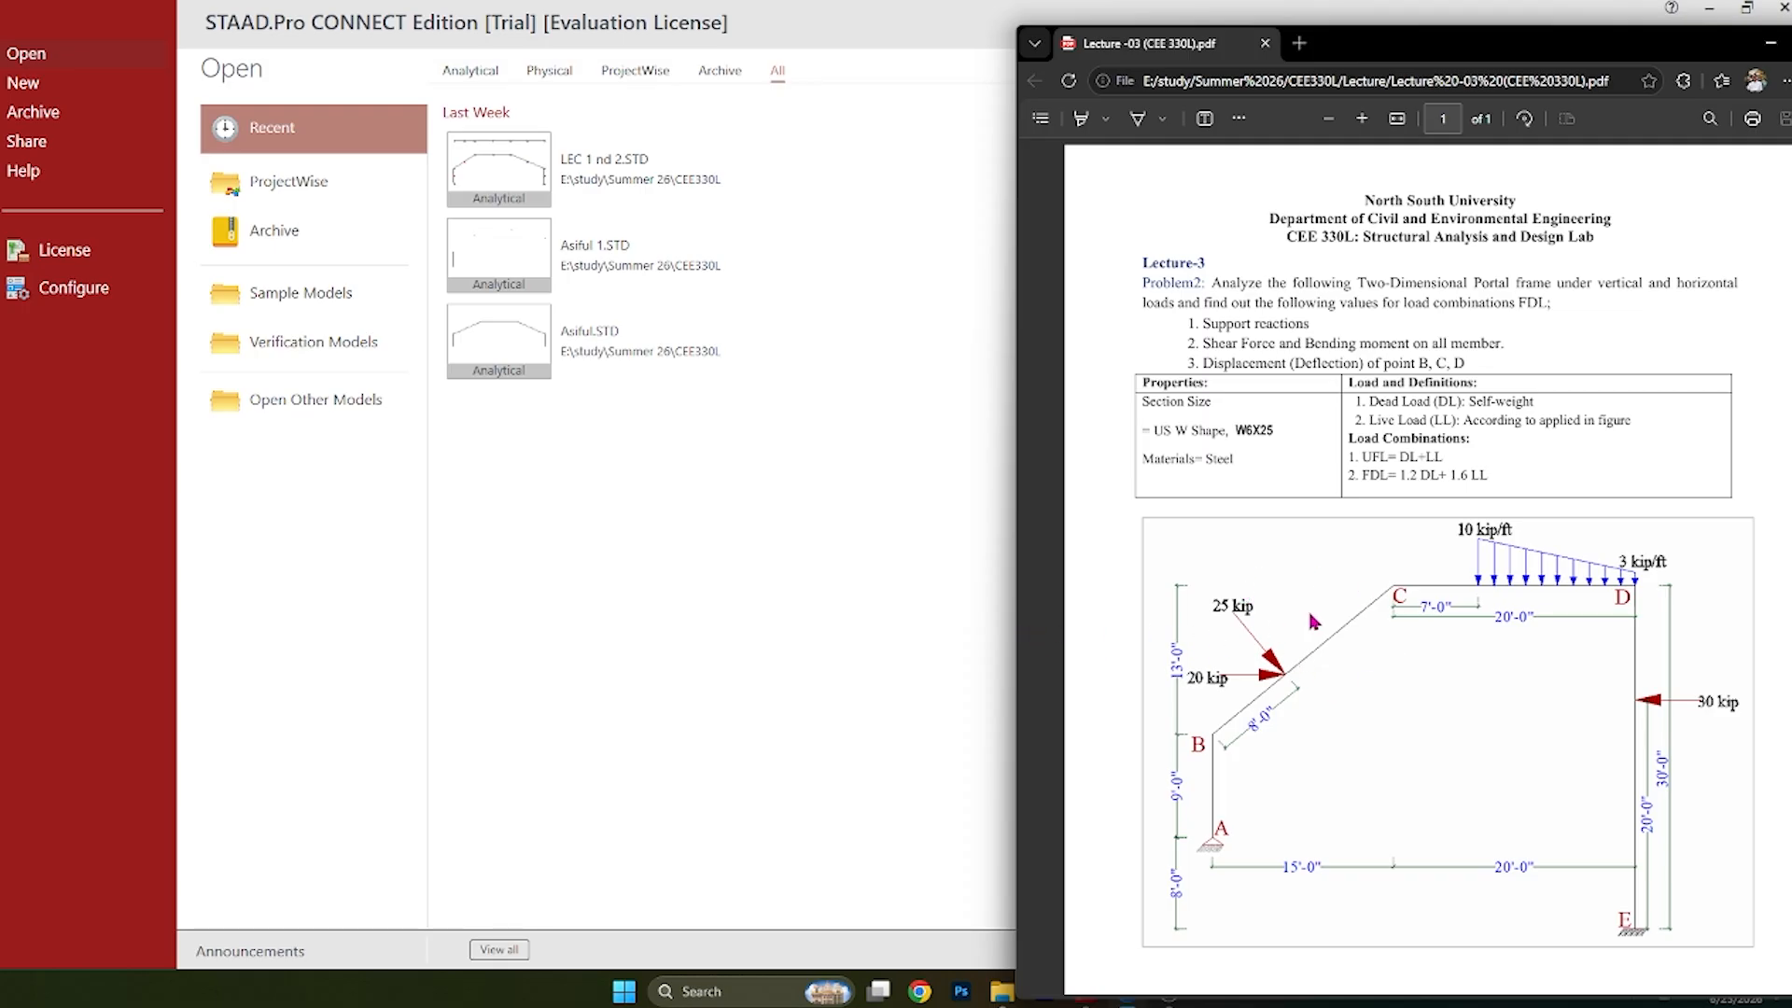
Step: Review the Lecture-3 portal frame problem sheet for required results, section properties, loads and dimensions, and reposition its window
drag(1197, 323, 1251, 325)
click(1243, 375)
scroll(1483, 560, down, 3)
scroll(1512, 608, up, 3)
drag(1557, 60, 1520, 29)
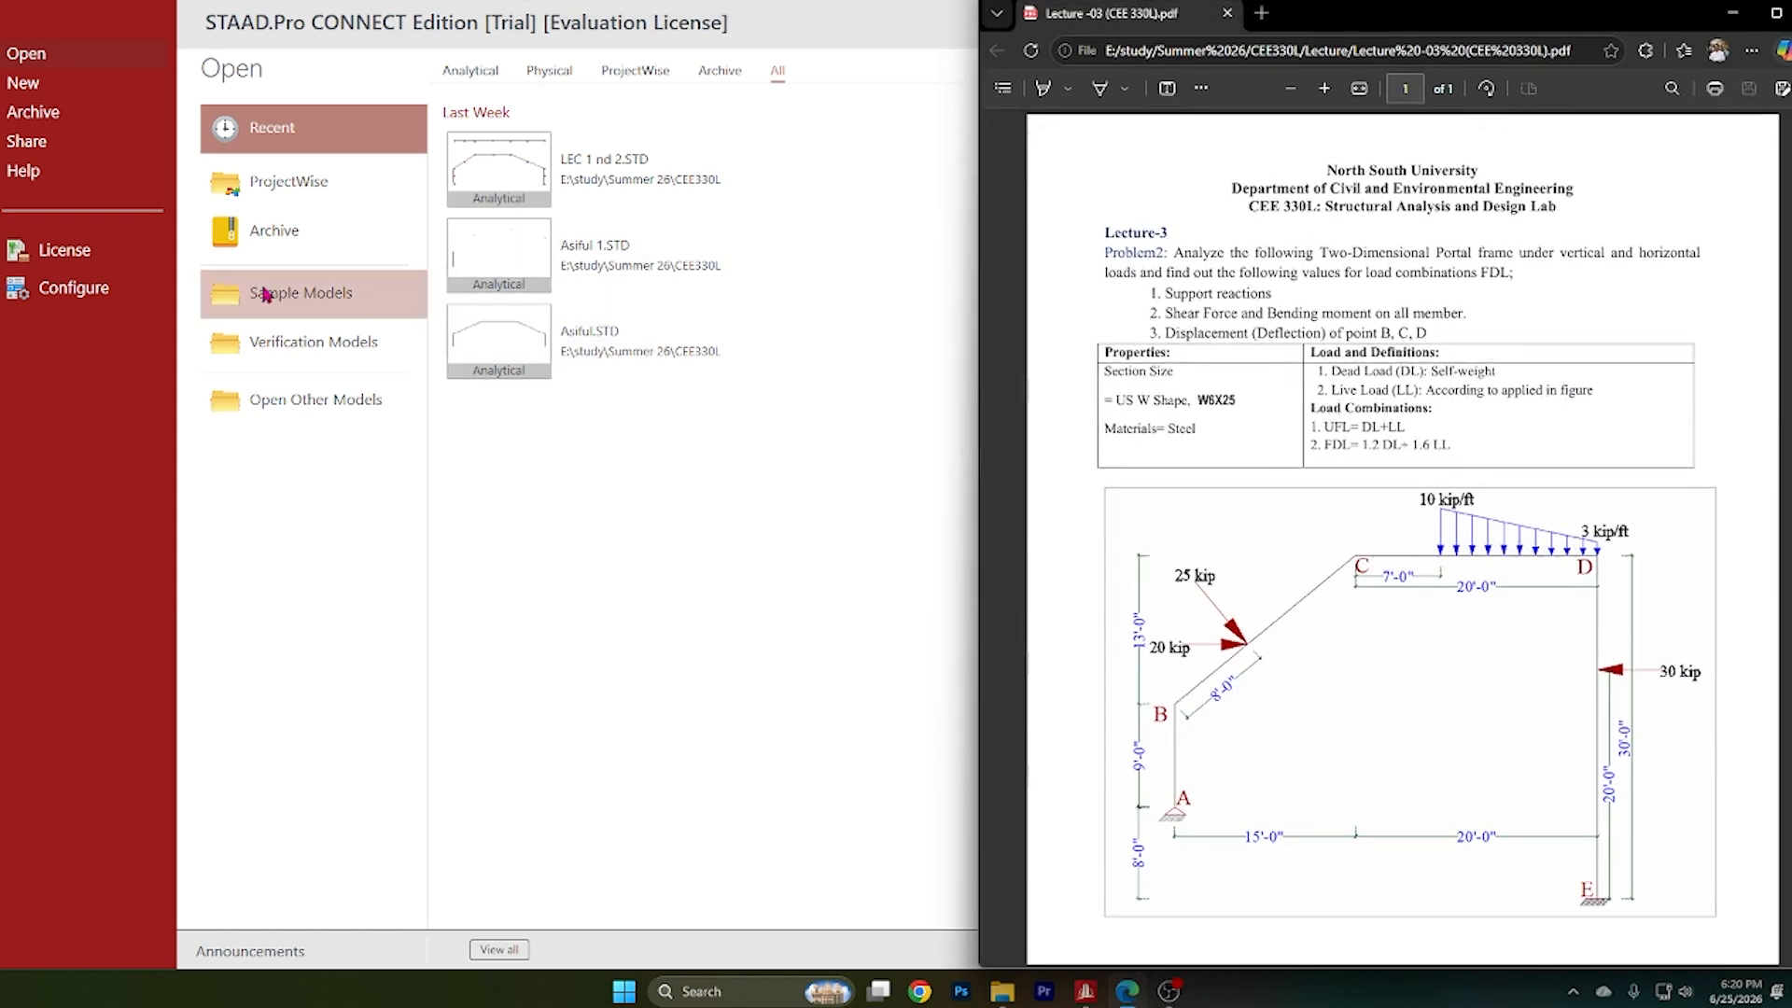
Step: Create a new analytical model in English units, entering a person's first name as both the file name and the job name
click(42, 89)
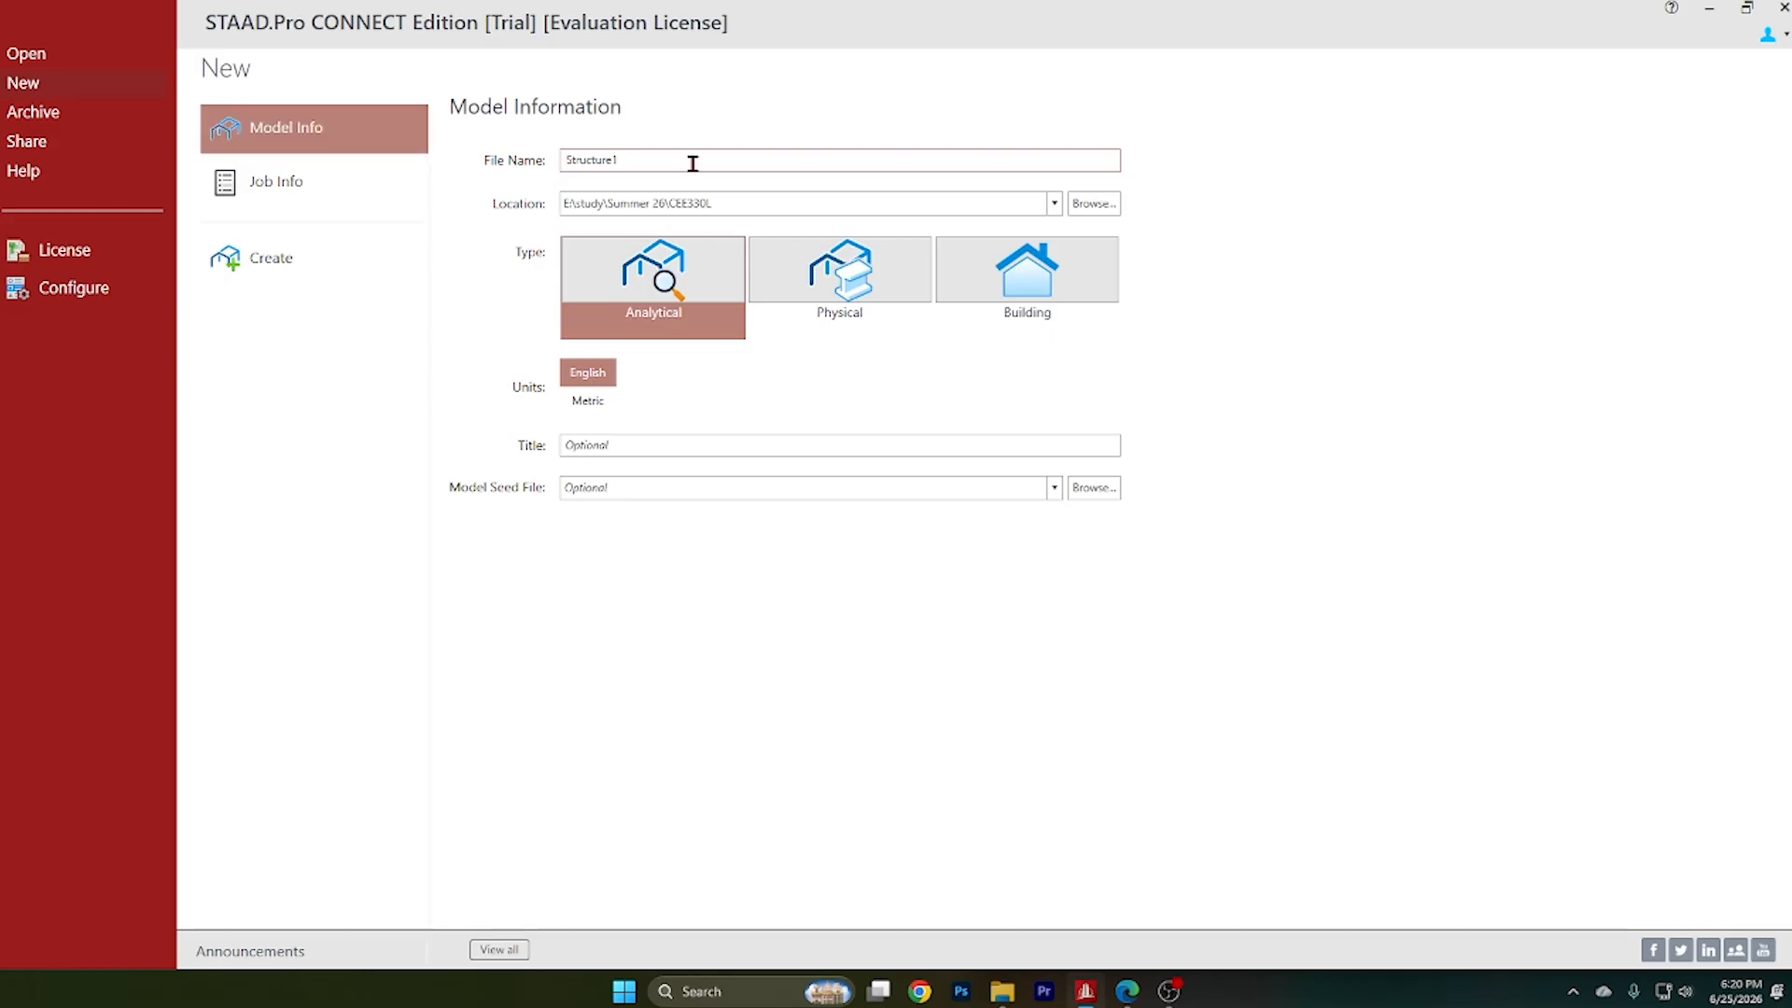
drag(680, 160, 412, 160)
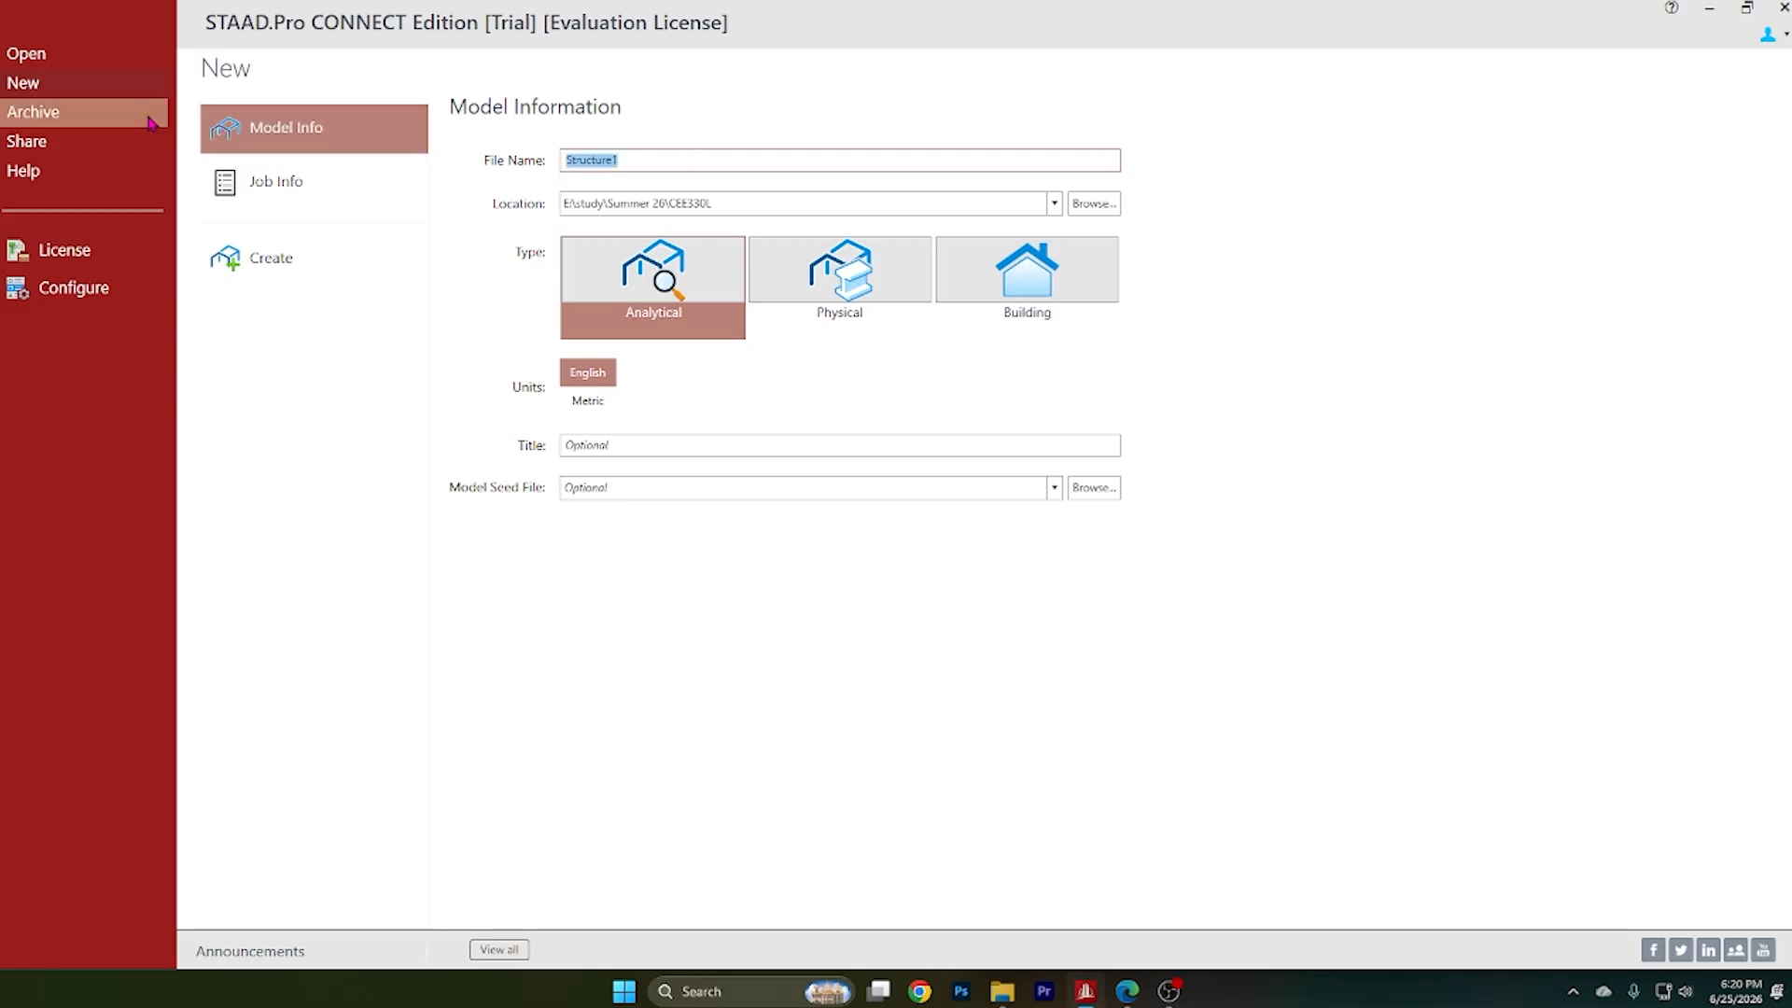
text(asif)
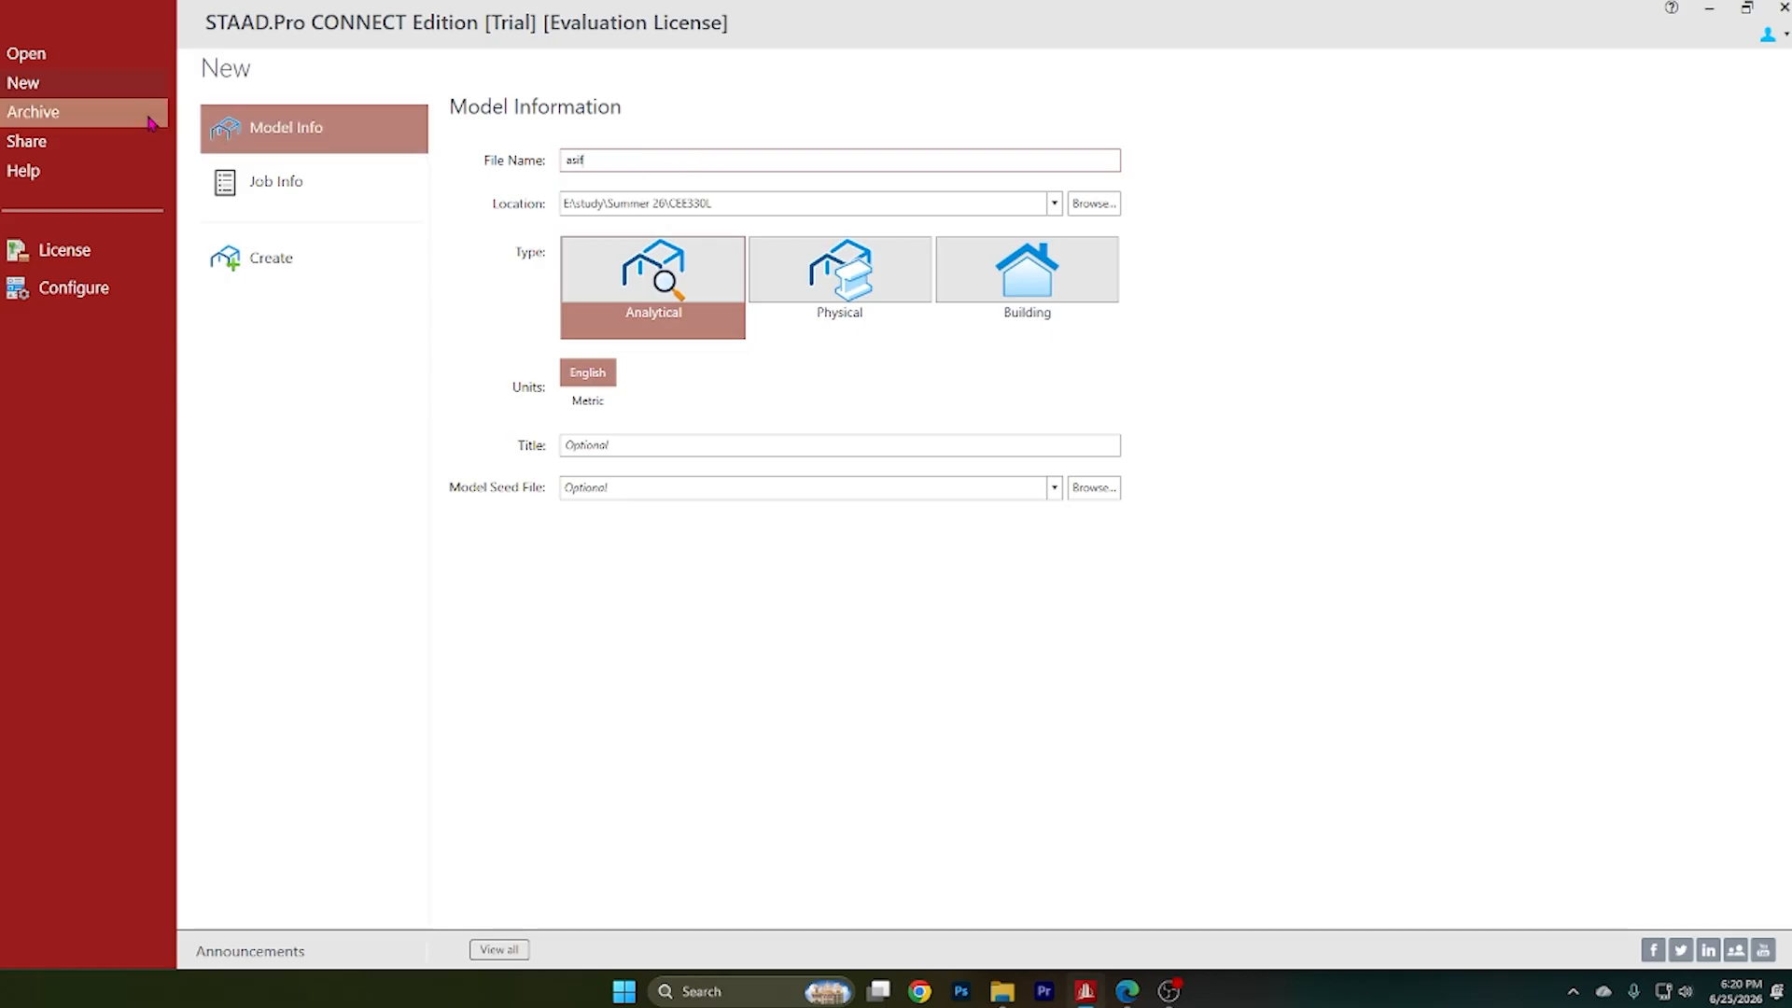
click(233, 180)
click(600, 163)
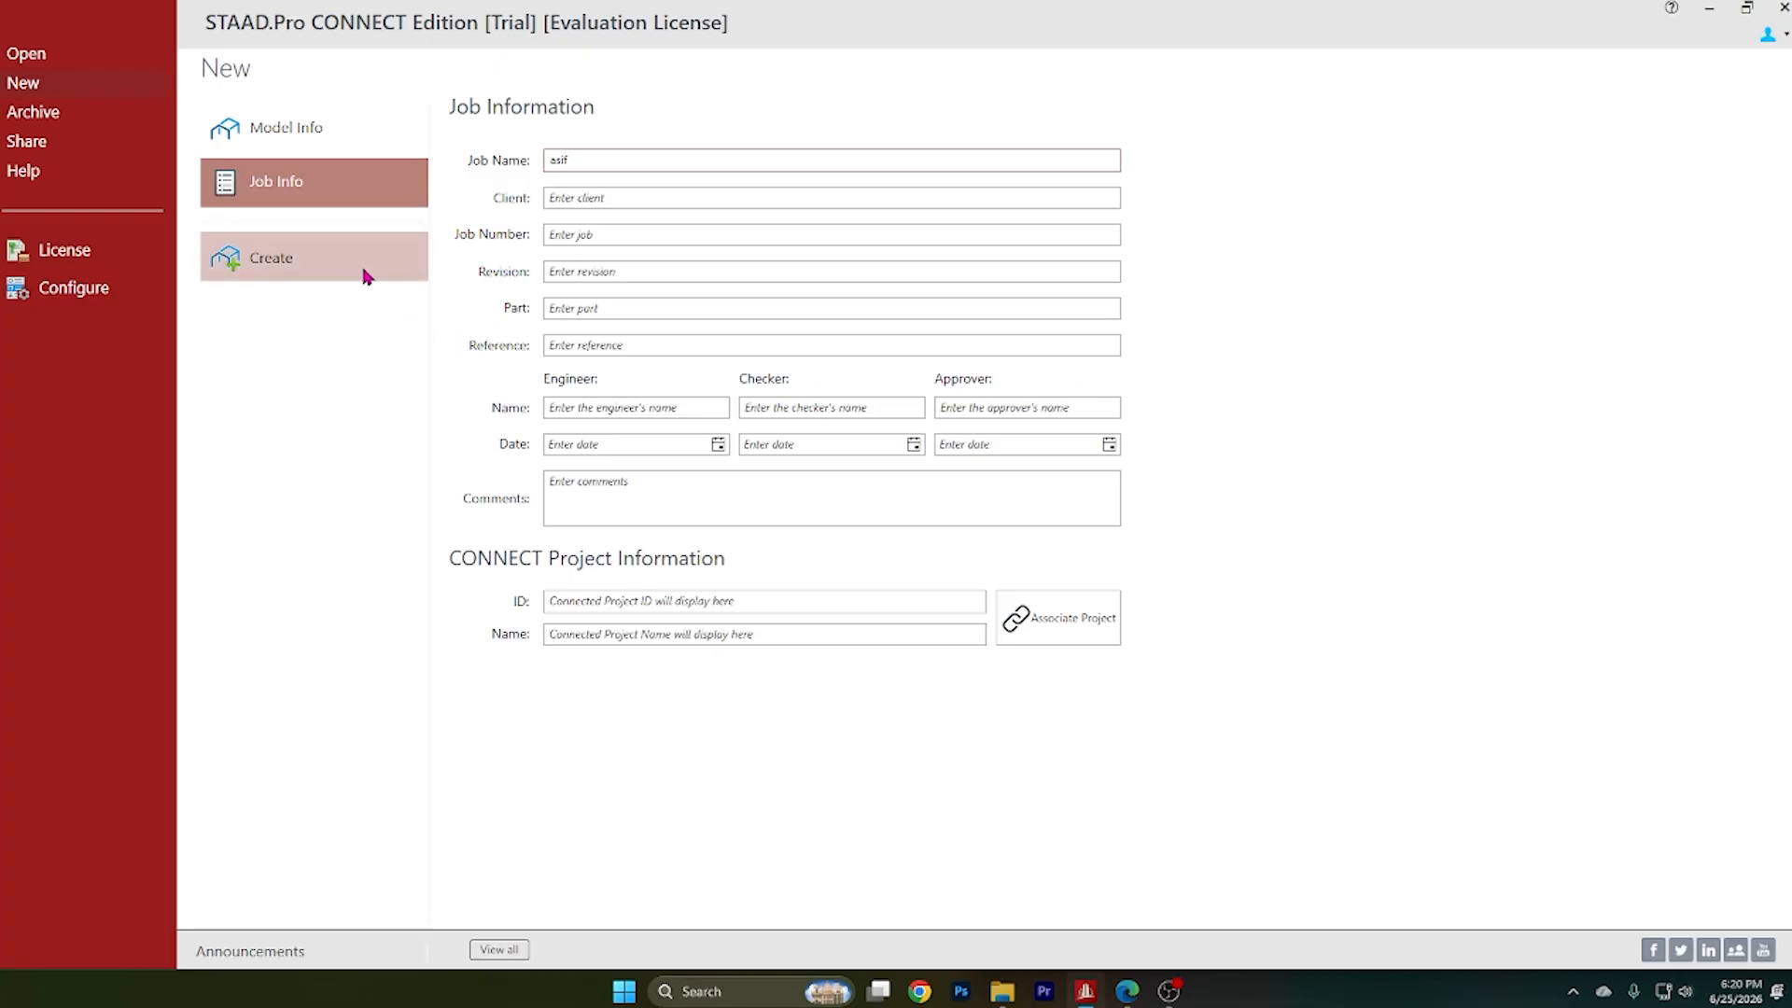
click(269, 261)
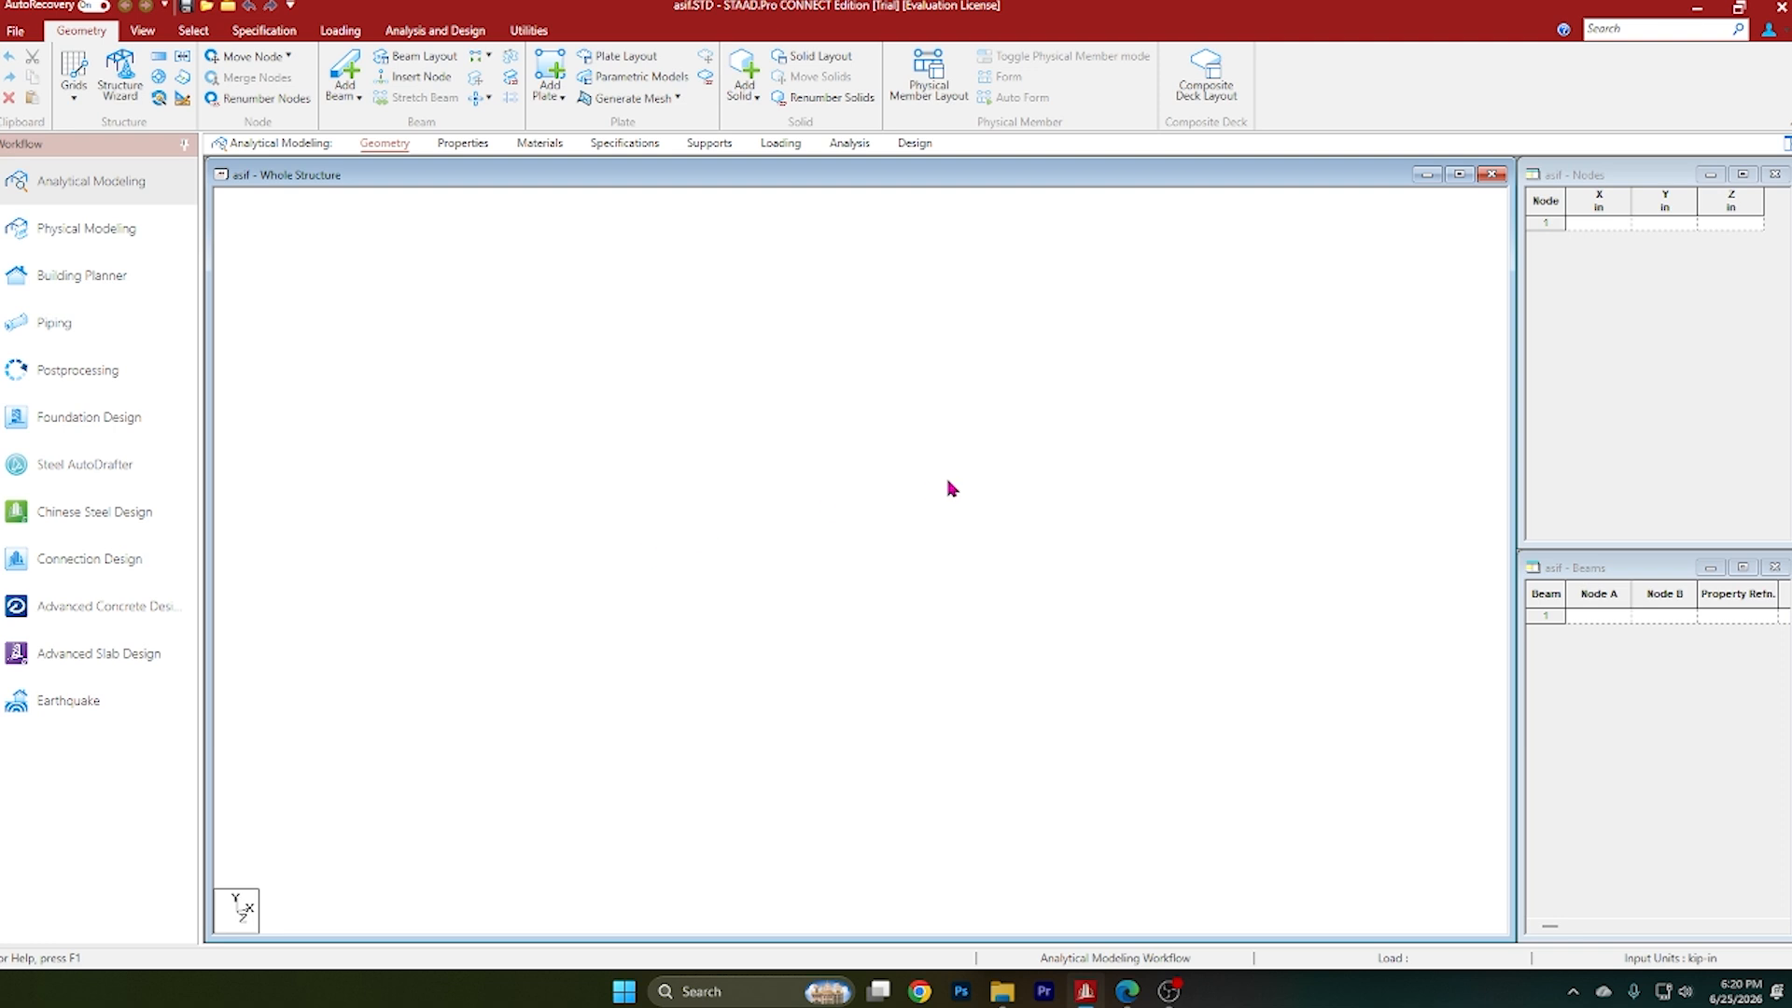
Step: Check the problem sheet's dimensions and set the model's input length unit to foot
click(1128, 991)
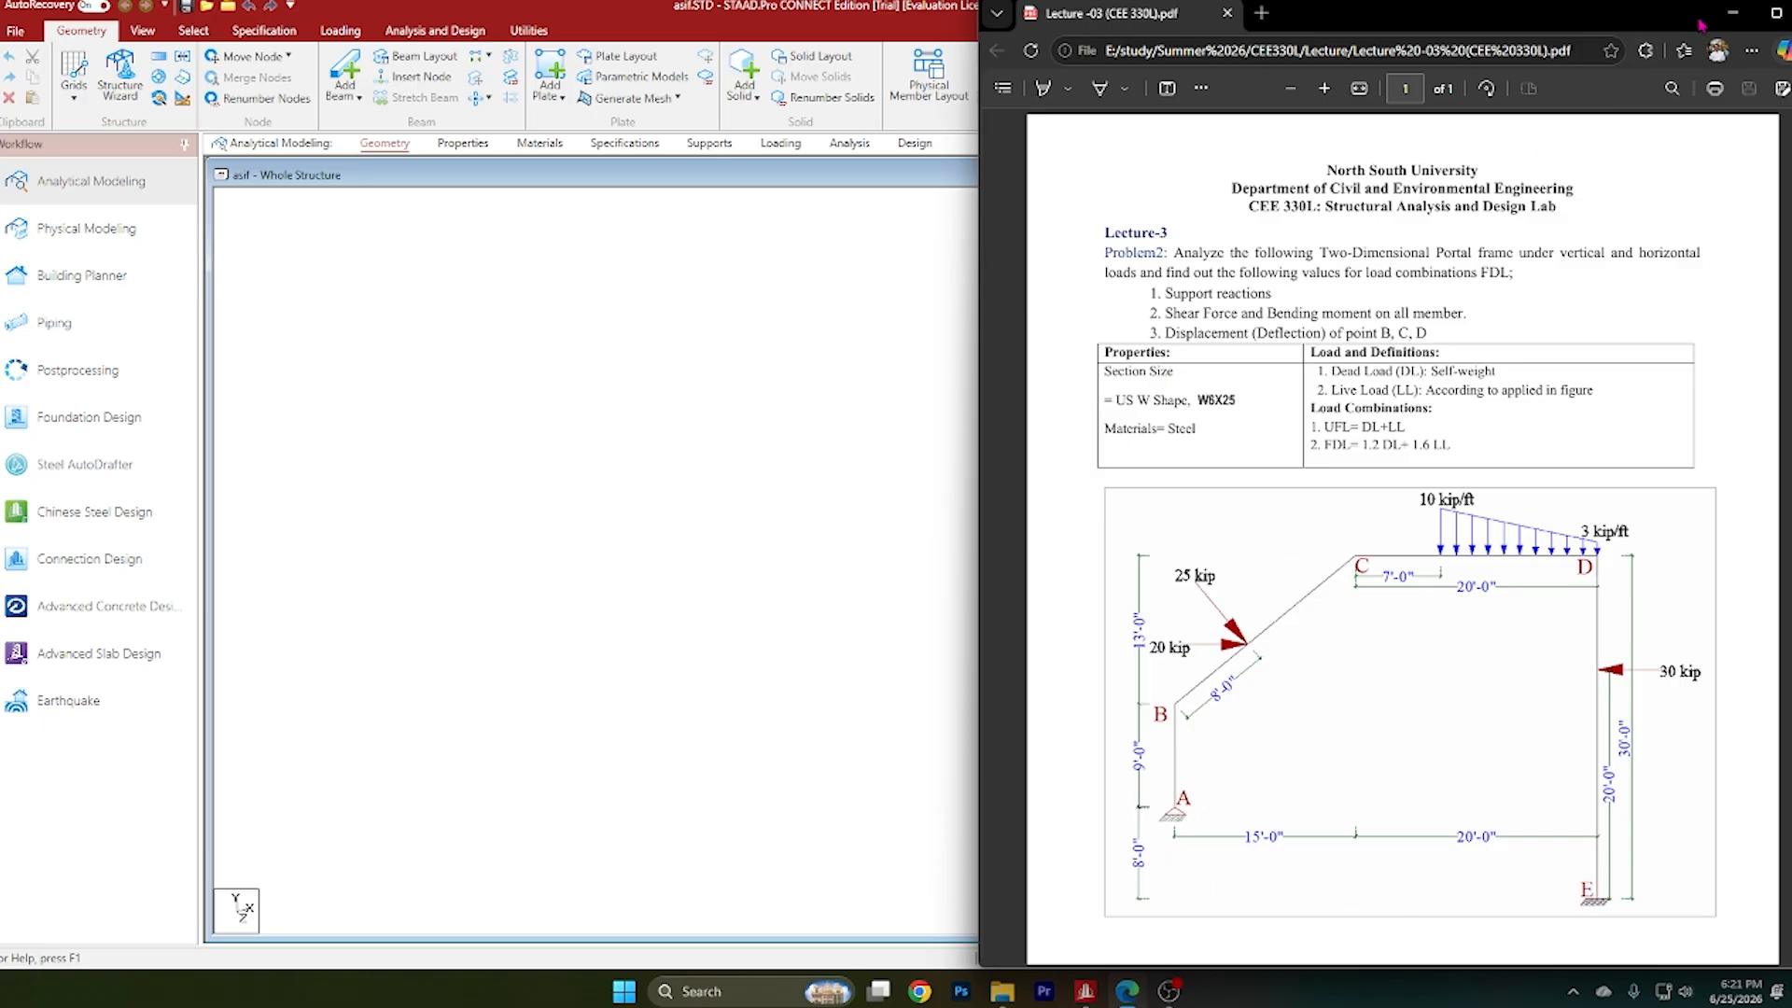
click(1731, 14)
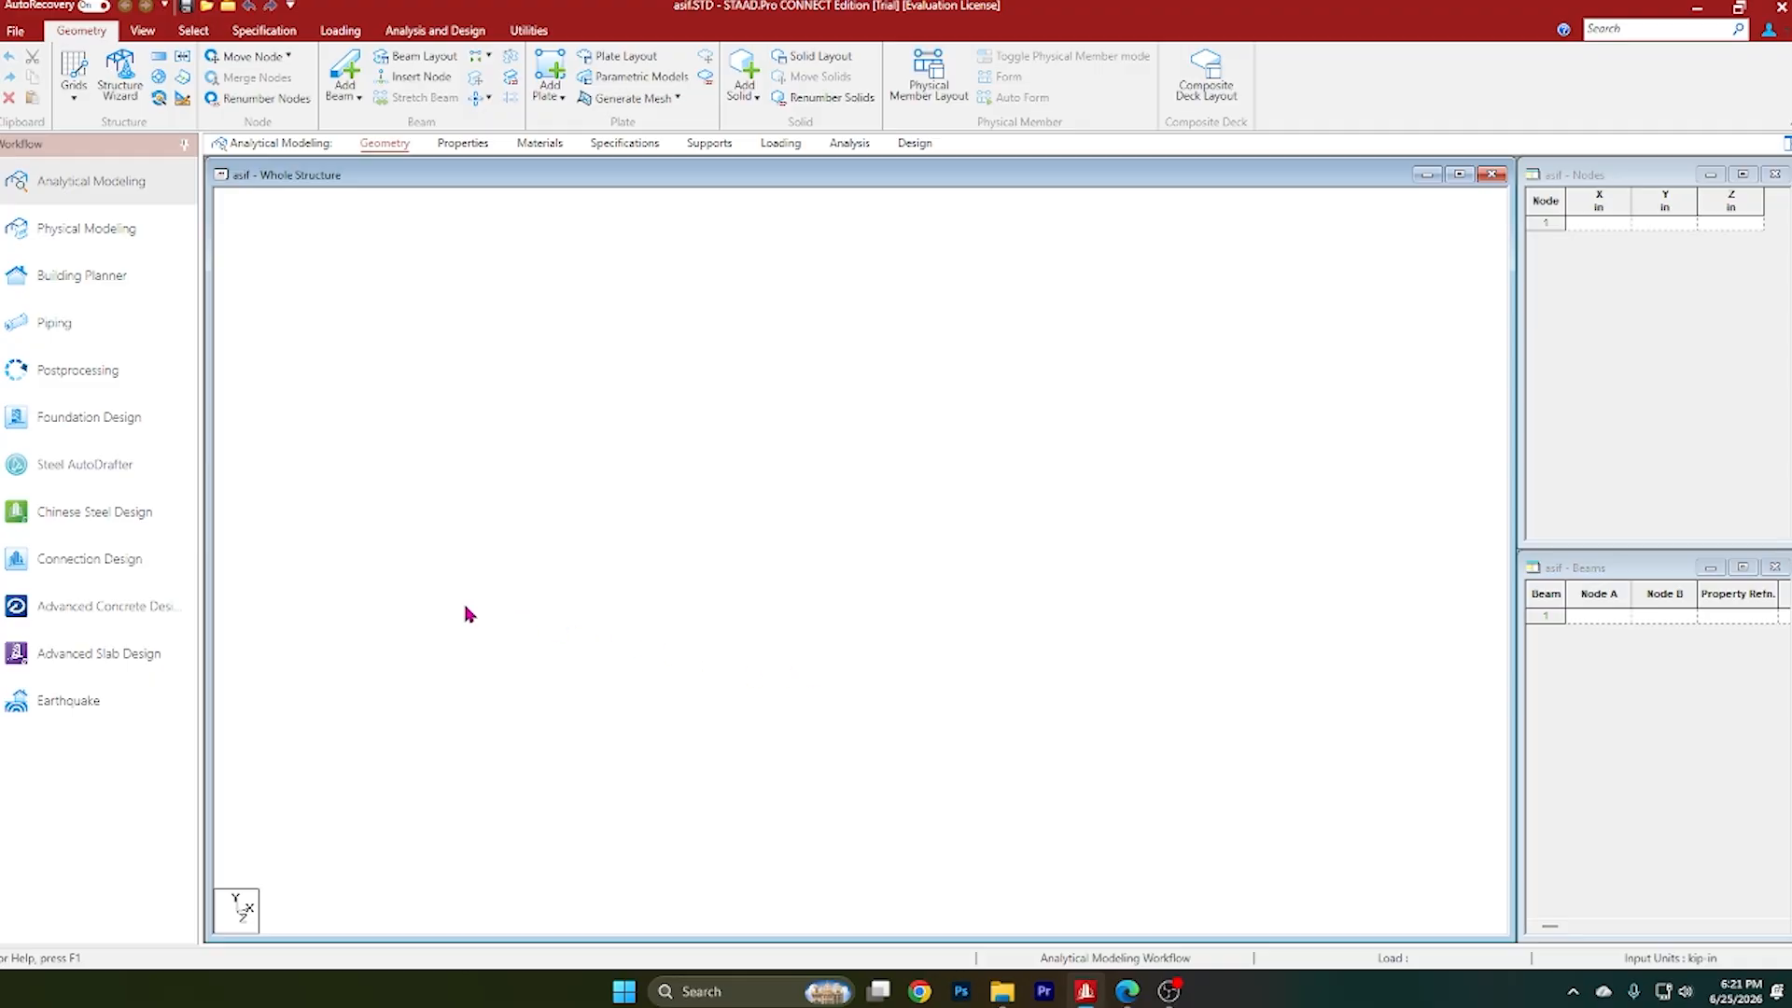
click(182, 98)
click(233, 202)
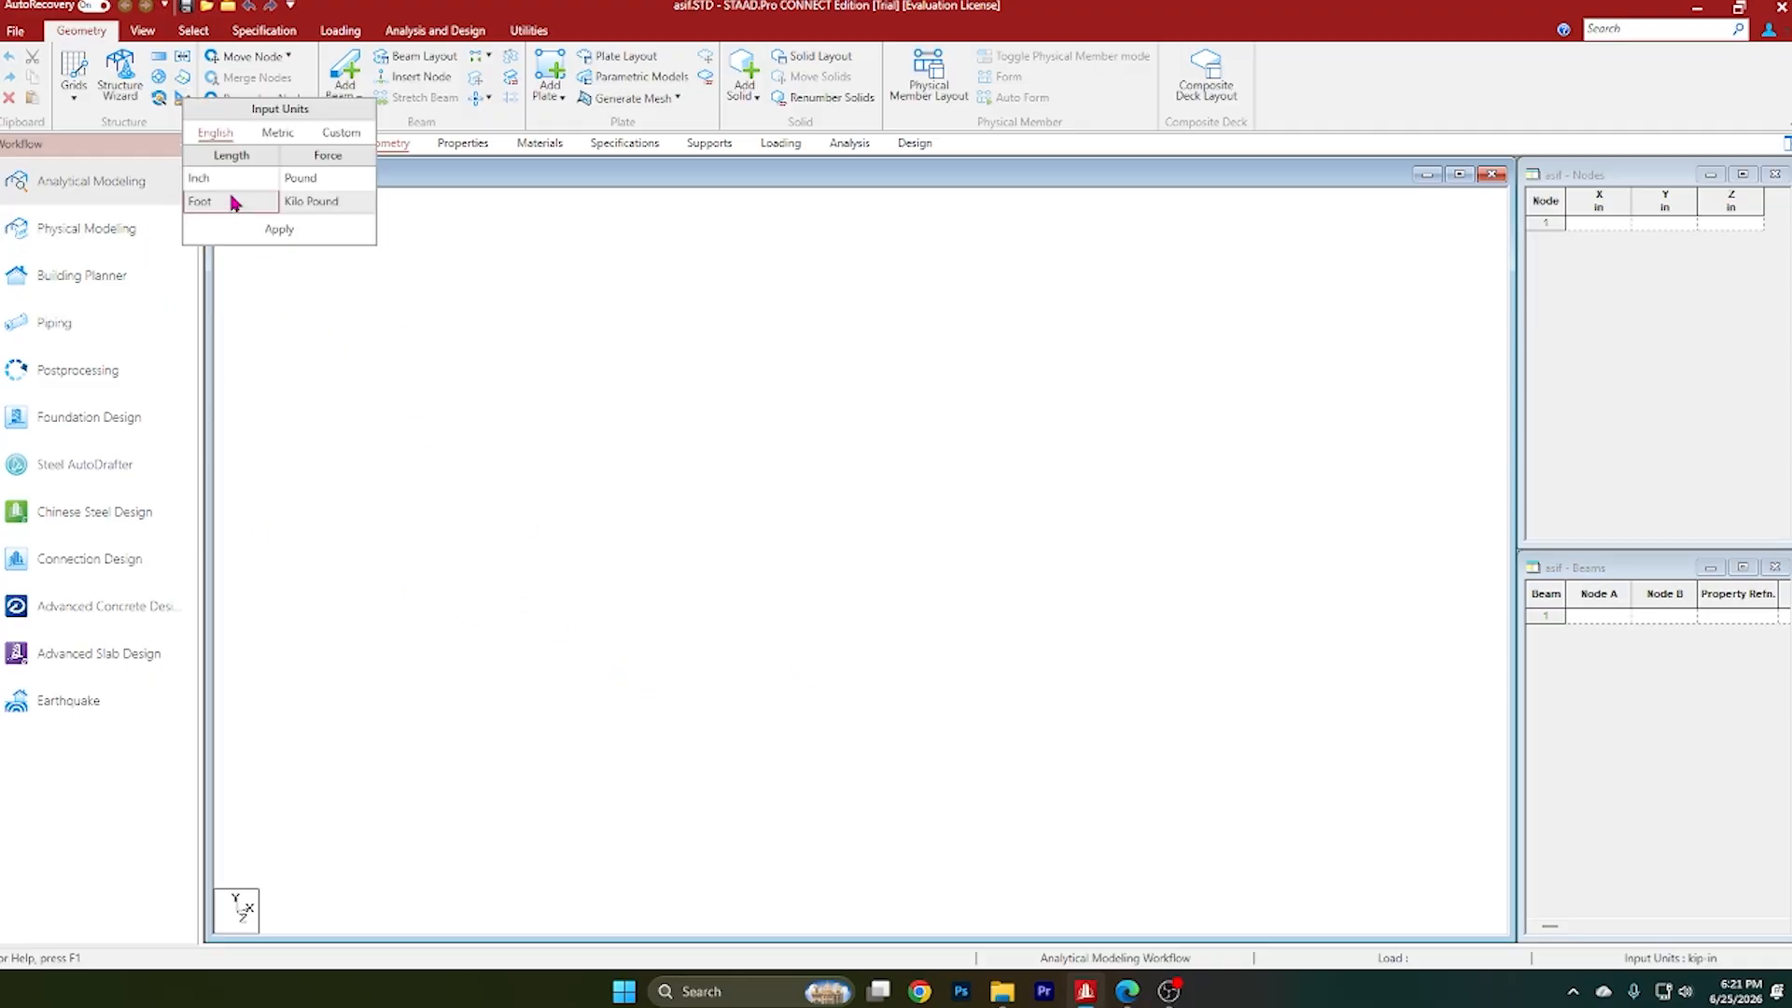
click(285, 230)
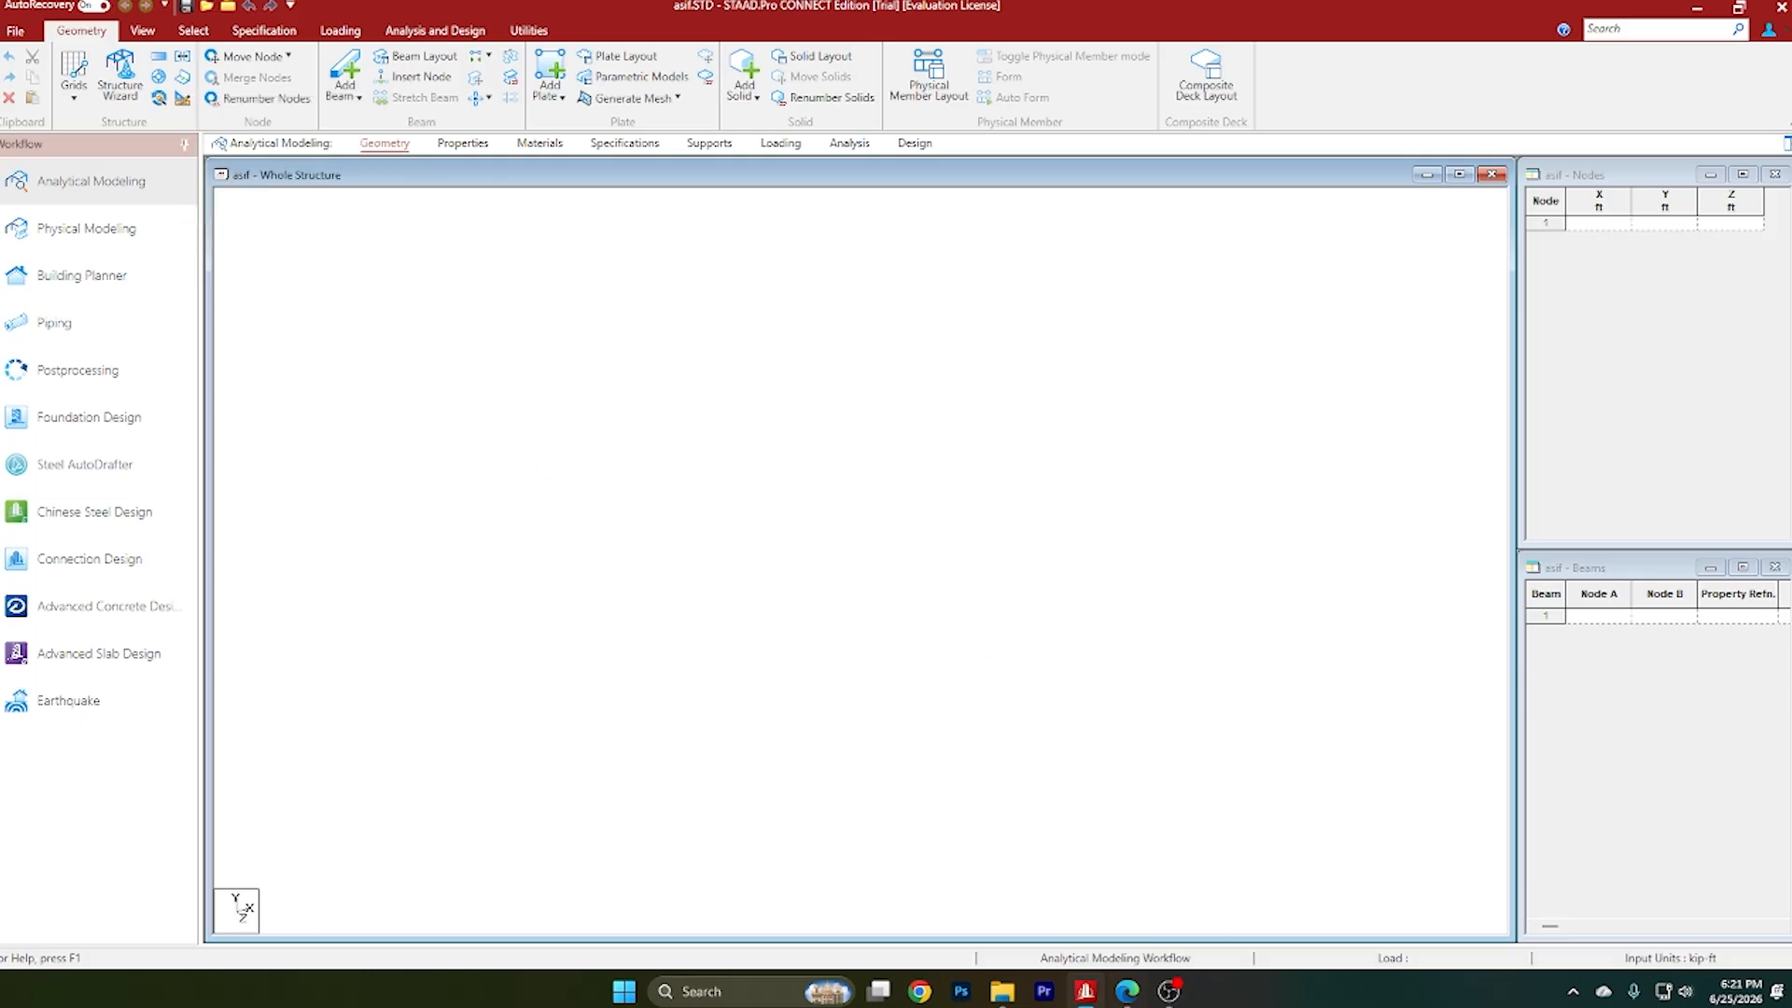
Step: Consult the problem sheet and create the first node for support A at X 0, Y 8, Z 0 ft
click(1126, 991)
click(1126, 991)
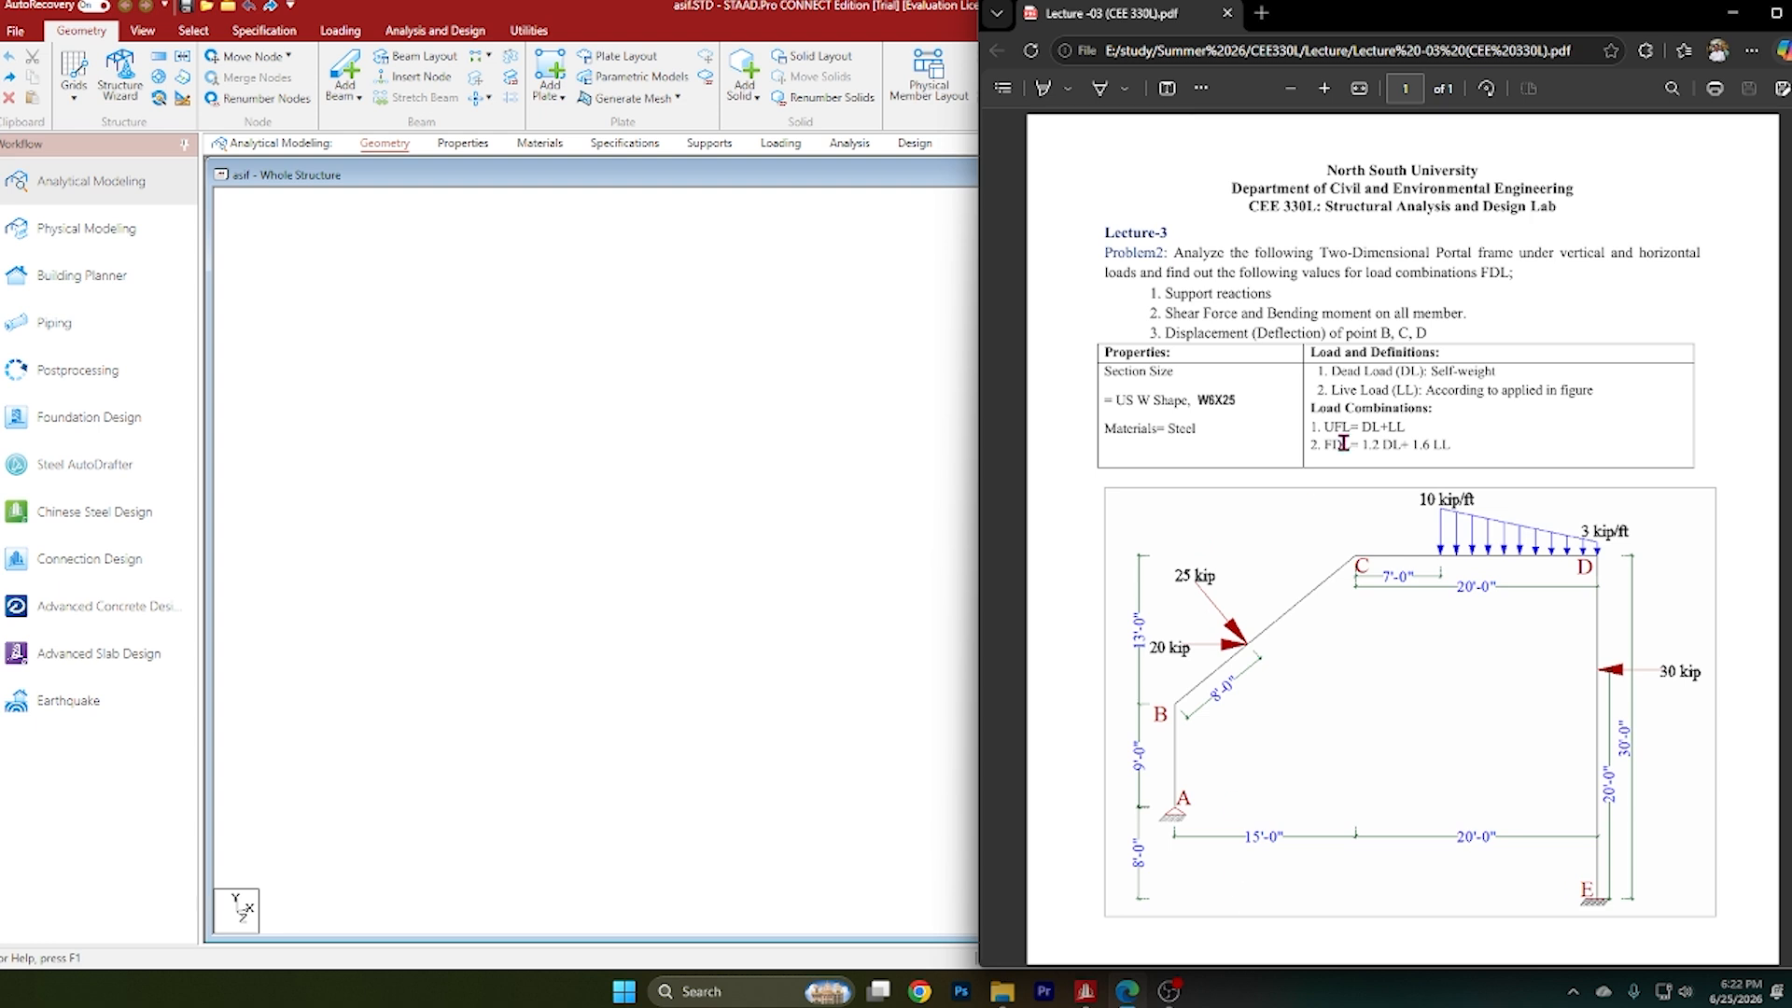
click(1732, 13)
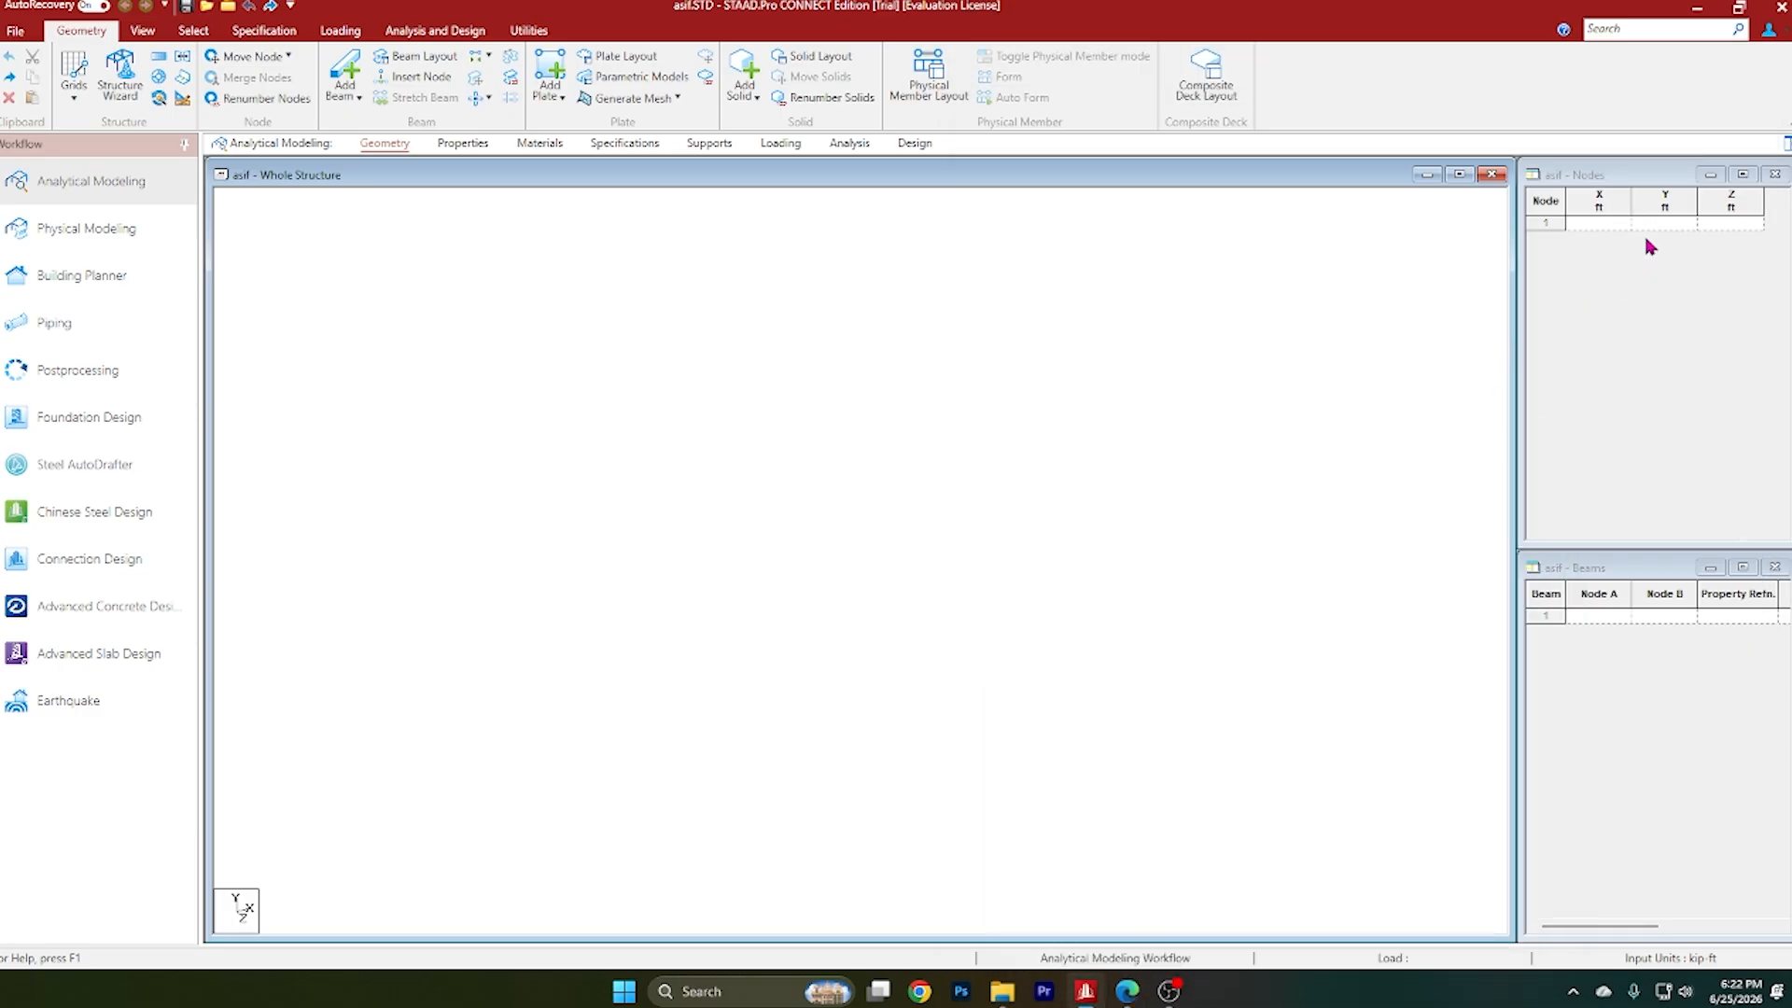
click(1665, 224)
text(0)
key(Return)
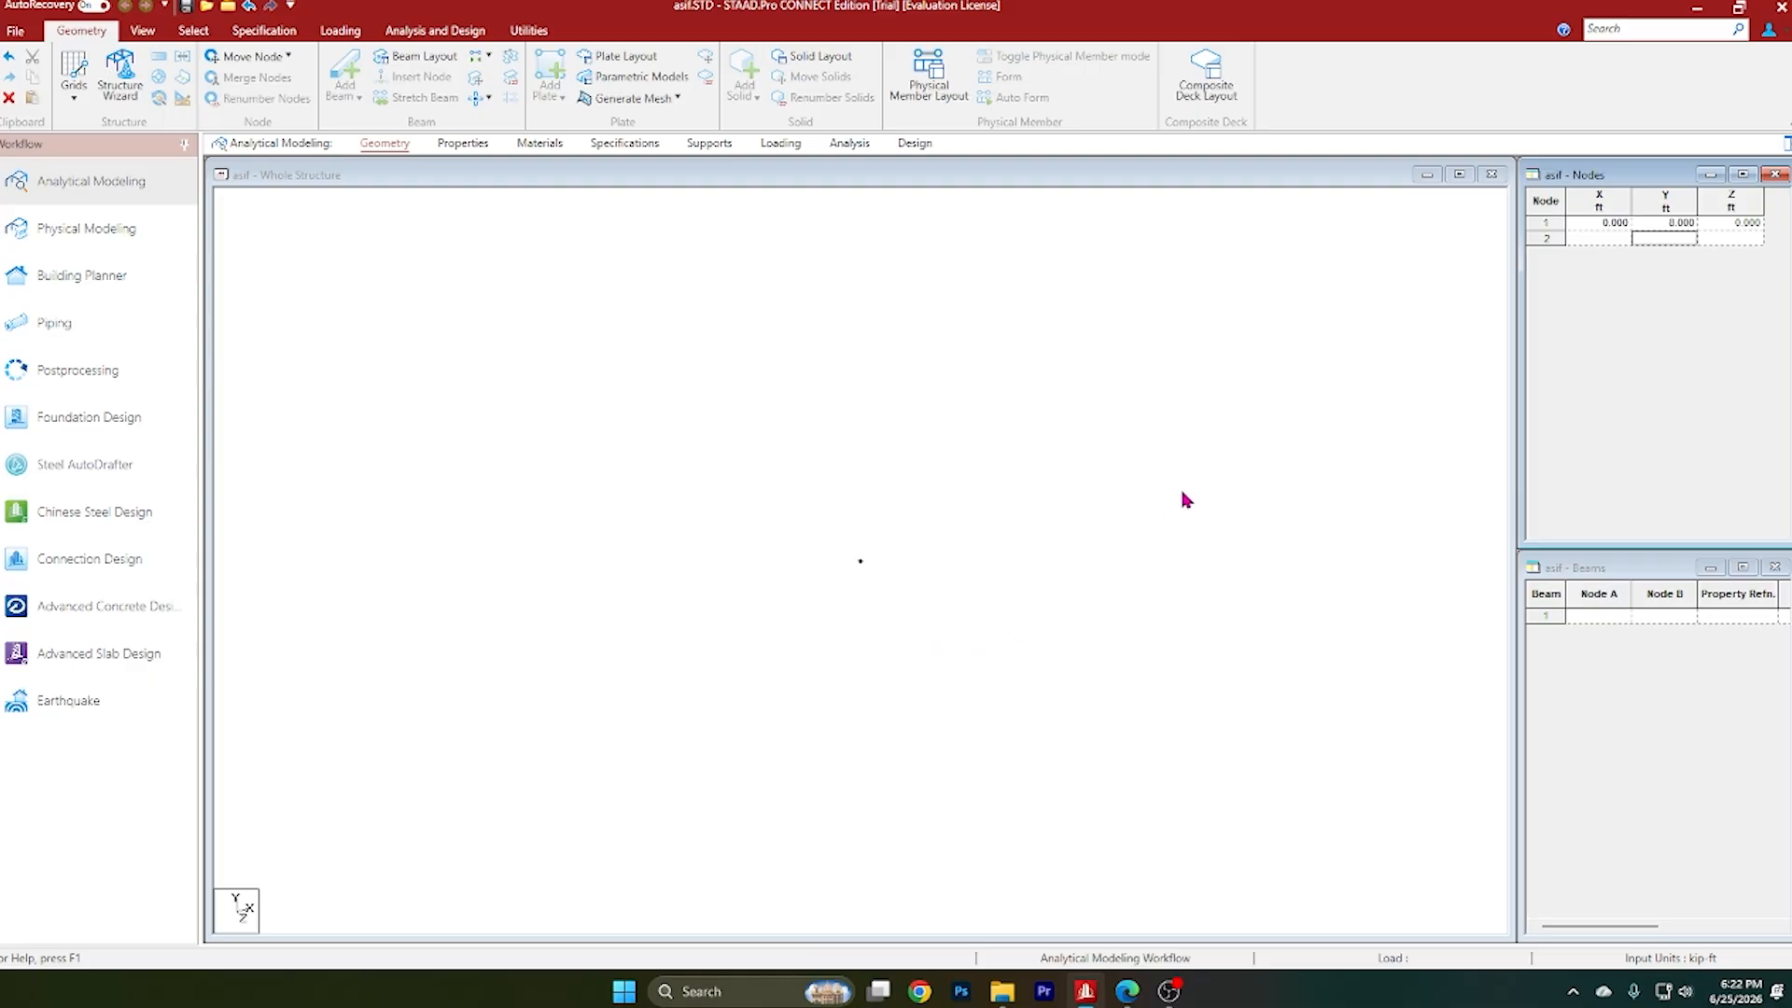
Step: Recheck the frame dimensions, switch to the Nodes Cursor and copy the first node
click(1128, 989)
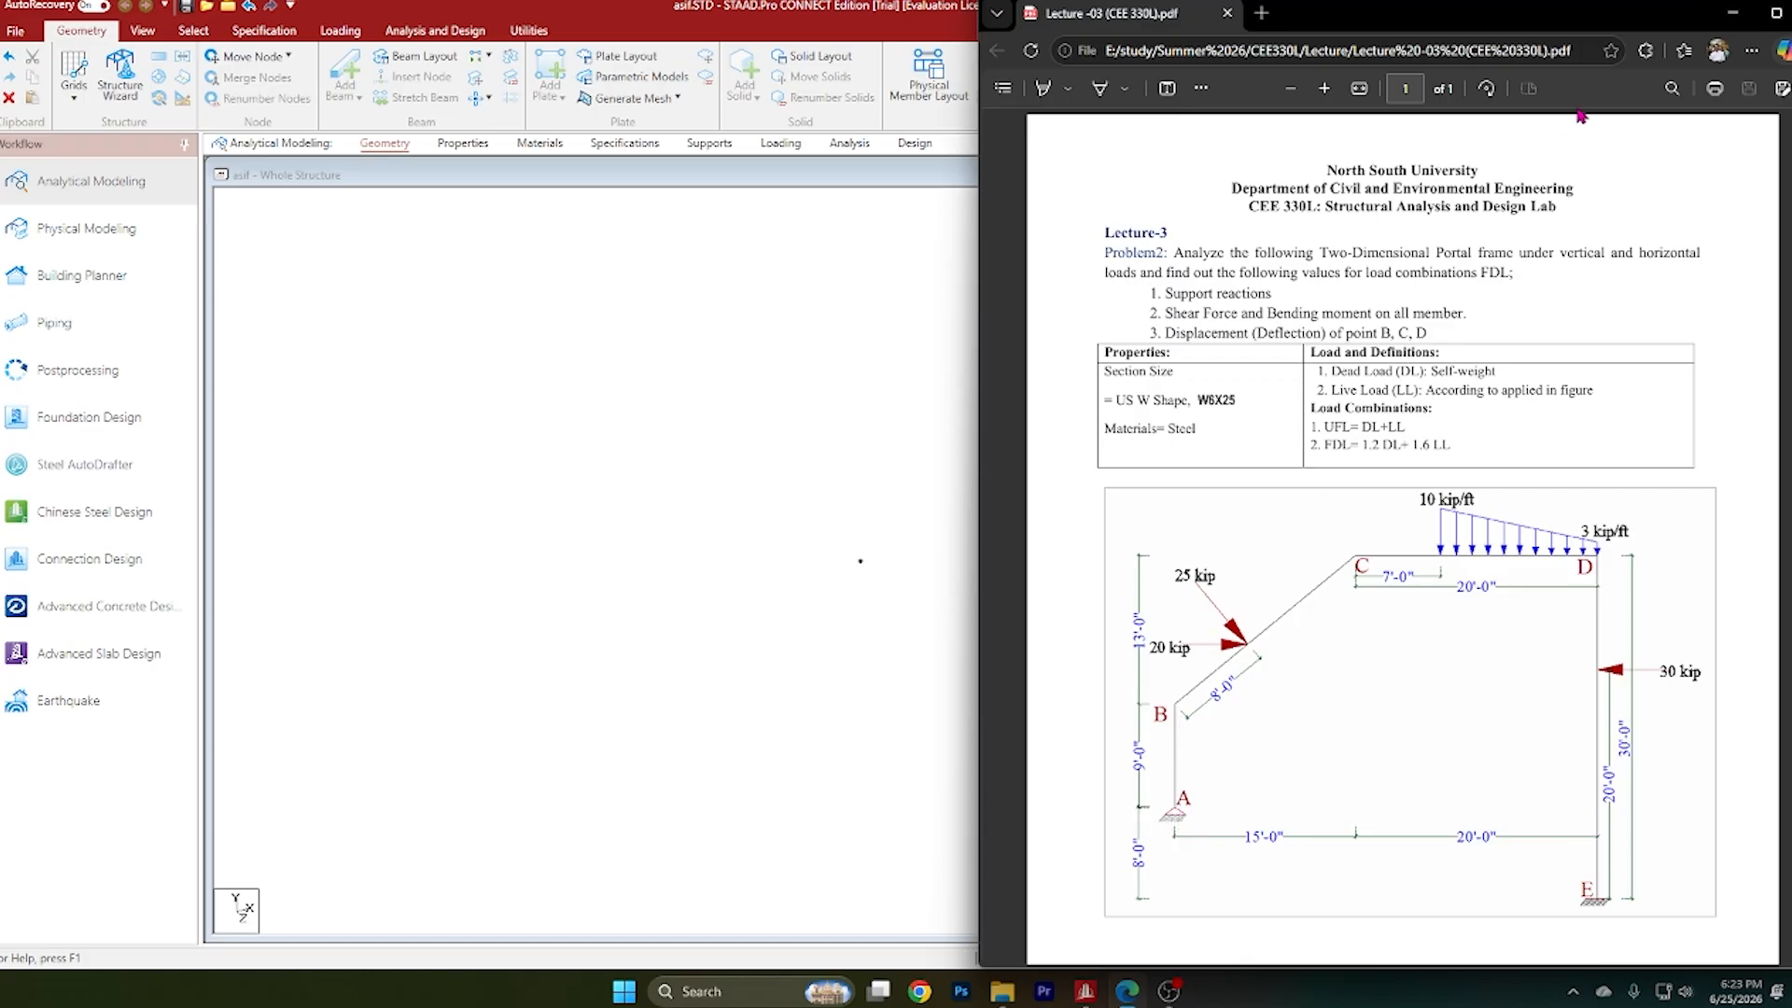
click(1732, 13)
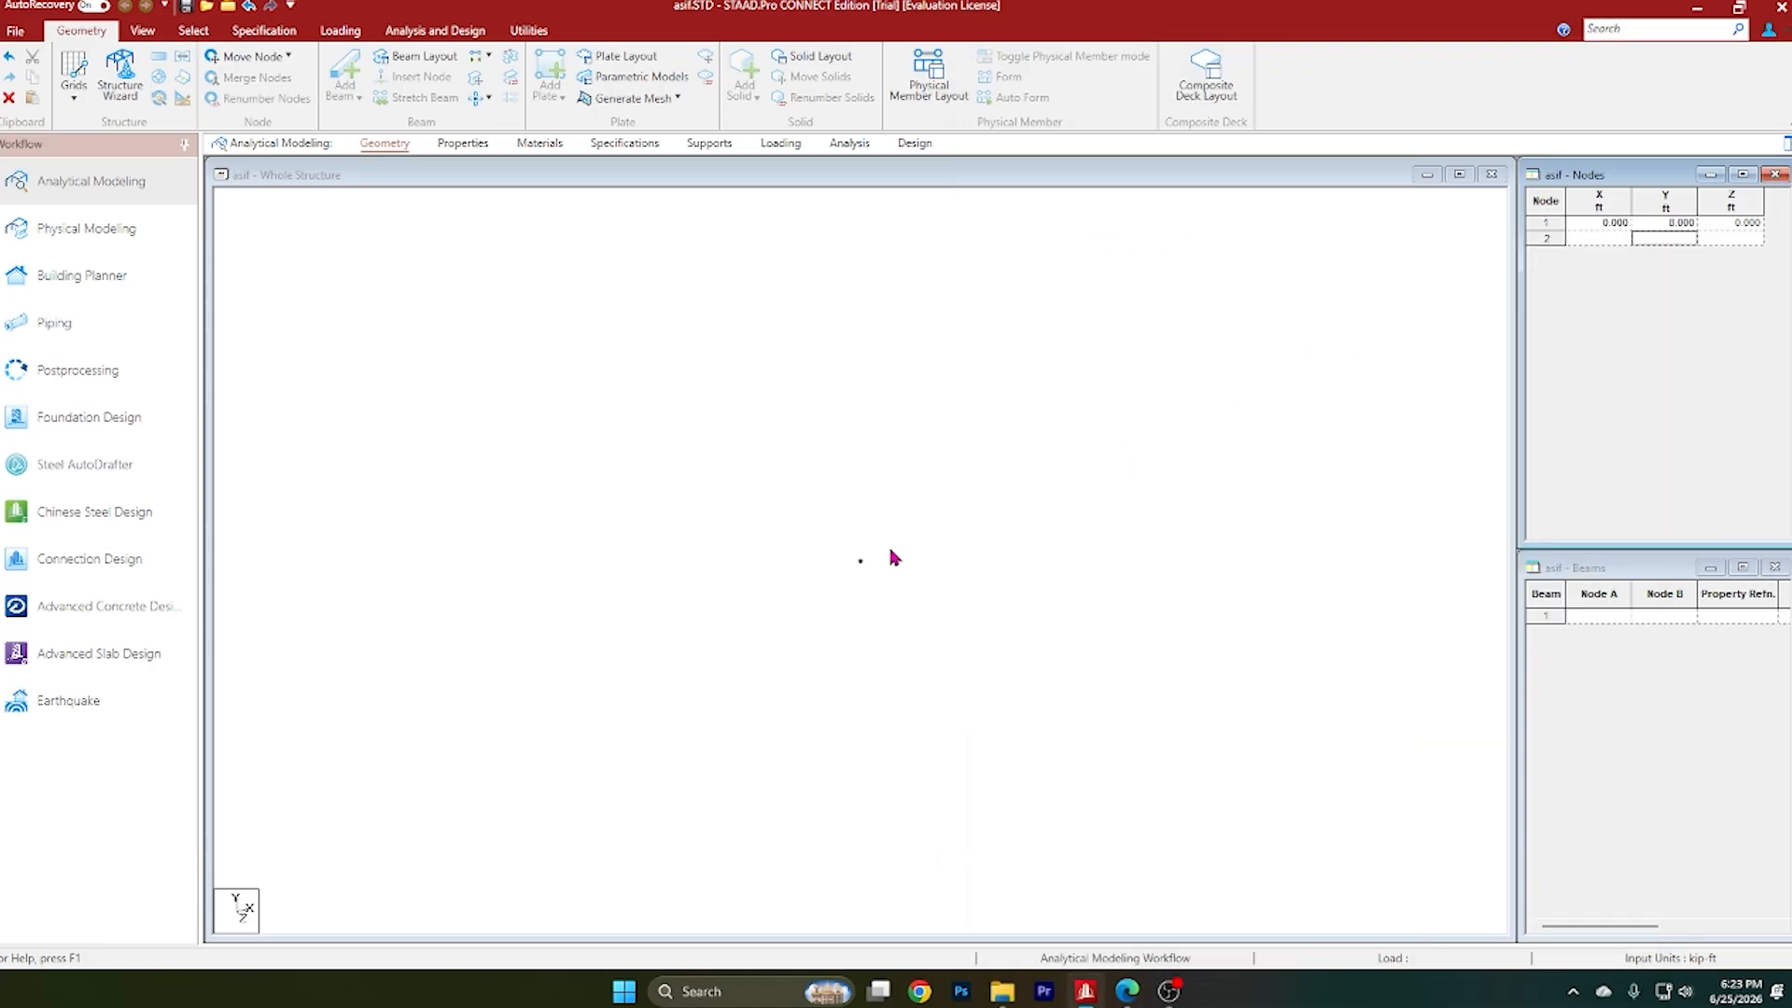
right_click(941, 551)
mouse_move(1091, 173)
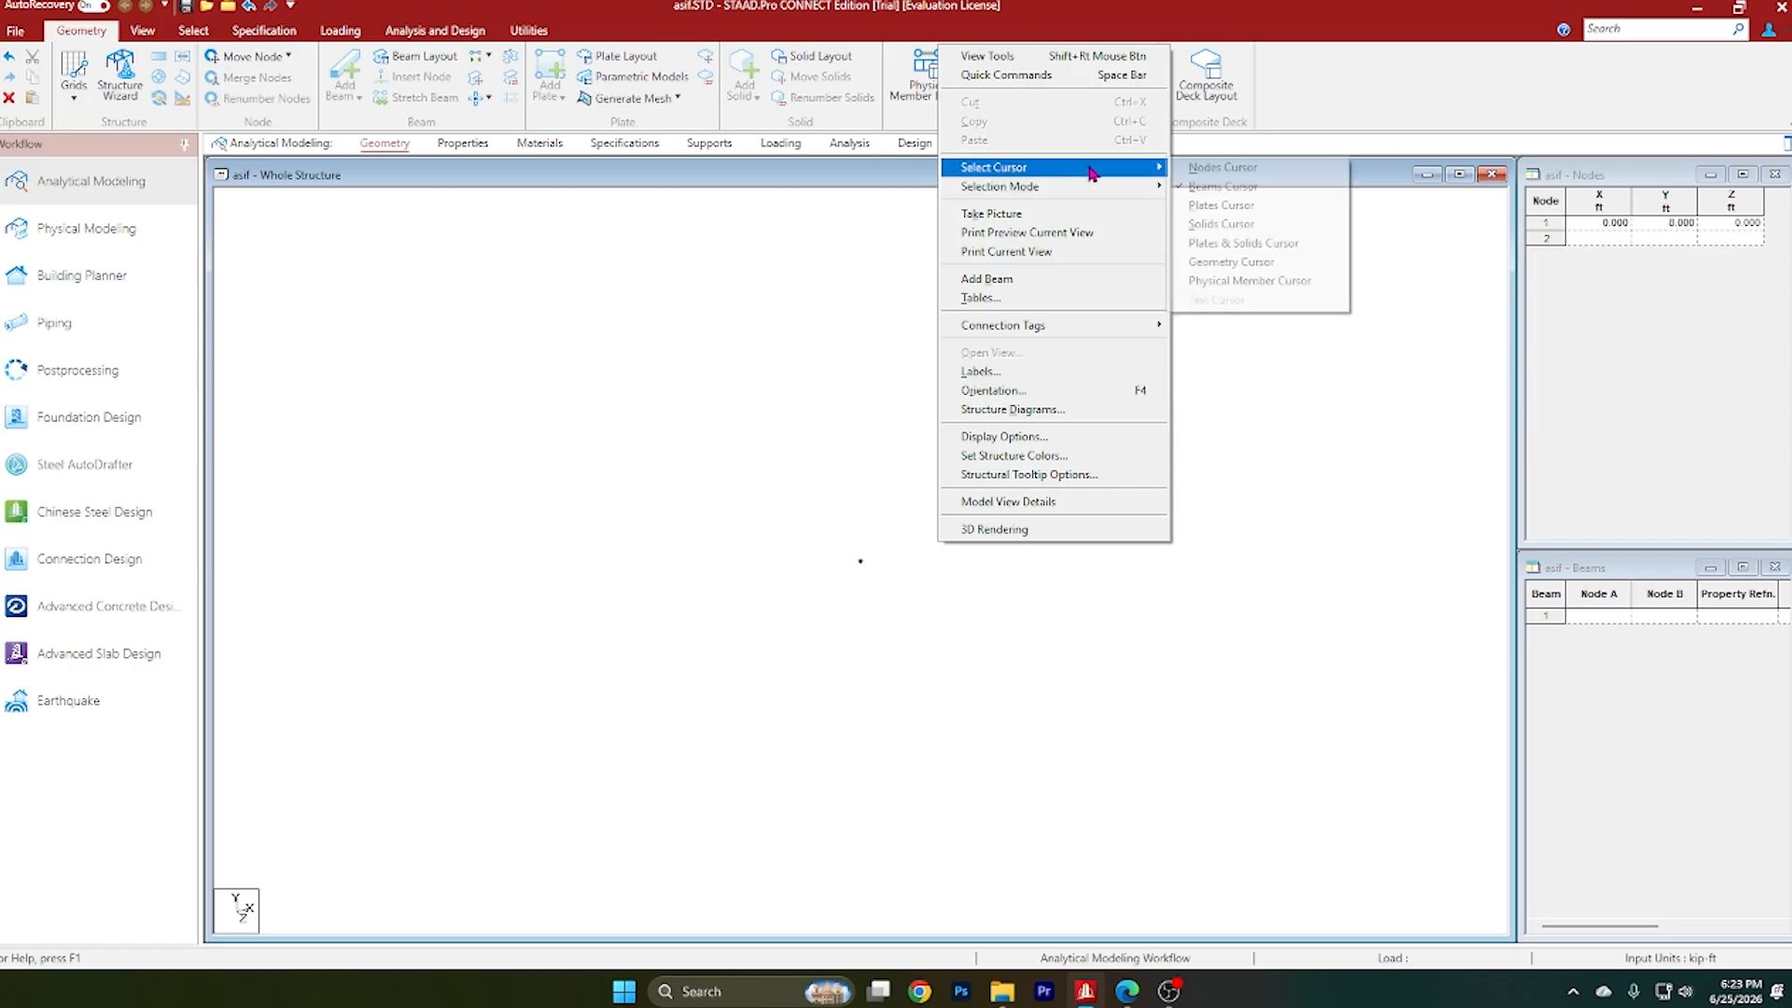
click(1225, 173)
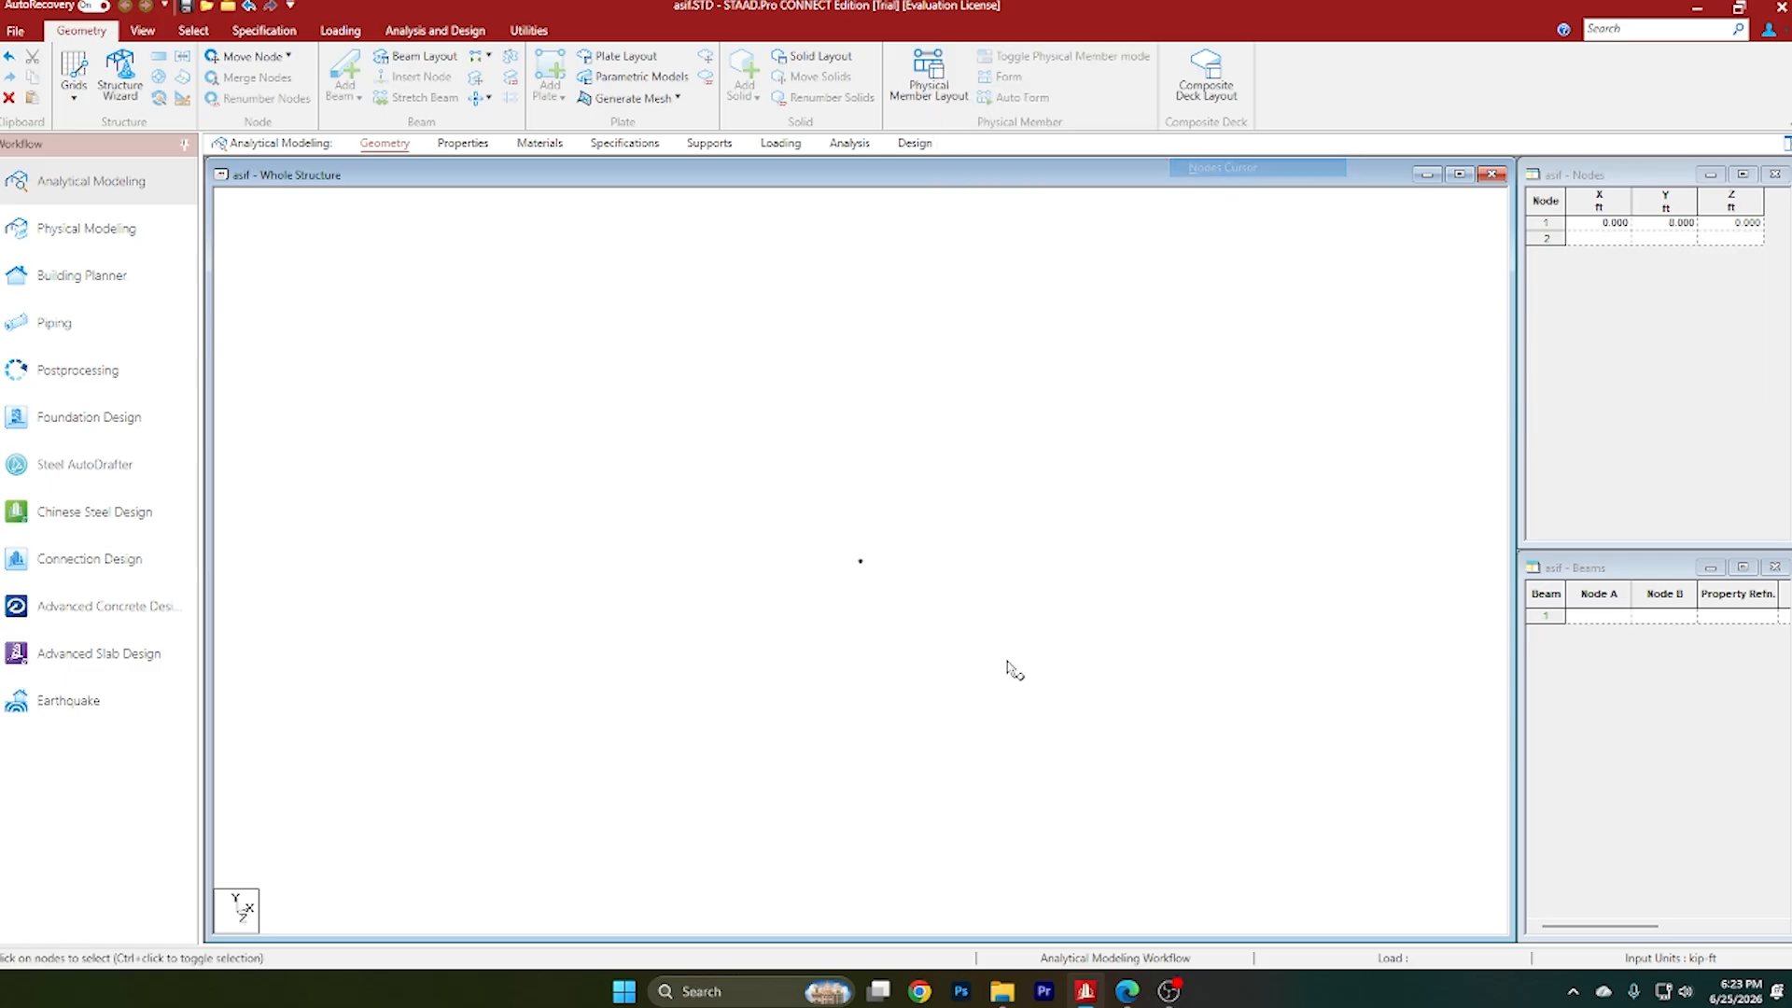
click(860, 562)
right_click(861, 562)
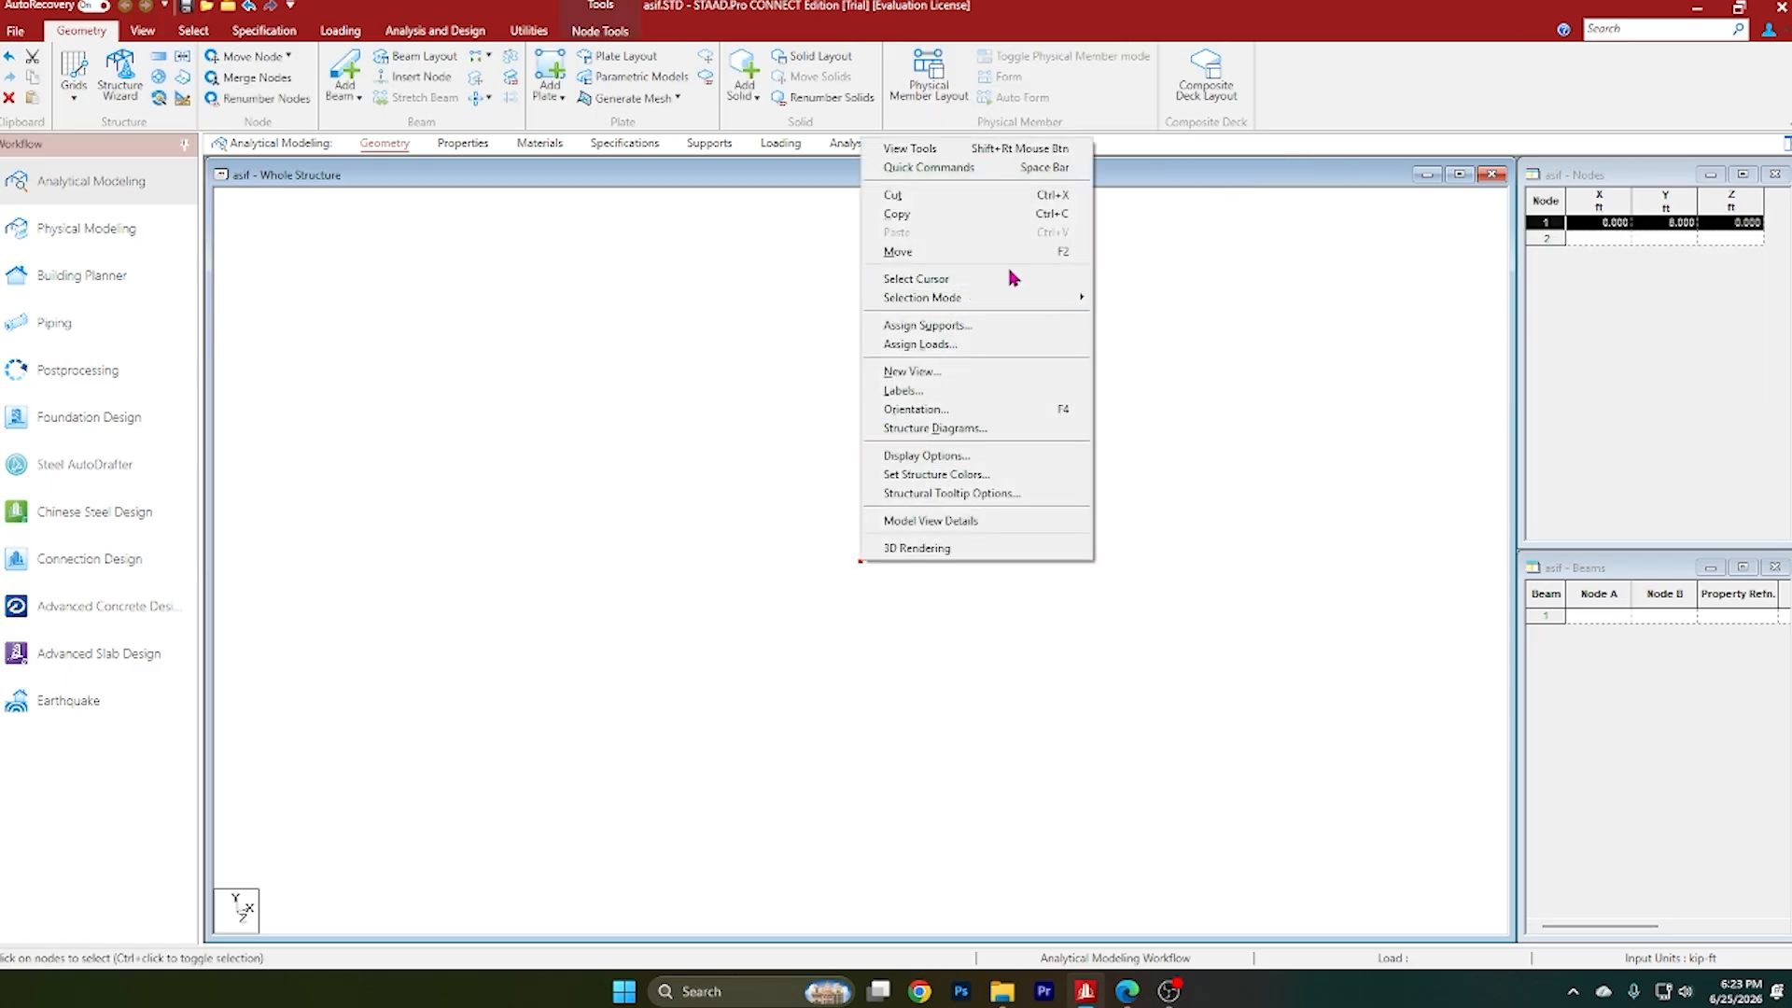
click(971, 214)
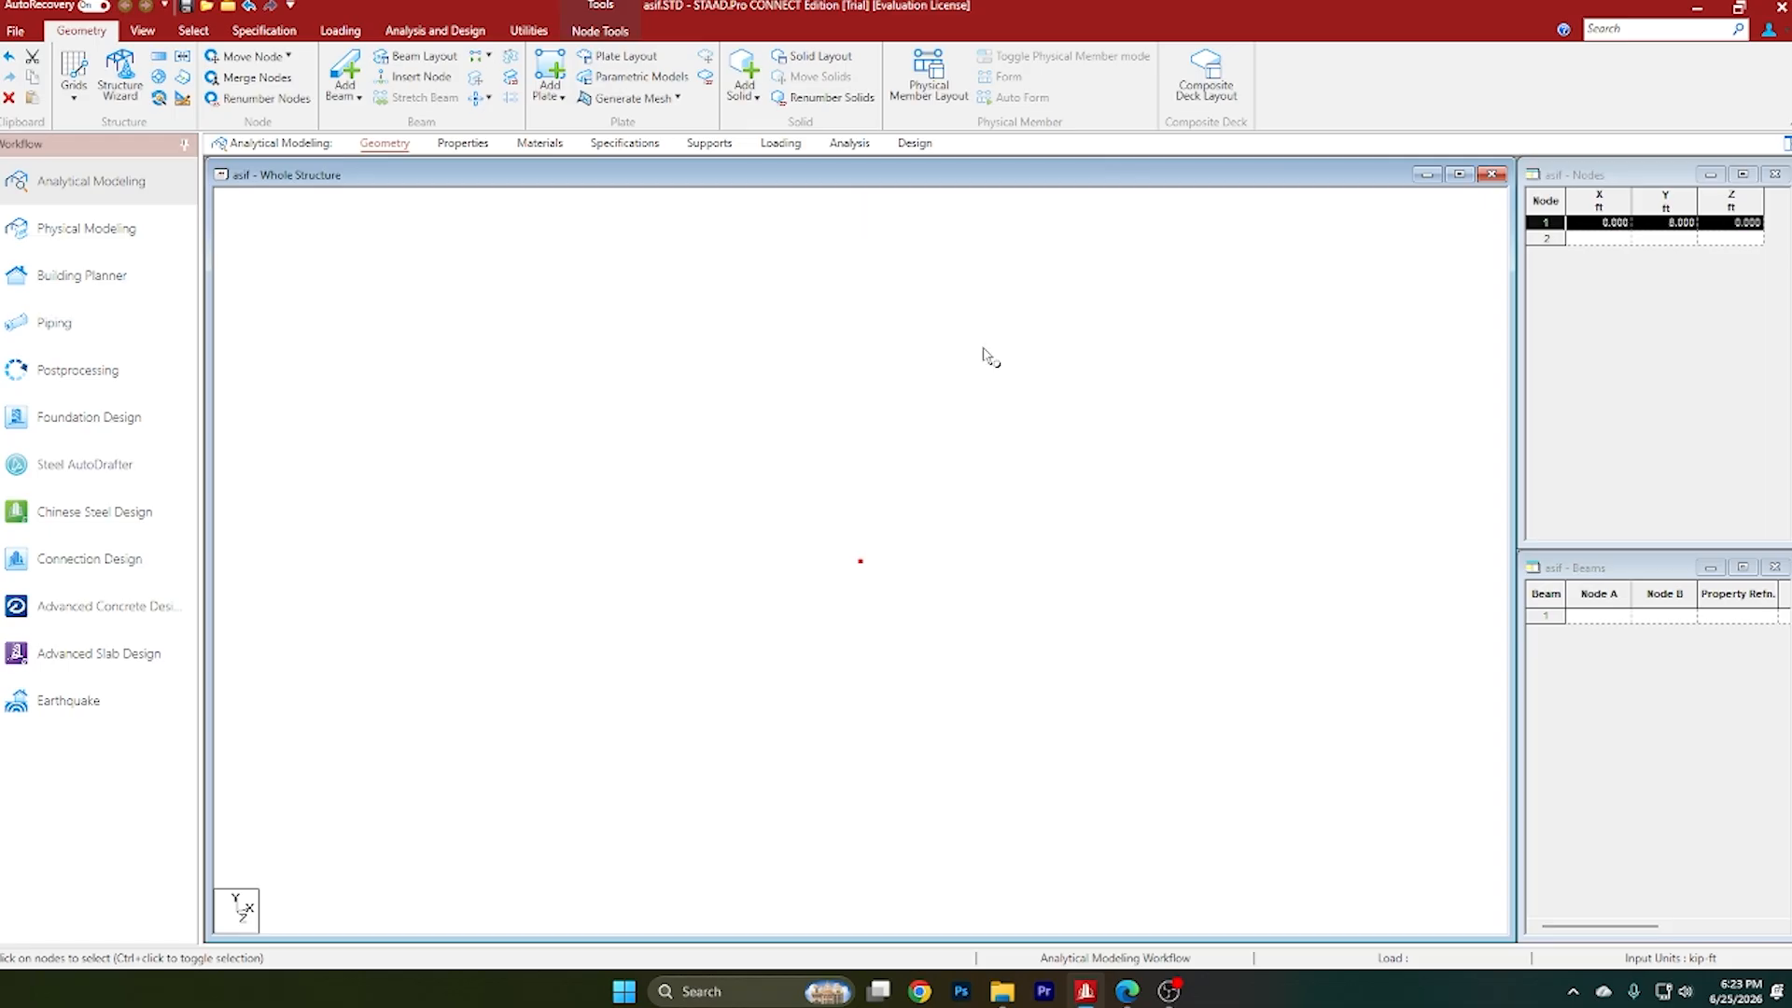
Step: Paste the copied node with a 6 ft offset in Y to place the node for point B
key(ctrl+v)
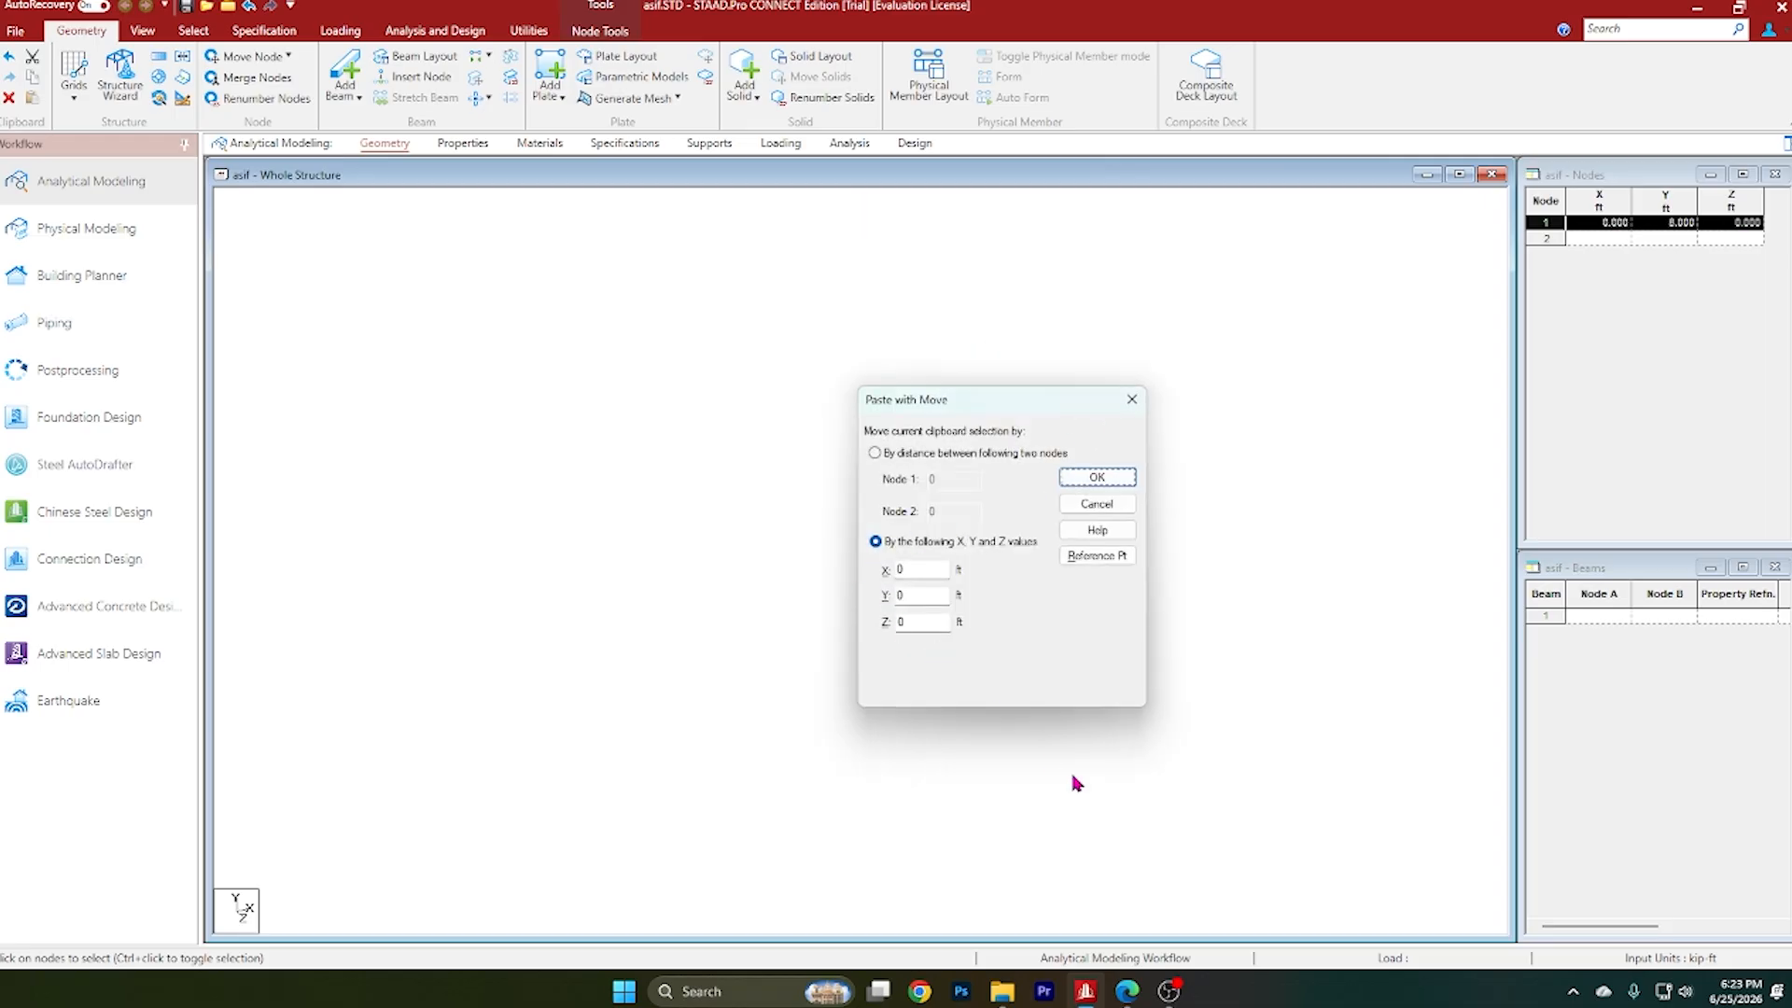
click(1126, 991)
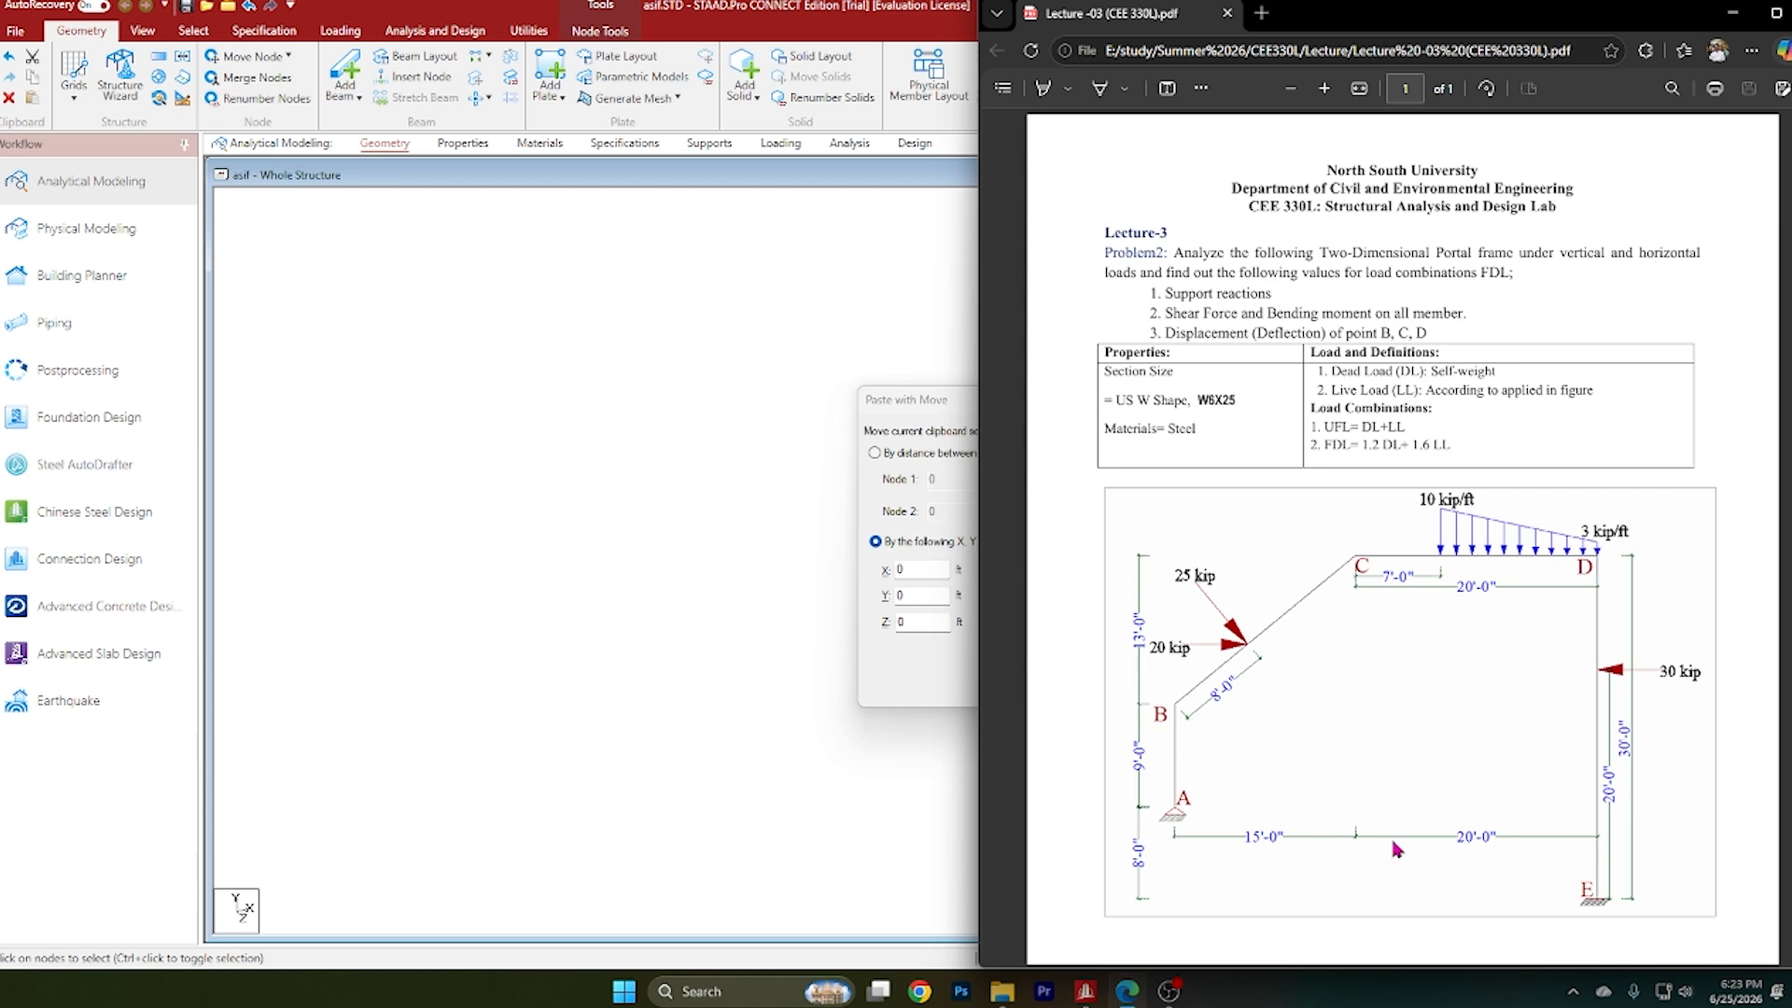
click(1732, 13)
click(919, 594)
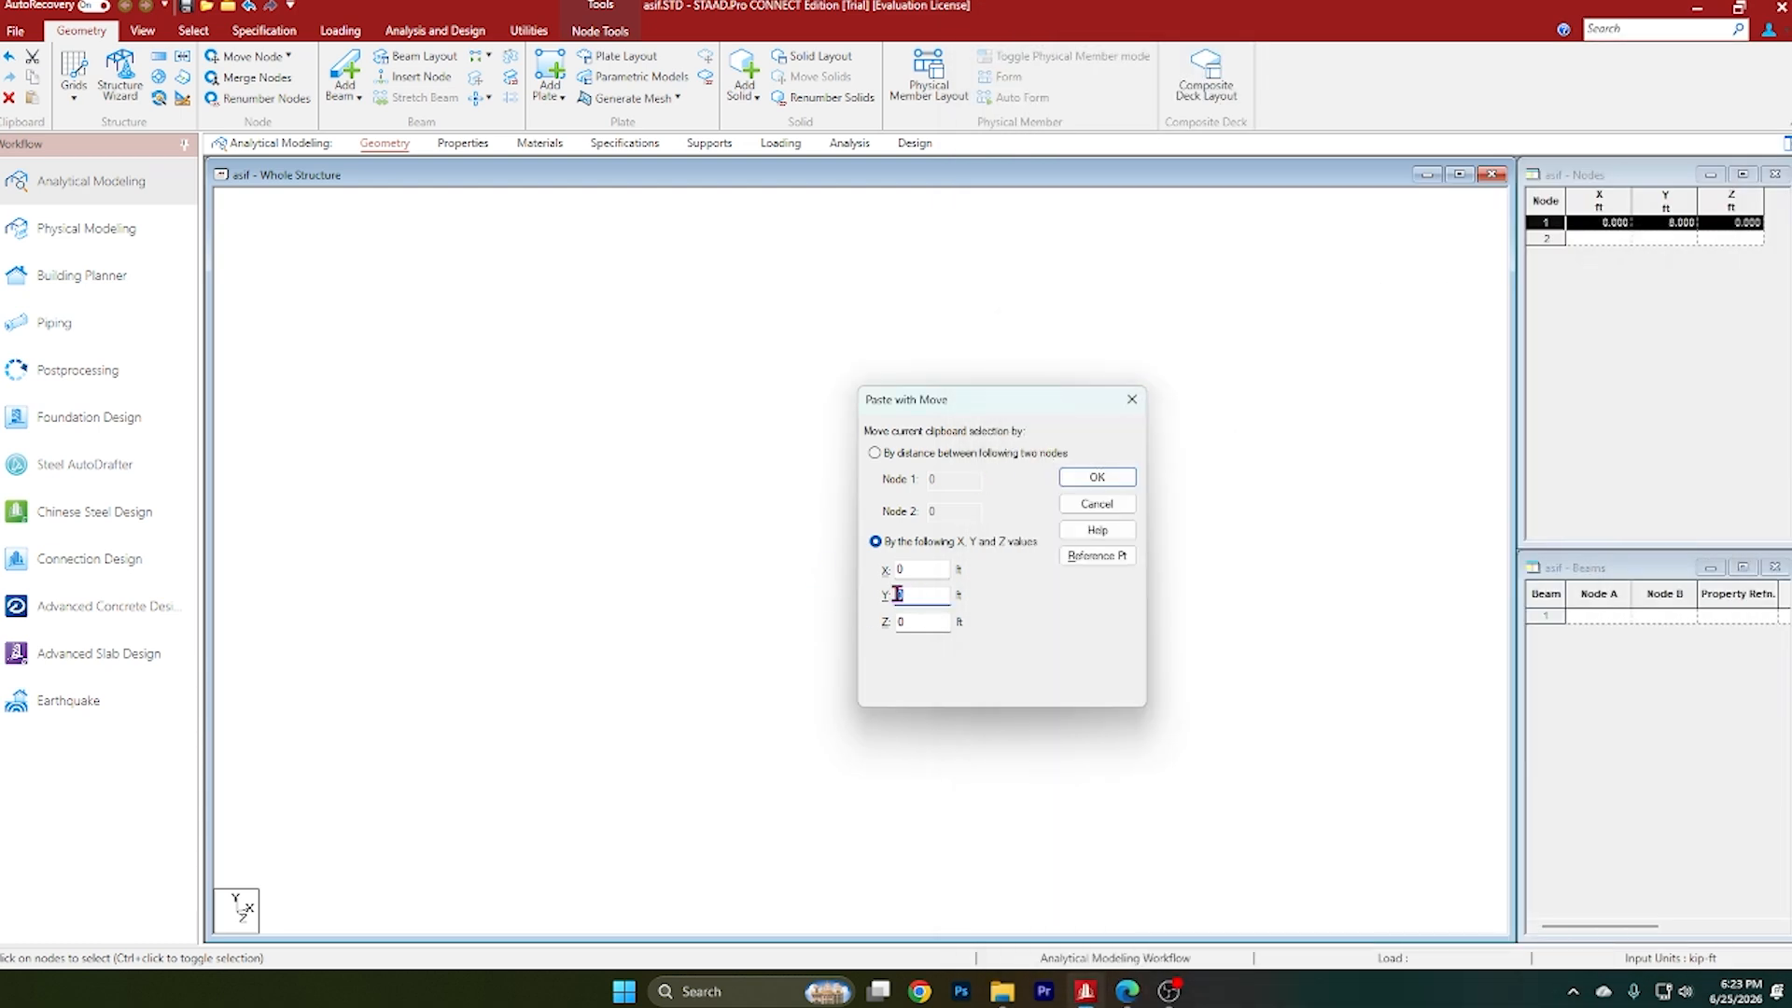
key(BackSpace)
text(6)
click(1097, 477)
Step: Add a vertical beam from the lower node to the upper node
scroll(932, 653, down, 3)
click(350, 84)
click(859, 624)
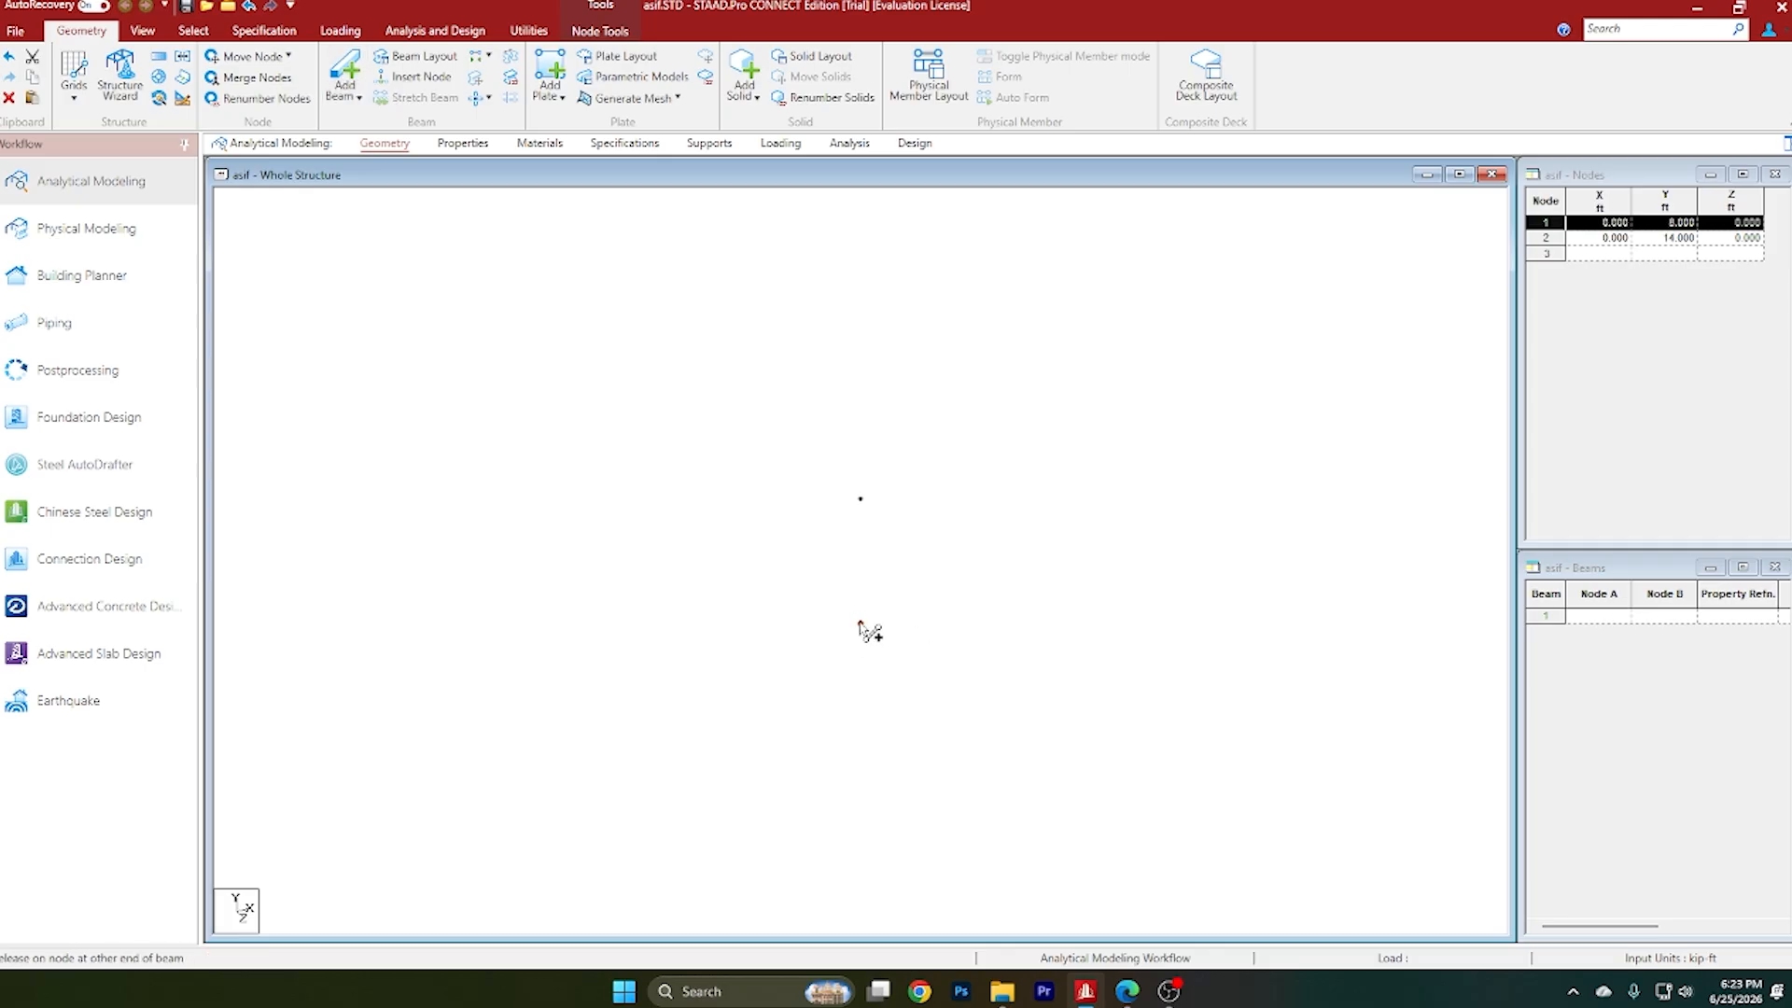
click(860, 500)
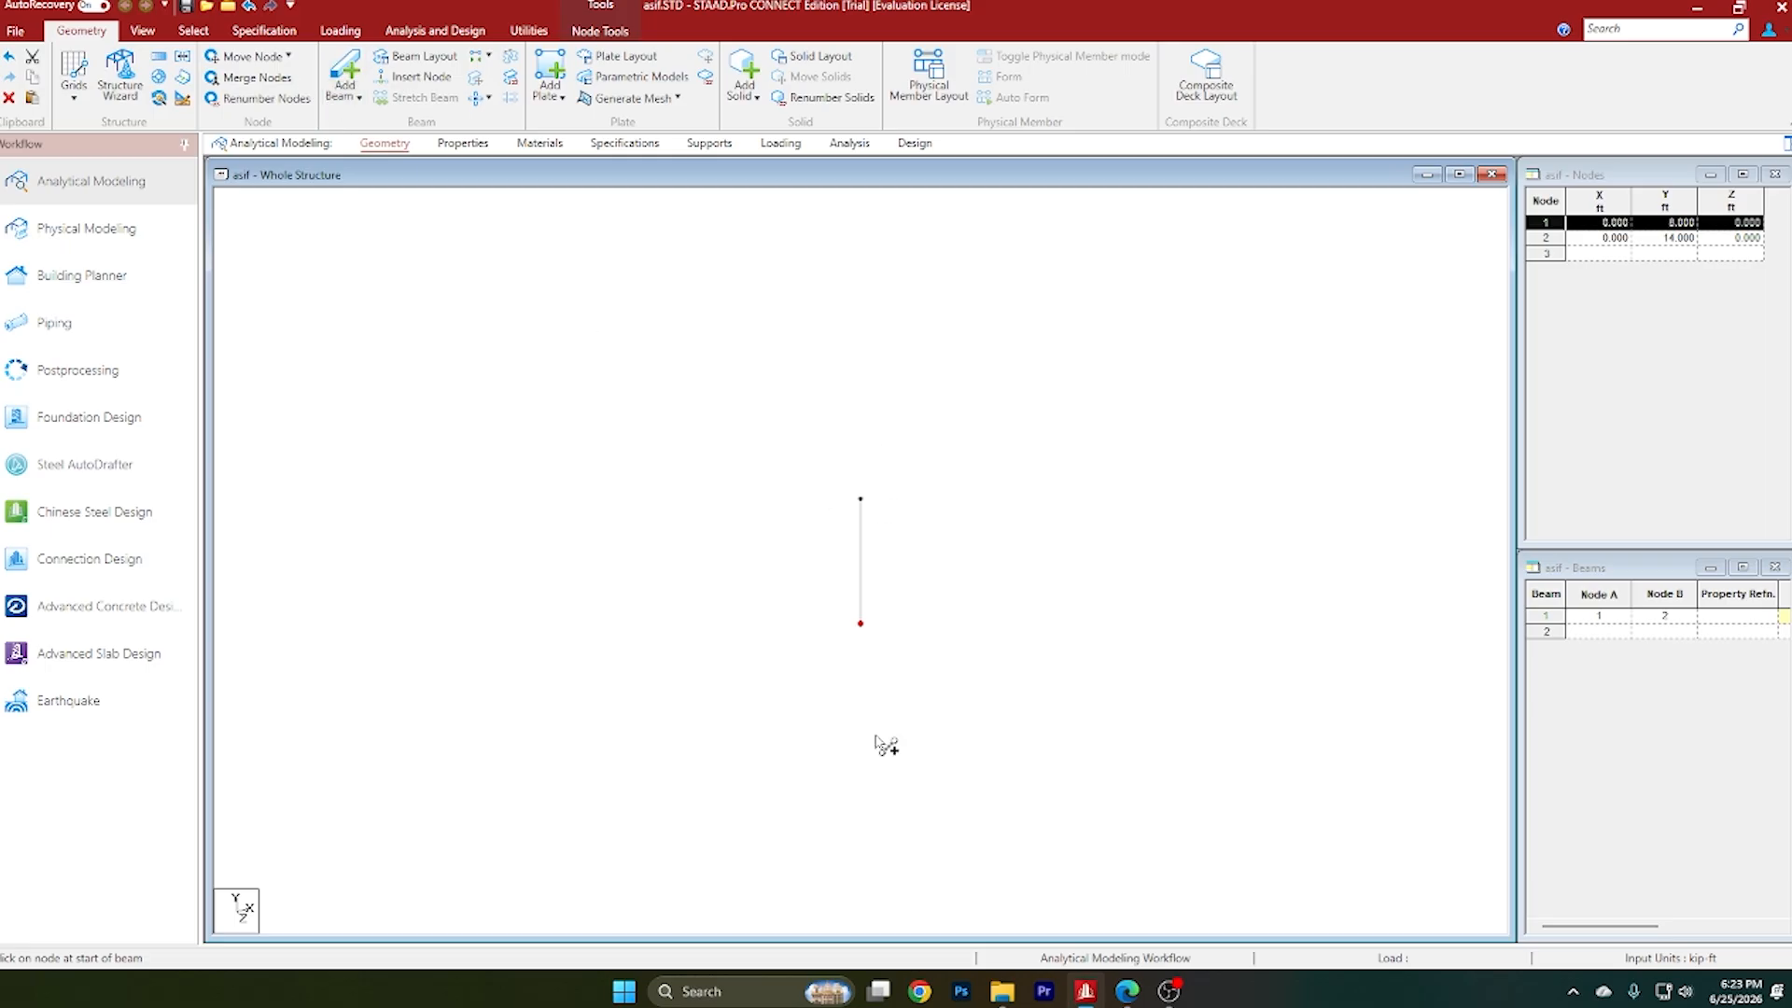
Step: Copy the beam's upper node and paste it offset 15 ft in X and 13 ft in Y for point C
right_click(958, 532)
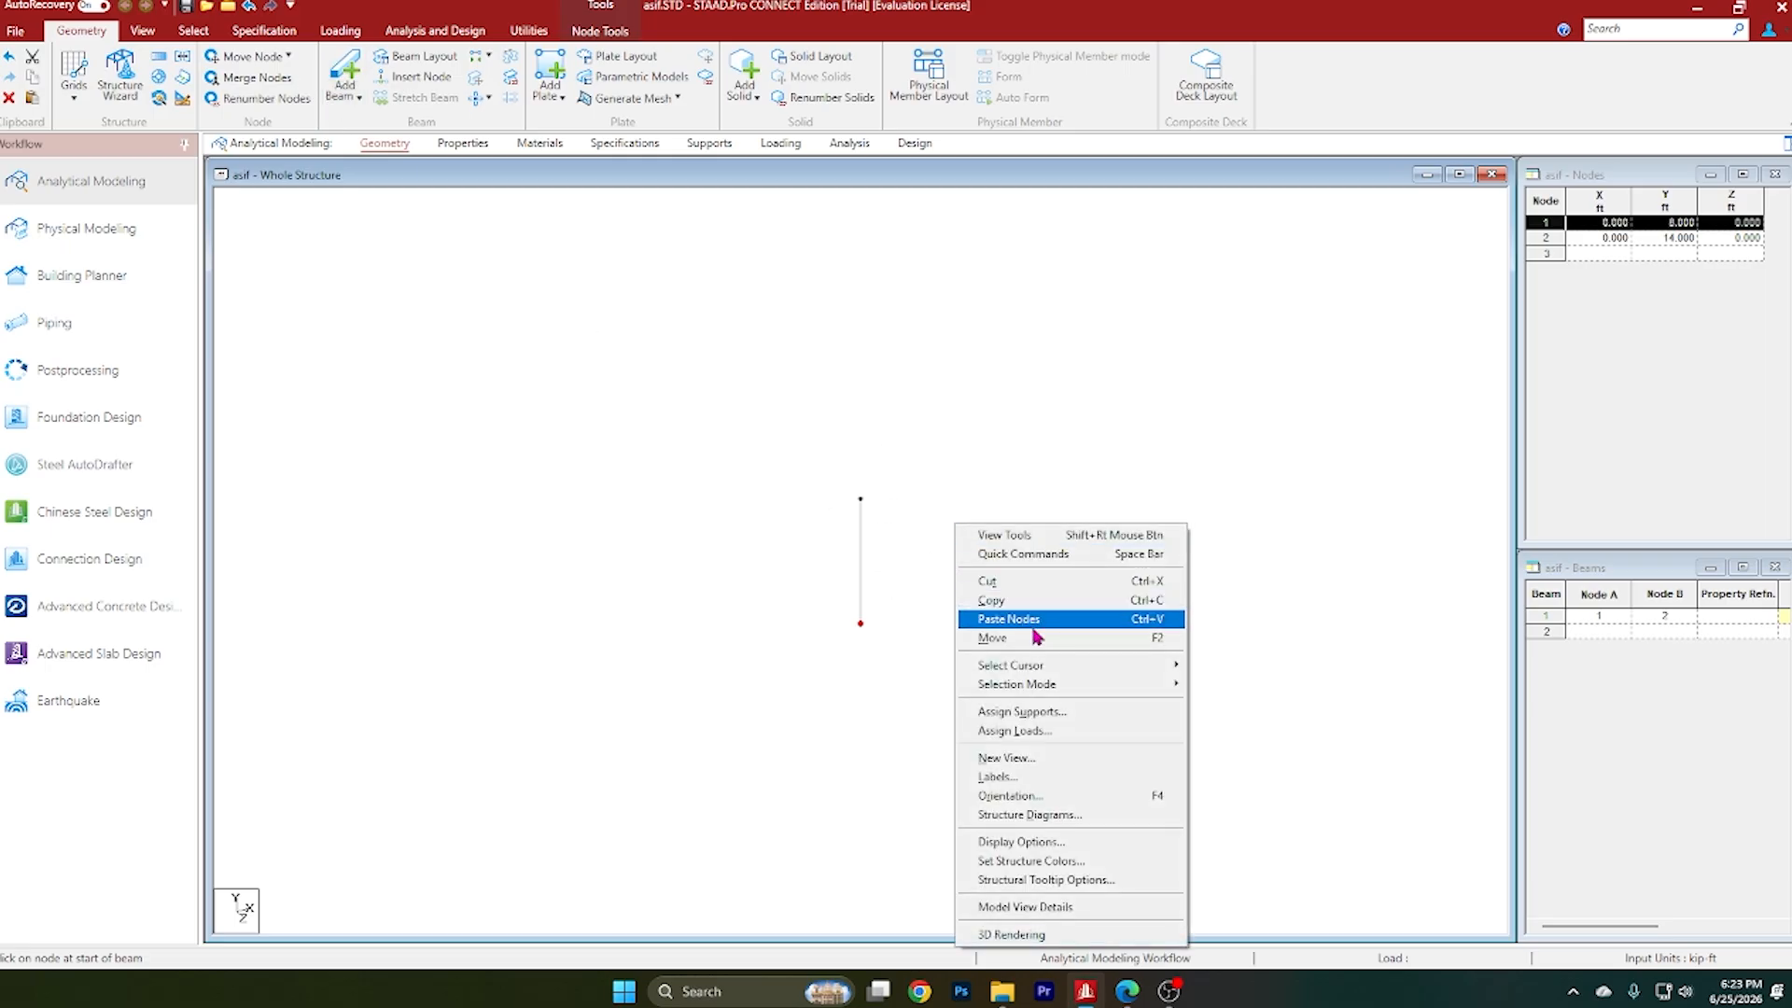
mouse_move(1071, 674)
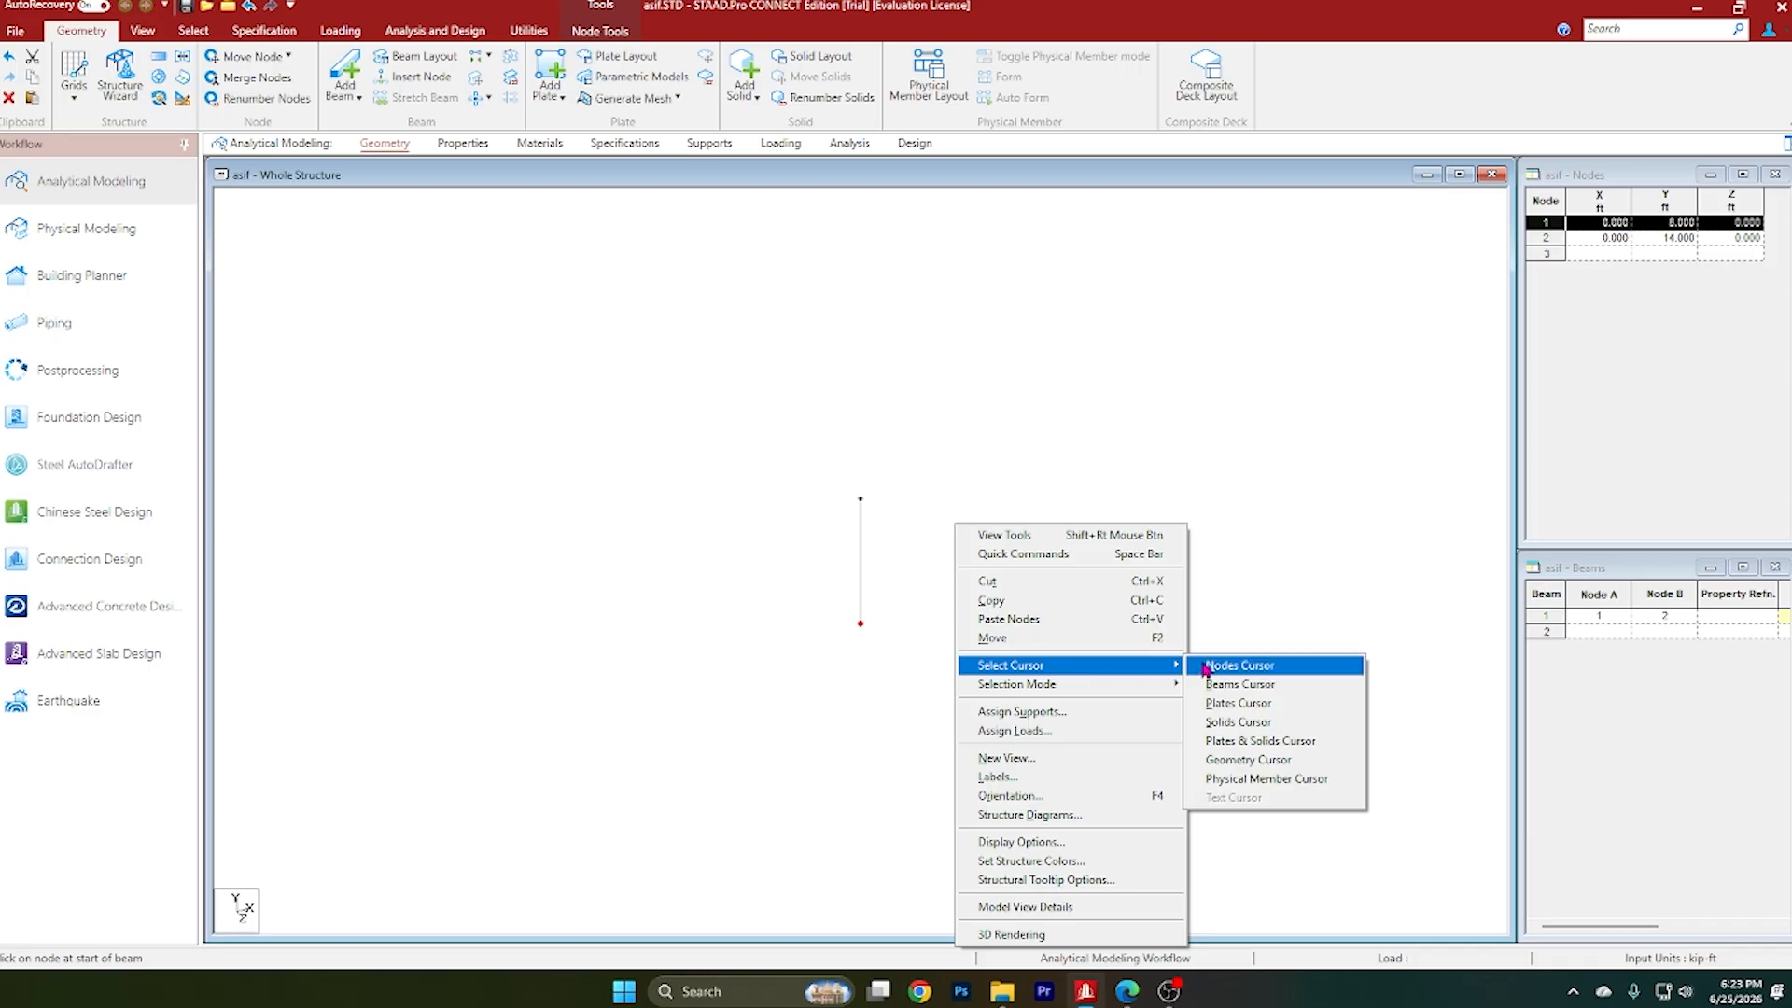
click(1251, 666)
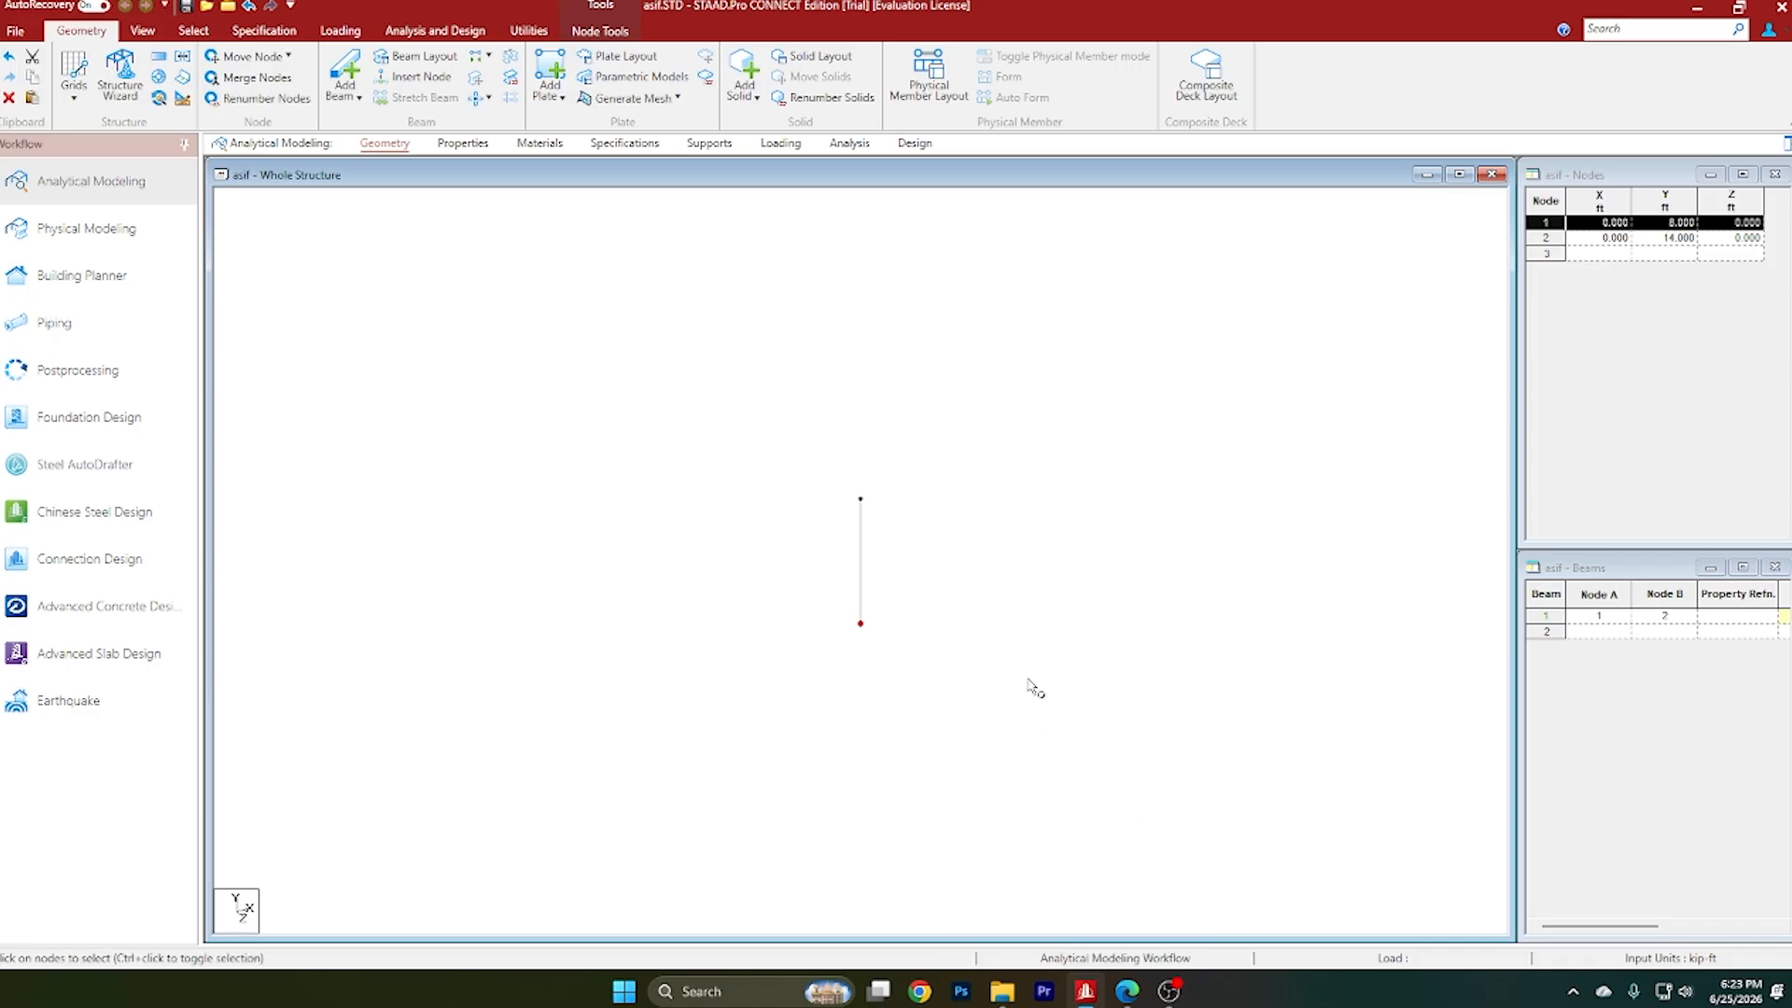
click(1127, 991)
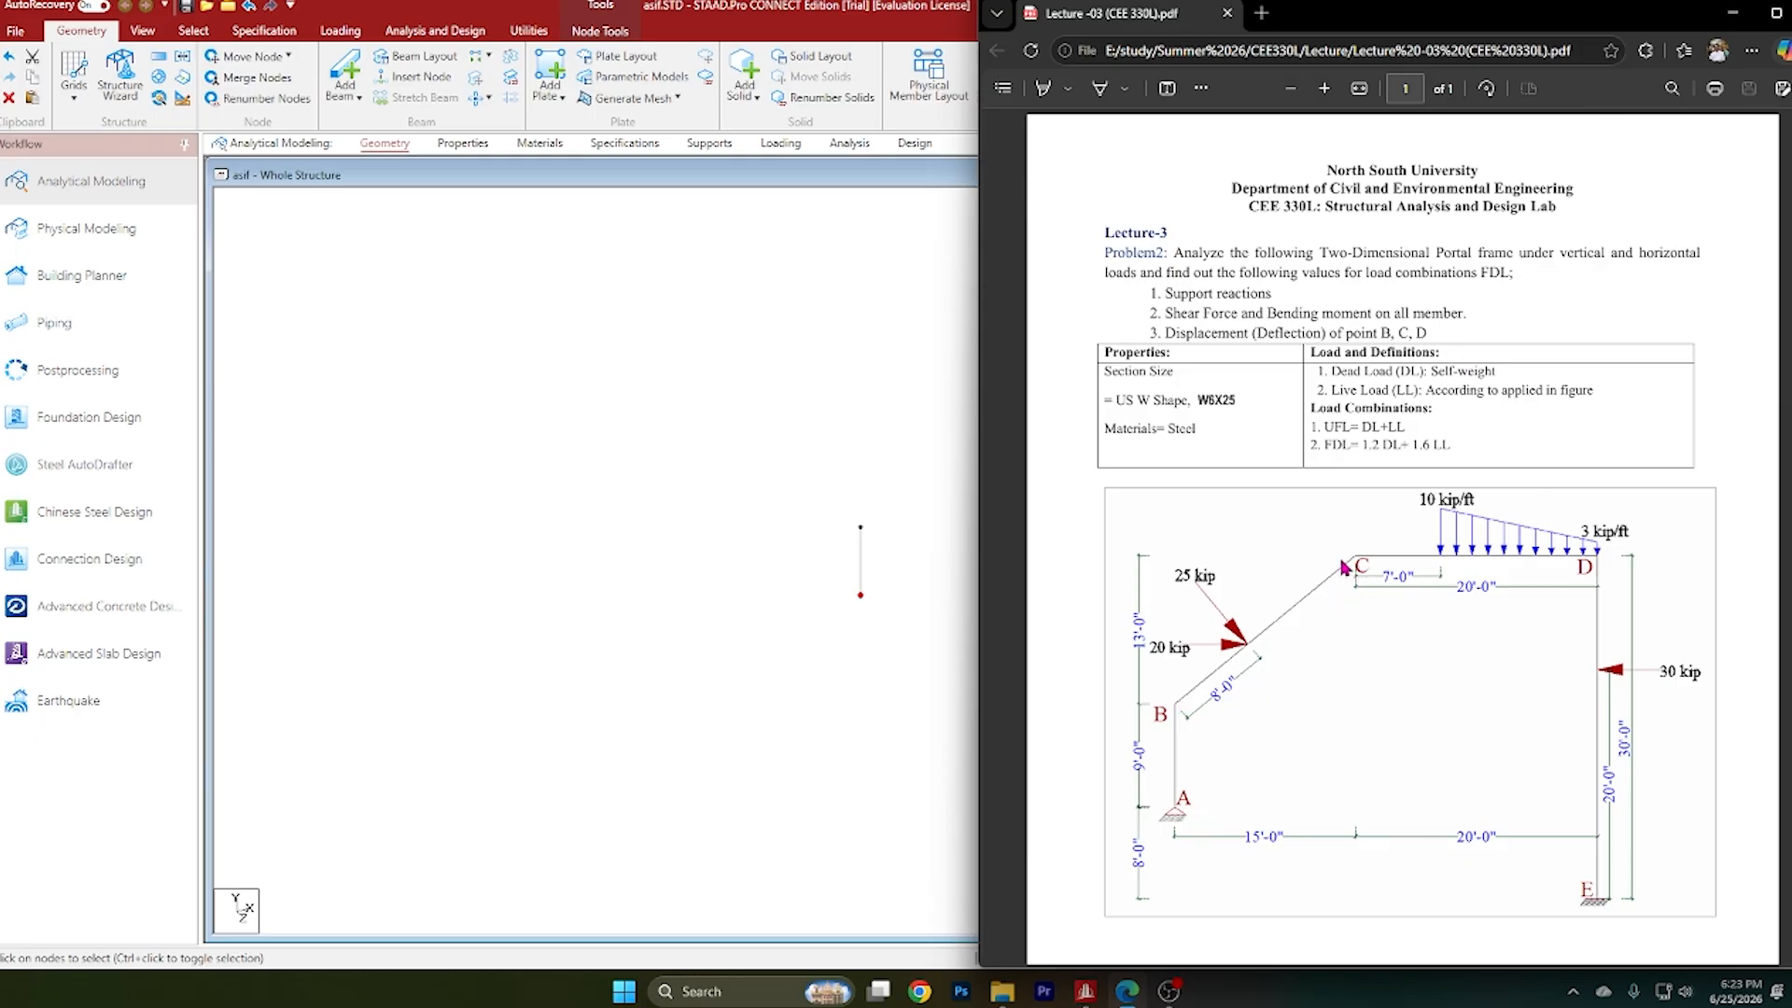
click(1732, 13)
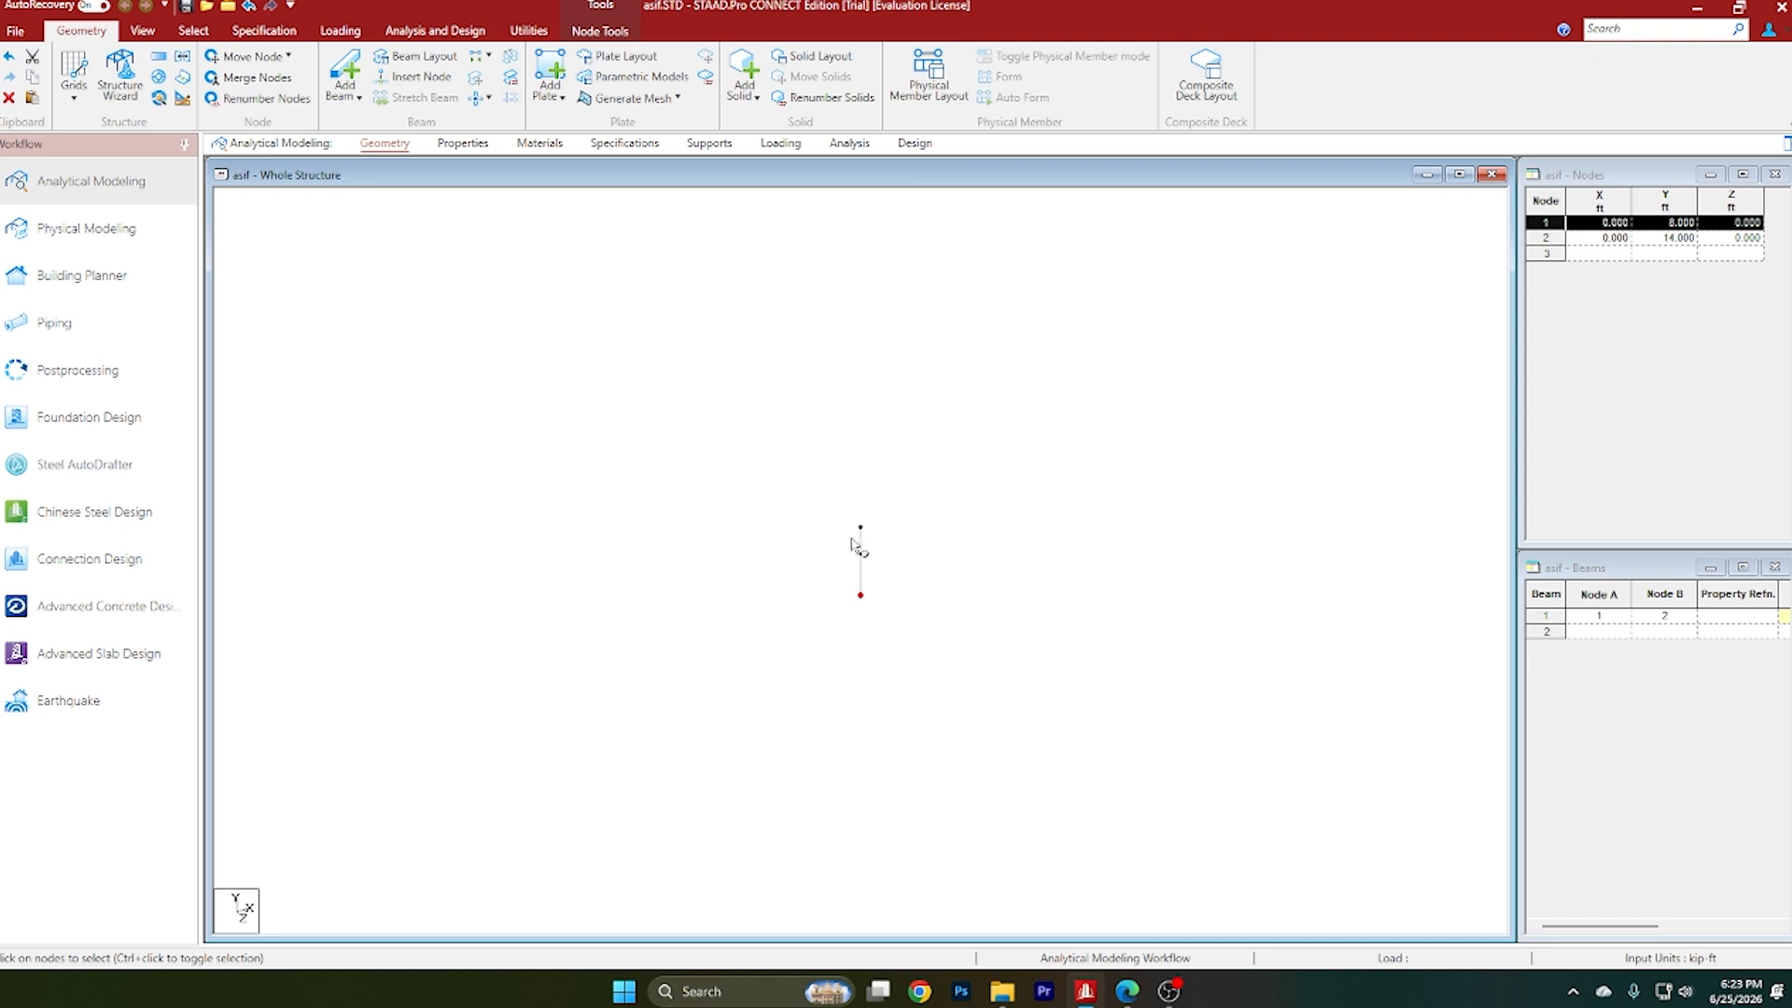
click(860, 529)
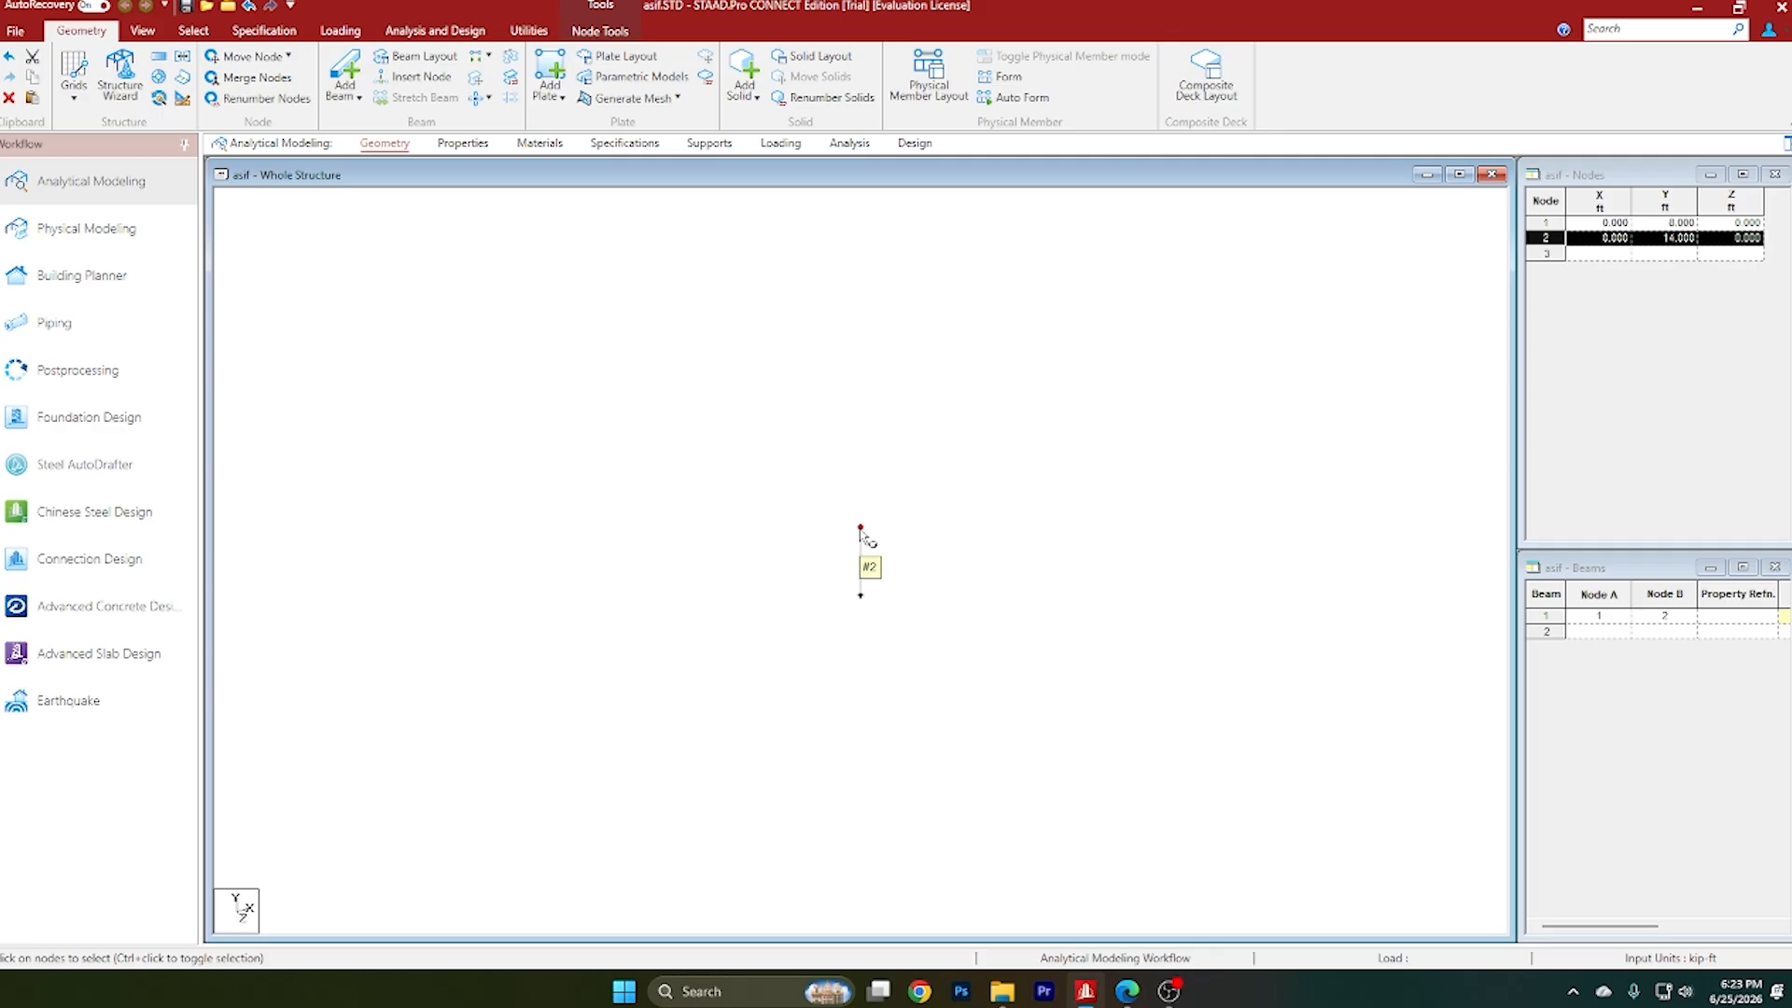
key(ctrl+v)
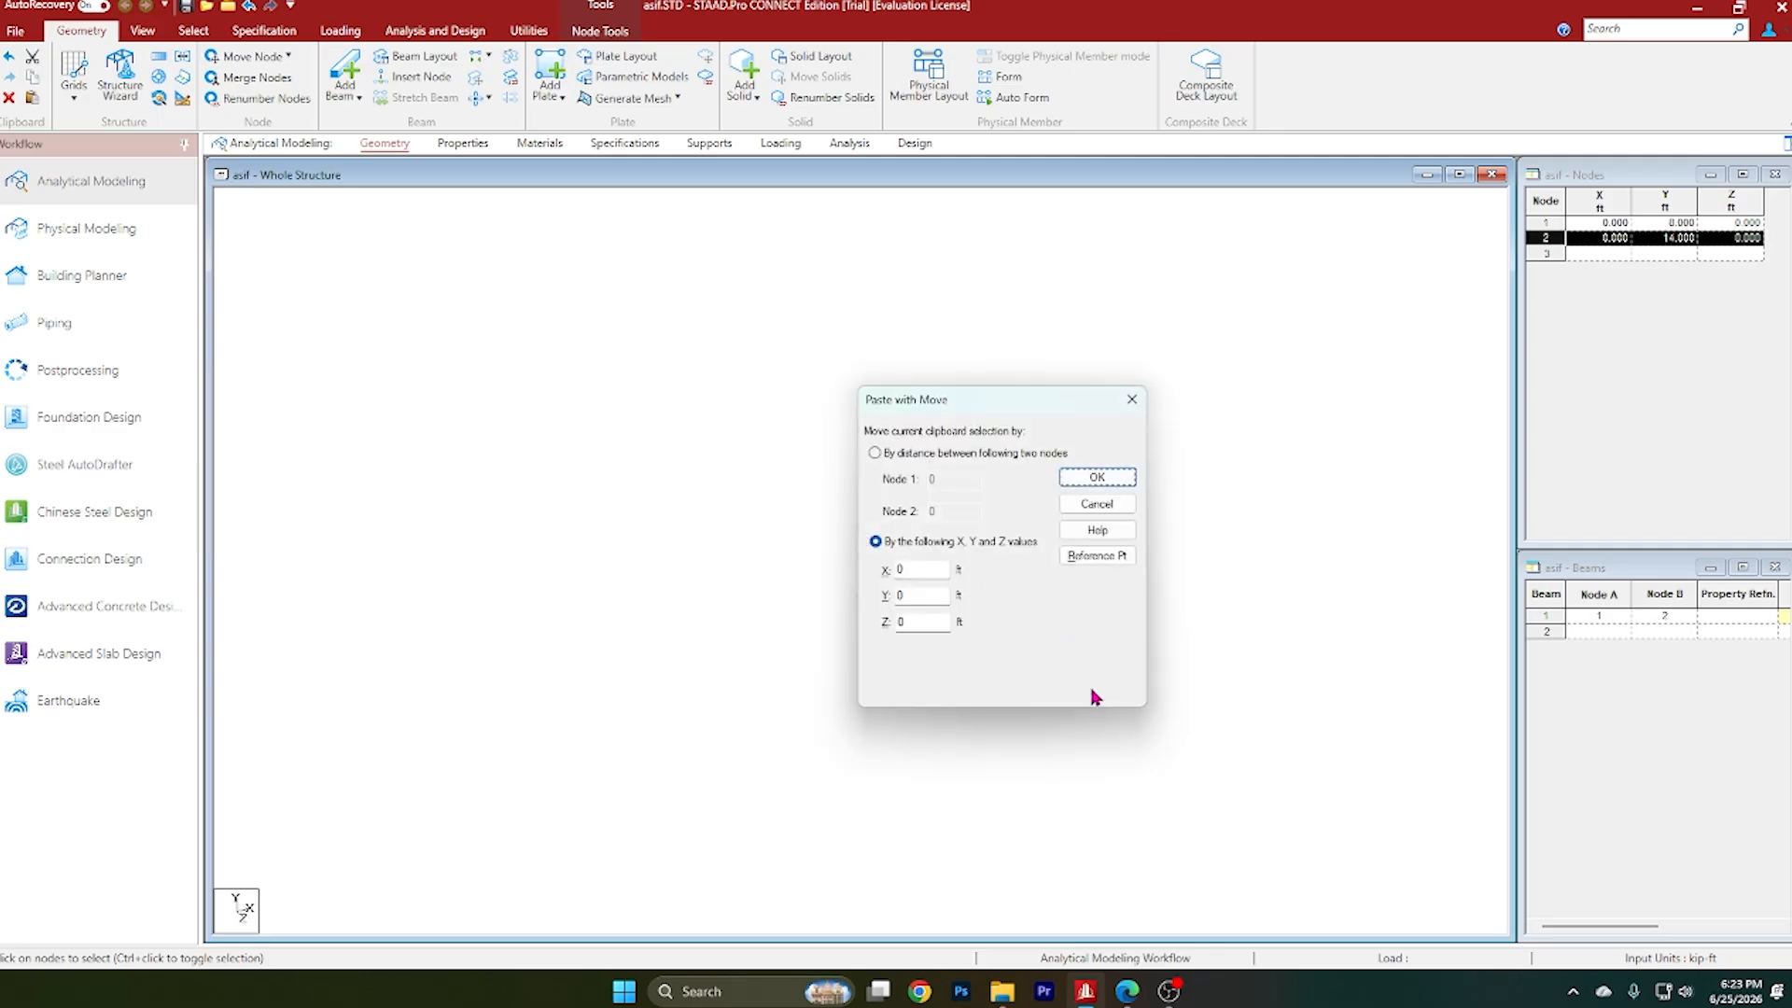
click(1126, 989)
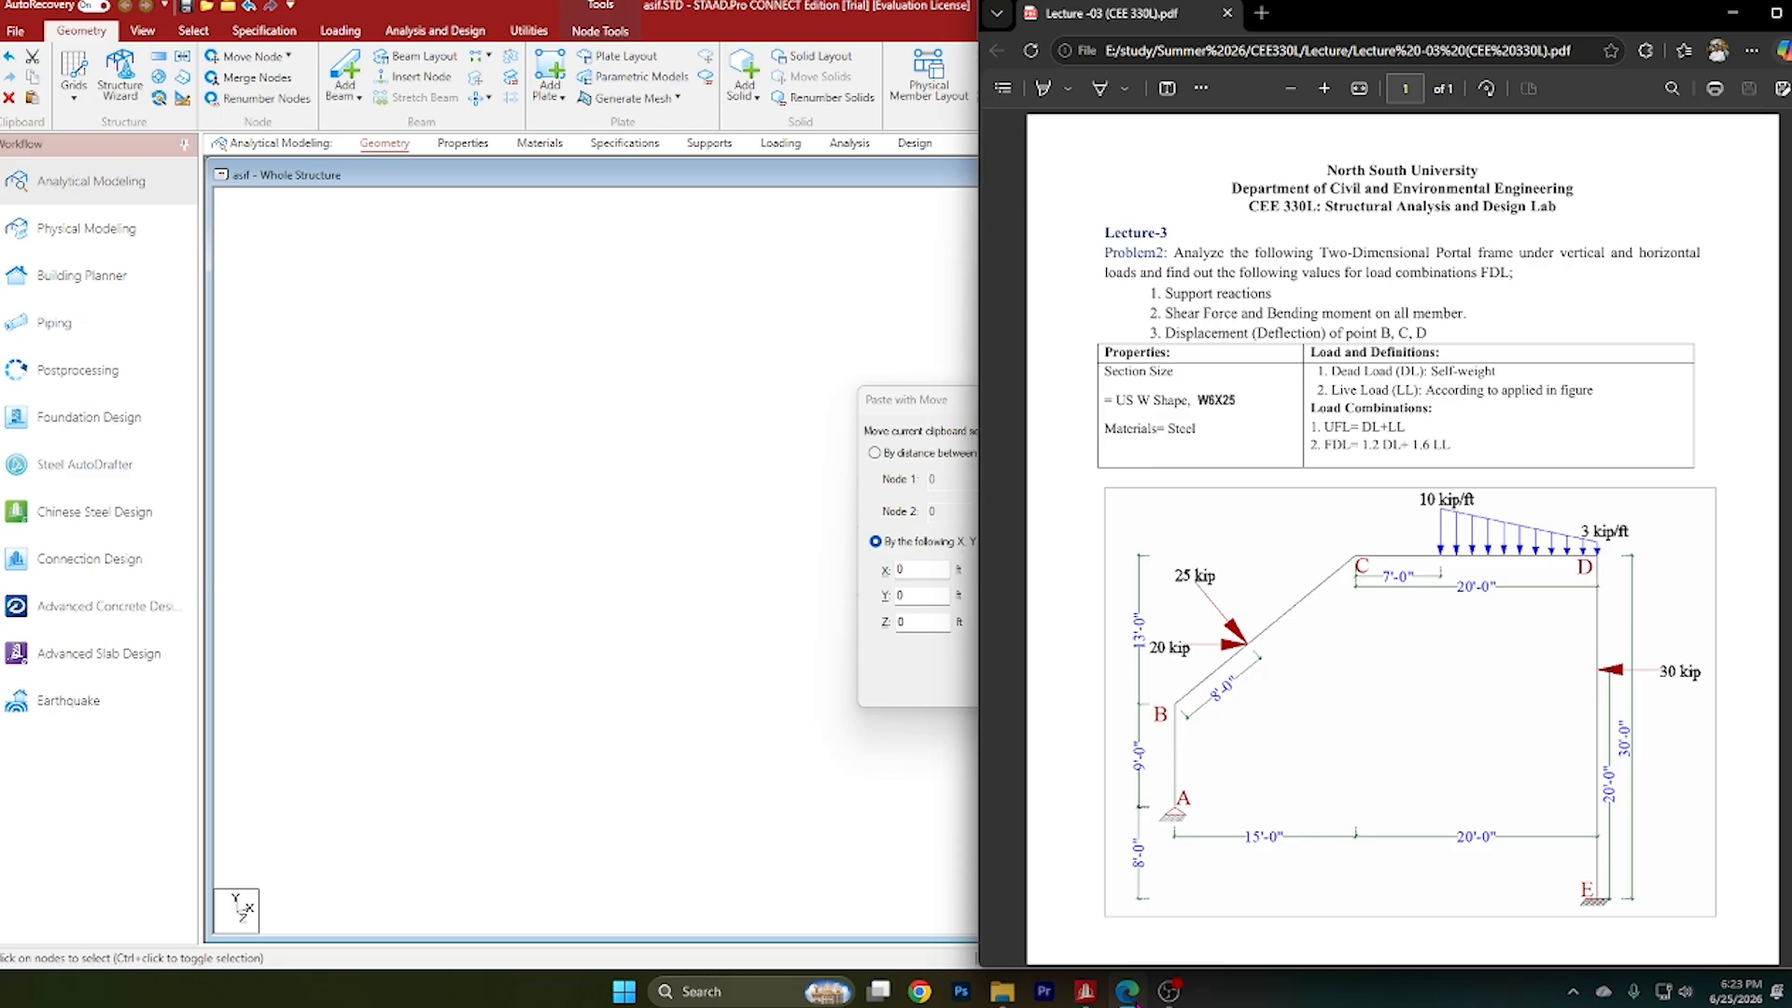
click(1126, 989)
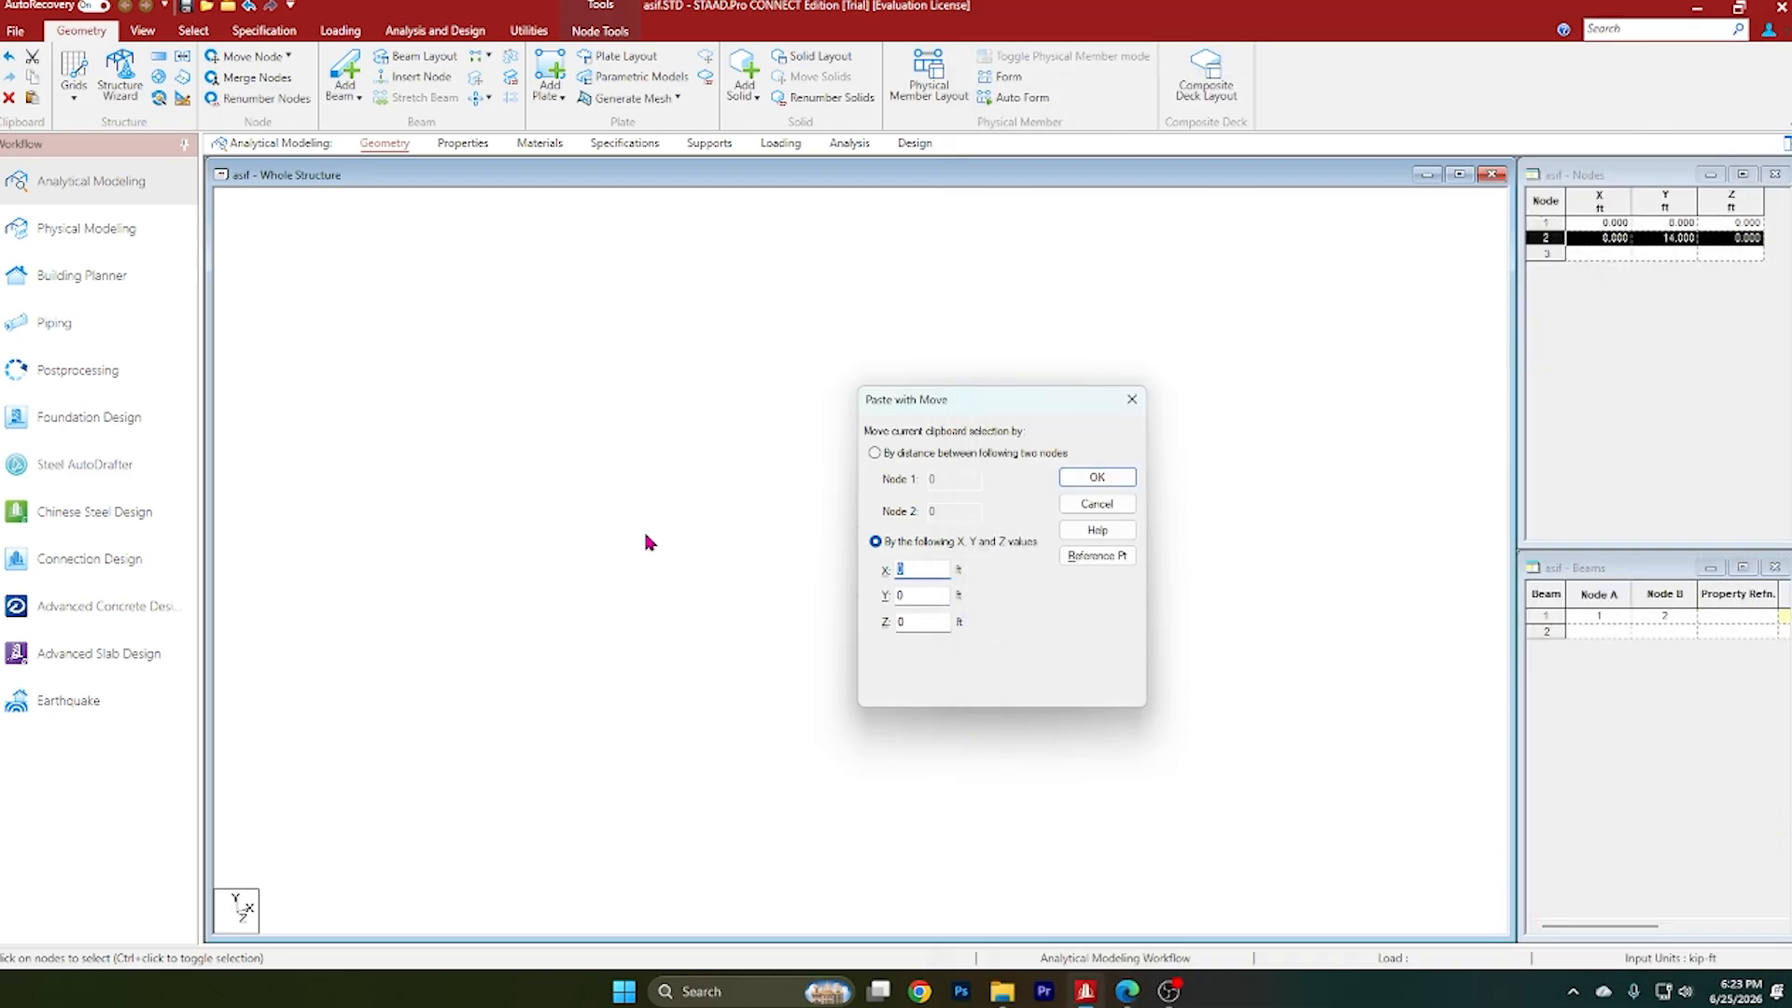
drag(917, 604, 889, 596)
click(1101, 478)
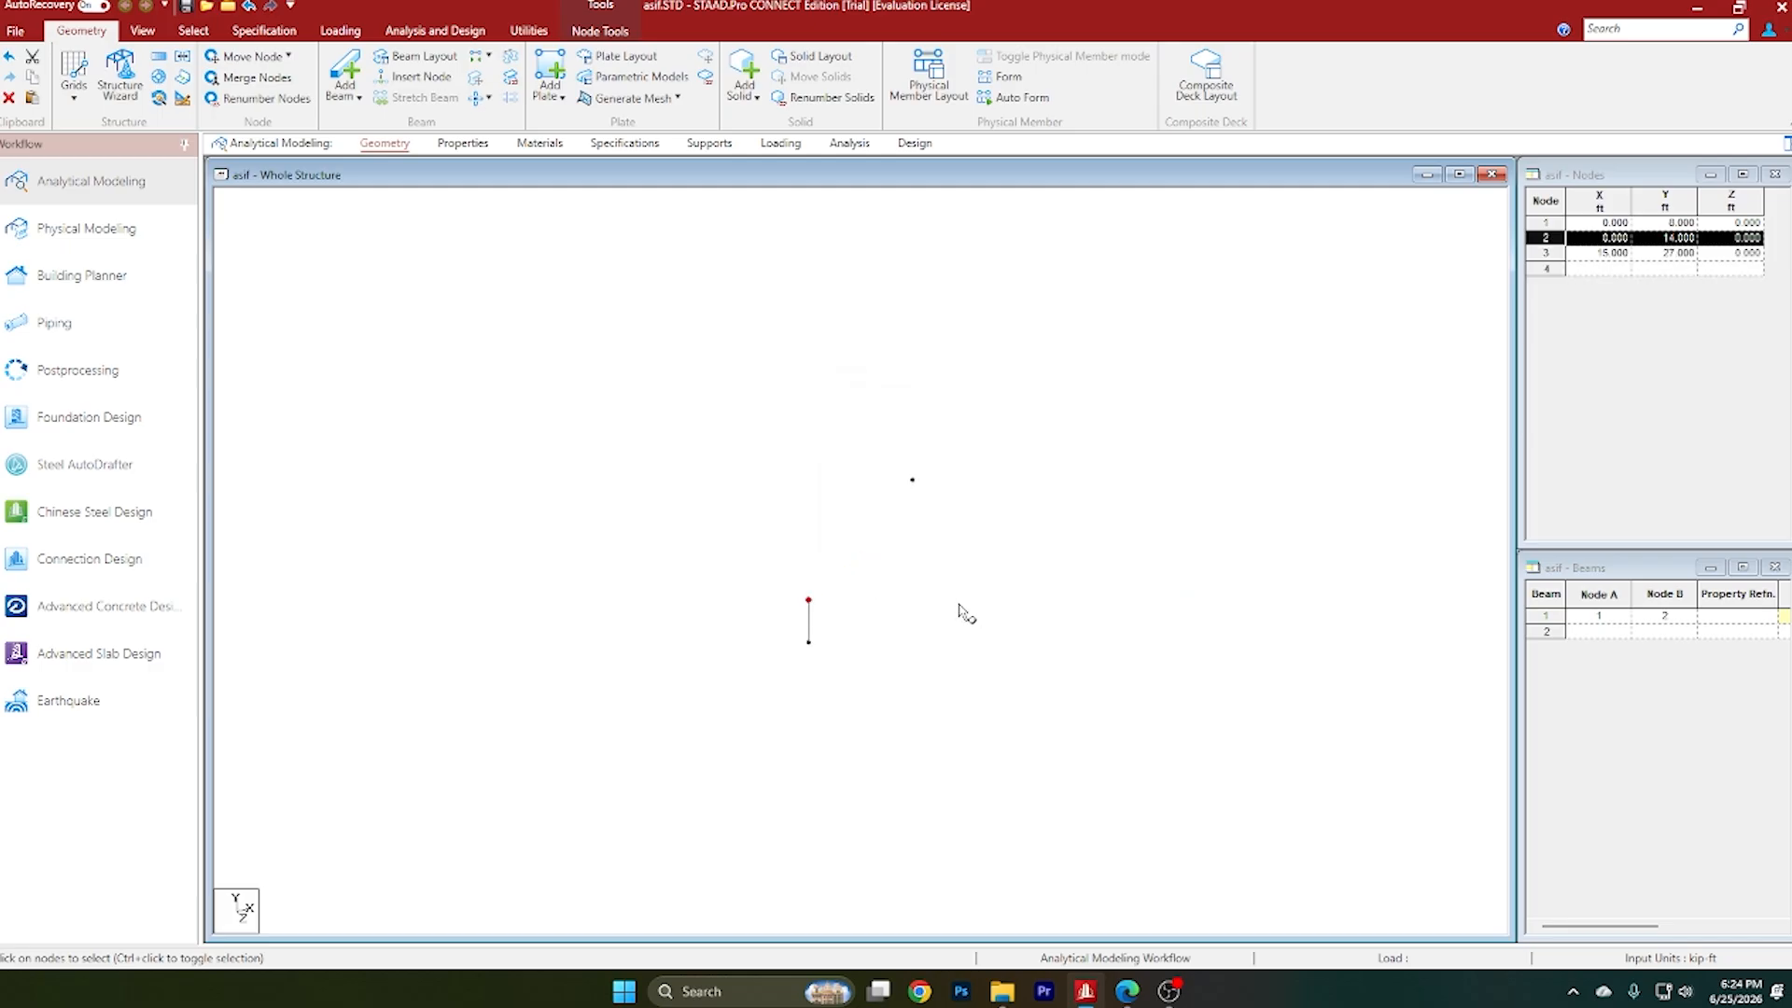
Step: Set the structure to a front view looking straight onto the XY plane
click(142, 31)
click(375, 80)
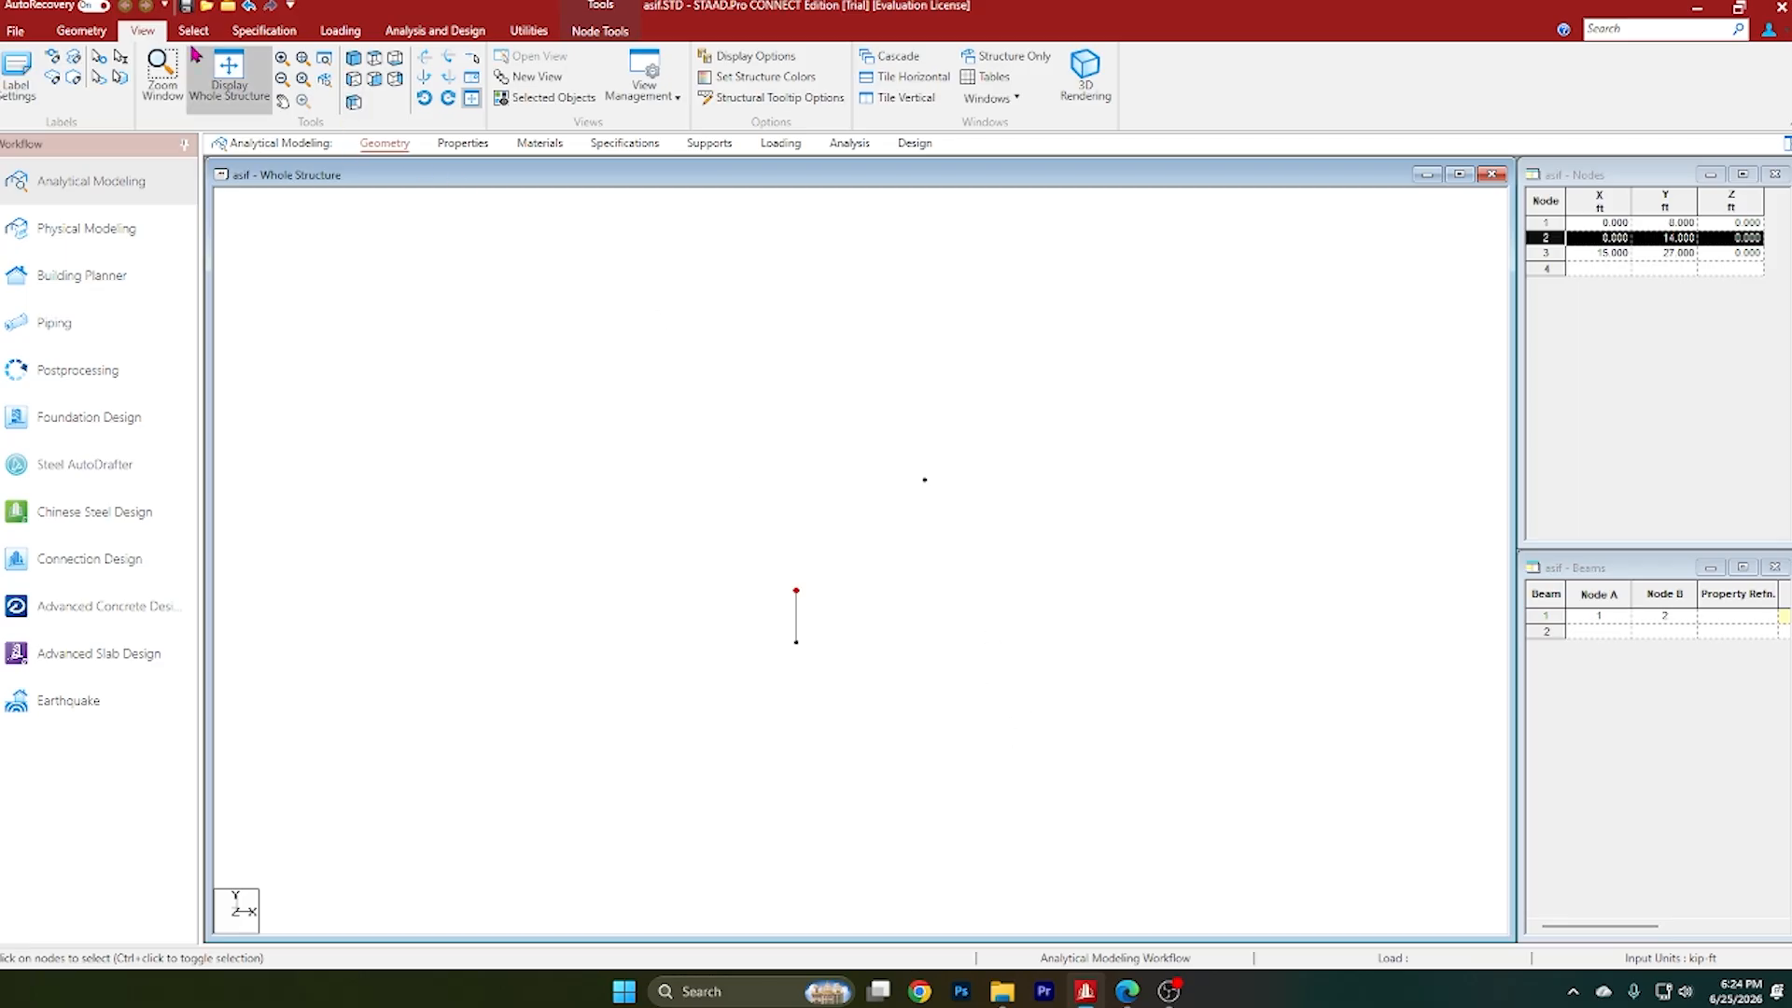
Step: Add an inclined beam from the vertical member's upper node at point B to the node at point C
click(96, 33)
click(344, 68)
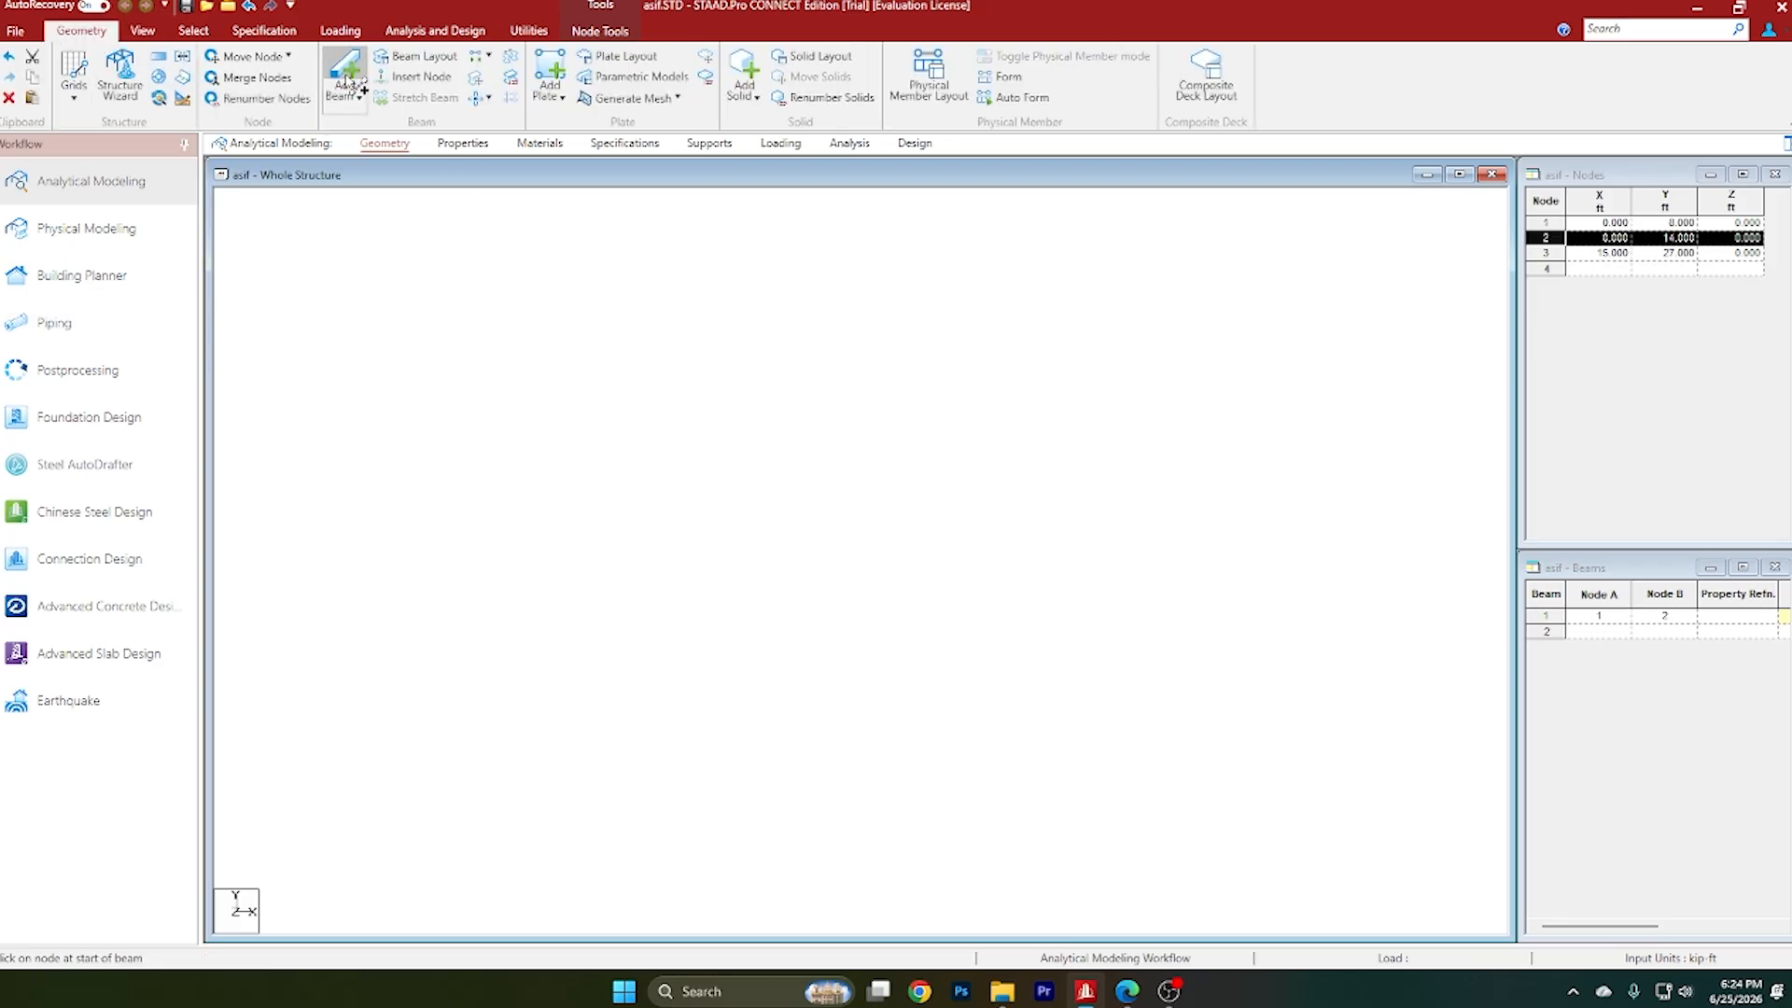
click(798, 591)
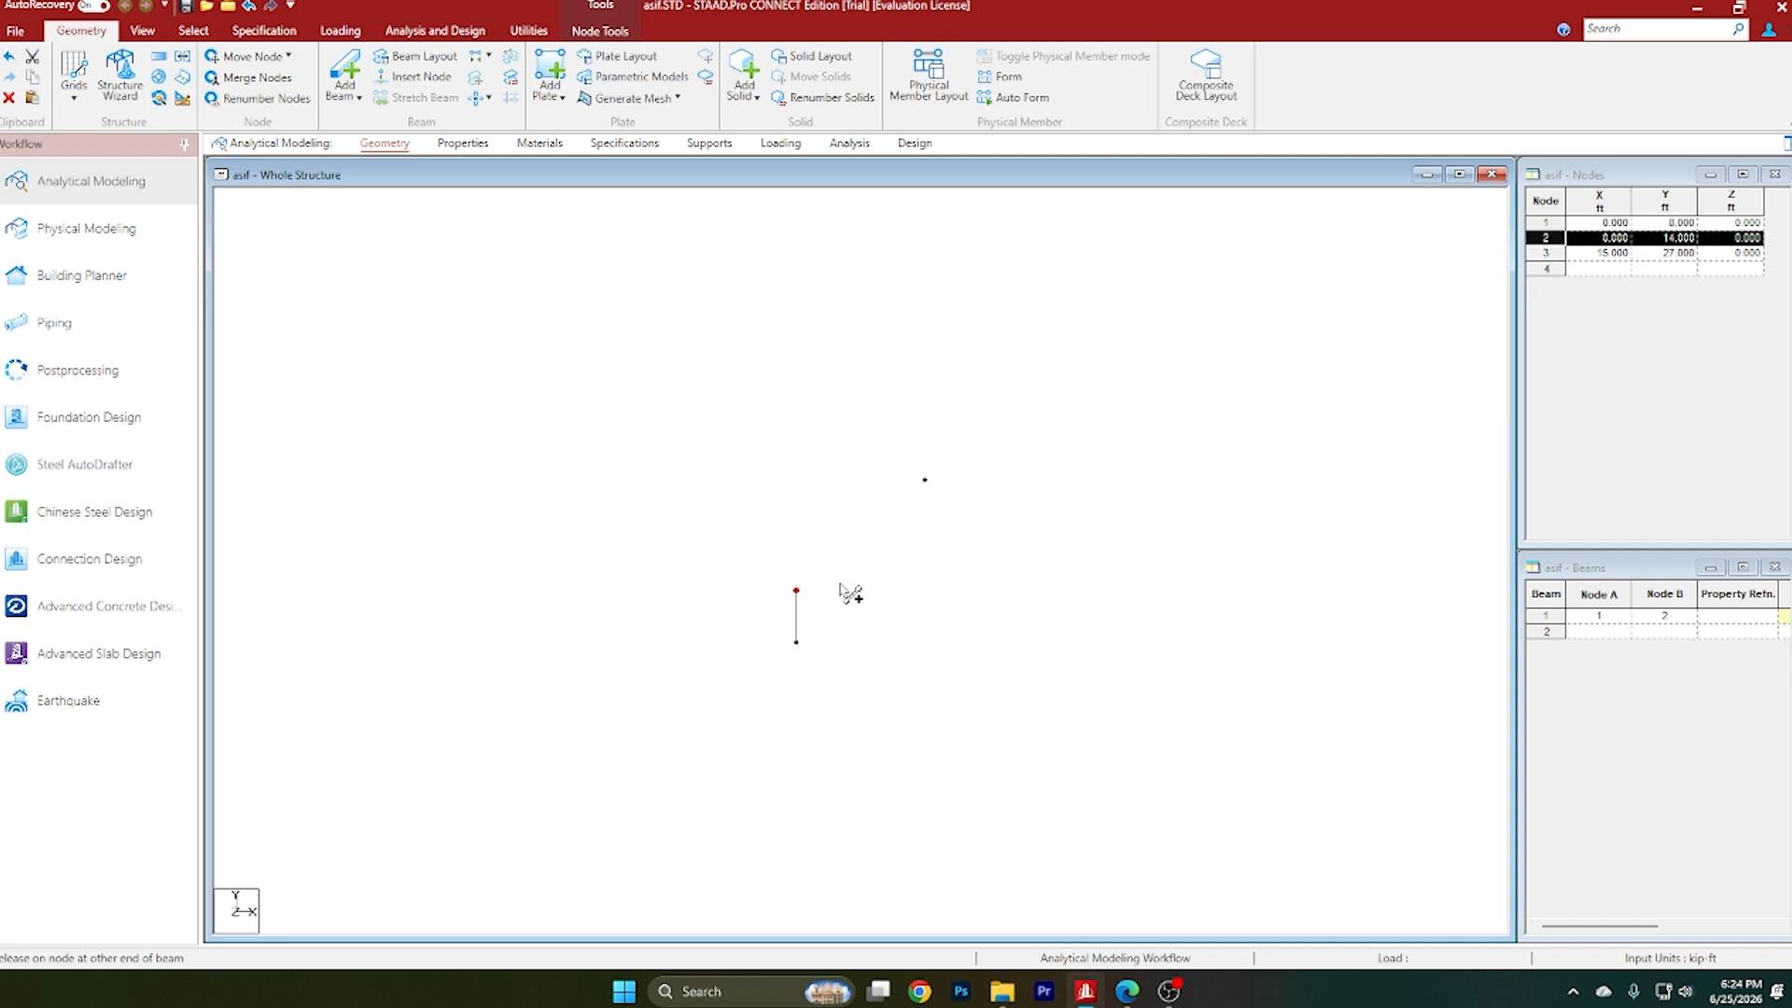
click(925, 481)
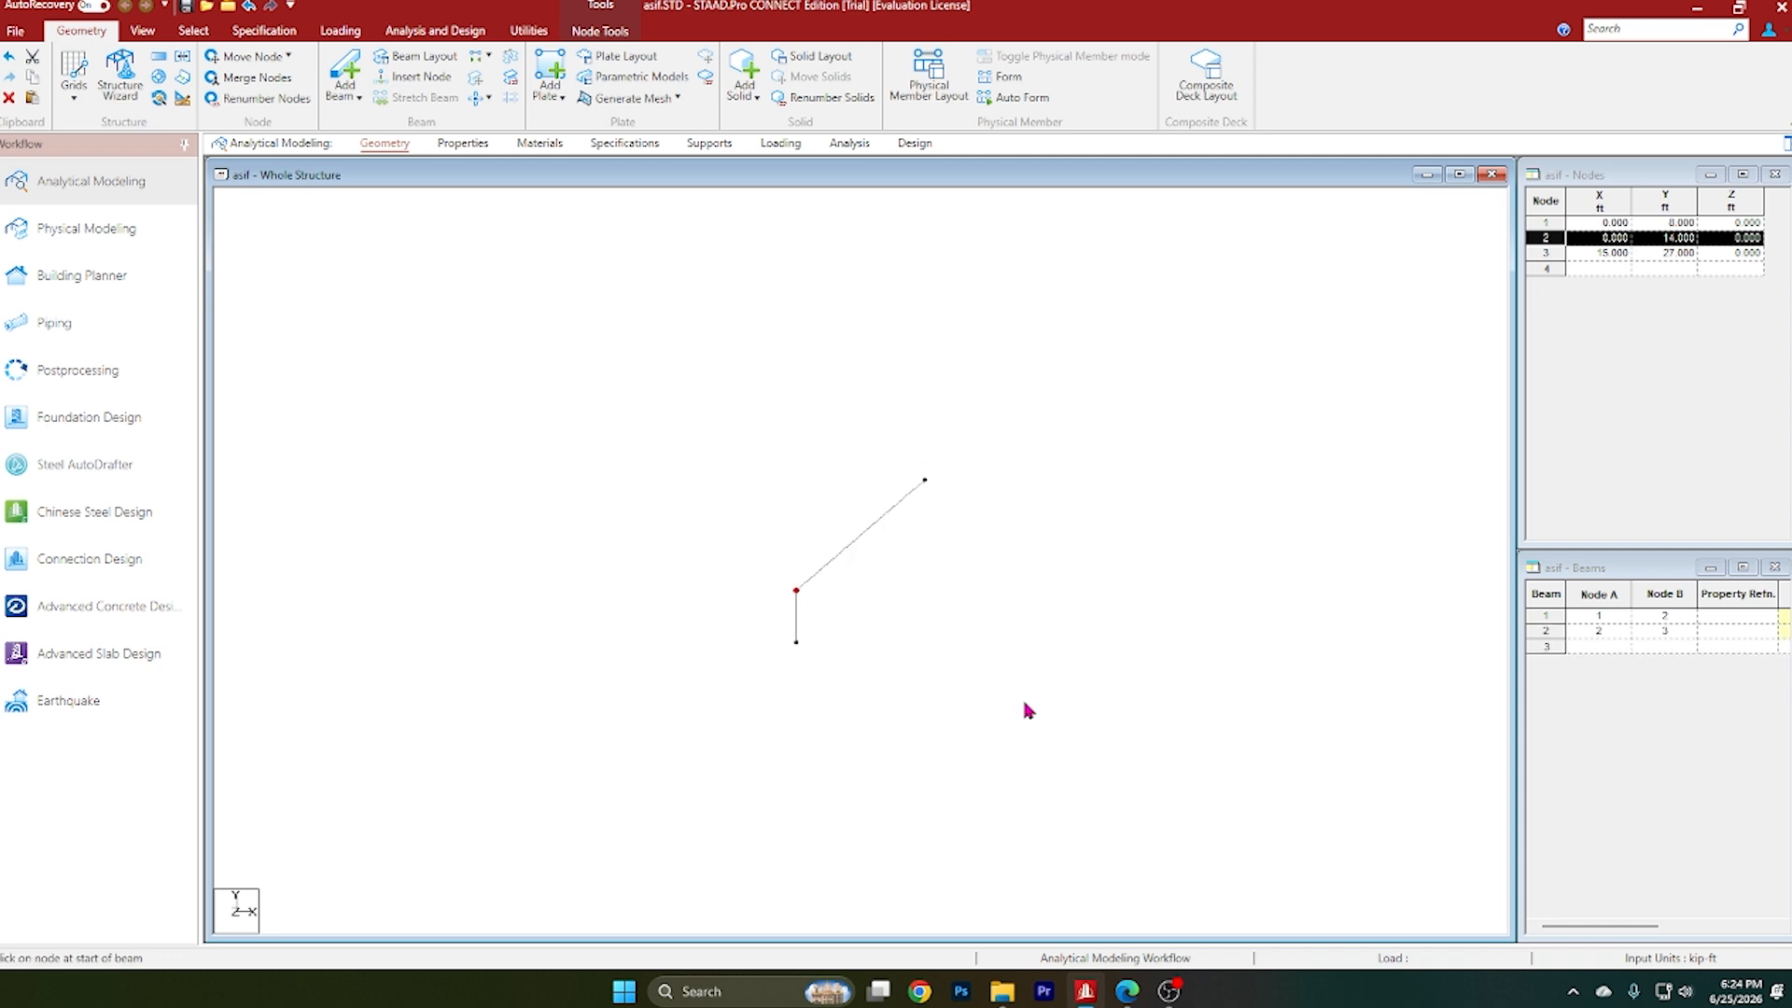
scroll(1027, 711, down, 2)
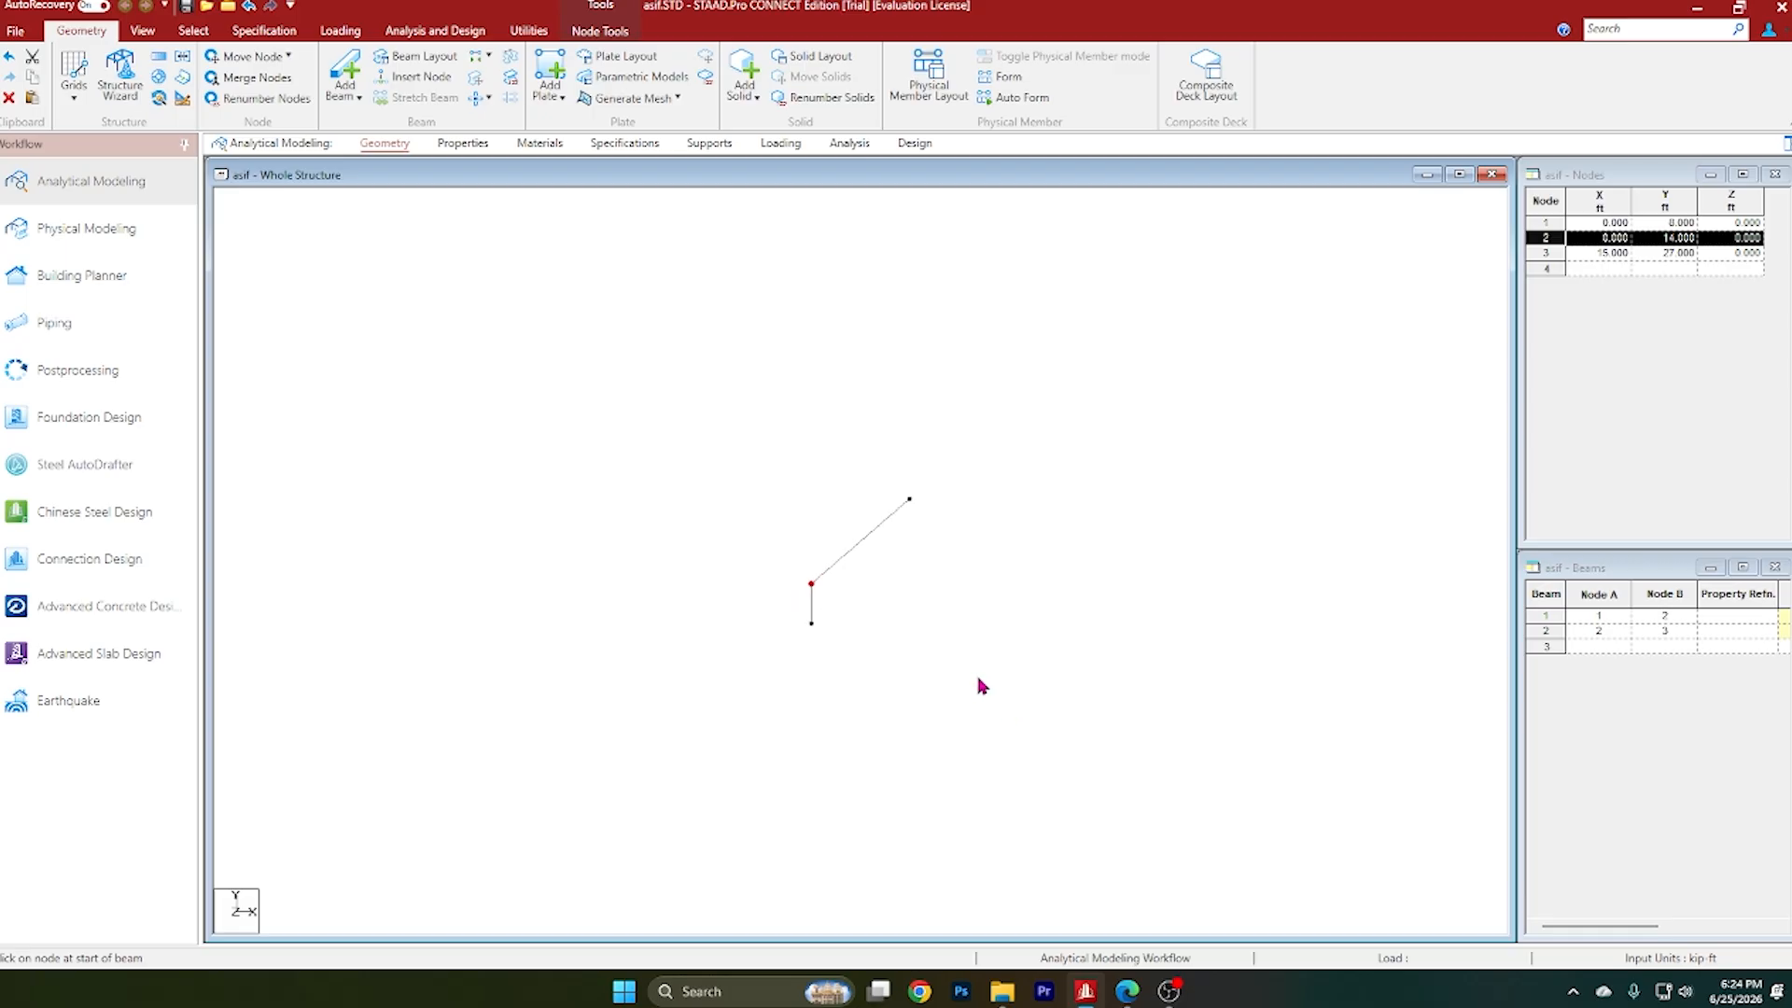
Step: Check the span in the problem sheet, then copy the node at point C and paste it offset 20 ft in X for point D
click(1134, 995)
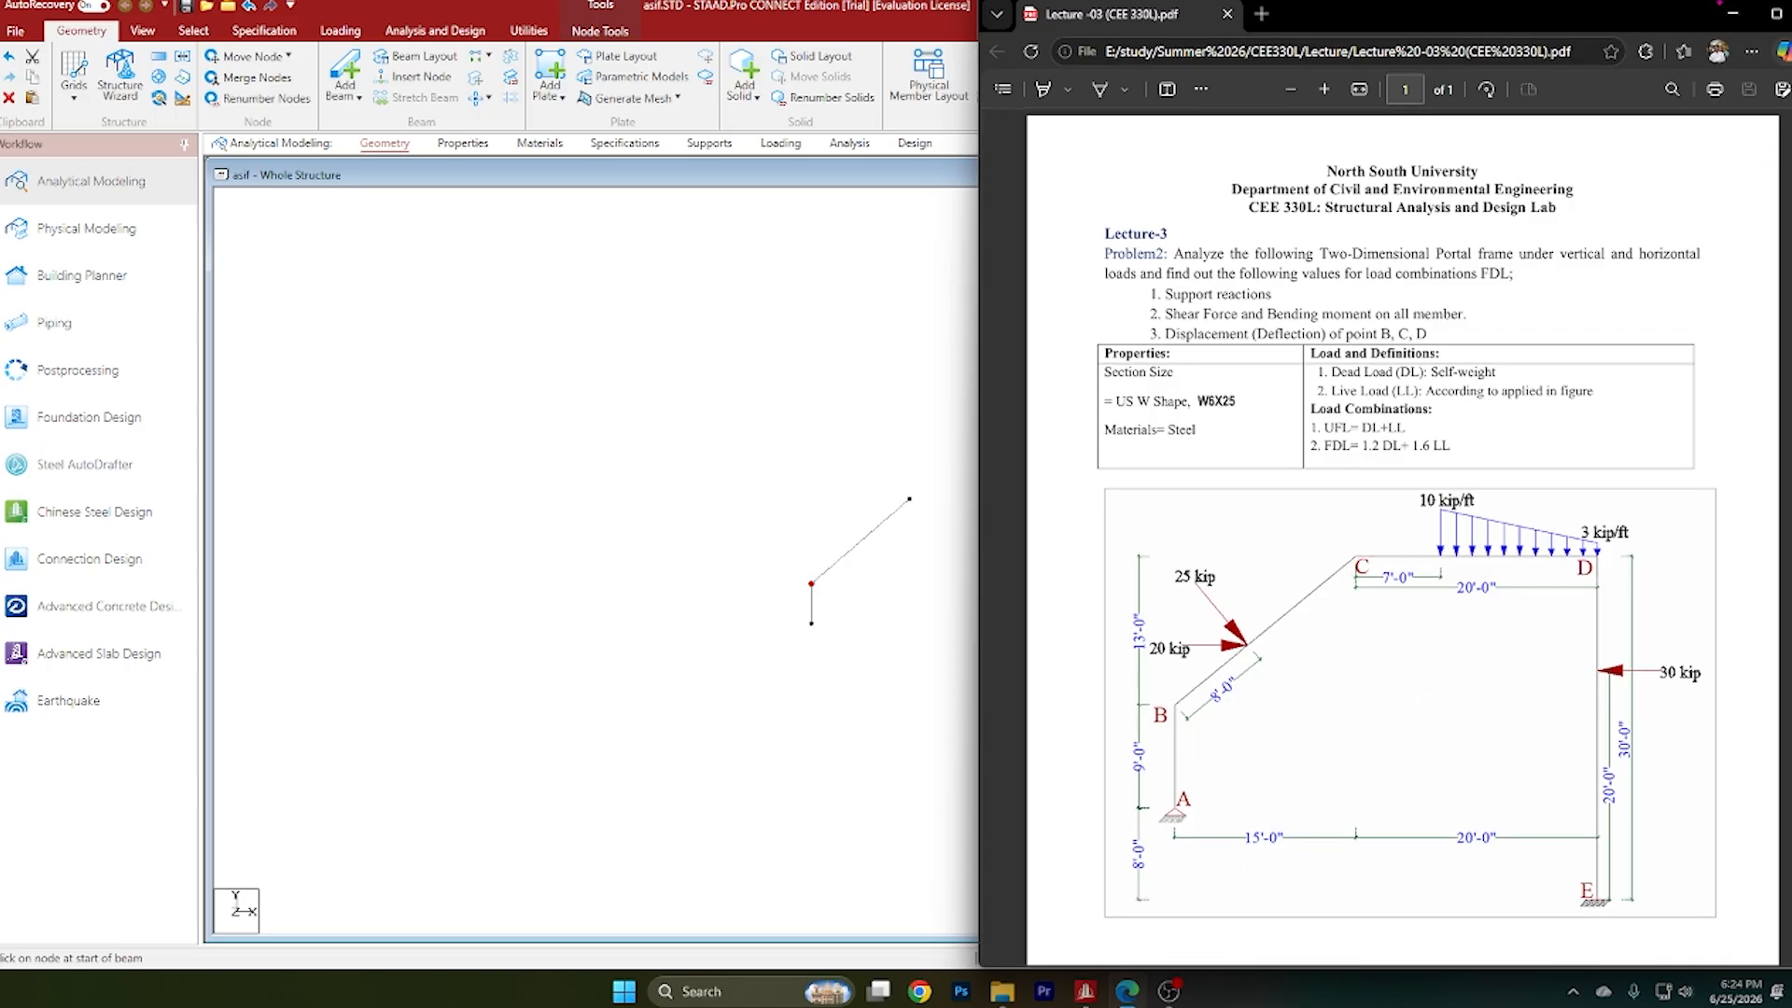
click(1732, 14)
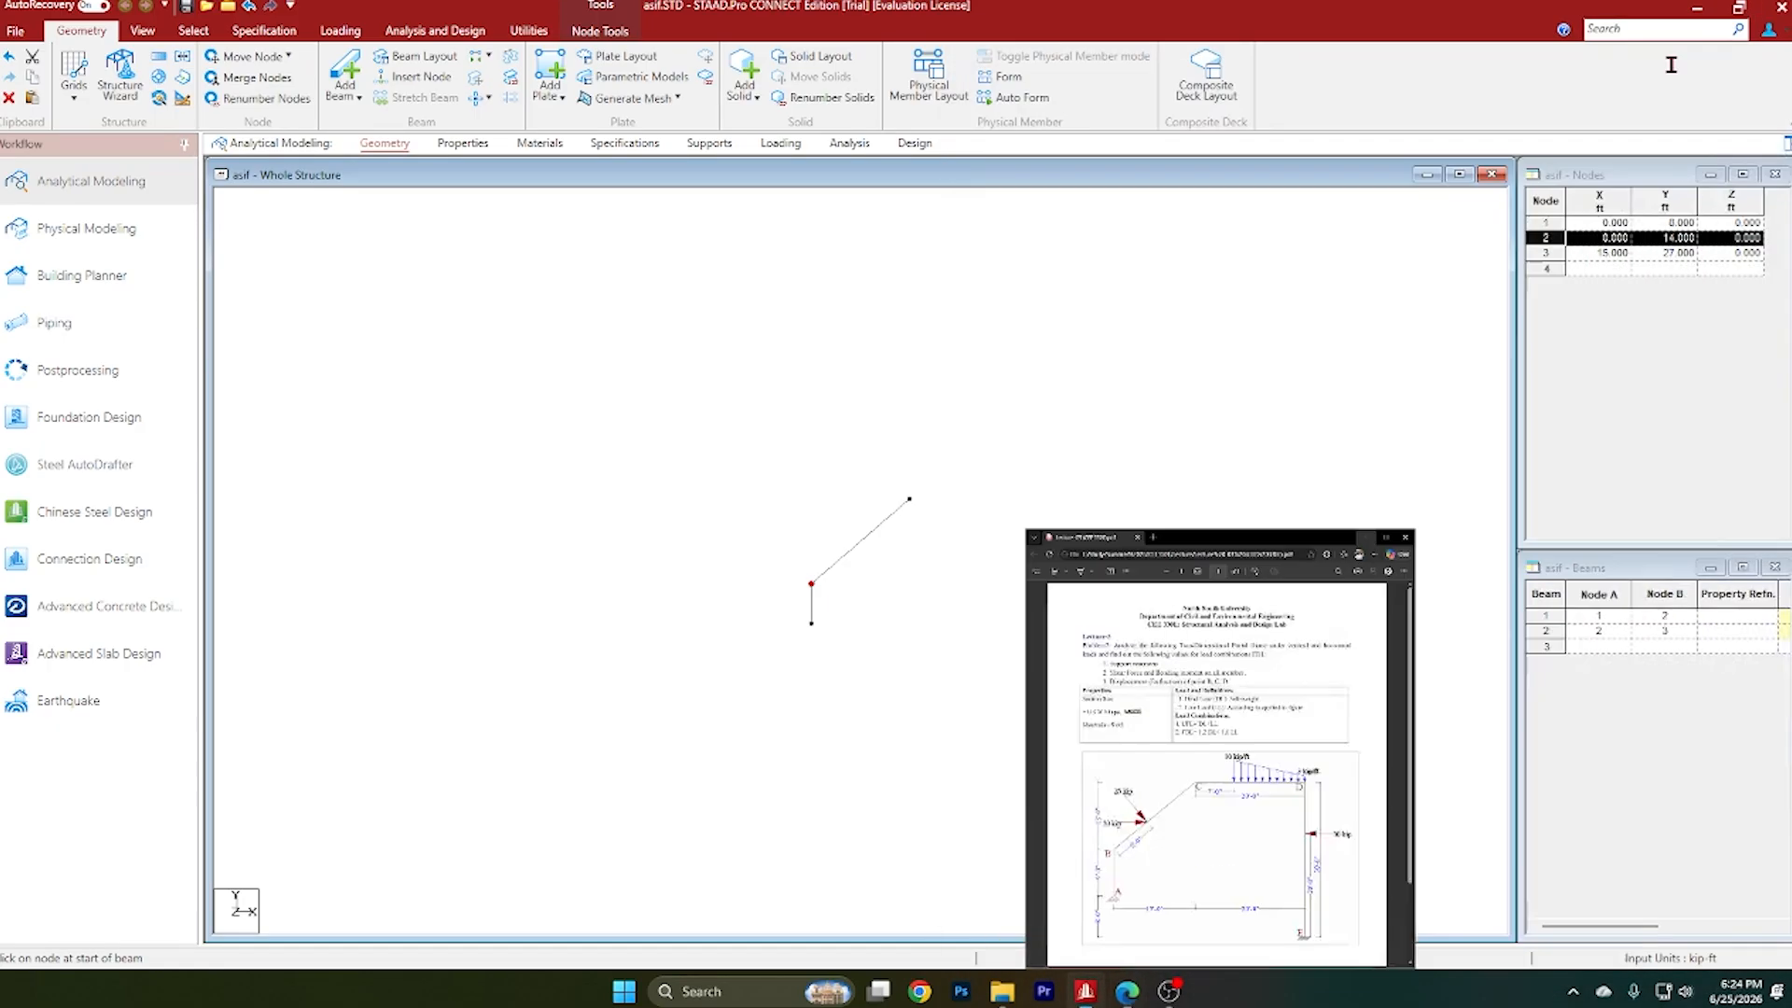
click(911, 499)
click(965, 528)
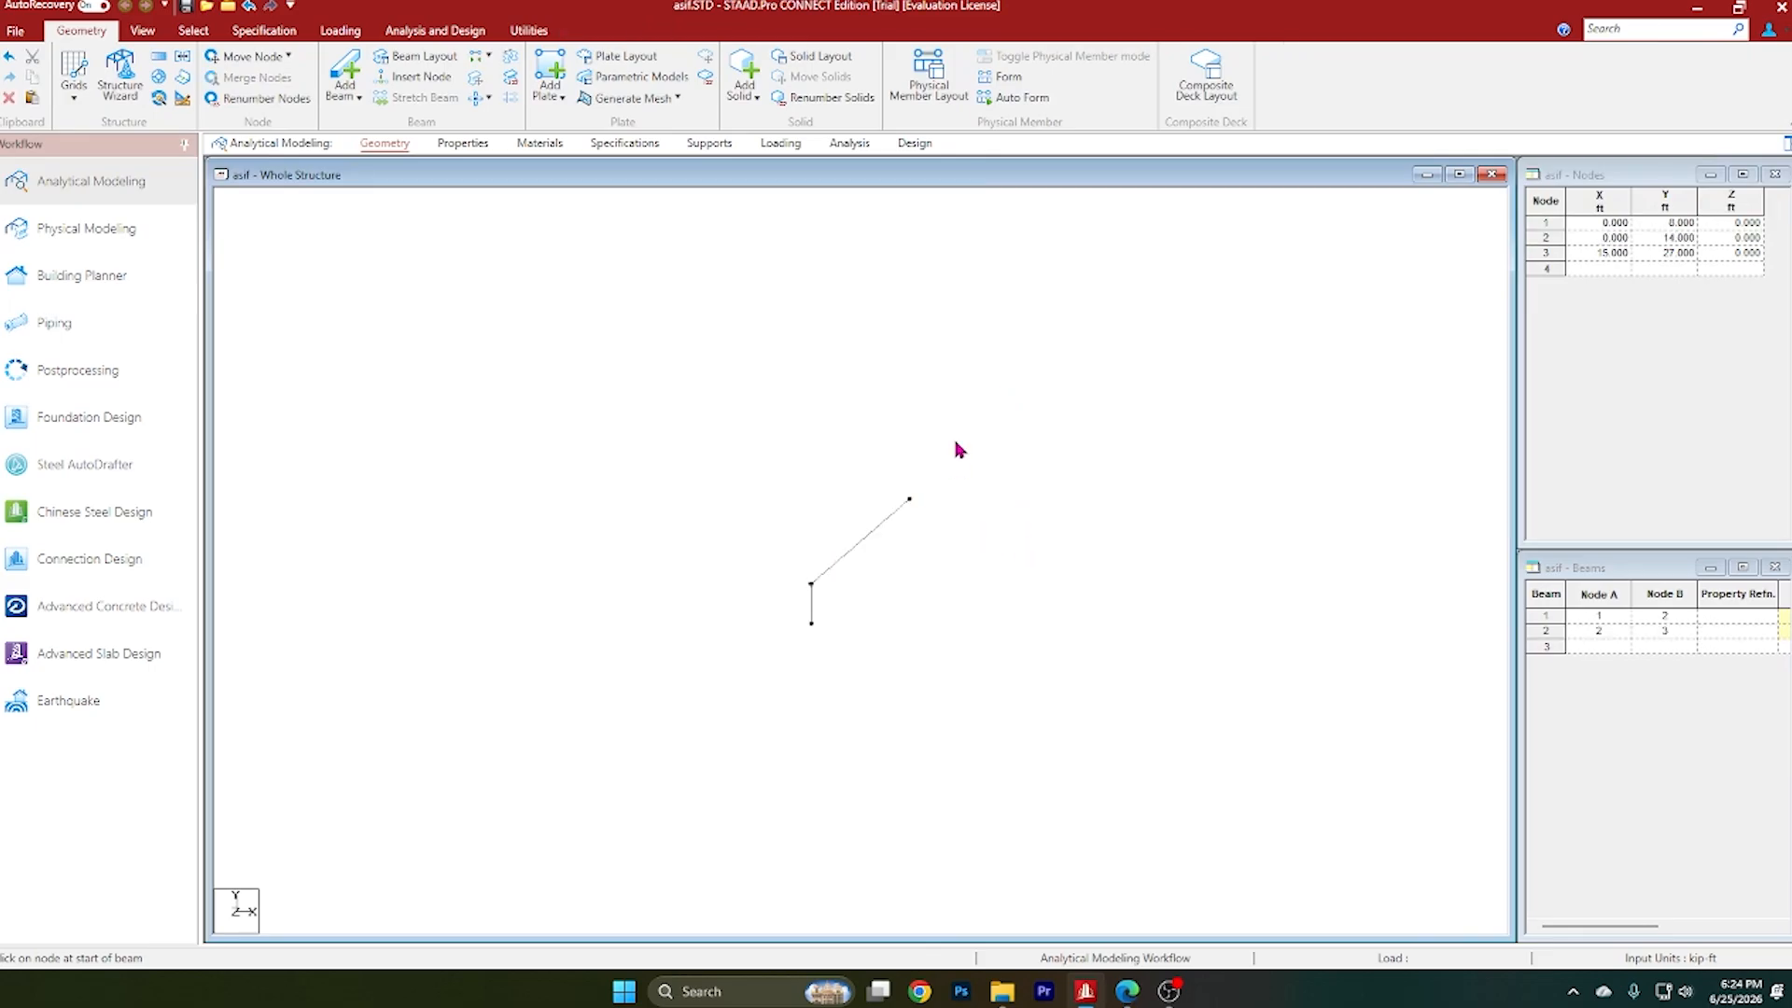
right_click(958, 449)
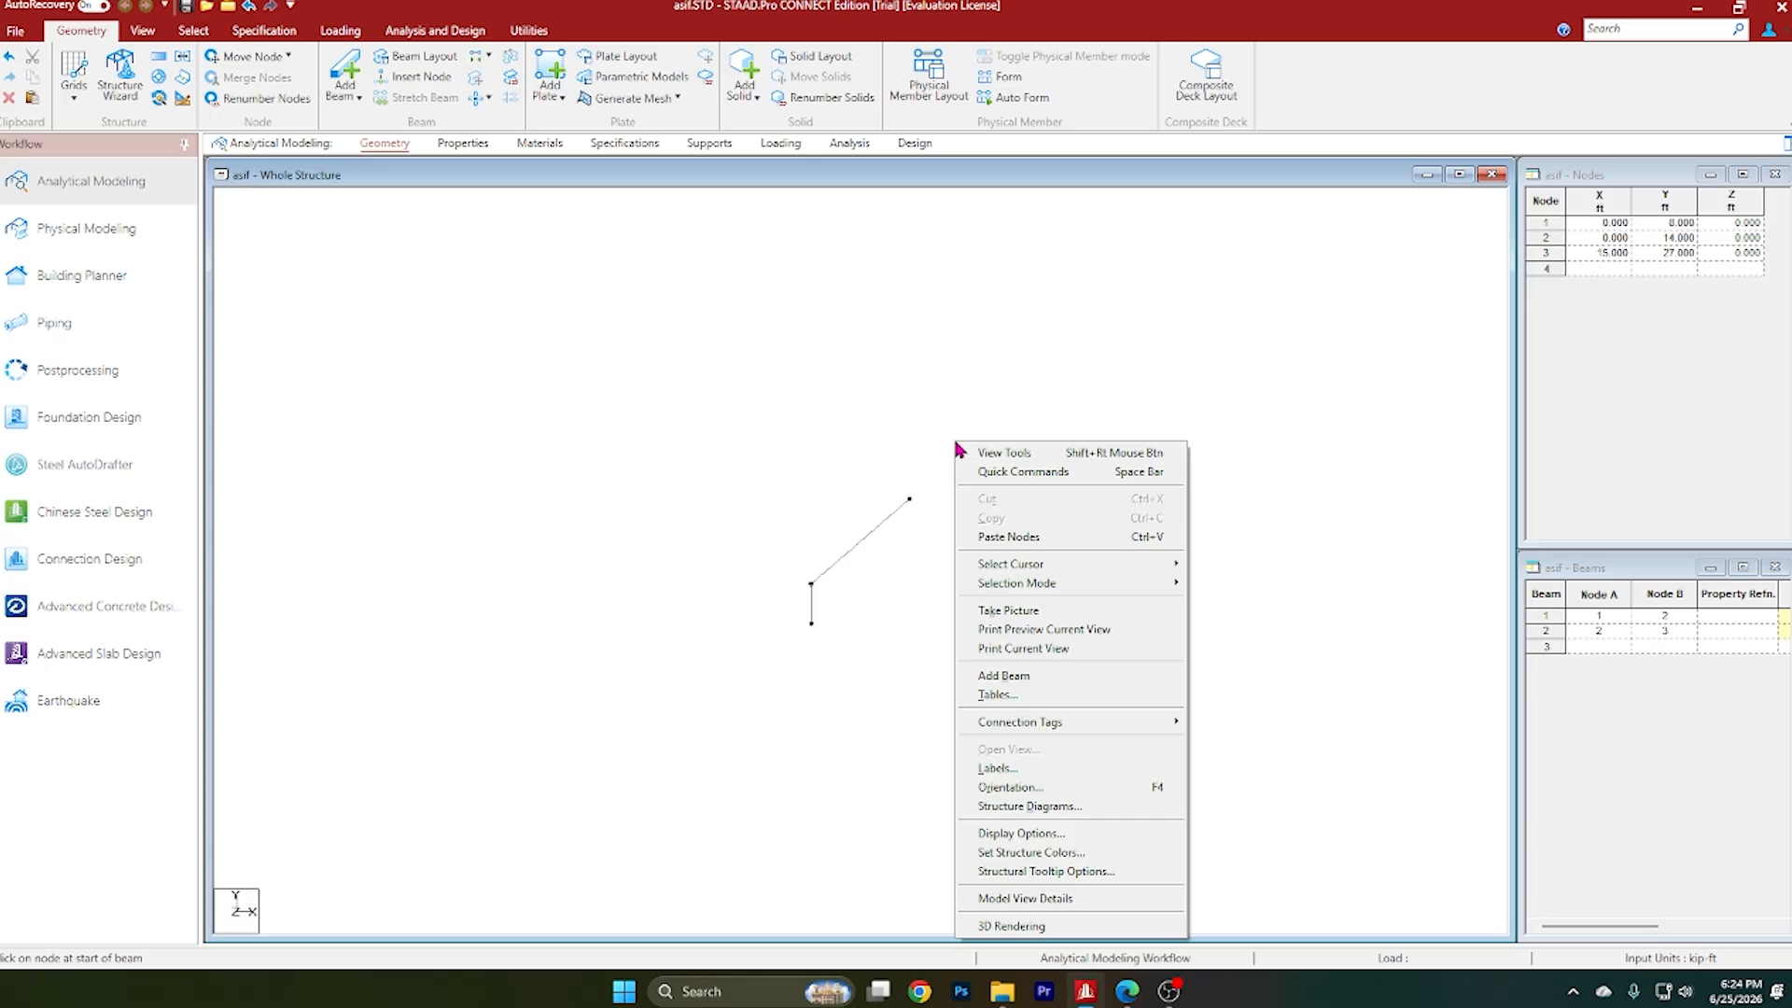
mouse_move(1101, 564)
click(1265, 565)
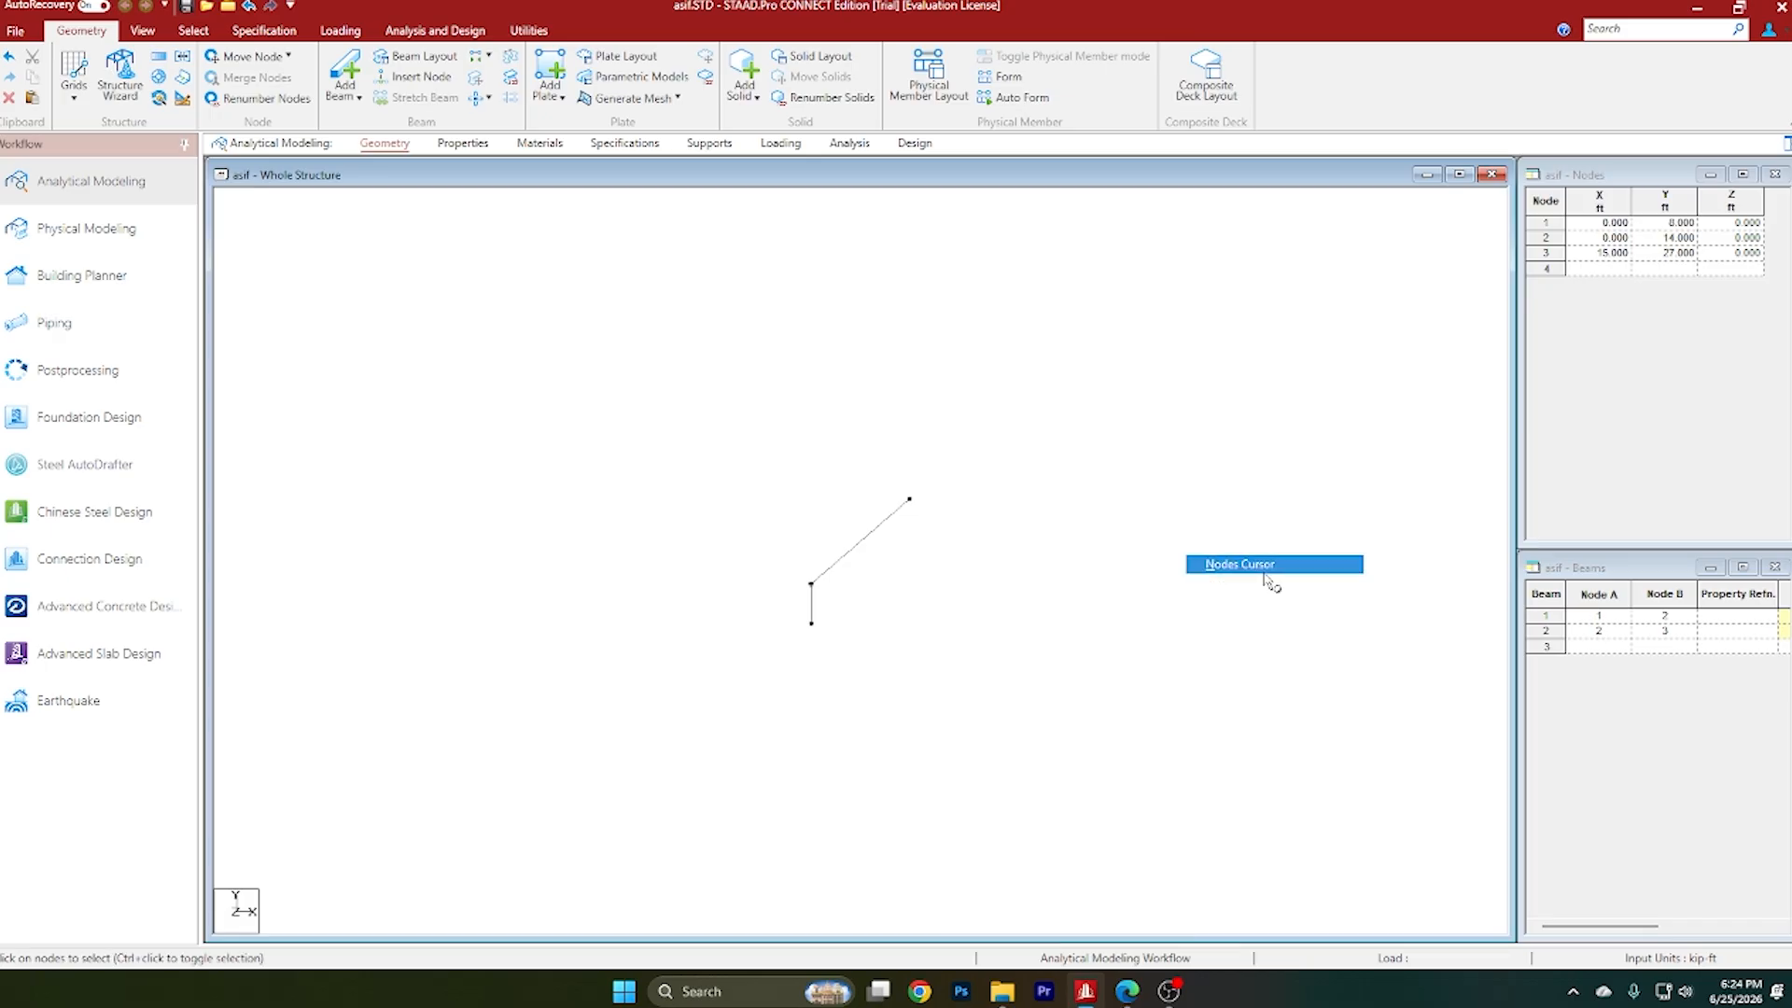
click(910, 501)
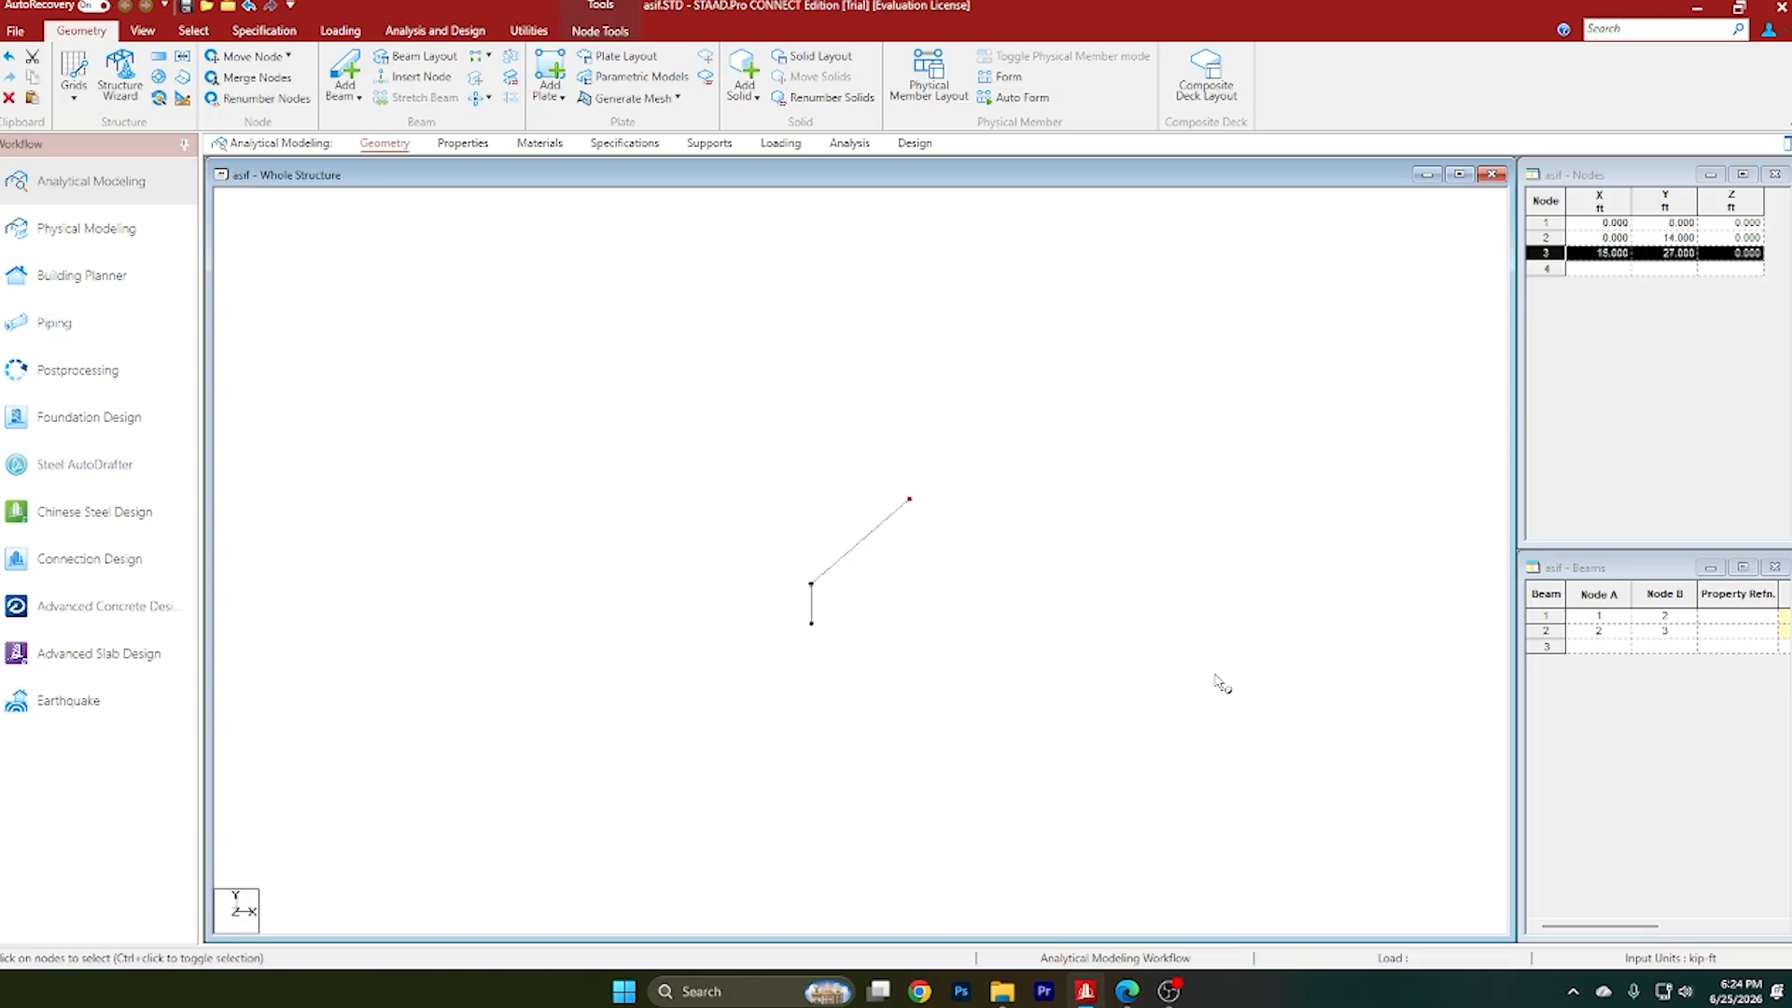
key(ctrl+v)
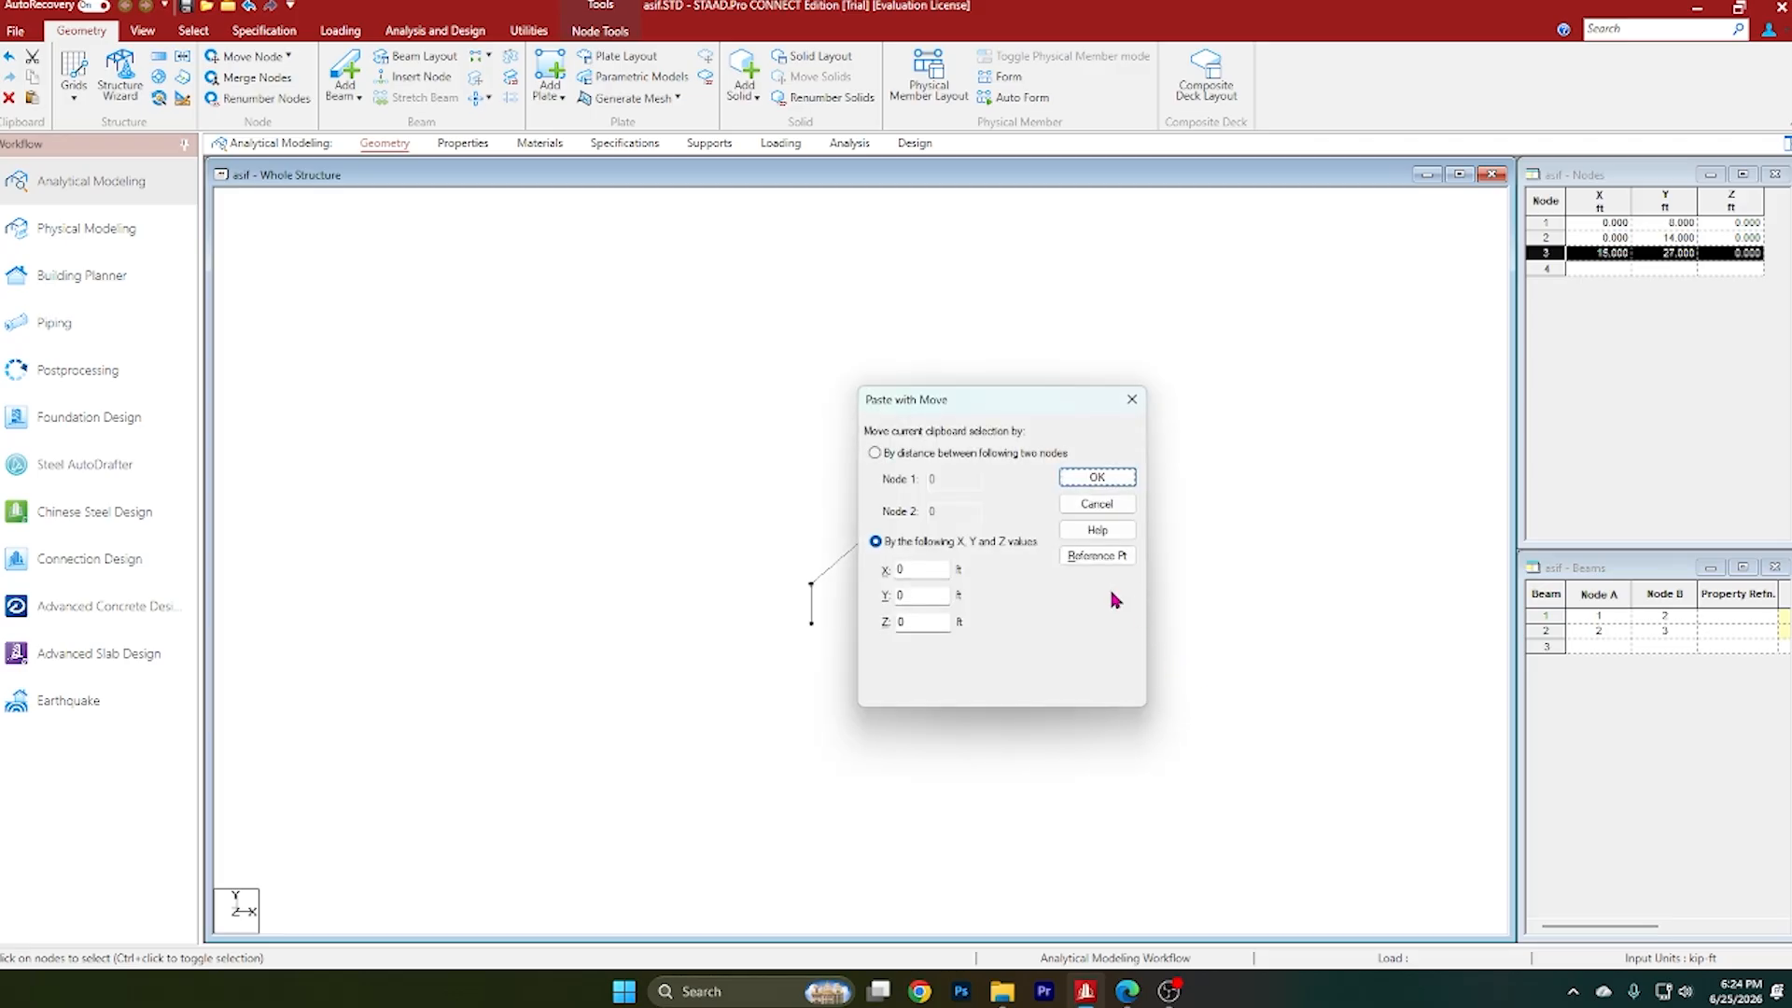
double_click(891, 568)
text(27.0)
click(1096, 477)
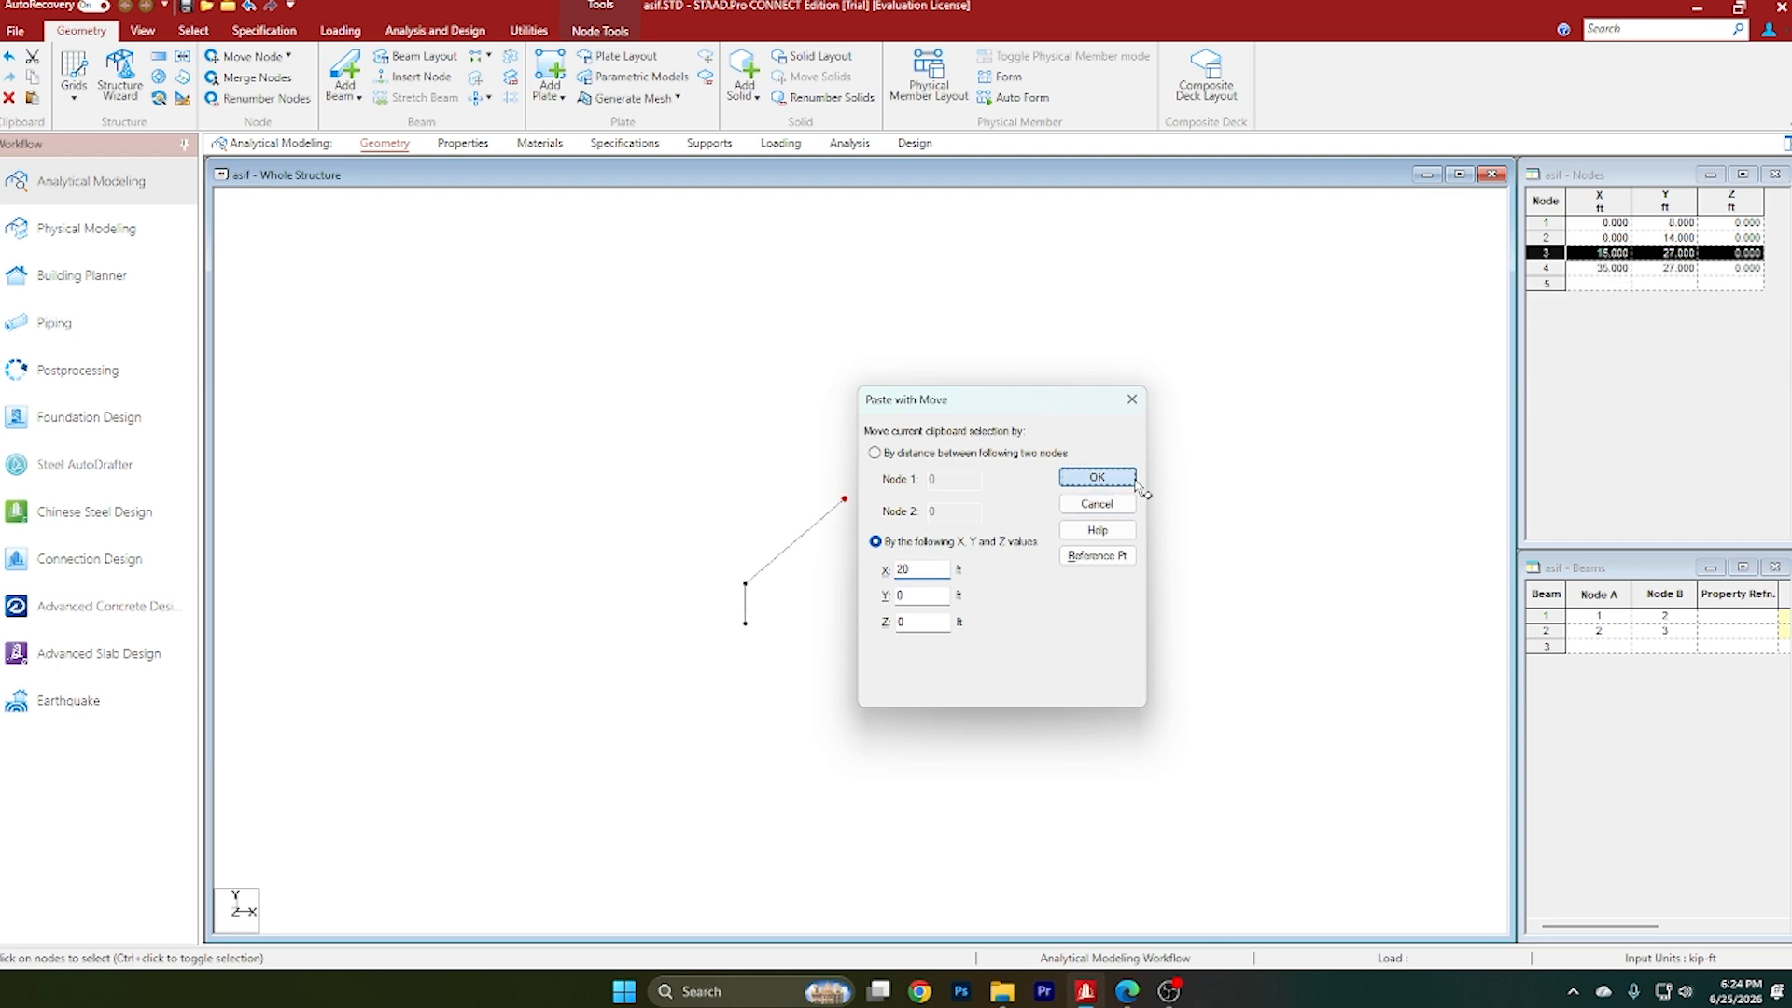
Step: Add a horizontal beam from the node at point C to the node at point D
click(347, 90)
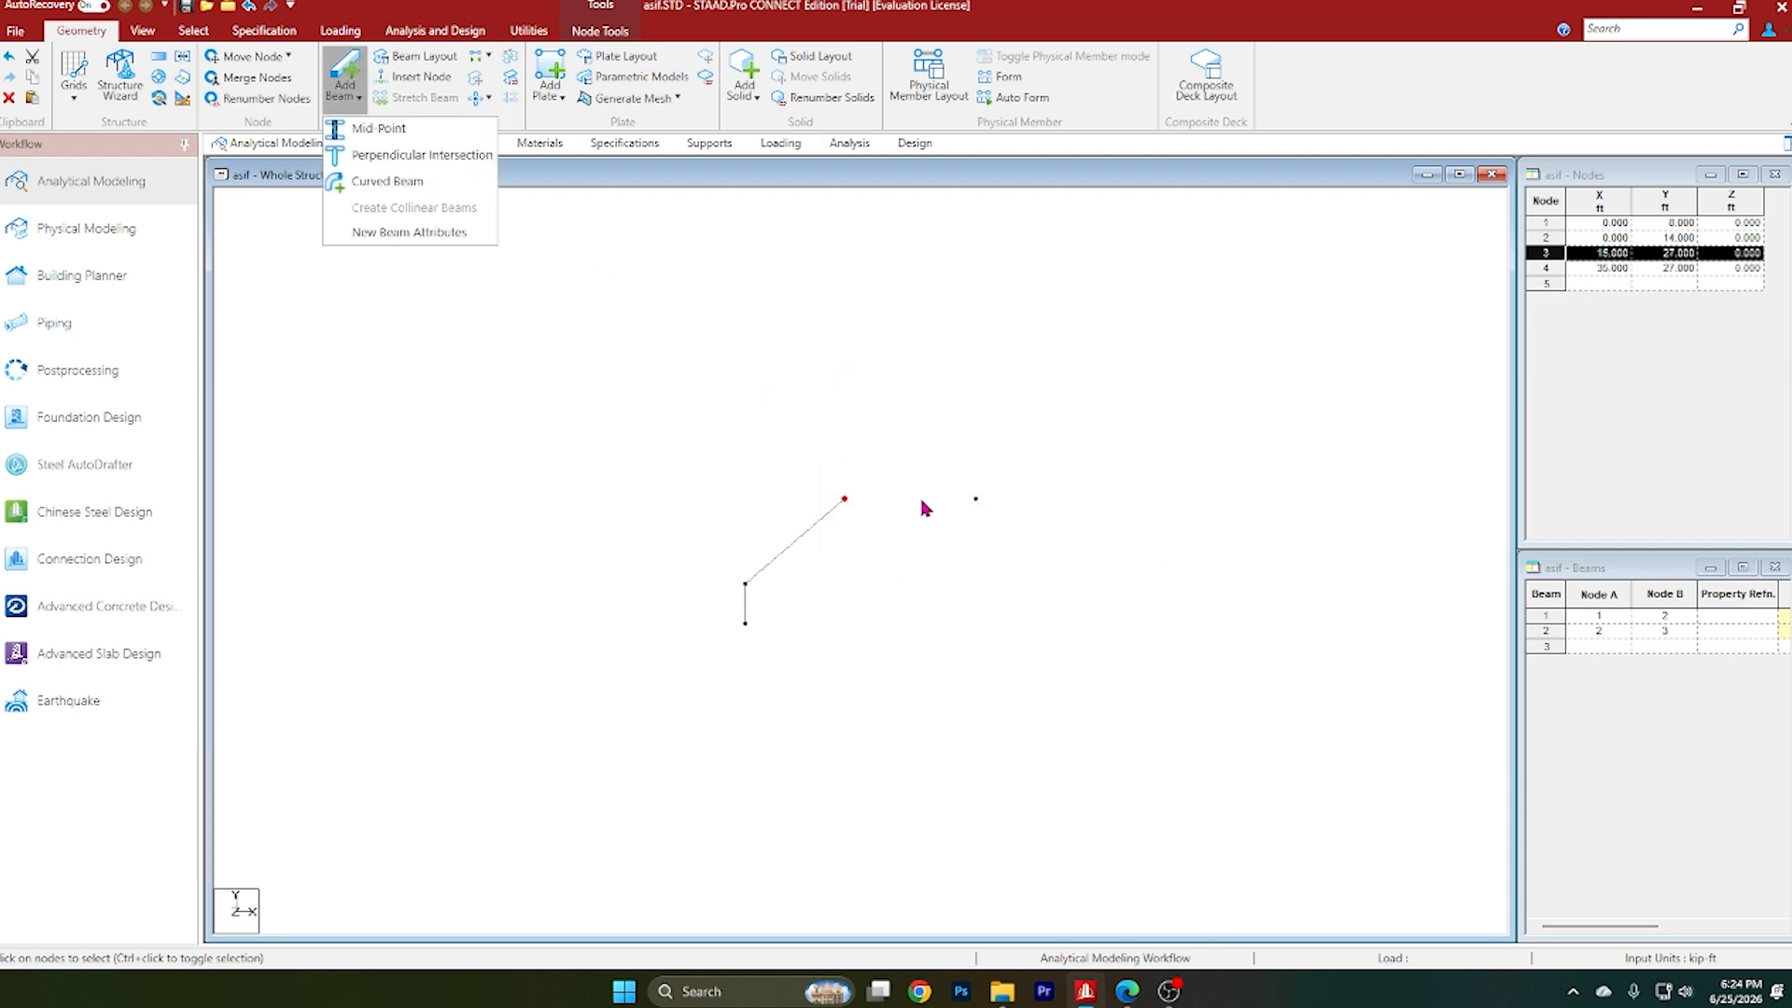
click(351, 82)
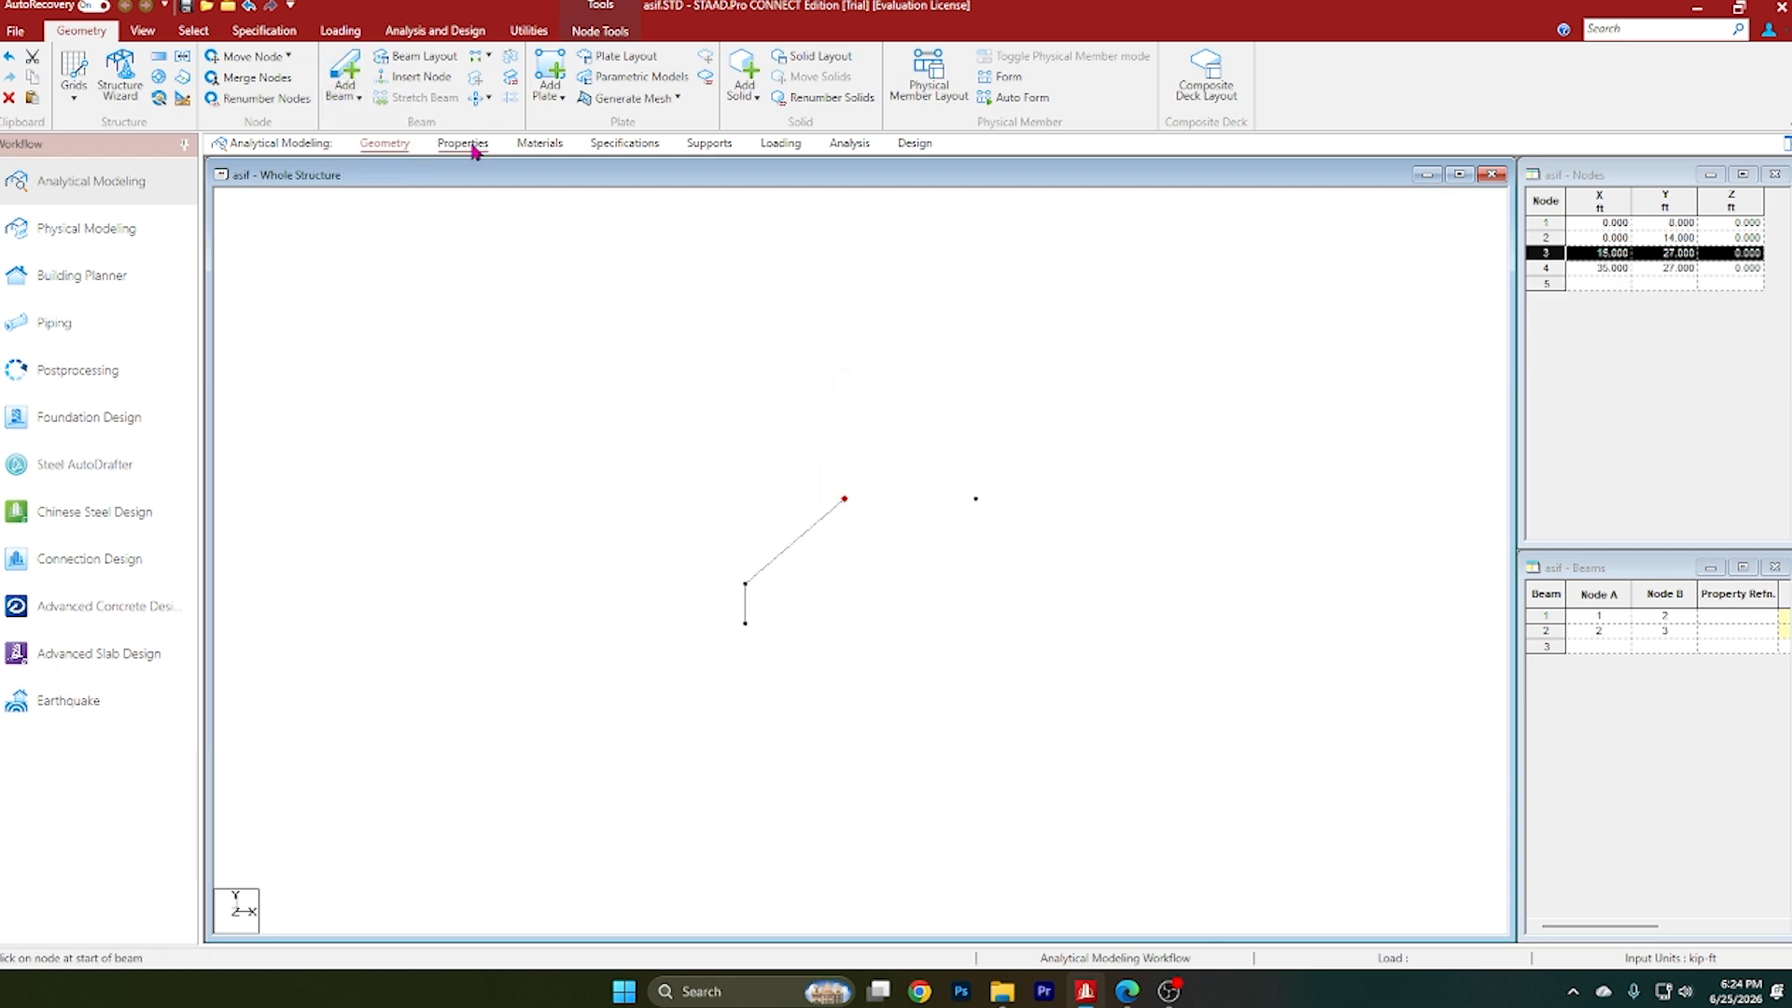
click(845, 499)
click(976, 499)
scroll(984, 600, up, 2)
scroll(1007, 598, up, 2)
scroll(1007, 597, down, 4)
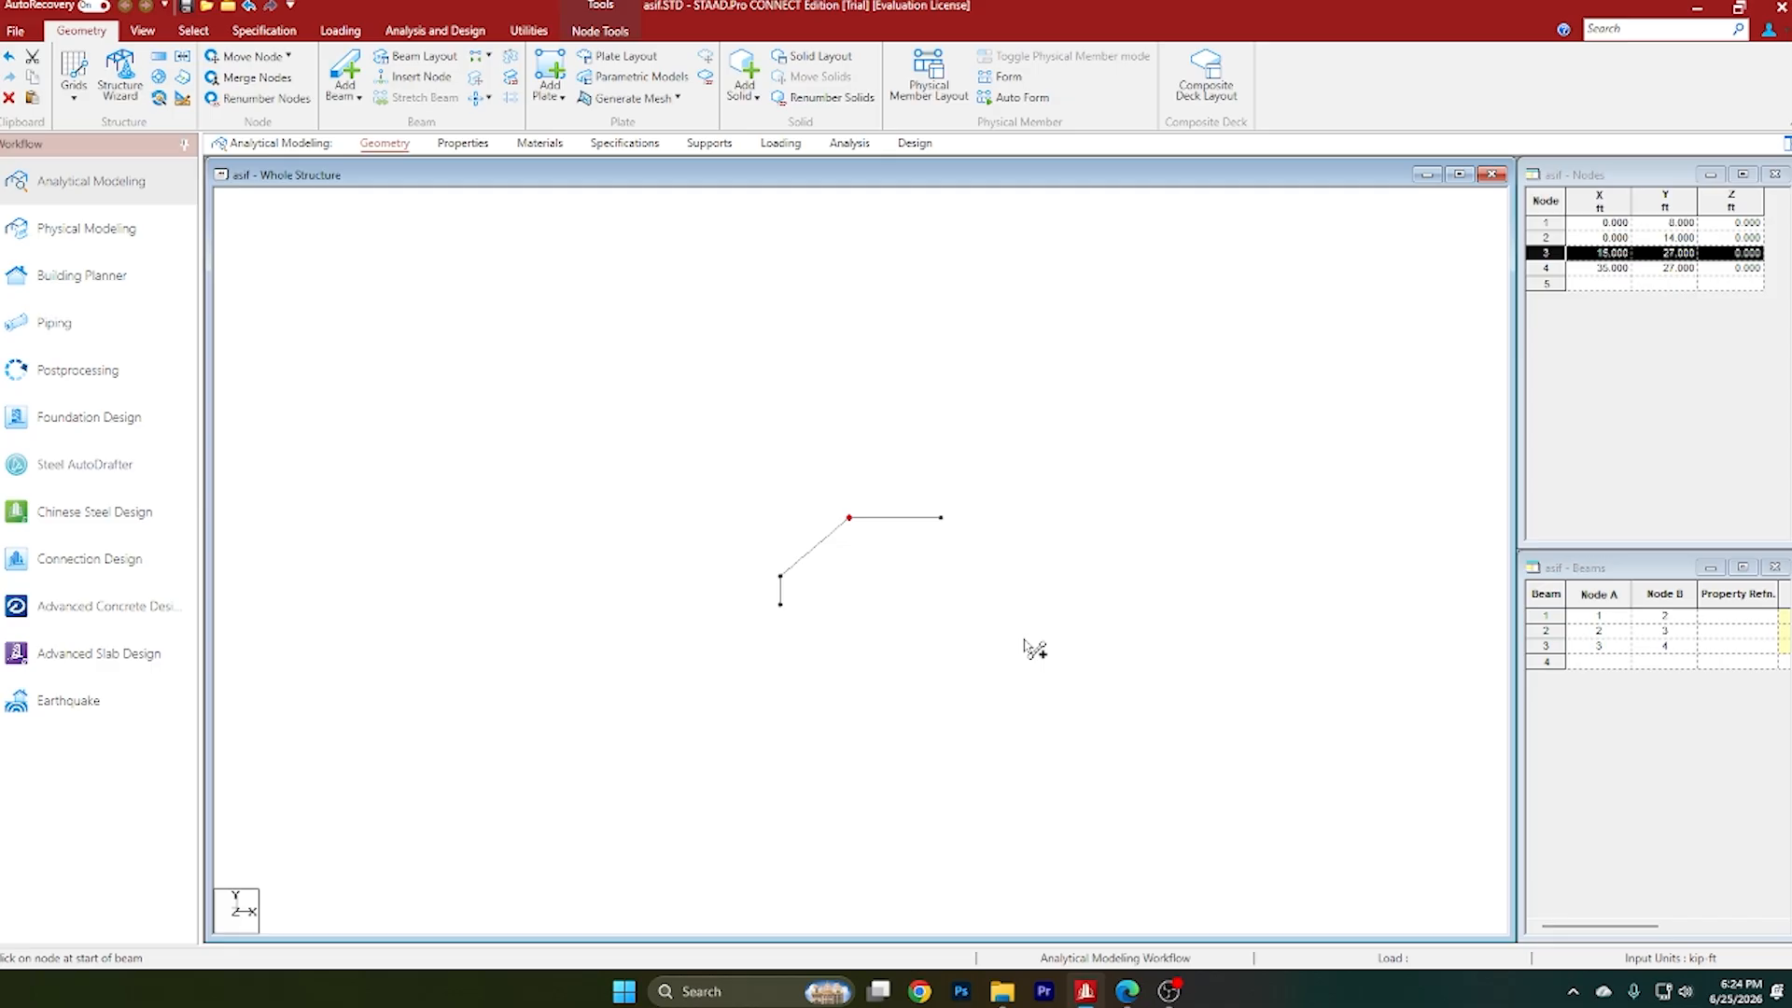
Step: Check the column height in the problem sheet, then copy the node at point D and paste it offset -30 ft in Y for point E
click(1126, 990)
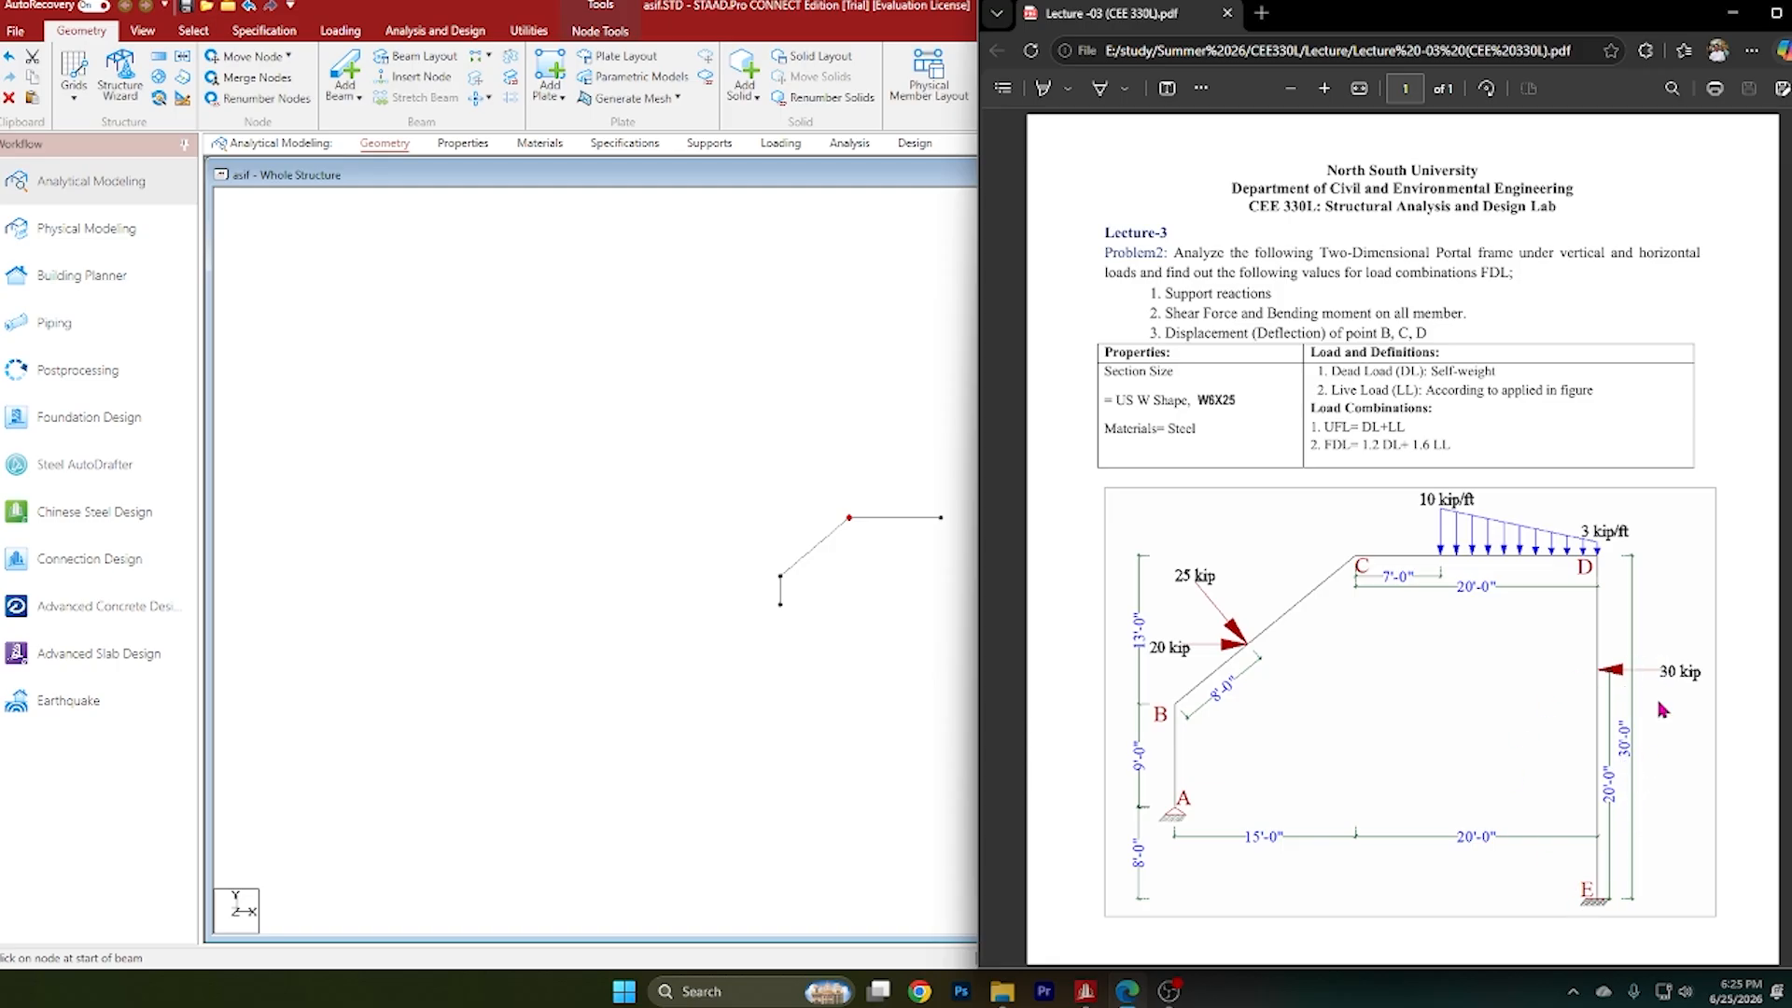
click(1727, 13)
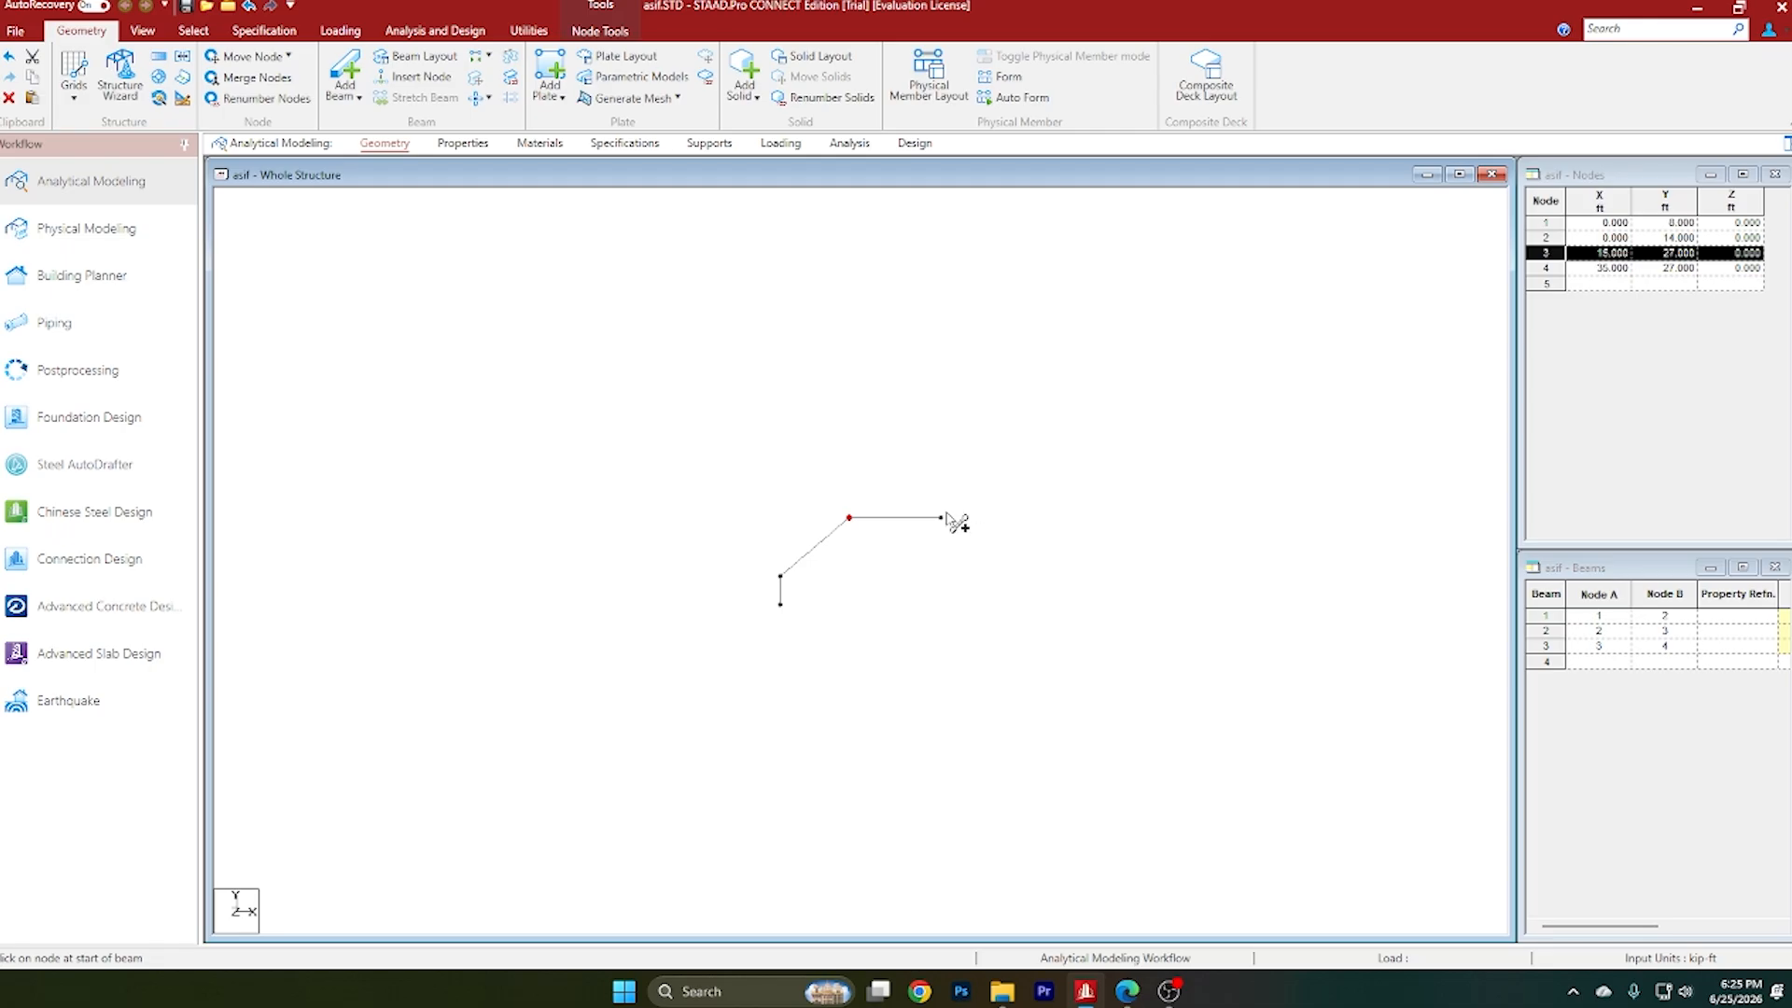
right_click(981, 502)
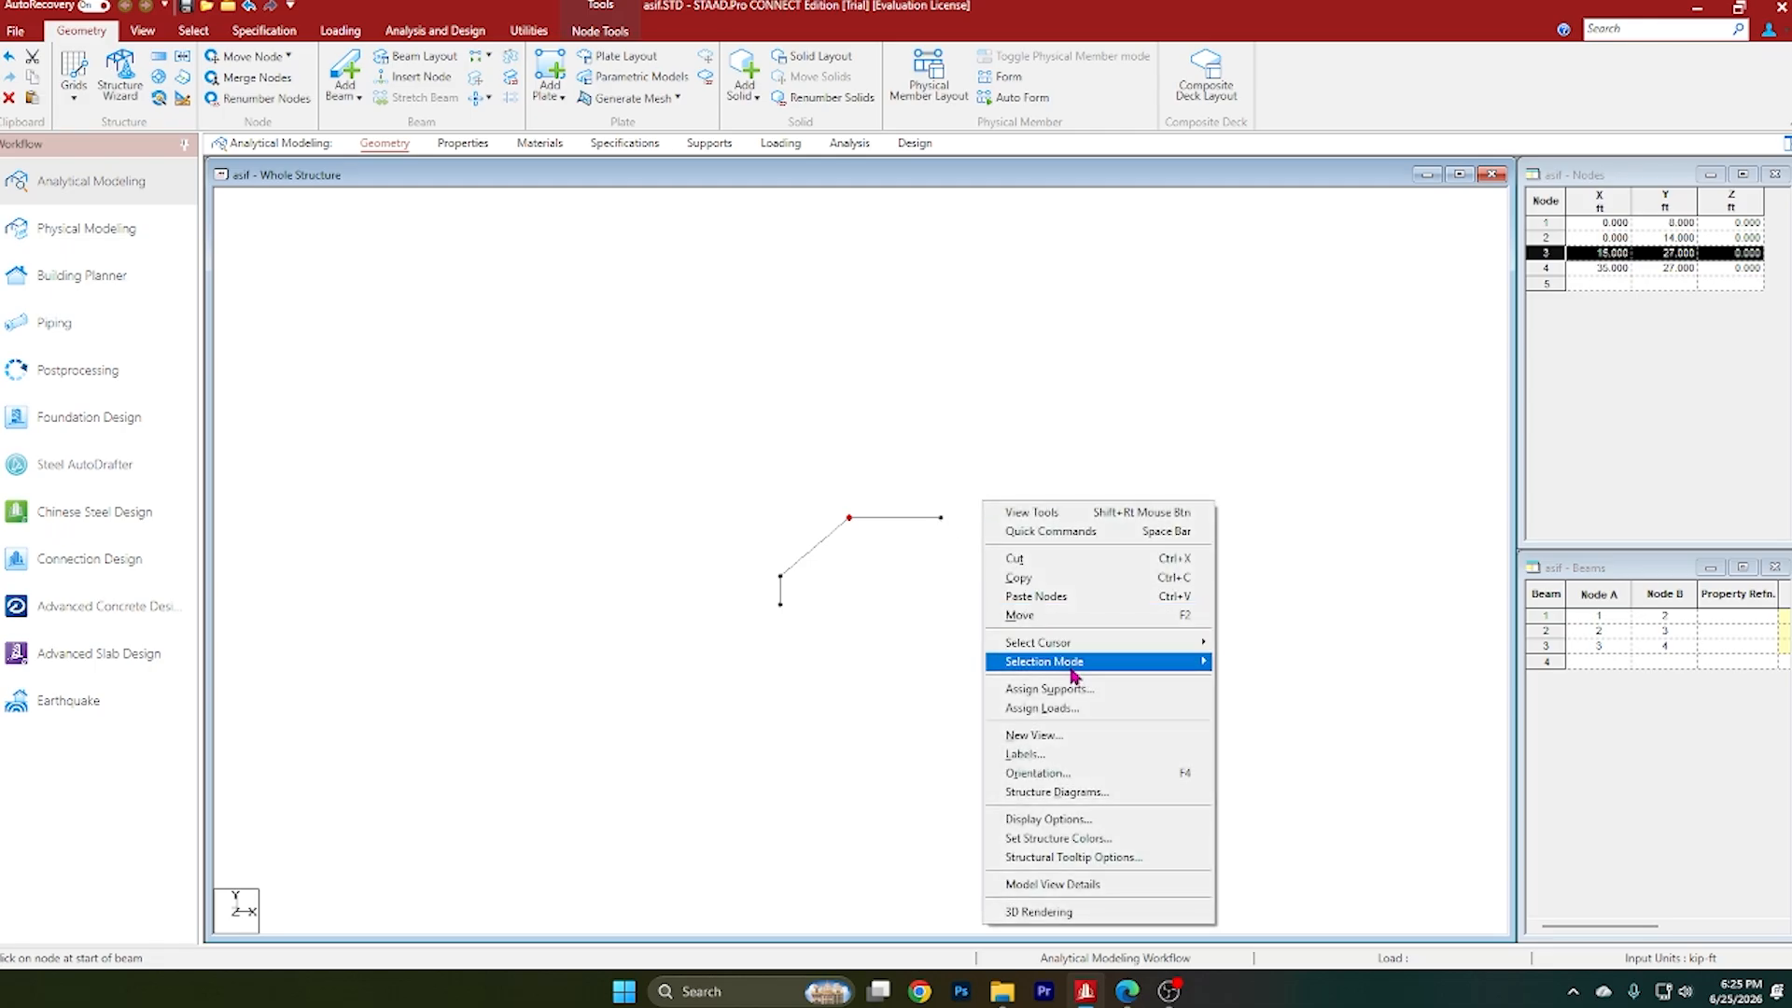
mouse_move(1087, 644)
click(1266, 642)
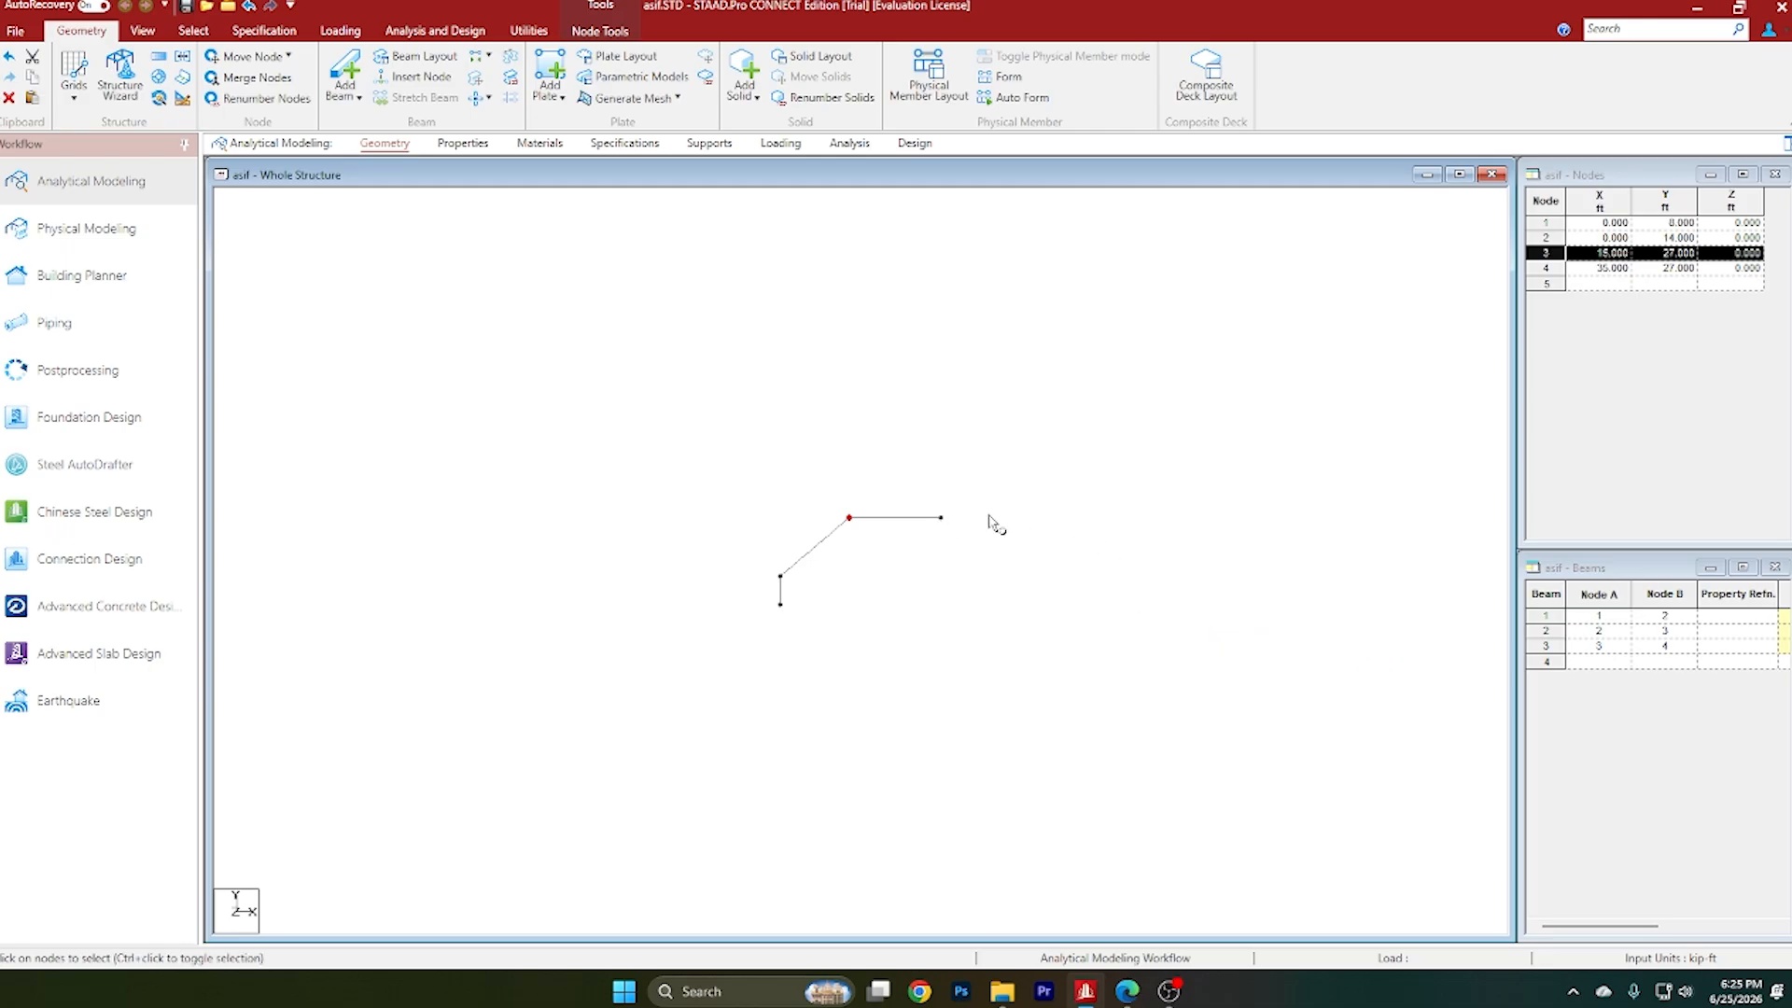
click(941, 518)
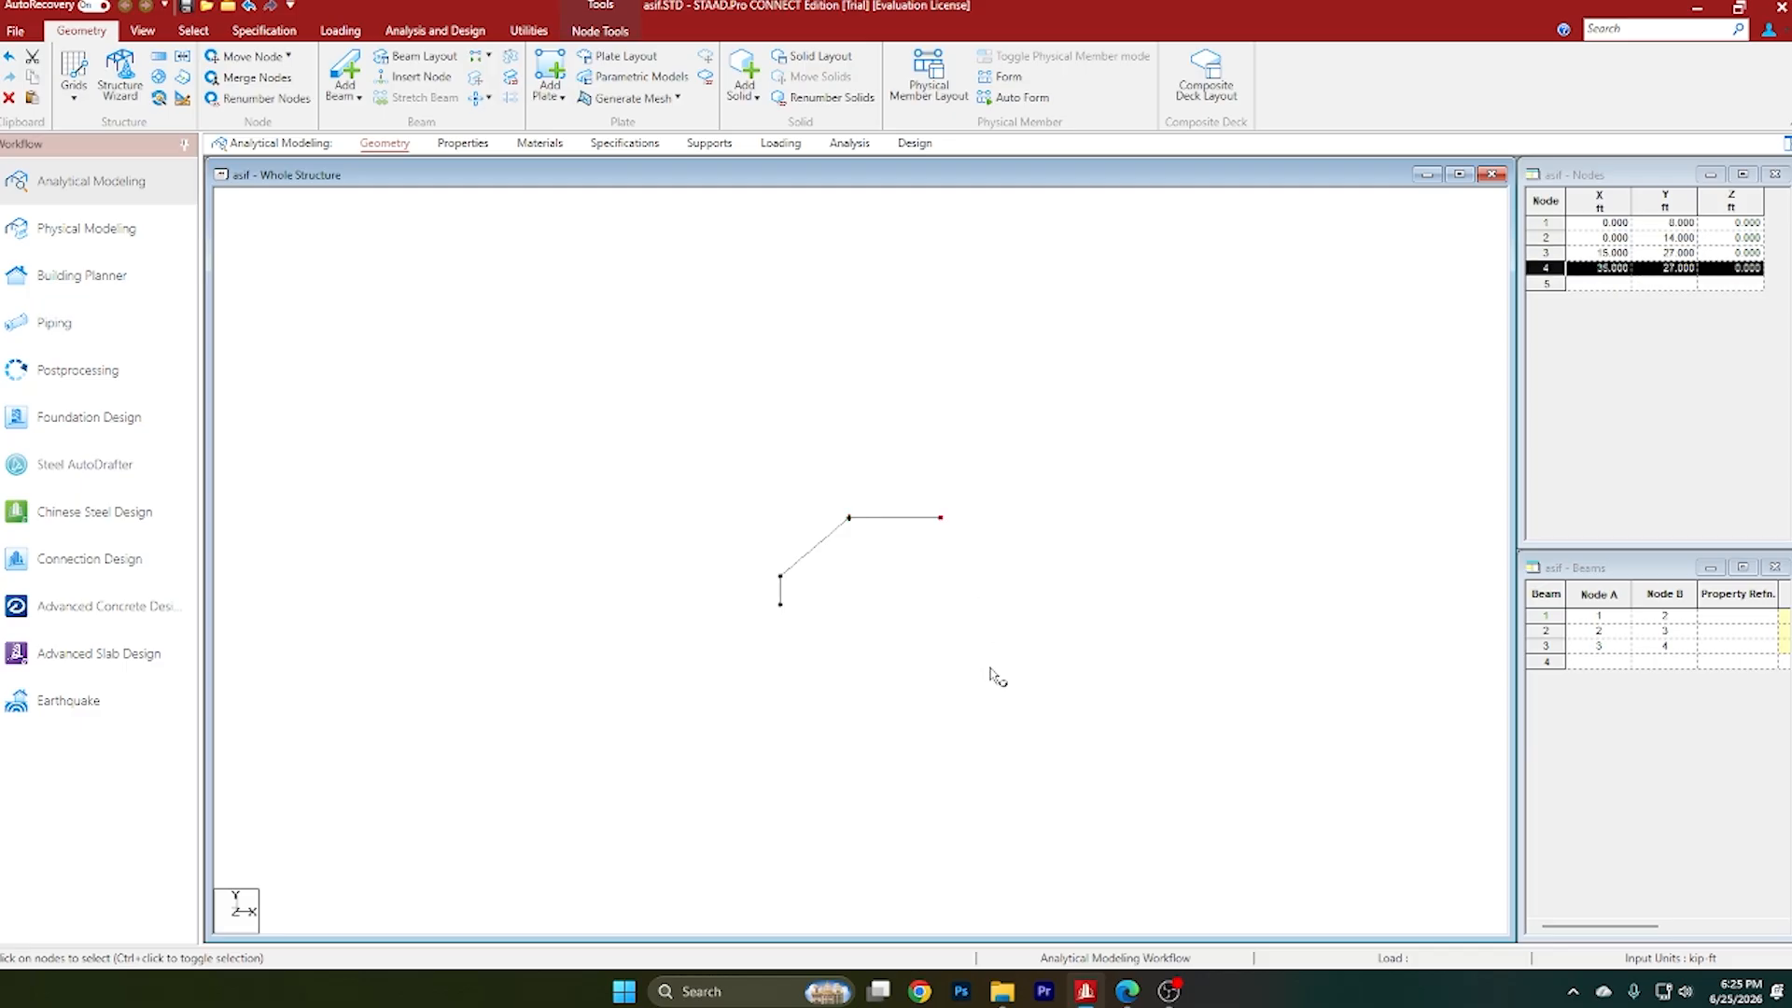
key(ctrl+v)
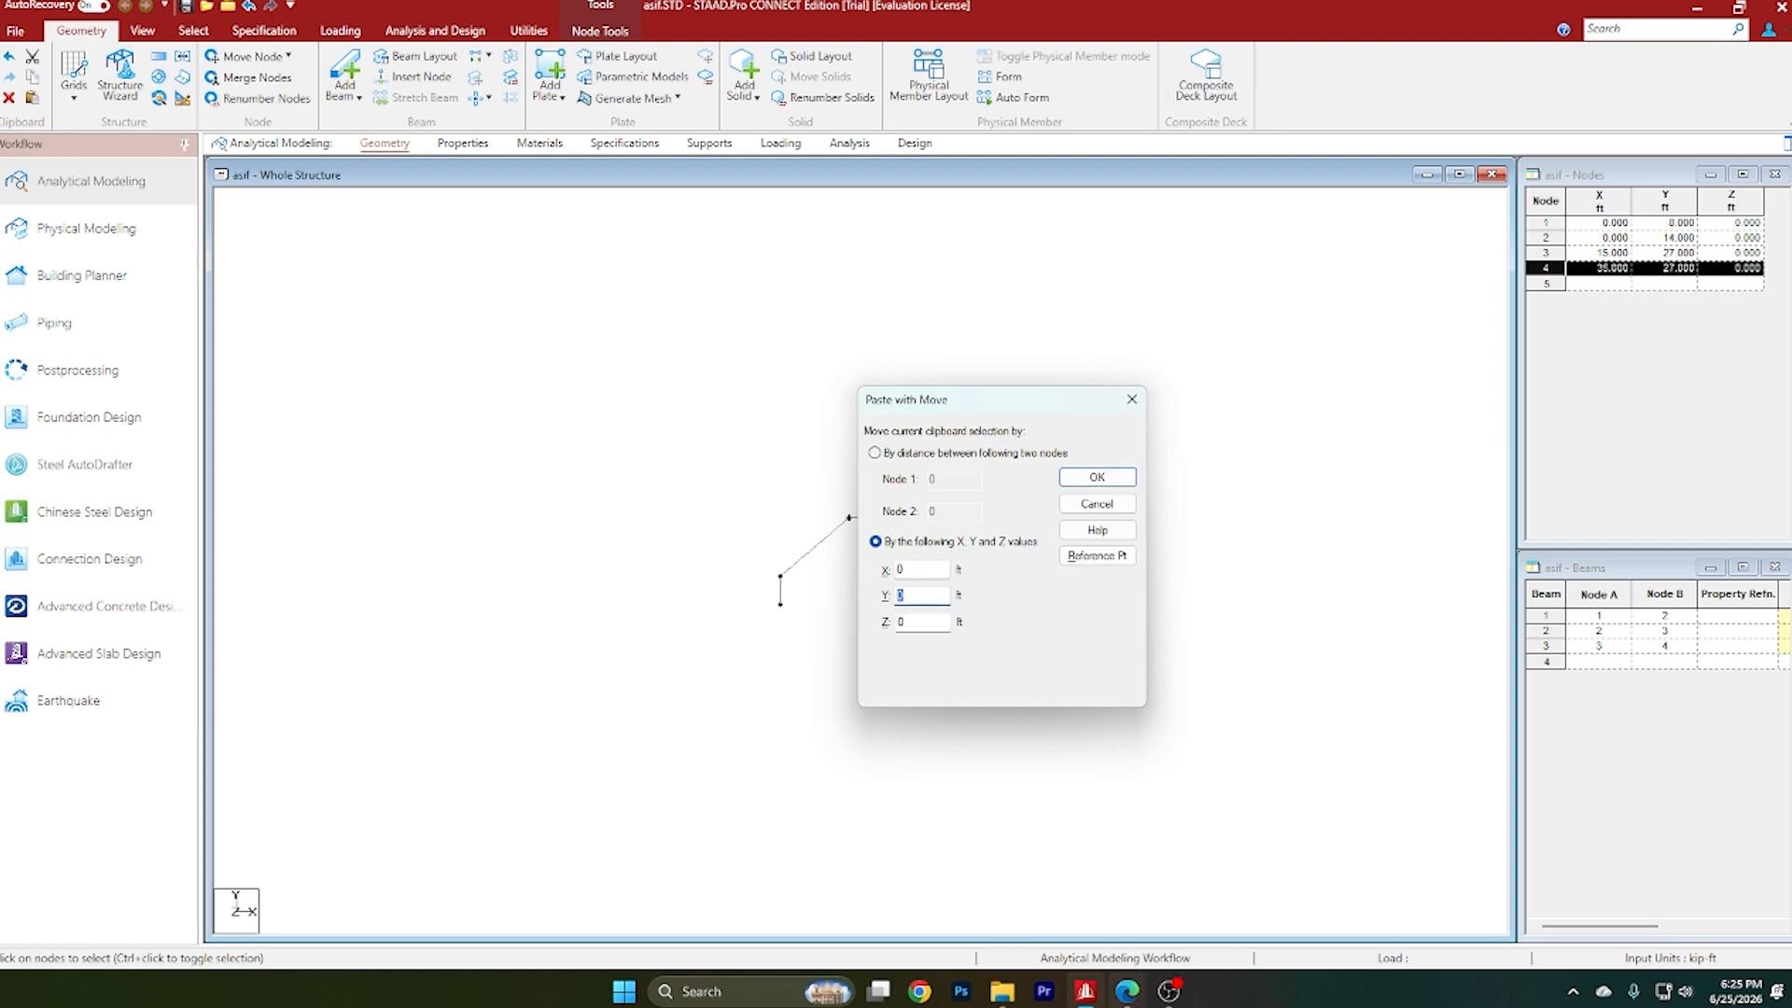
click(1120, 981)
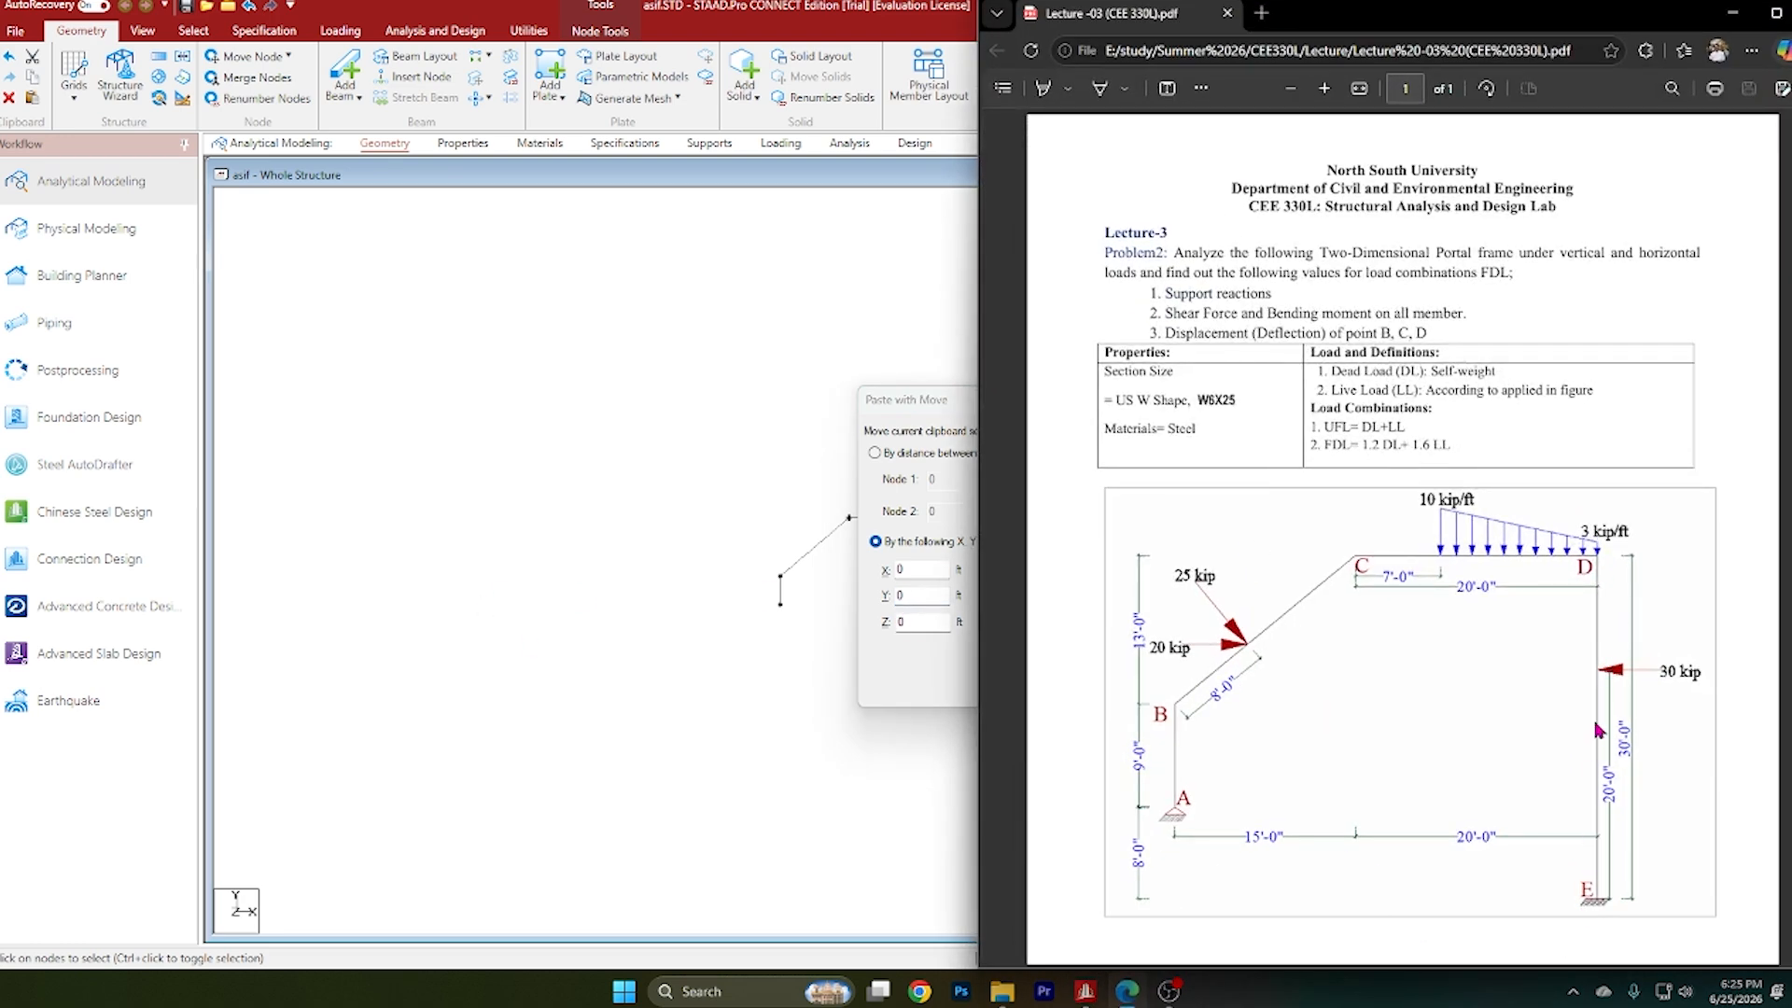
click(1731, 13)
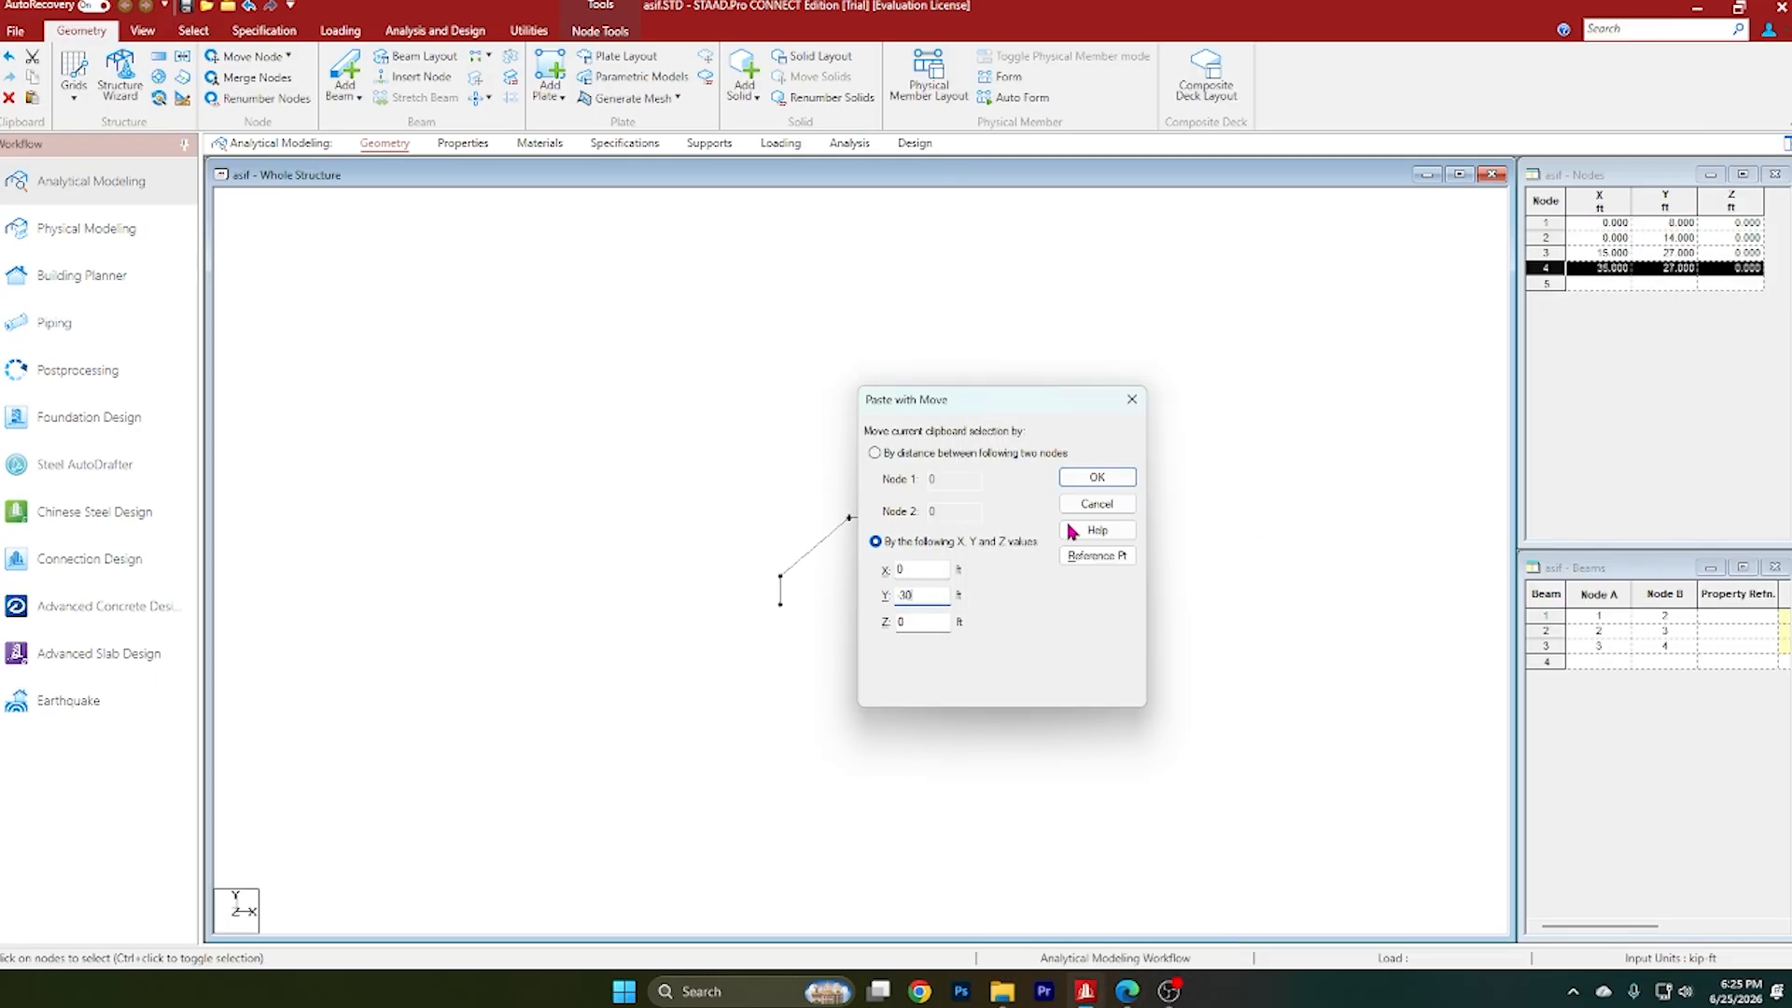
click(1102, 477)
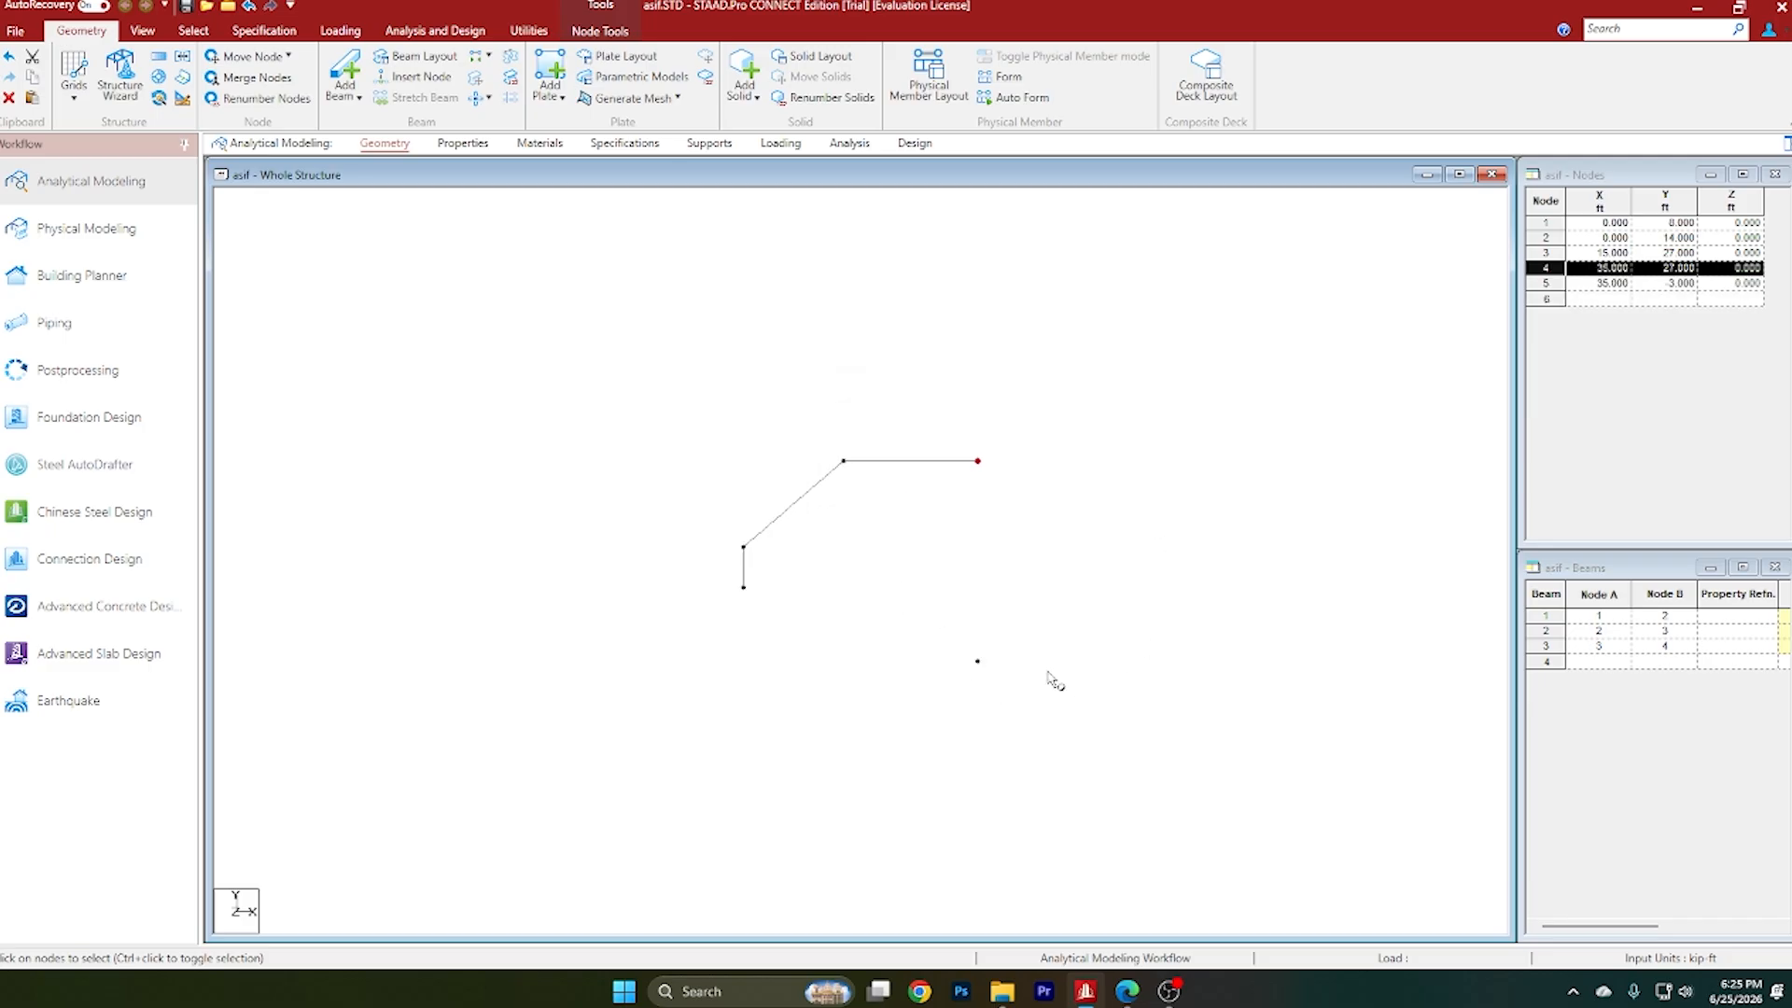
Step: Add a vertical beam from the node at point D down to the node at point E
click(360, 70)
click(977, 461)
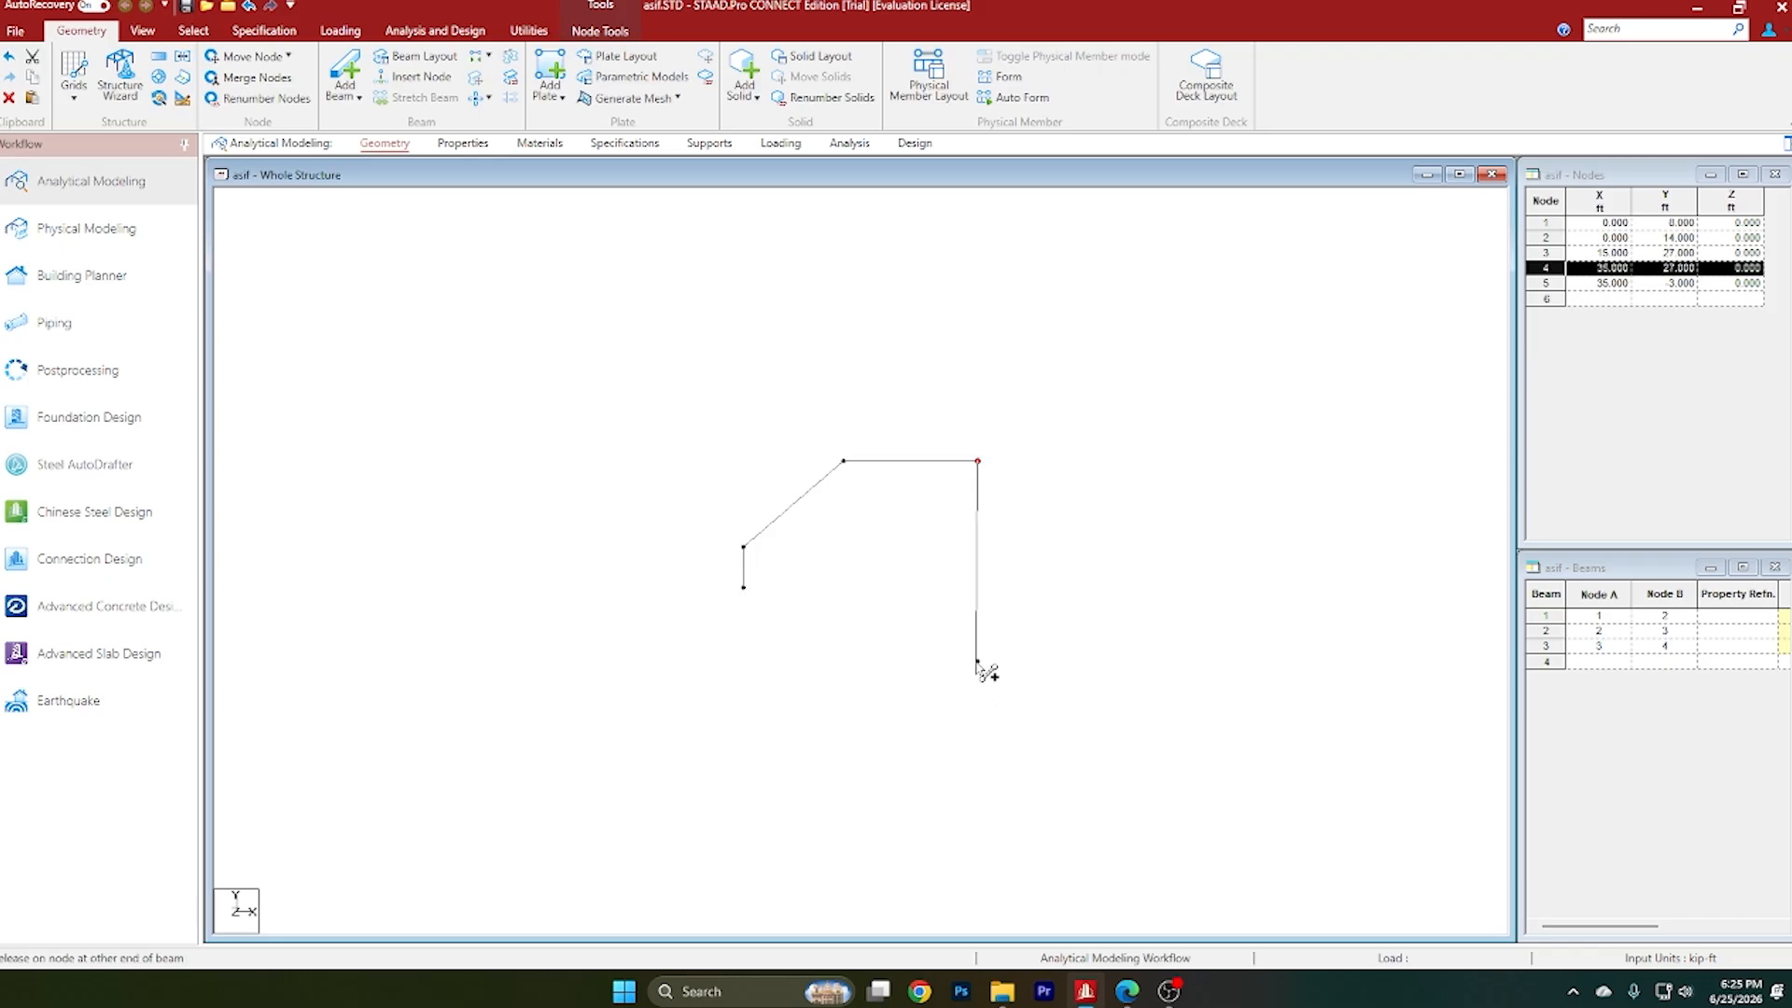
click(978, 662)
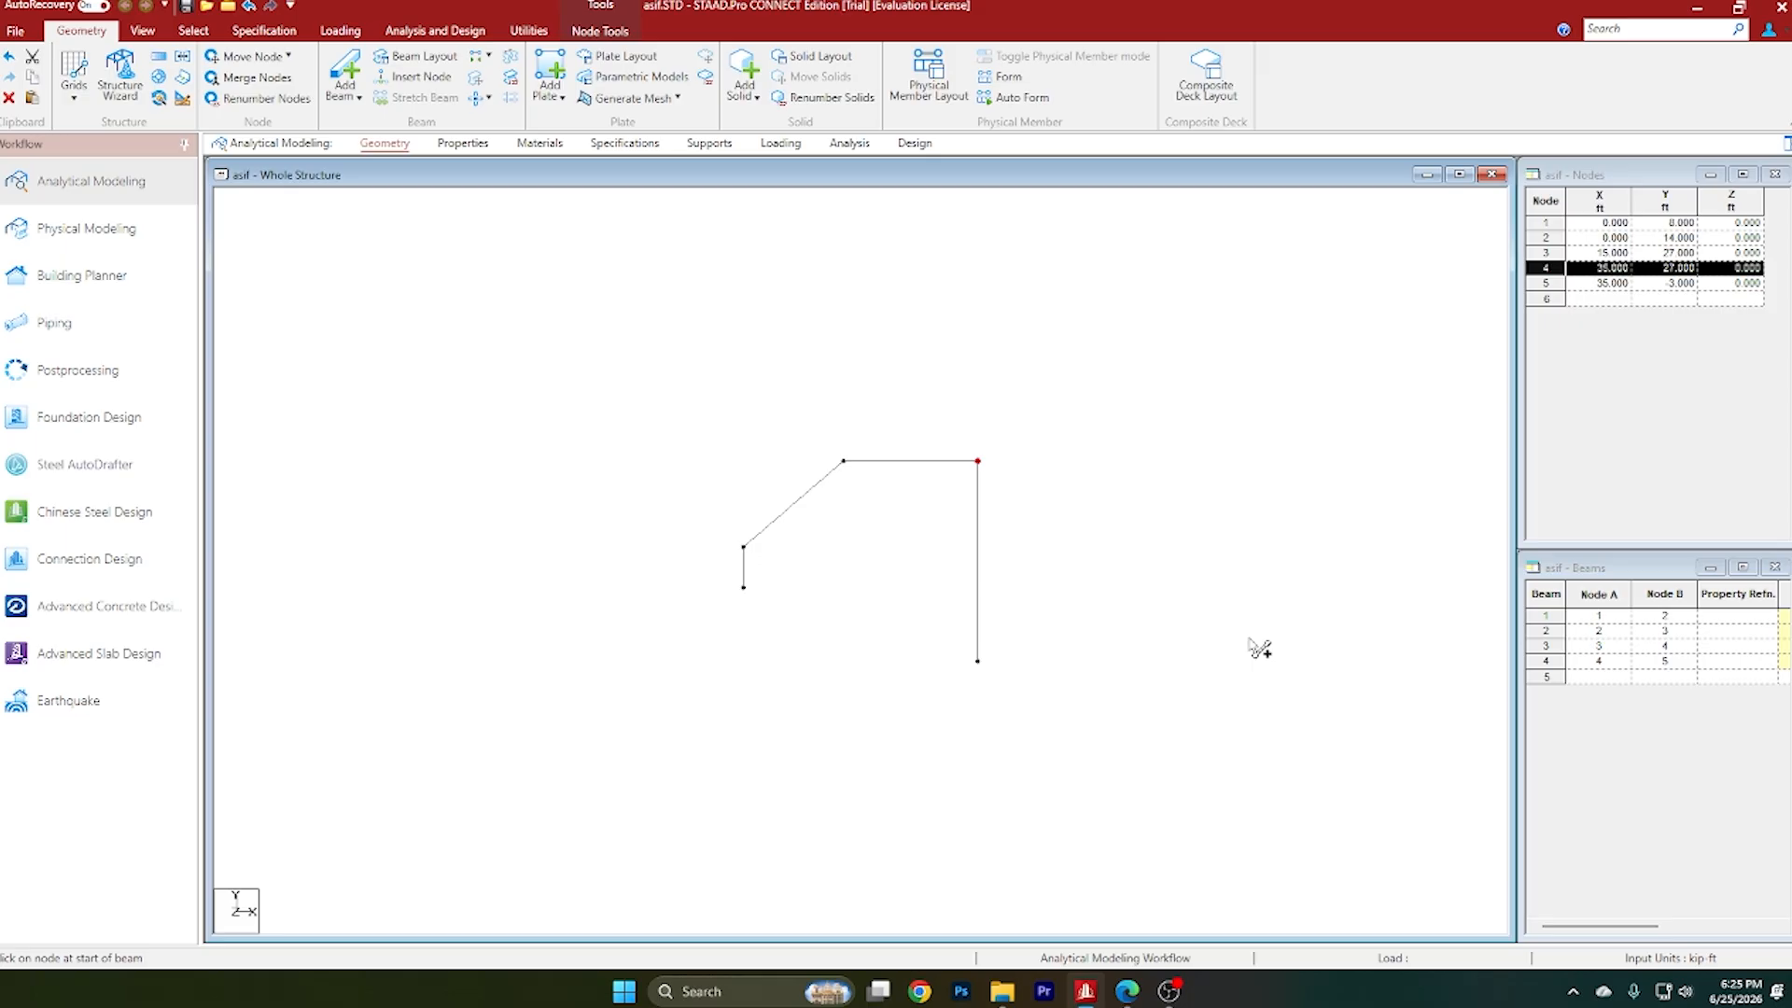
scroll(1104, 696, up, 1)
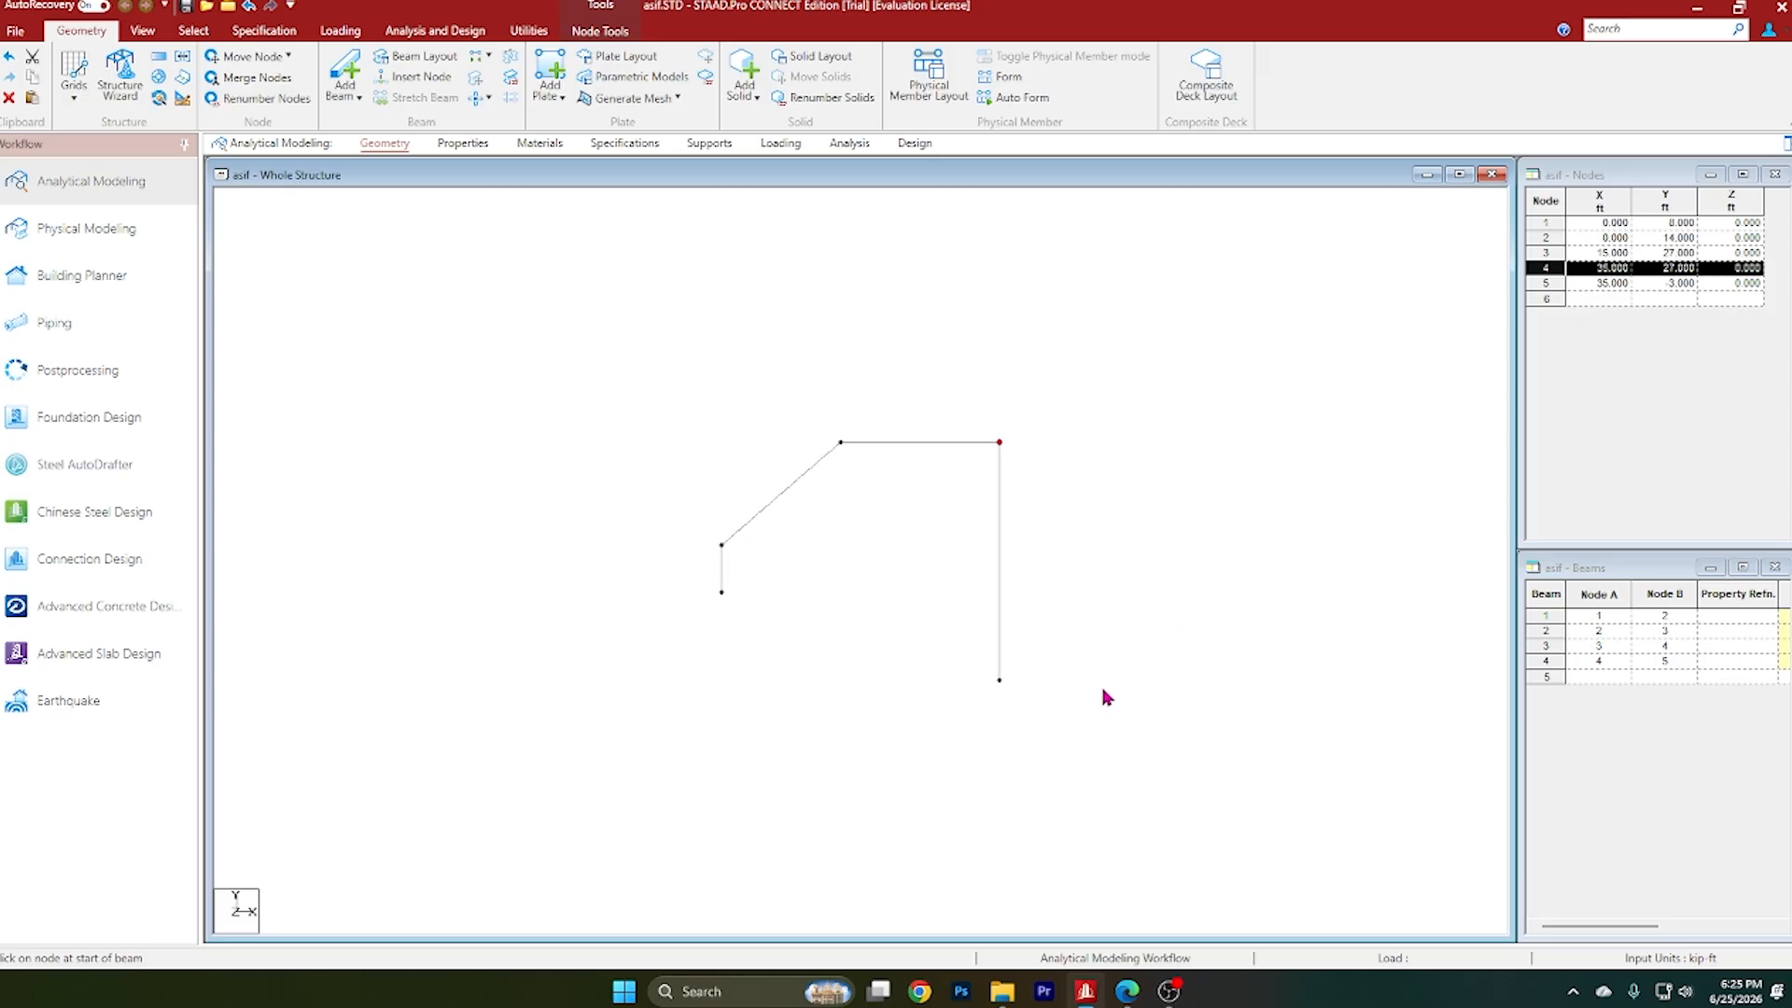
scroll(1104, 696, up, 1)
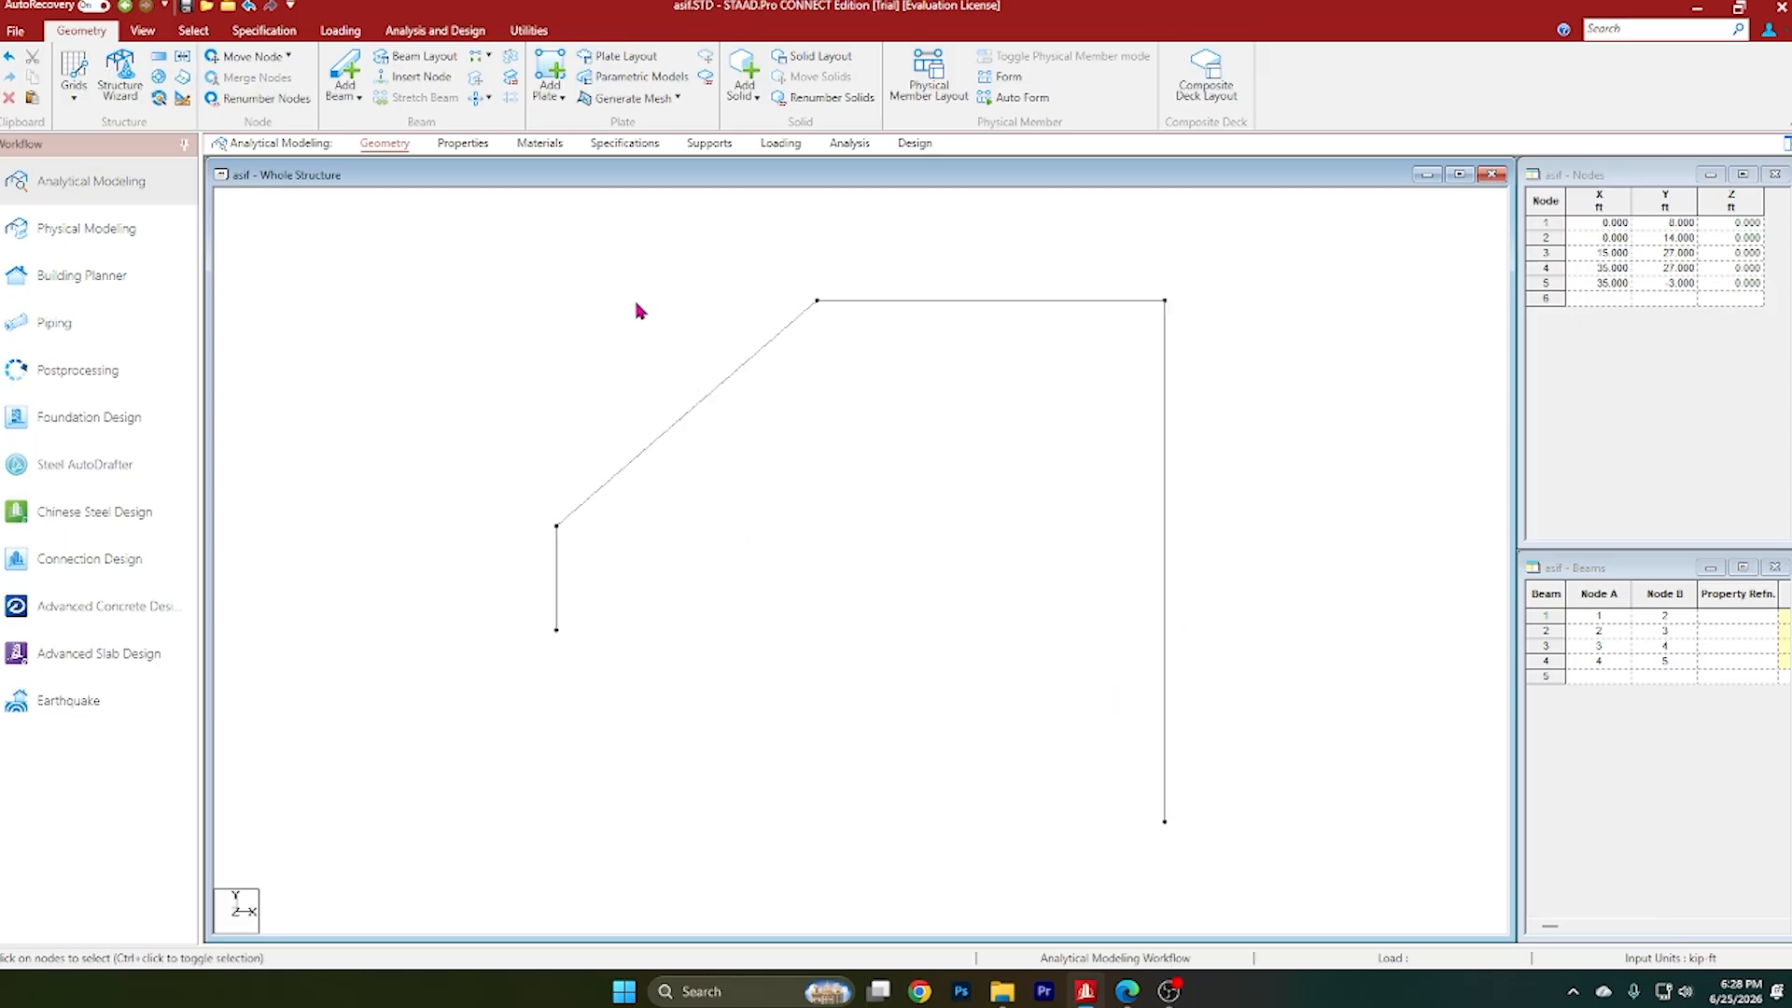
Step: Check the required section size in the problem sheet and open the section database for the member properties
click(472, 147)
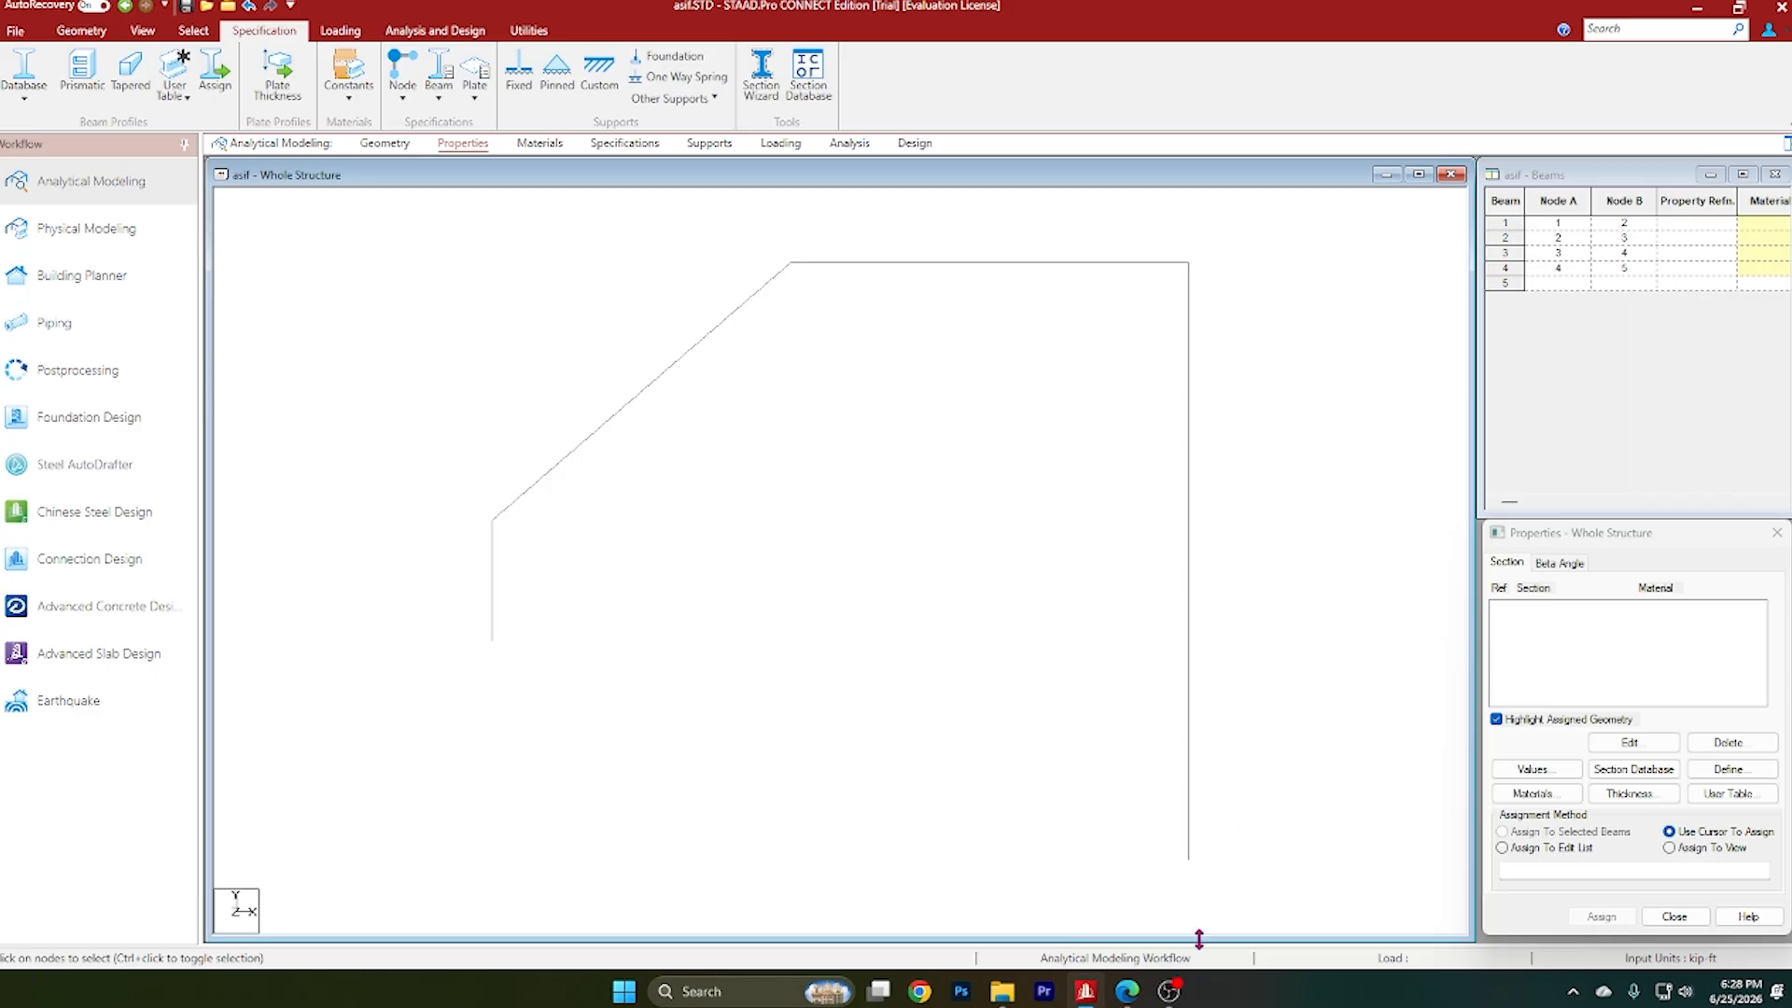
click(1128, 991)
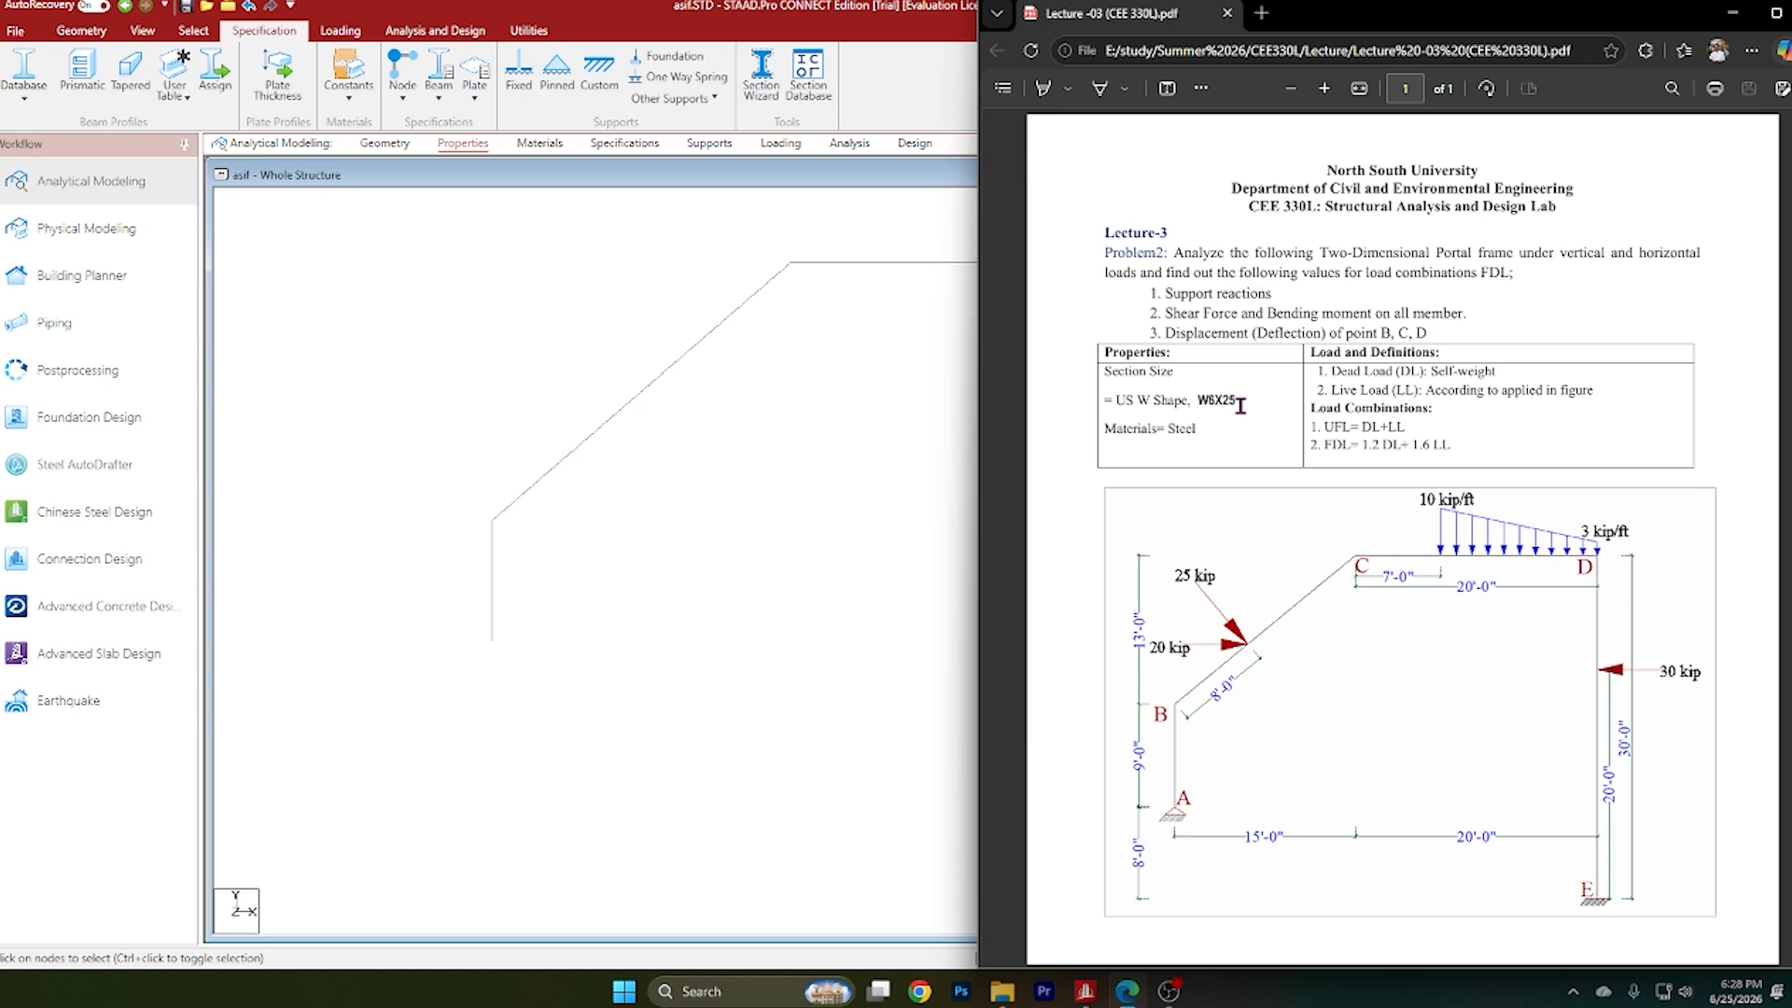
click(1732, 13)
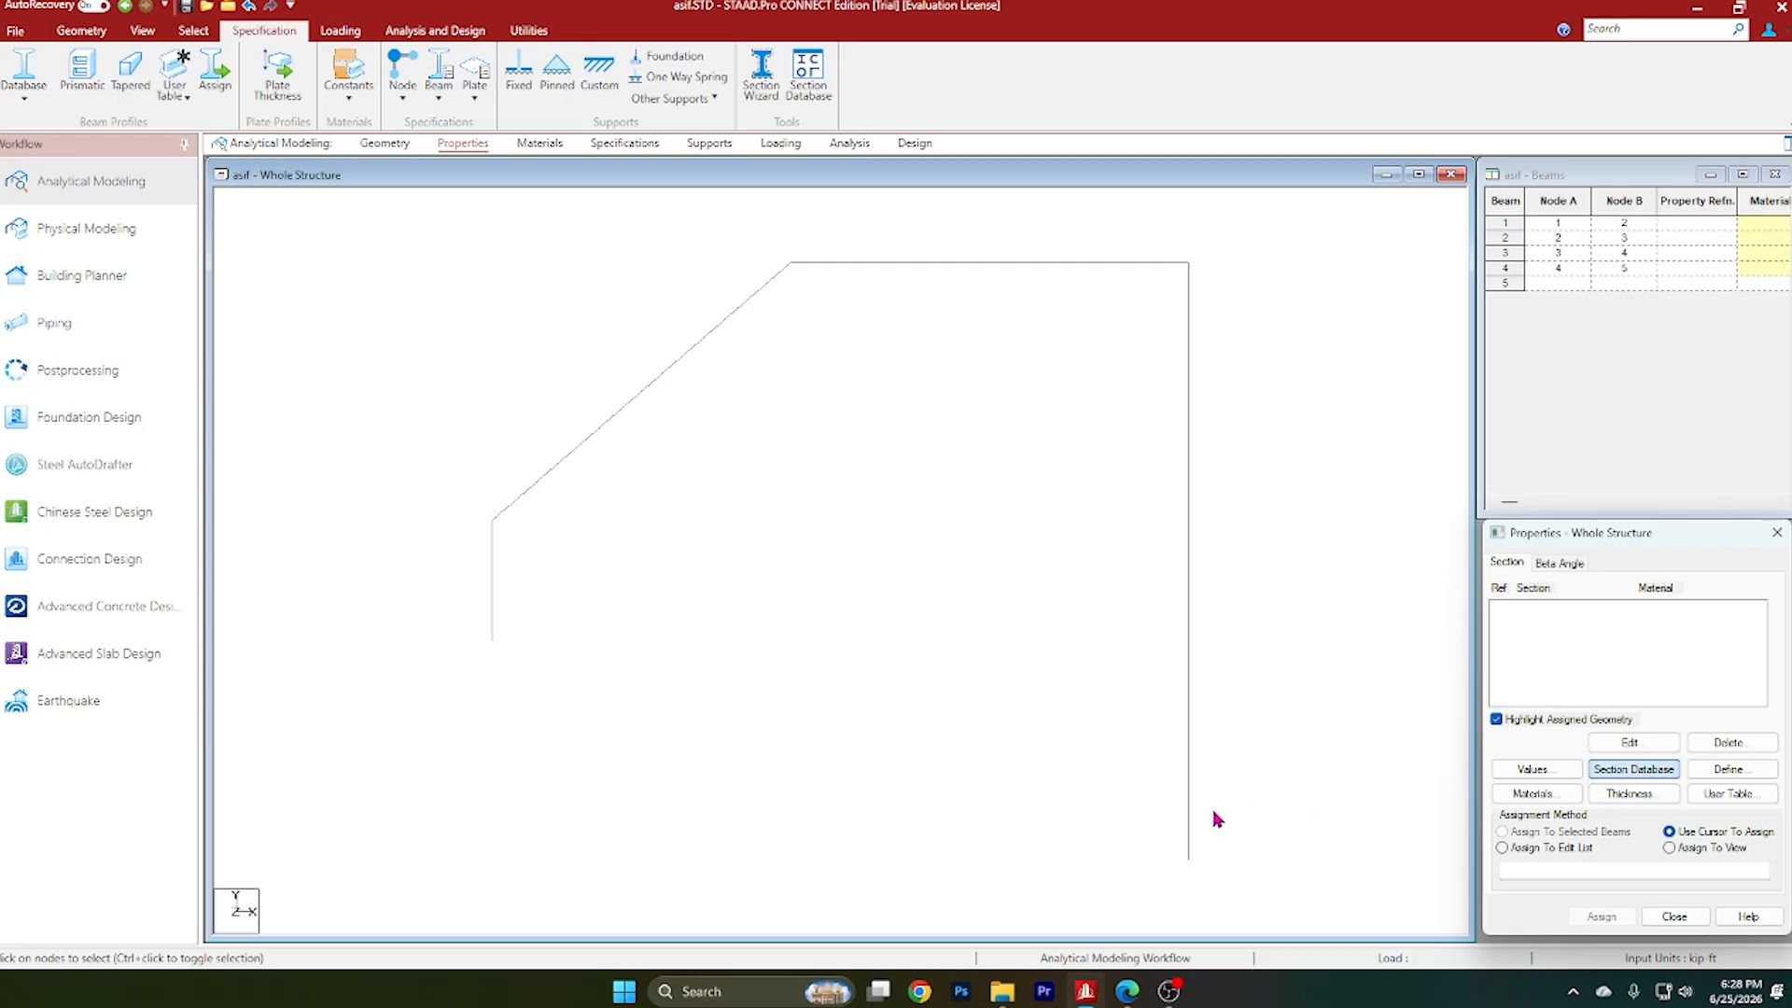
click(1634, 768)
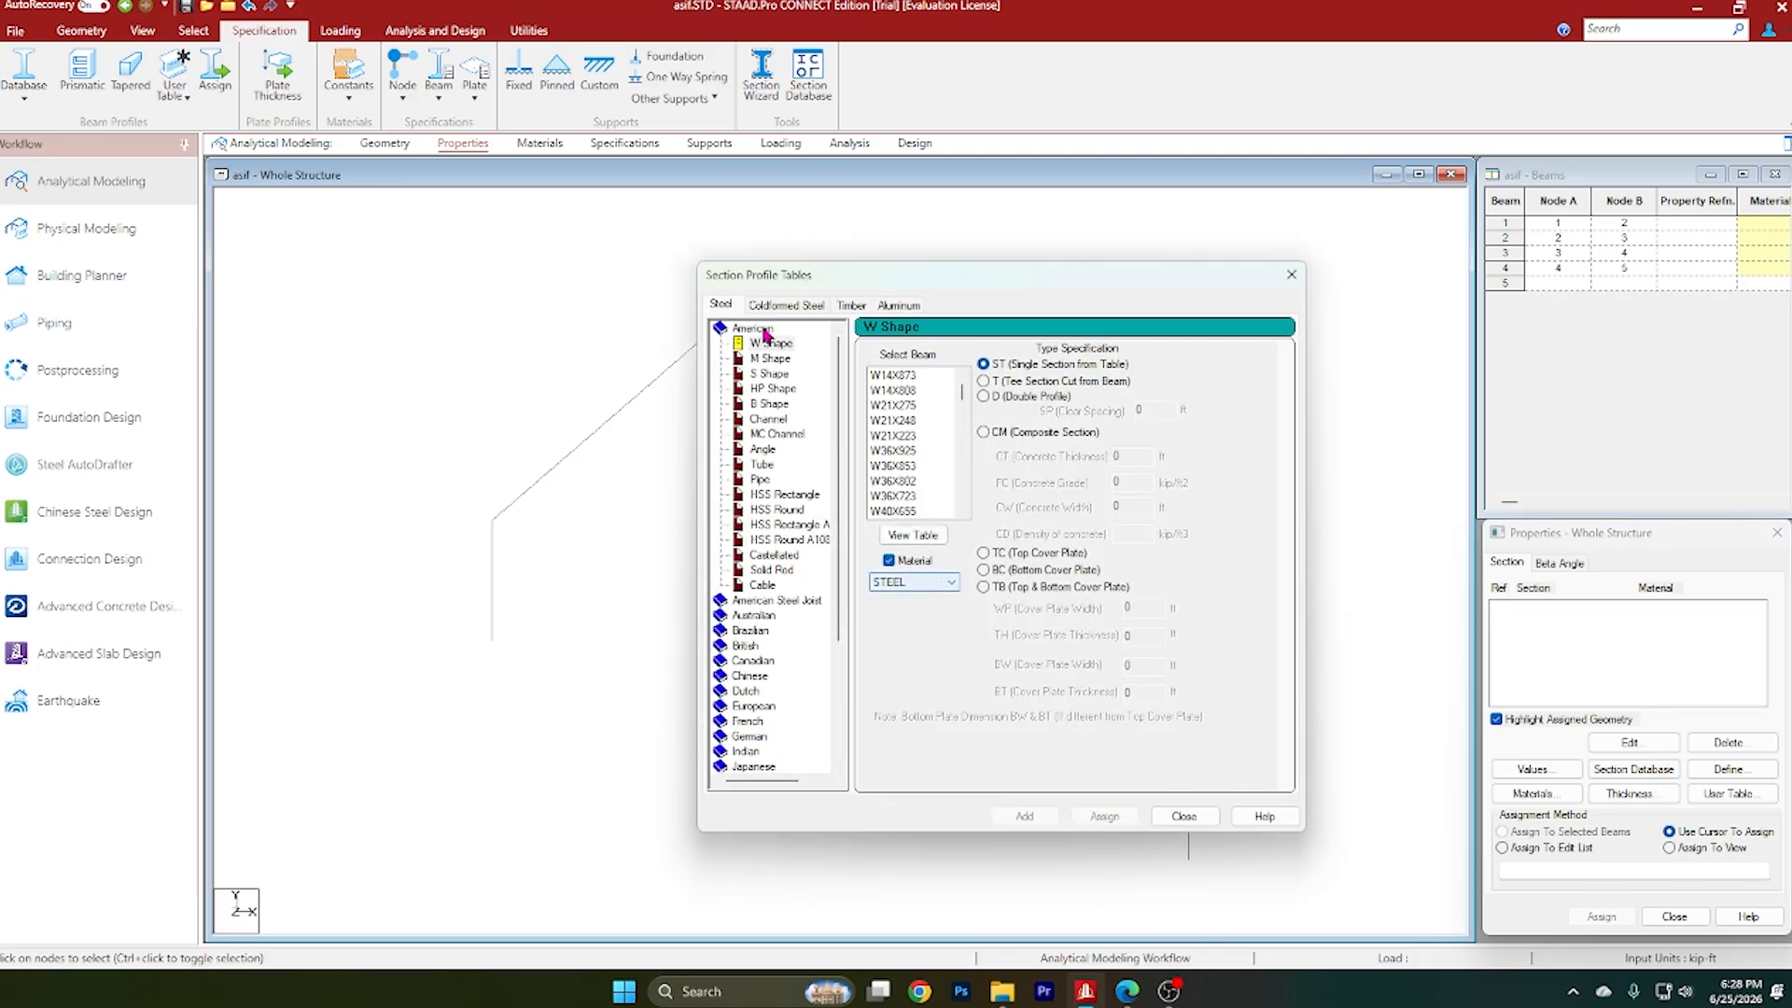
Step: Check the required section and material in the problem sheet, then open the American W Shape table with steel as the material
click(1127, 991)
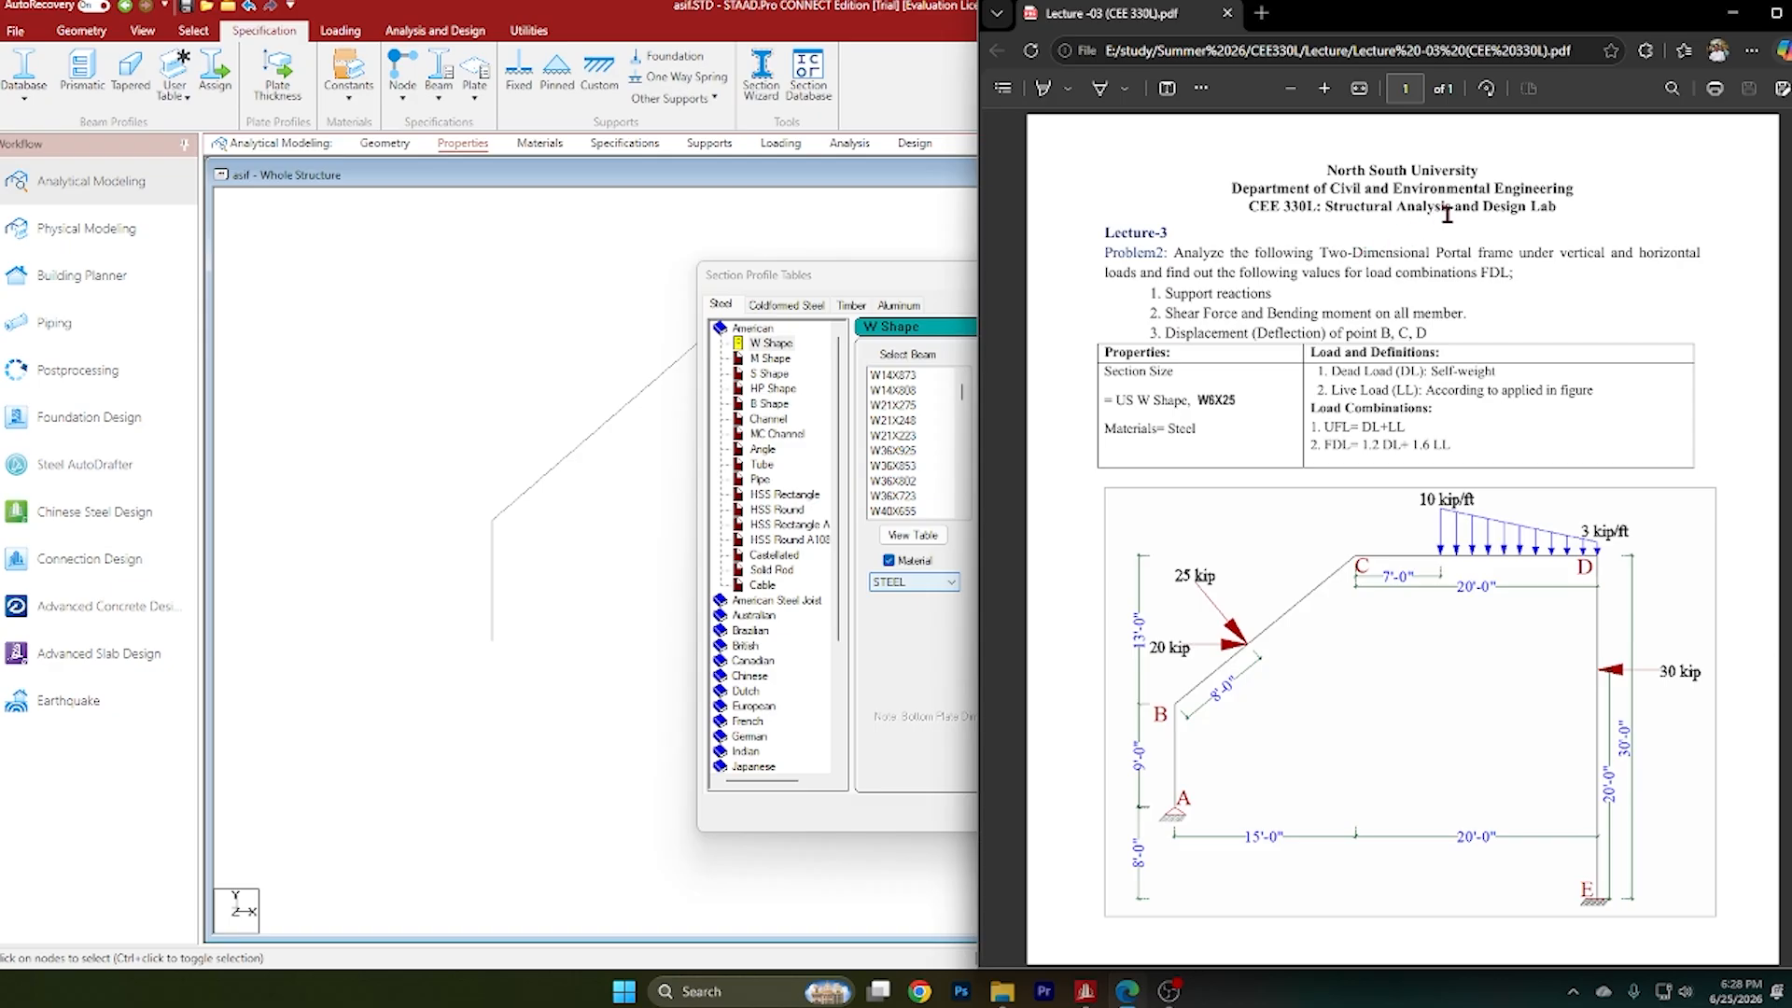
click(1732, 13)
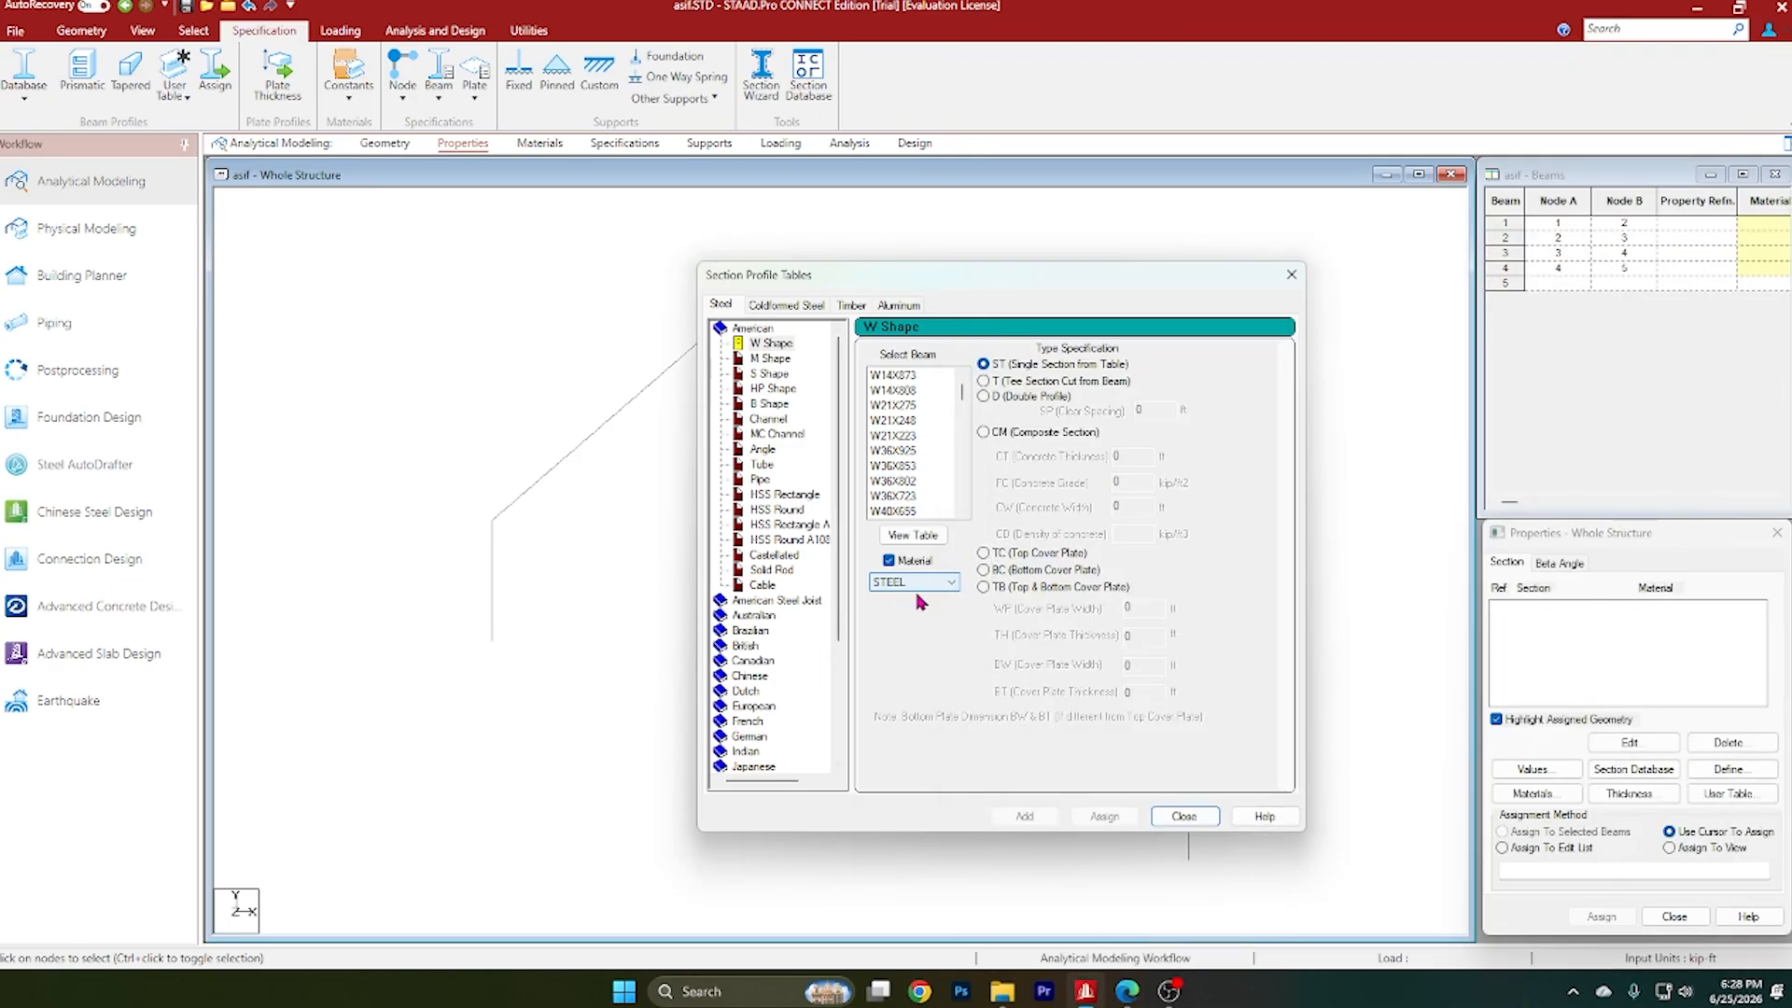
click(951, 582)
click(930, 711)
scroll(914, 388, down, 2)
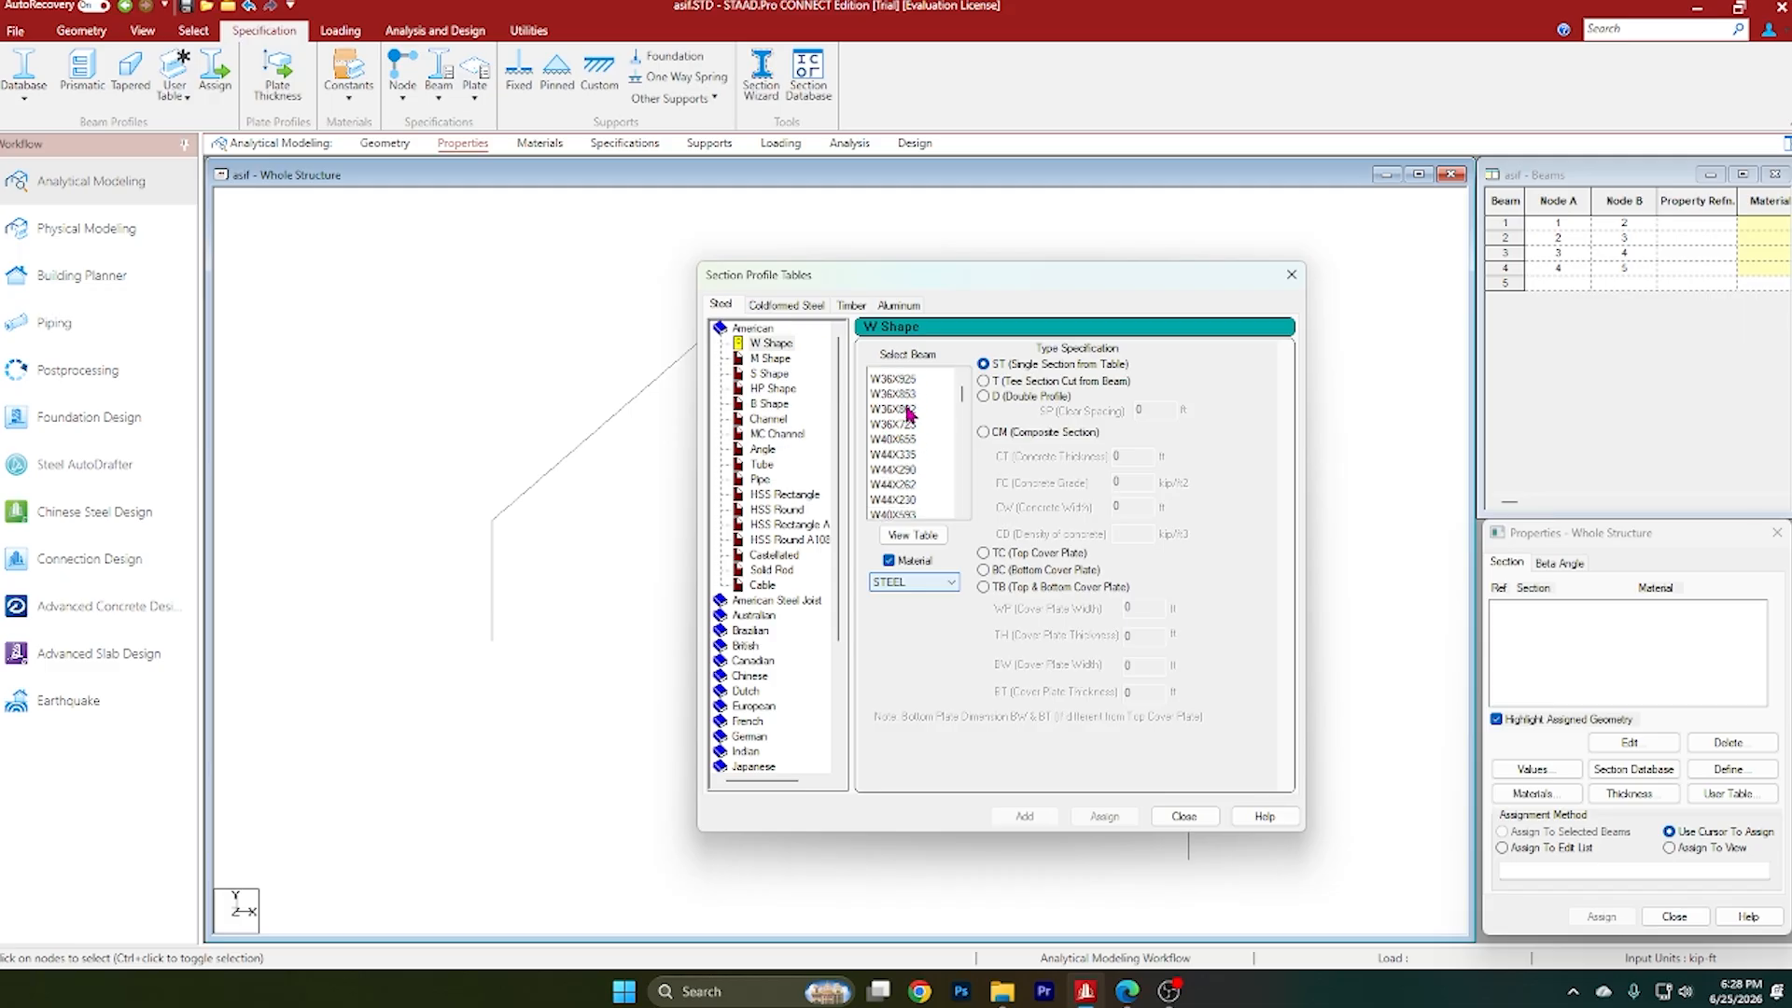
click(771, 344)
click(775, 359)
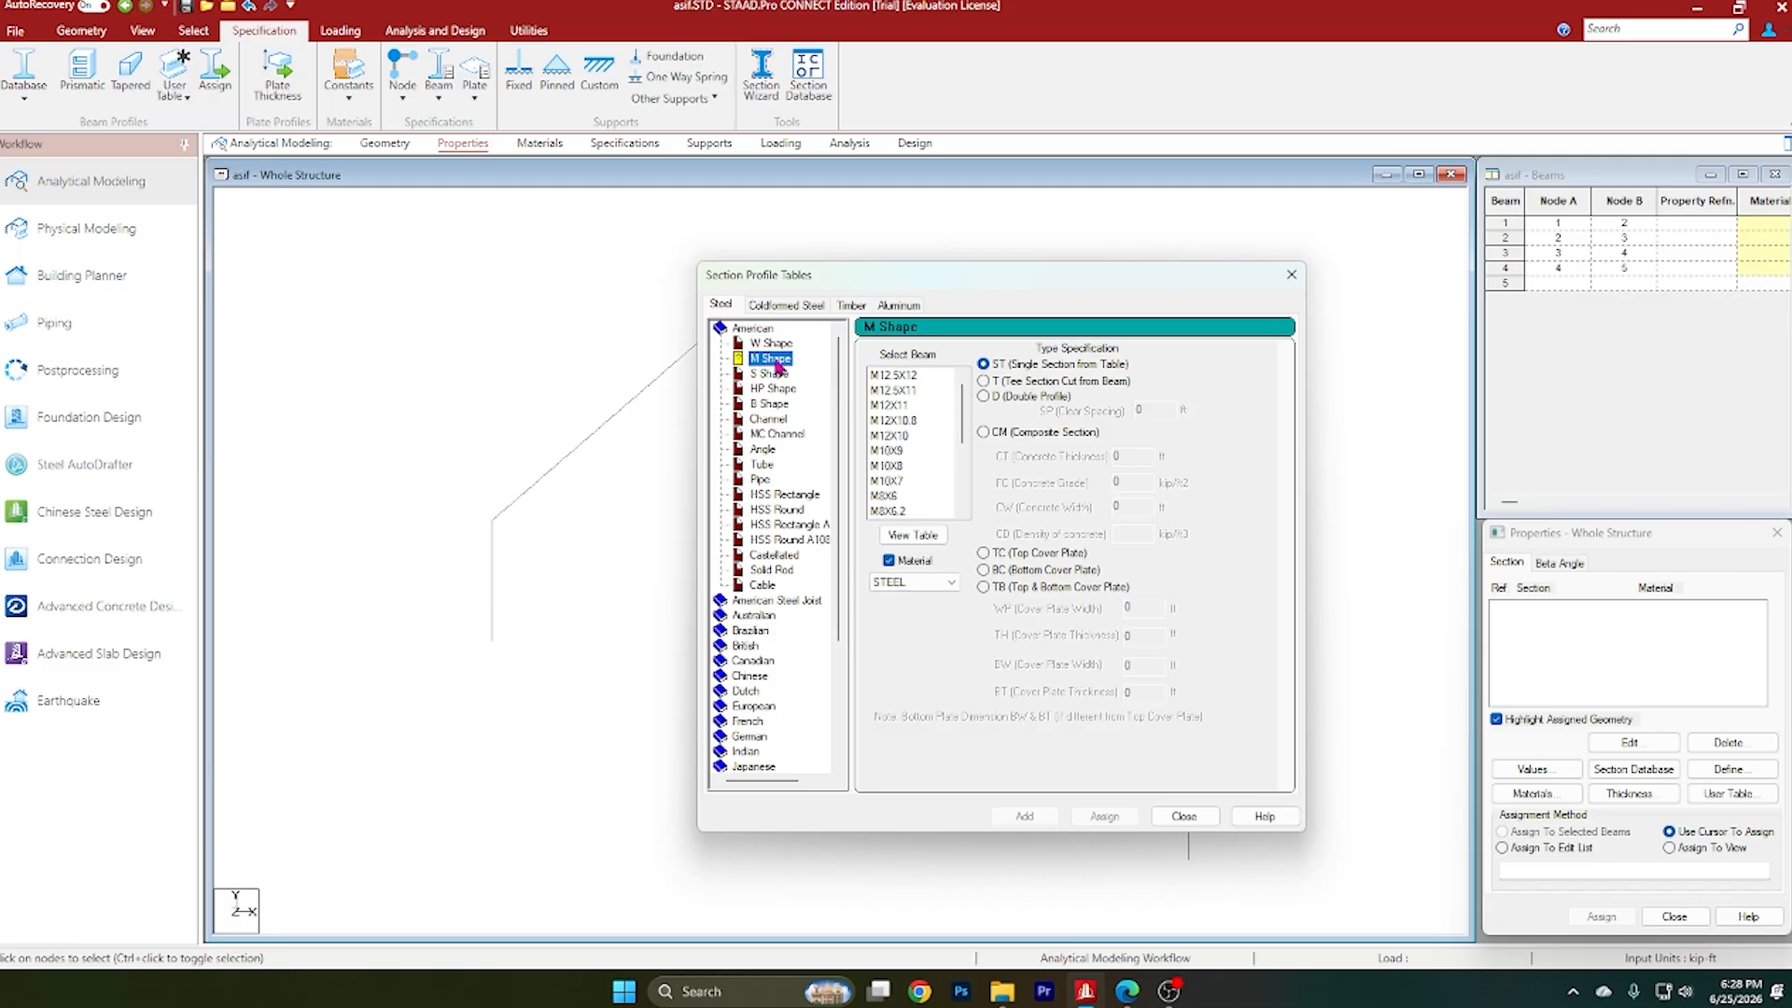
click(774, 379)
click(771, 344)
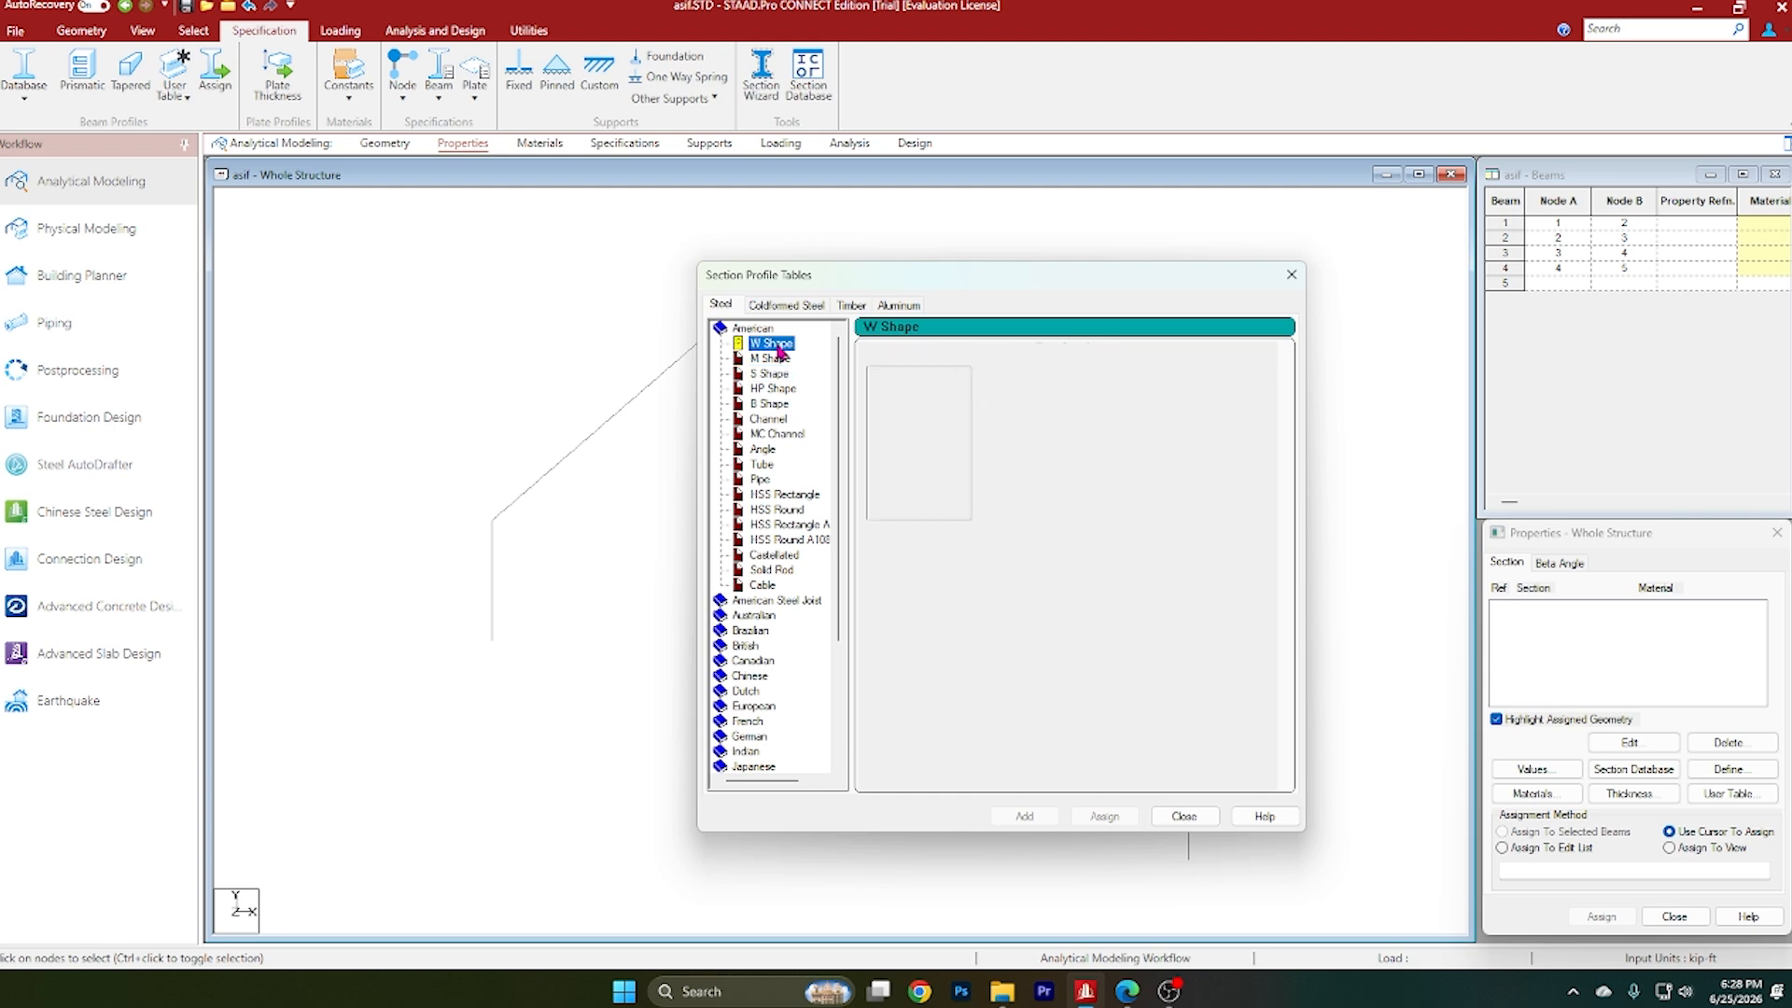
scroll(878, 422, down, 5)
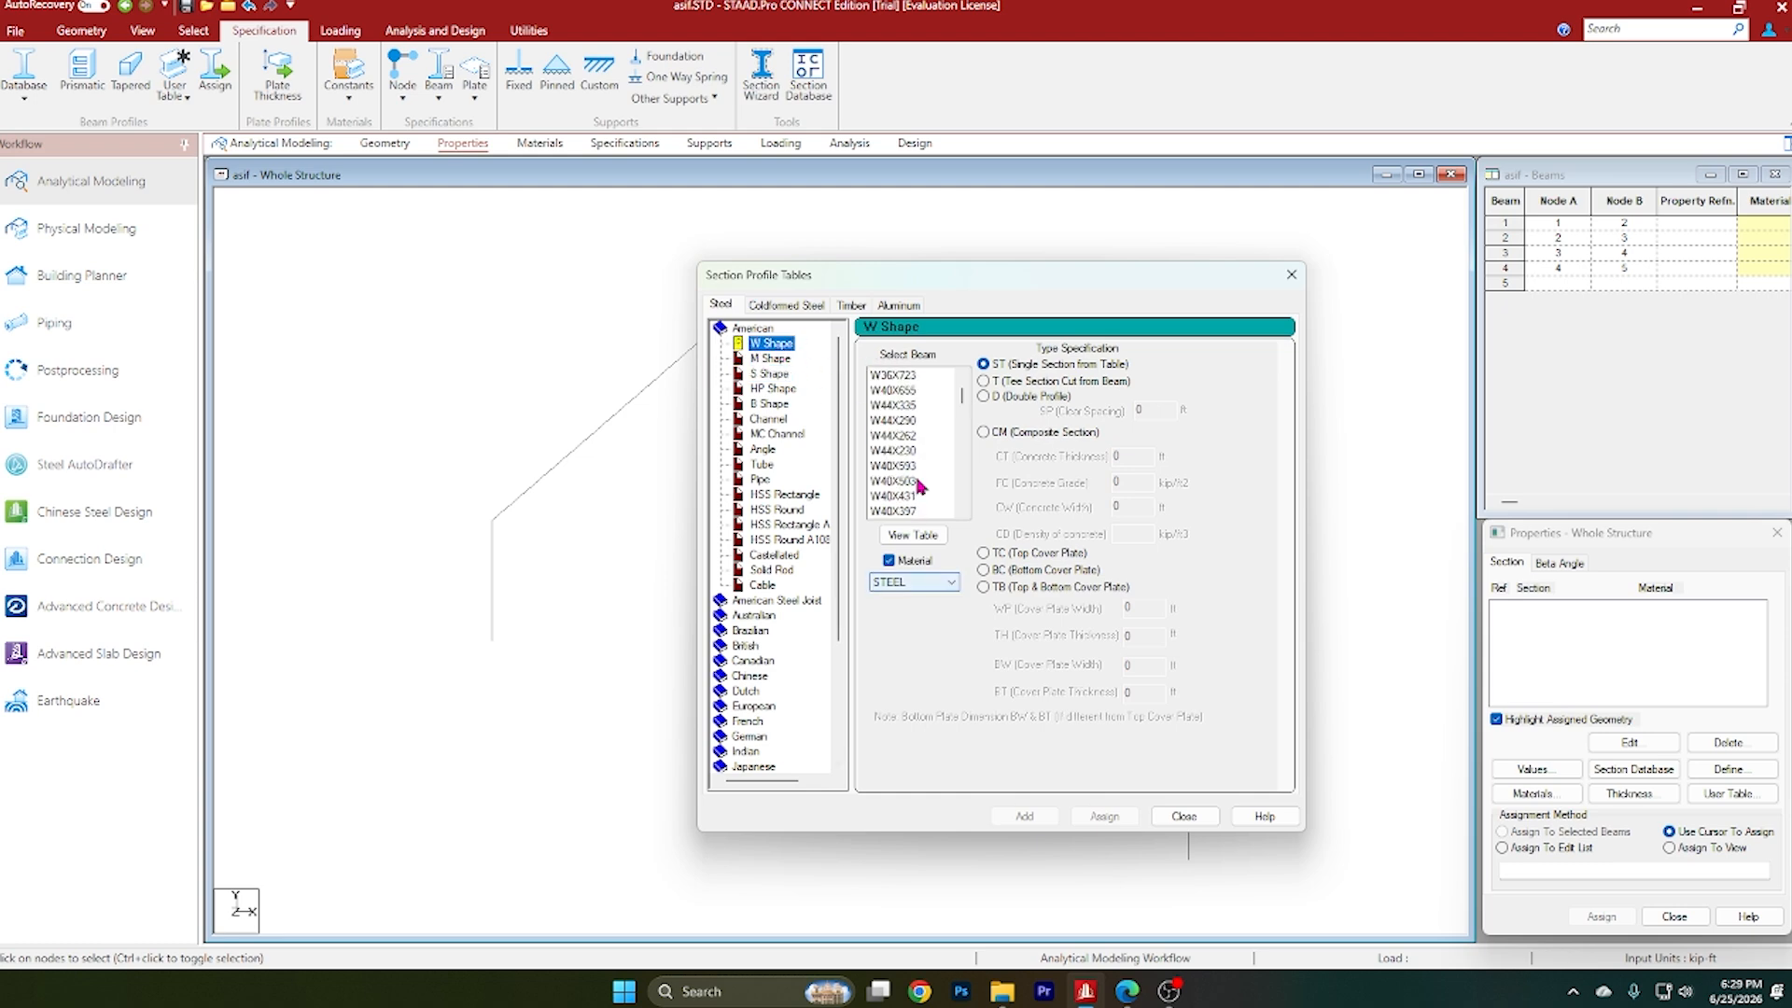
Step: Recheck the section size in the problem sheet and add the W6X25 steel section to the properties
click(1128, 991)
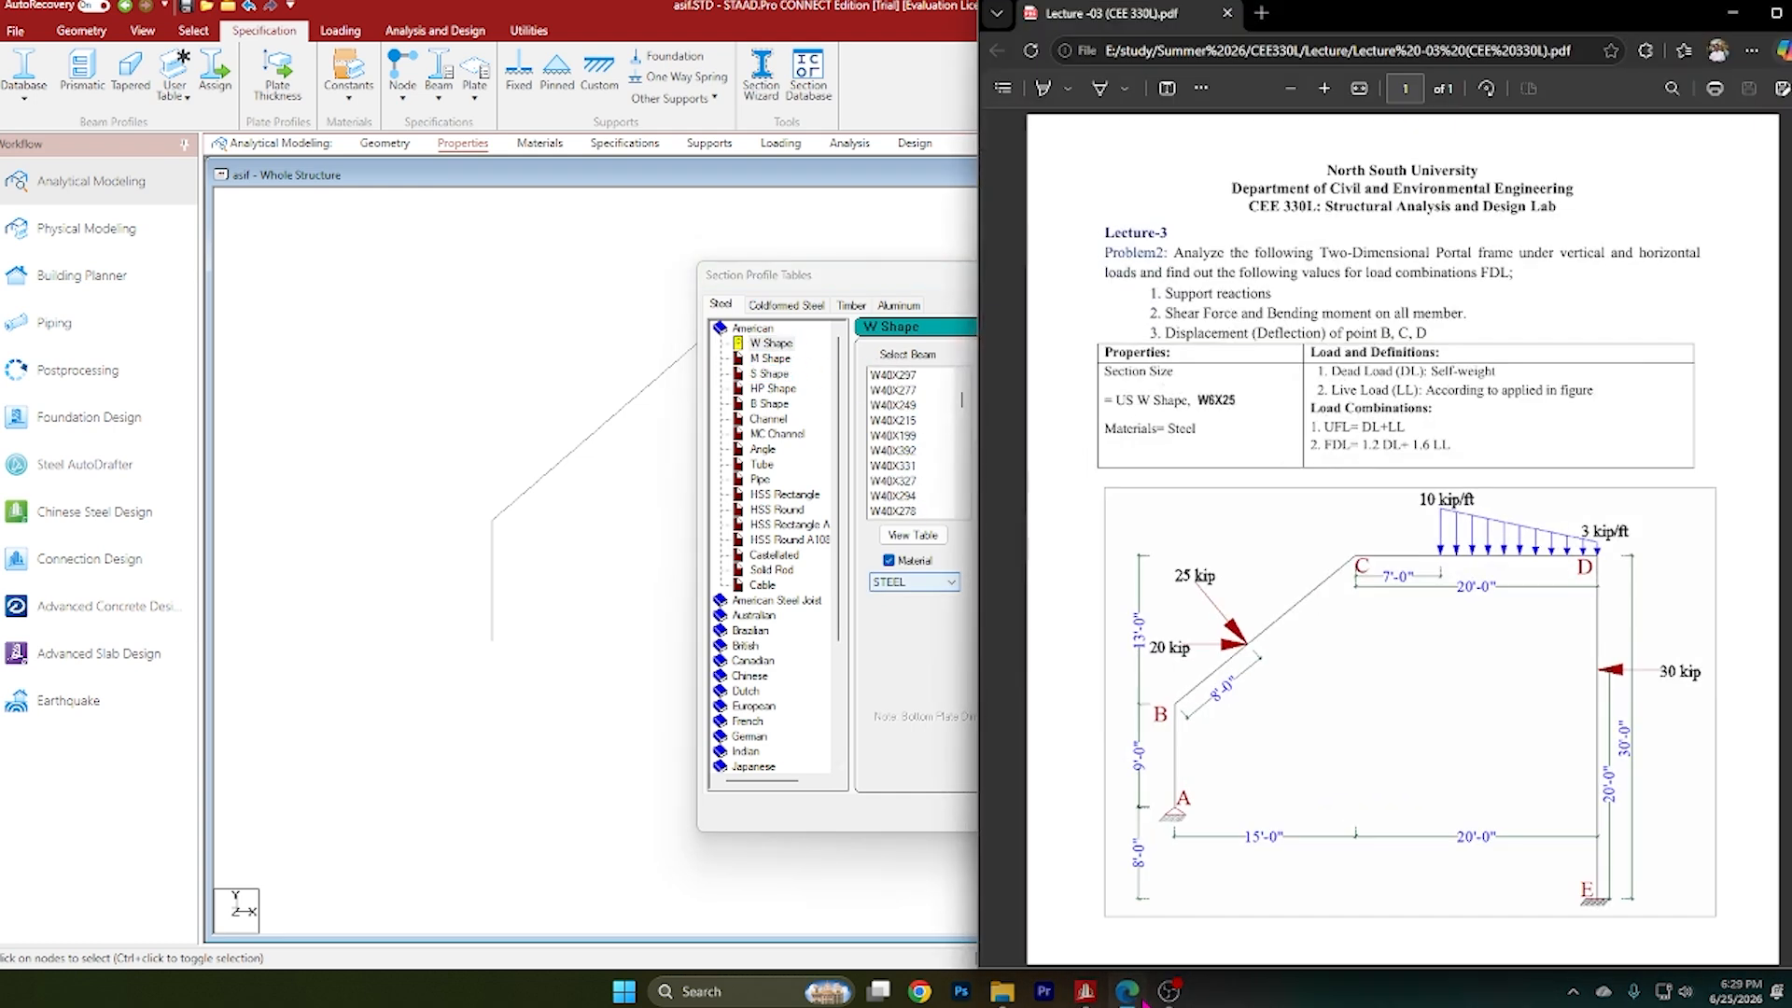
click(1141, 996)
scroll(922, 470, down, 5)
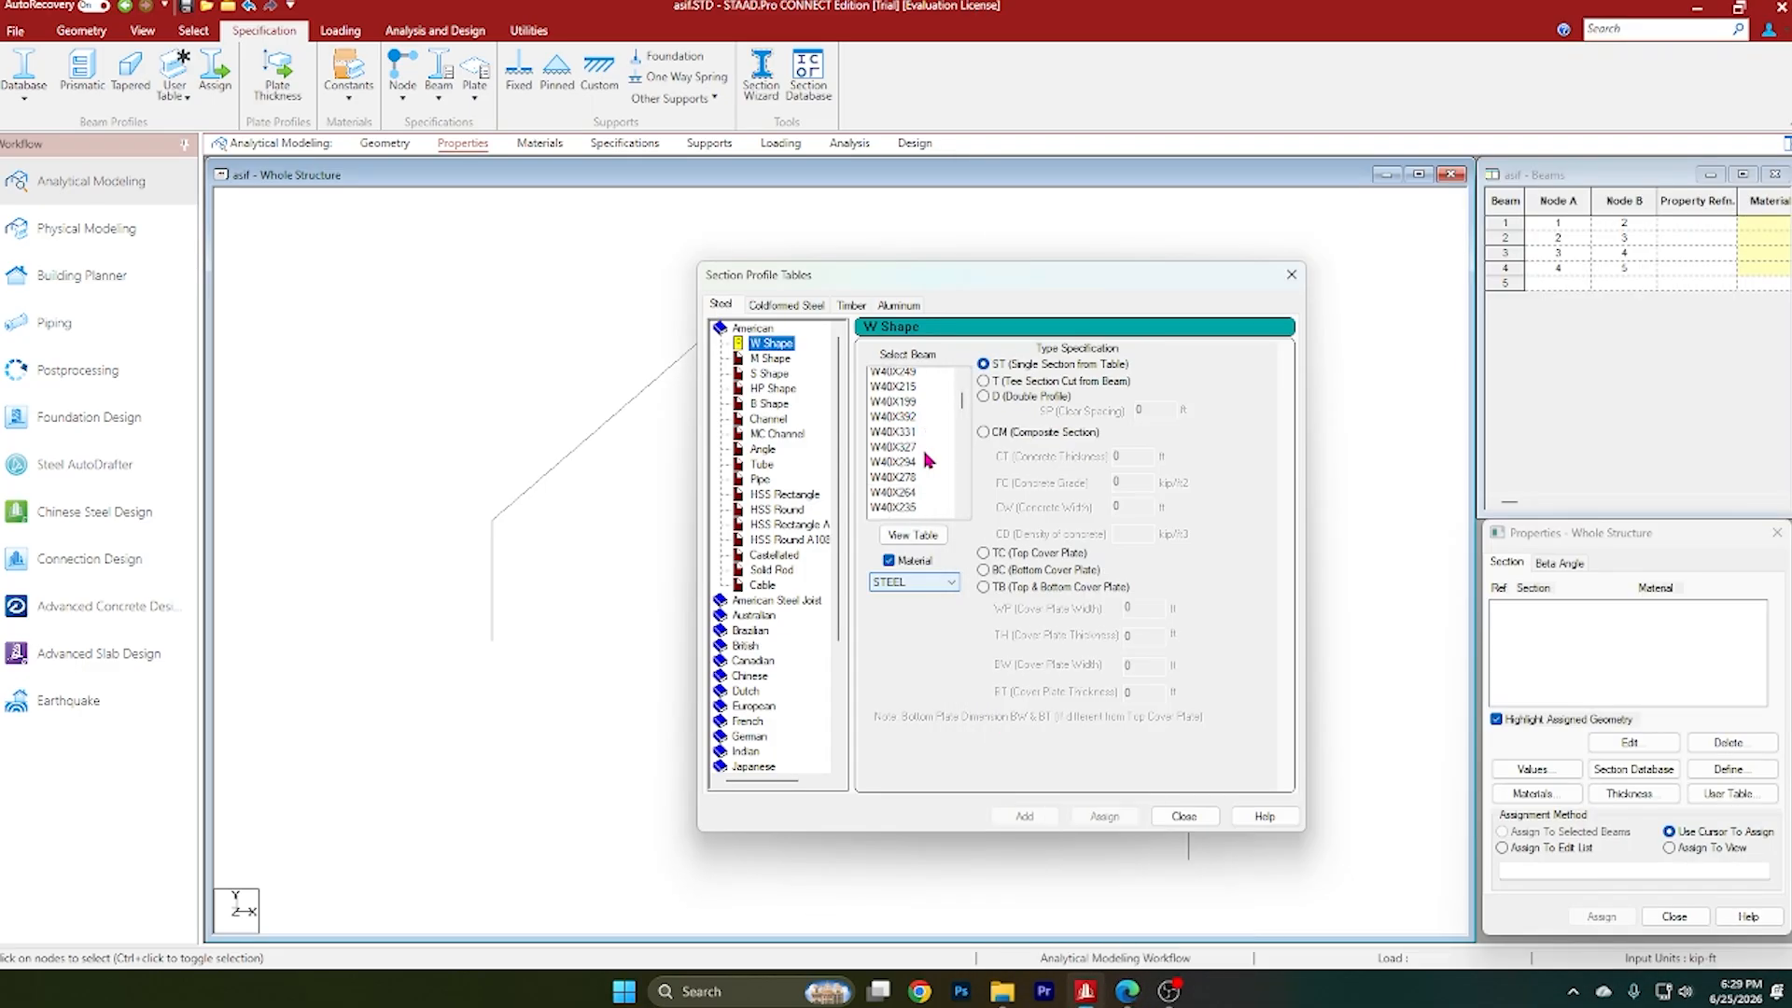
scroll(922, 469, down, 15)
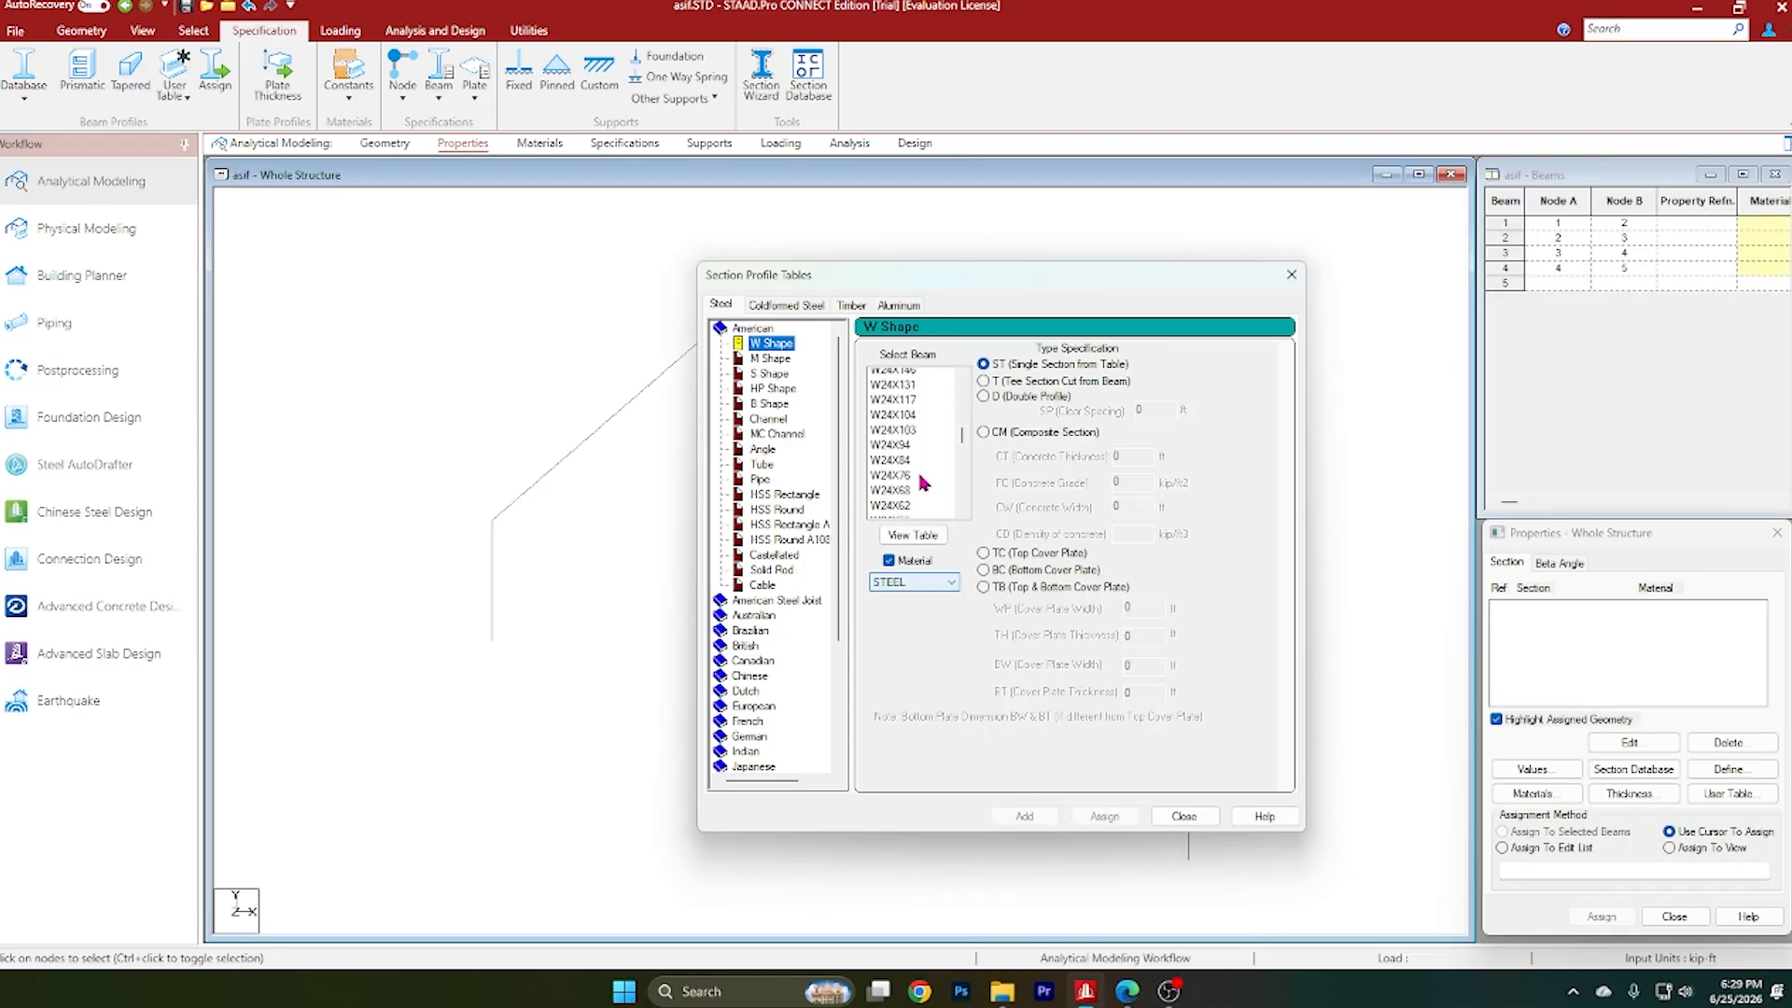
scroll(929, 481, down, 20)
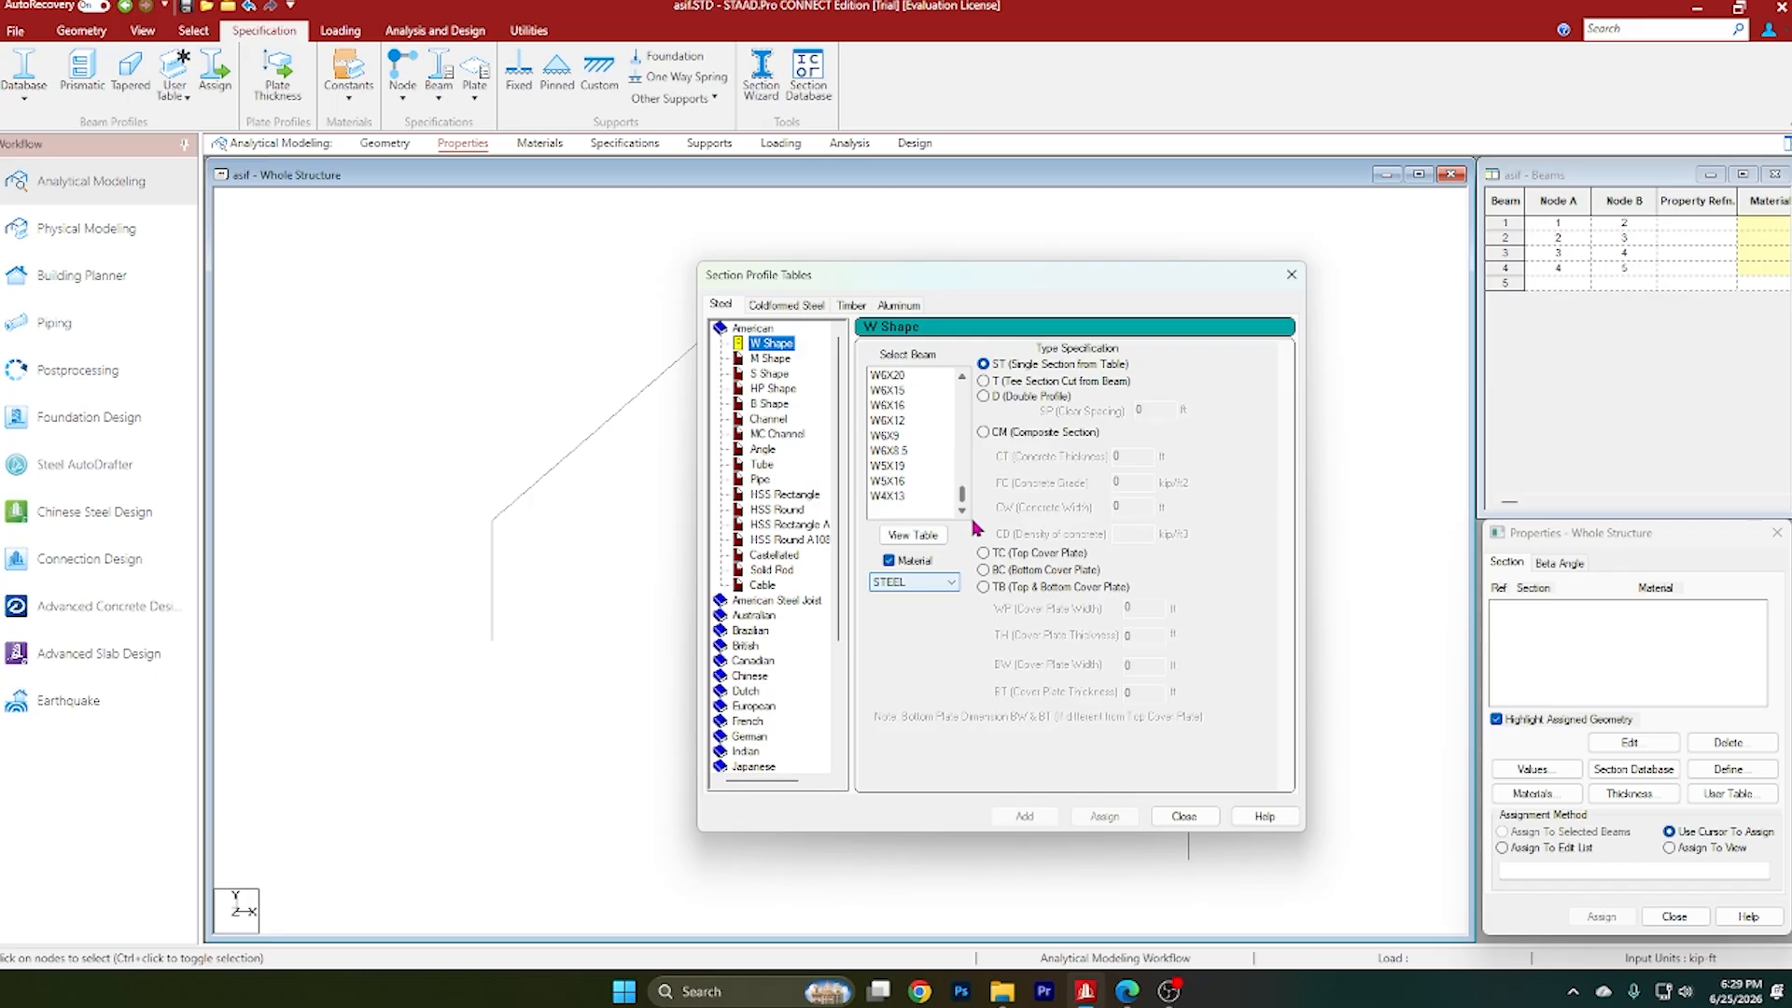
scroll(882, 487, up, 3)
click(898, 407)
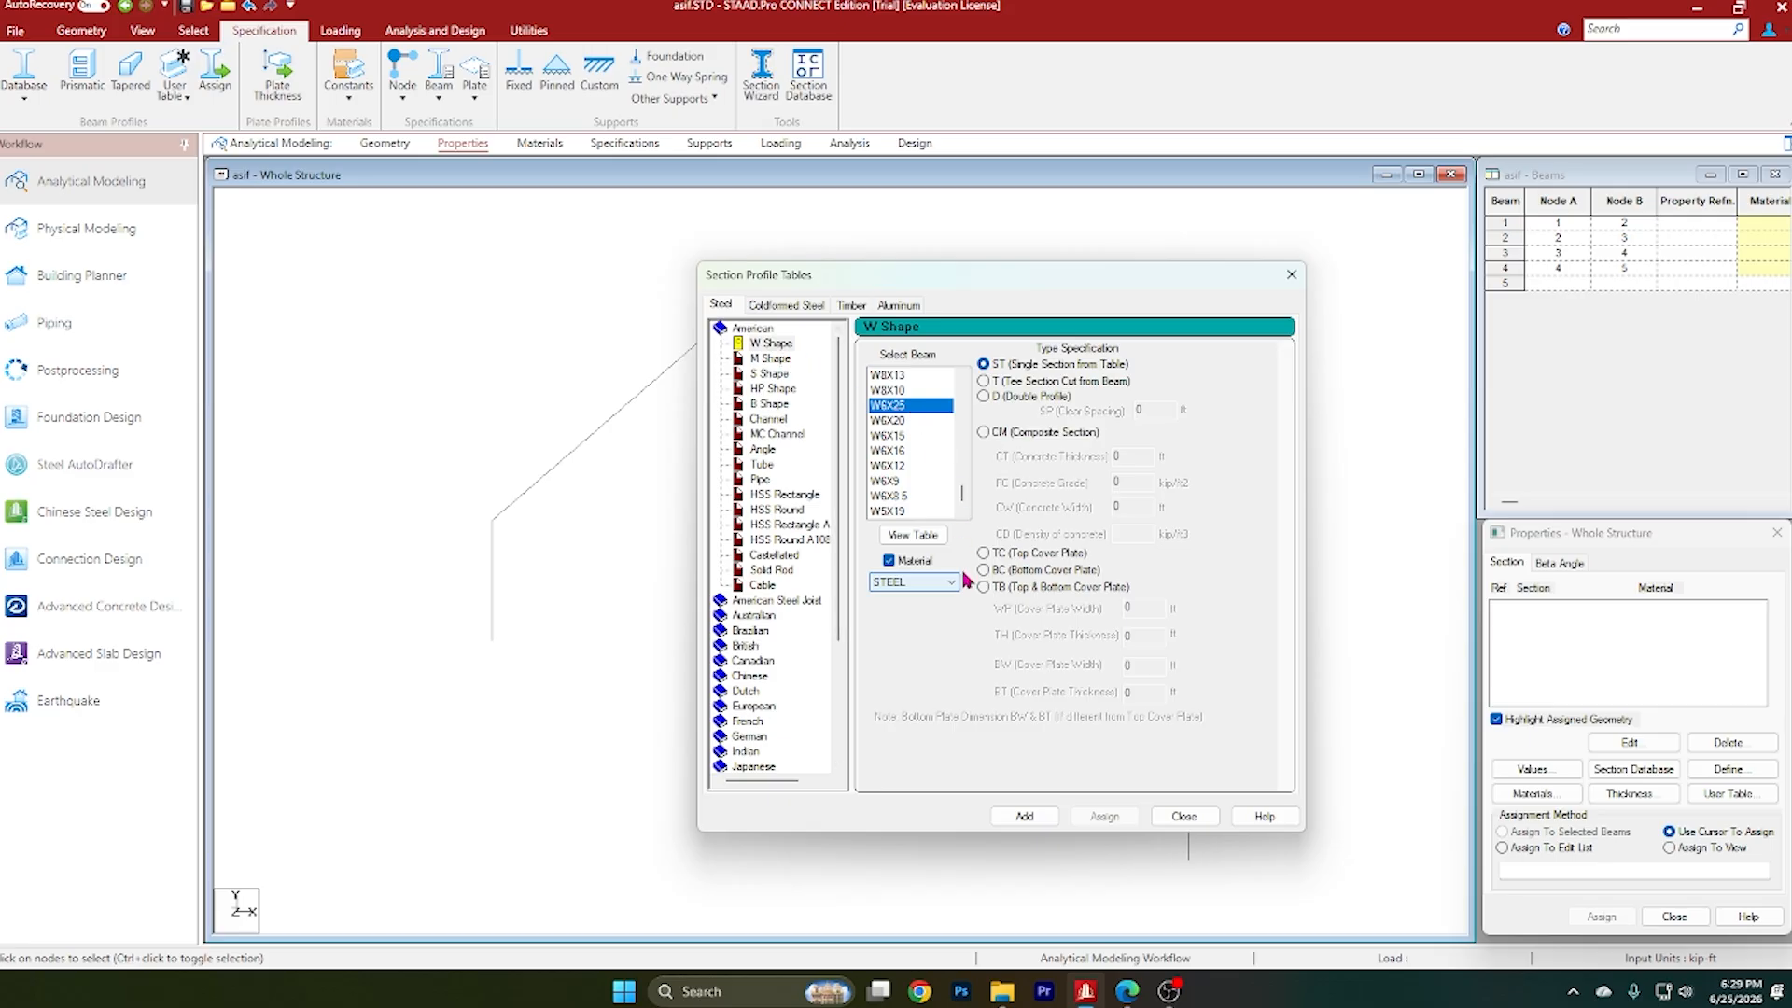
click(1027, 818)
click(1183, 817)
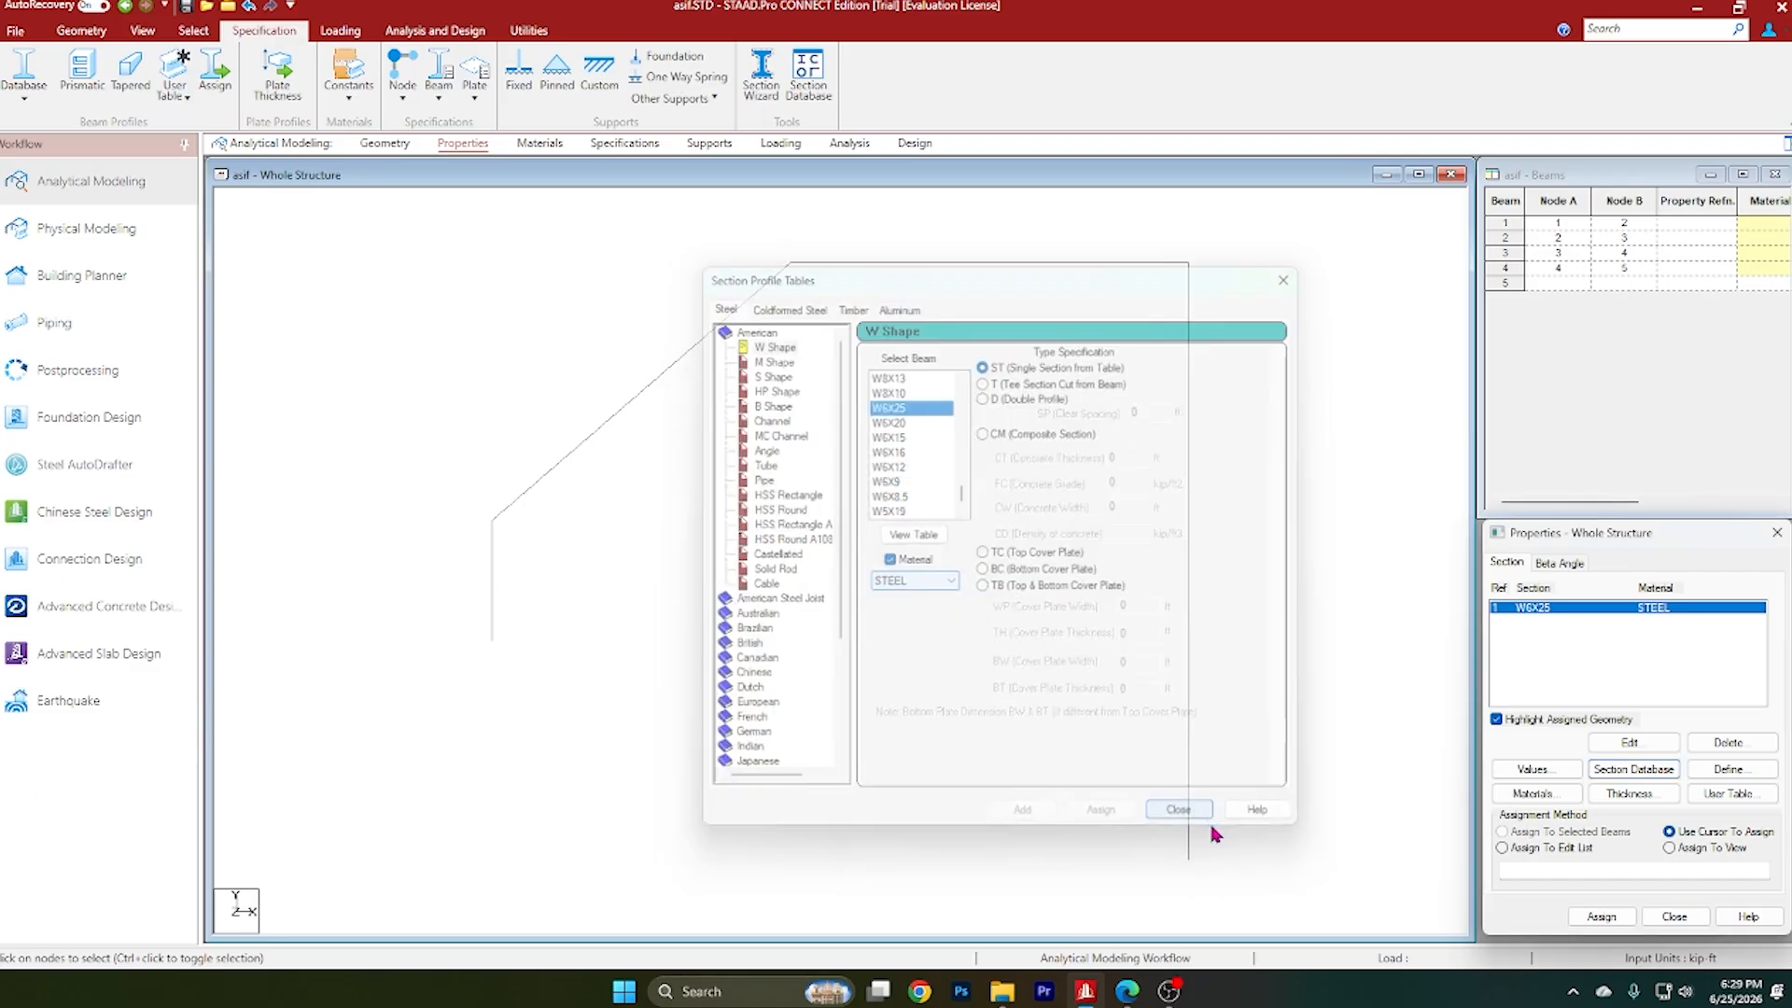
Step: Assign the W6X25 section to all four selected beams of the frame
scroll(764, 577, down, 1)
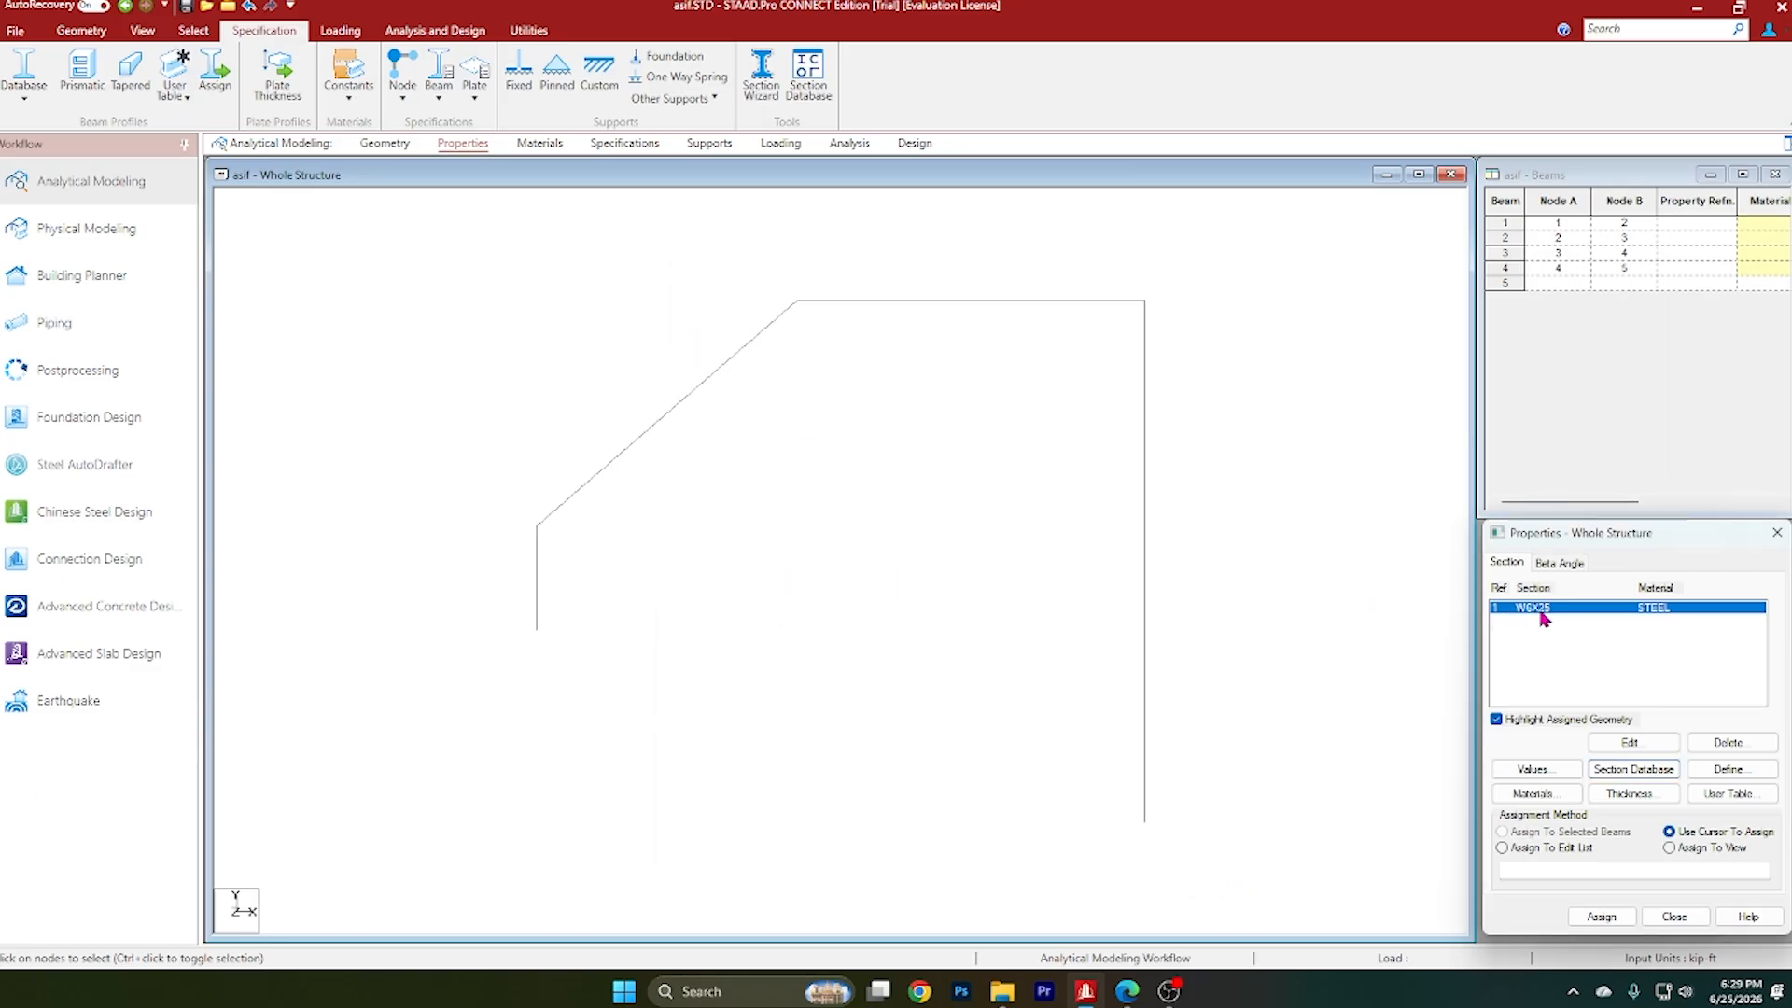
click(485, 252)
drag(449, 230, 1258, 903)
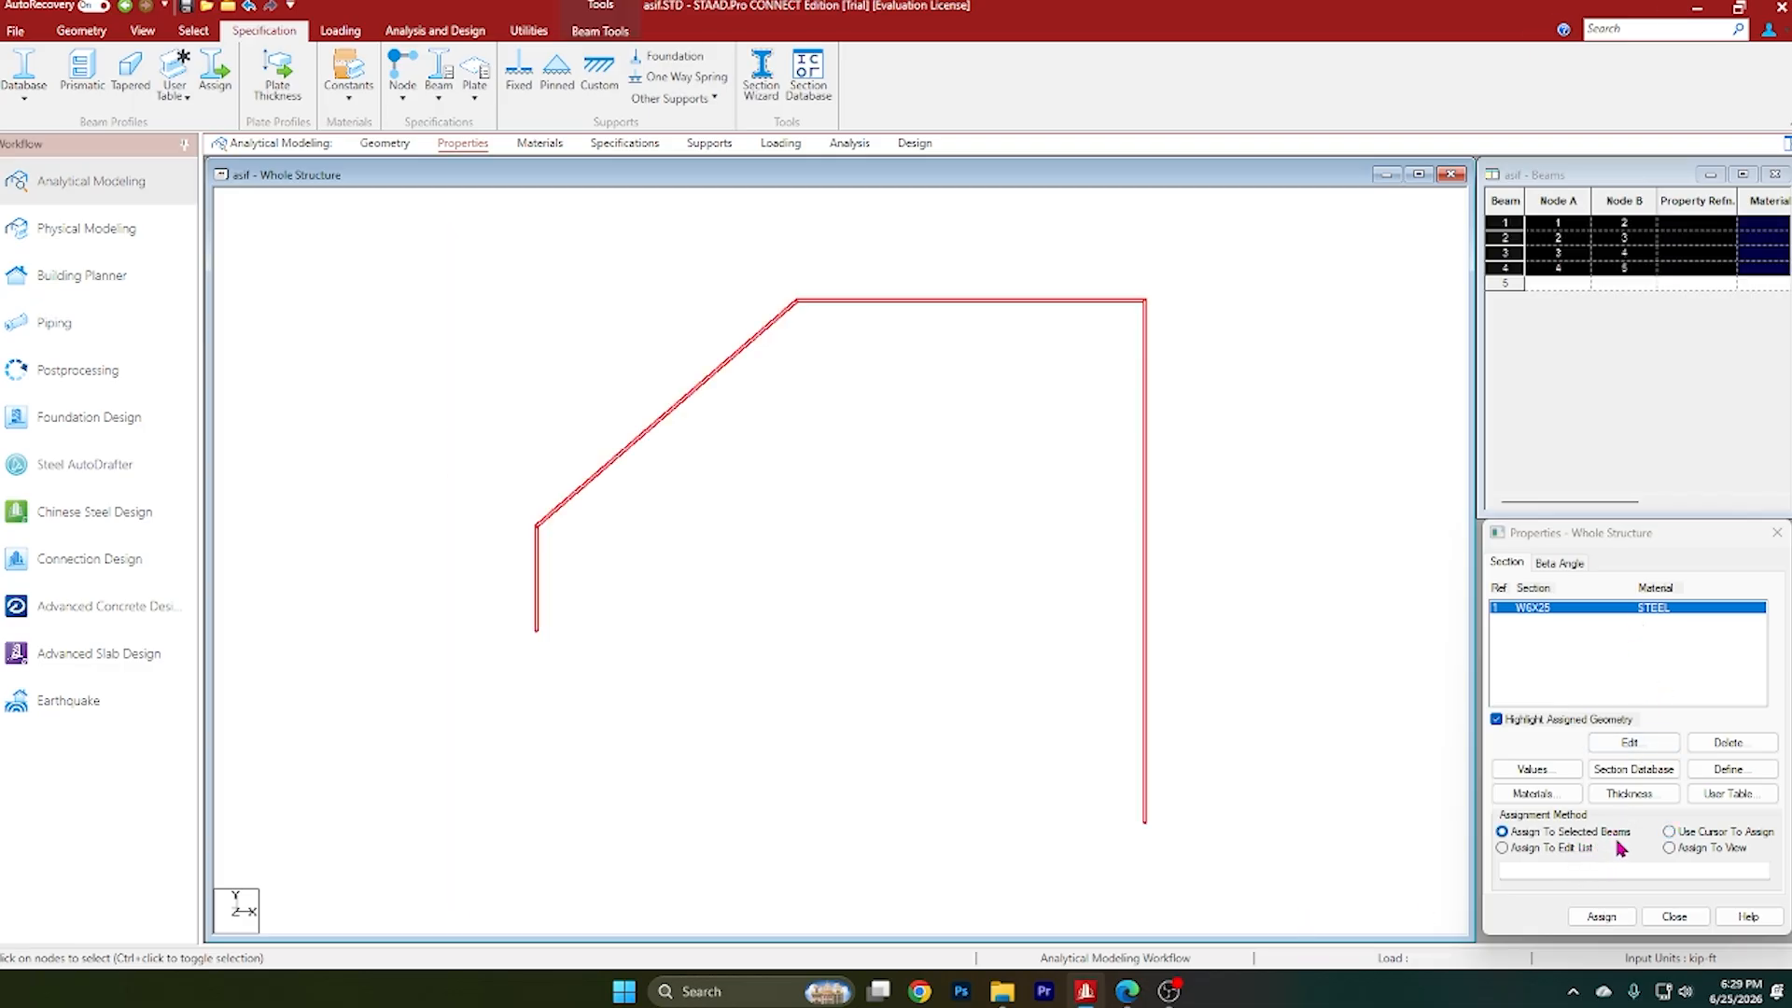
click(1601, 916)
click(1664, 781)
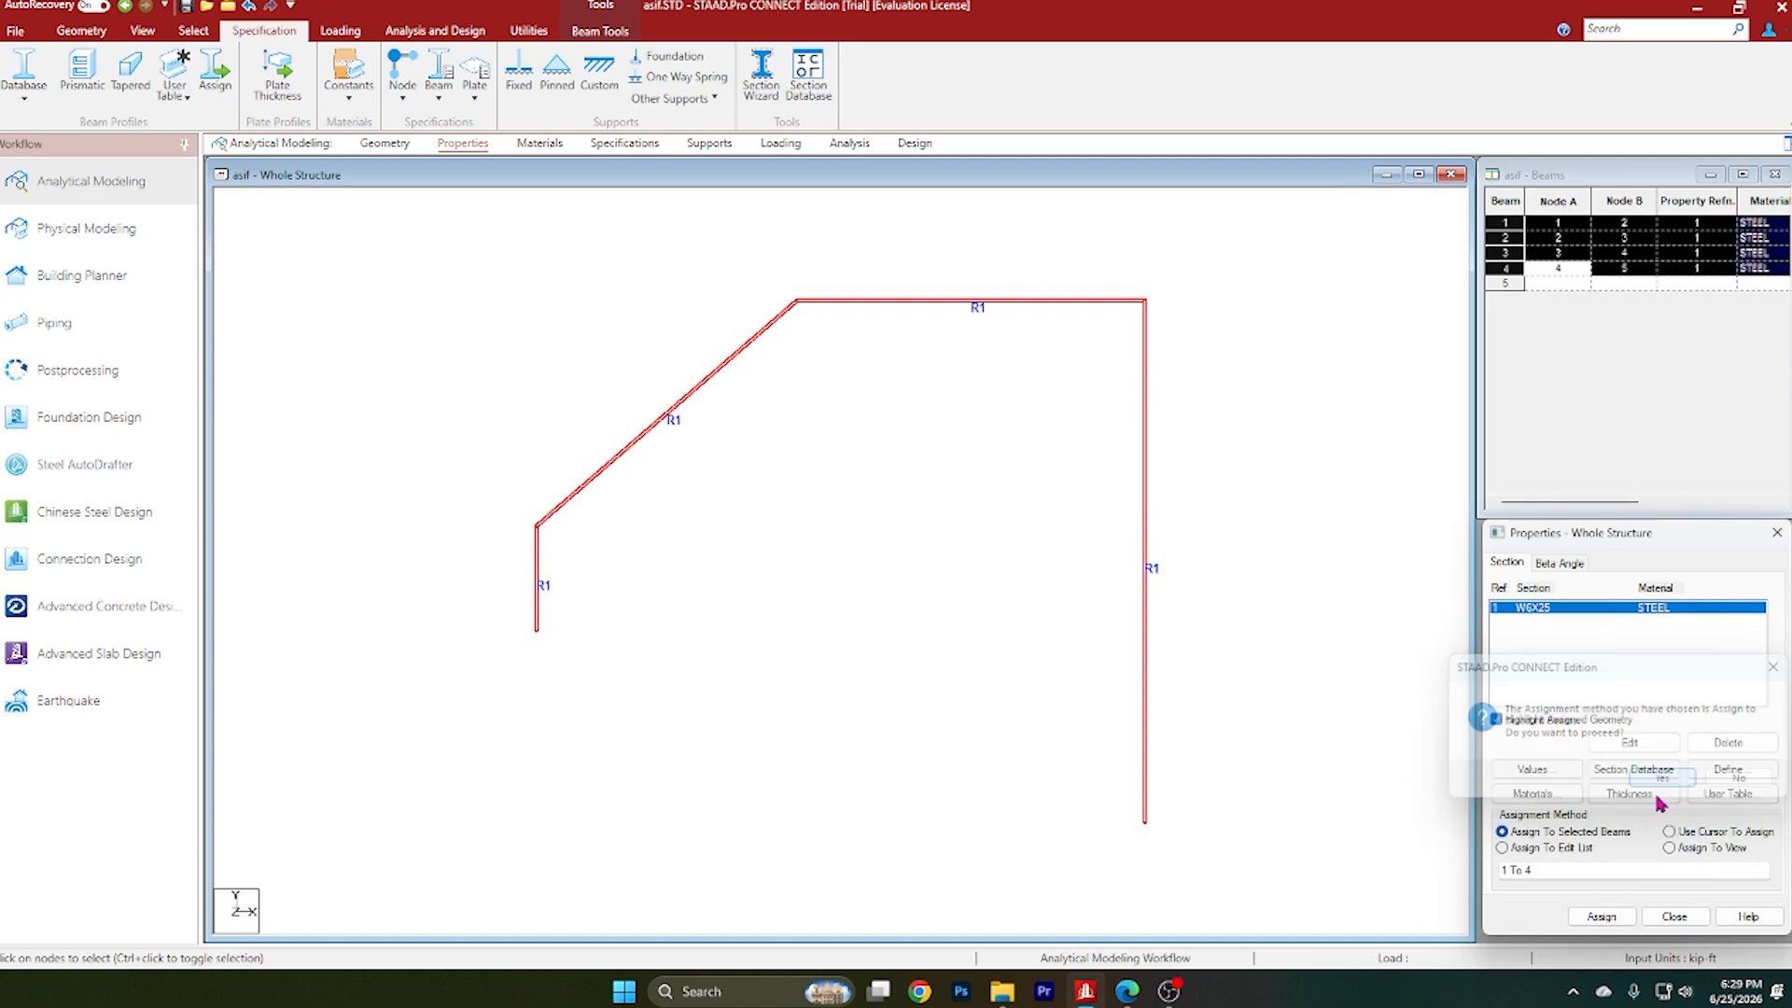
Step: Inspect the frame in a 3D rendering from different angles, then close the rendered view
right_click(833, 430)
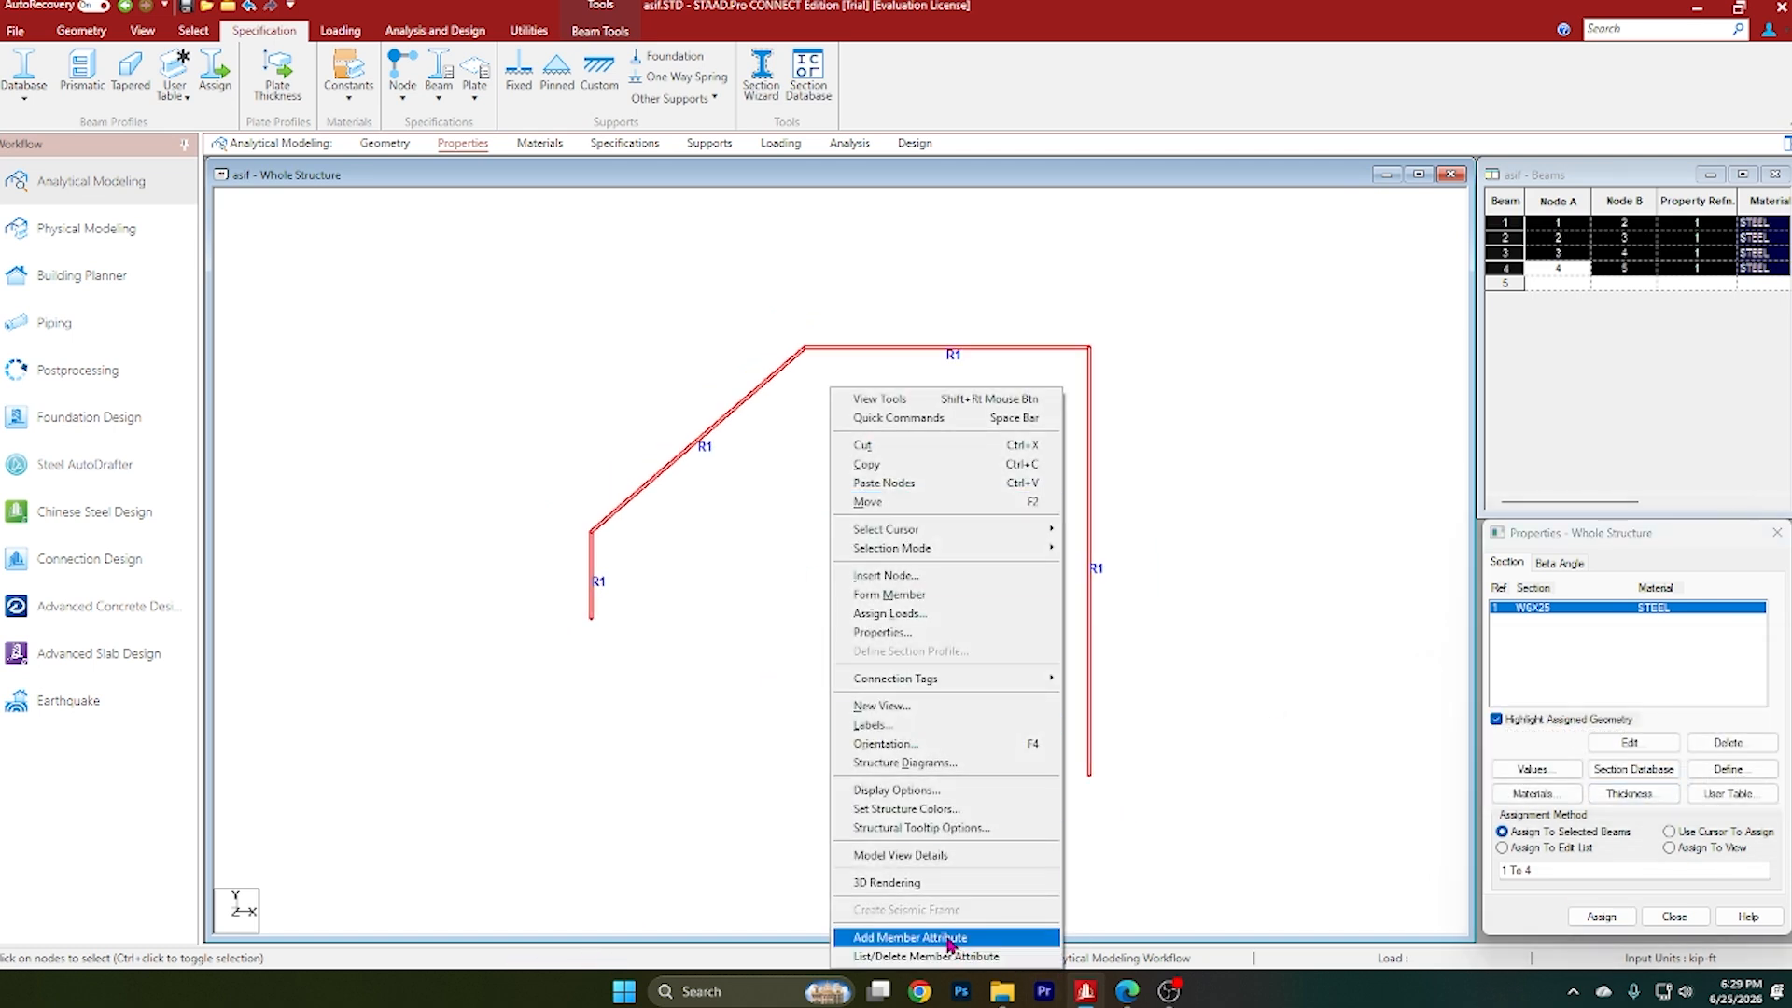
click(915, 940)
right_click(1197, 345)
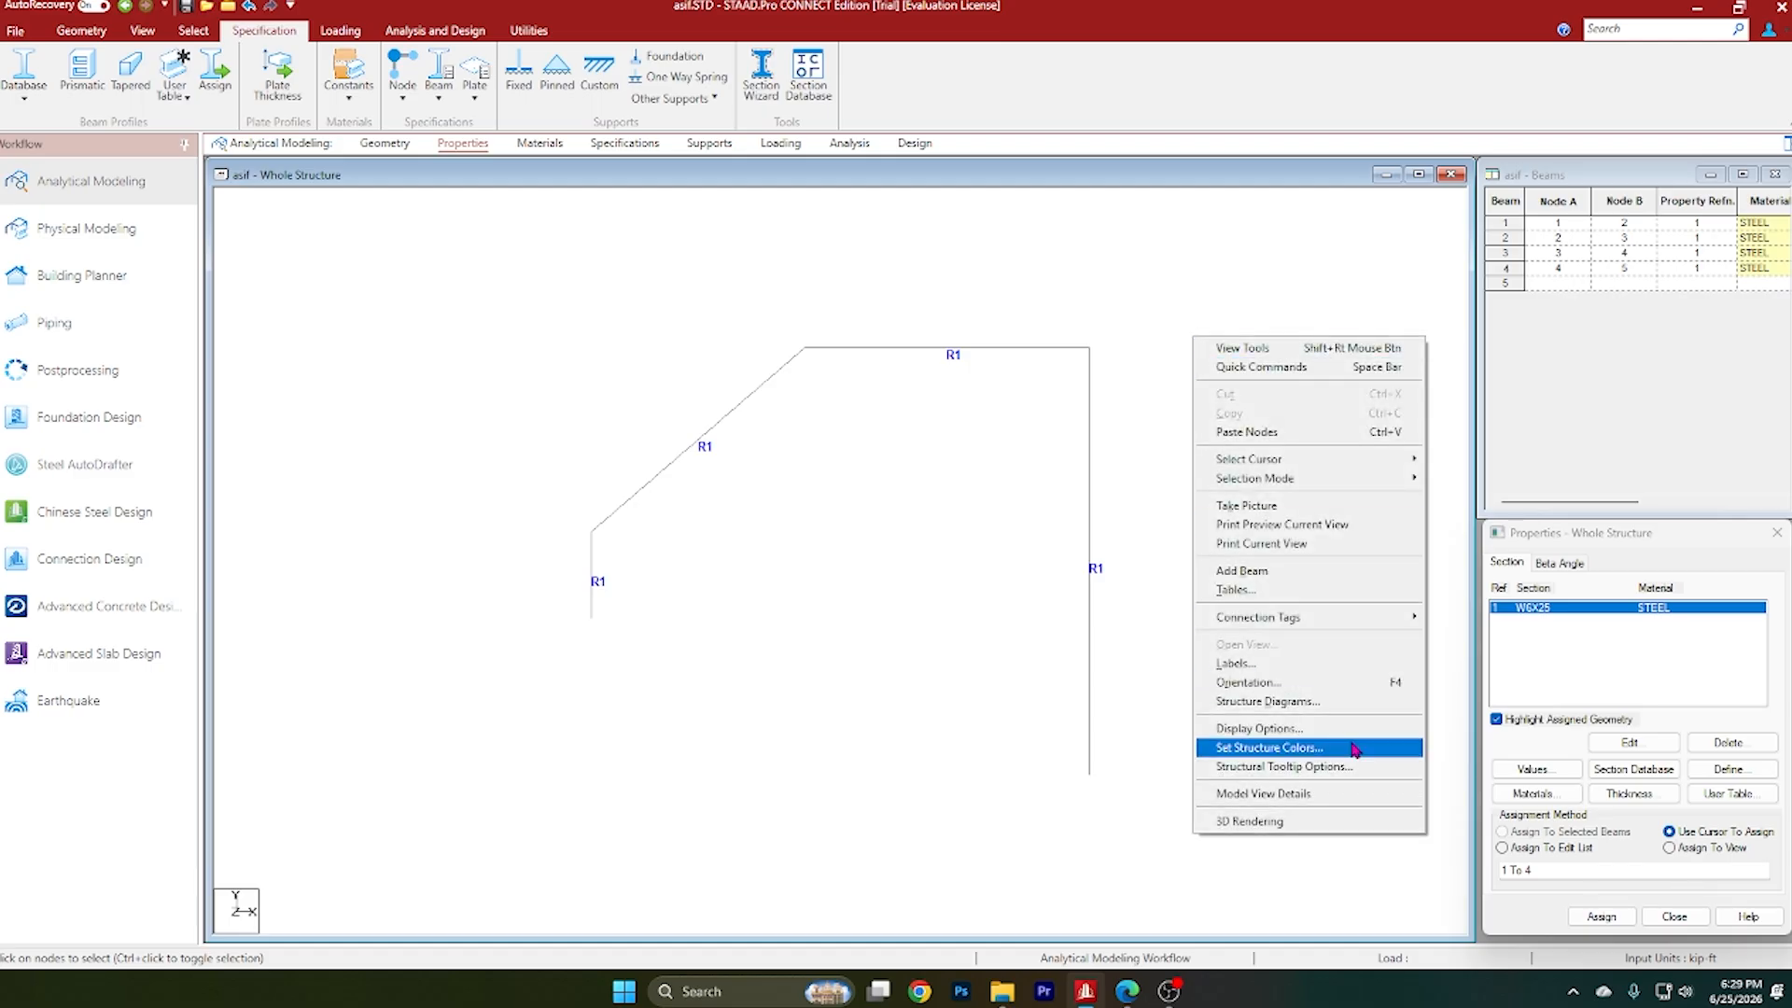
click(1318, 820)
drag(1146, 698, 1471, 597)
drag(1033, 700, 1068, 692)
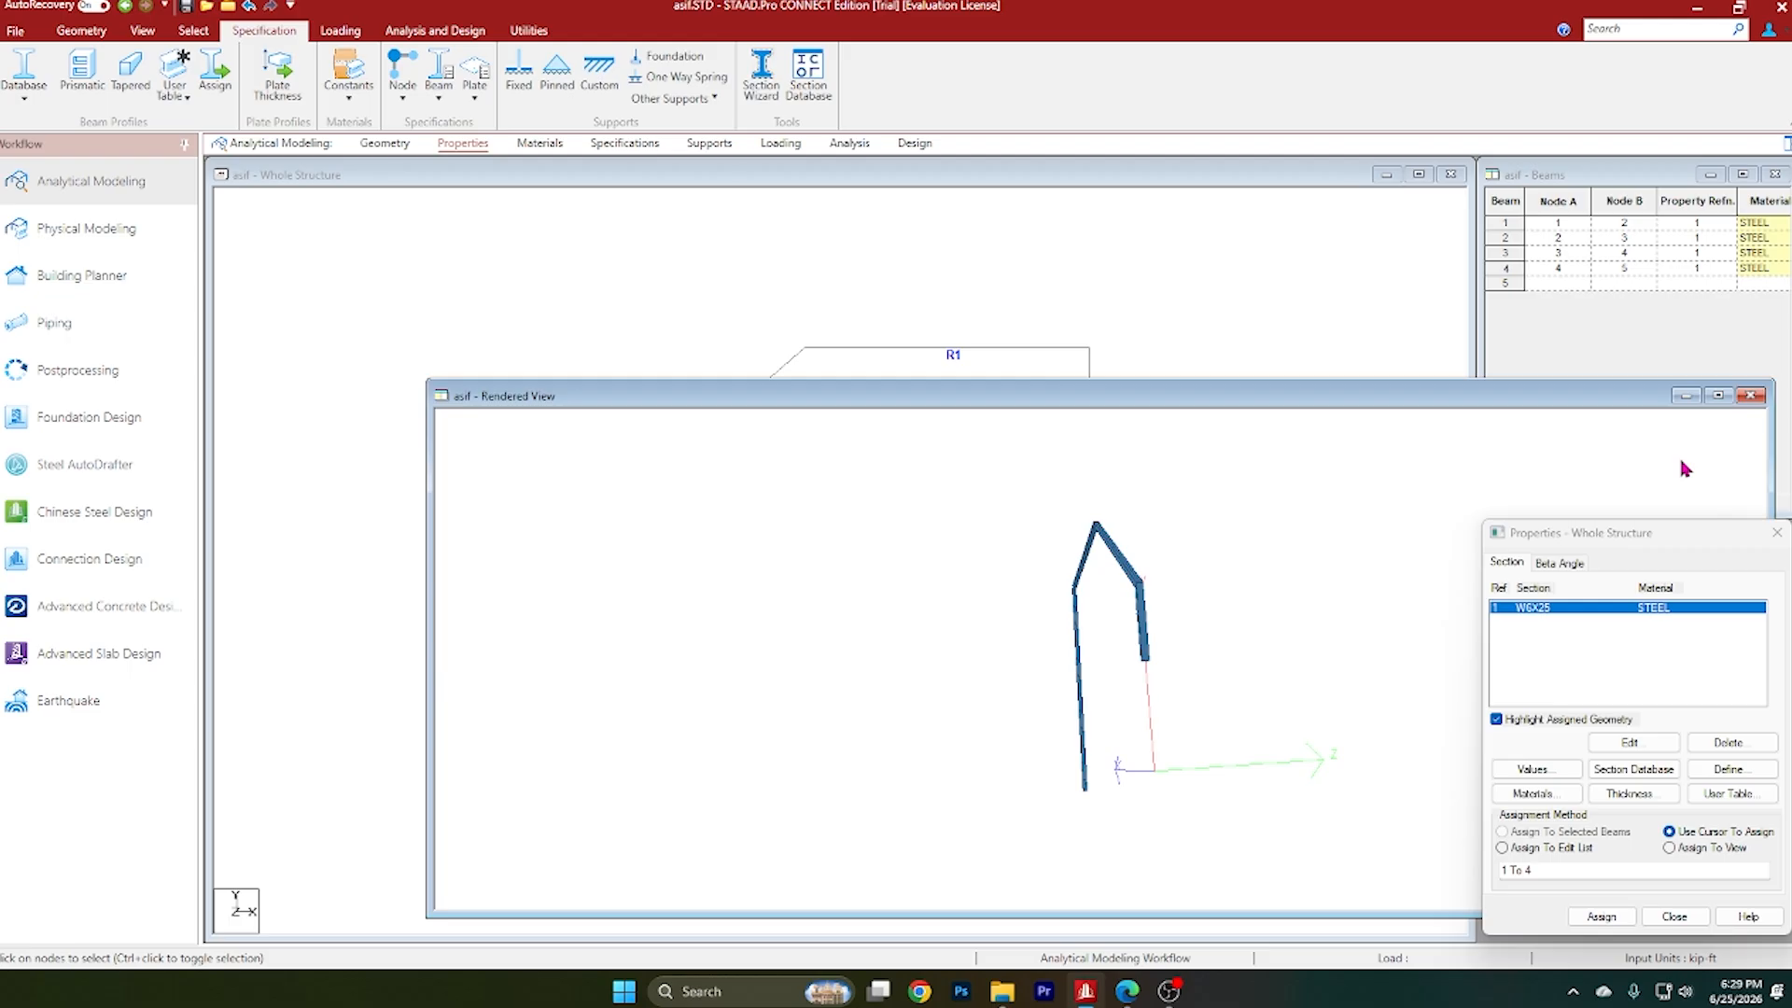
click(1752, 395)
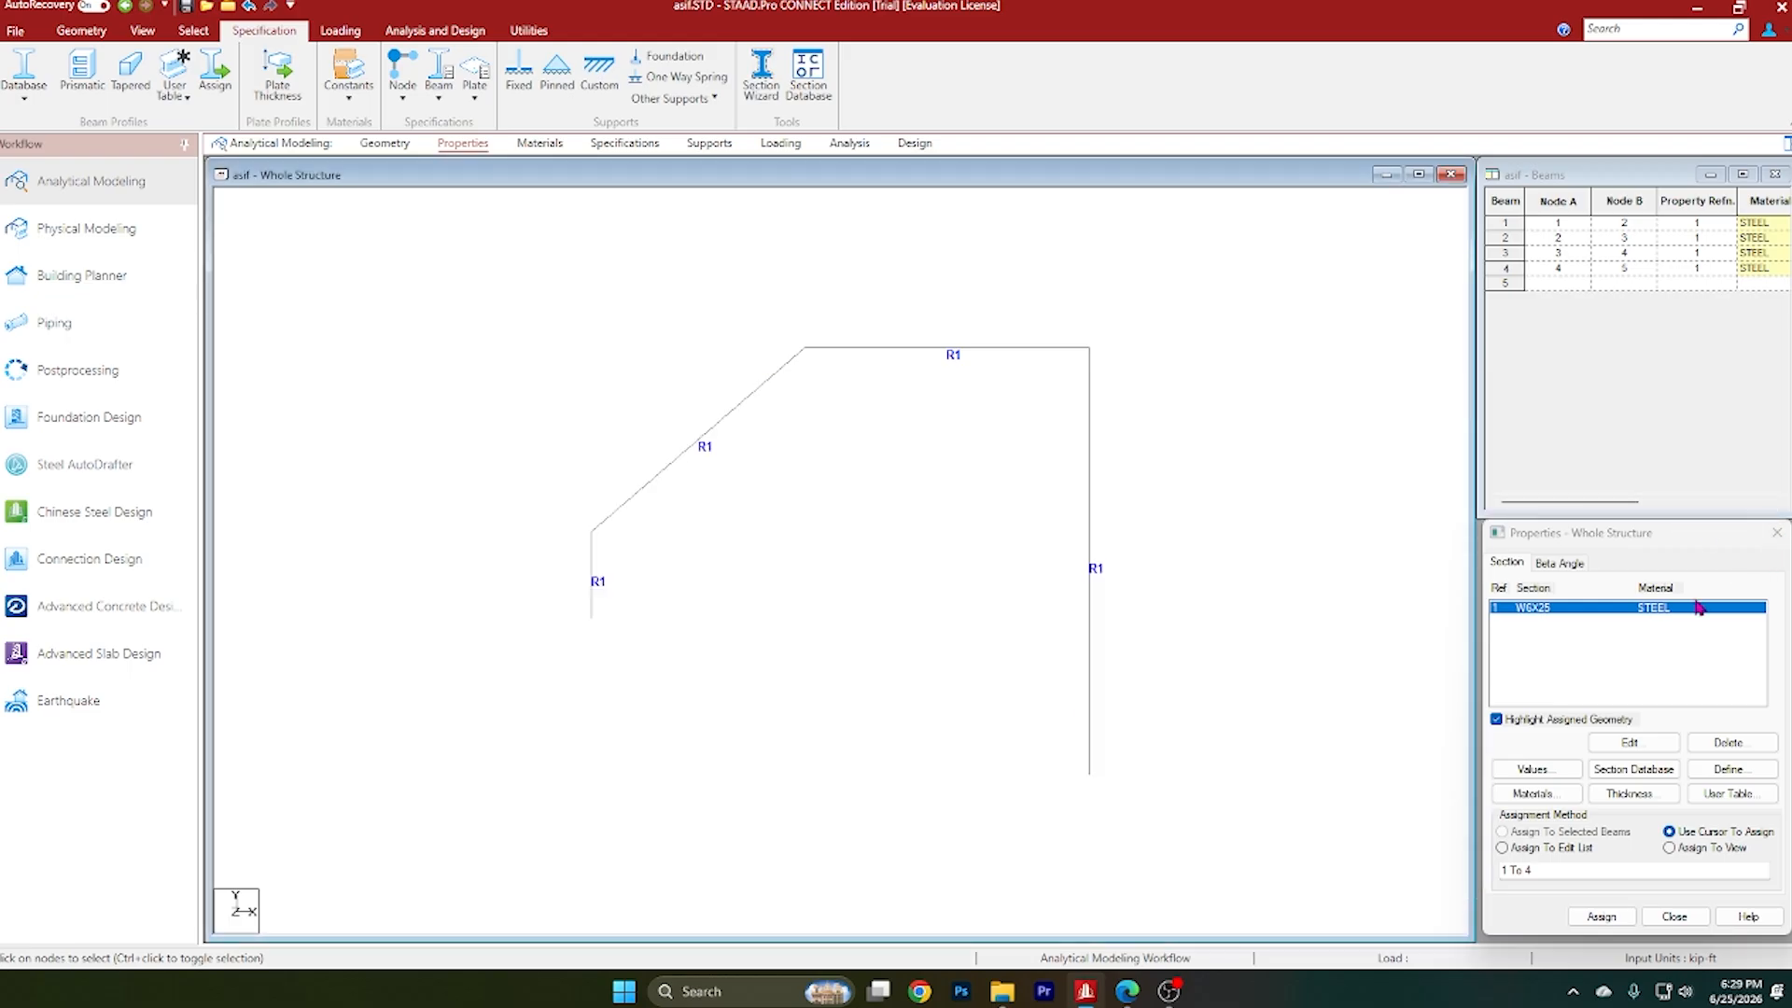
Step: Close the section properties, check the support types in the problem sheet and create a fixed support
click(1671, 917)
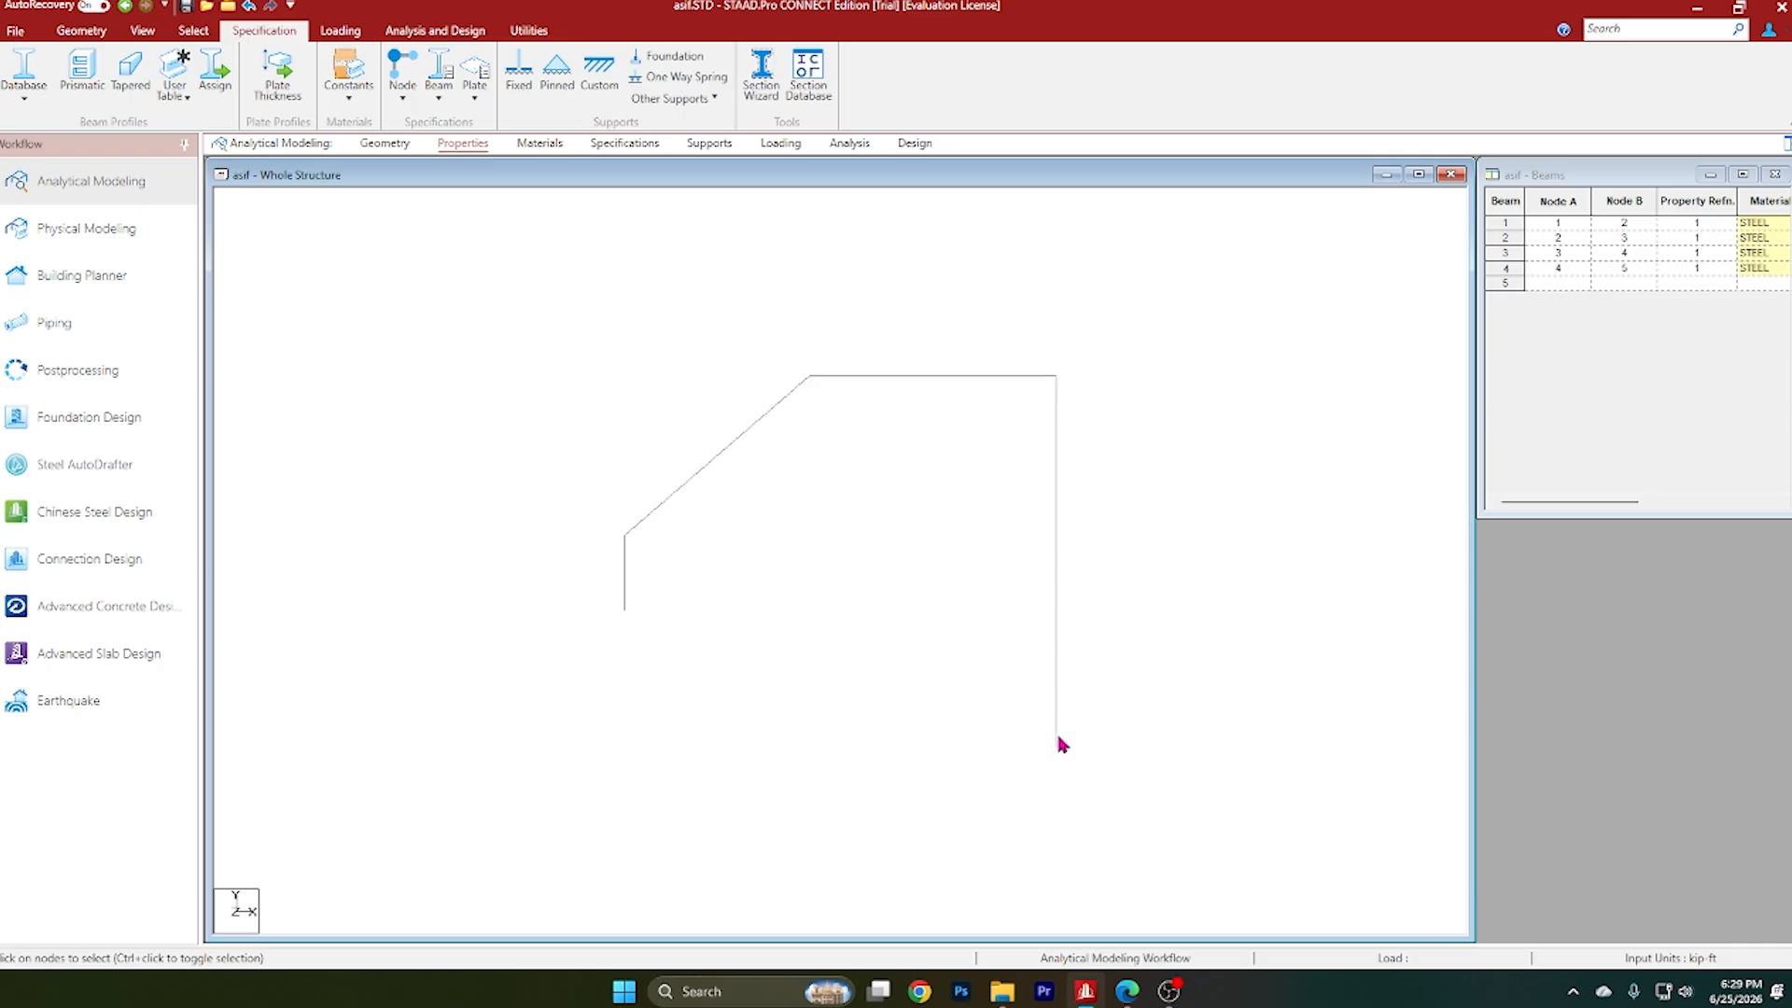
click(1127, 991)
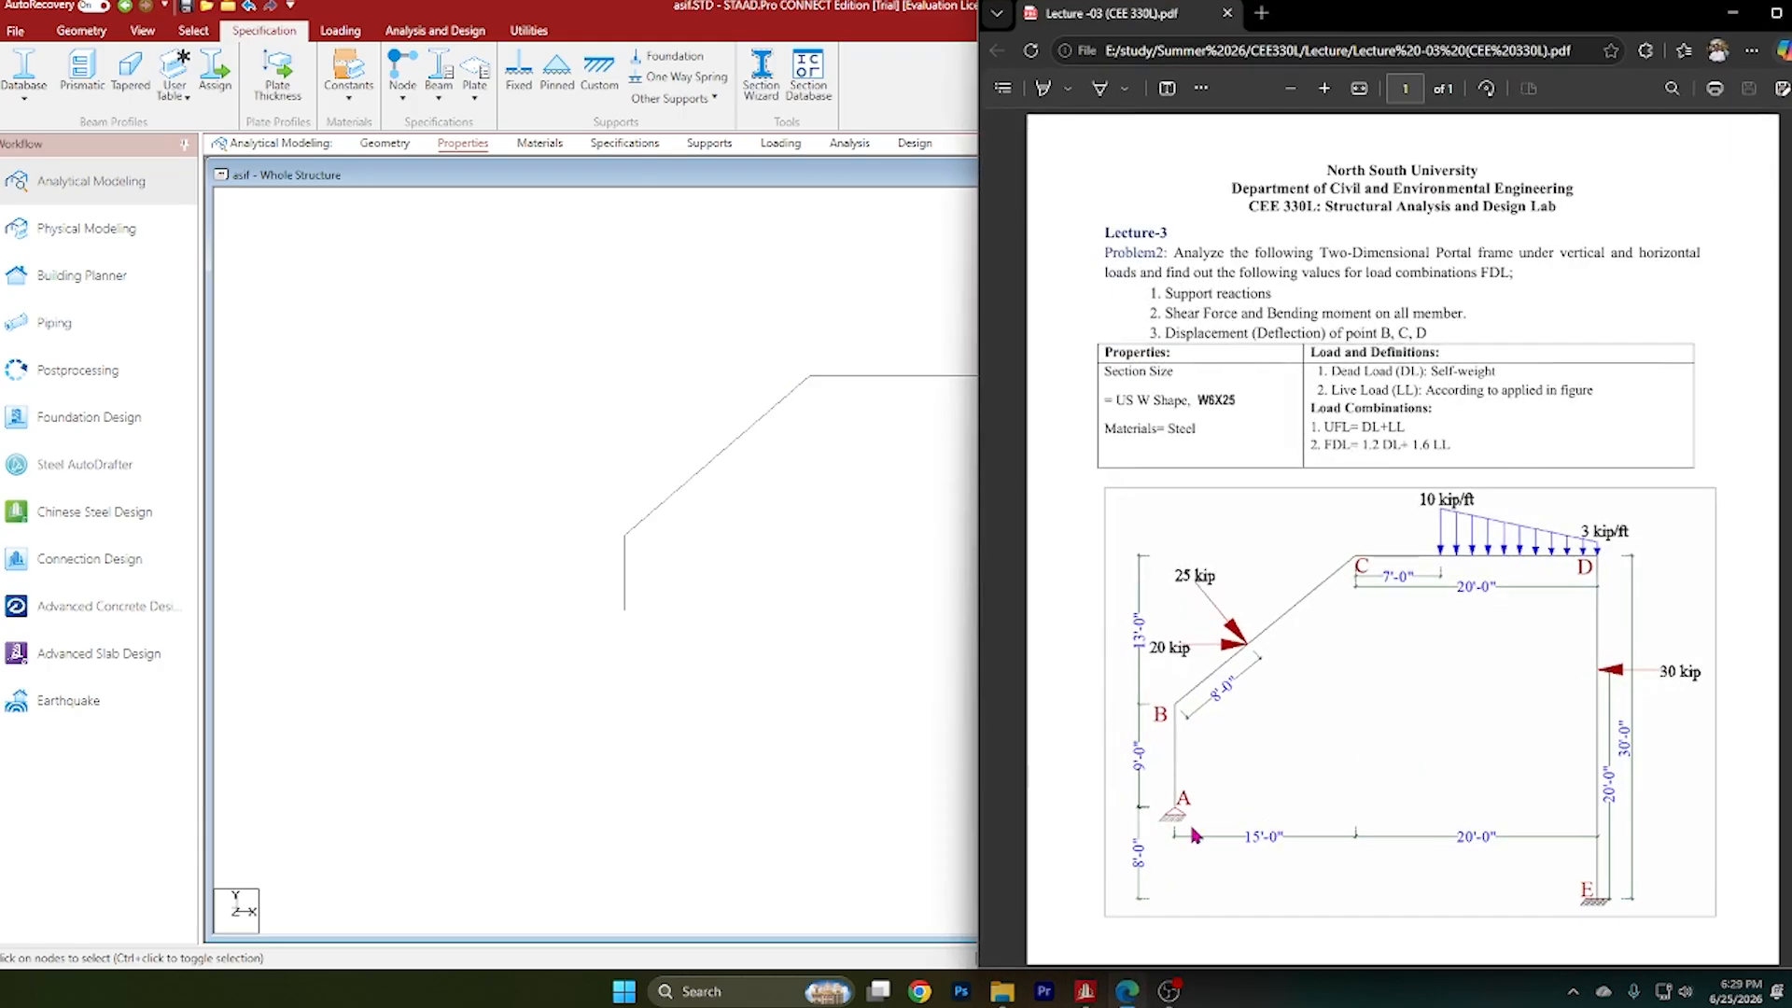
click(1731, 21)
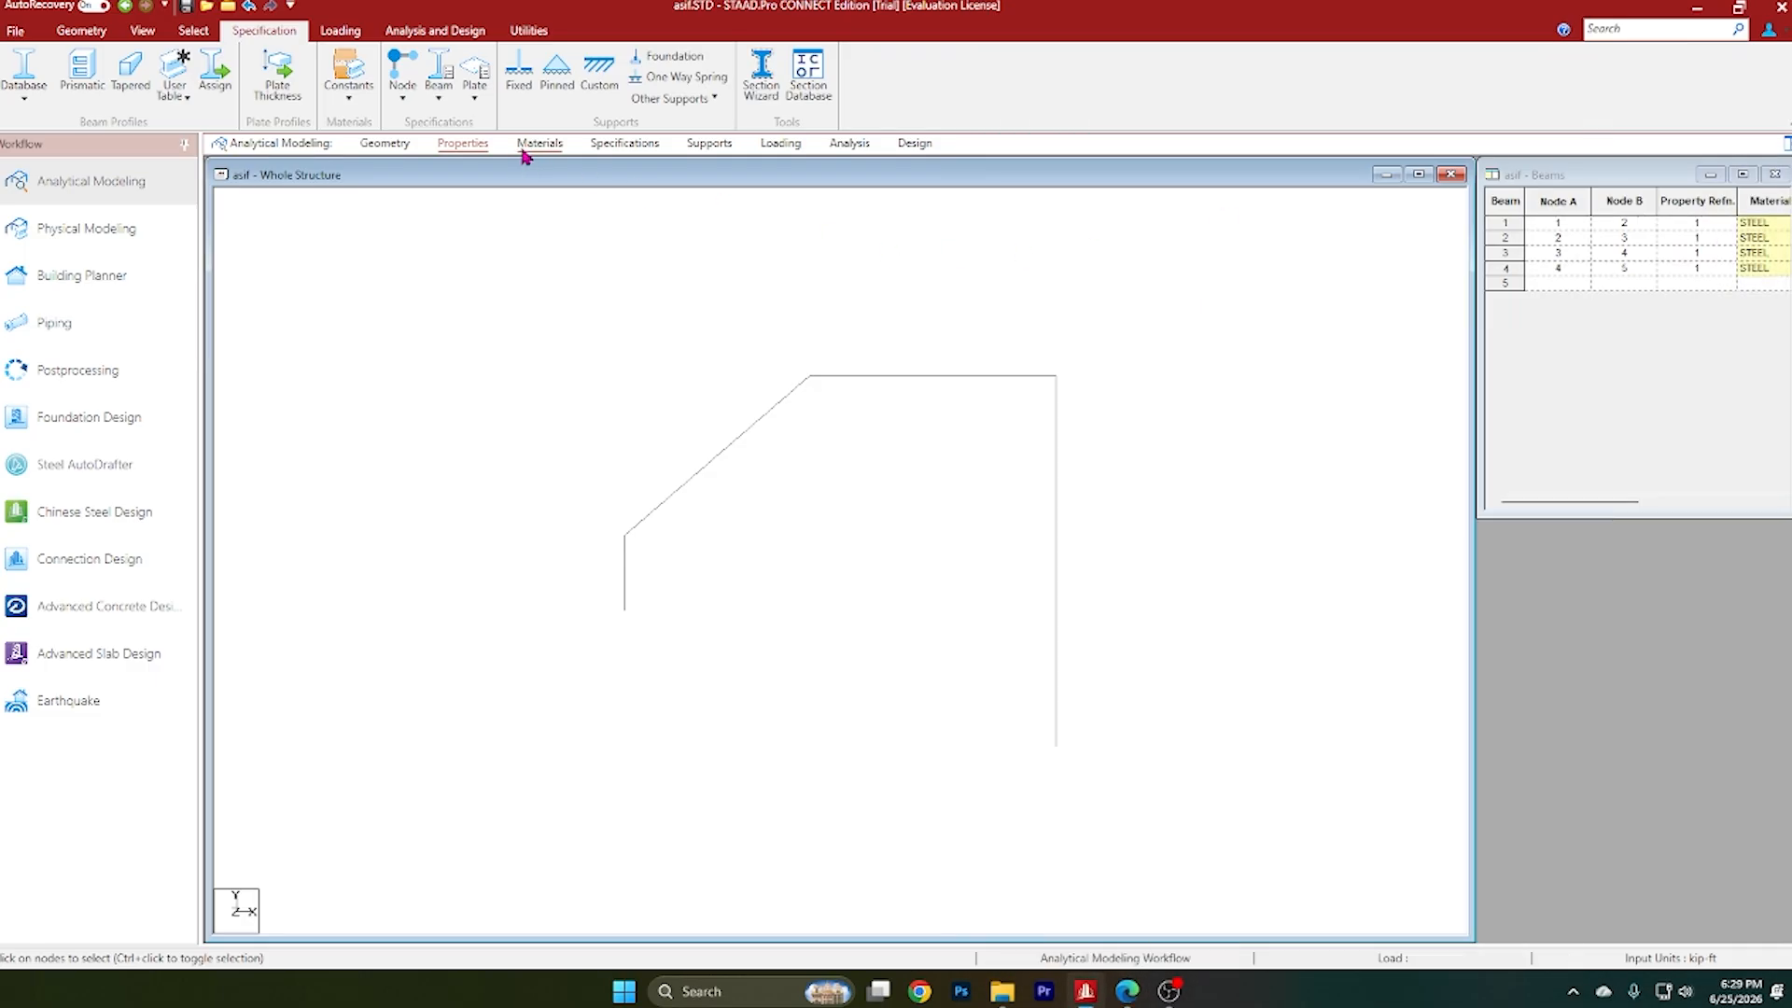
click(703, 147)
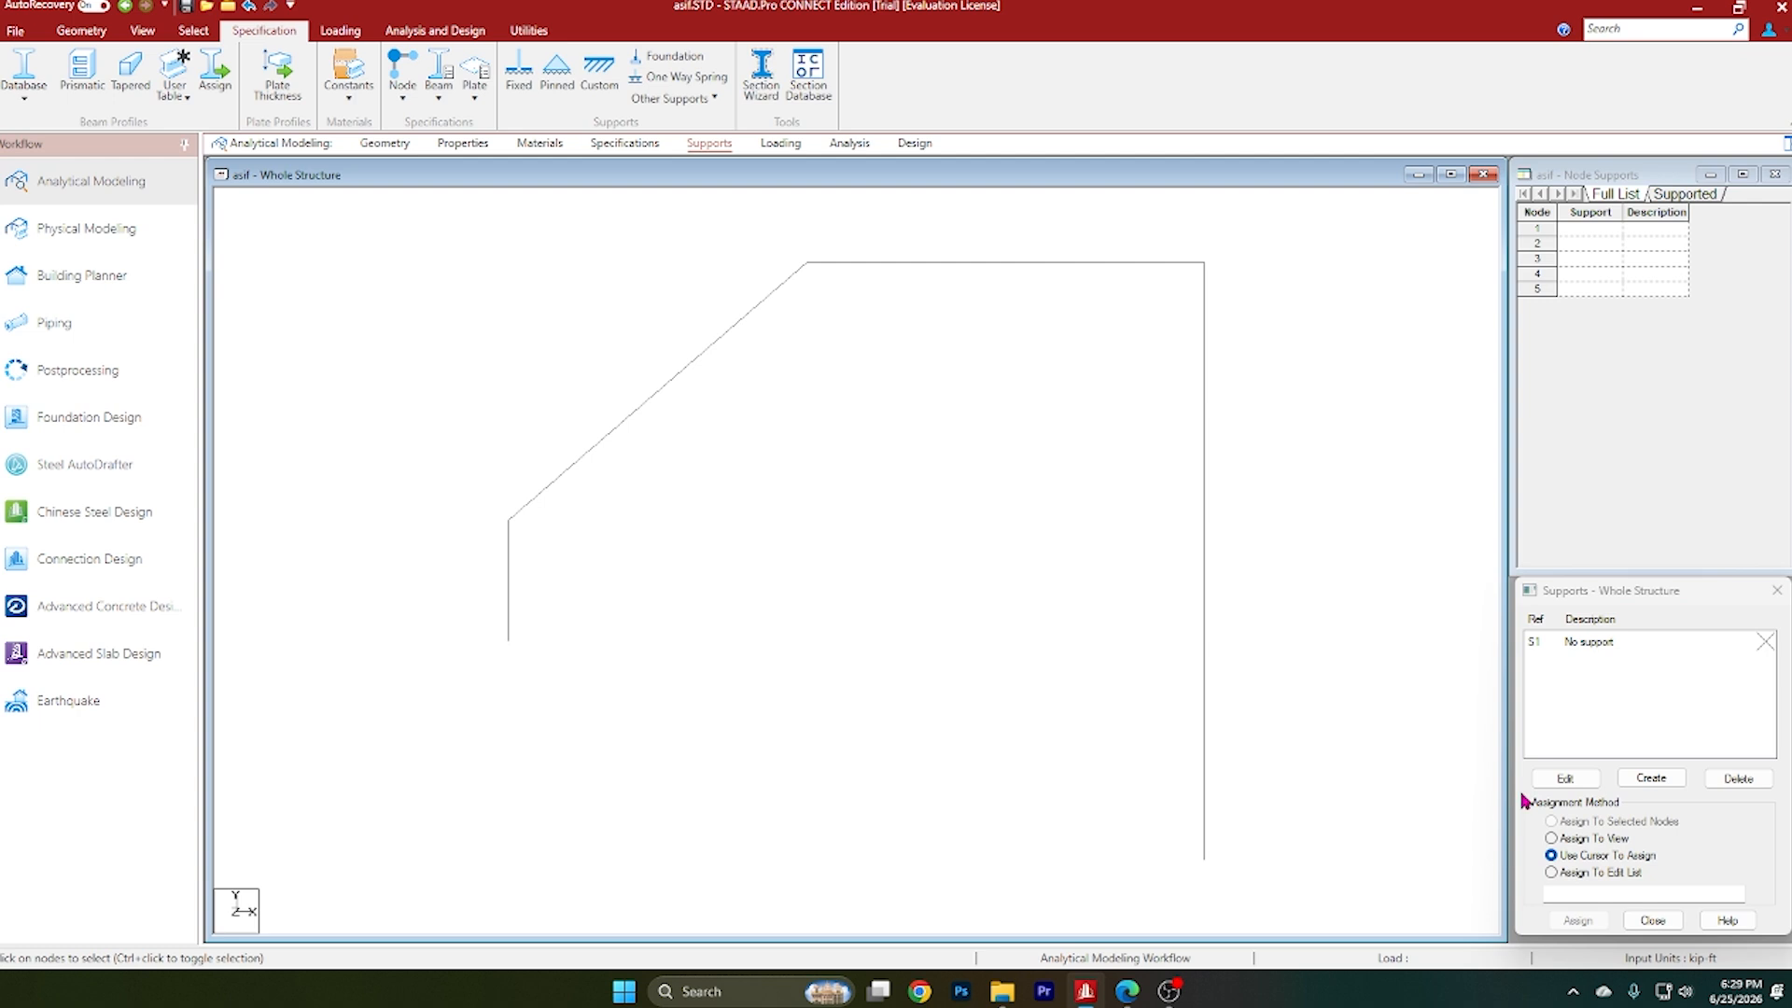
click(1654, 779)
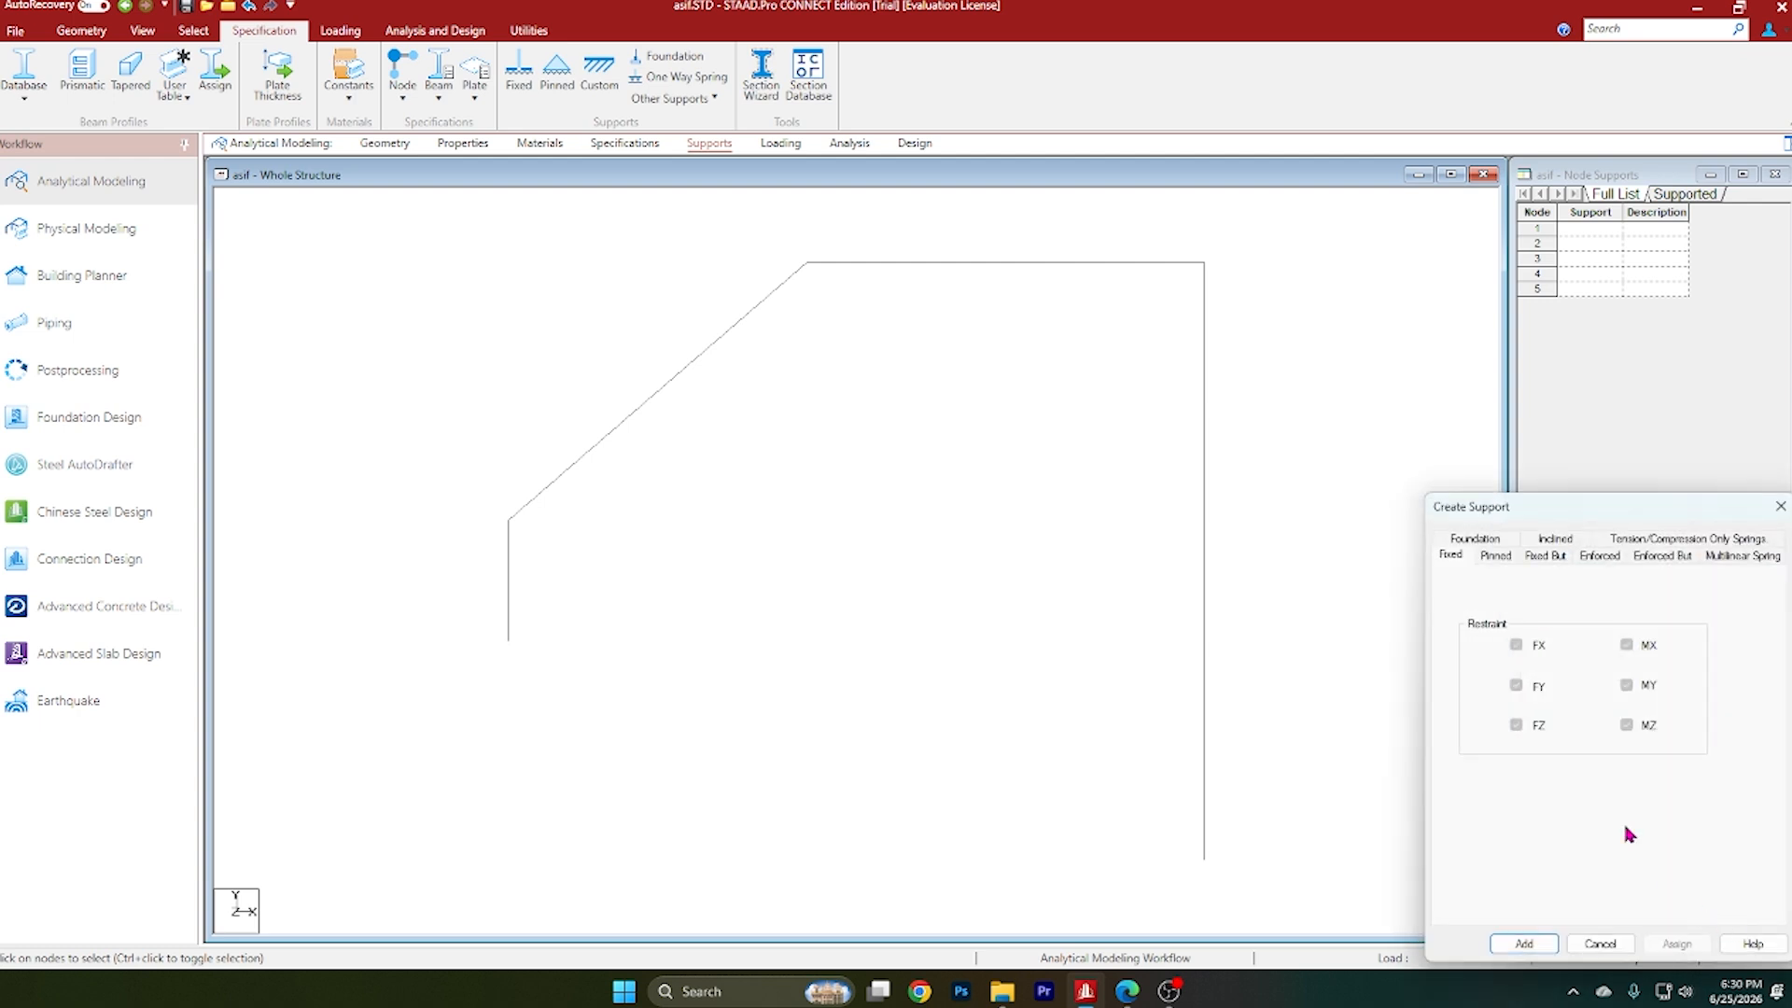
click(1127, 991)
click(1127, 991)
click(1525, 944)
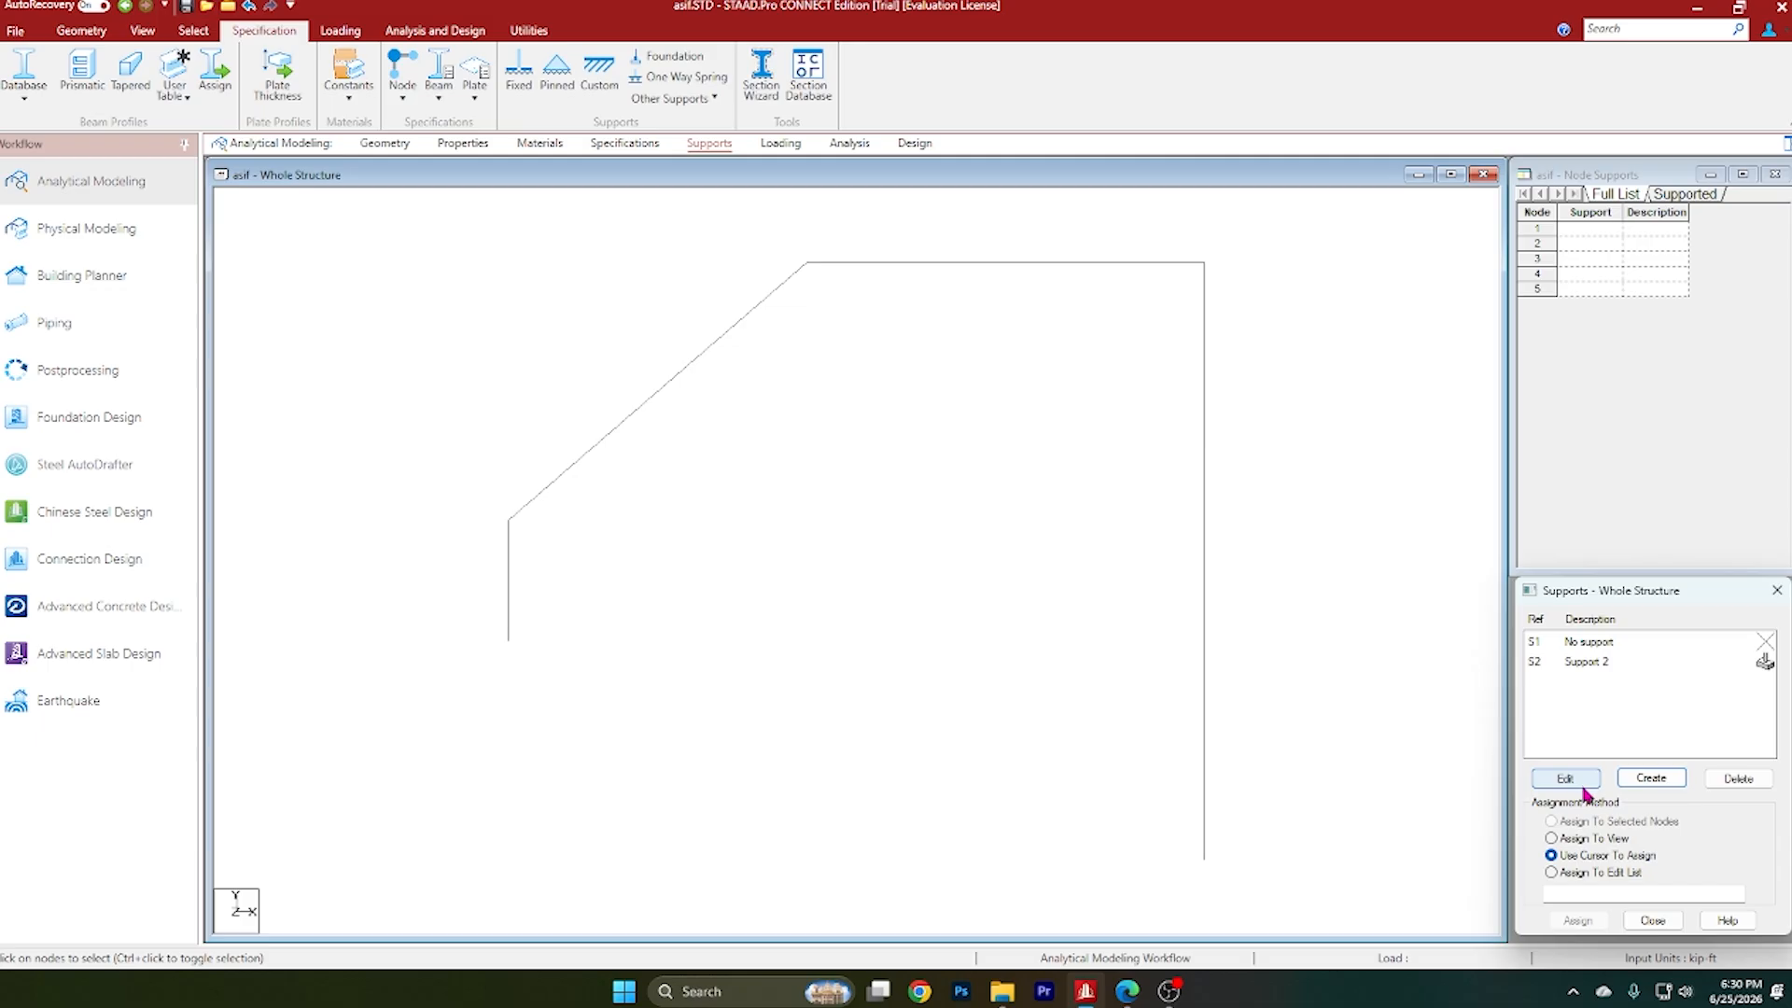
Step: Create a pinned support with the FX, FY and FZ restraints
click(1651, 778)
click(1513, 561)
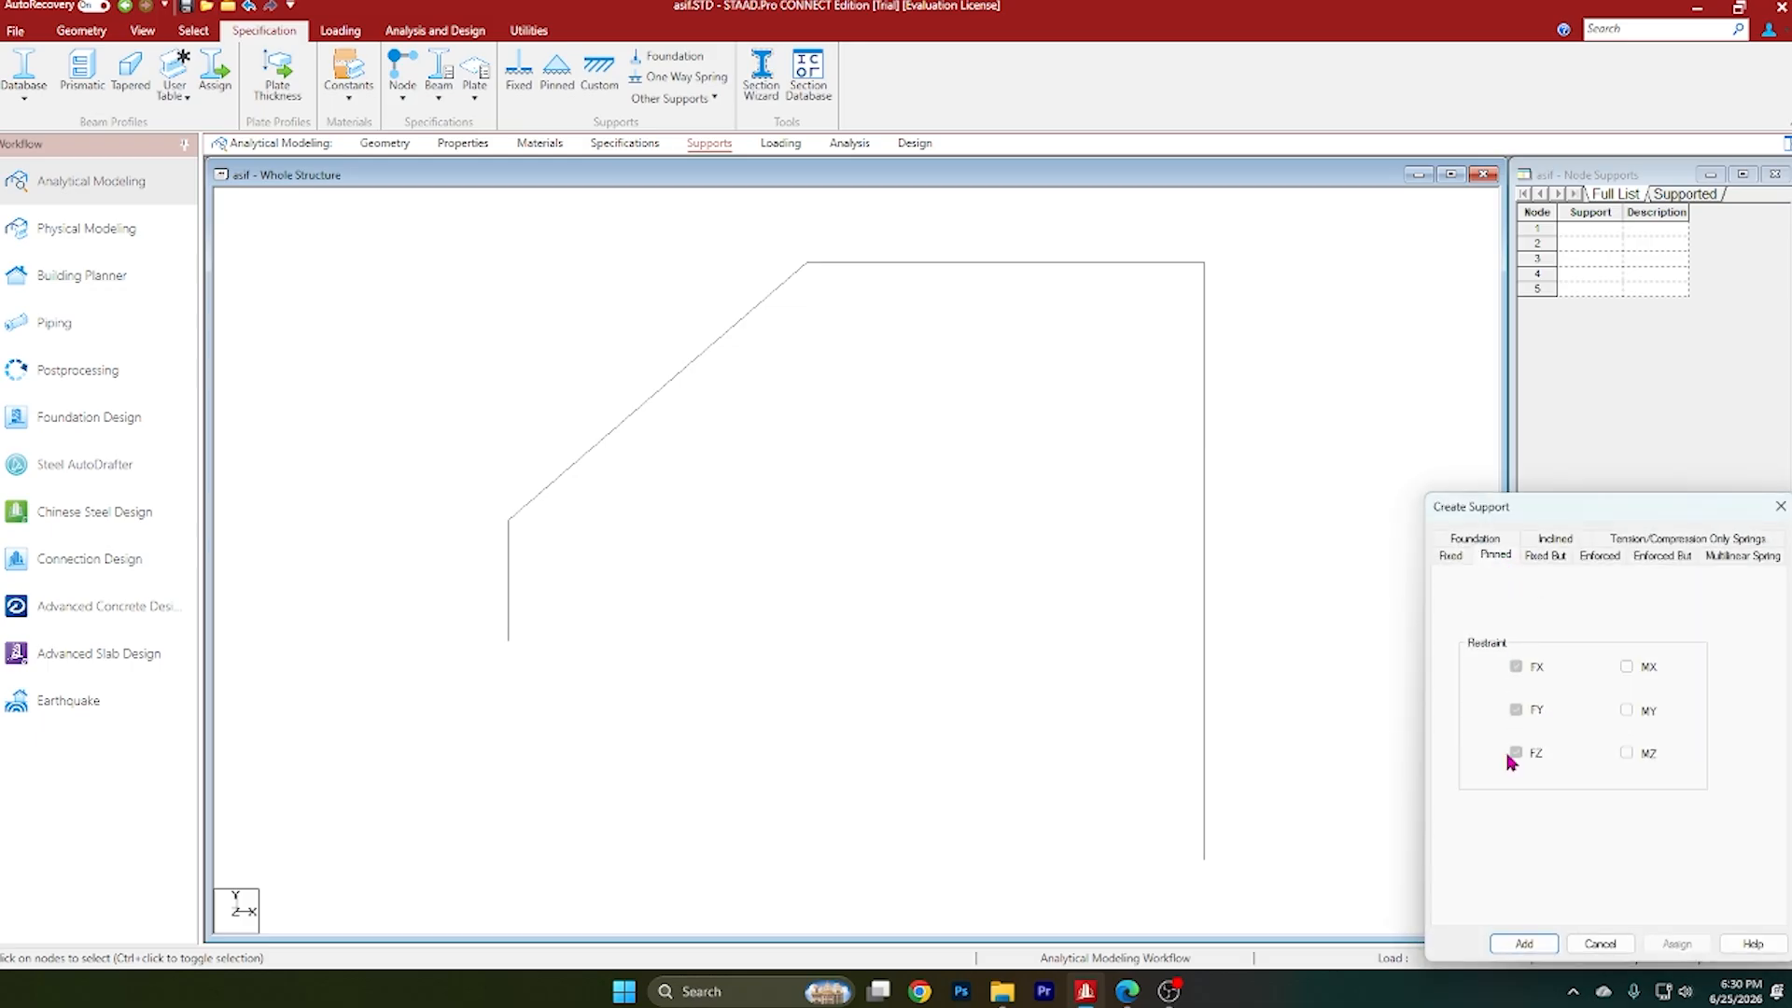
click(1525, 943)
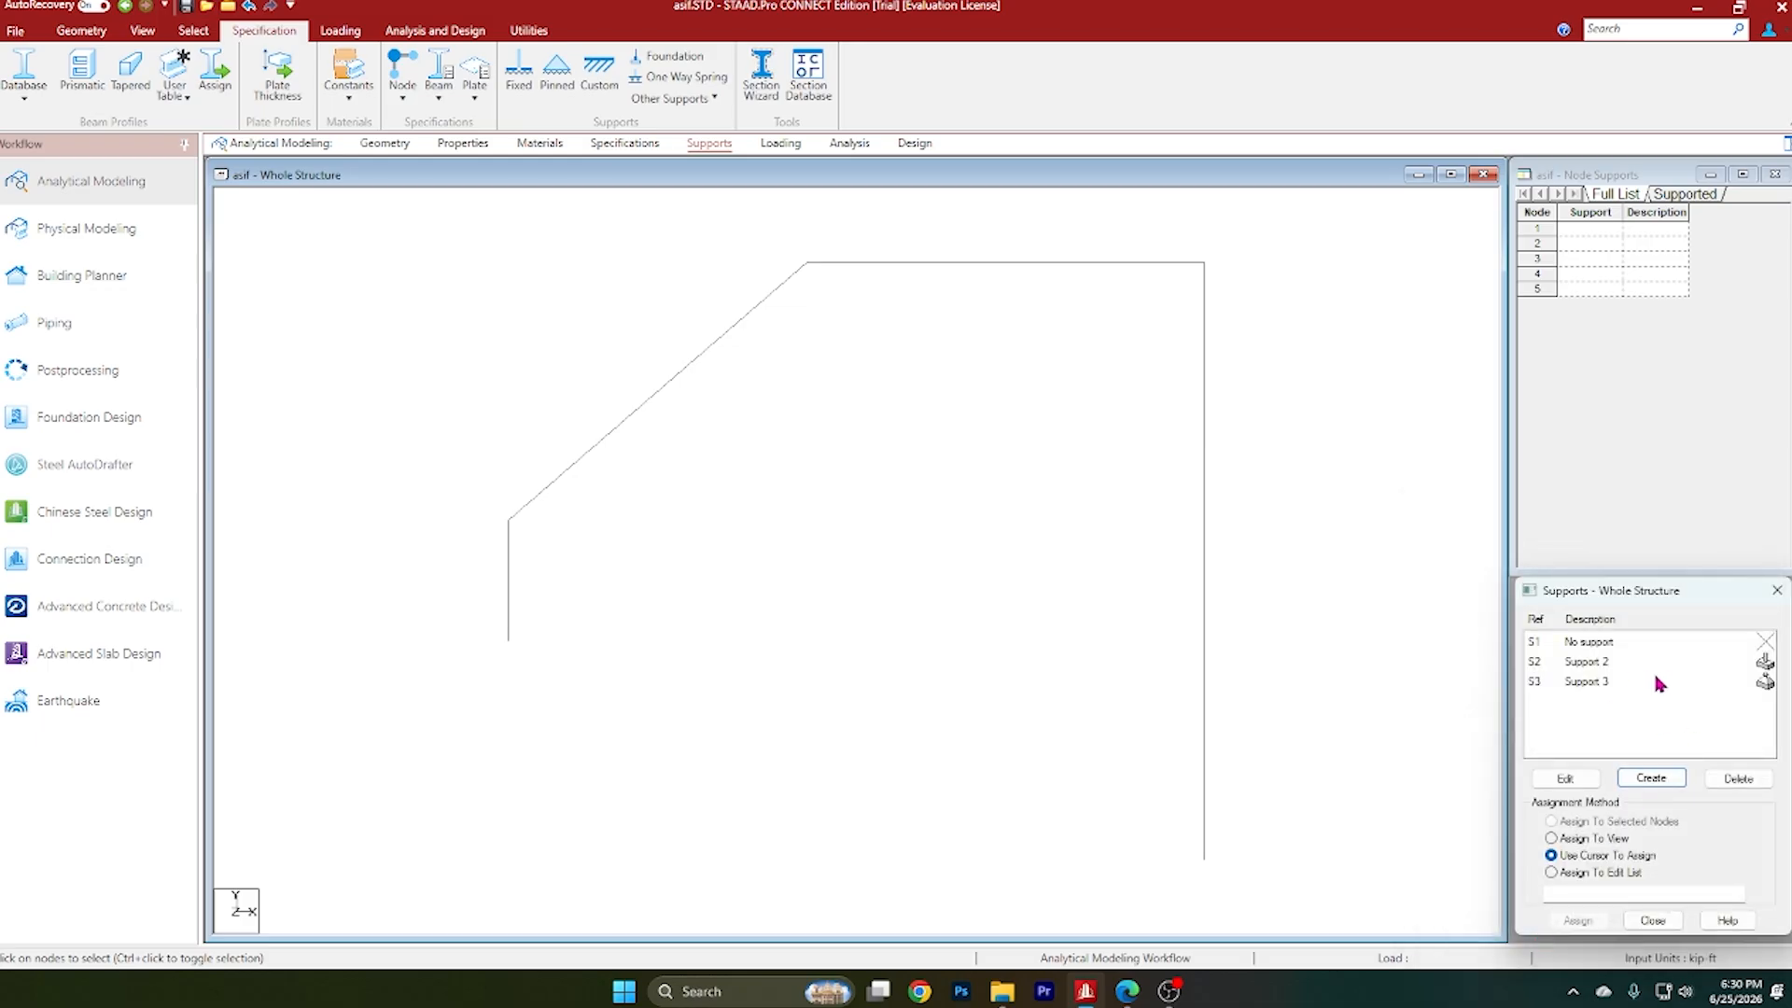
click(1605, 665)
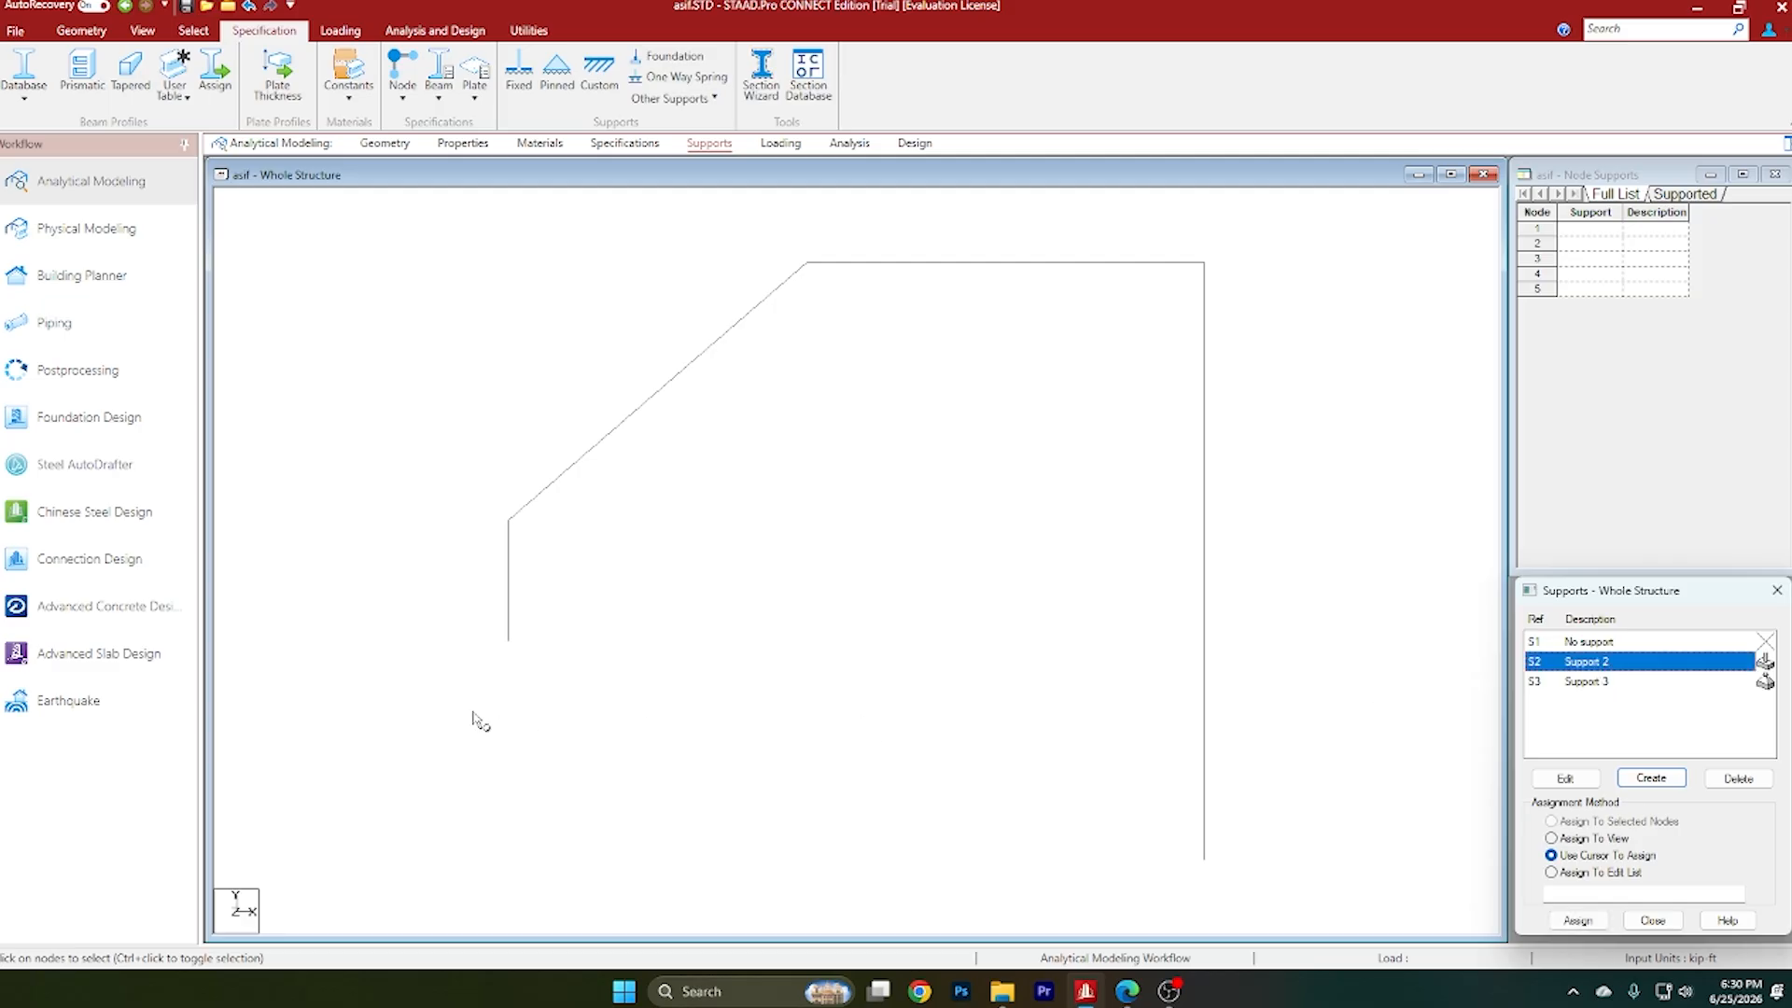
click(508, 642)
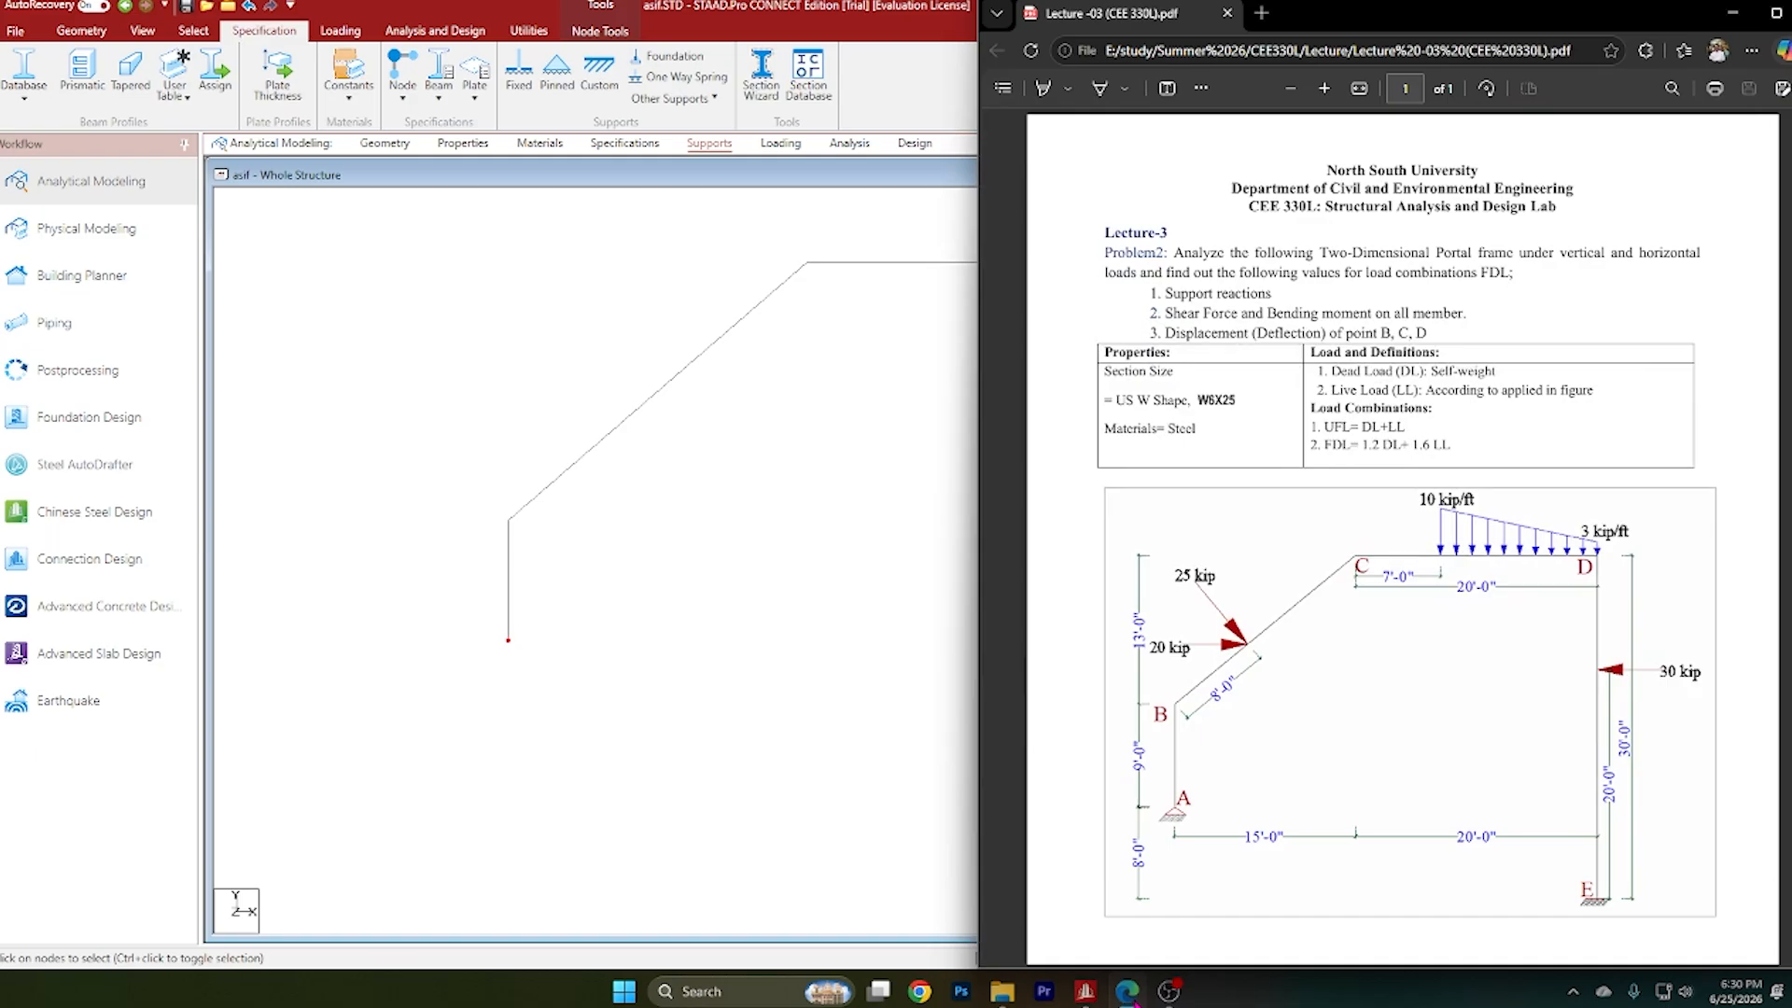
click(1128, 991)
Step: Assign the pinned support to the selected node at point A, the base of the short column
click(1612, 685)
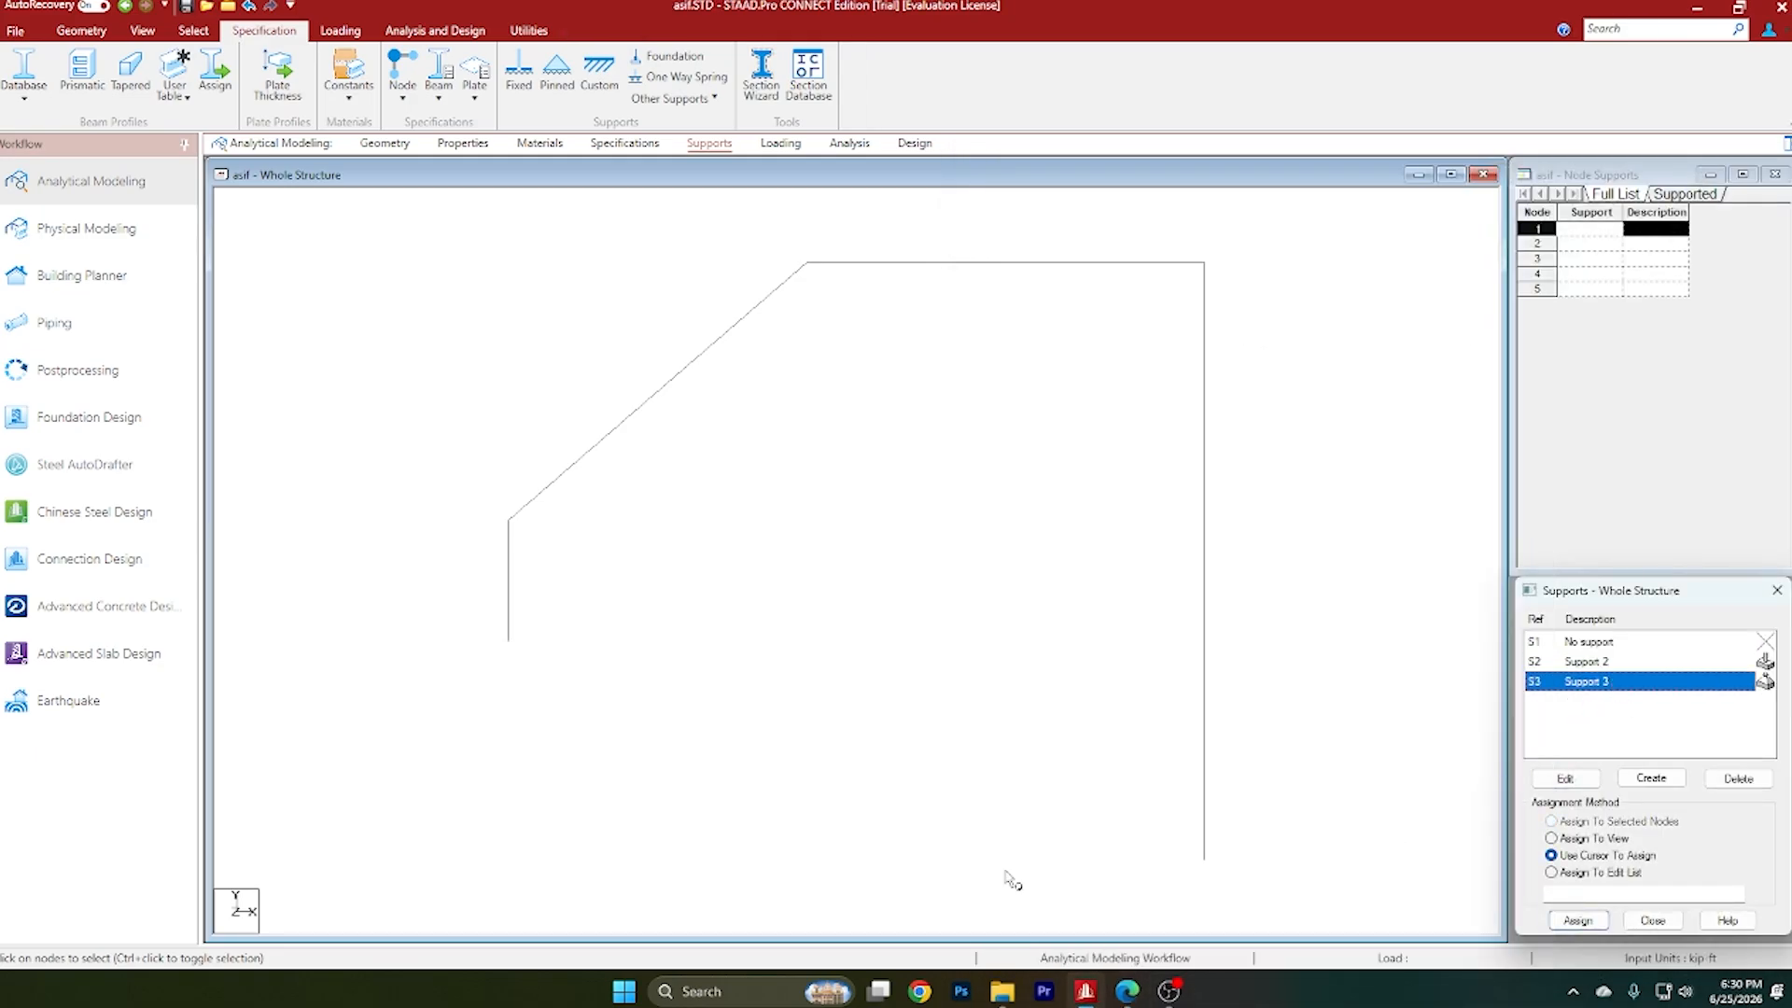
click(508, 641)
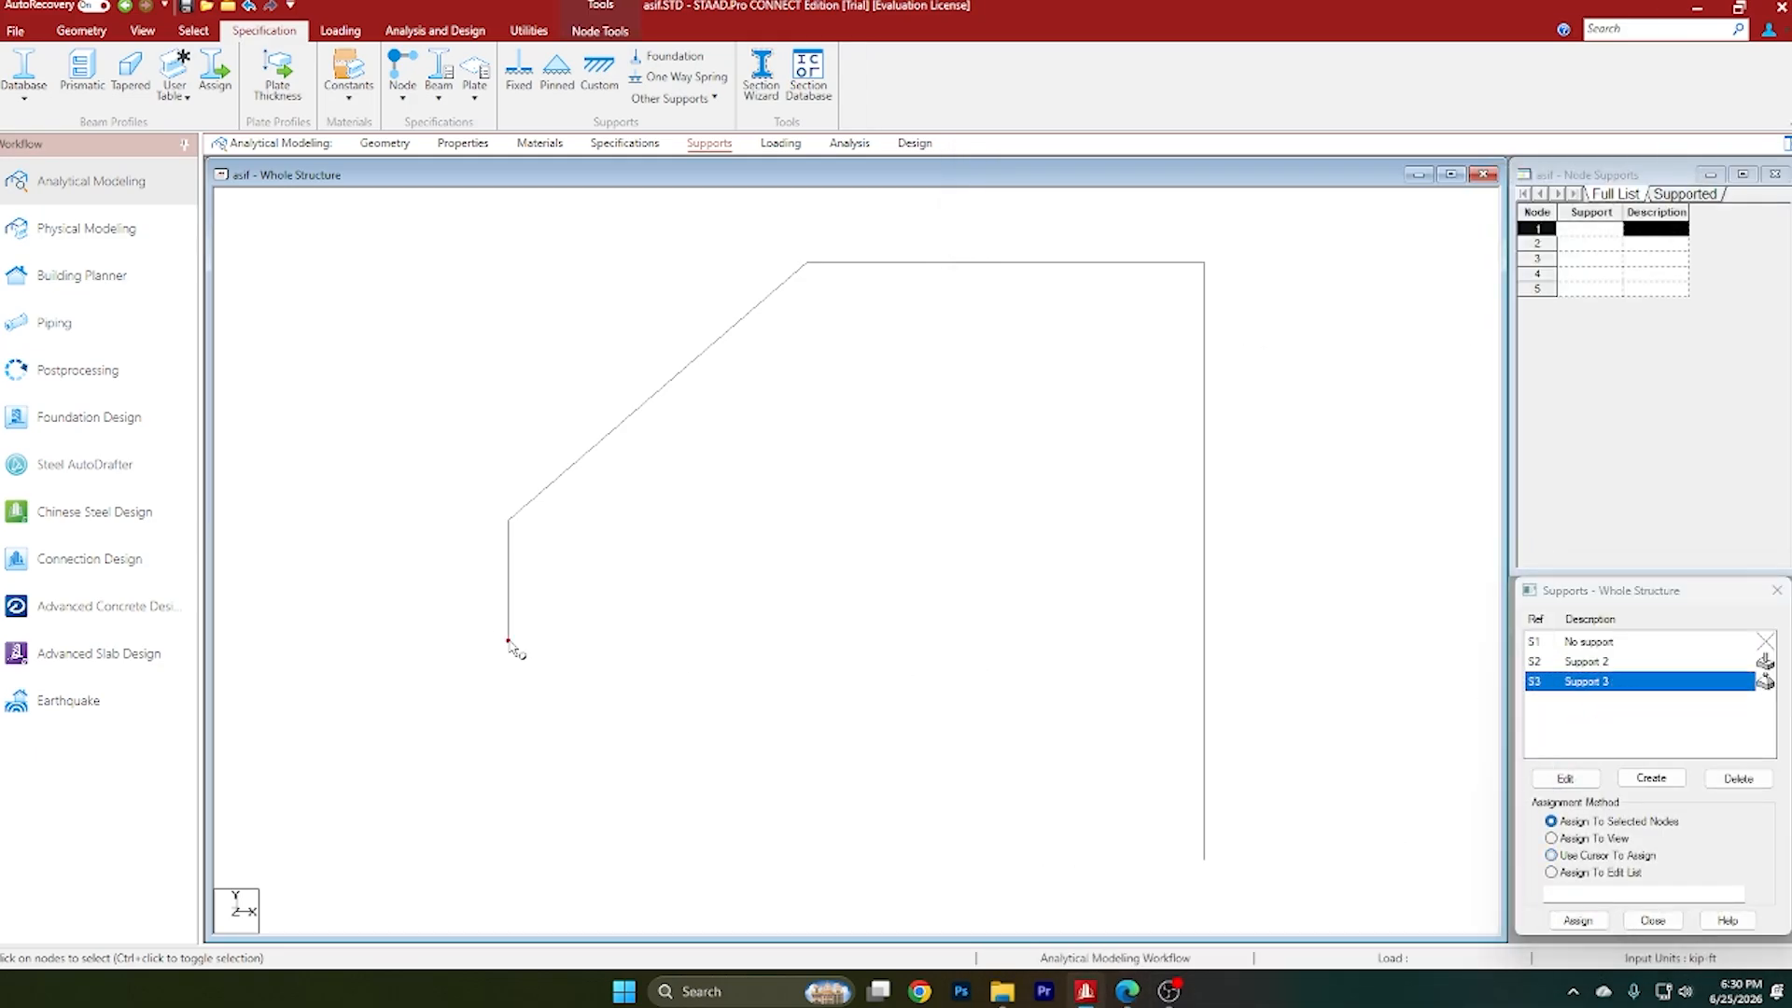
click(1631, 823)
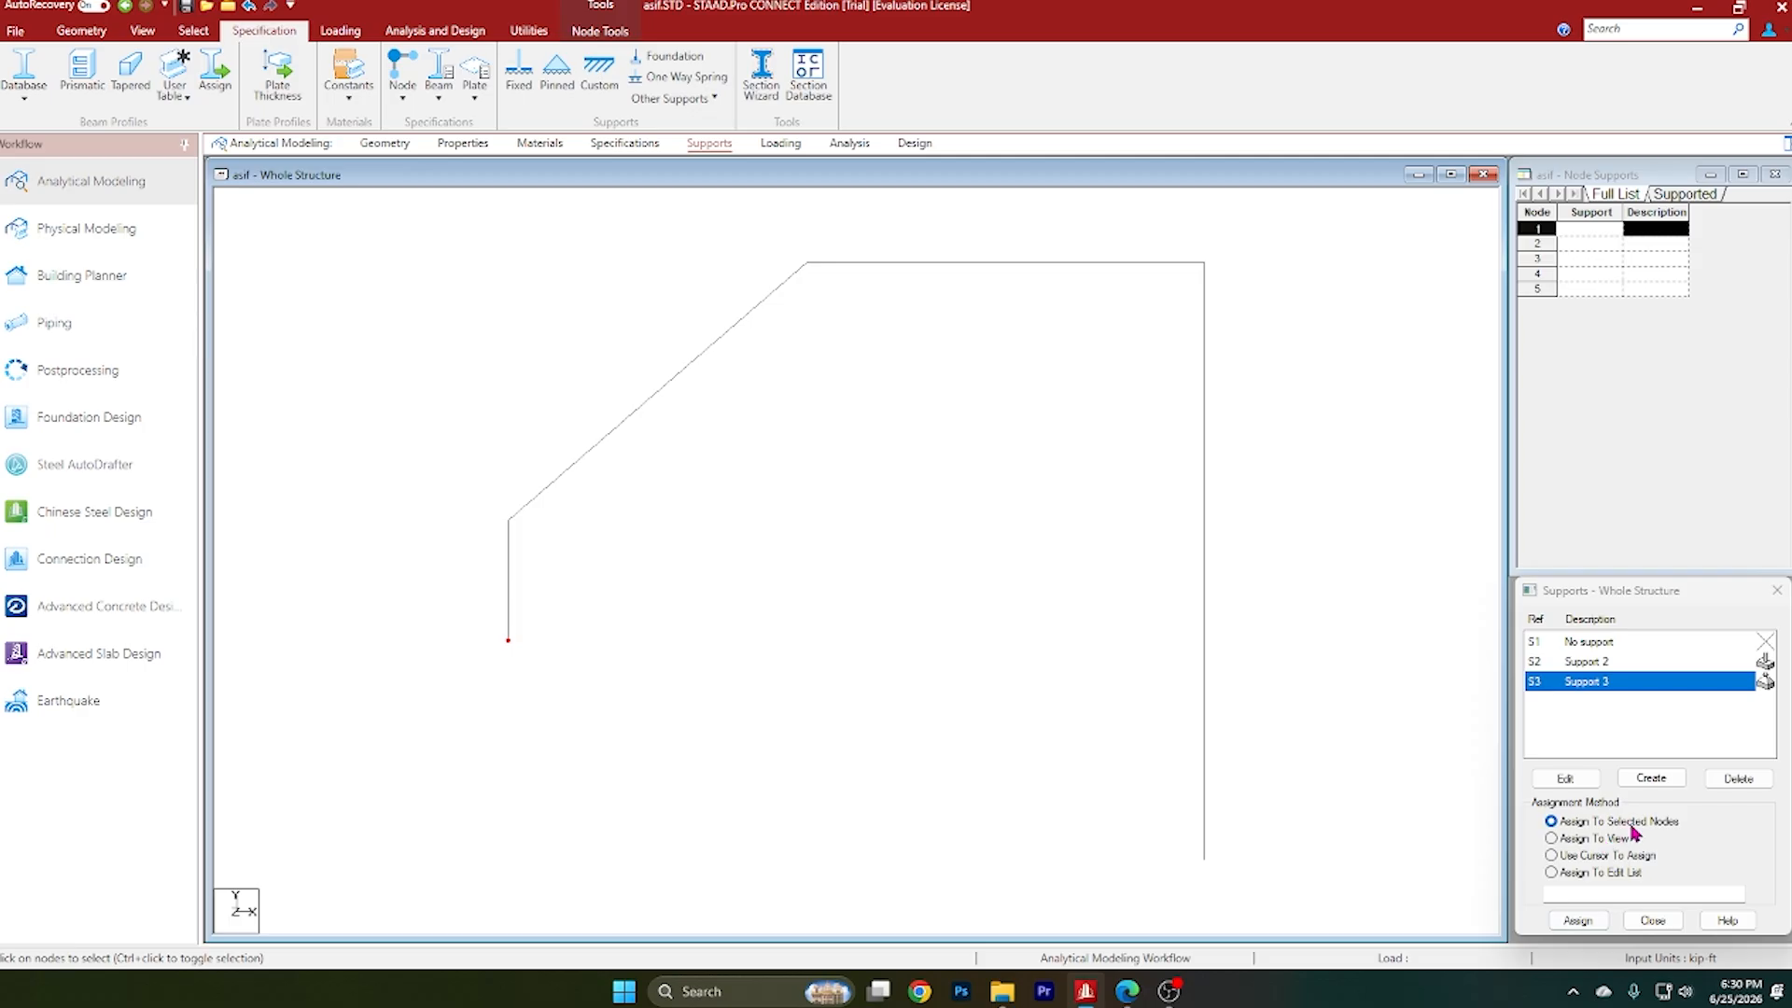
click(1577, 920)
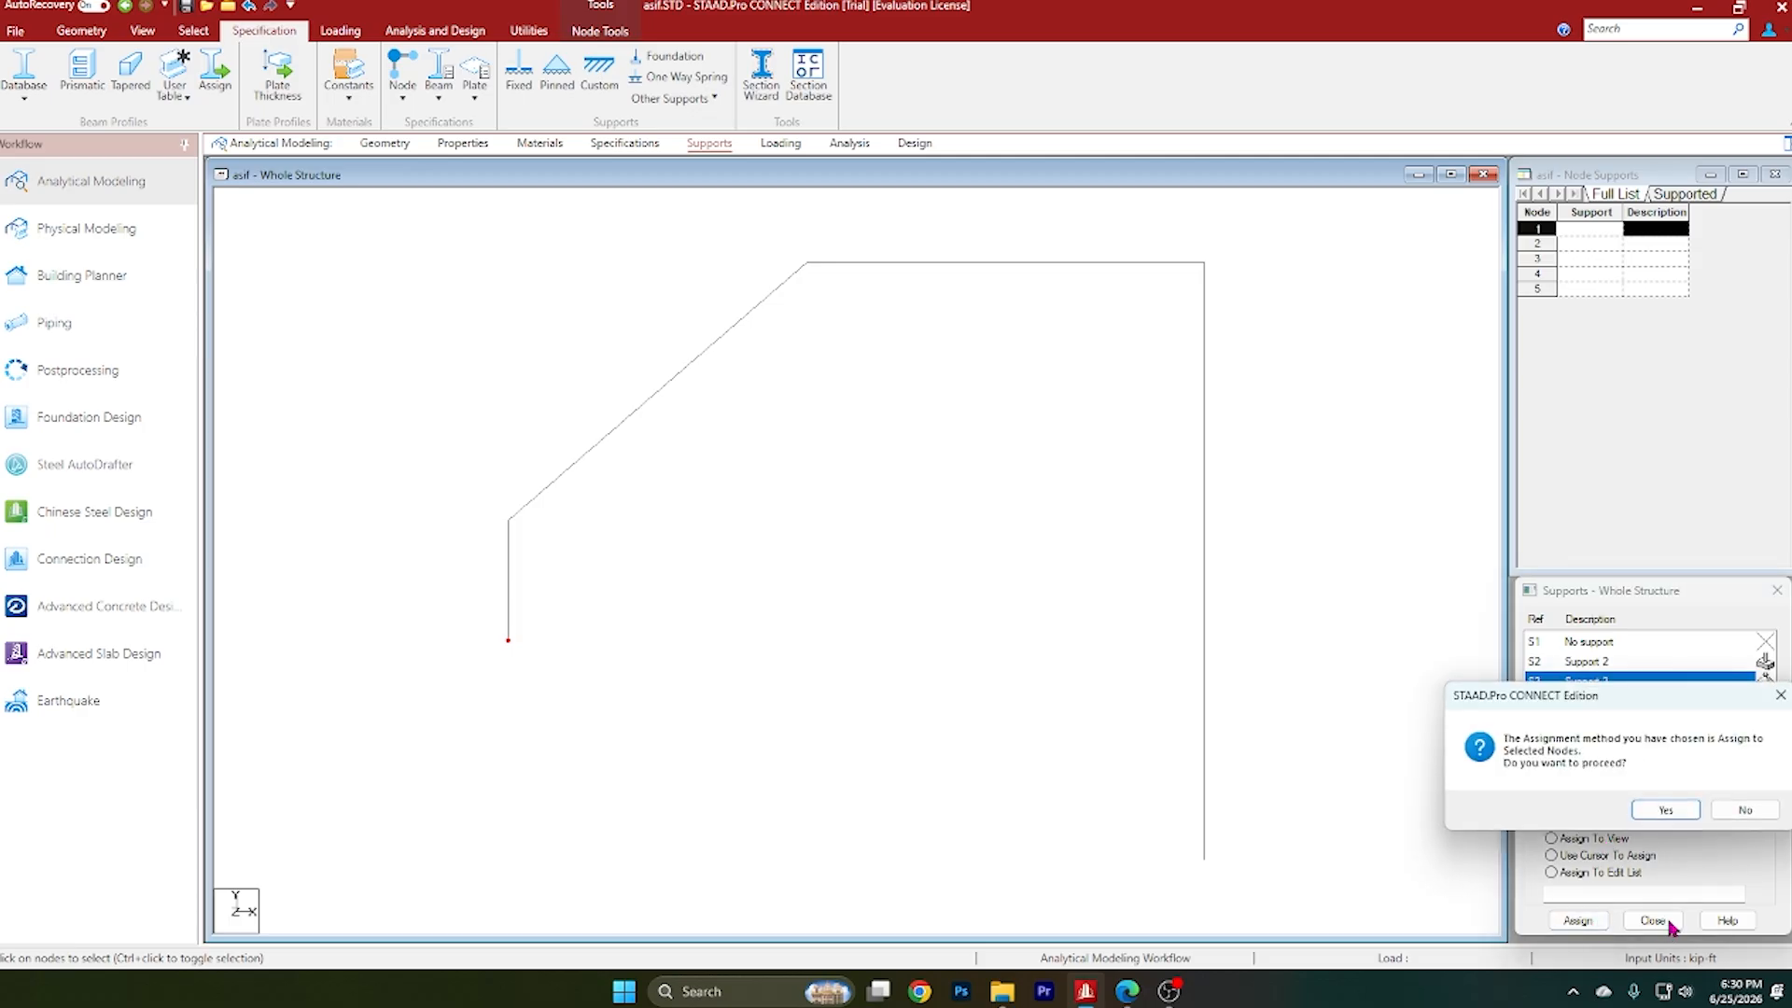
click(1667, 810)
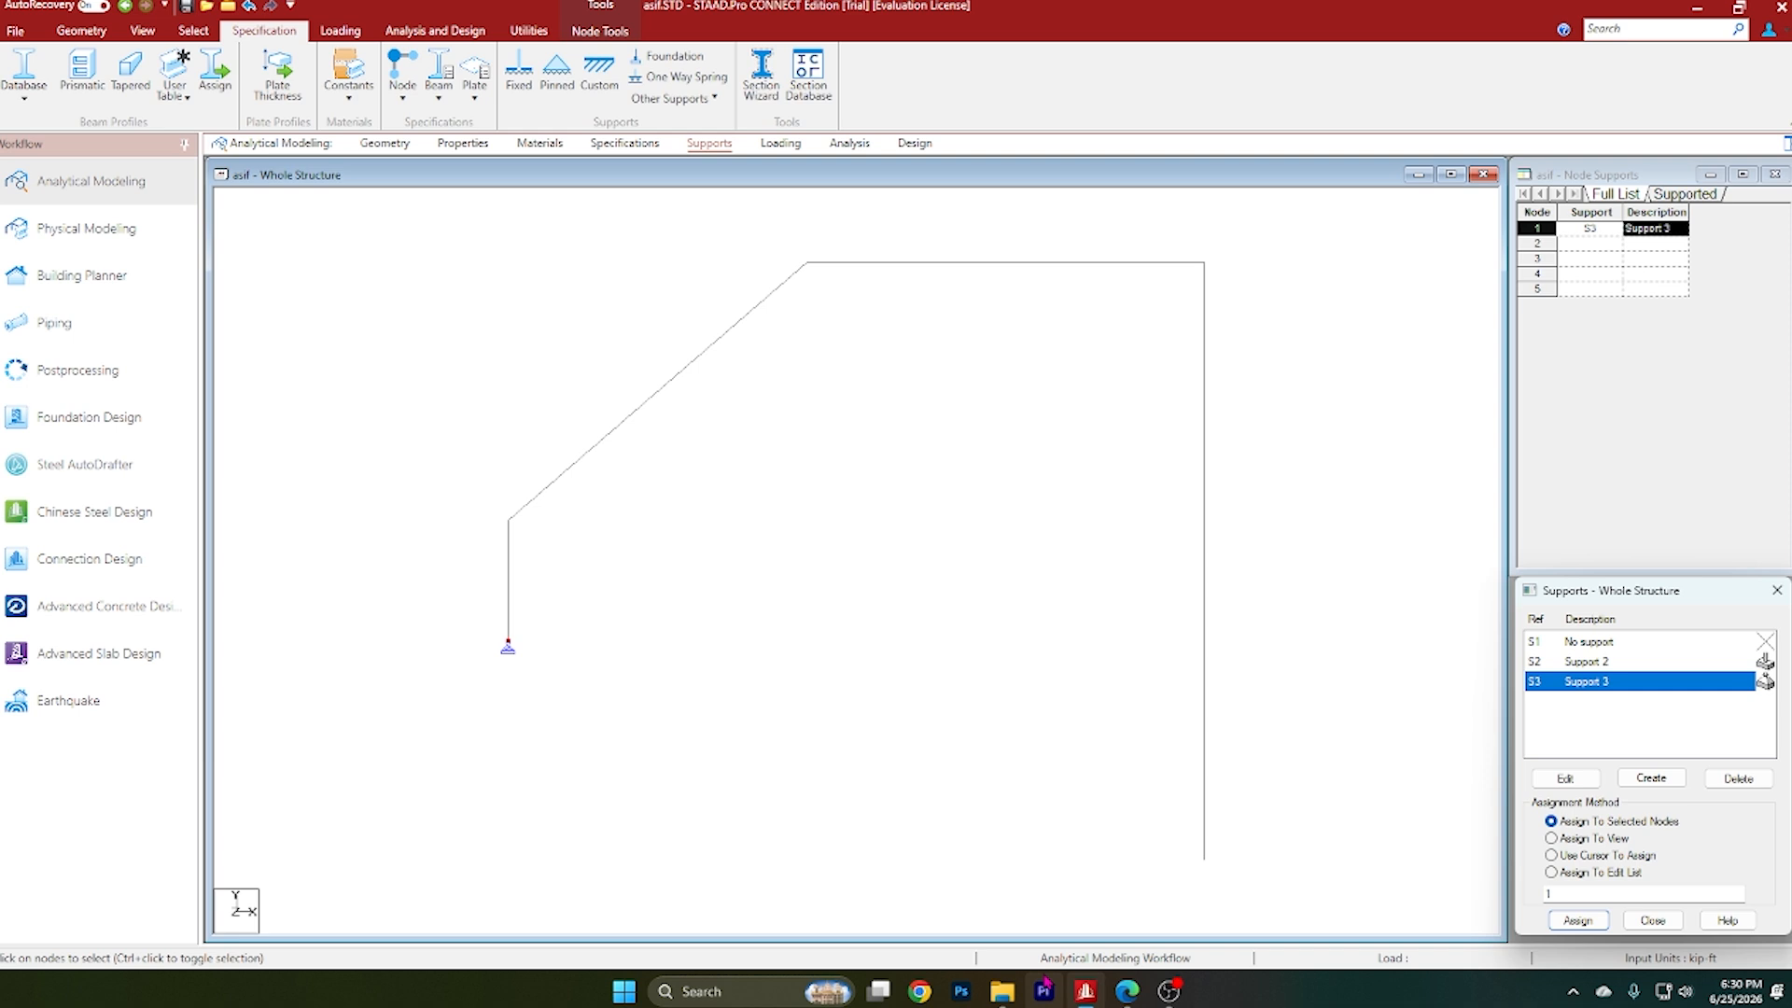
Step: Assign the fixed support to the node at point E, the base of the tall column
click(1640, 662)
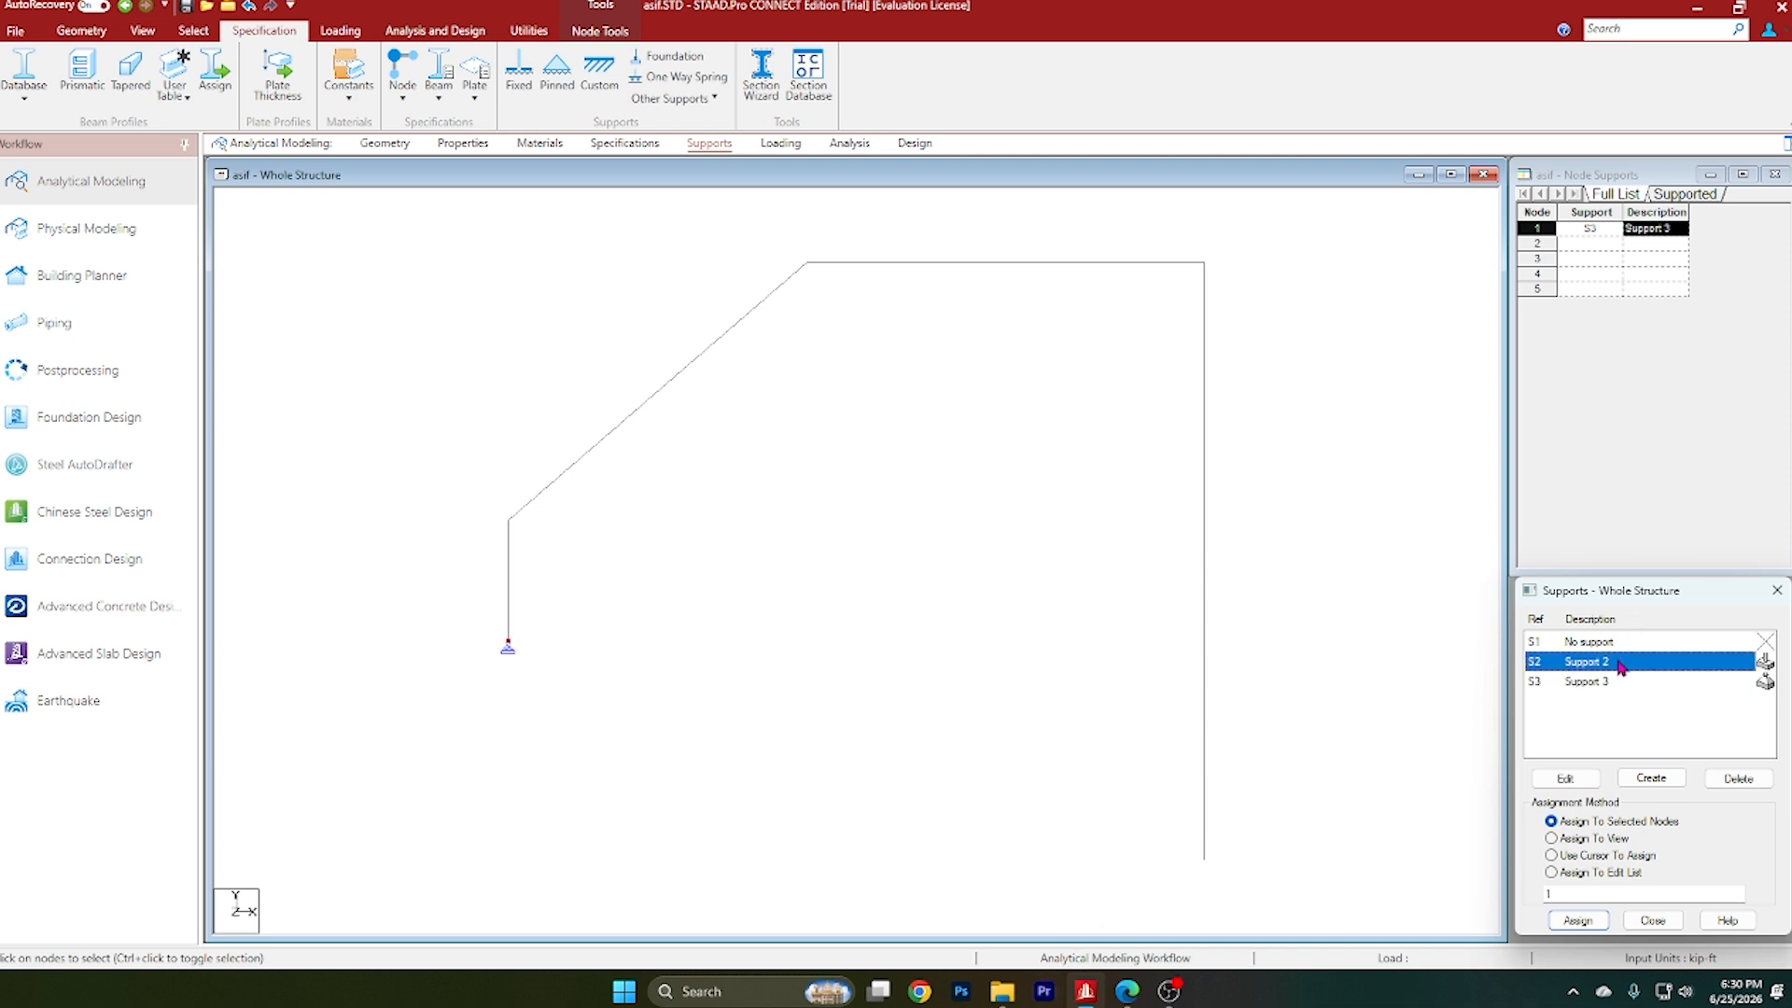
click(1205, 860)
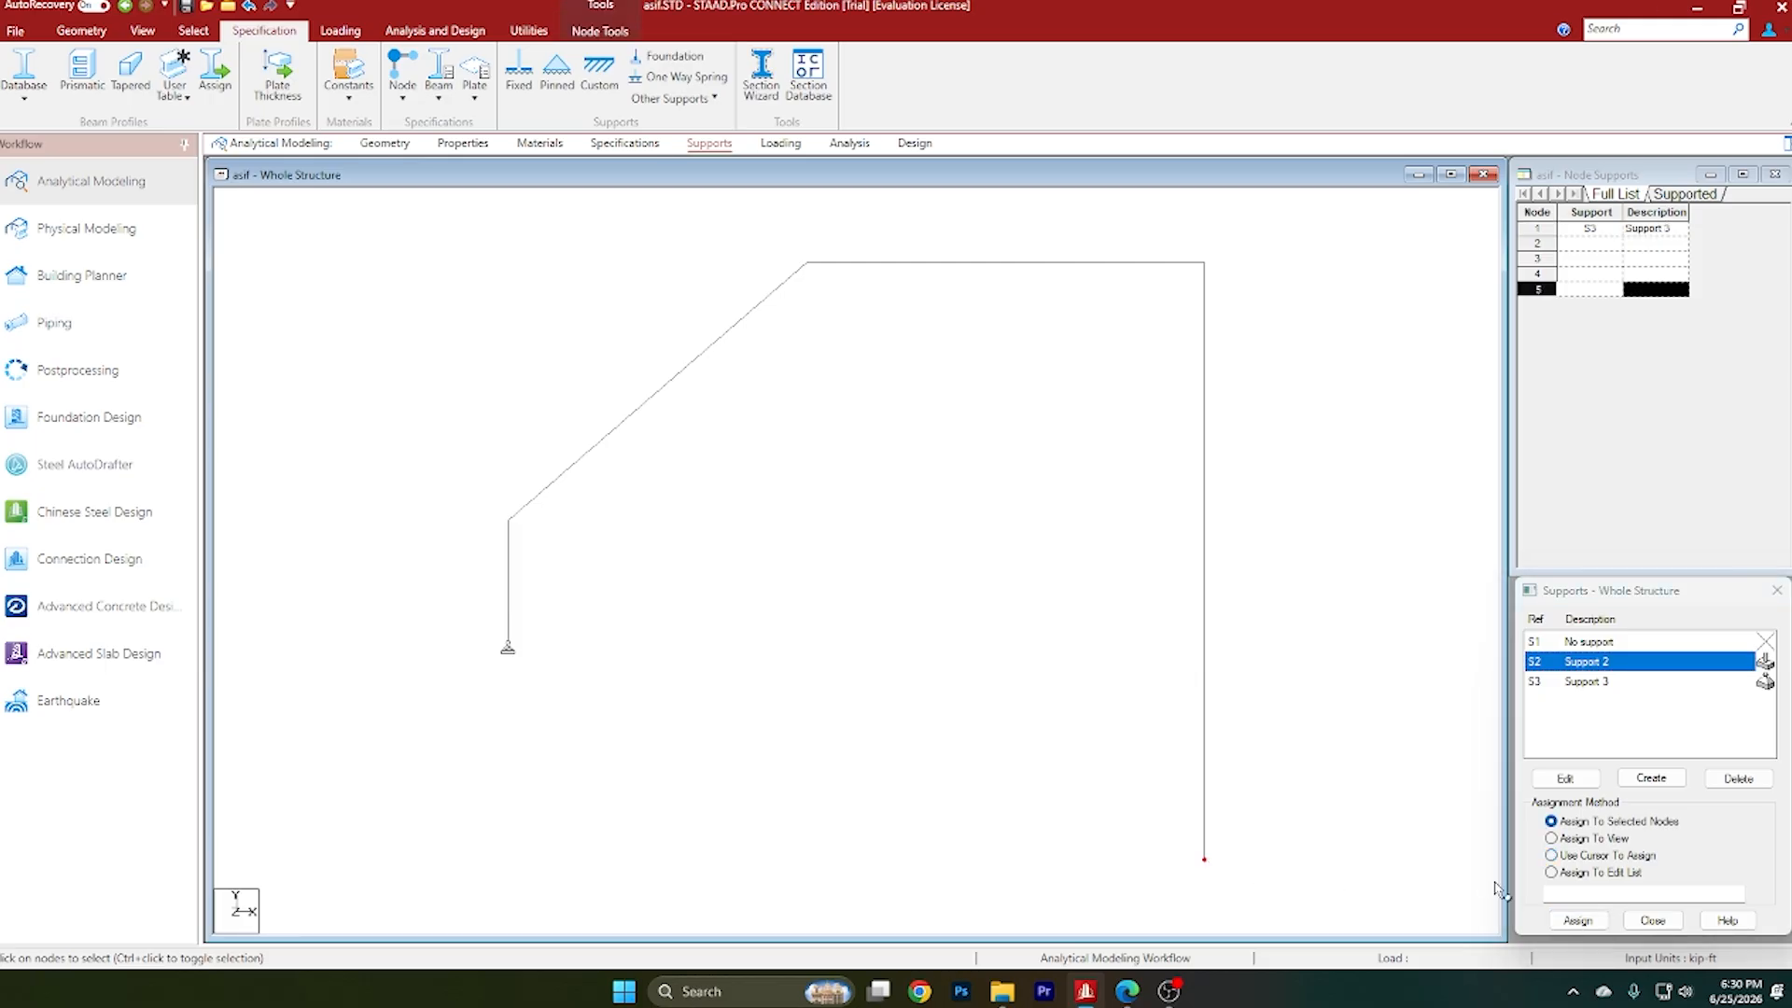
click(1577, 920)
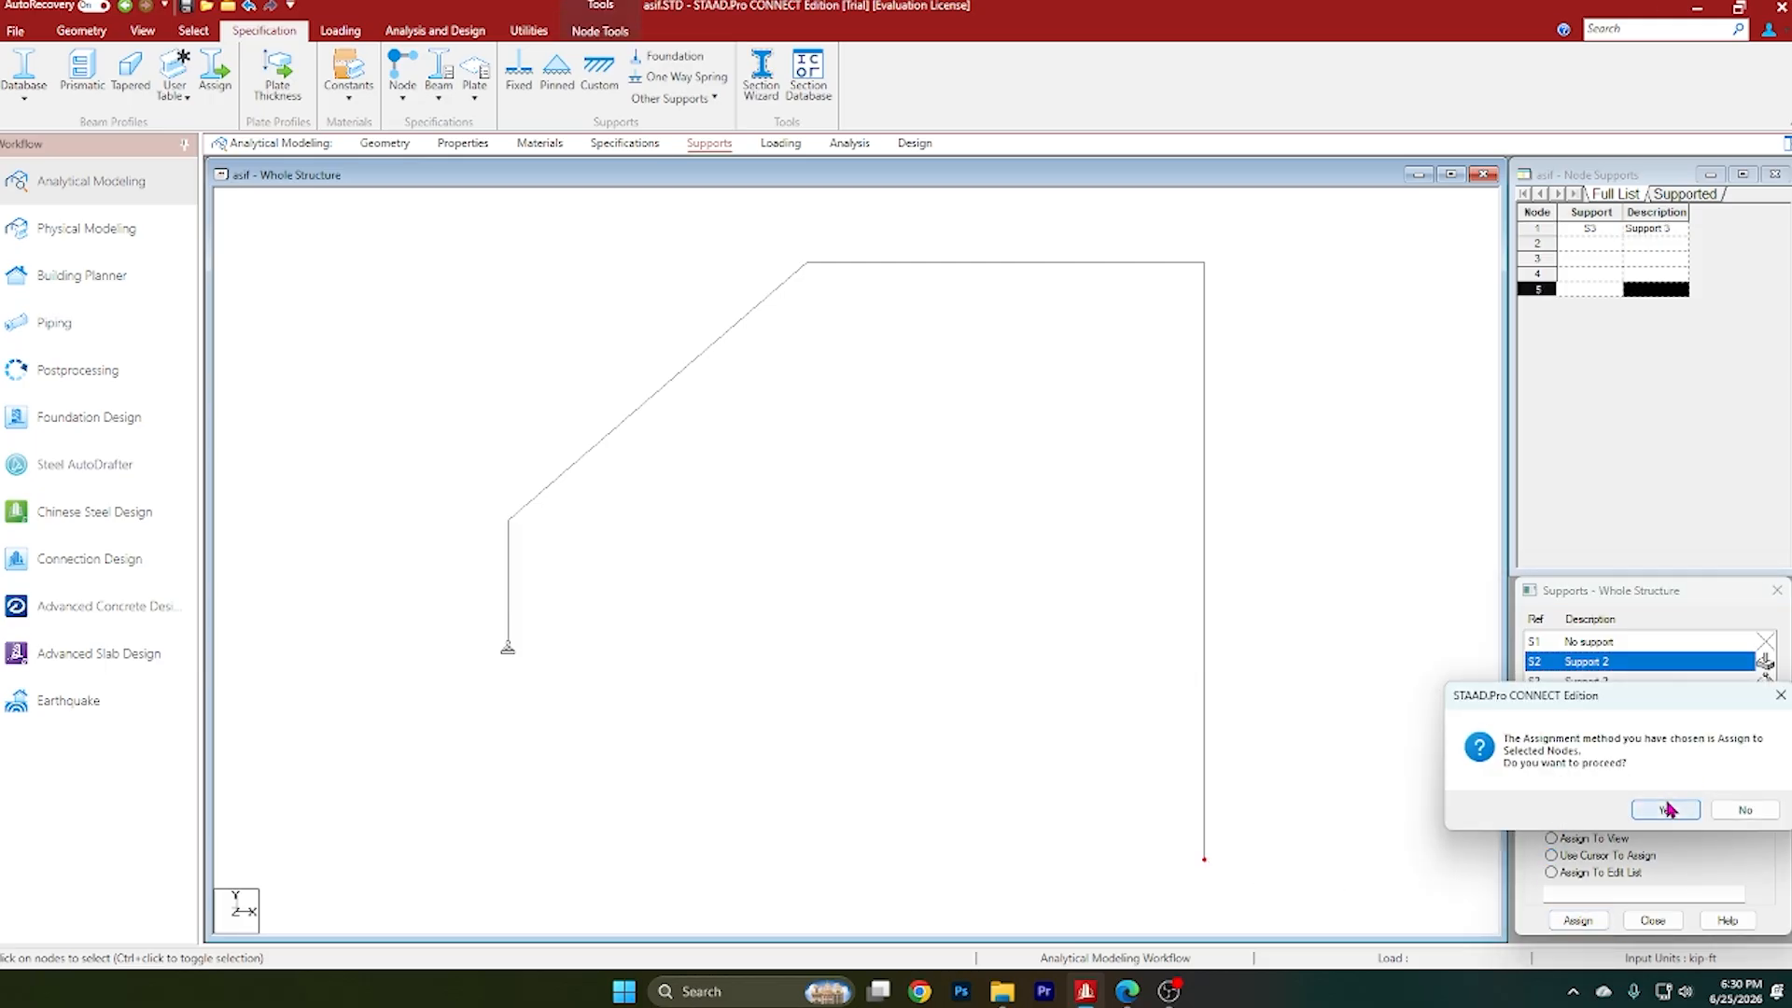
click(1666, 809)
scroll(1040, 859, down, 2)
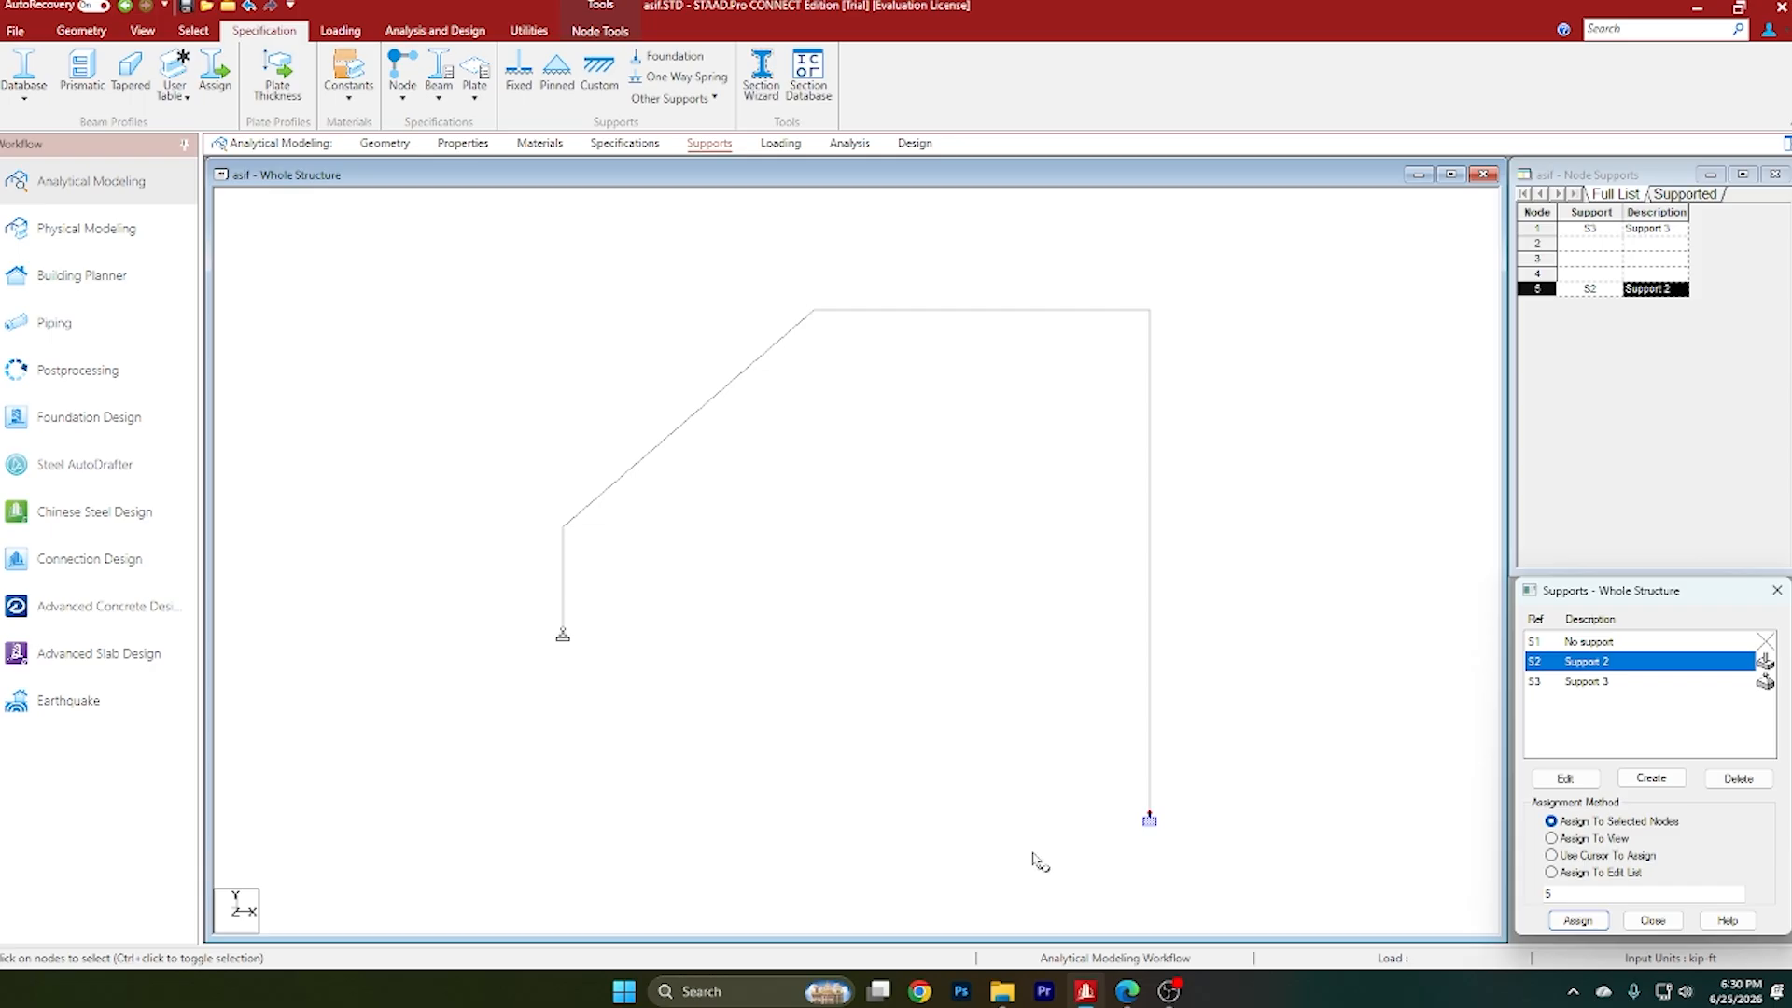
Step: Check the load definitions in the problem sheet and create a primary load case of type Dead titled DL
click(1128, 991)
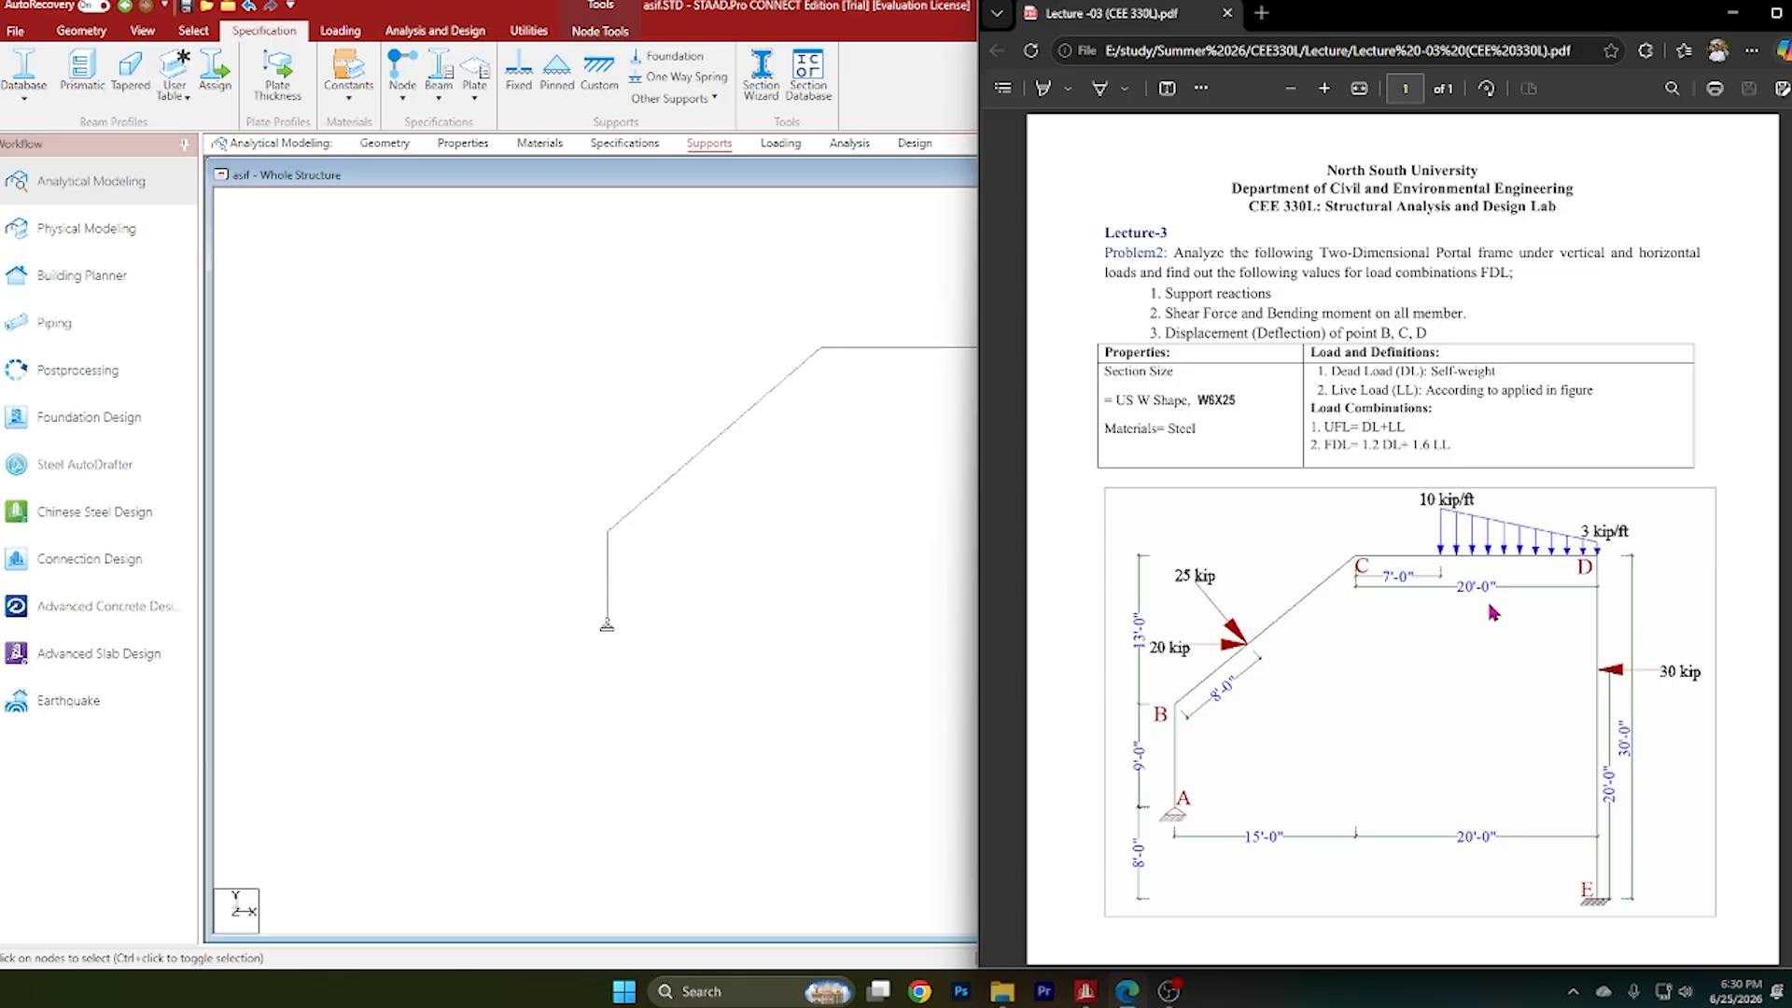
click(1732, 13)
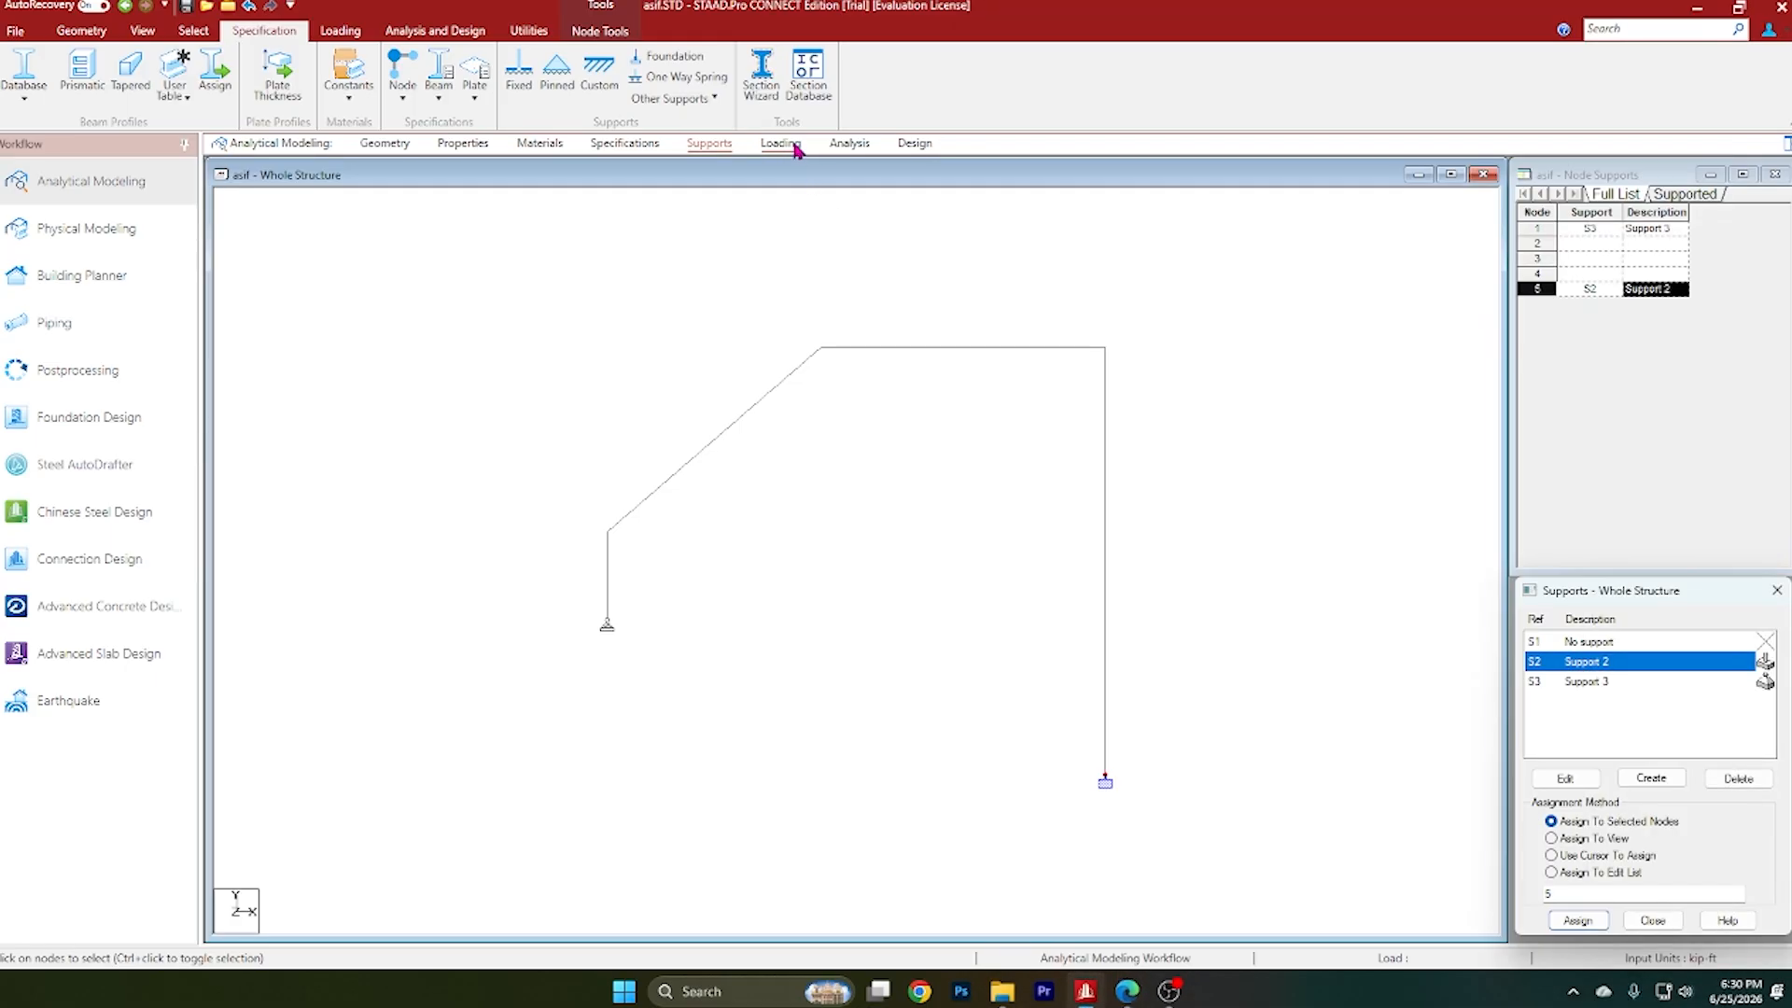
click(800, 153)
click(1567, 224)
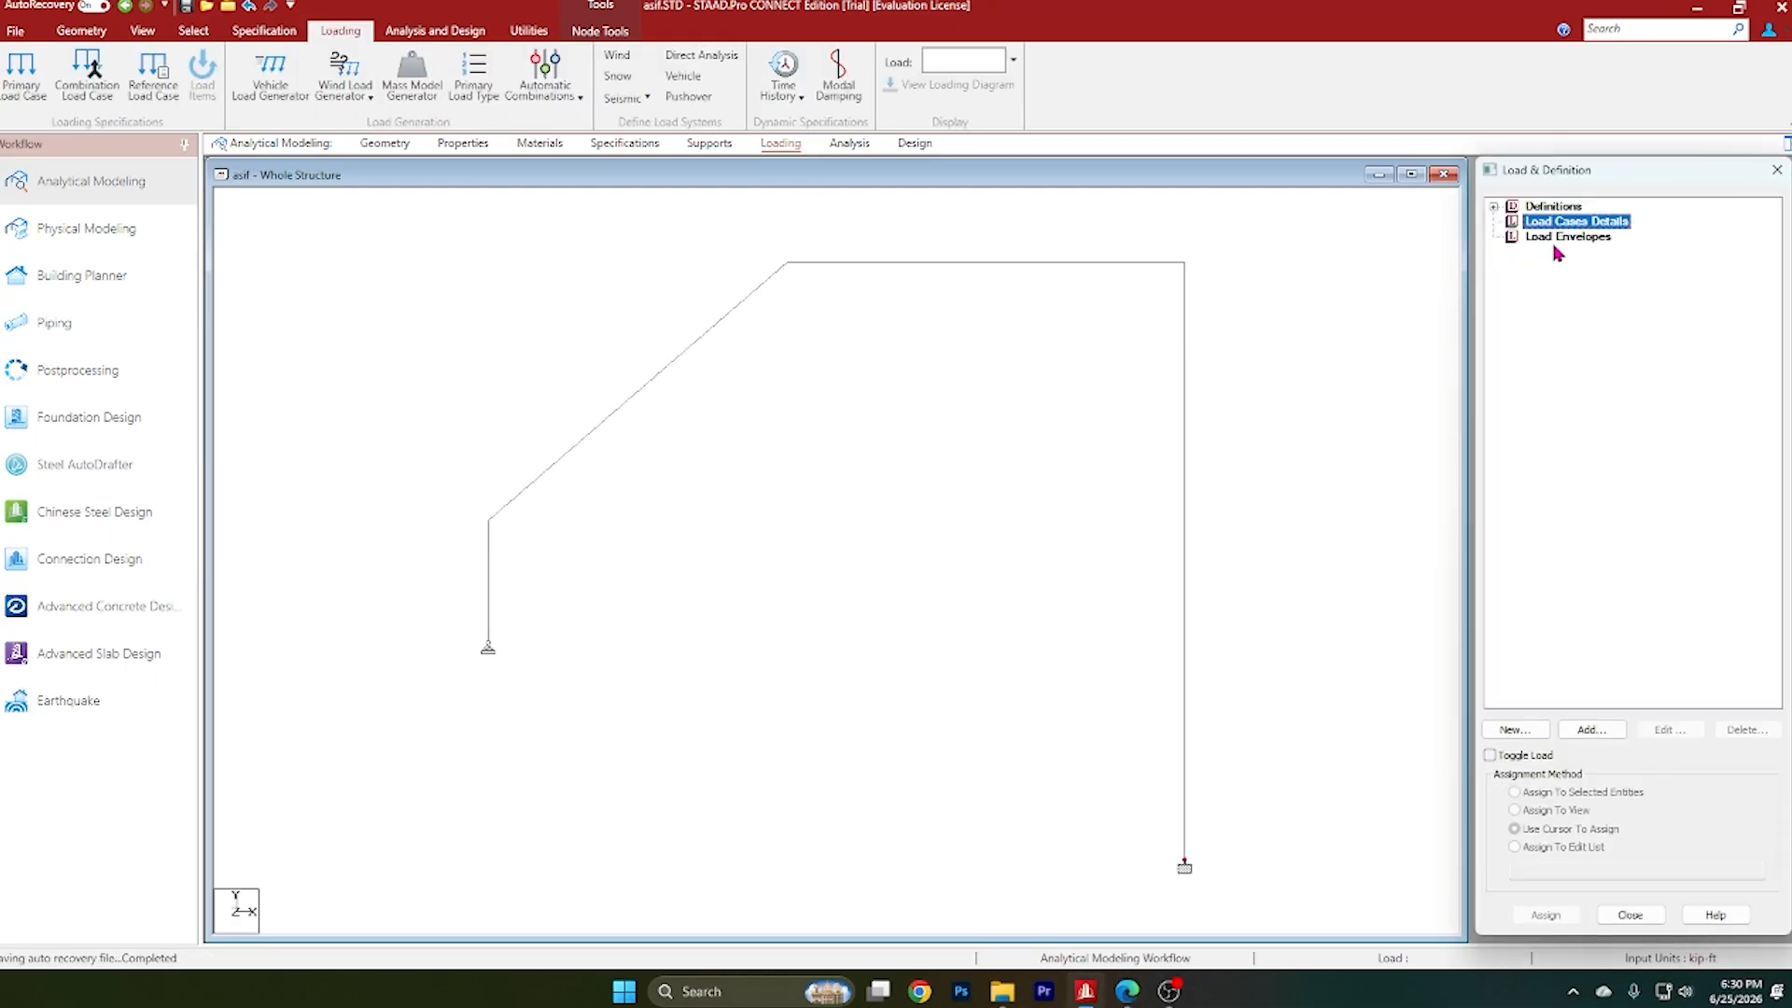
click(1592, 729)
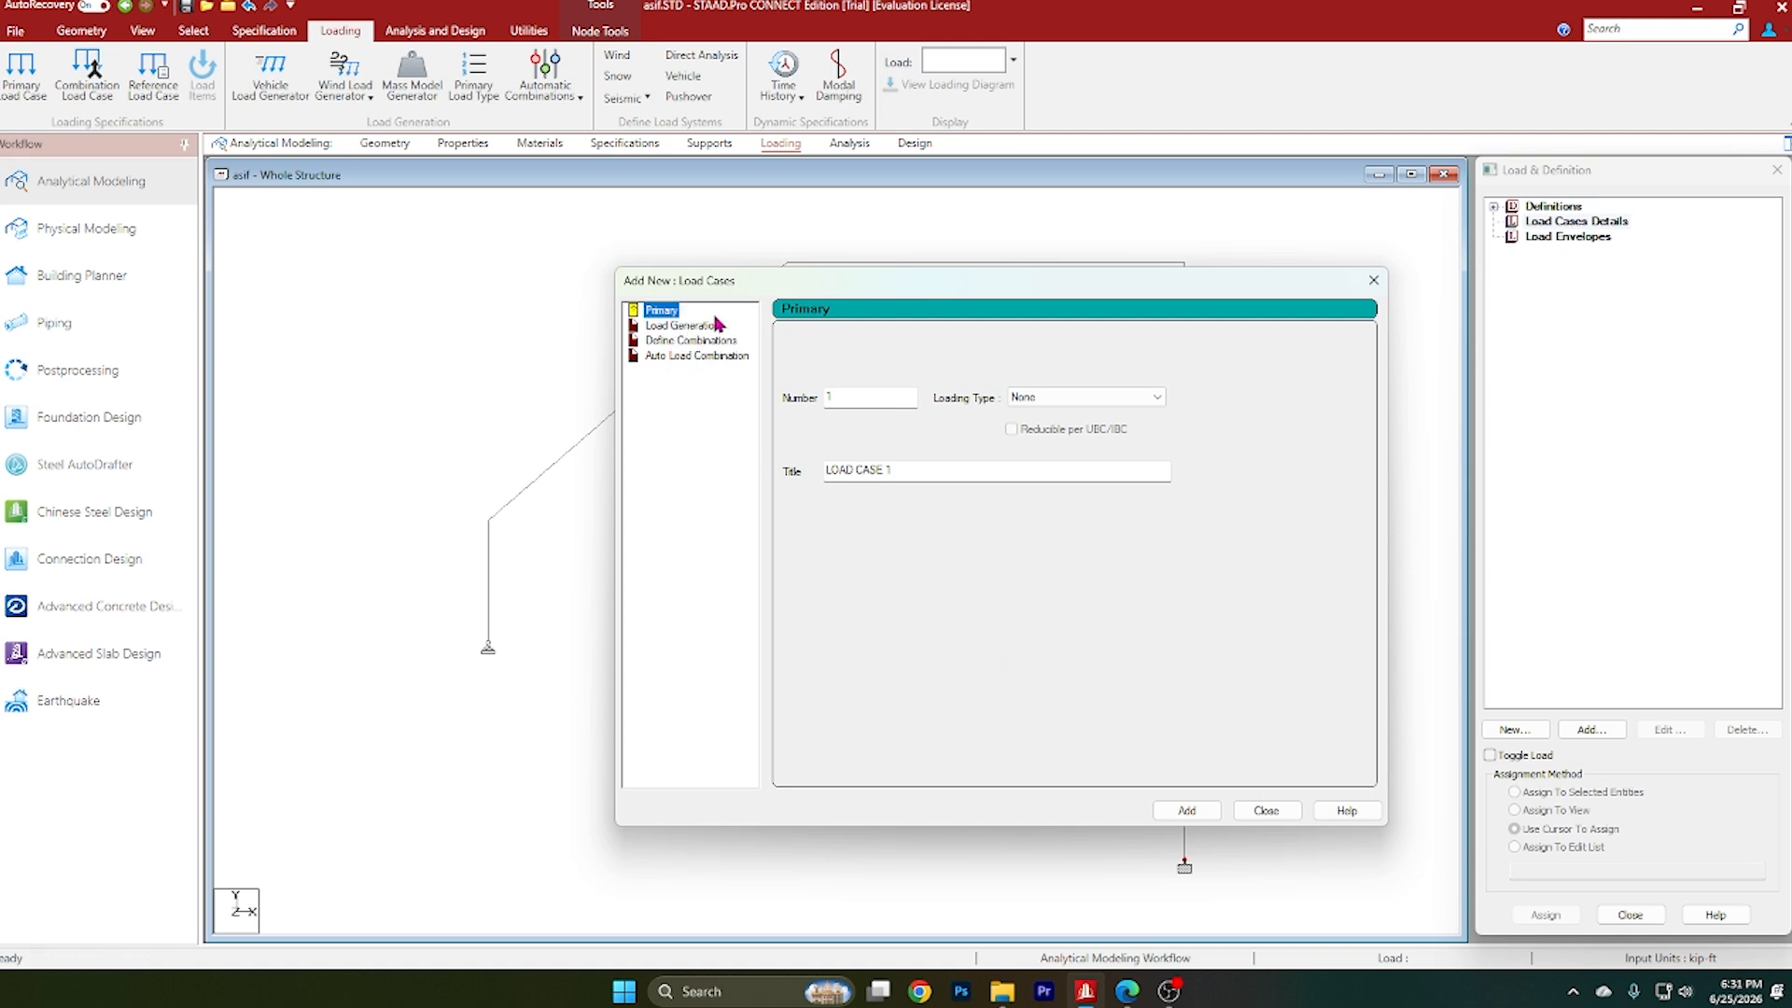
click(1106, 398)
click(1074, 416)
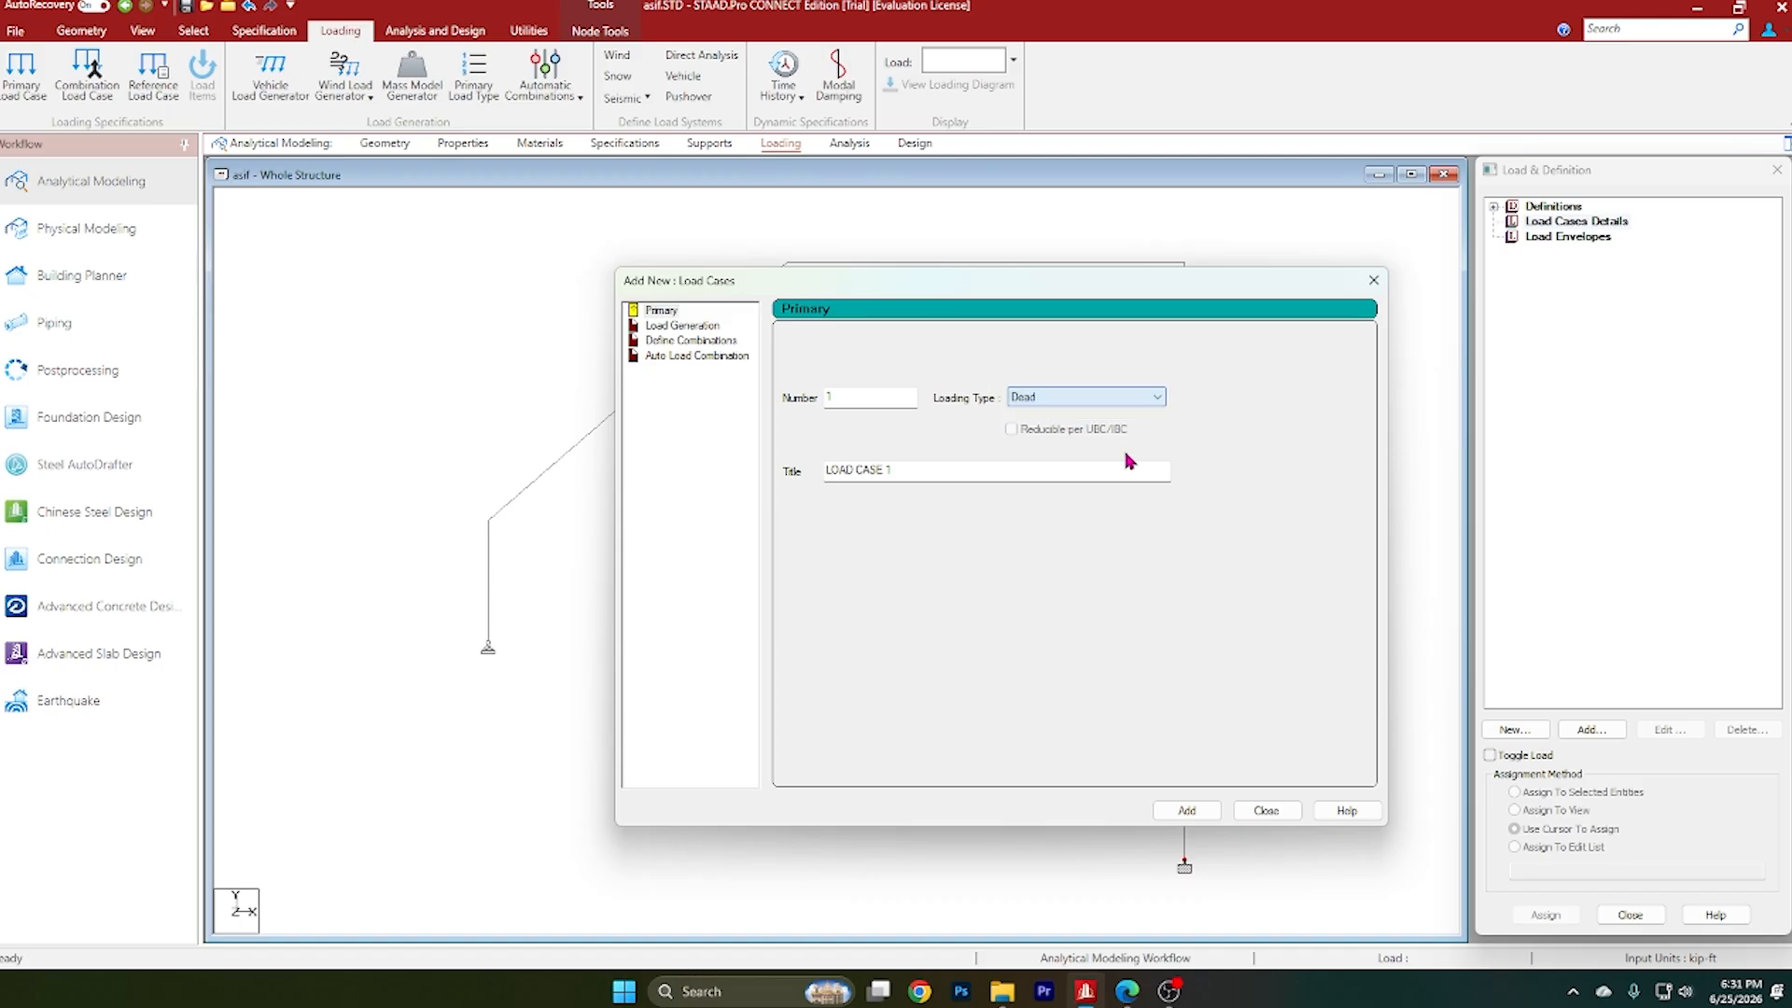
drag(913, 469, 719, 476)
text(DL)
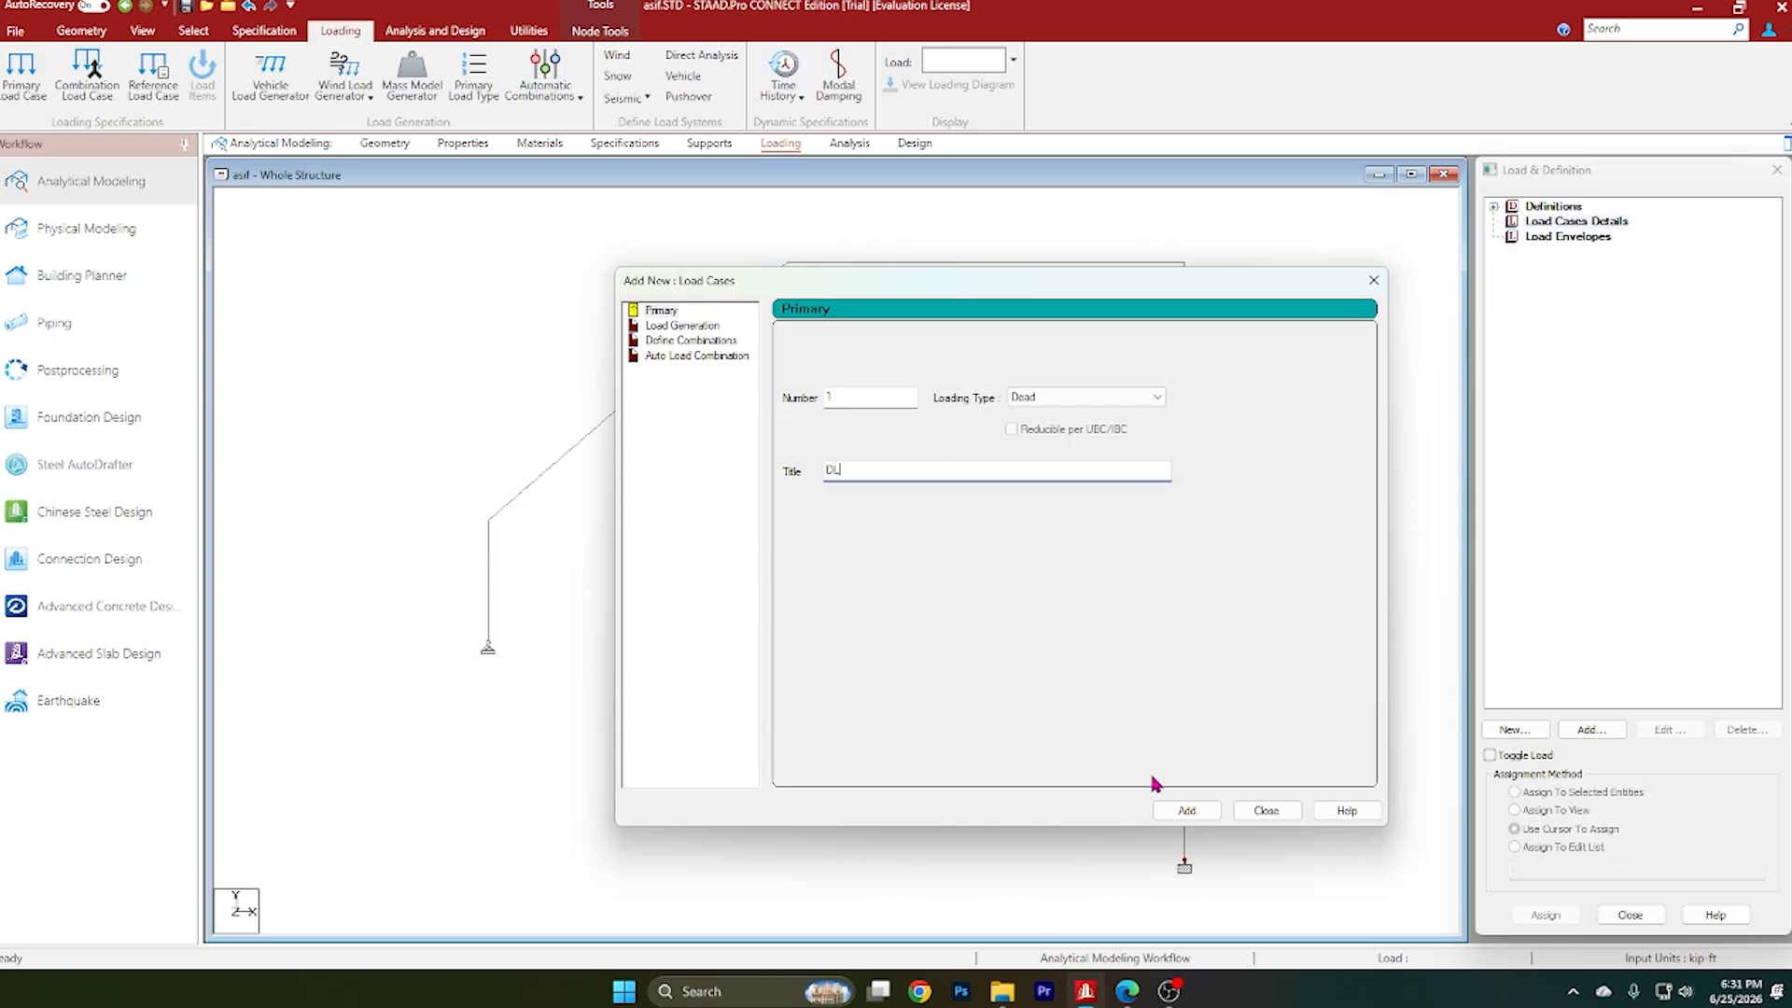
click(1186, 810)
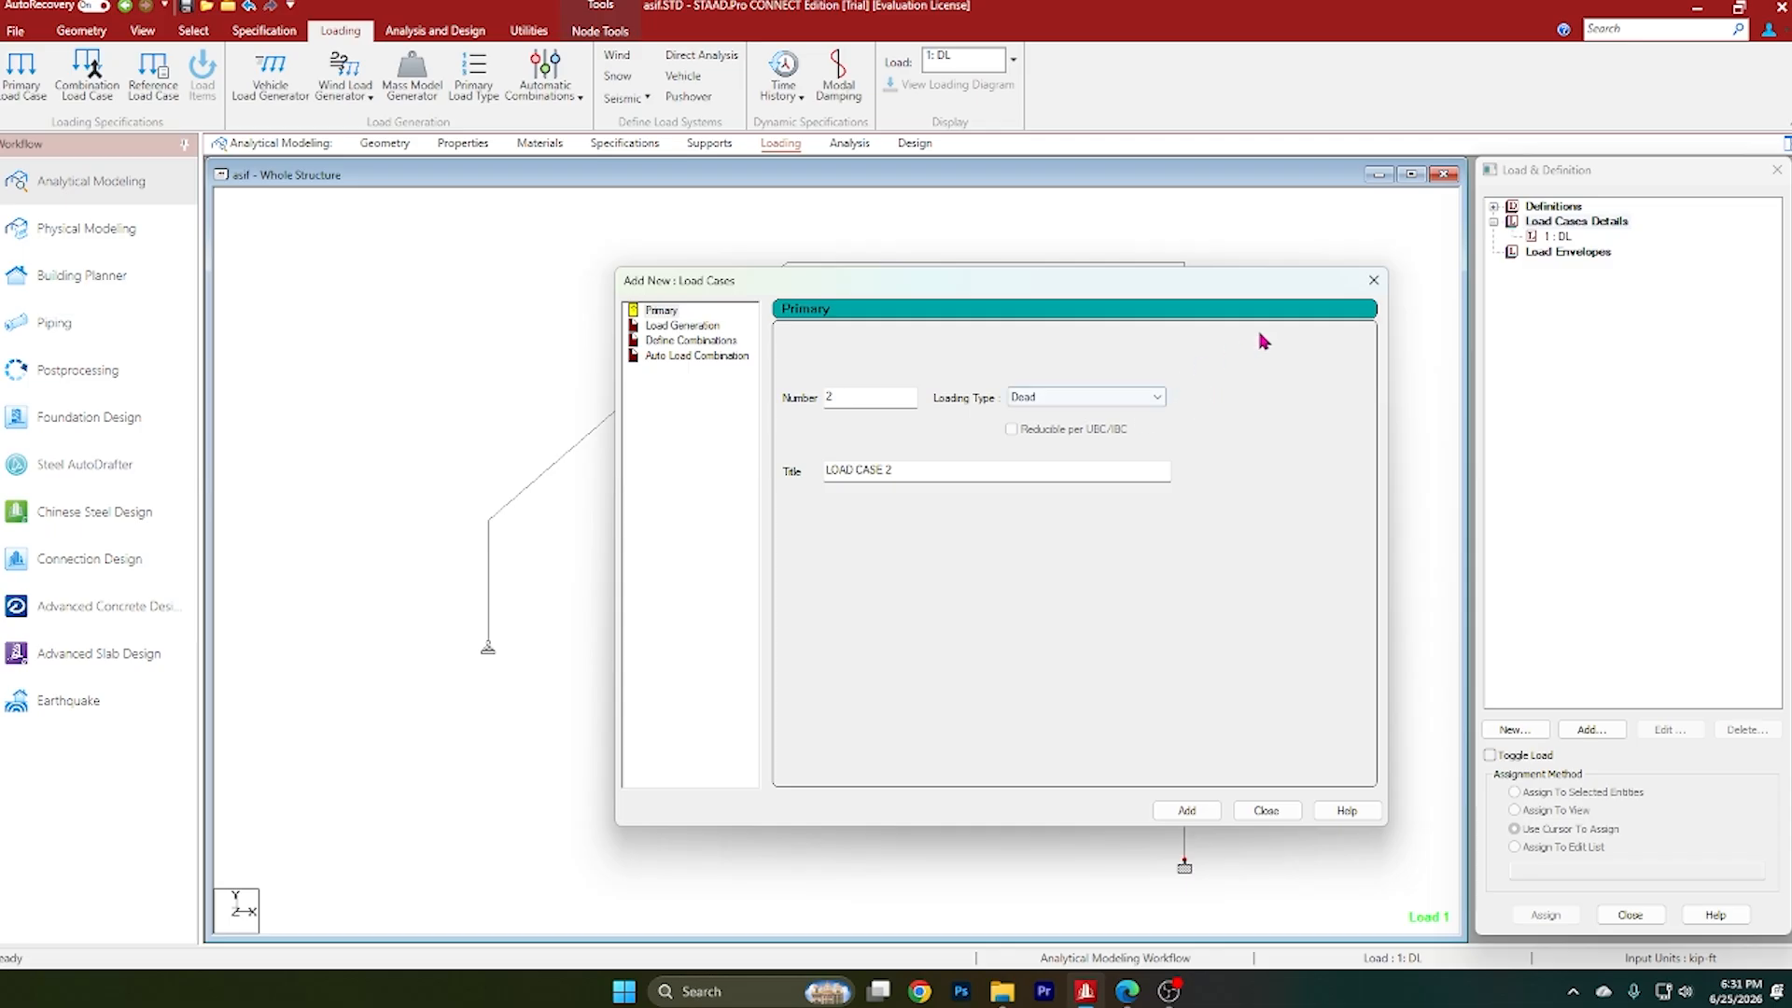
click(1374, 284)
Step: Add a selfweight load in the Y direction with factor -1 to the DL load case
click(1556, 237)
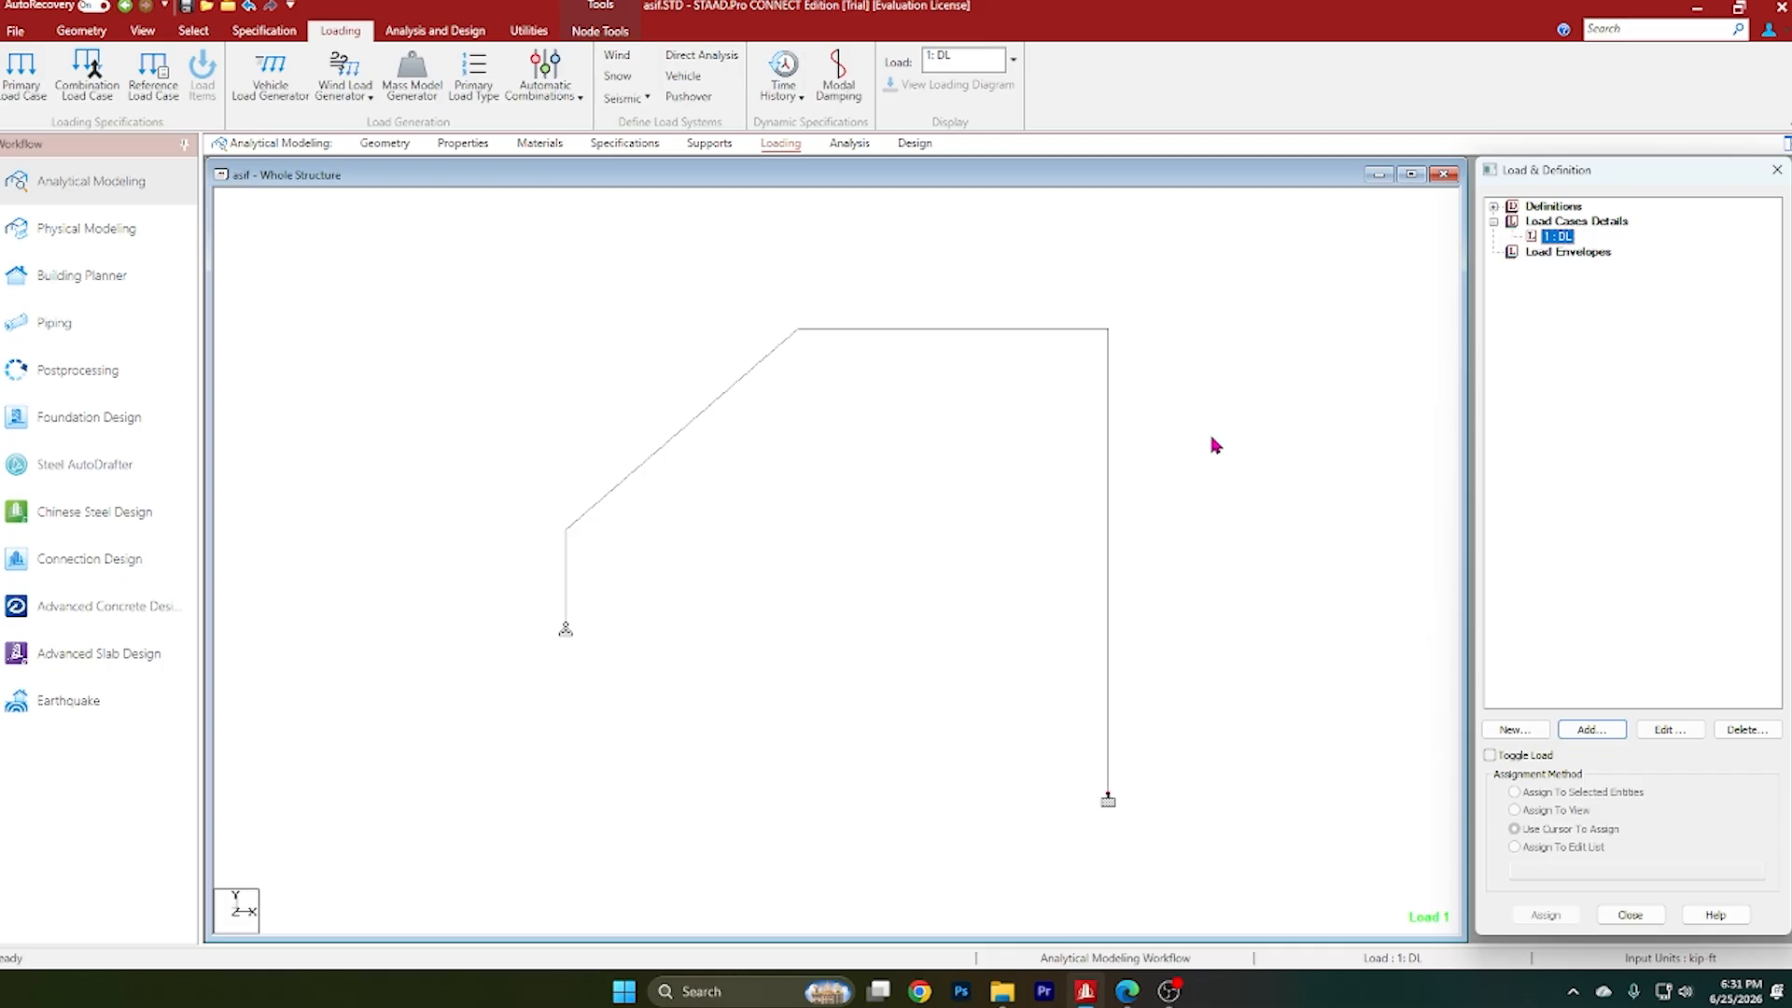
click(1592, 729)
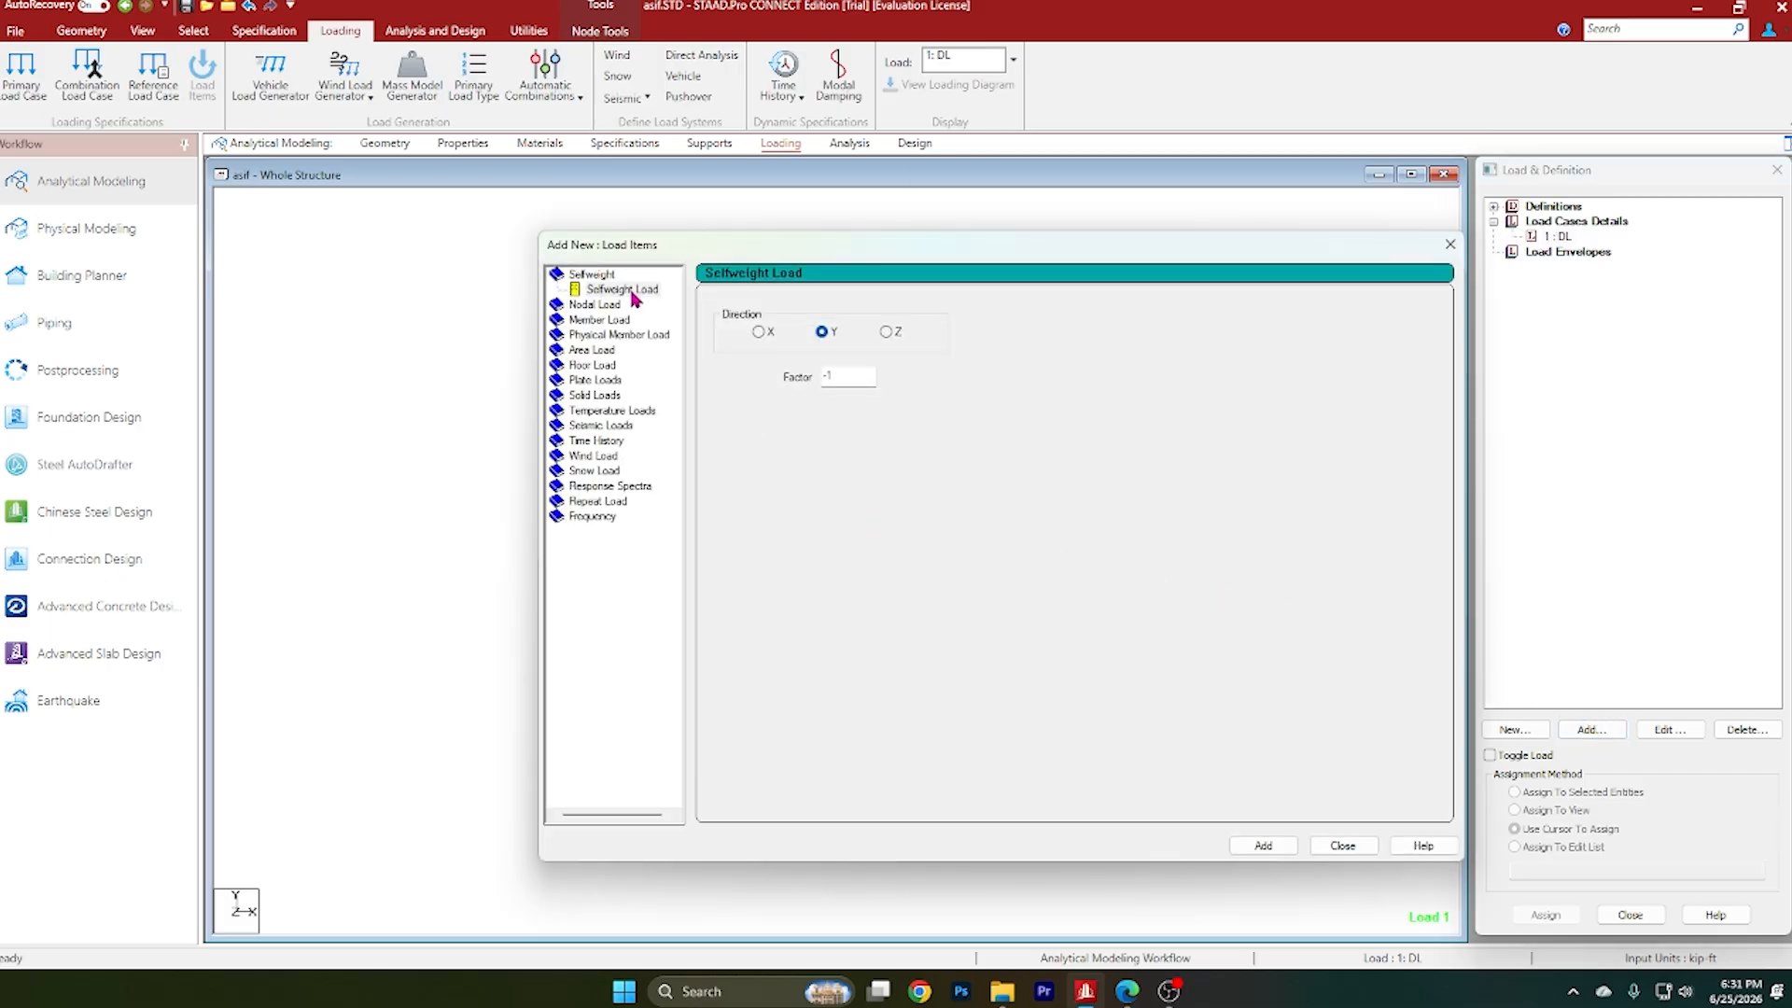
click(629, 290)
click(1263, 844)
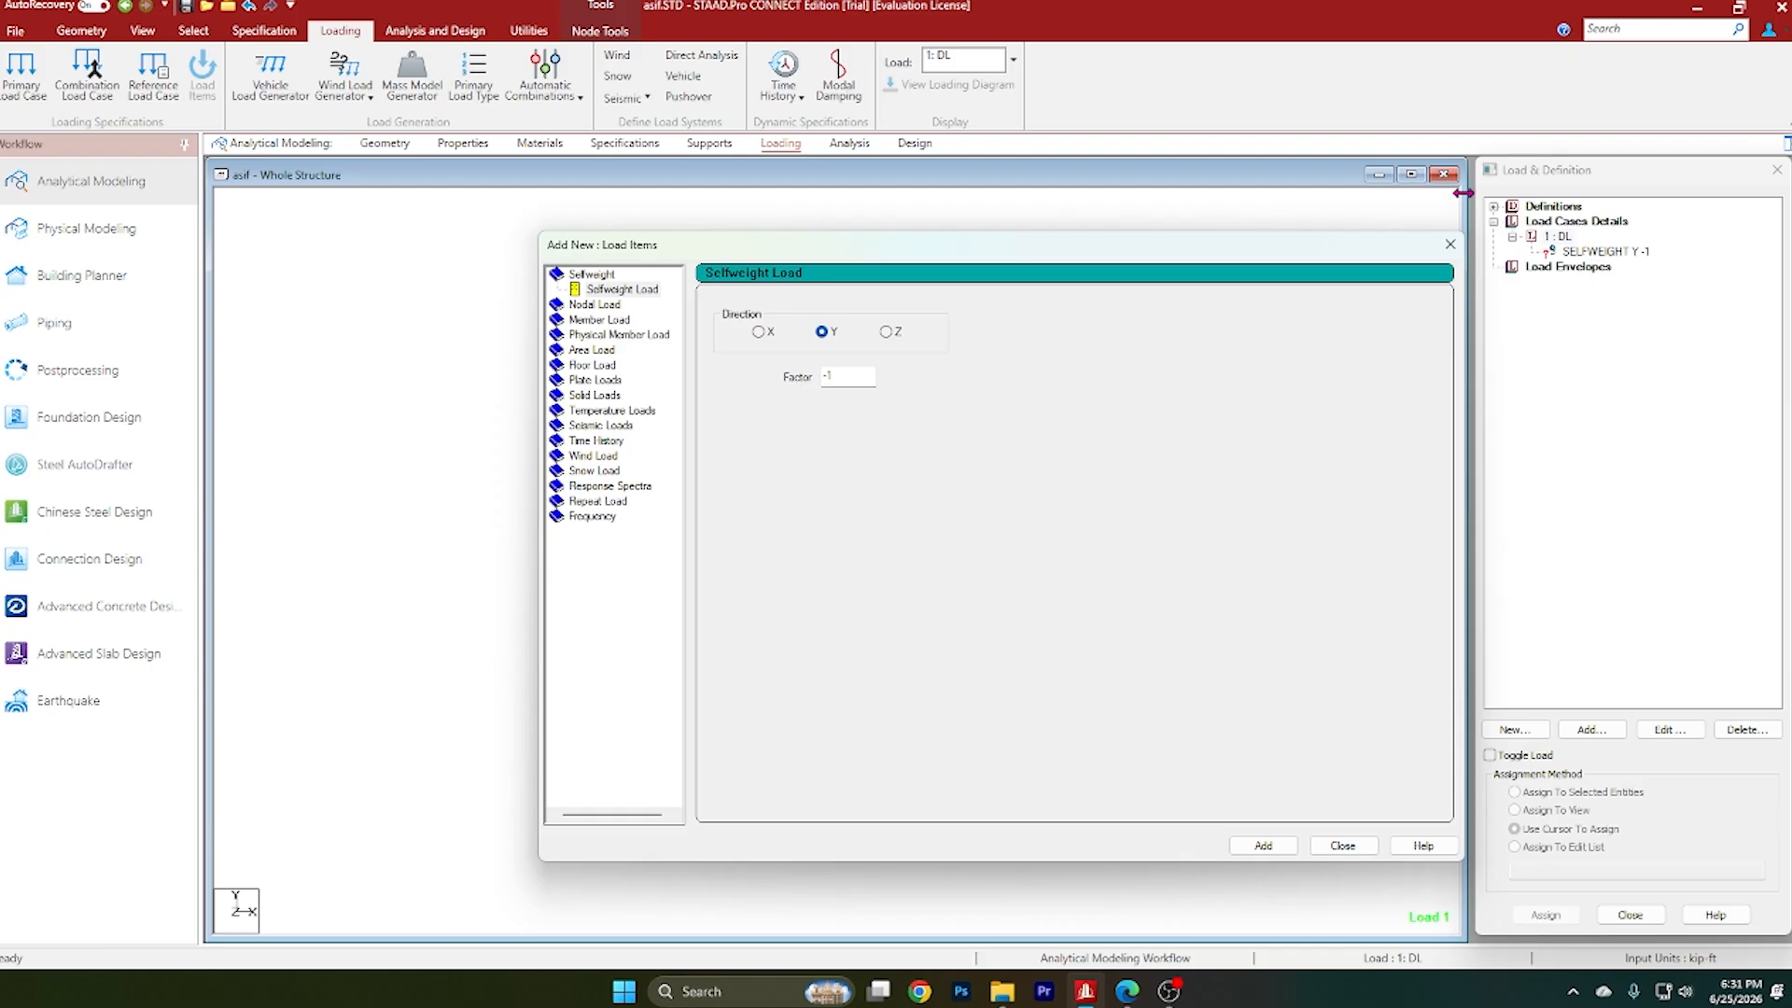
click(1450, 244)
Step: Select all frame members and assign the selfweight load to them
click(1637, 252)
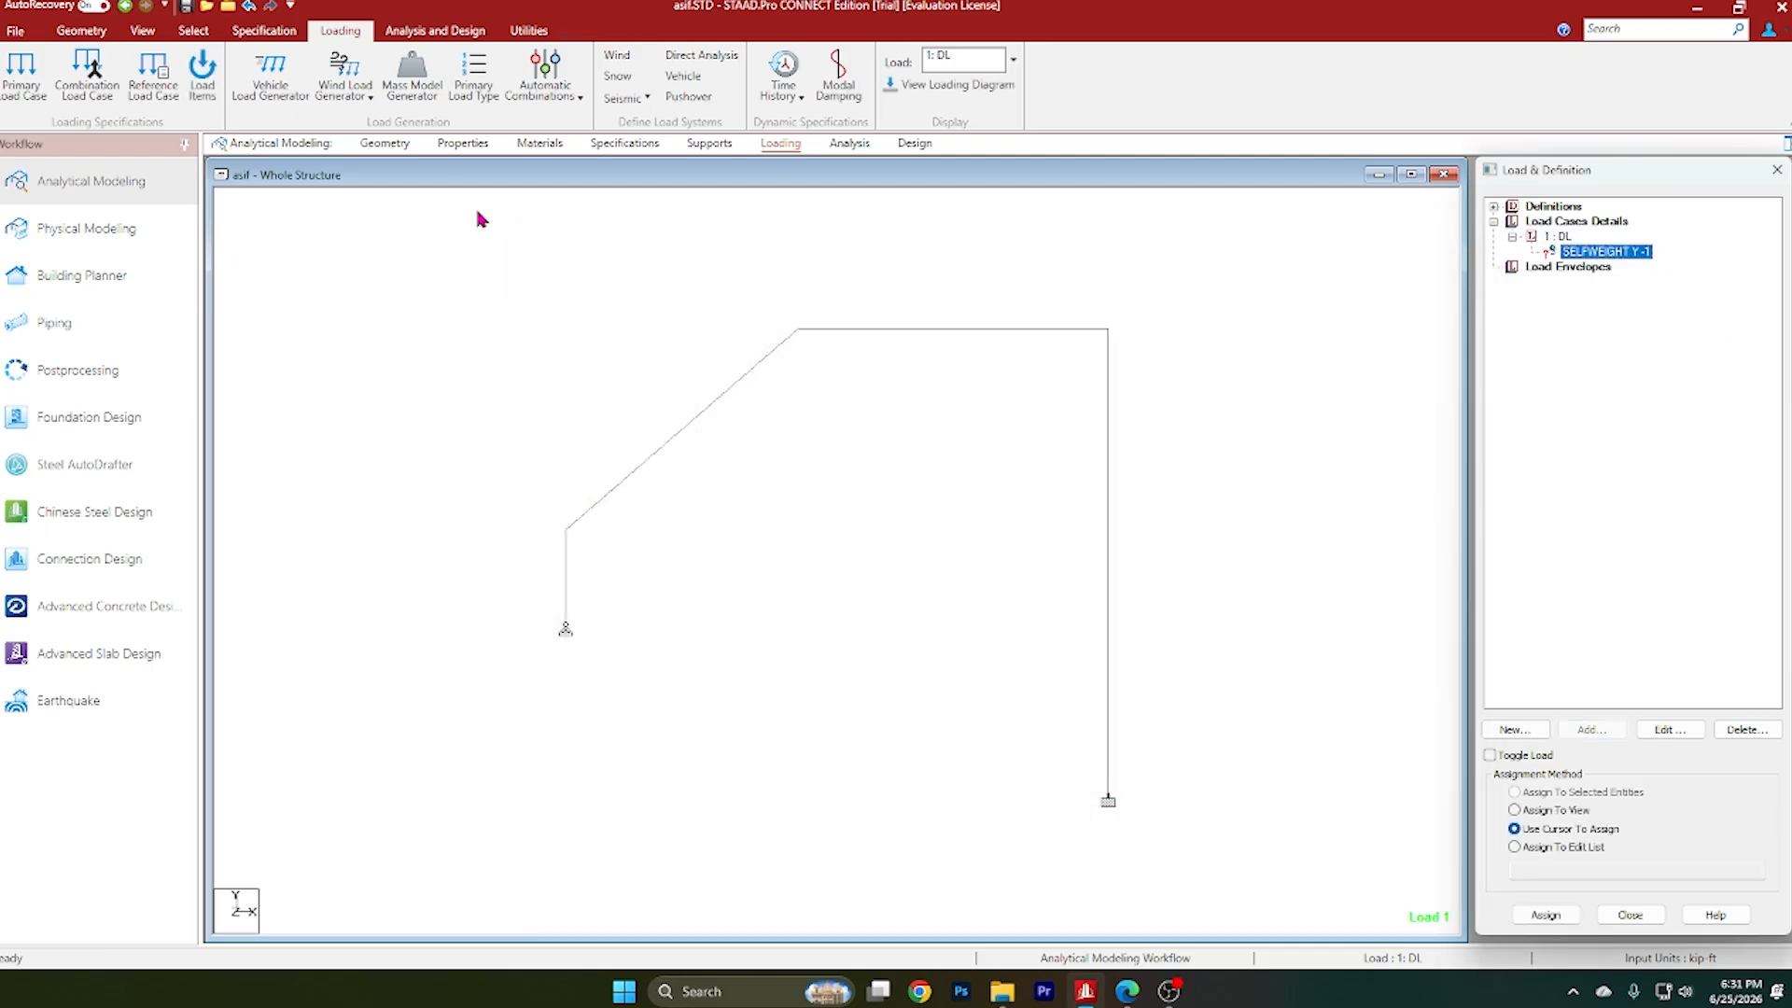
drag(368, 244, 1438, 898)
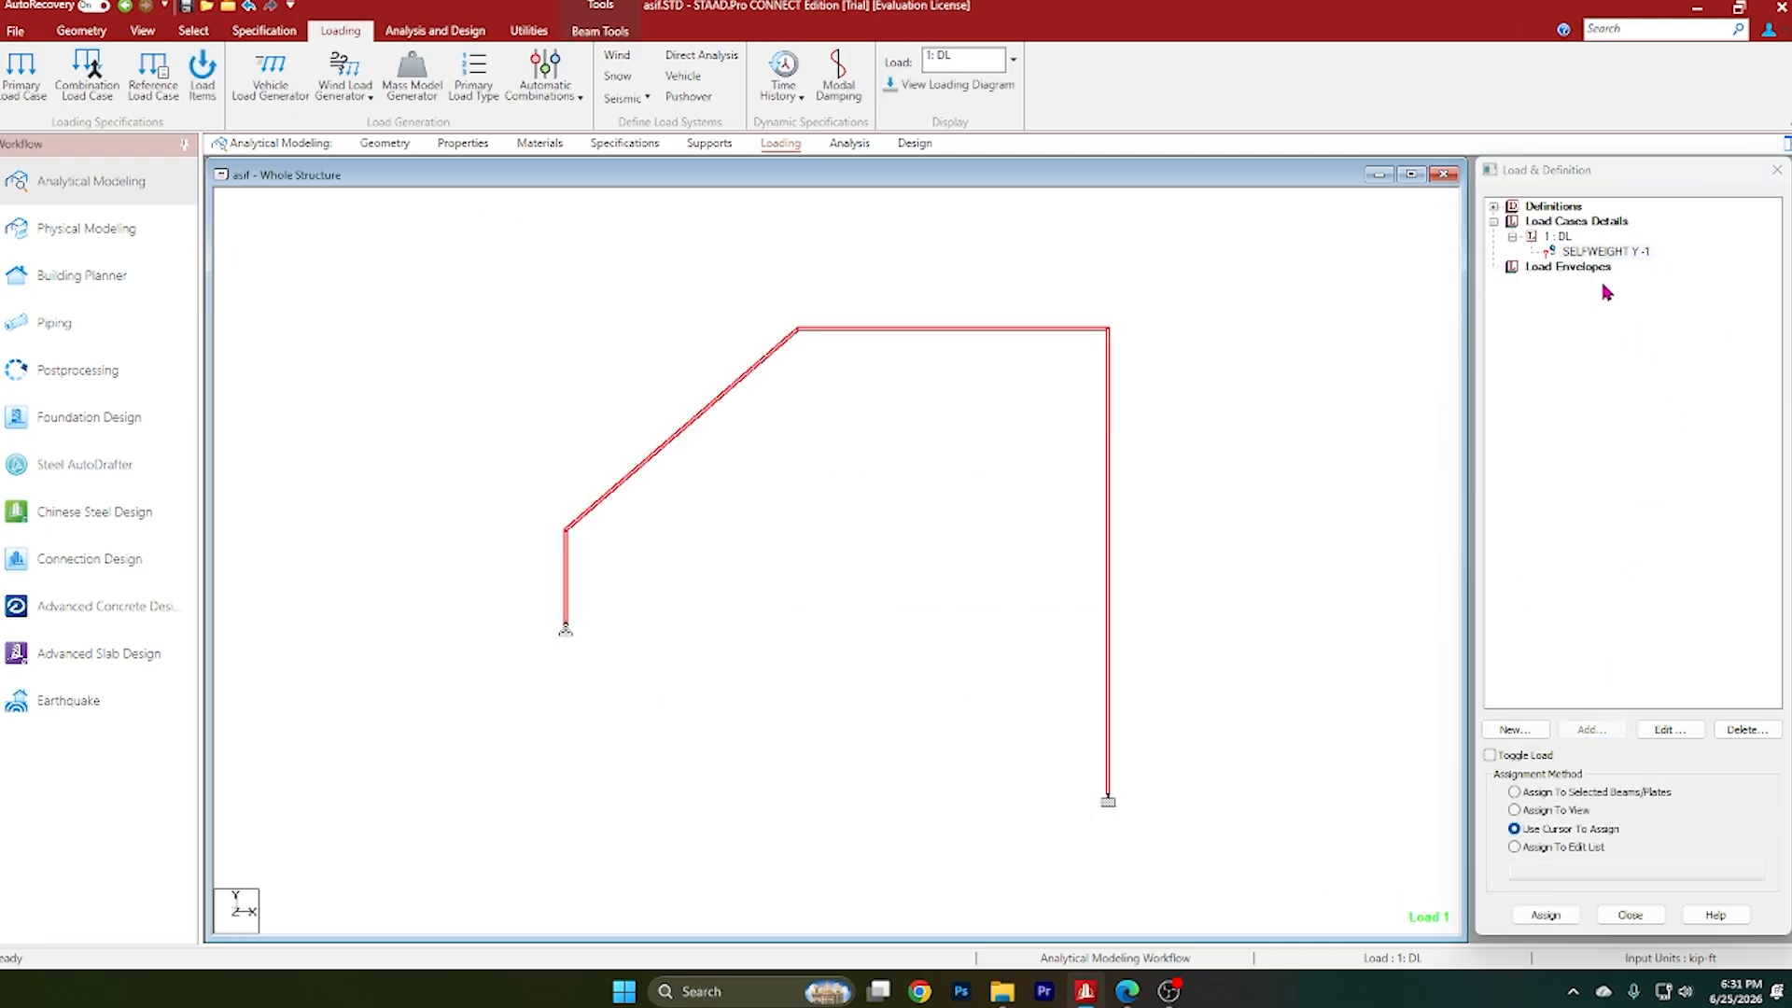
click(1615, 255)
click(1587, 794)
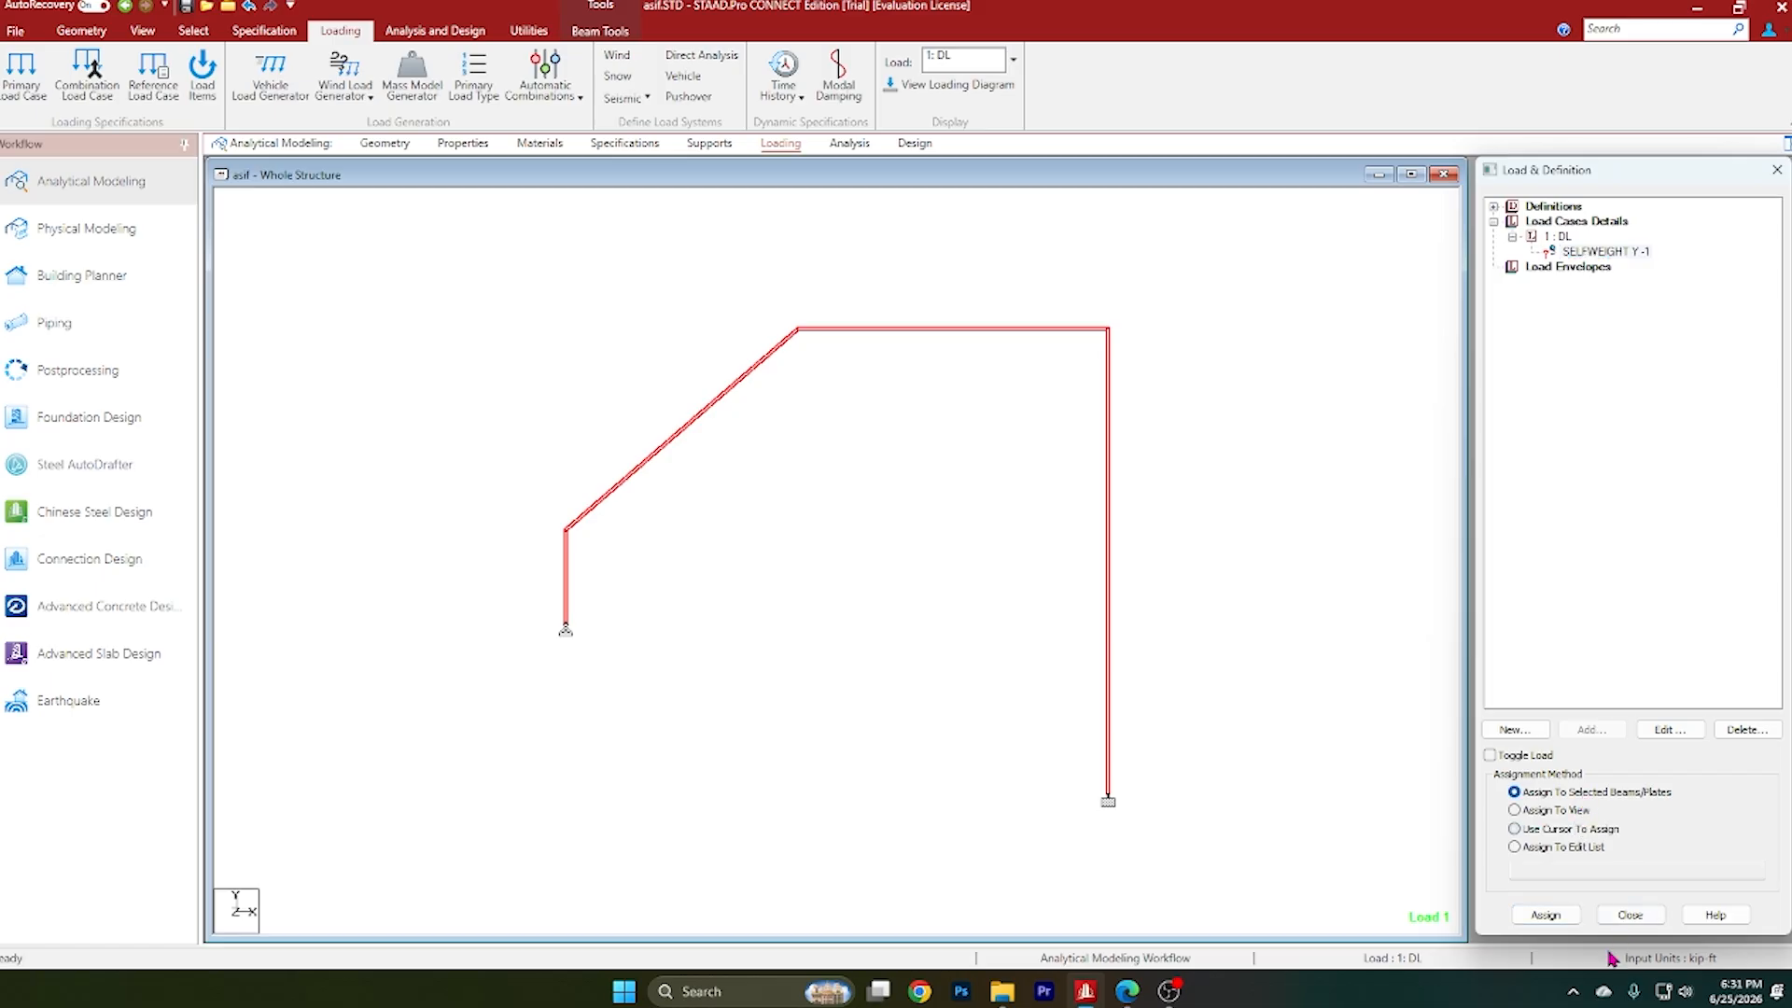
click(1548, 916)
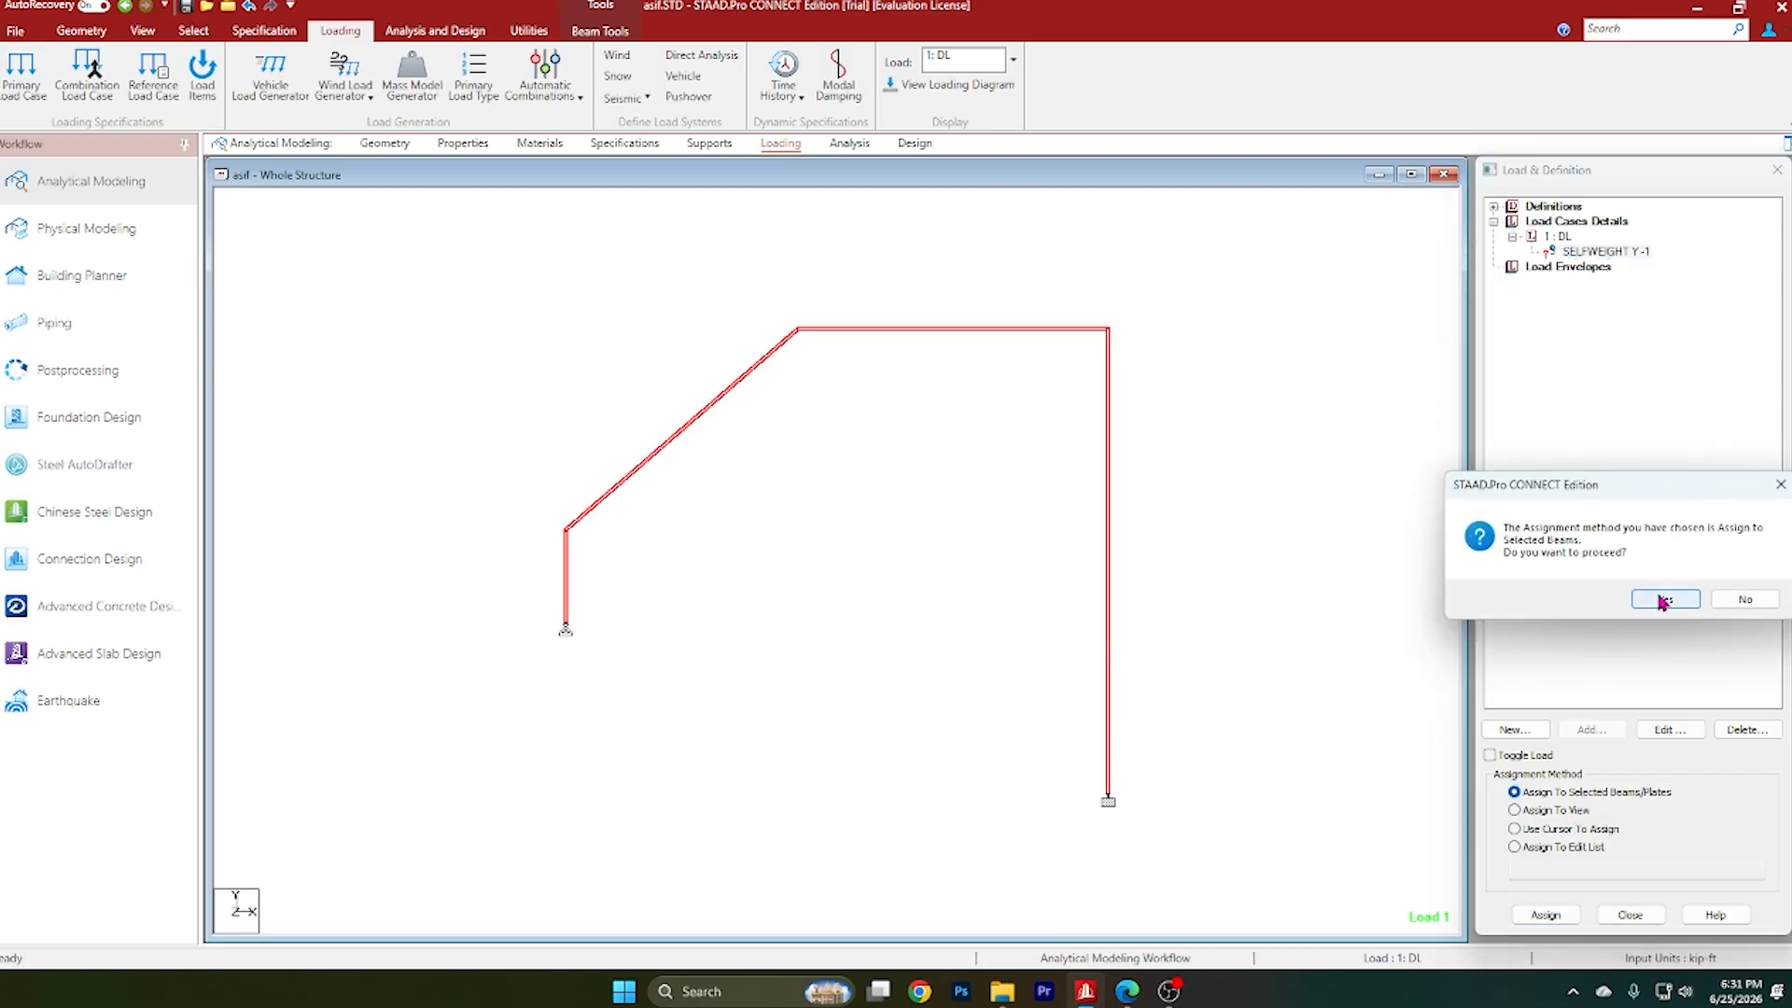
click(1664, 607)
scroll(1064, 638, down, 1)
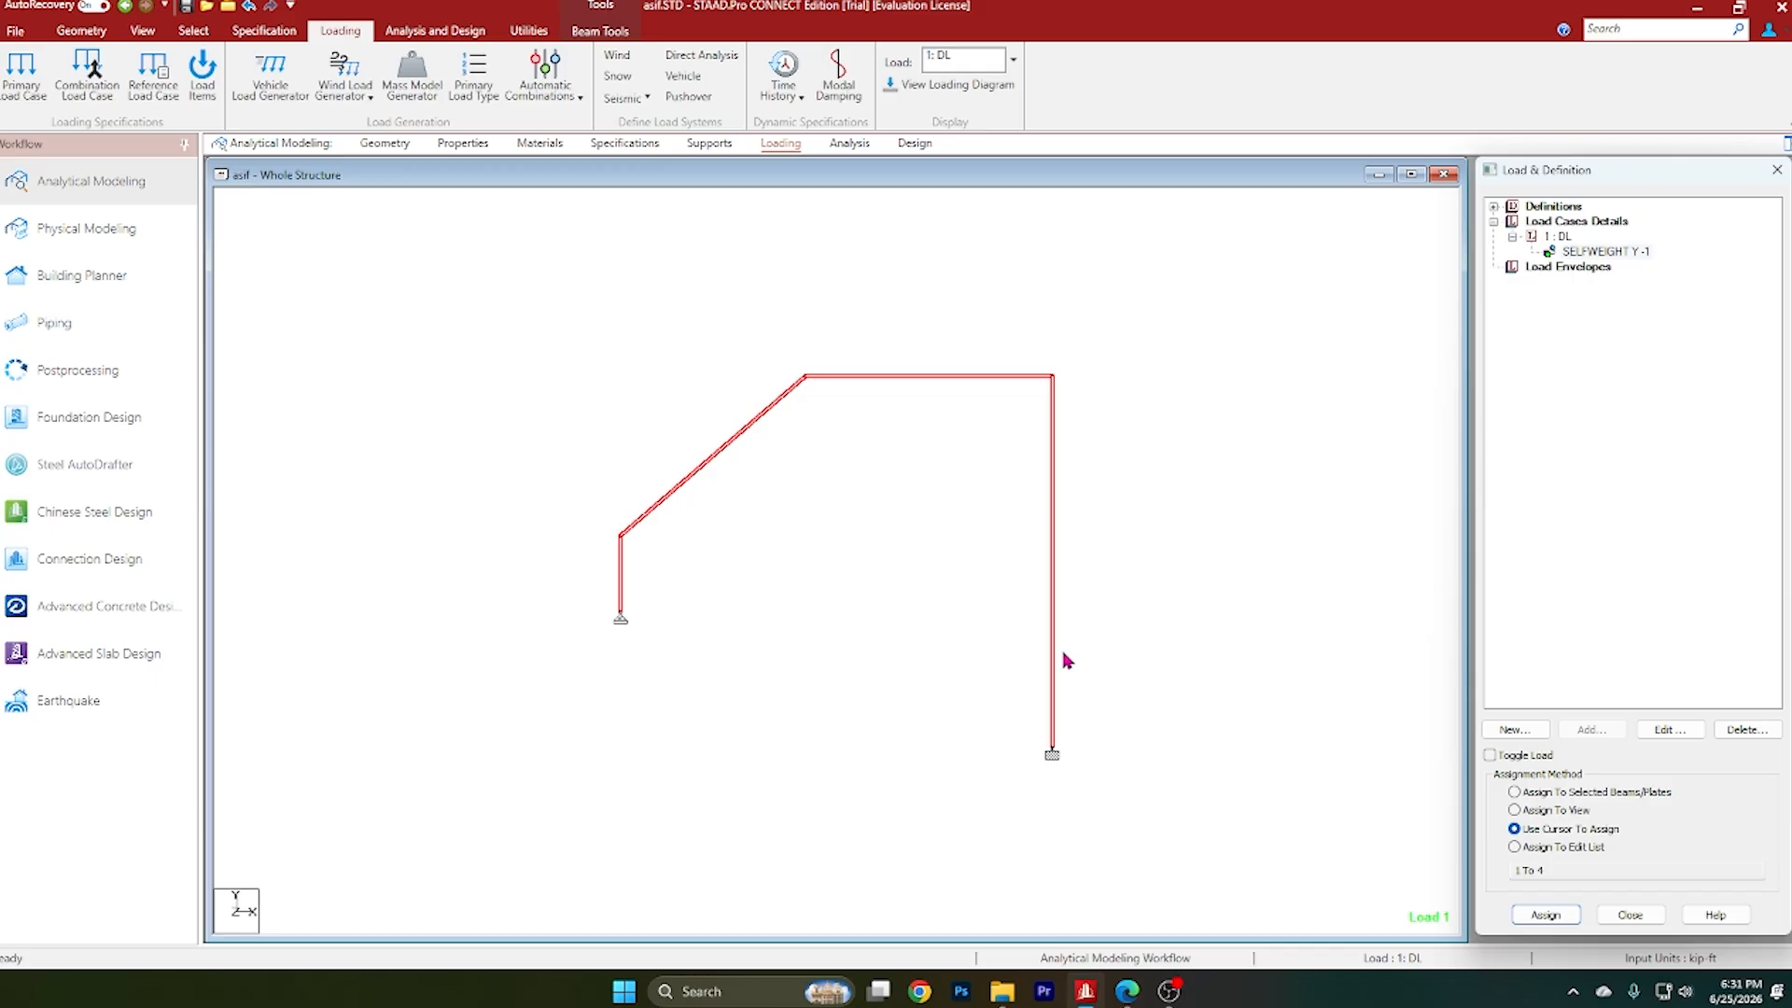
Step: Create a second primary load case of type Live titled LL
click(1580, 222)
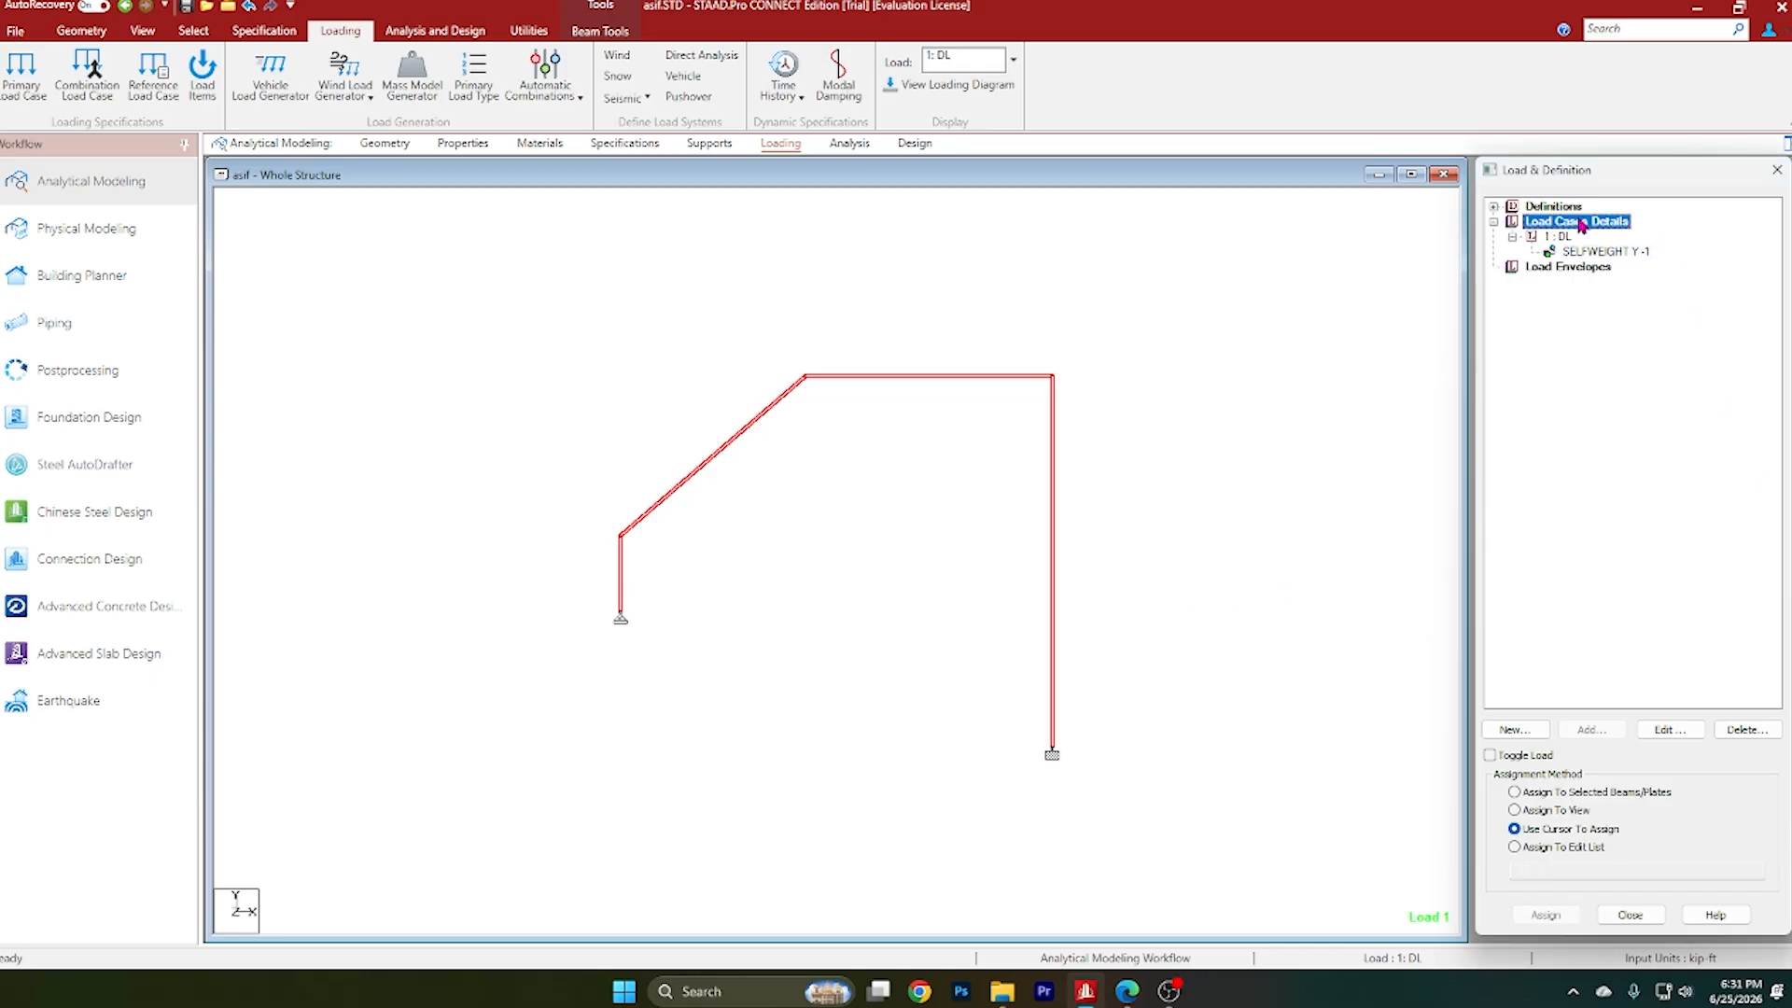
click(1591, 730)
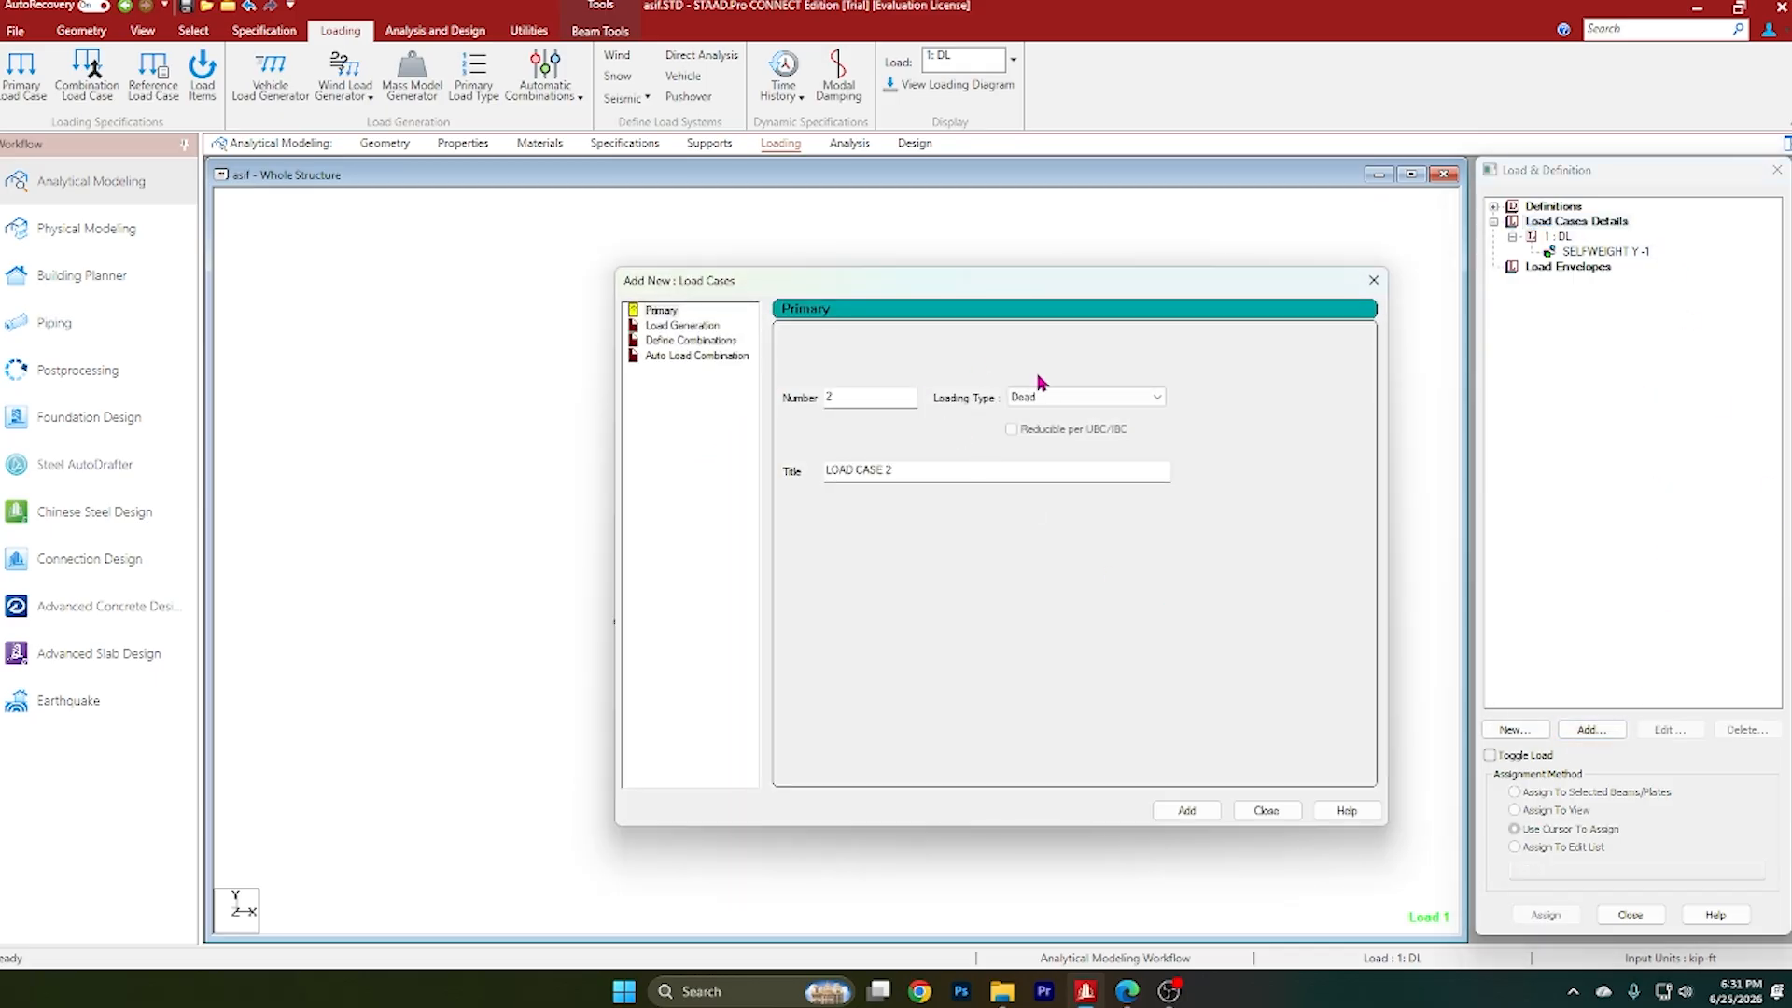
click(1049, 397)
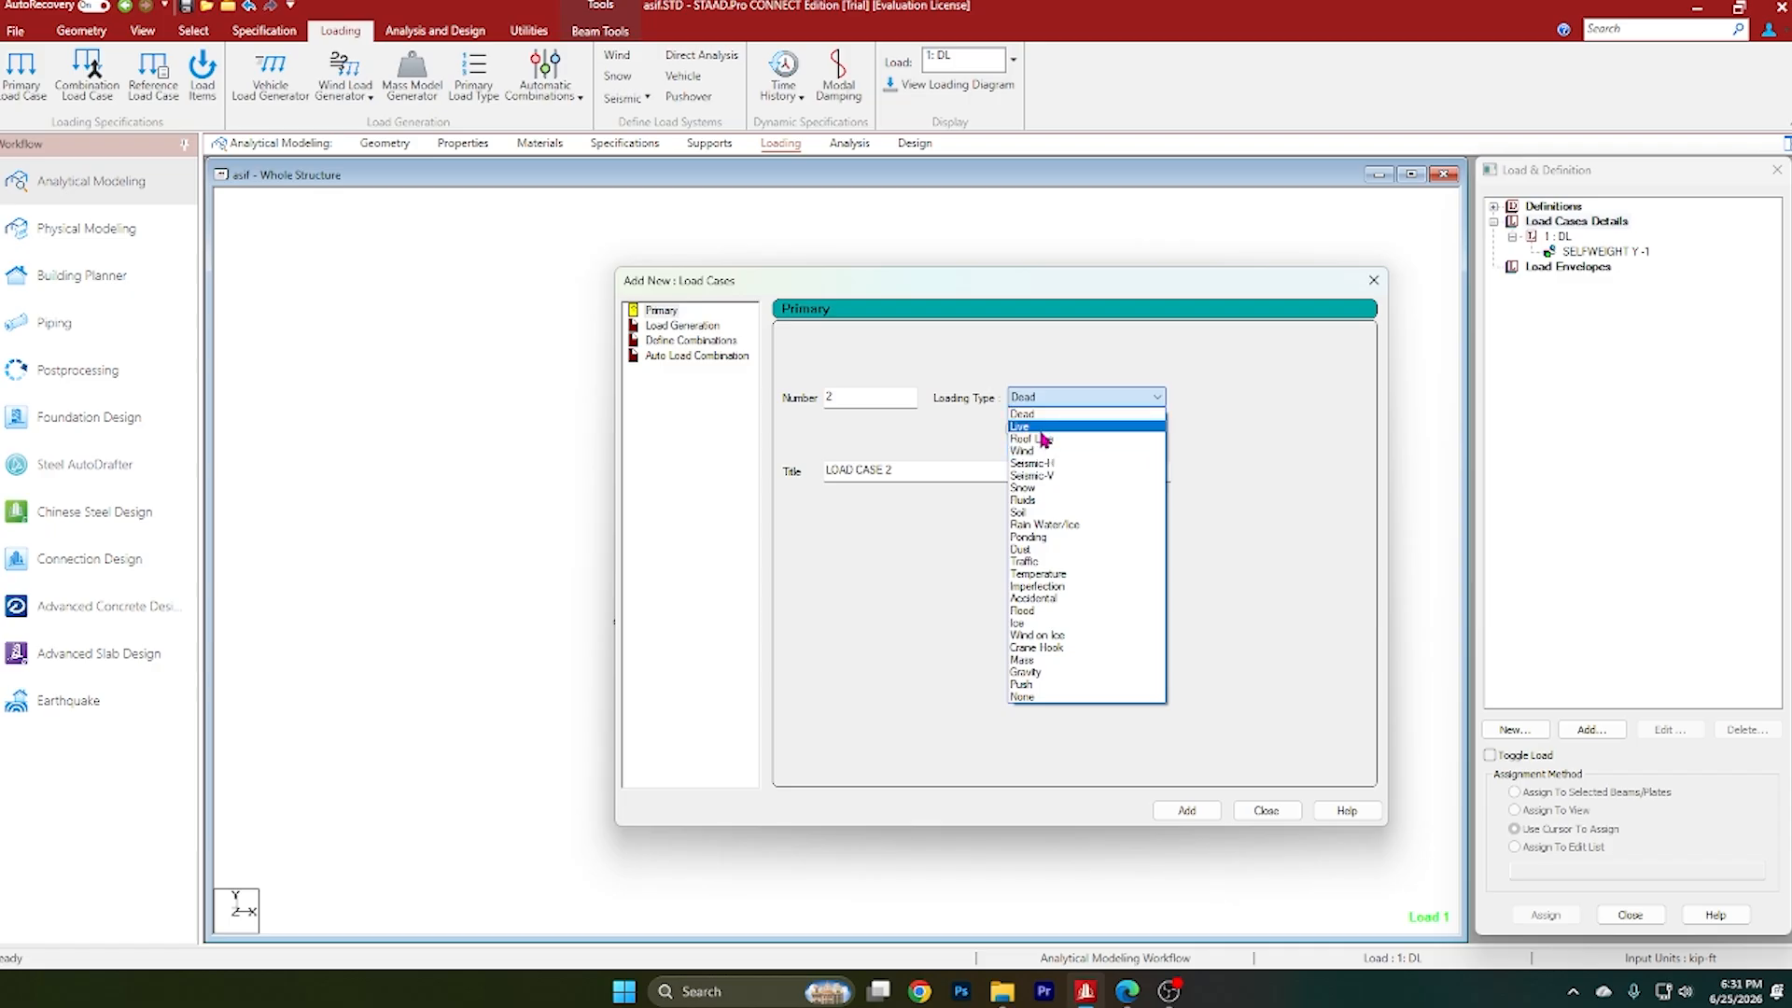
click(1026, 426)
drag(952, 473, 549, 459)
text(LL)
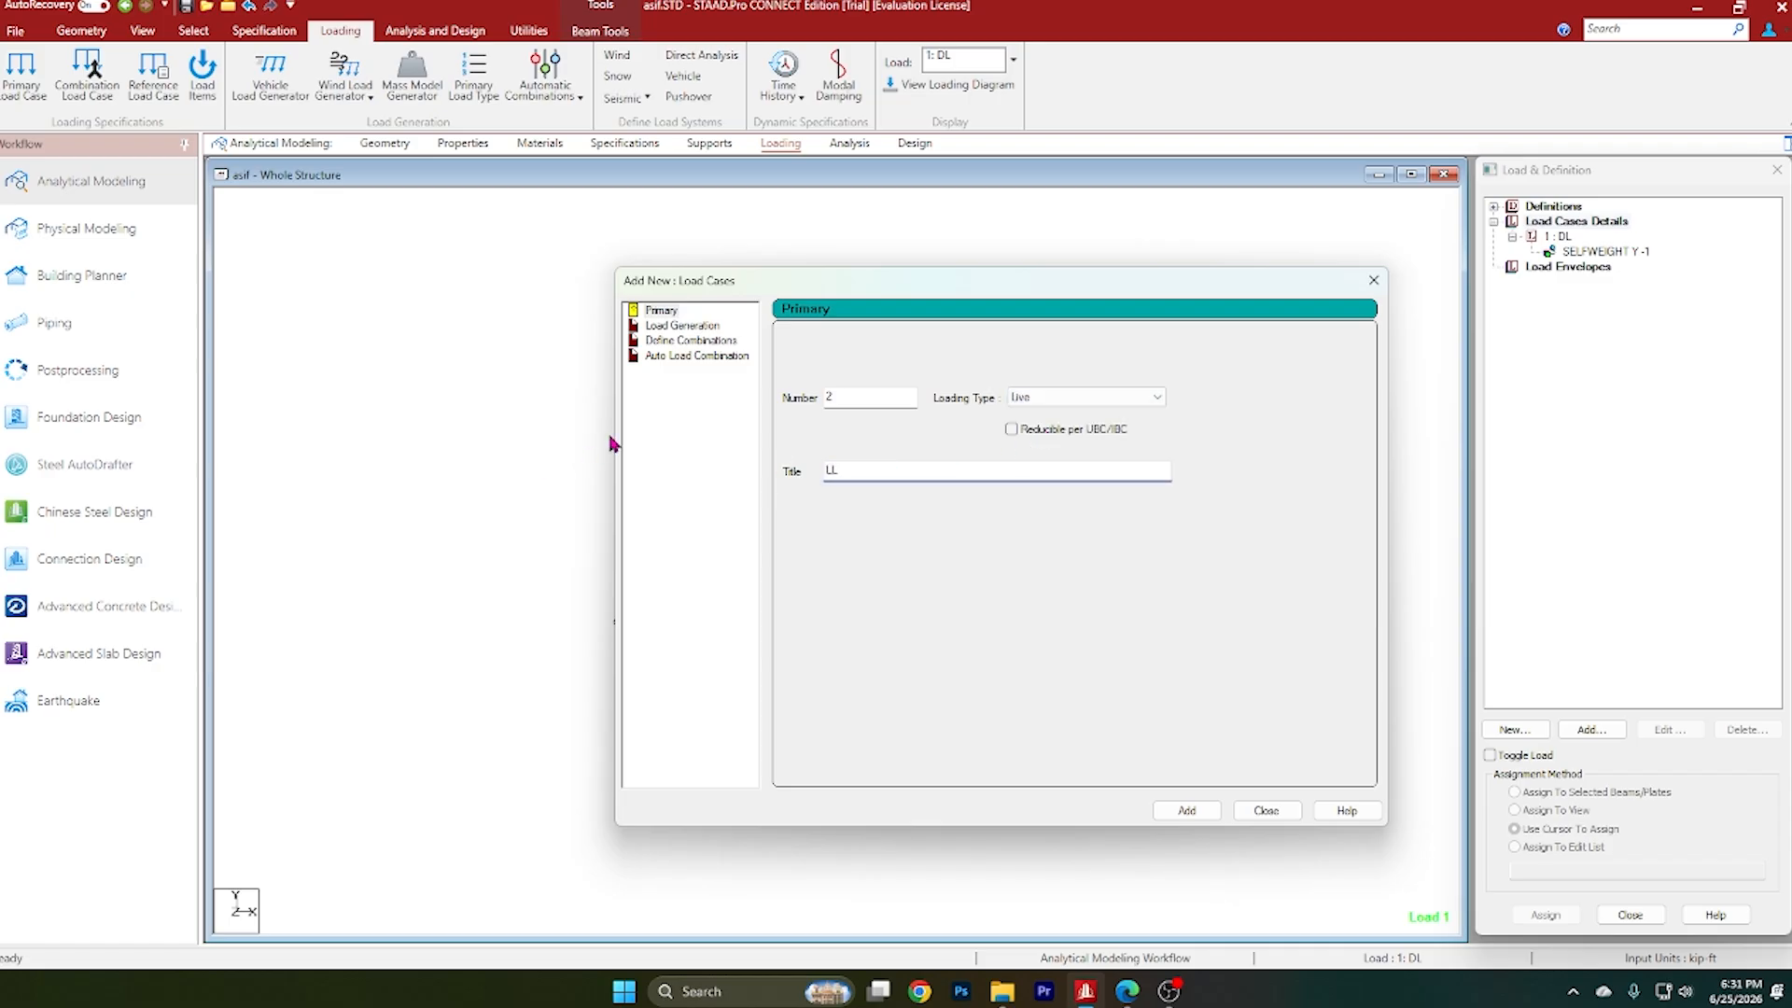
click(1187, 810)
click(1373, 280)
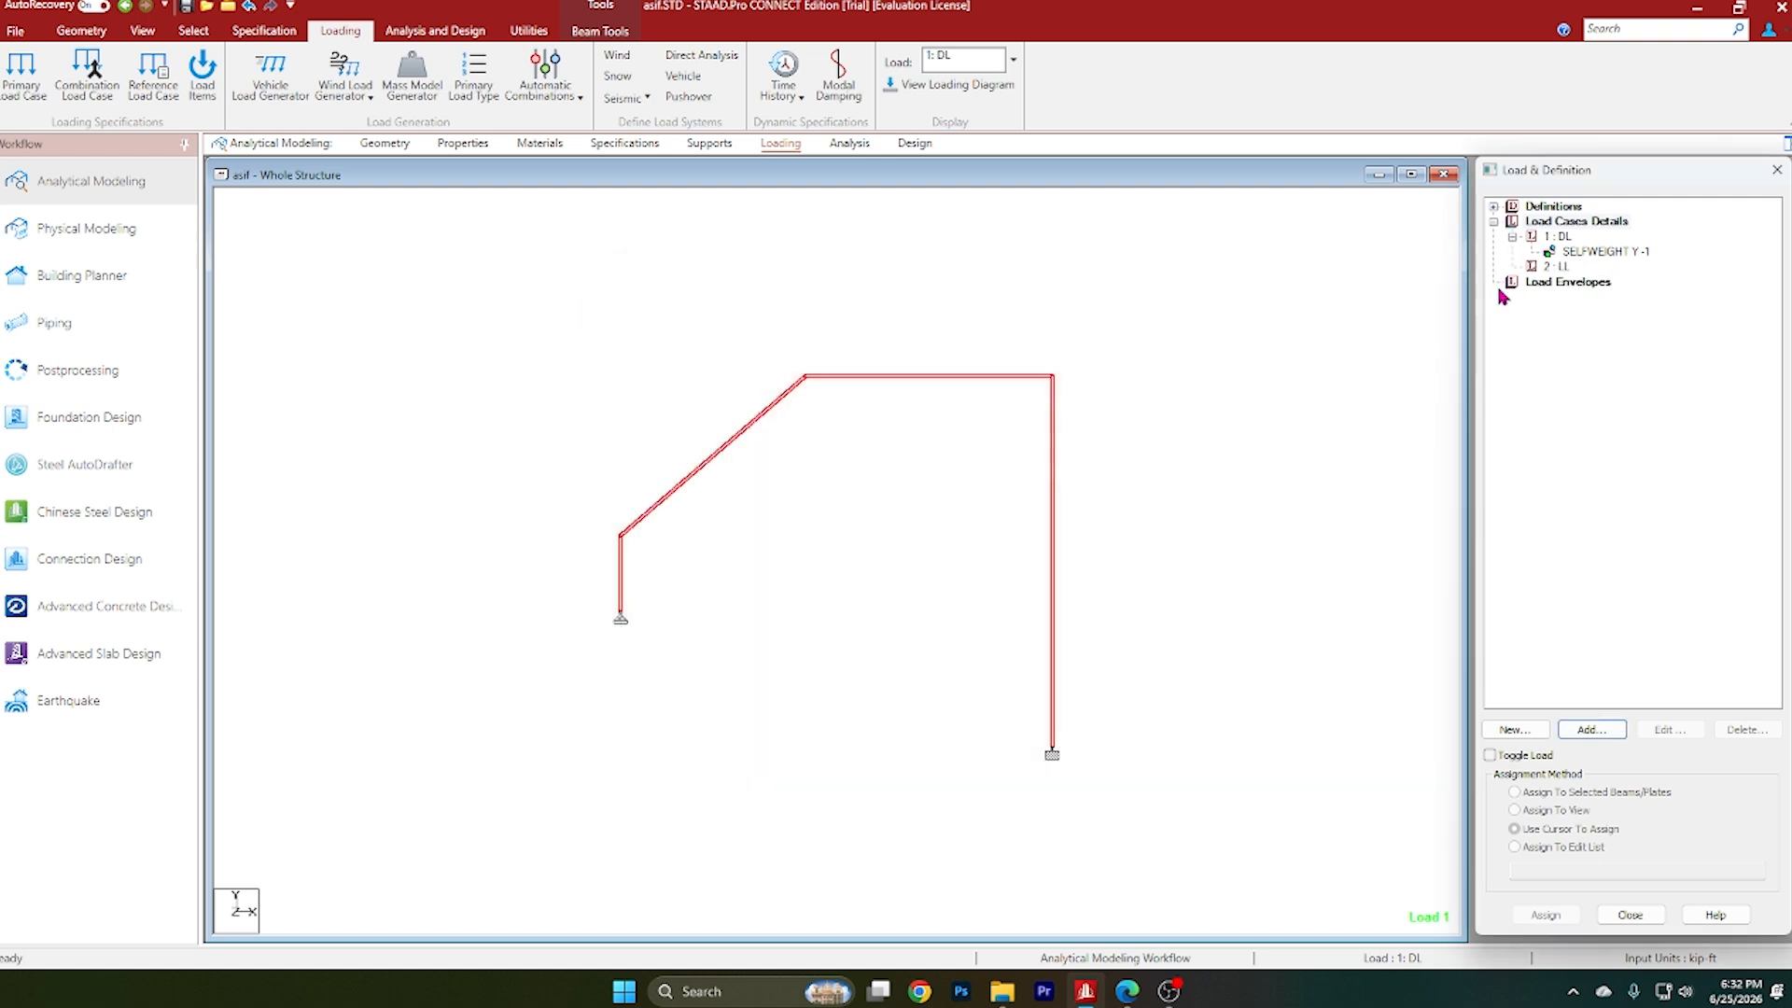
Step: Start adding a member load to the LL case and check the applied loads in the problem sheet
click(1556, 267)
click(1127, 991)
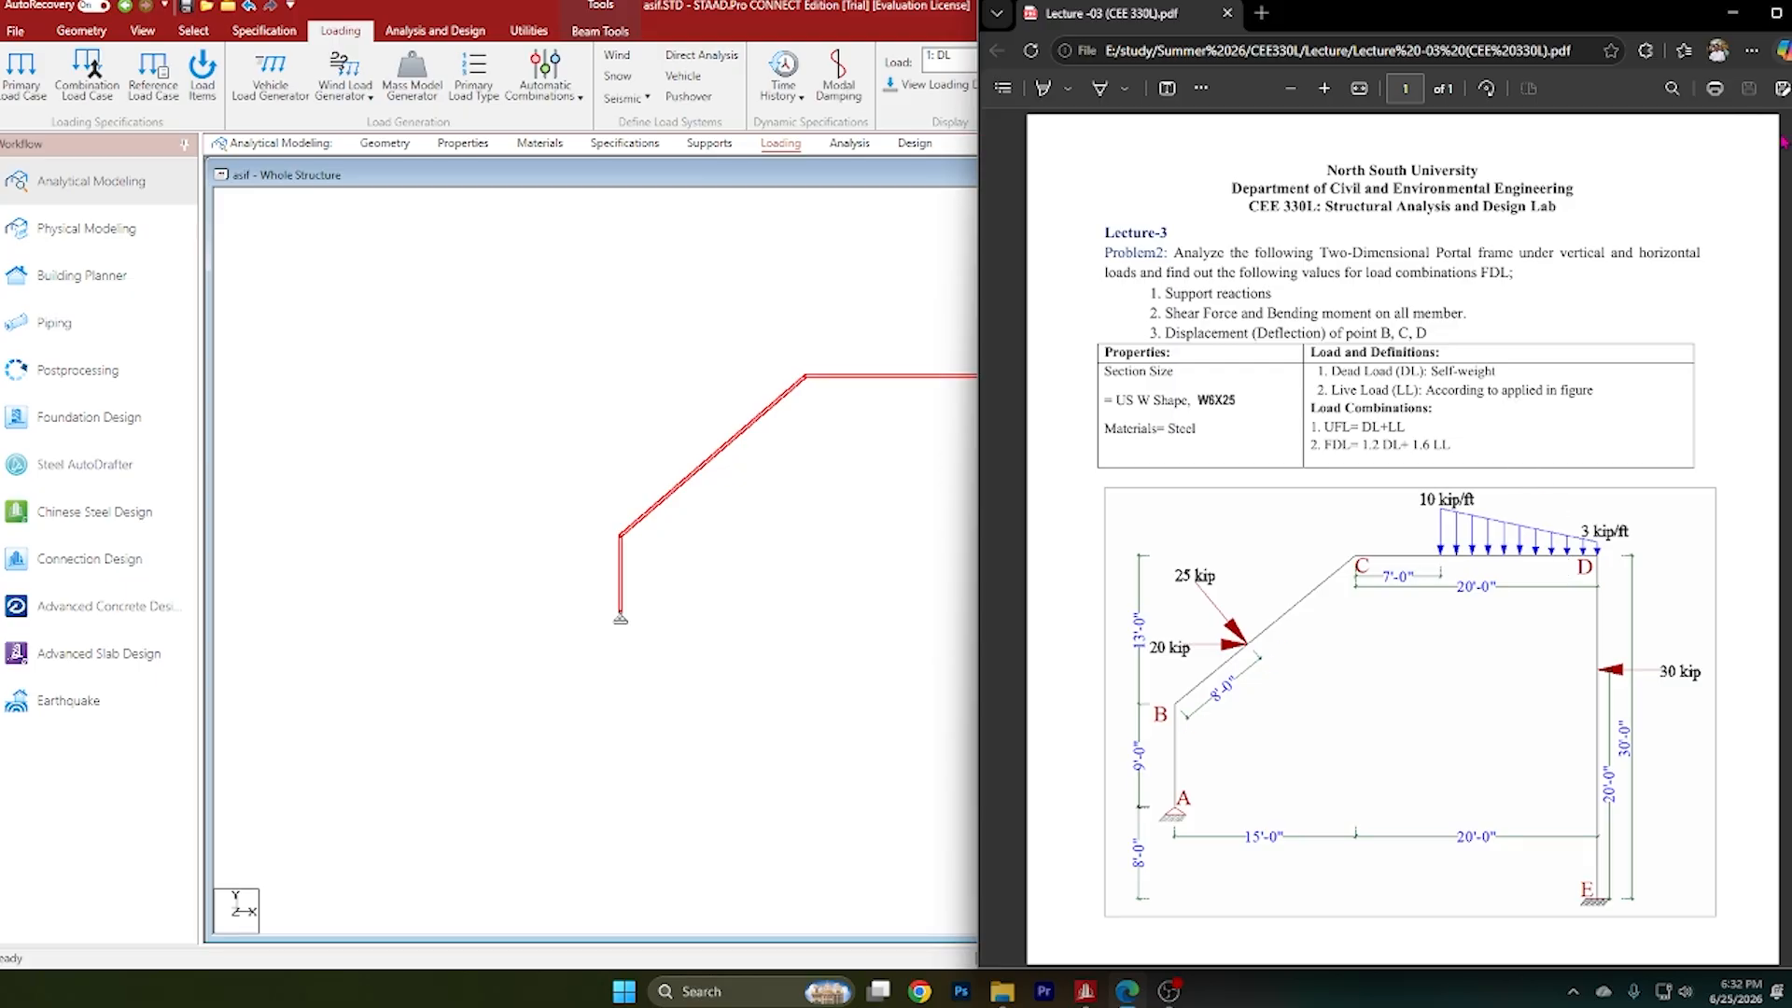
click(1732, 14)
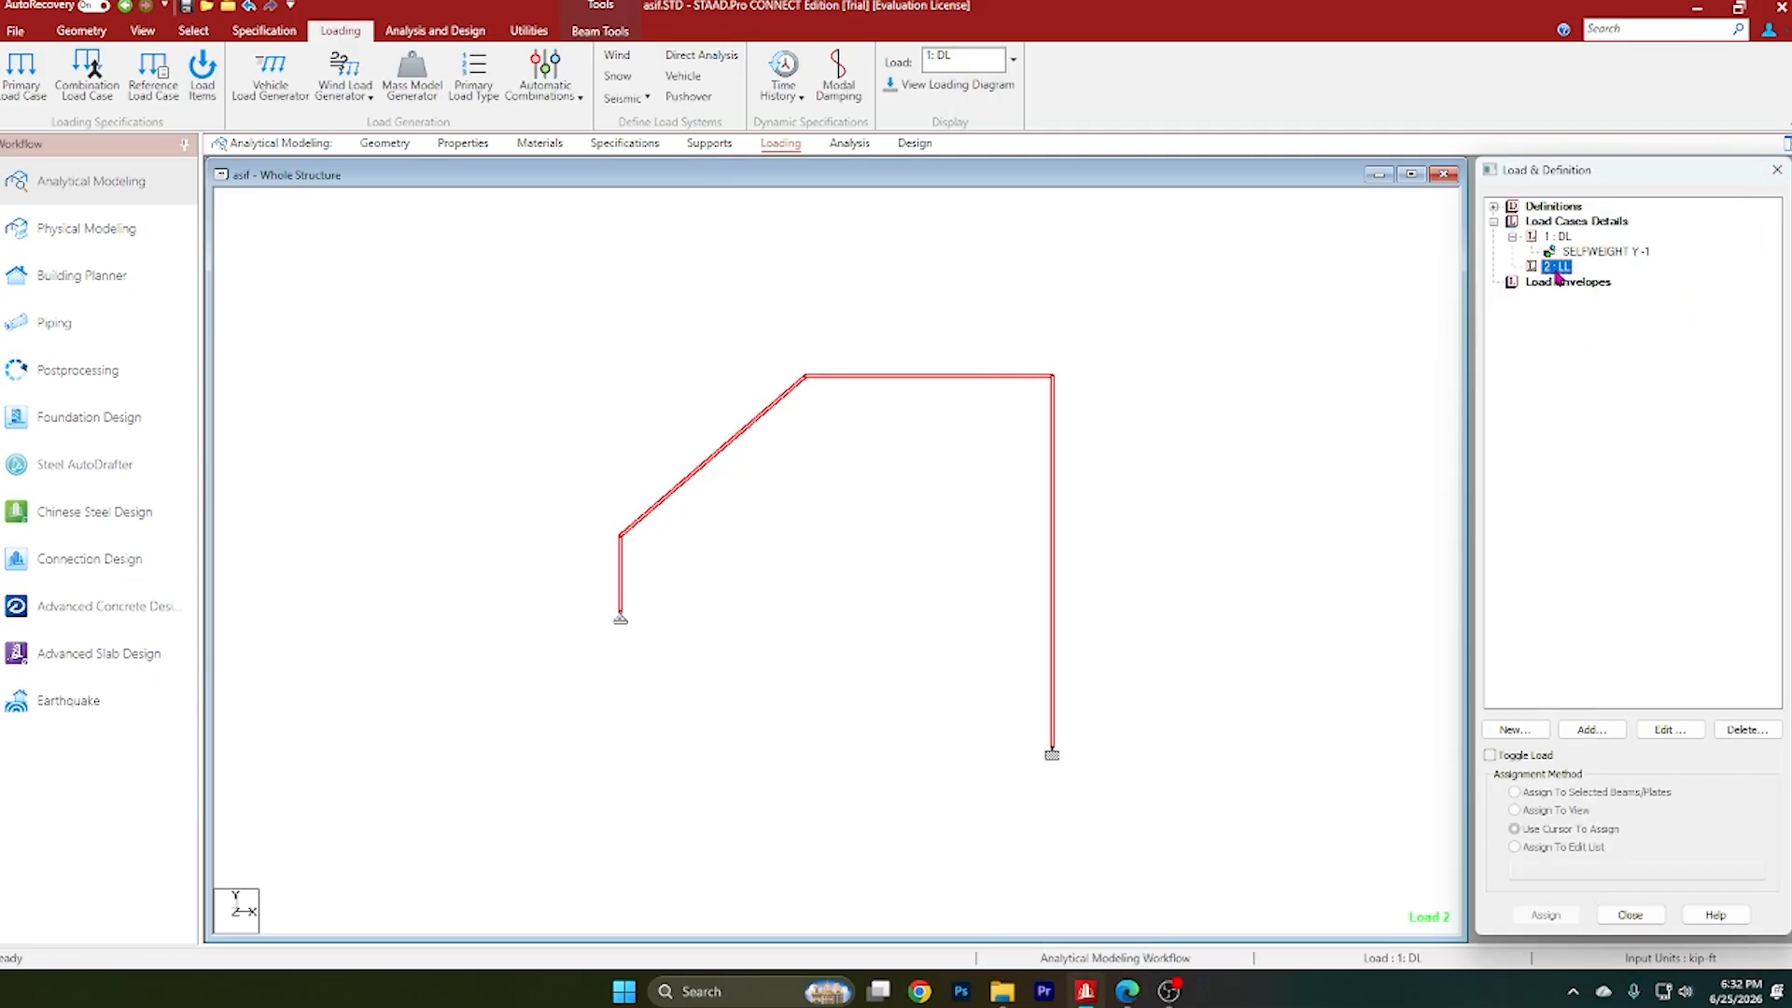
click(1591, 729)
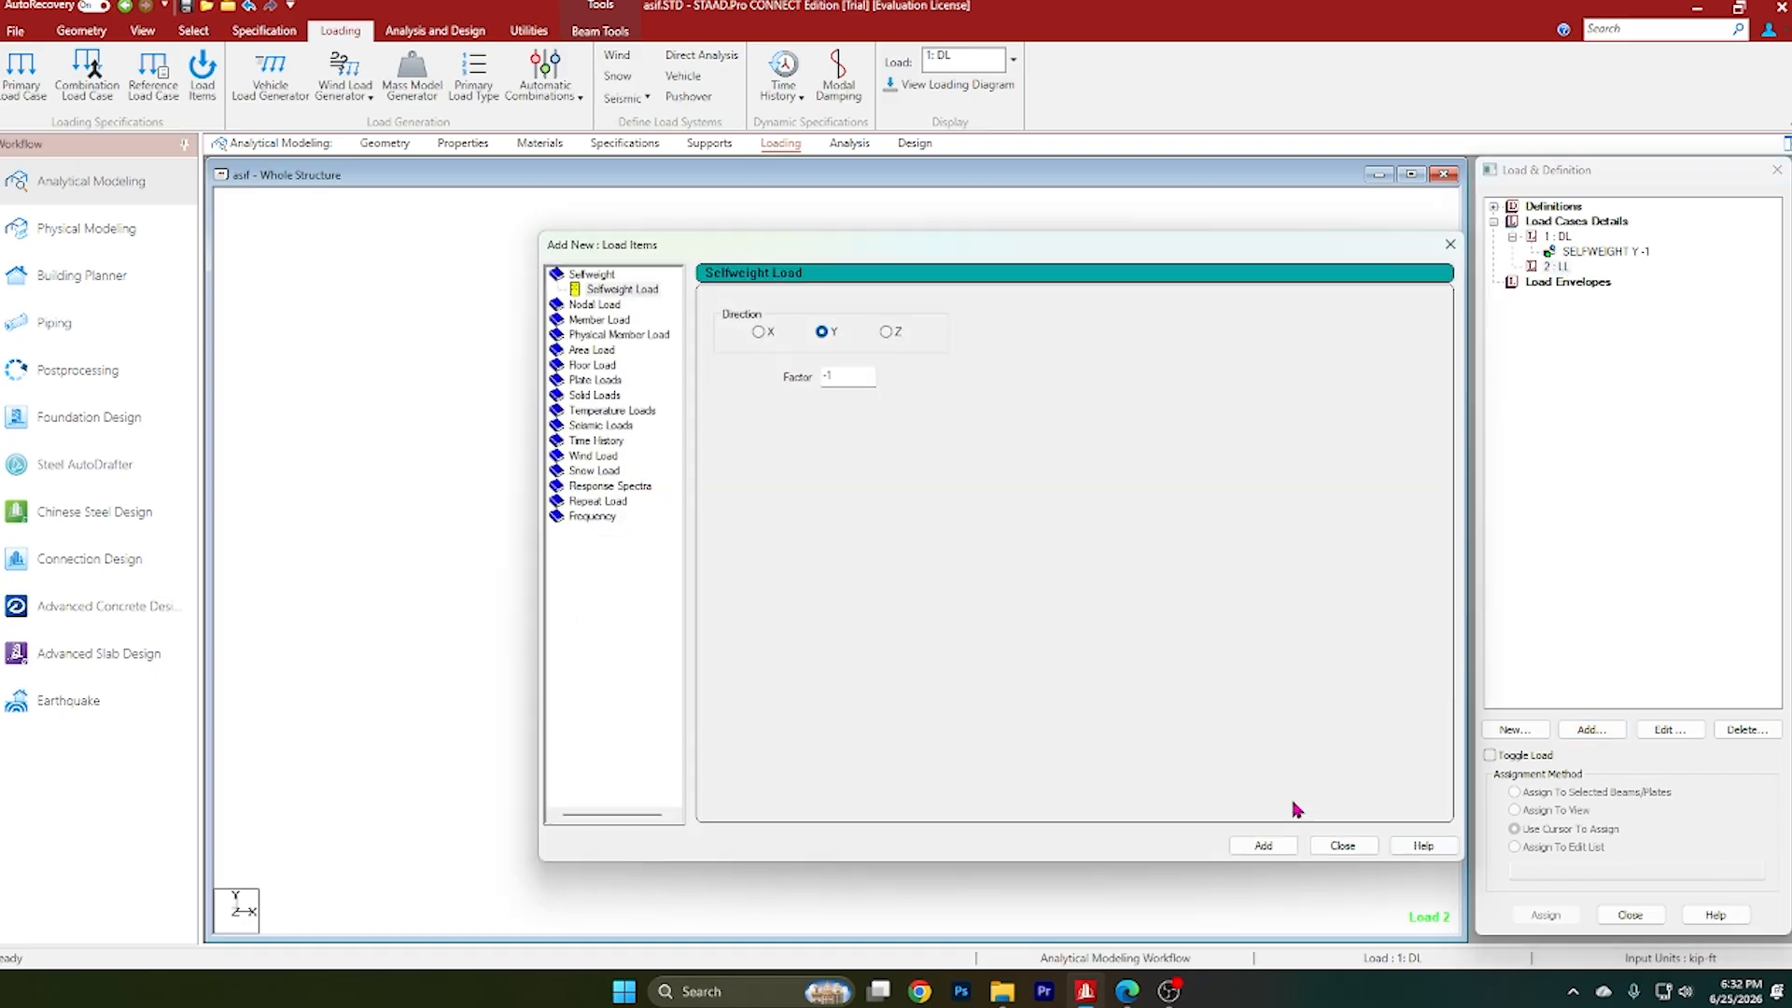
click(600, 320)
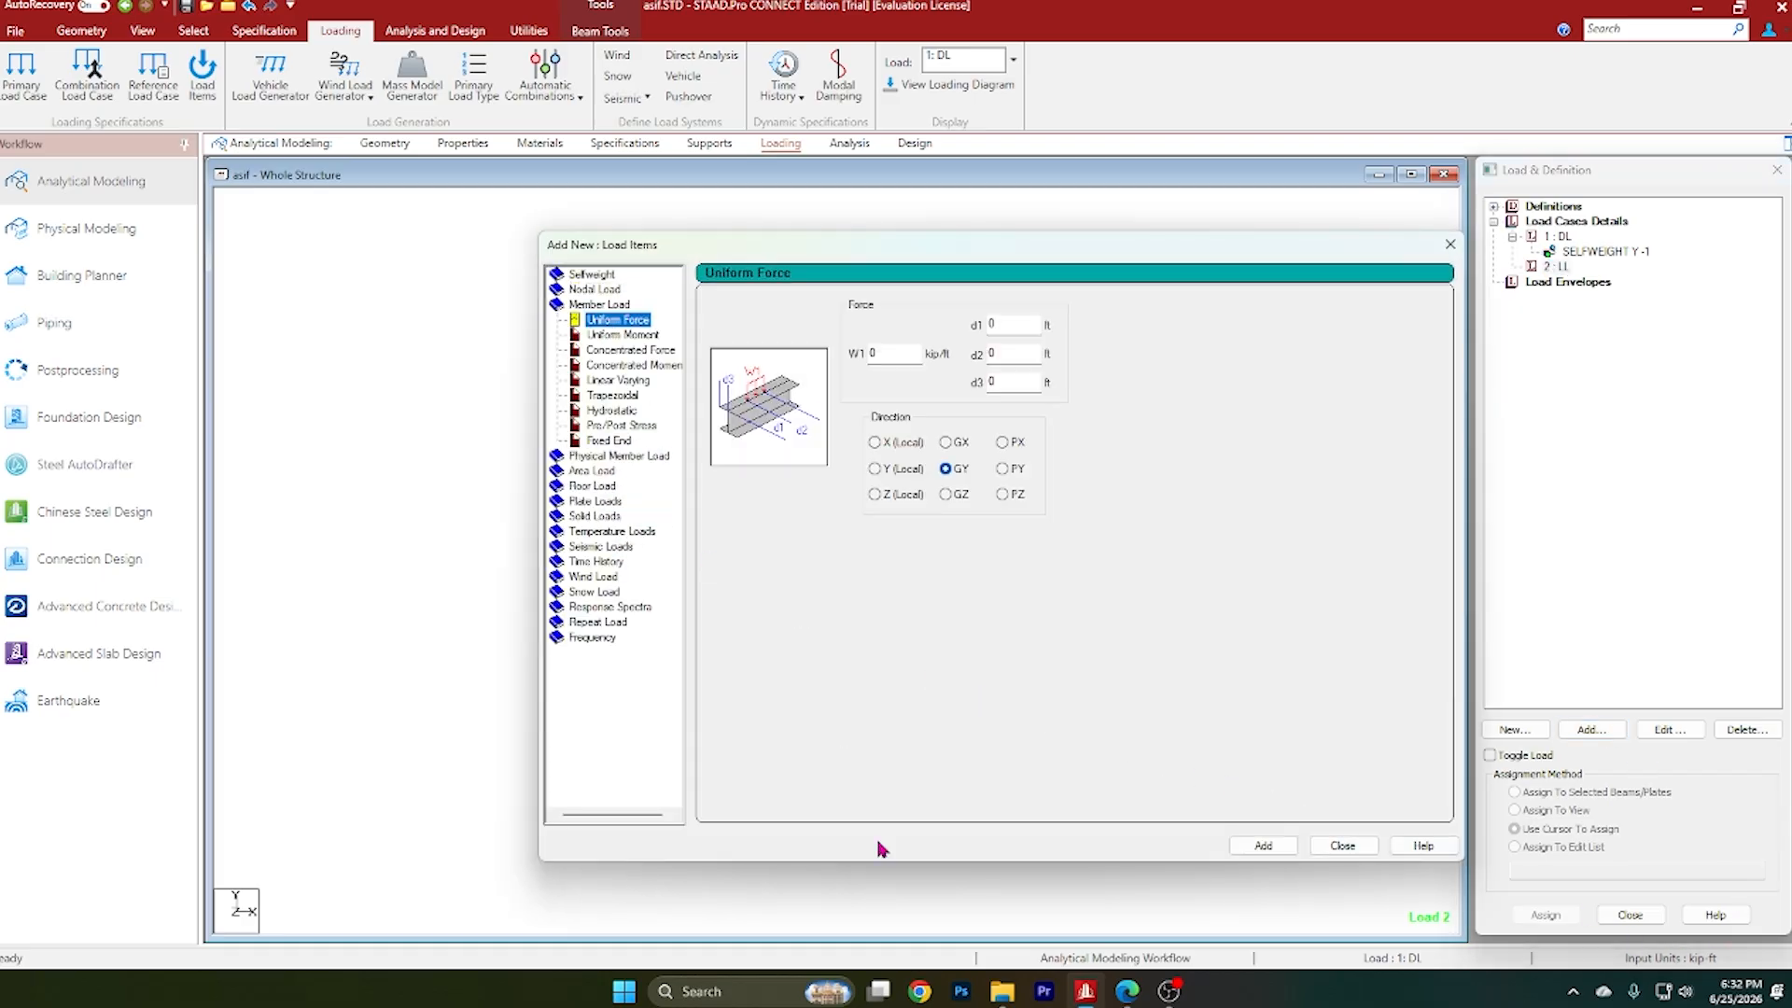
click(1127, 992)
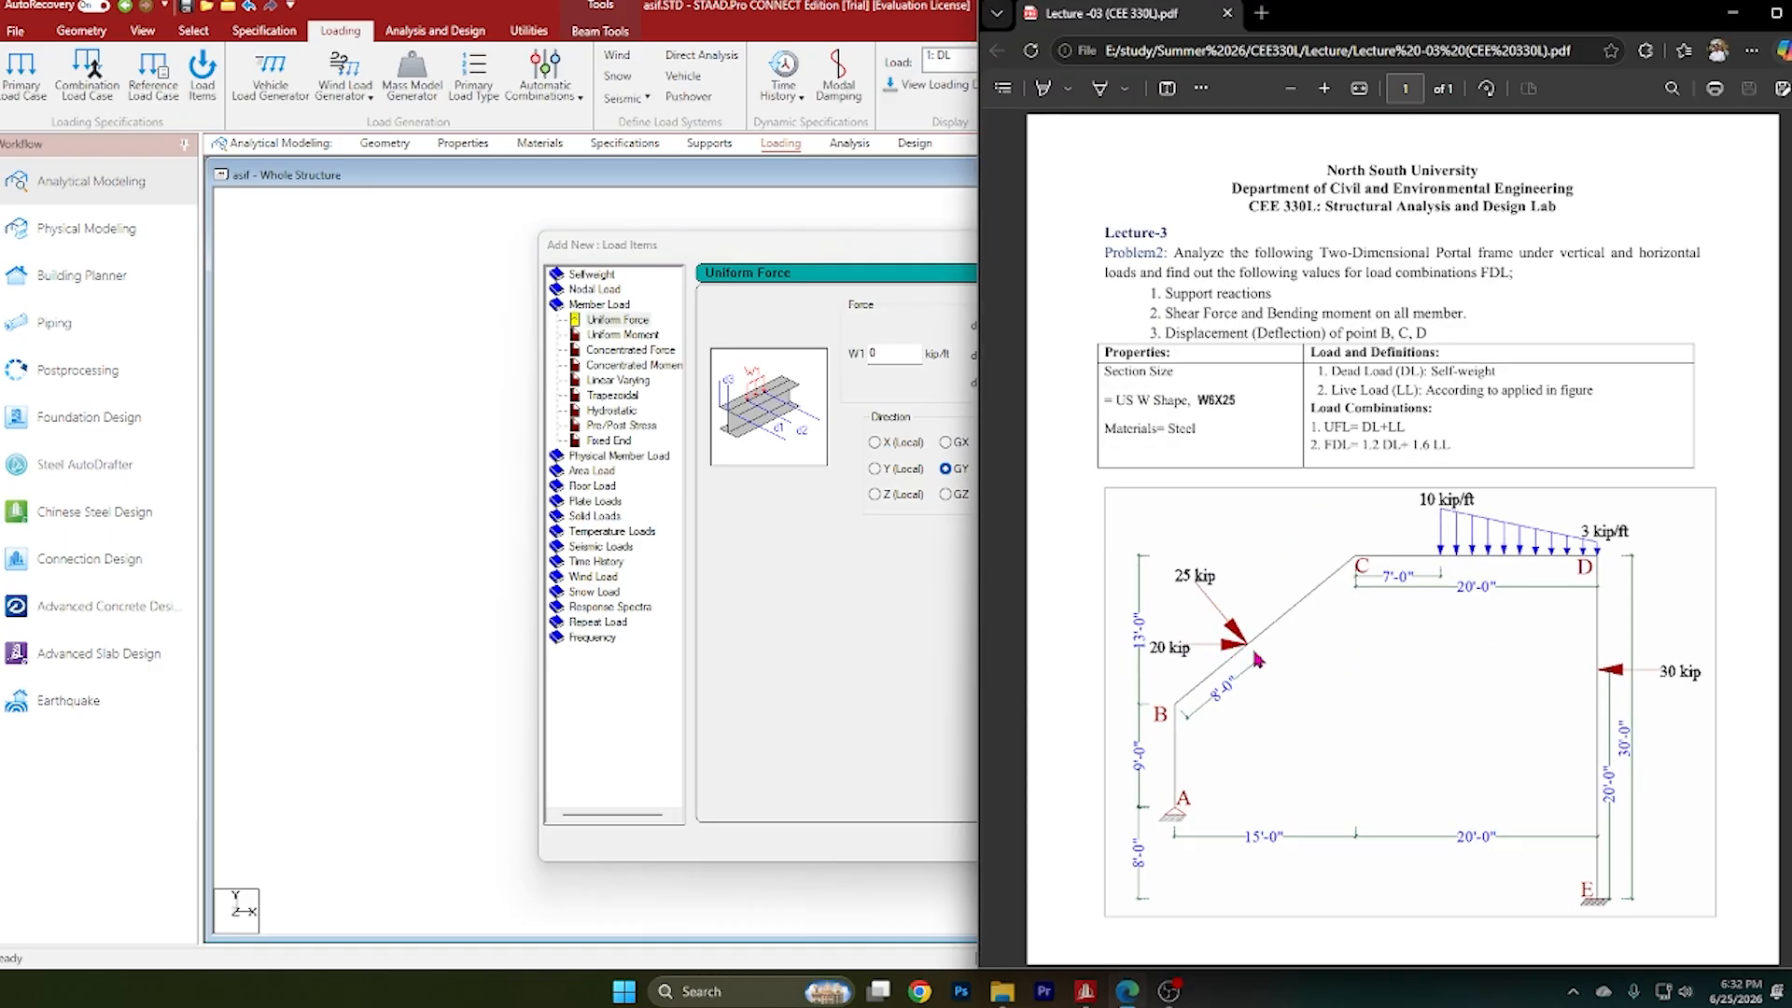
click(1742, 22)
Step: Add a concentrated member force of 20 kip in the GX direction with d1 of 8 ft to the LL case
click(625, 352)
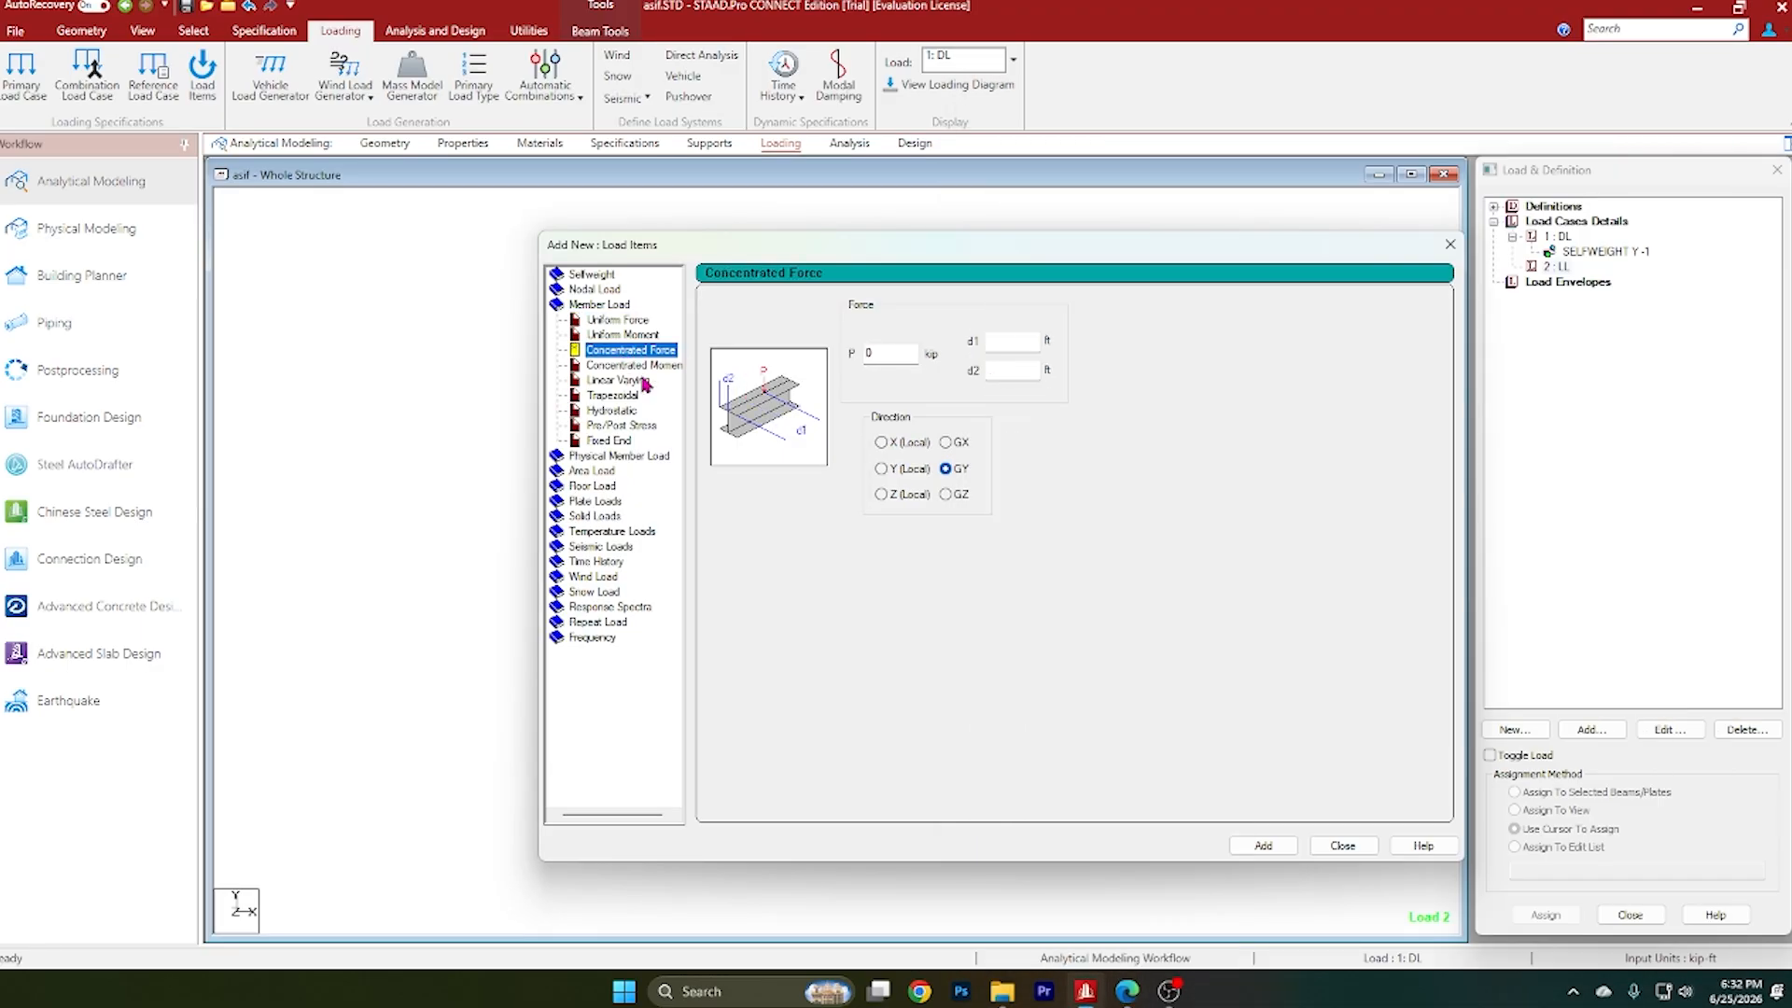
double_click(878, 355)
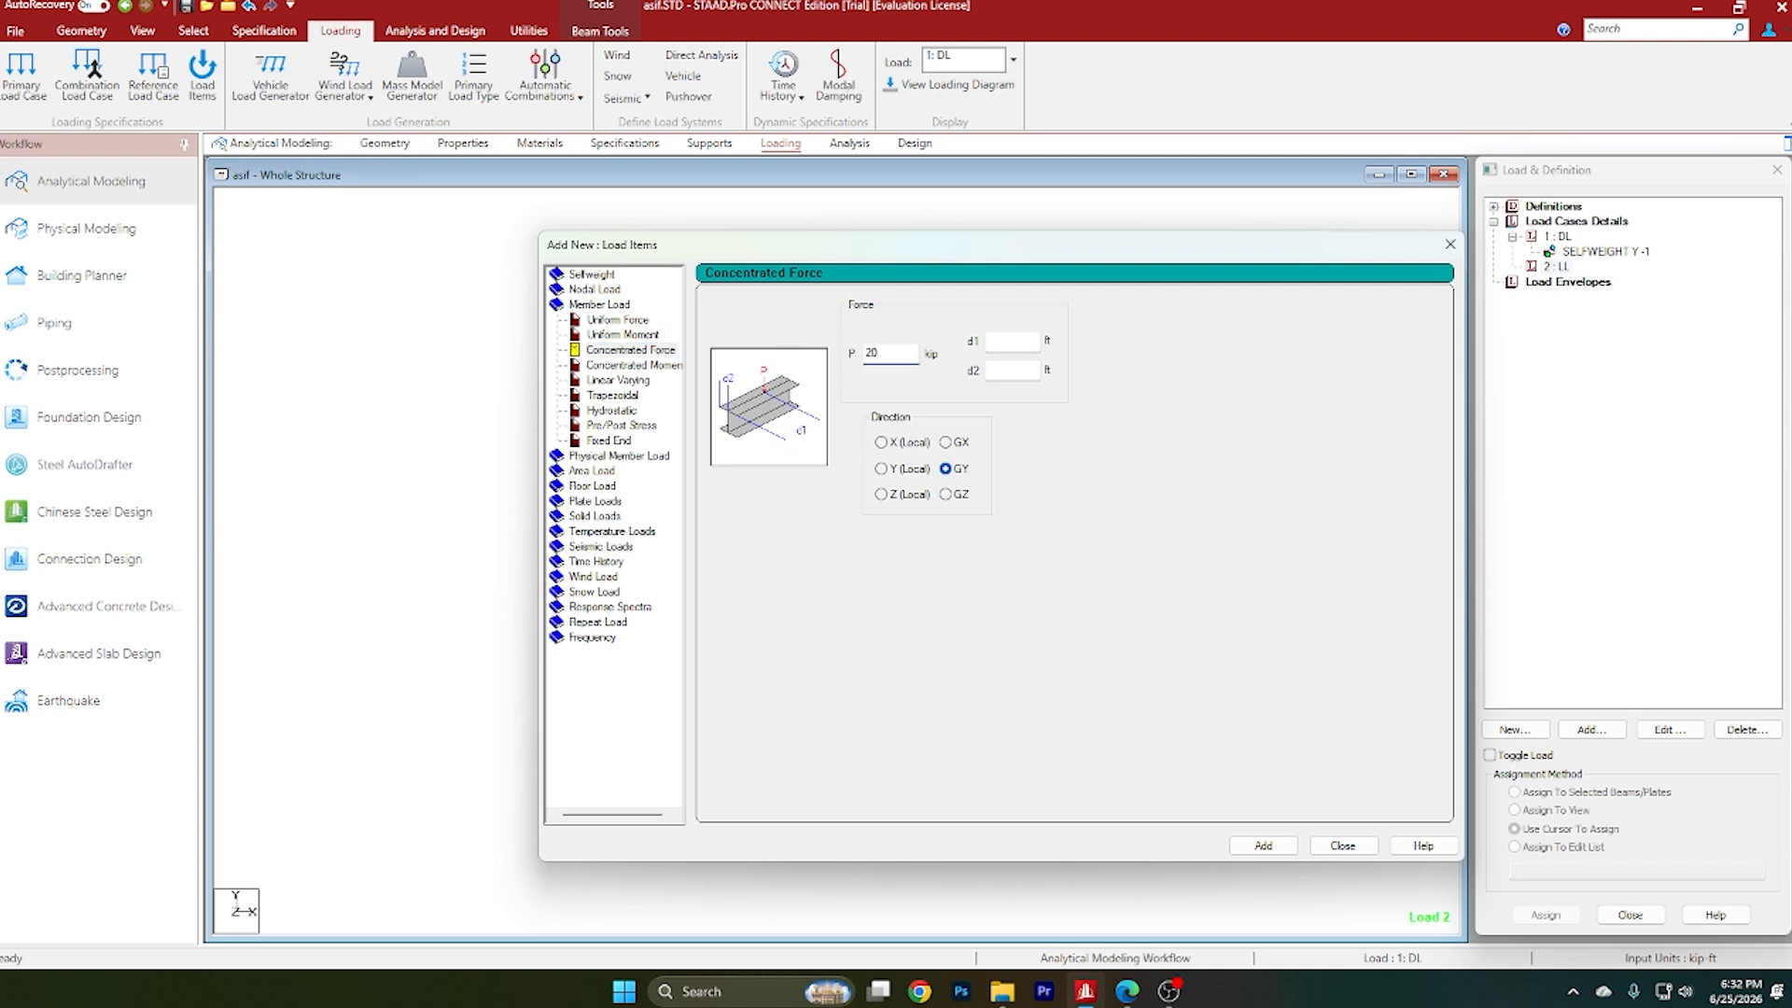
click(956, 445)
click(1126, 991)
click(1127, 991)
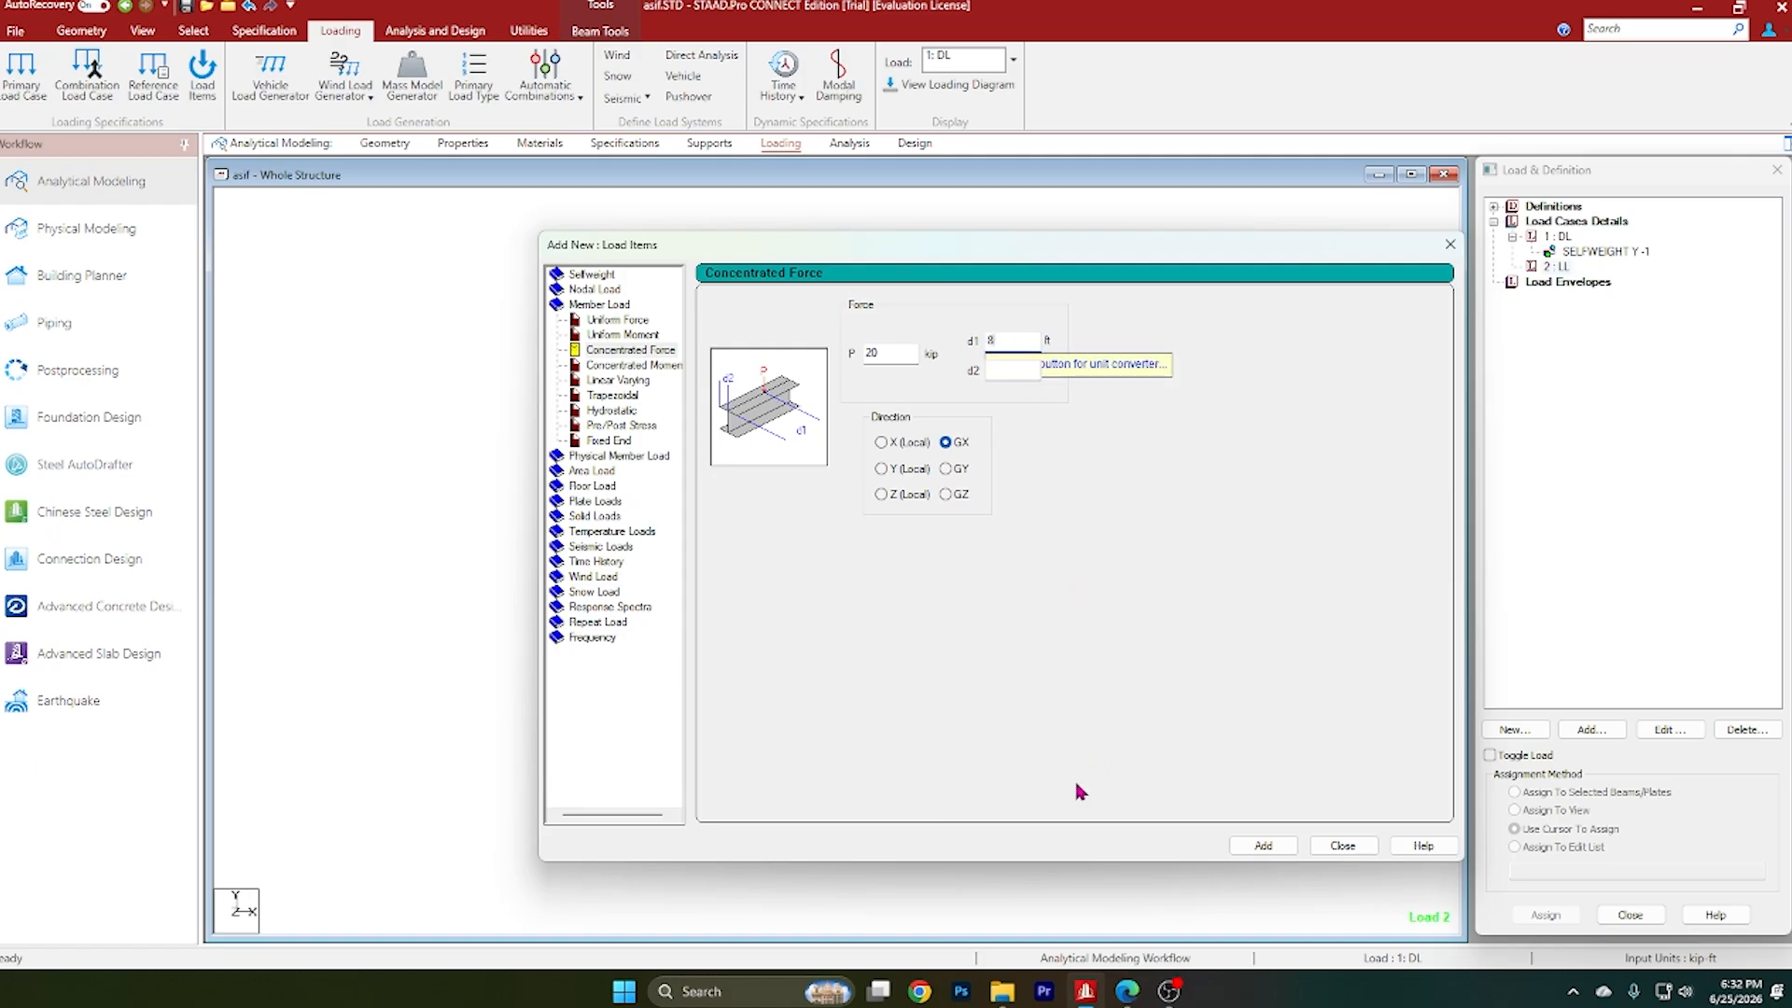
click(1271, 845)
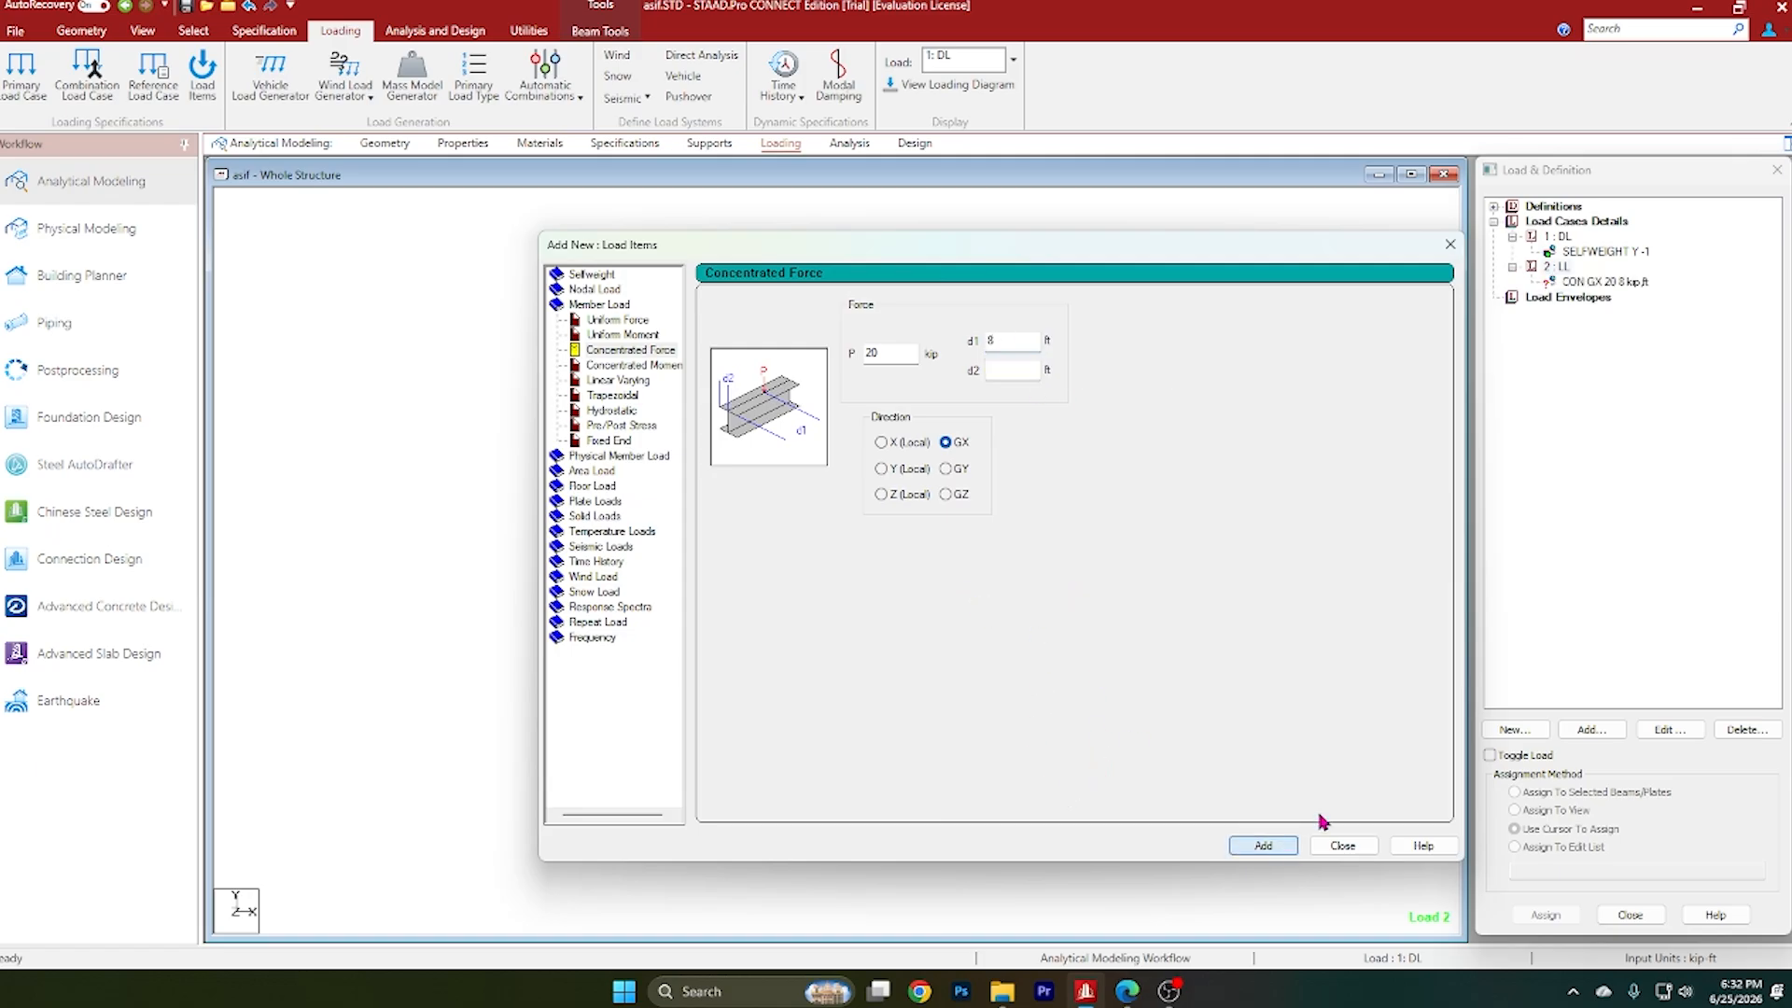
click(1450, 244)
Step: Assign the 20 kip GX concentrated force to the inclined member using the selected-beams assignment method
click(1598, 283)
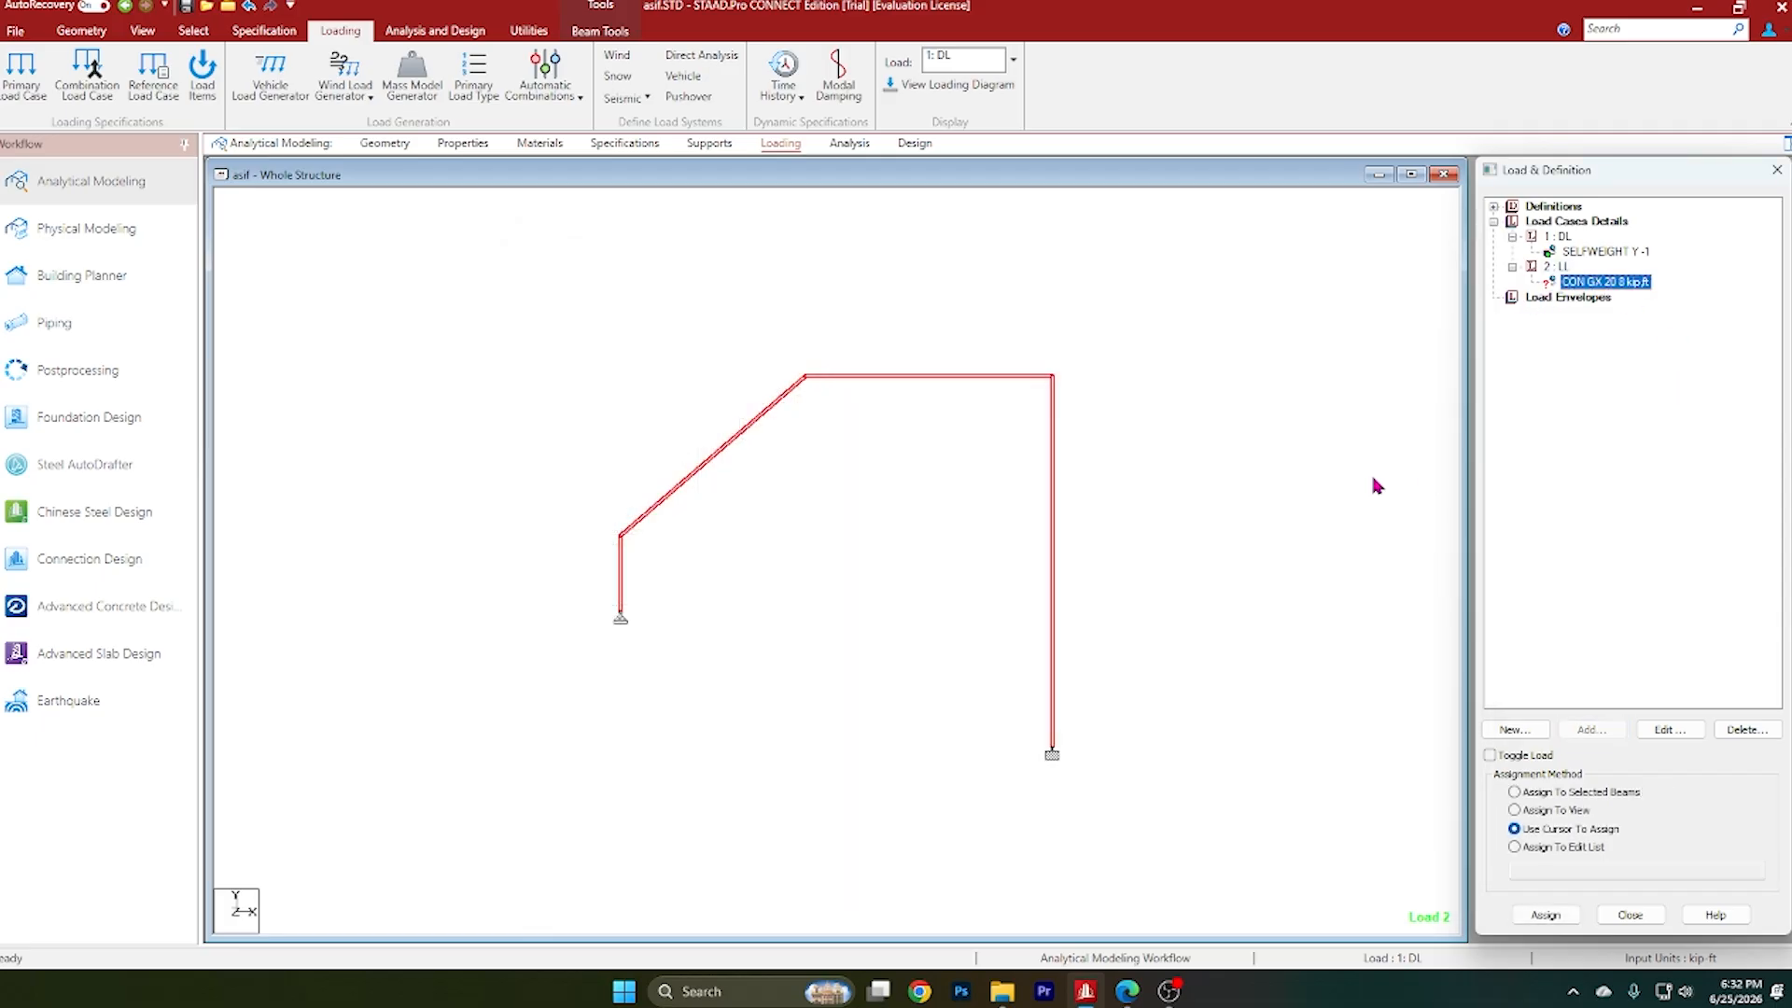
click(686, 442)
drag(689, 431, 772, 488)
click(1597, 281)
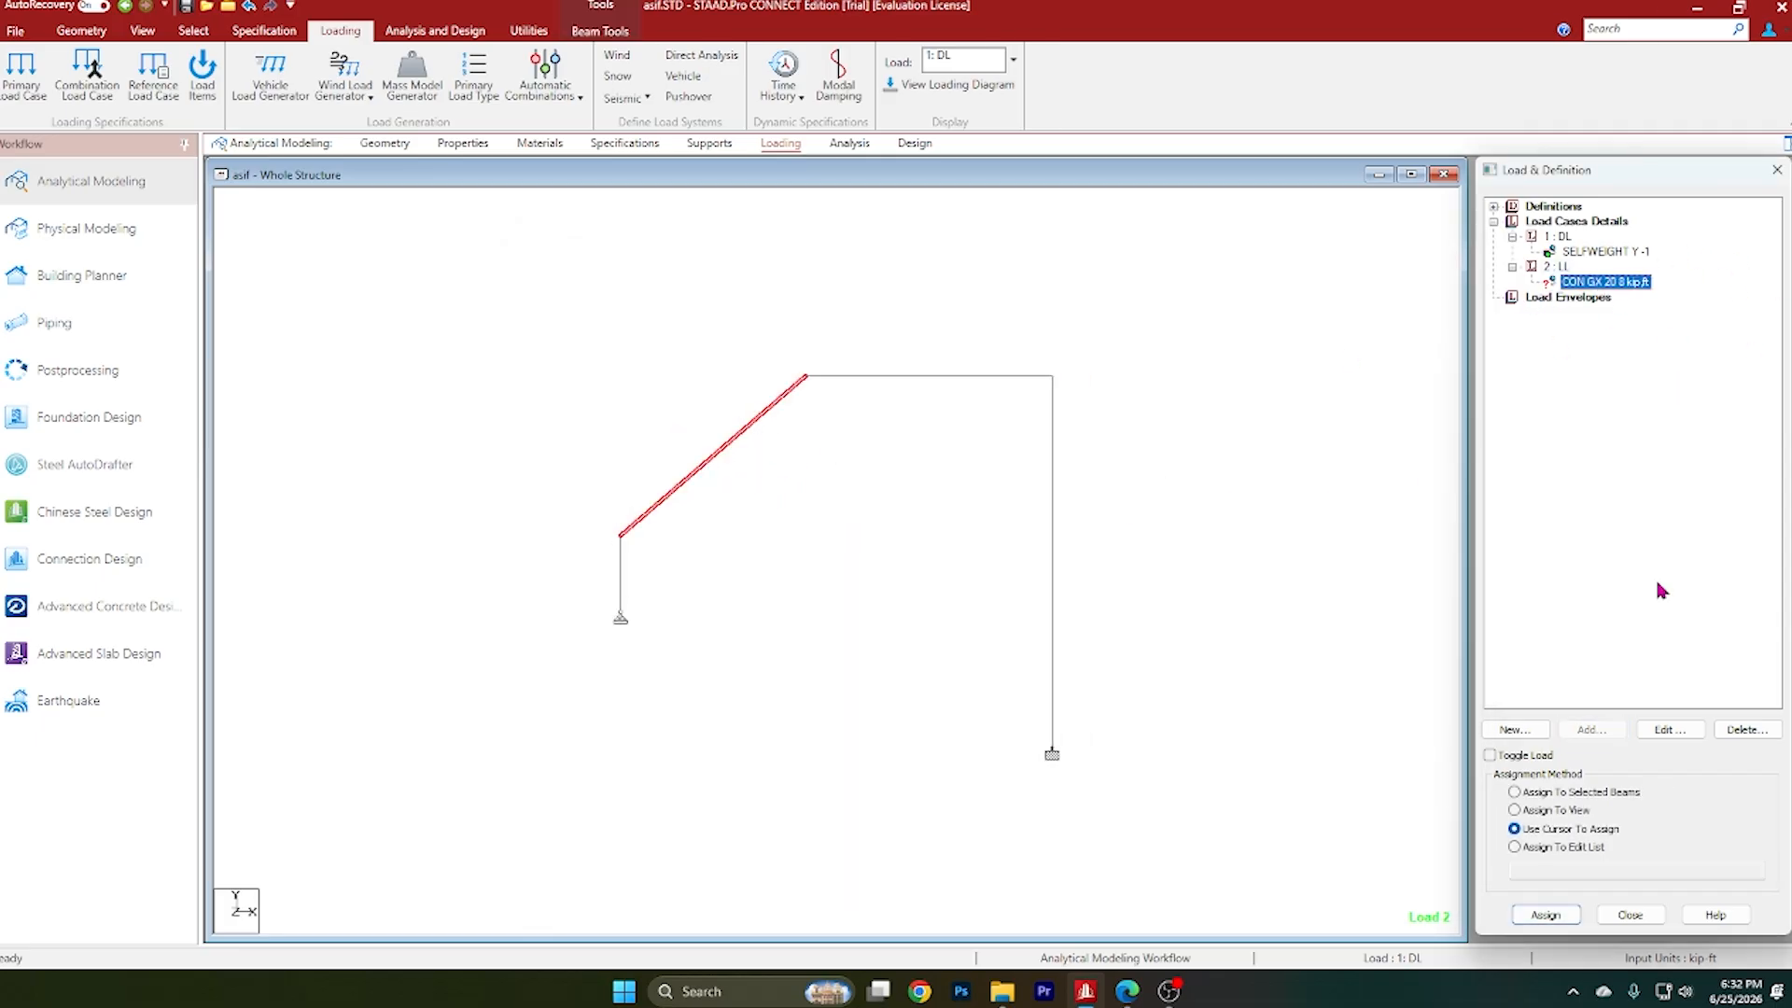
click(1599, 793)
click(1549, 915)
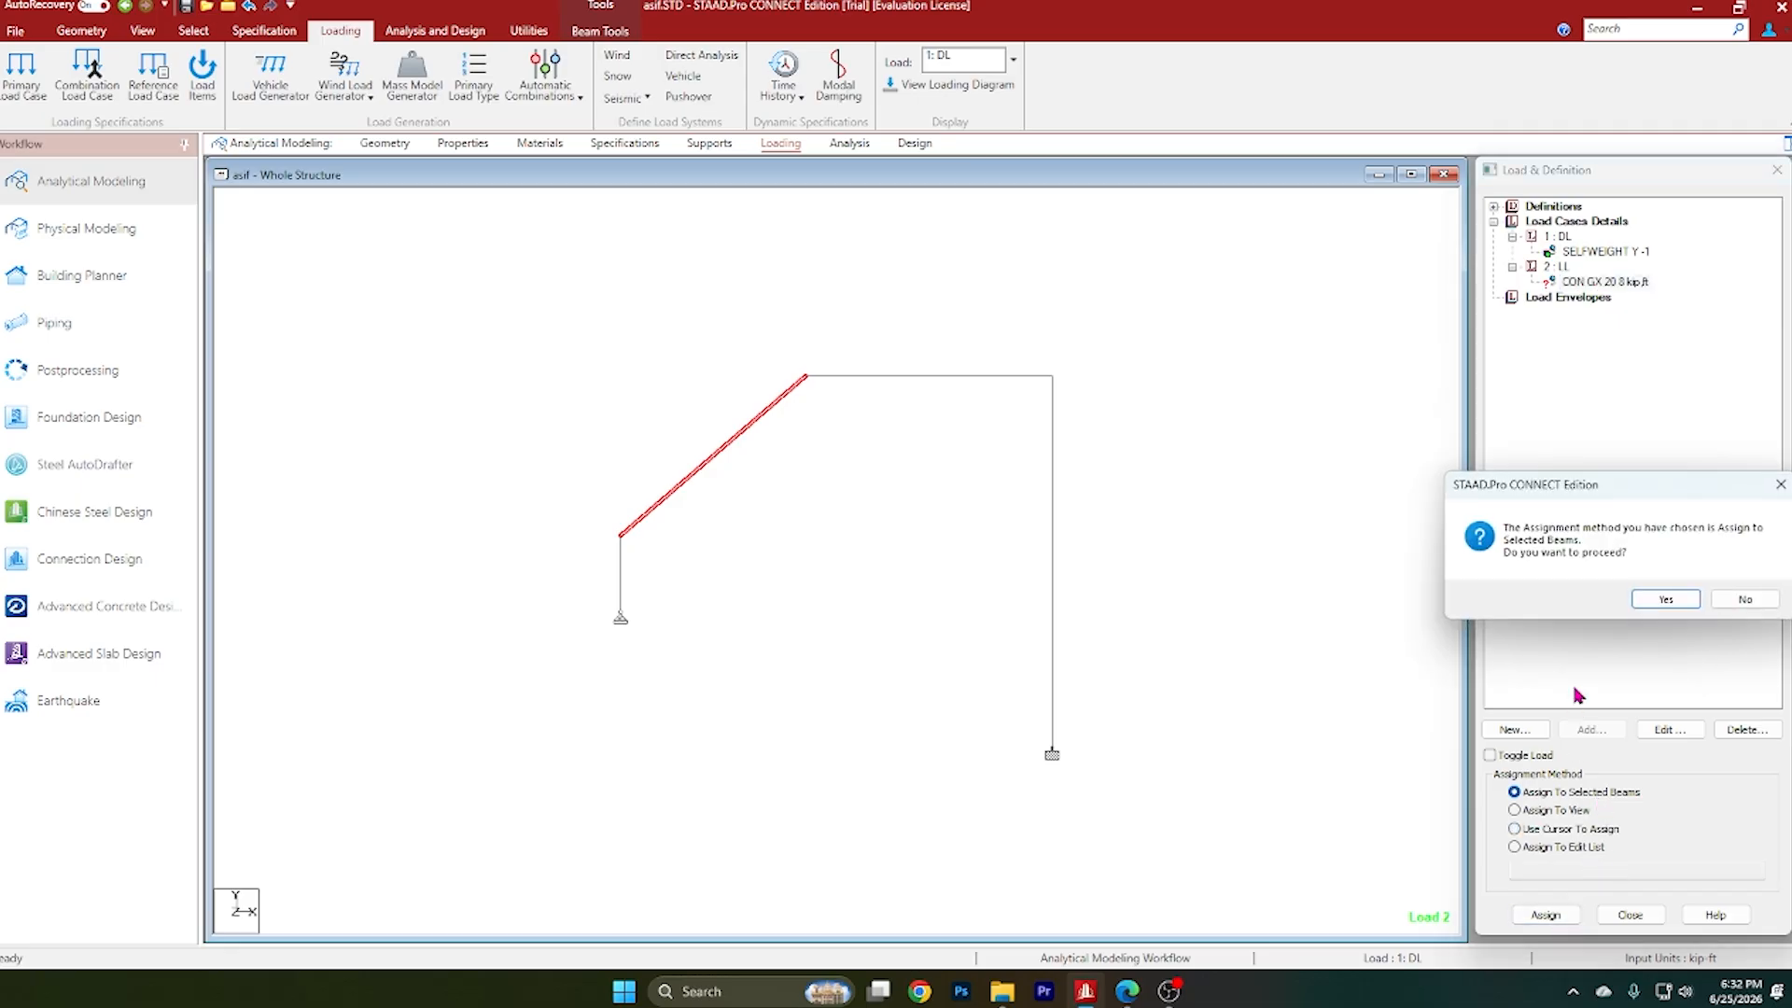
click(1663, 602)
scroll(735, 482, up, 1)
click(736, 481)
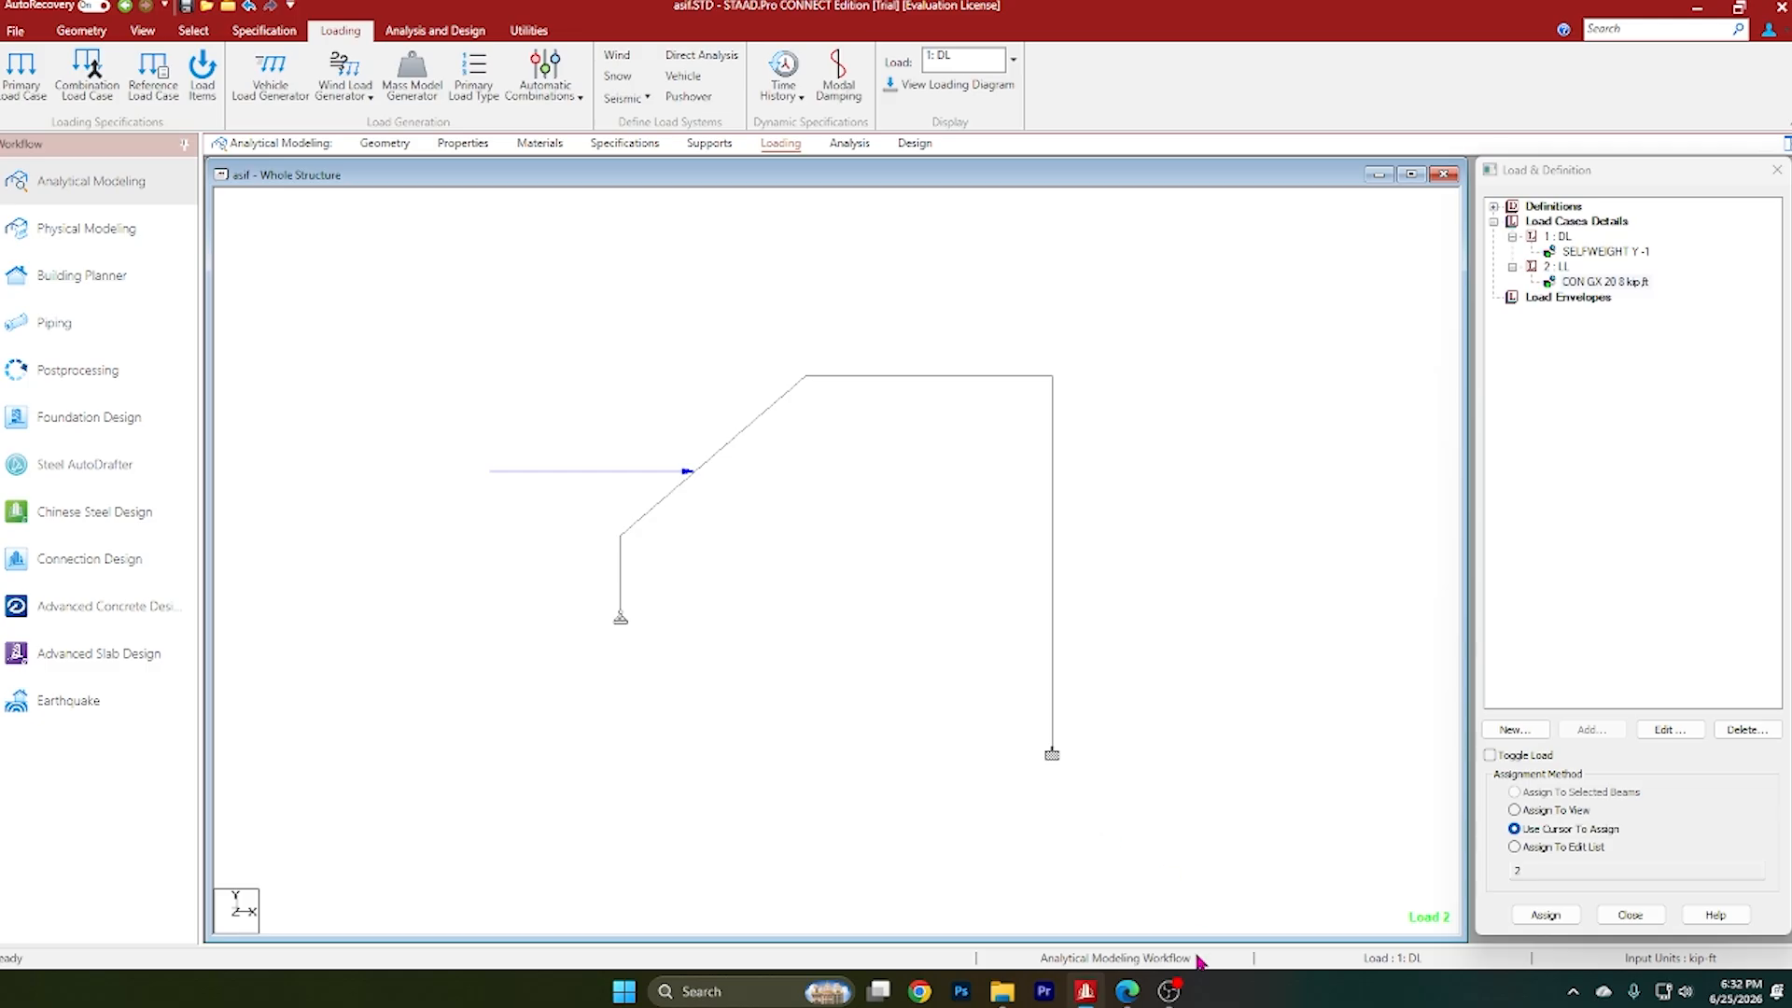
Step: Check the 25 kip load's direction in the problem sheet and display the Beam Orientation labels on the frame
click(1127, 991)
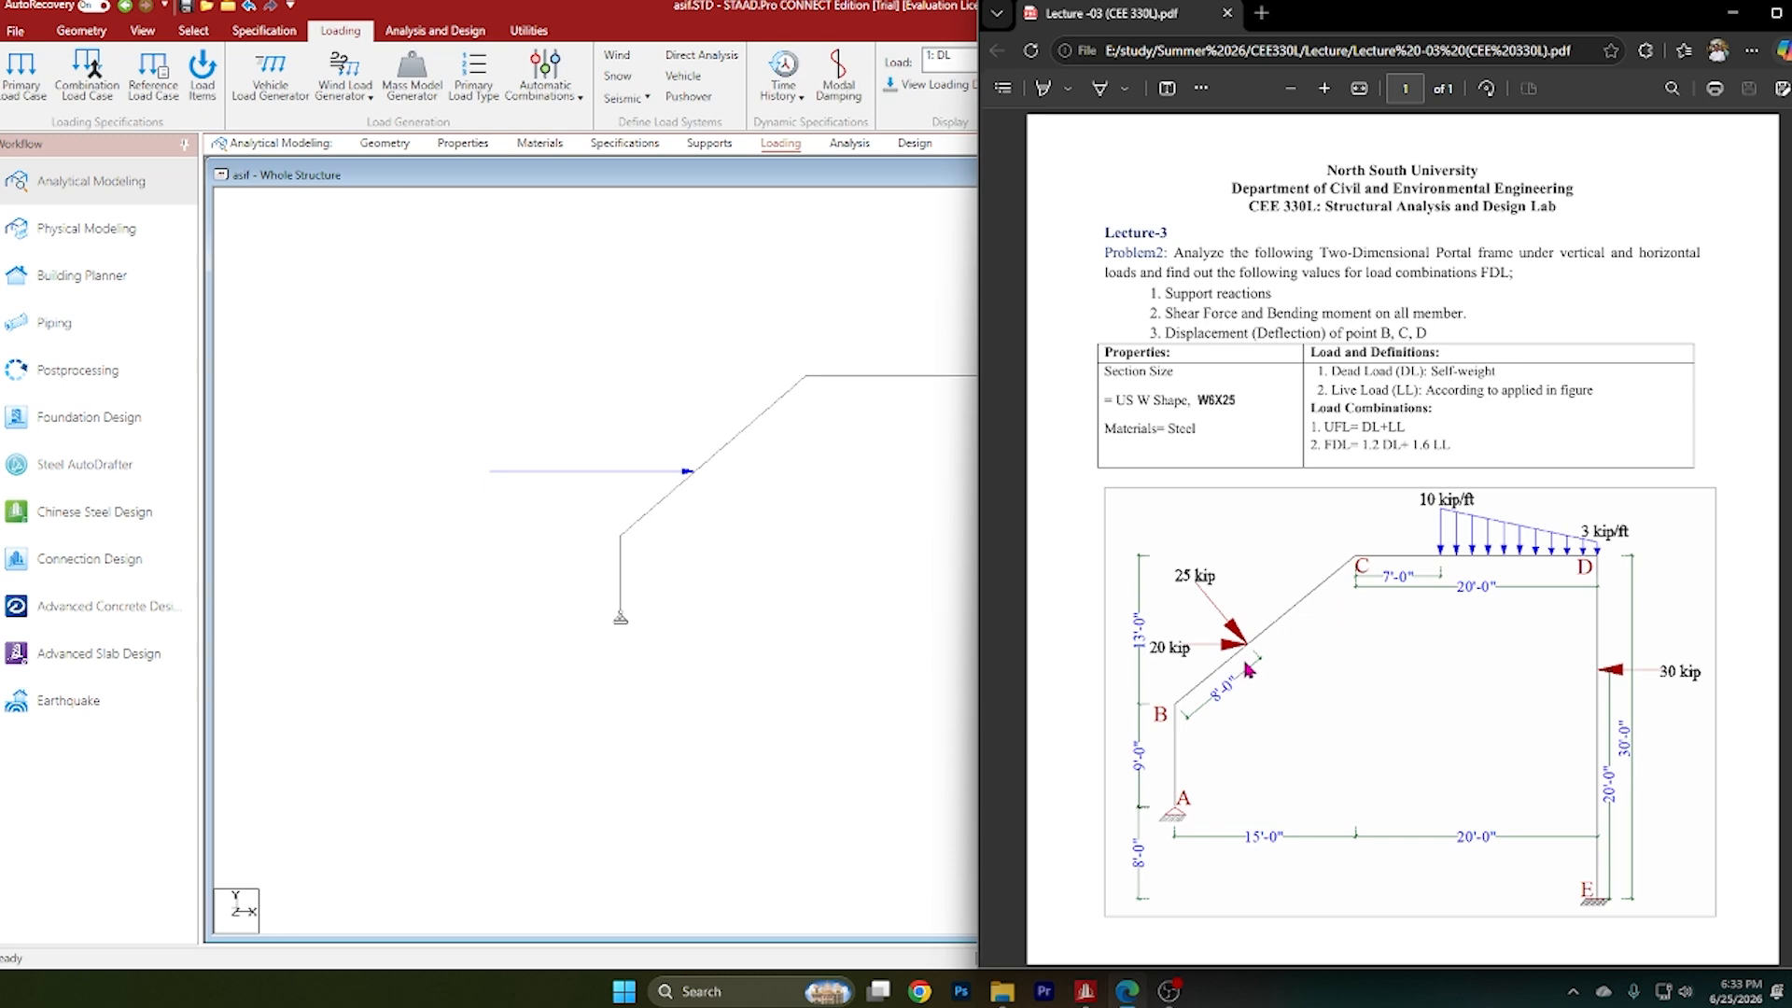
click(1733, 13)
right_click(868, 312)
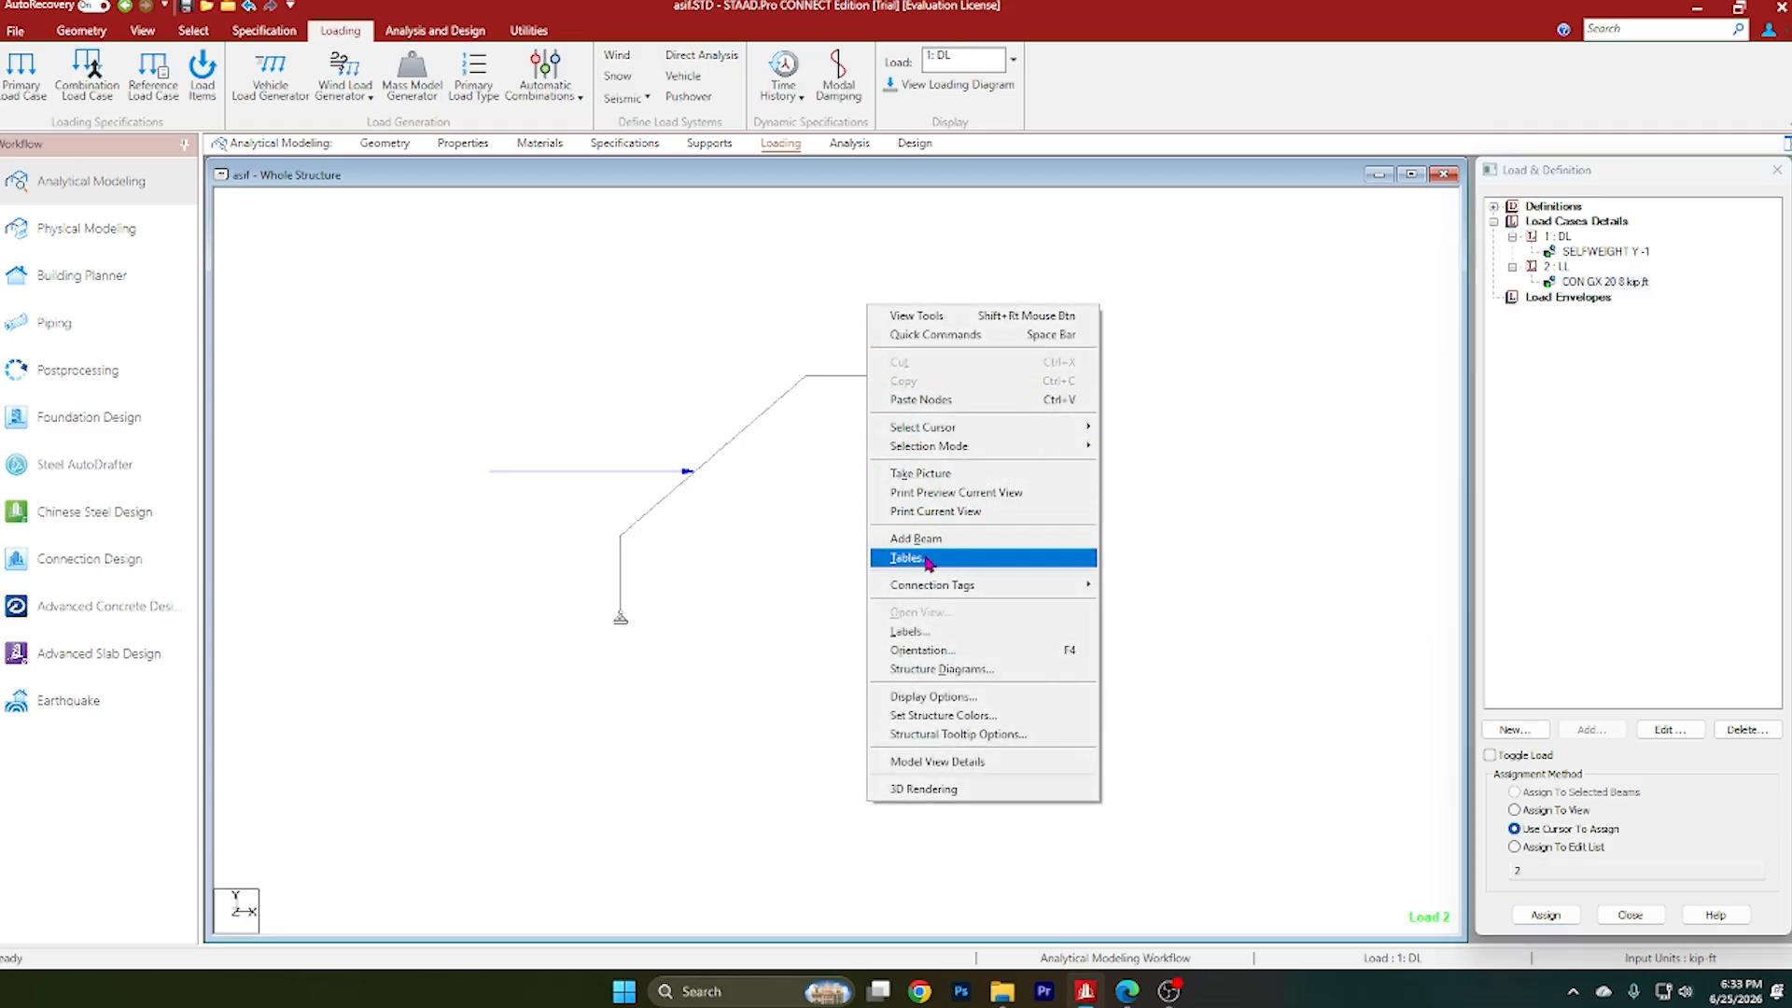
click(939, 639)
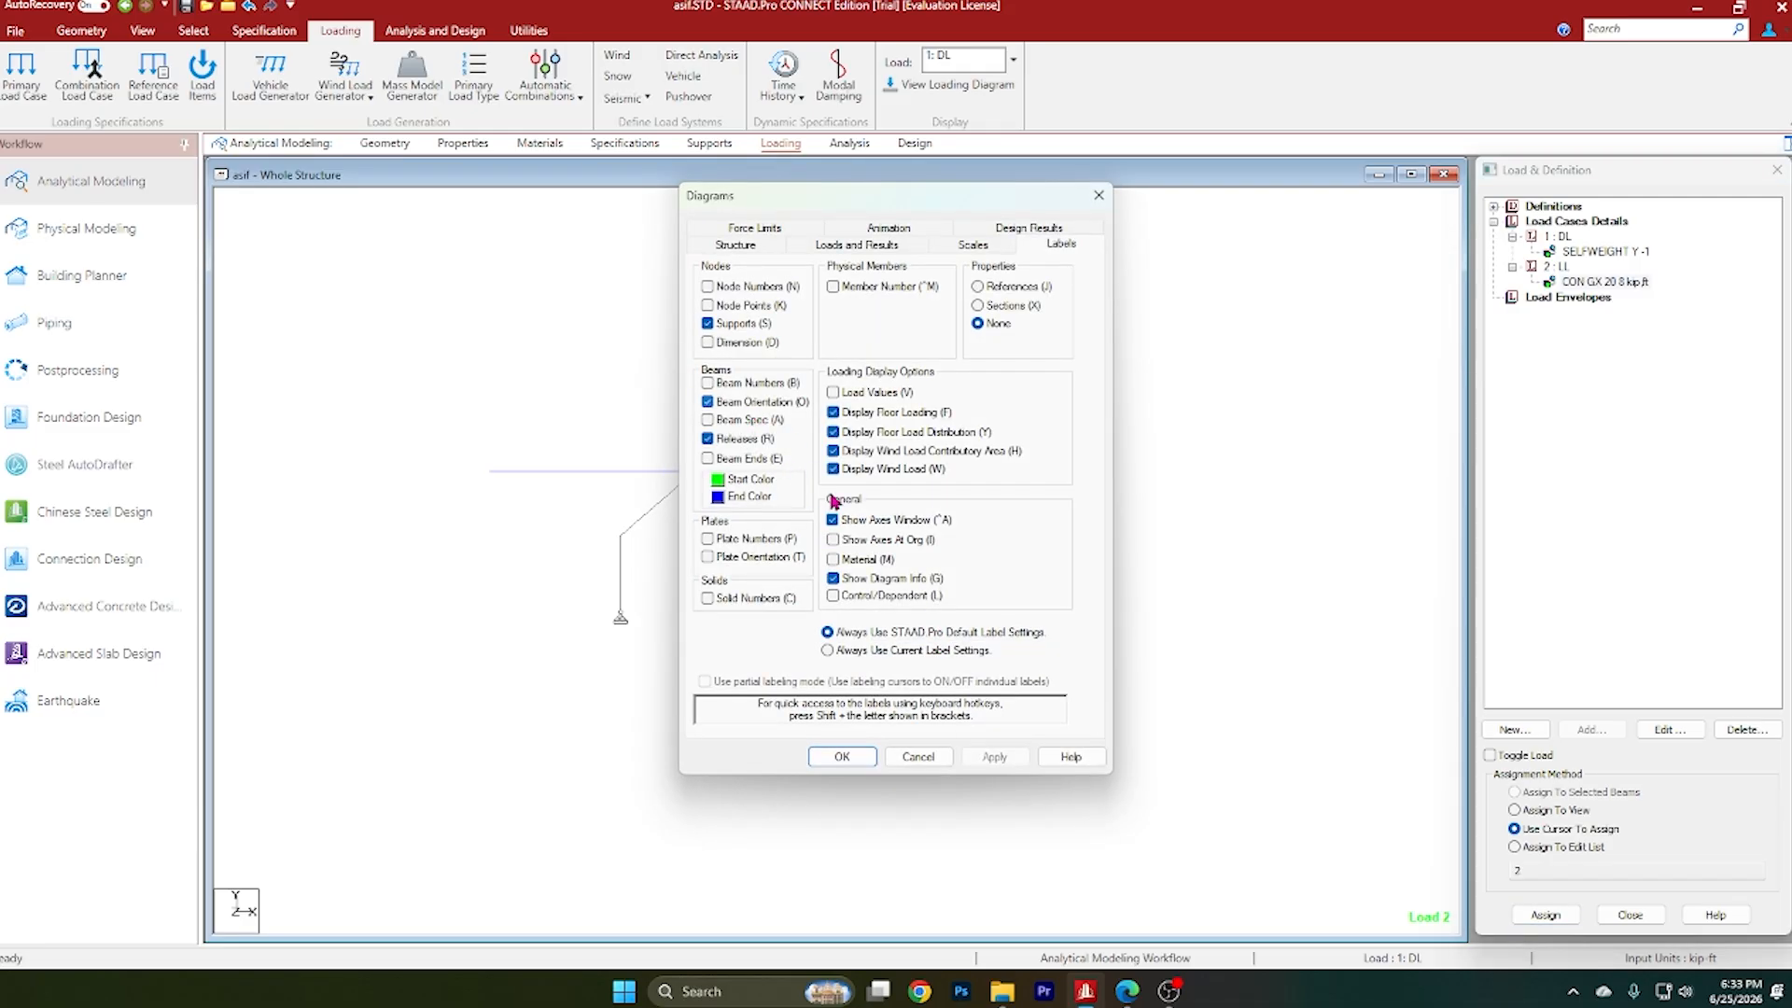
click(994, 756)
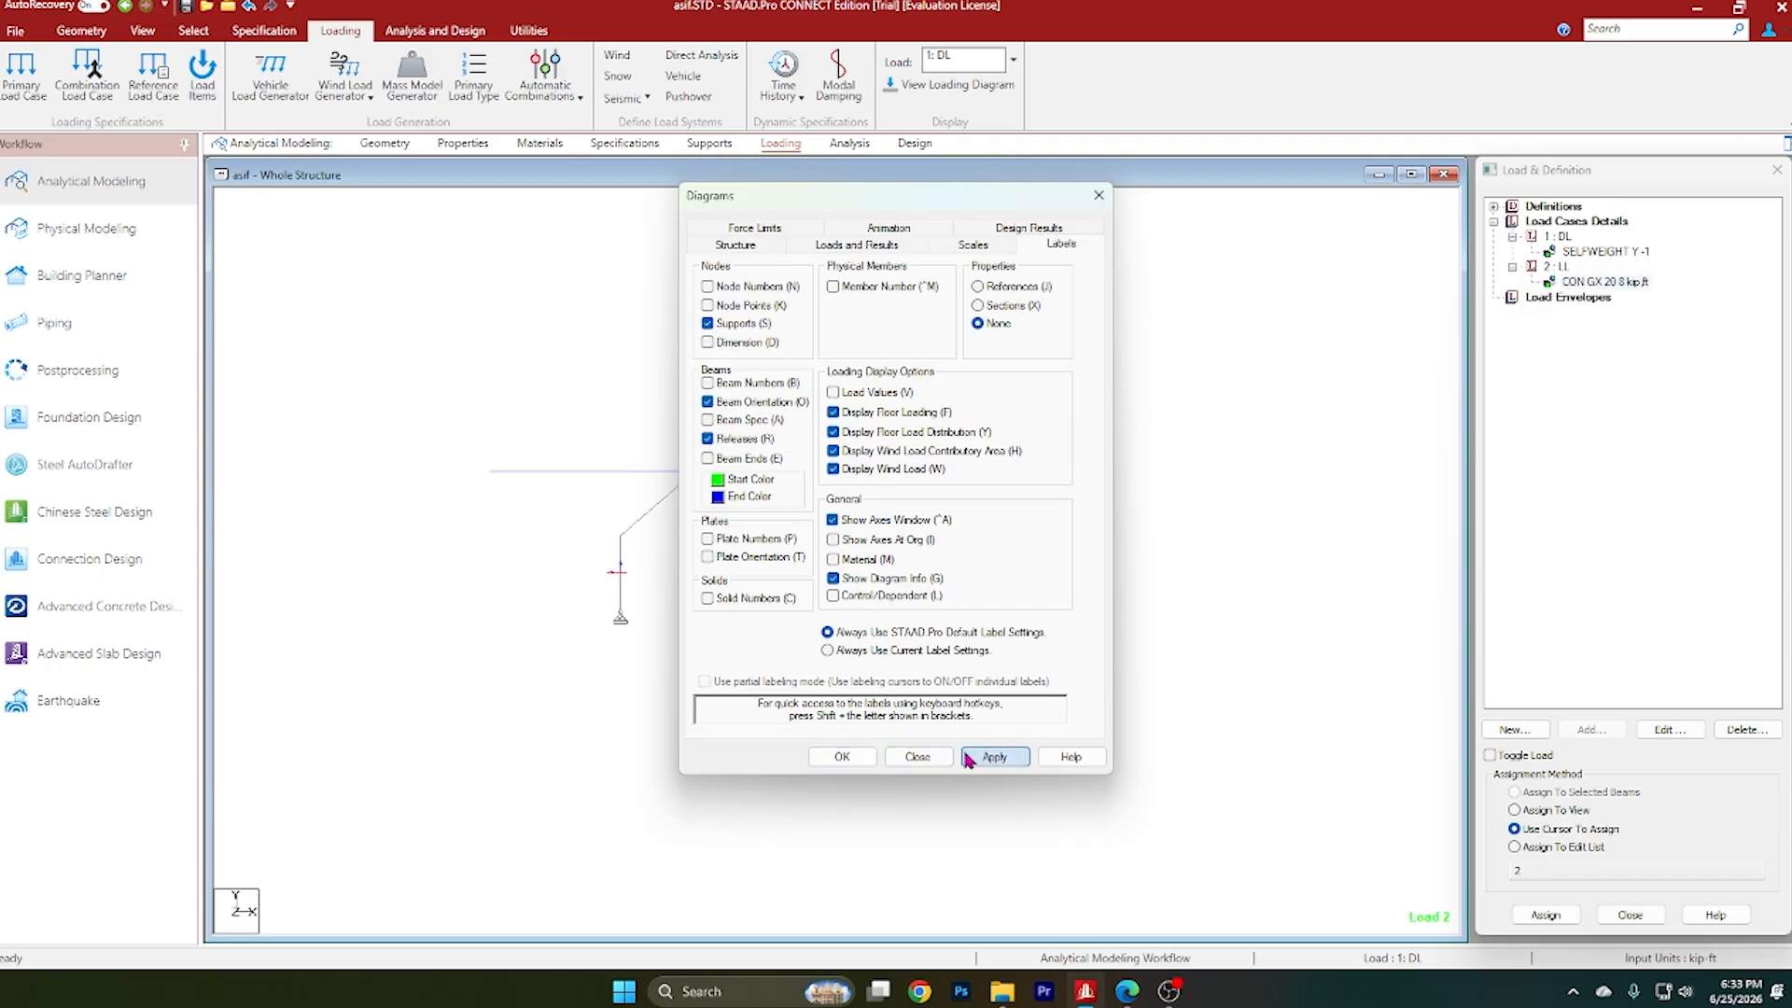
click(840, 757)
scroll(700, 460, up, 5)
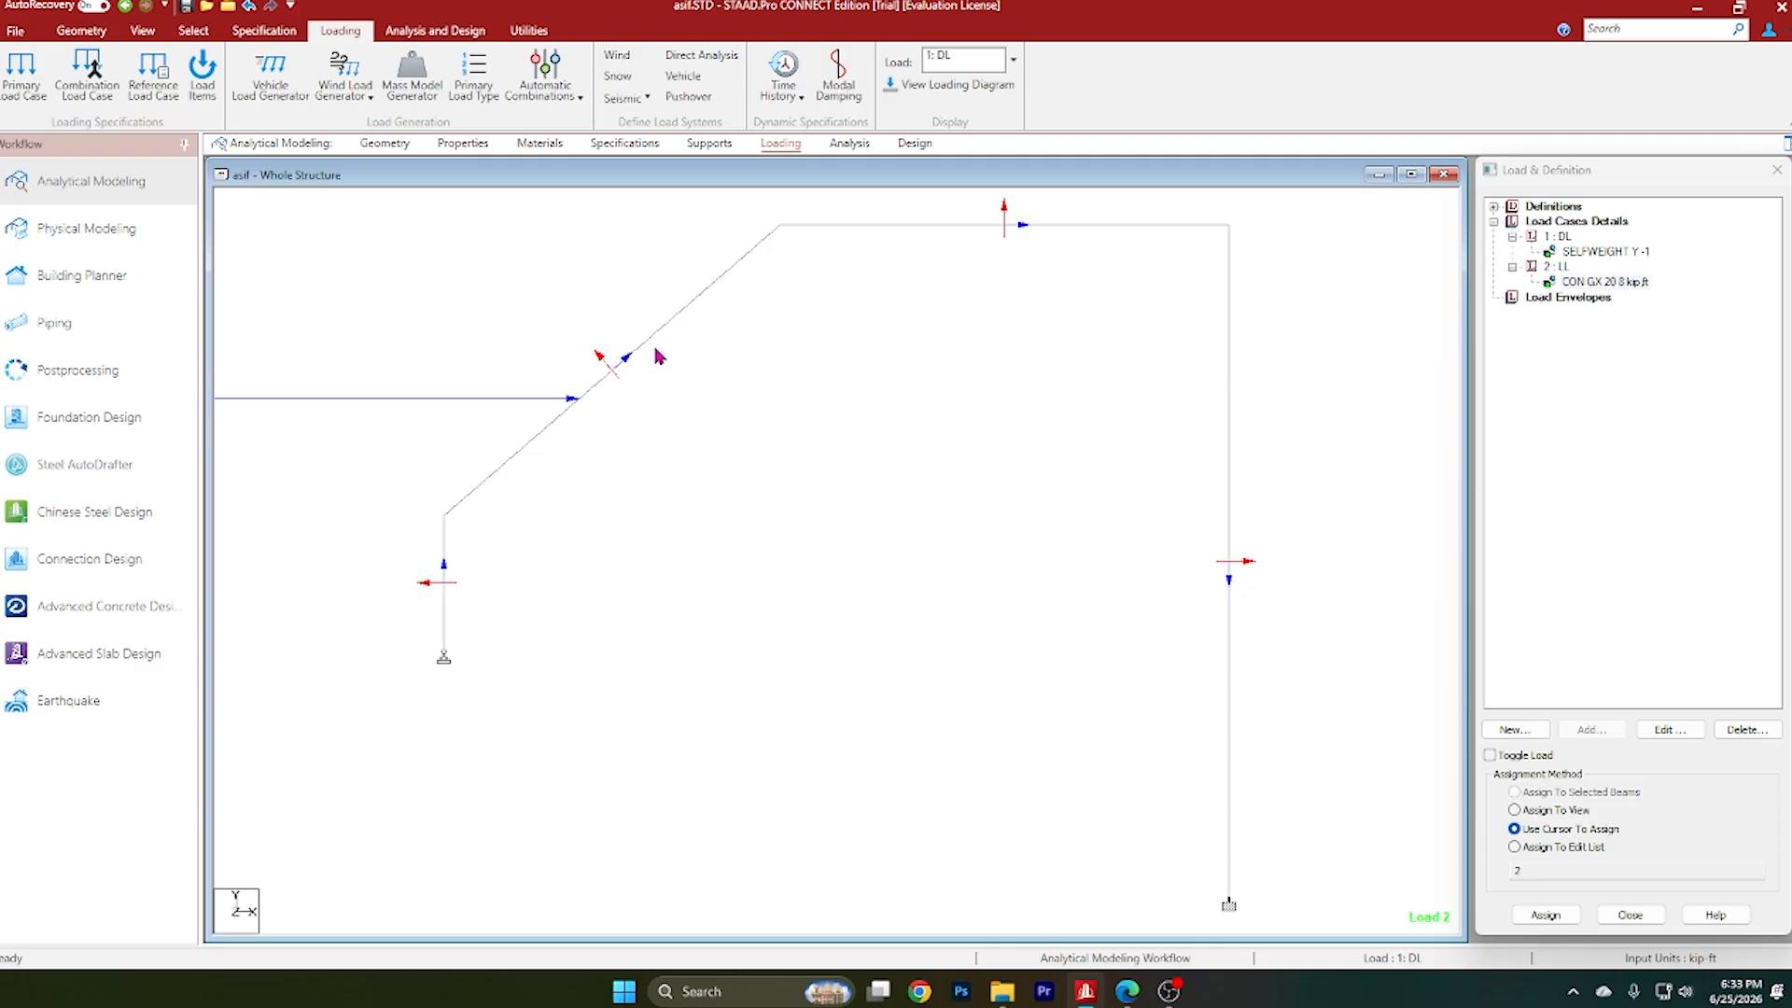
scroll(689, 451, down, 1)
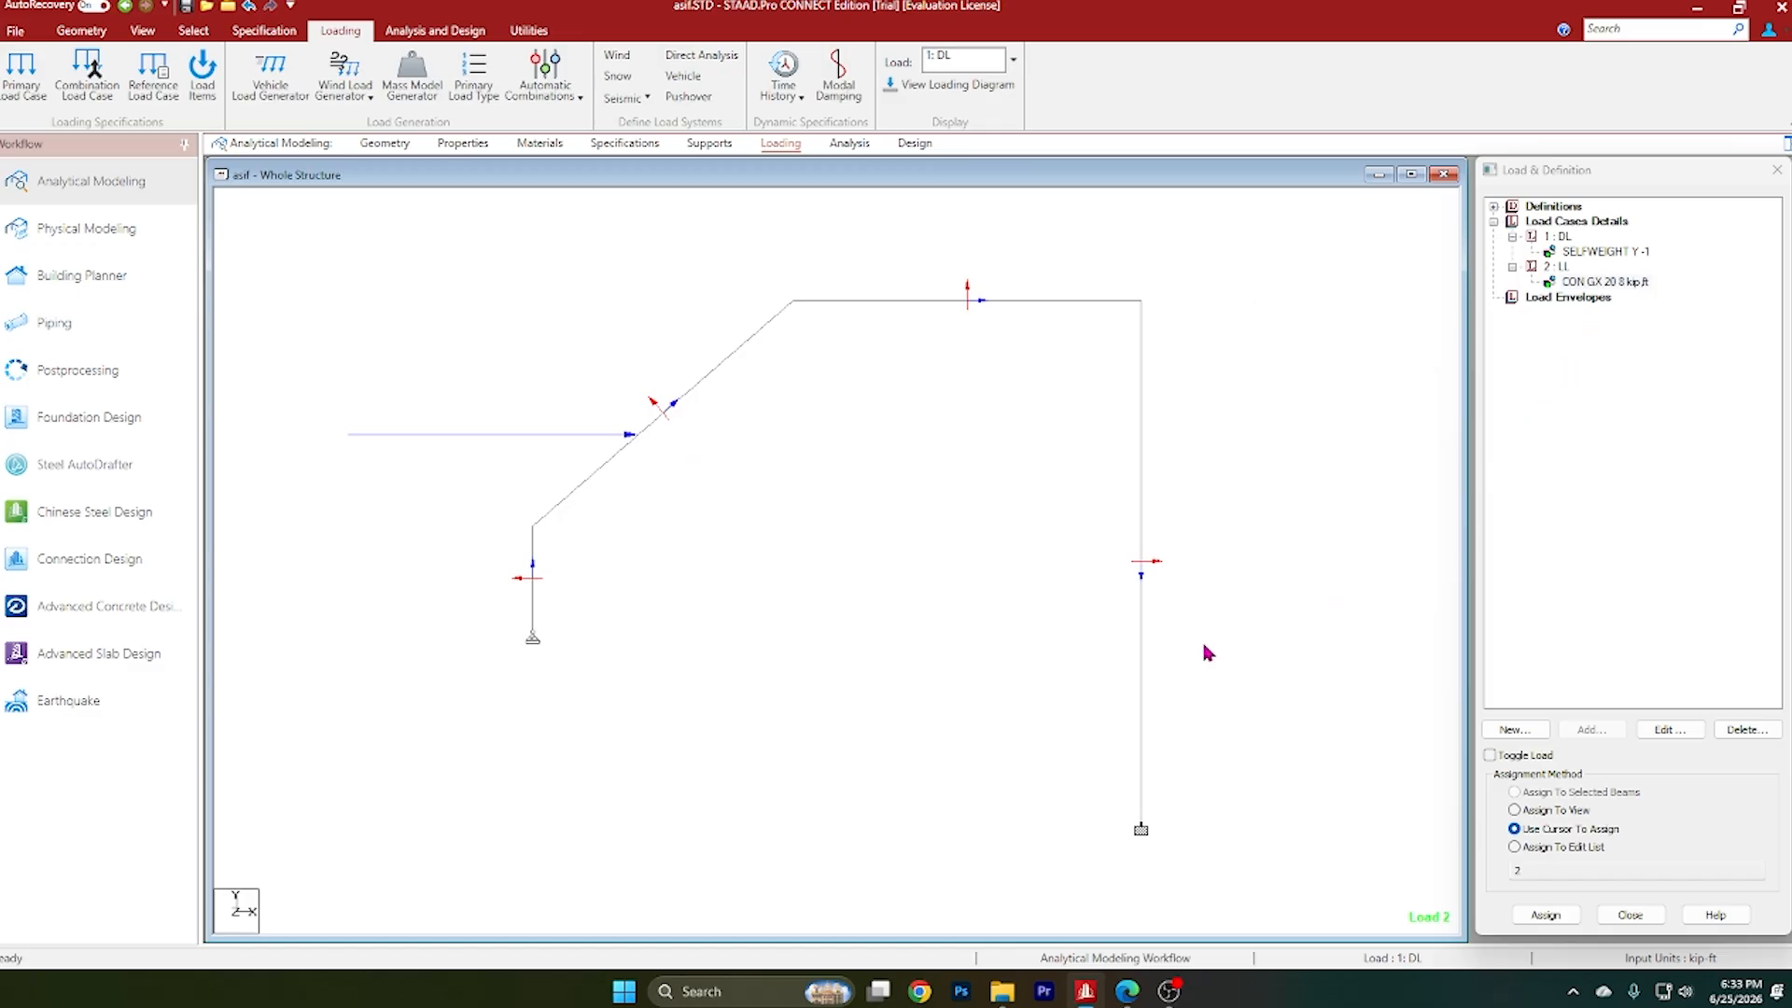
Step: Start another concentrated member force in the LL case with P set to -25 kip
click(1577, 283)
click(1568, 268)
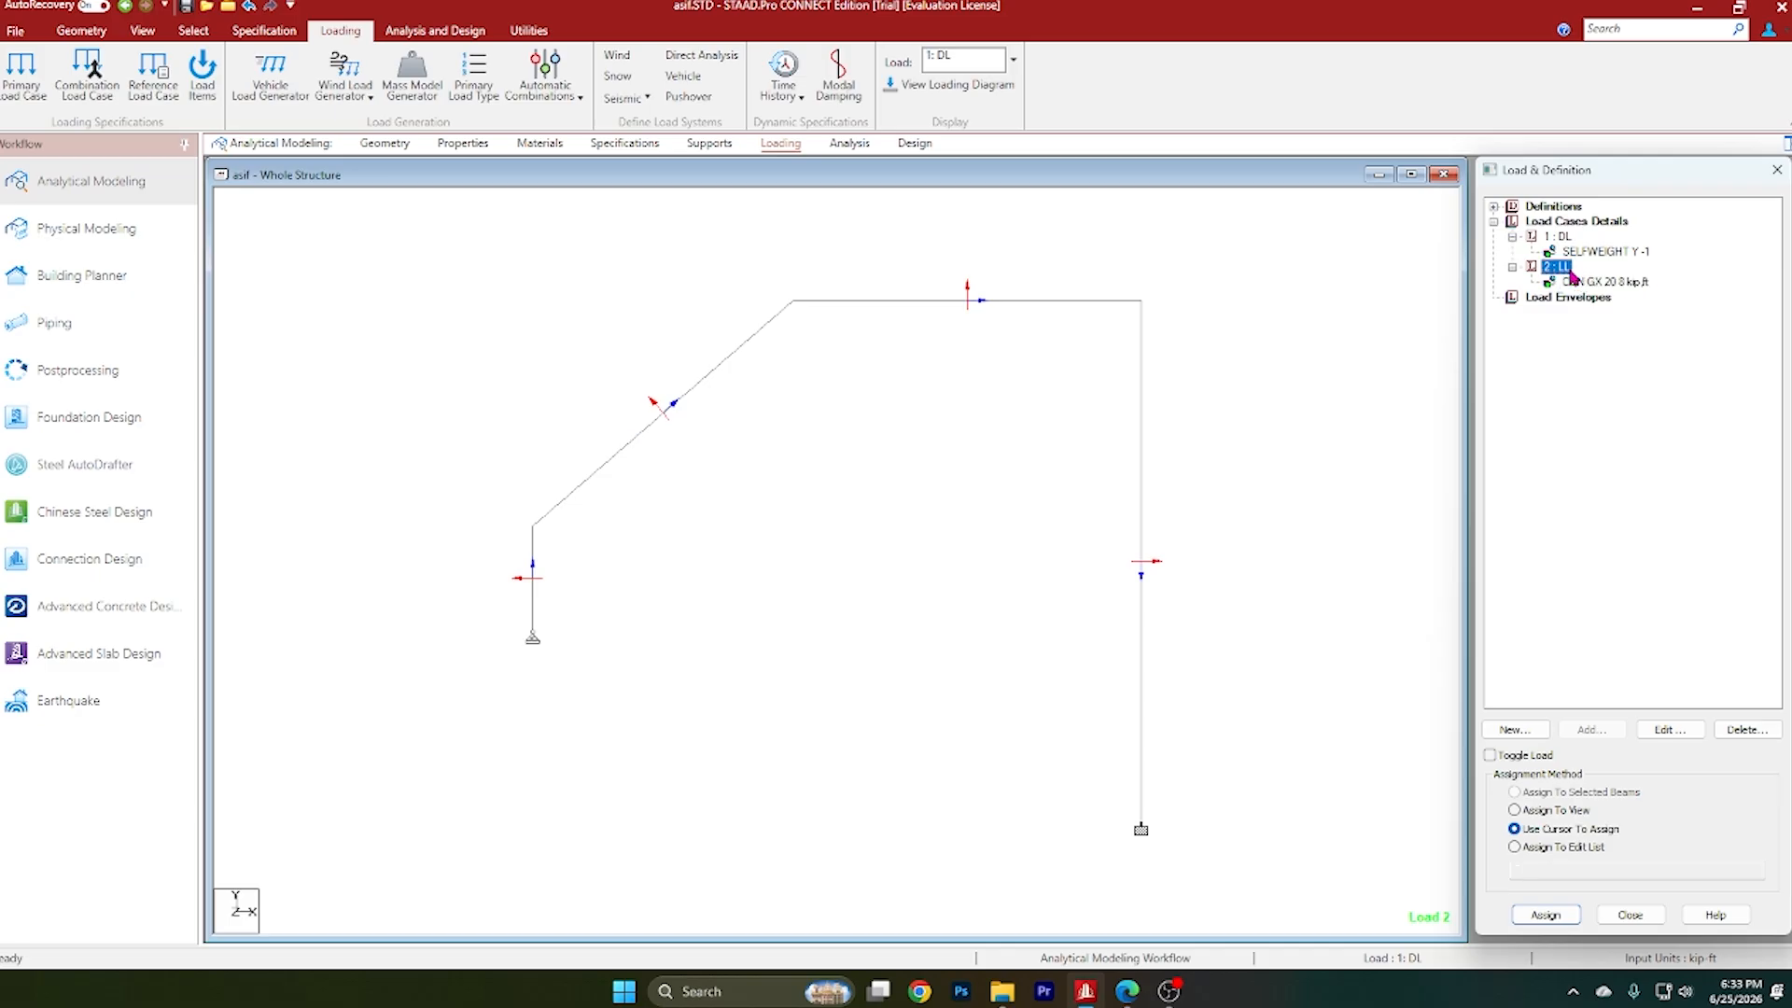
click(1603, 736)
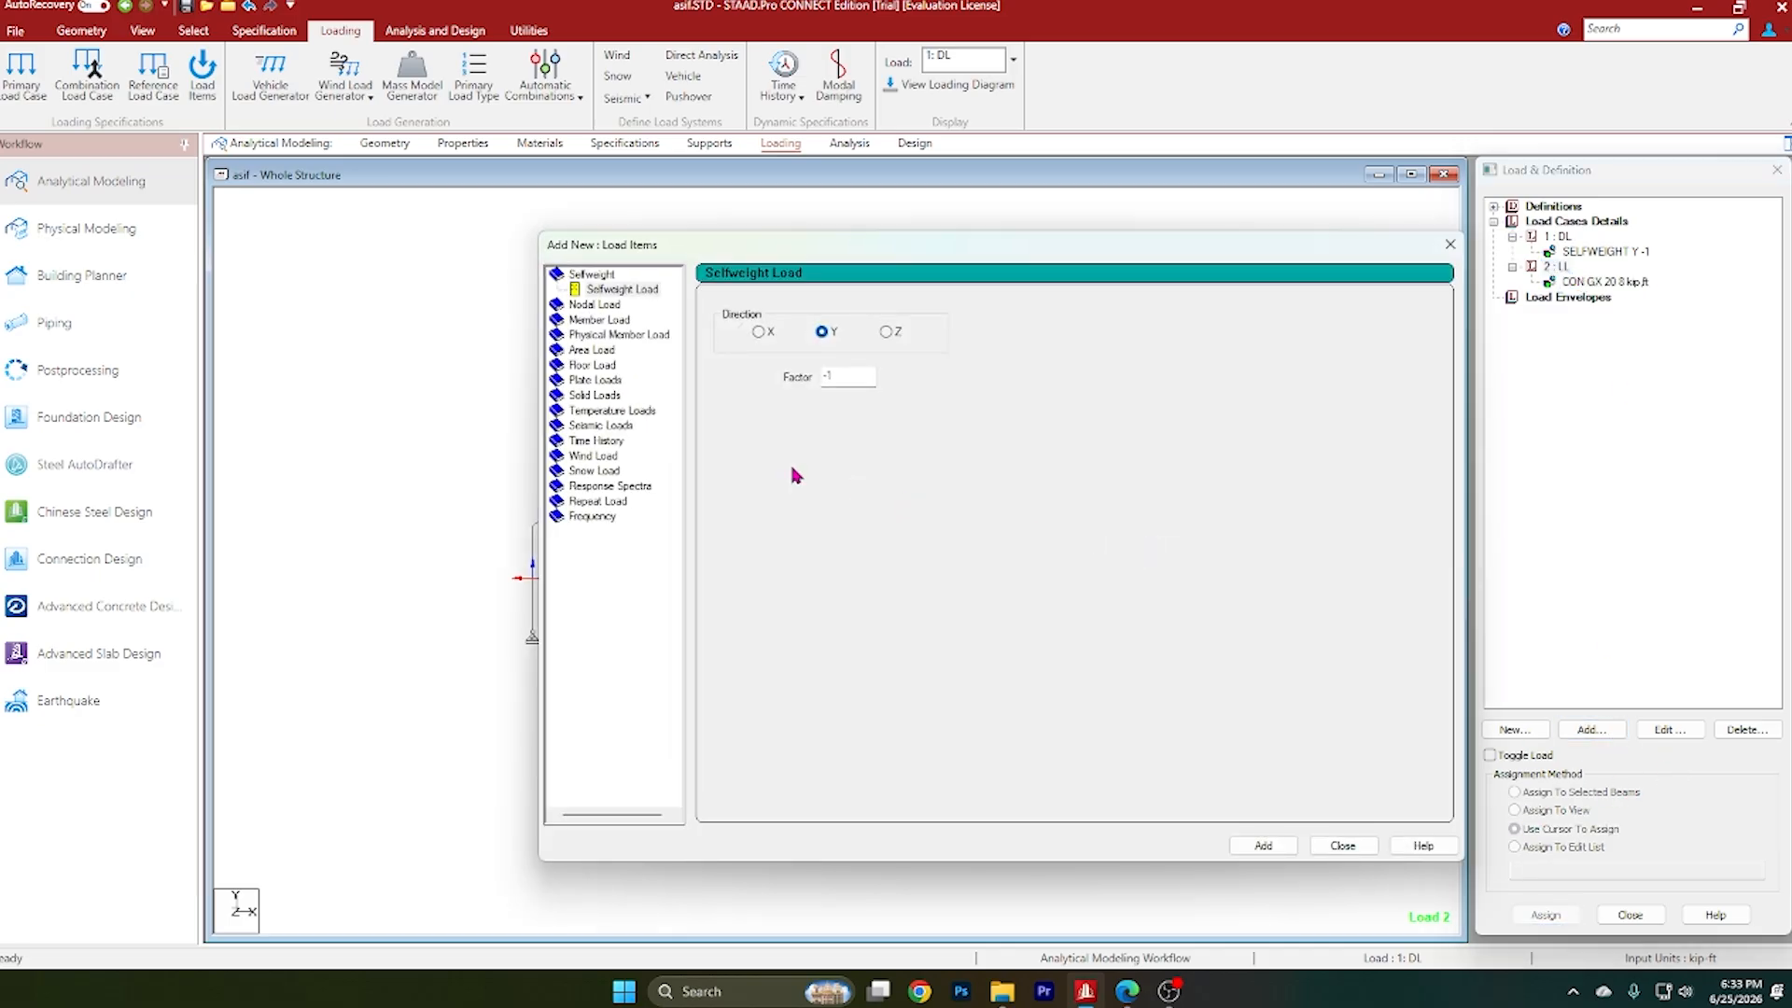
click(612, 321)
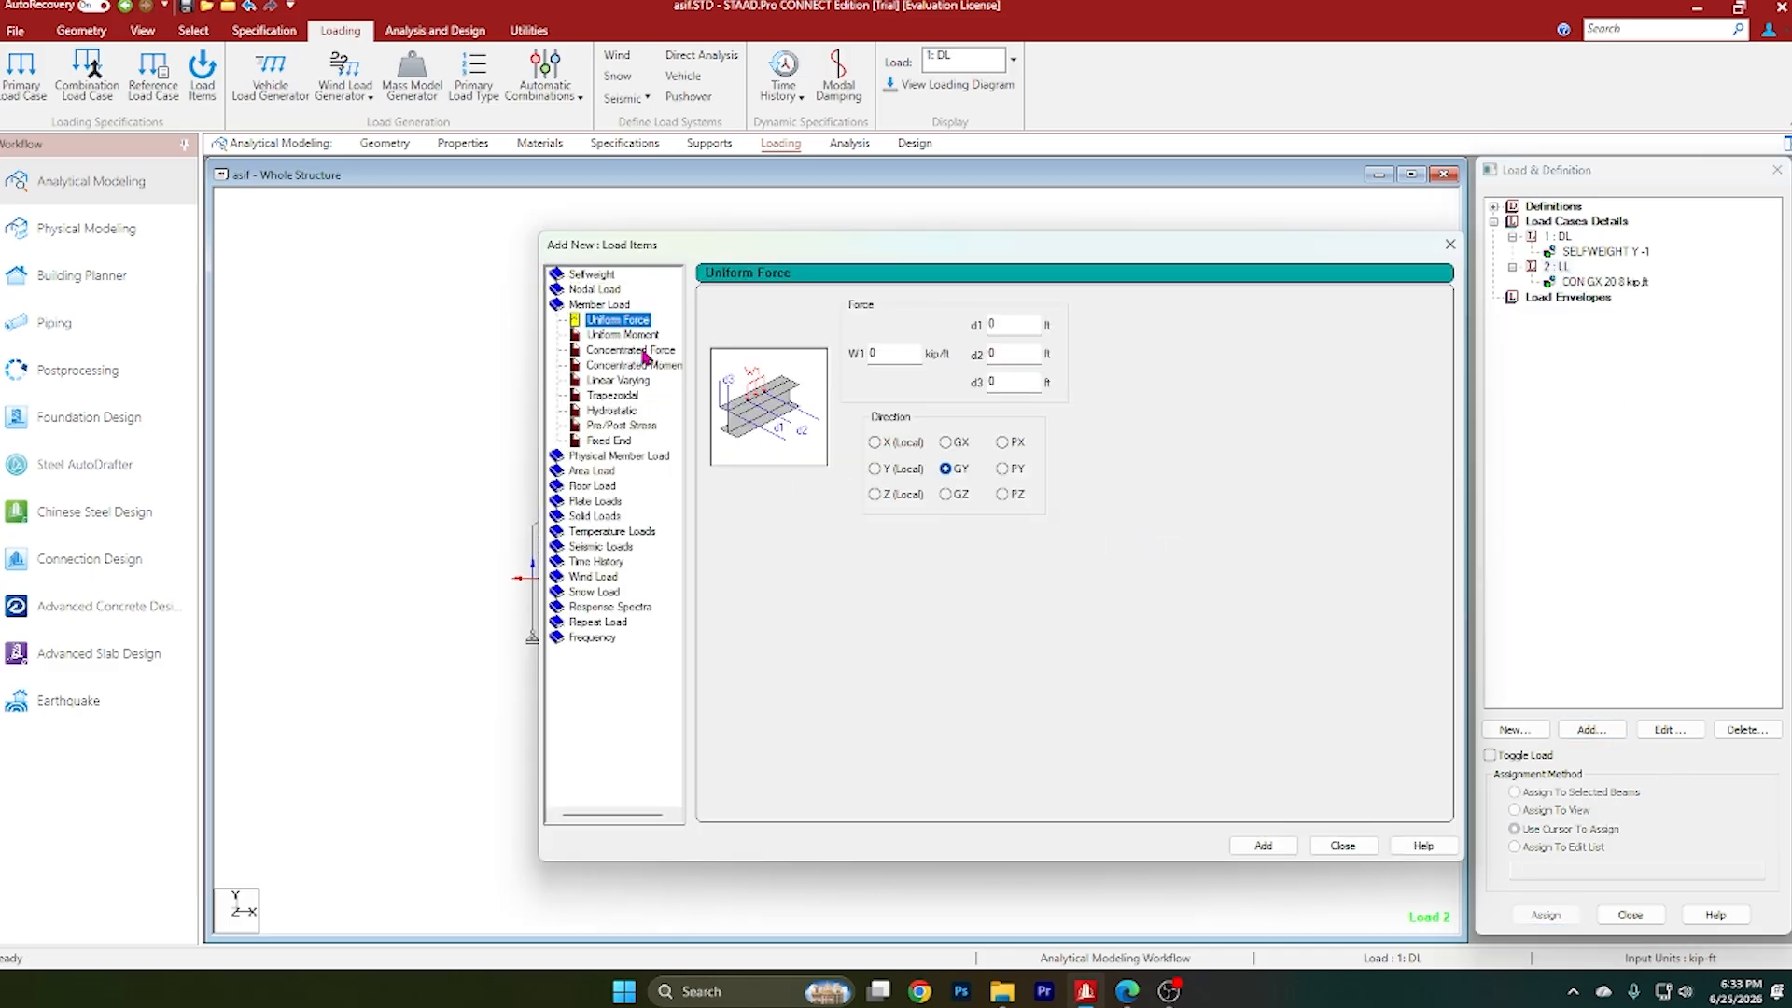
click(646, 353)
click(887, 355)
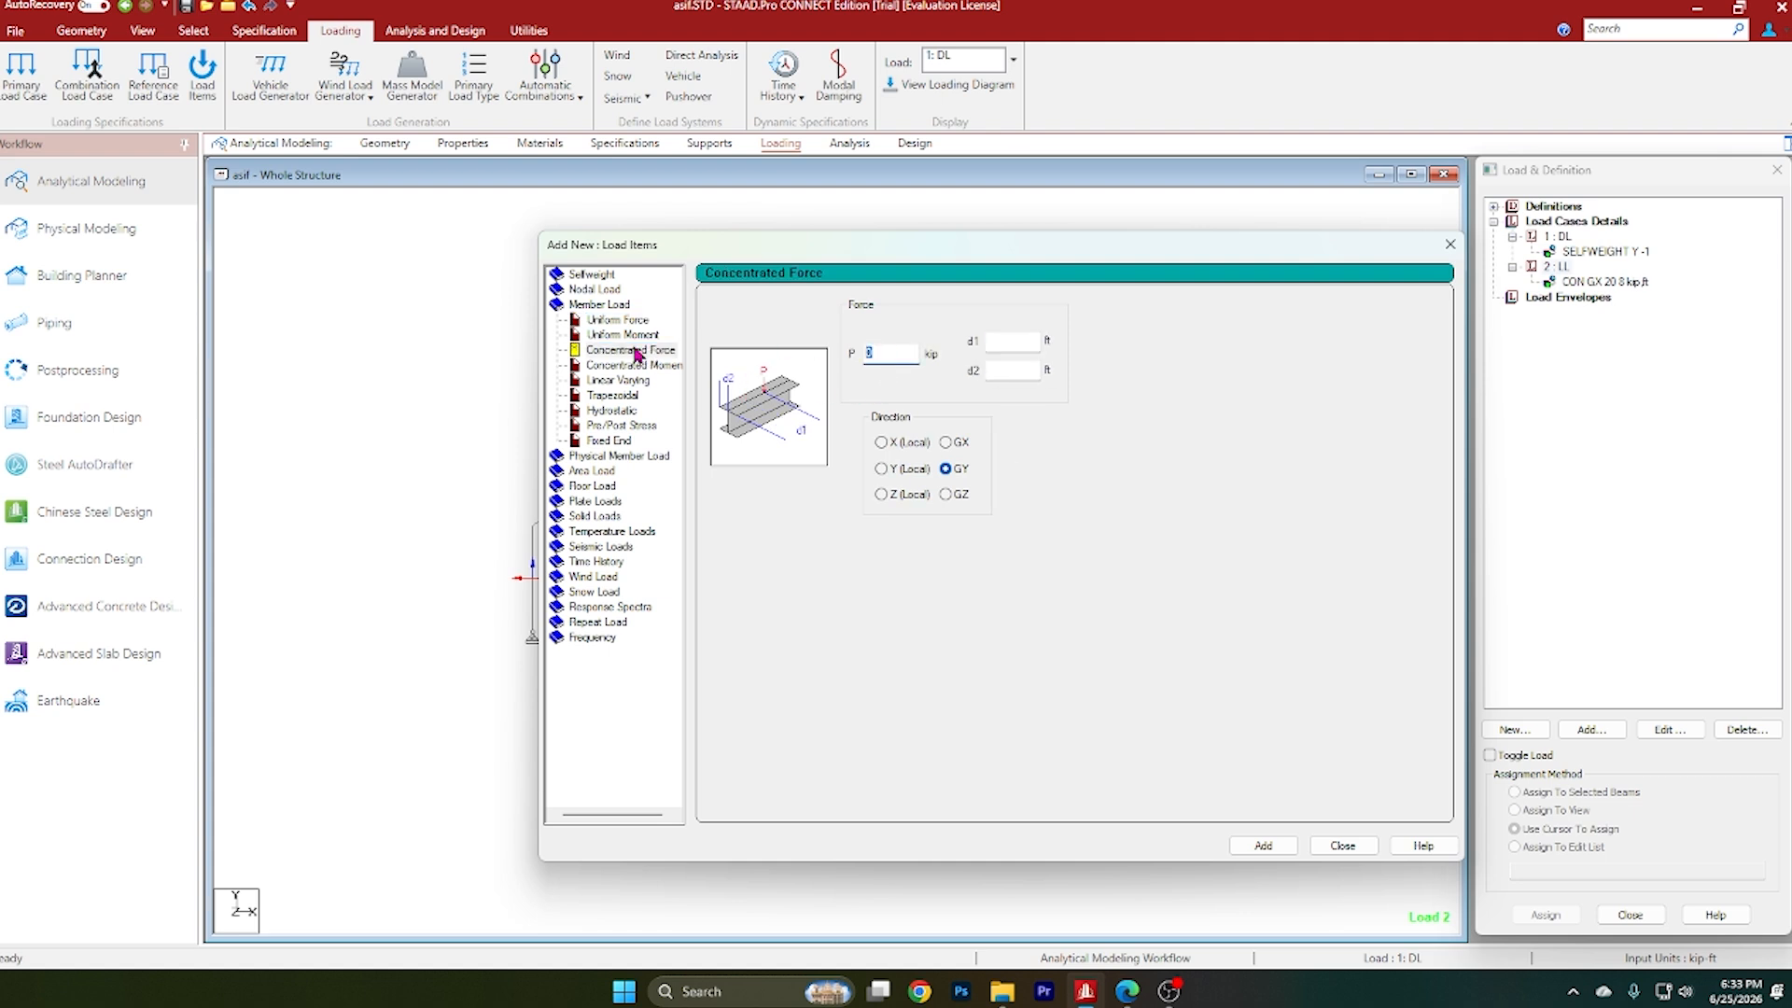
text(25)
drag(1227, 627, 980, 633)
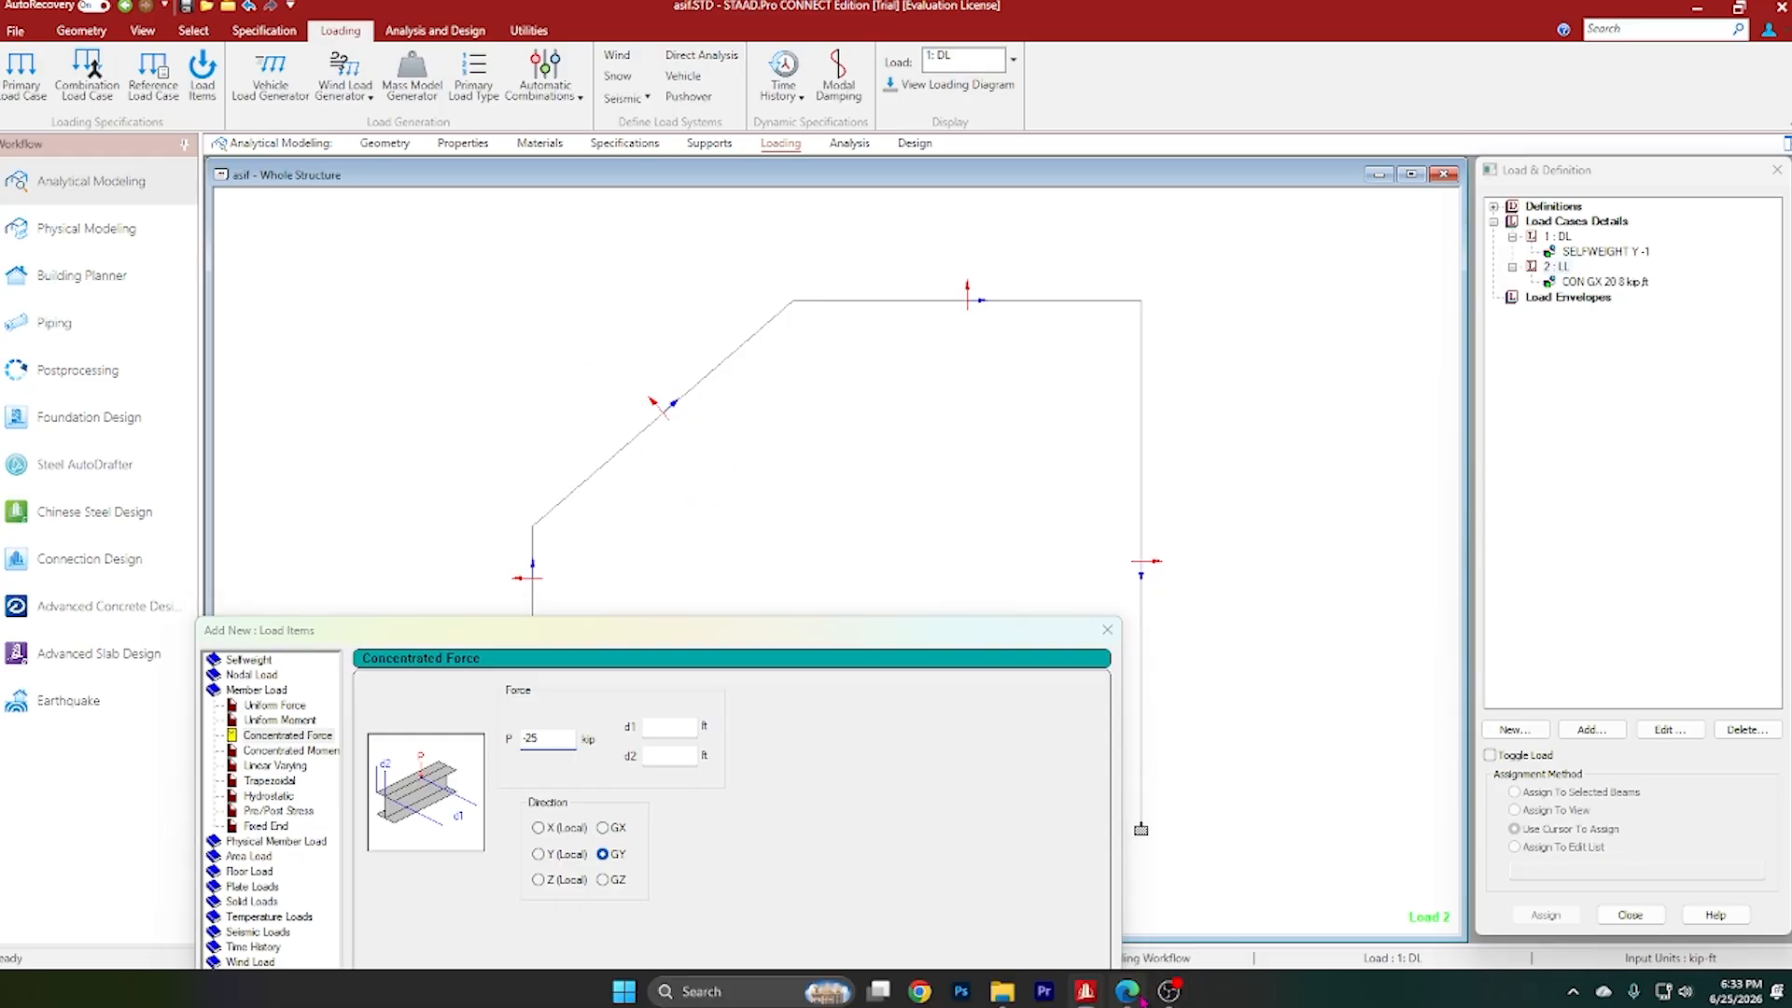
Step: Check the 25 kip load in the problem sheet, then add the force with d1 of 8 ft in the local Y direction
key(alt+Tab)
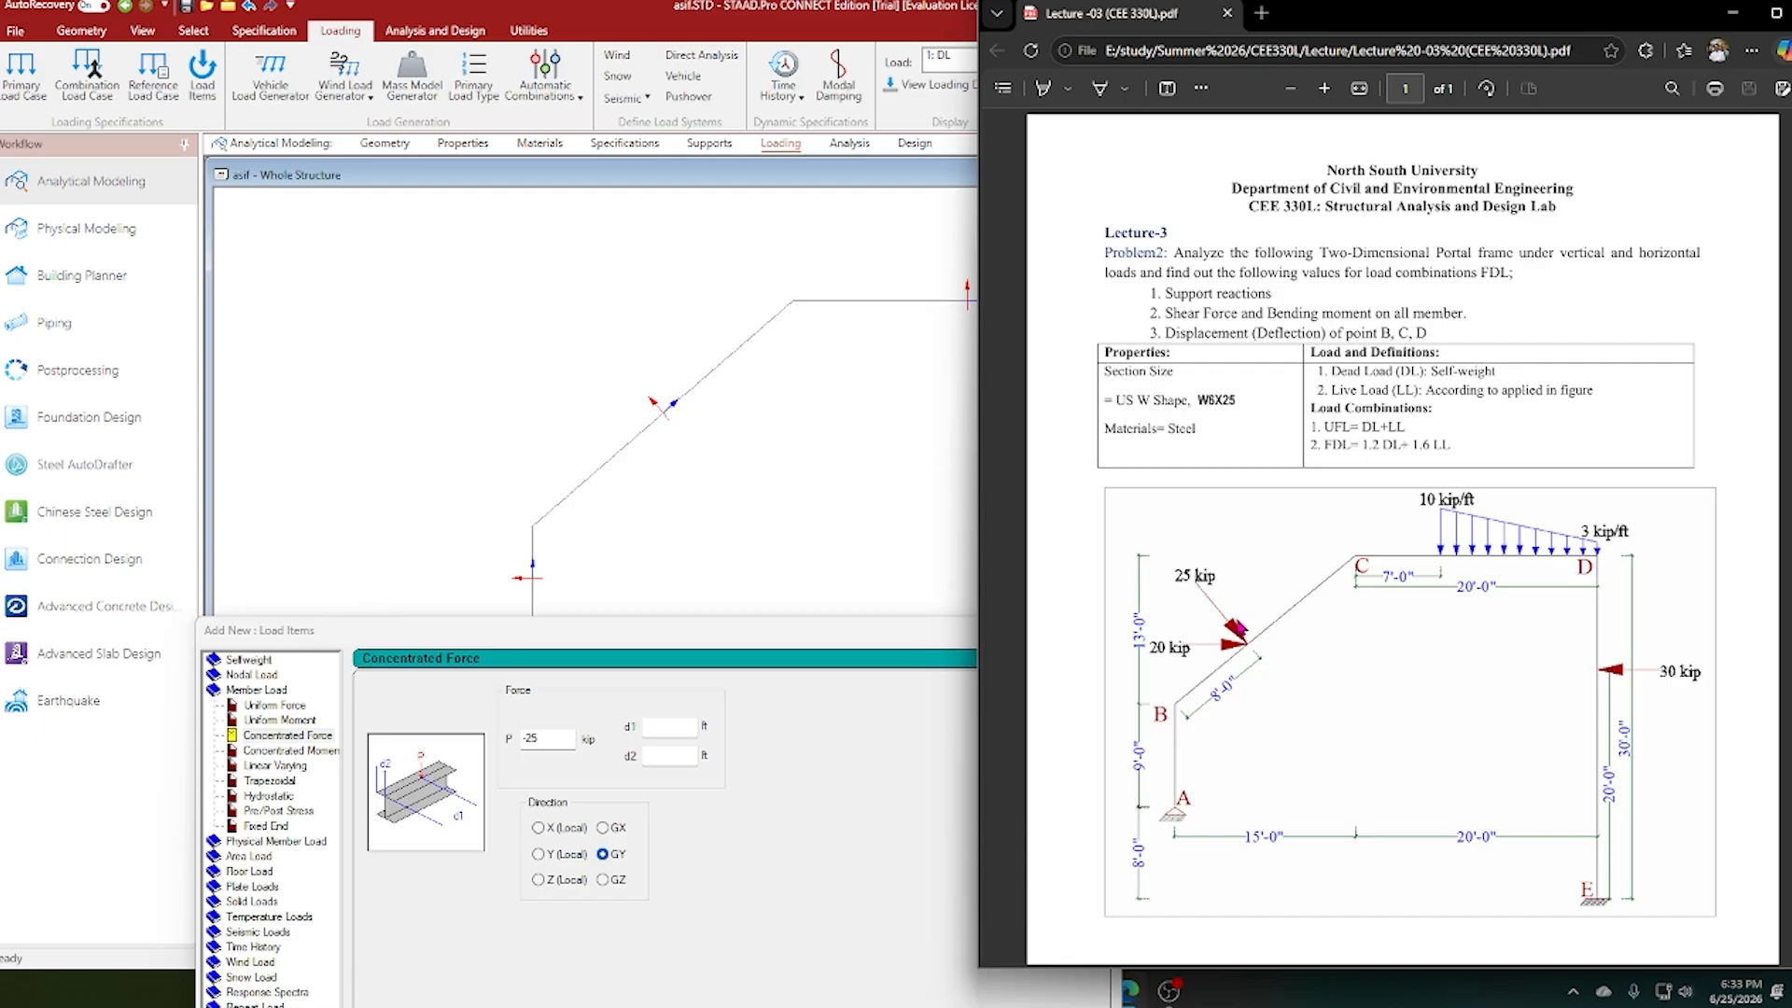
click(1730, 15)
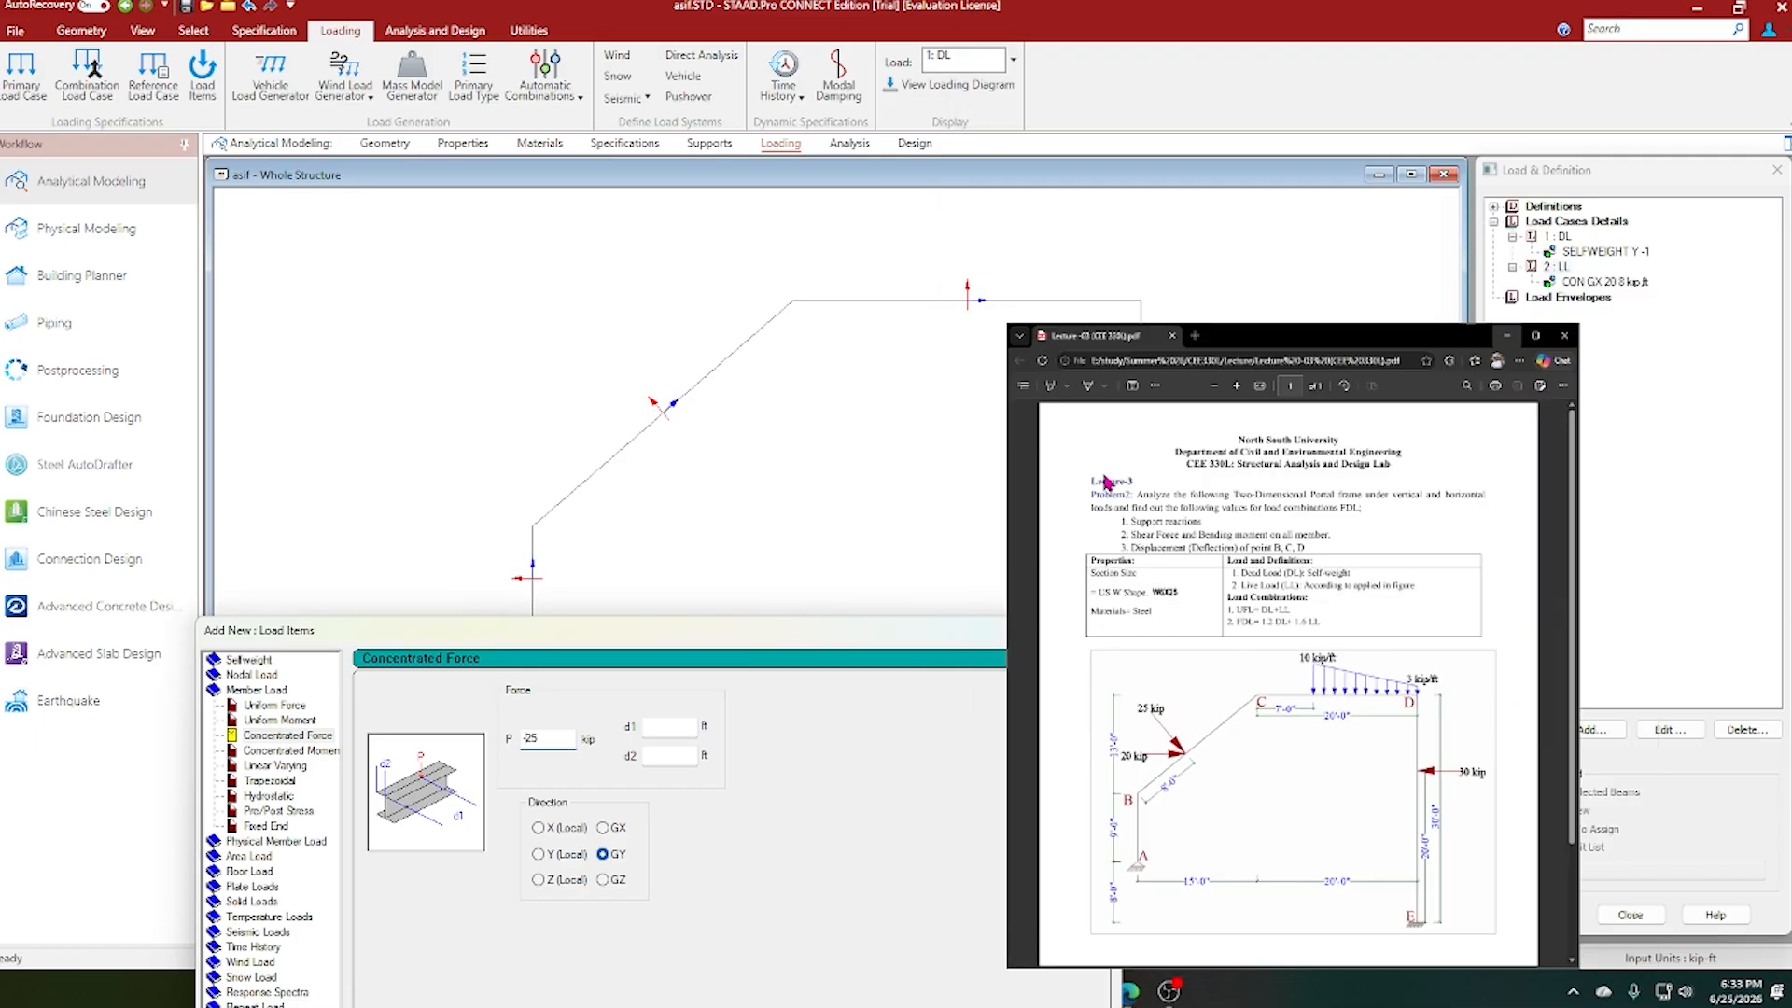
drag(825, 658, 851, 569)
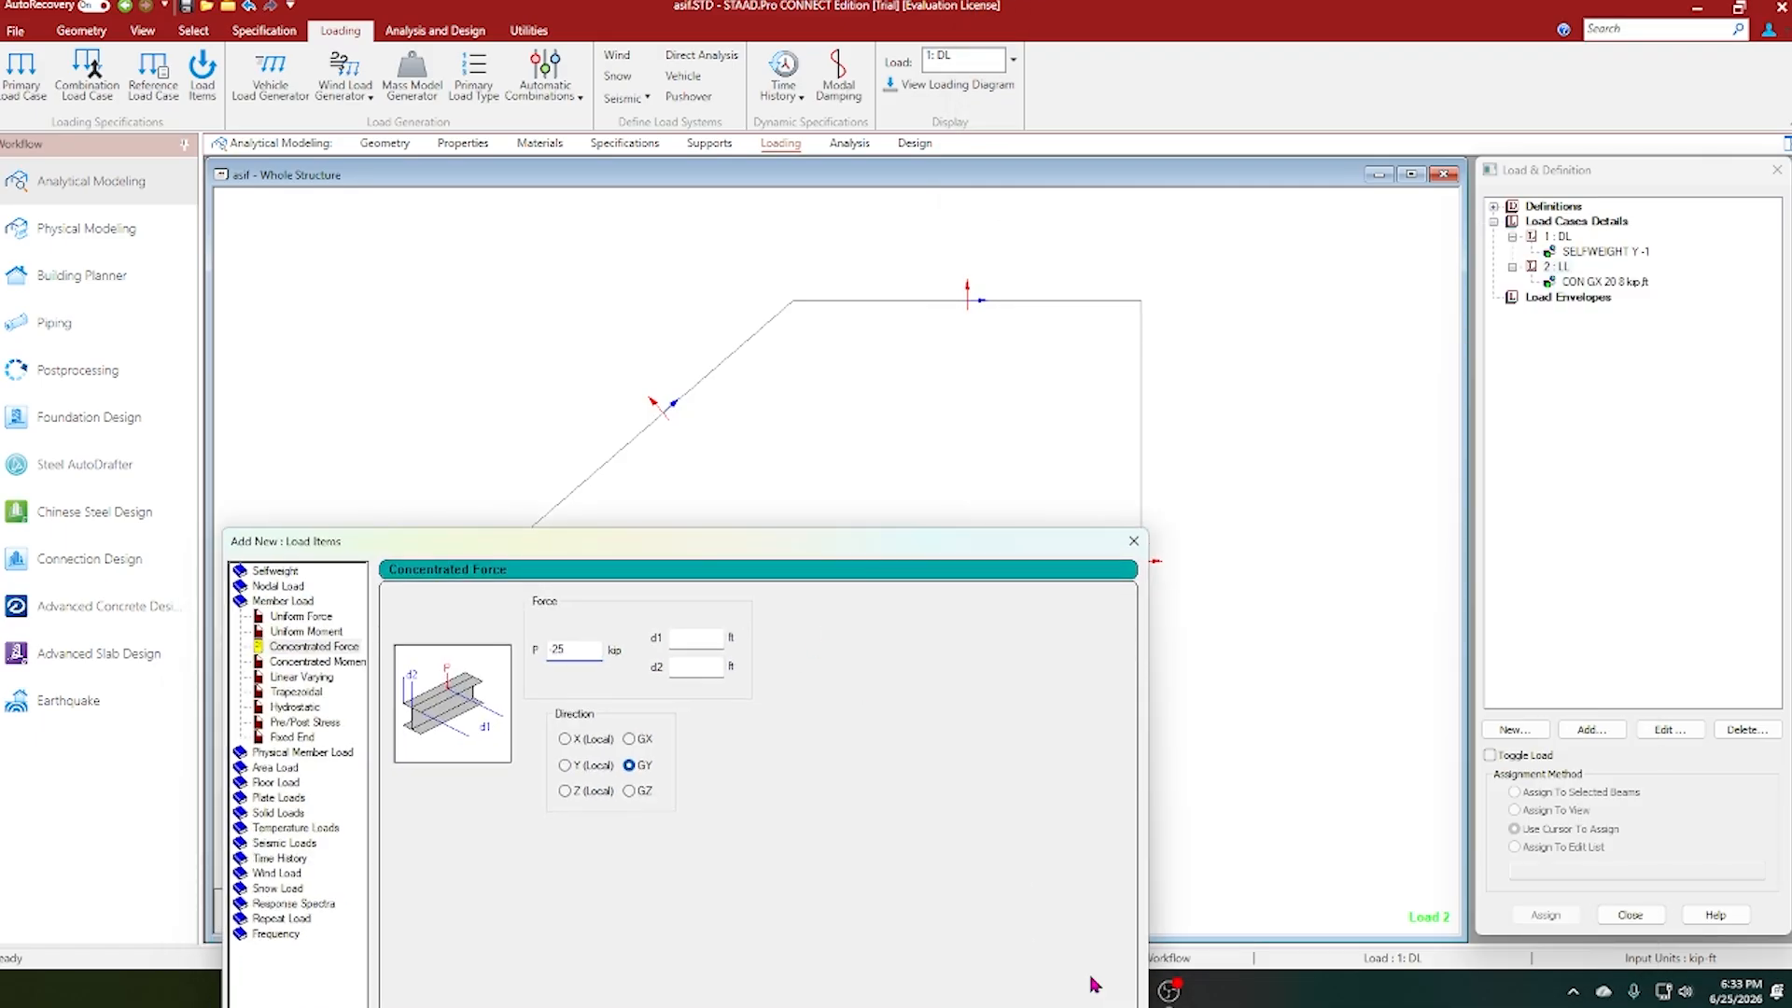
click(689, 640)
click(593, 767)
drag(808, 560, 925, 188)
click(1065, 770)
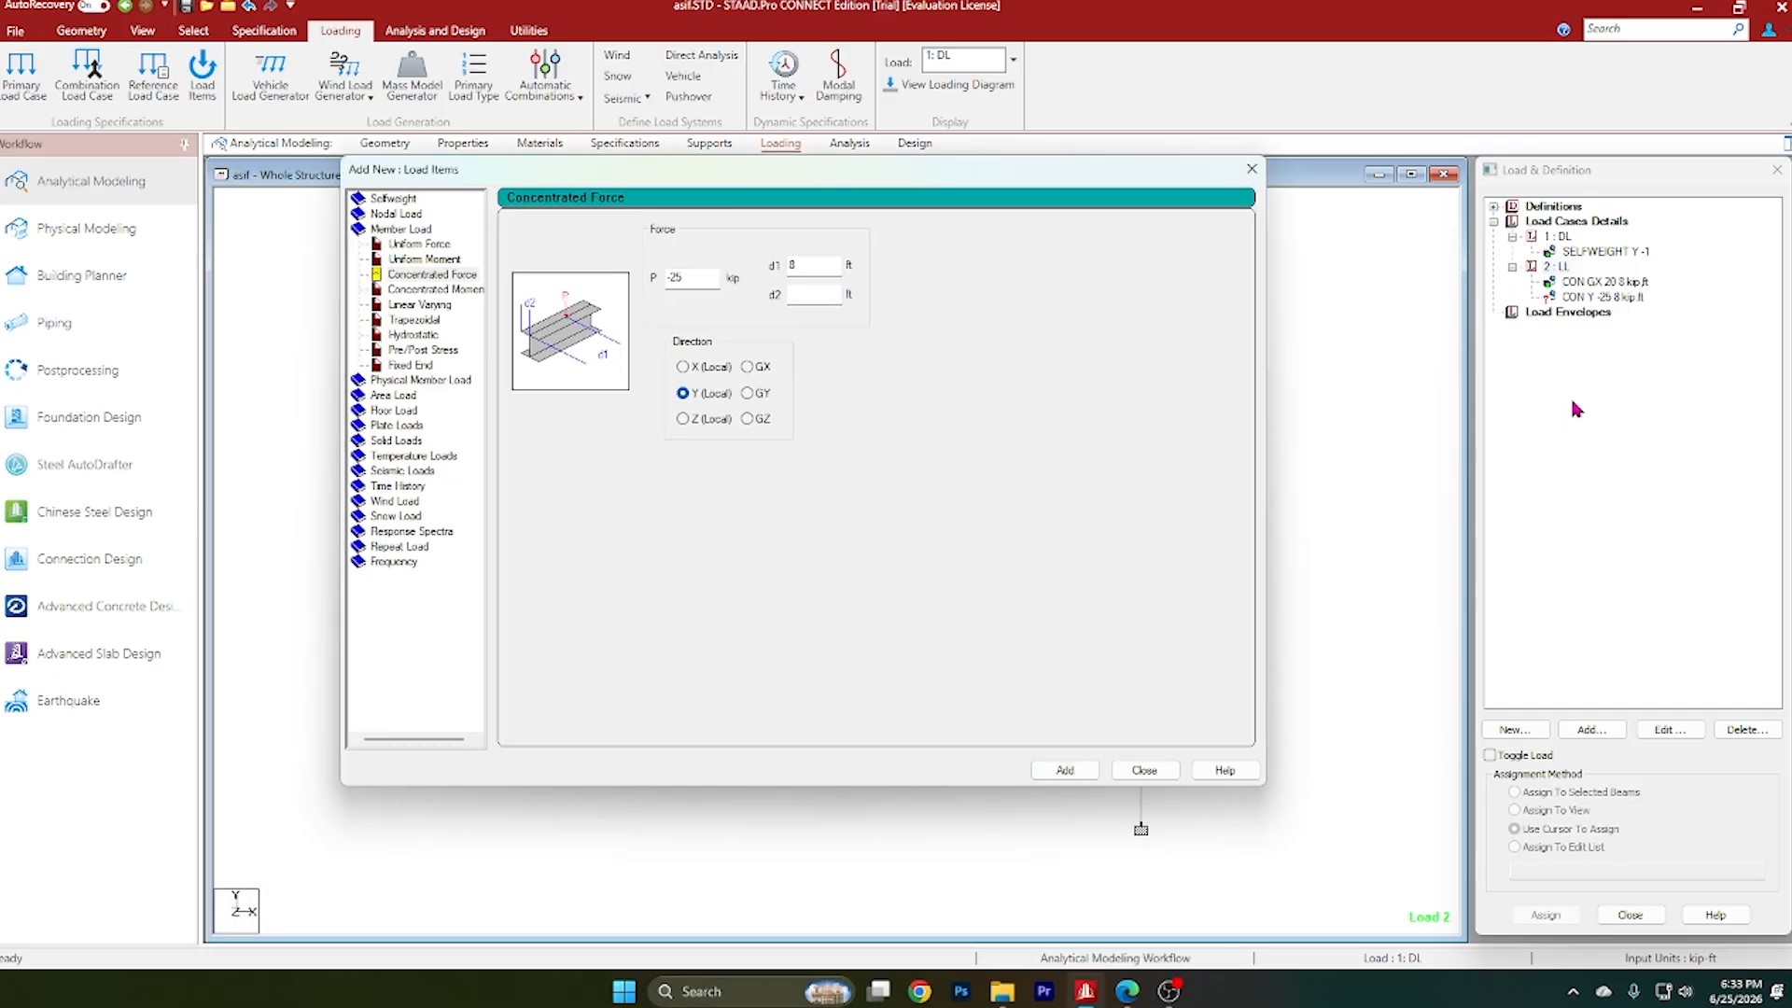
Step: Check the horizontal load on the long column in the problem sheet and set the concentrated force direction to GX
click(1128, 999)
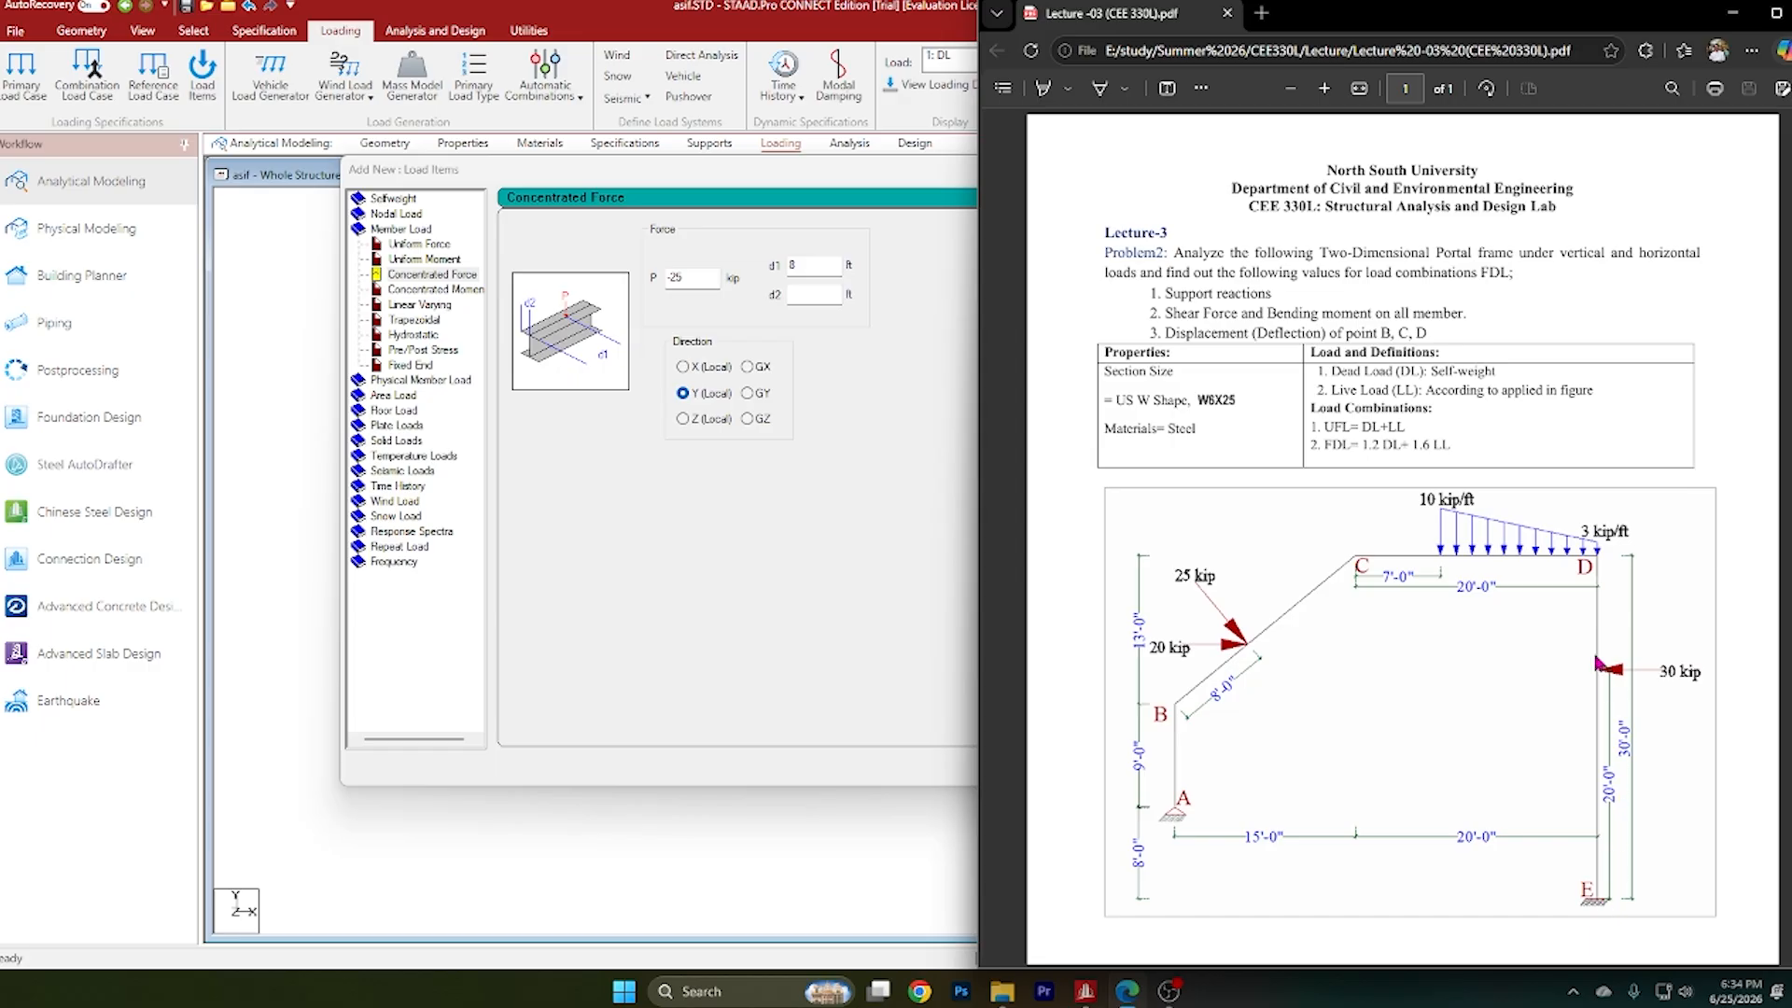
click(1732, 13)
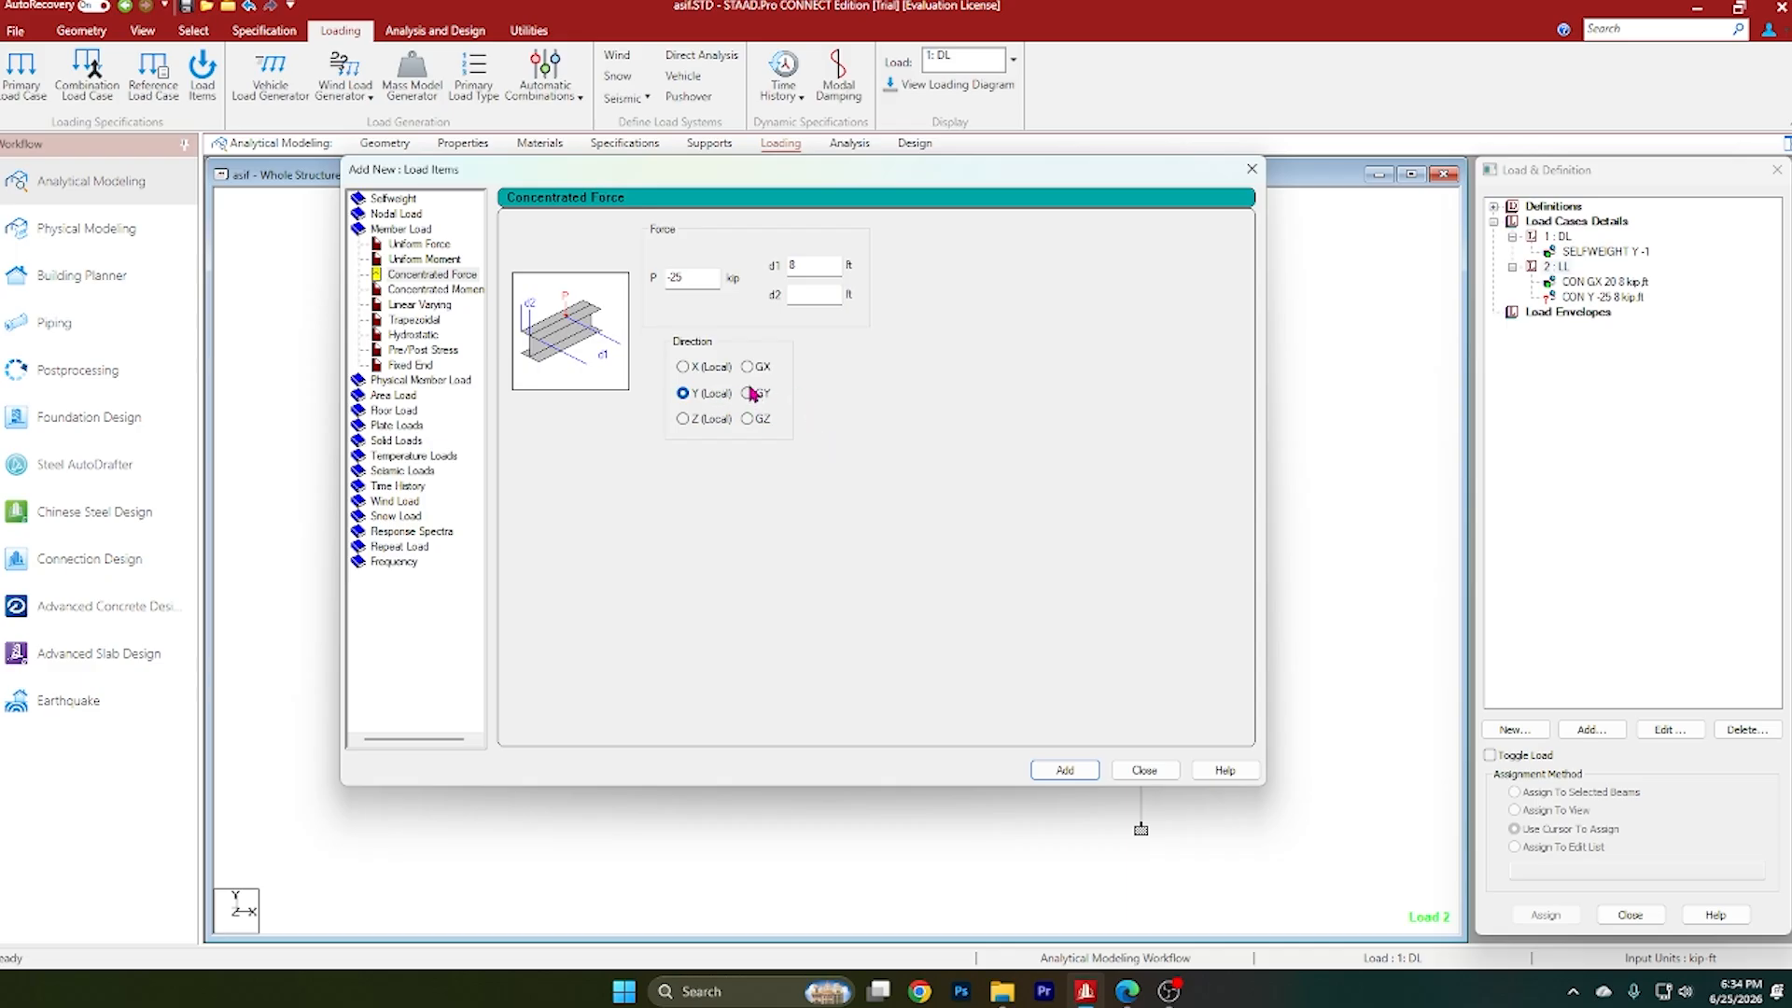
click(701, 374)
drag(821, 177, 823, 411)
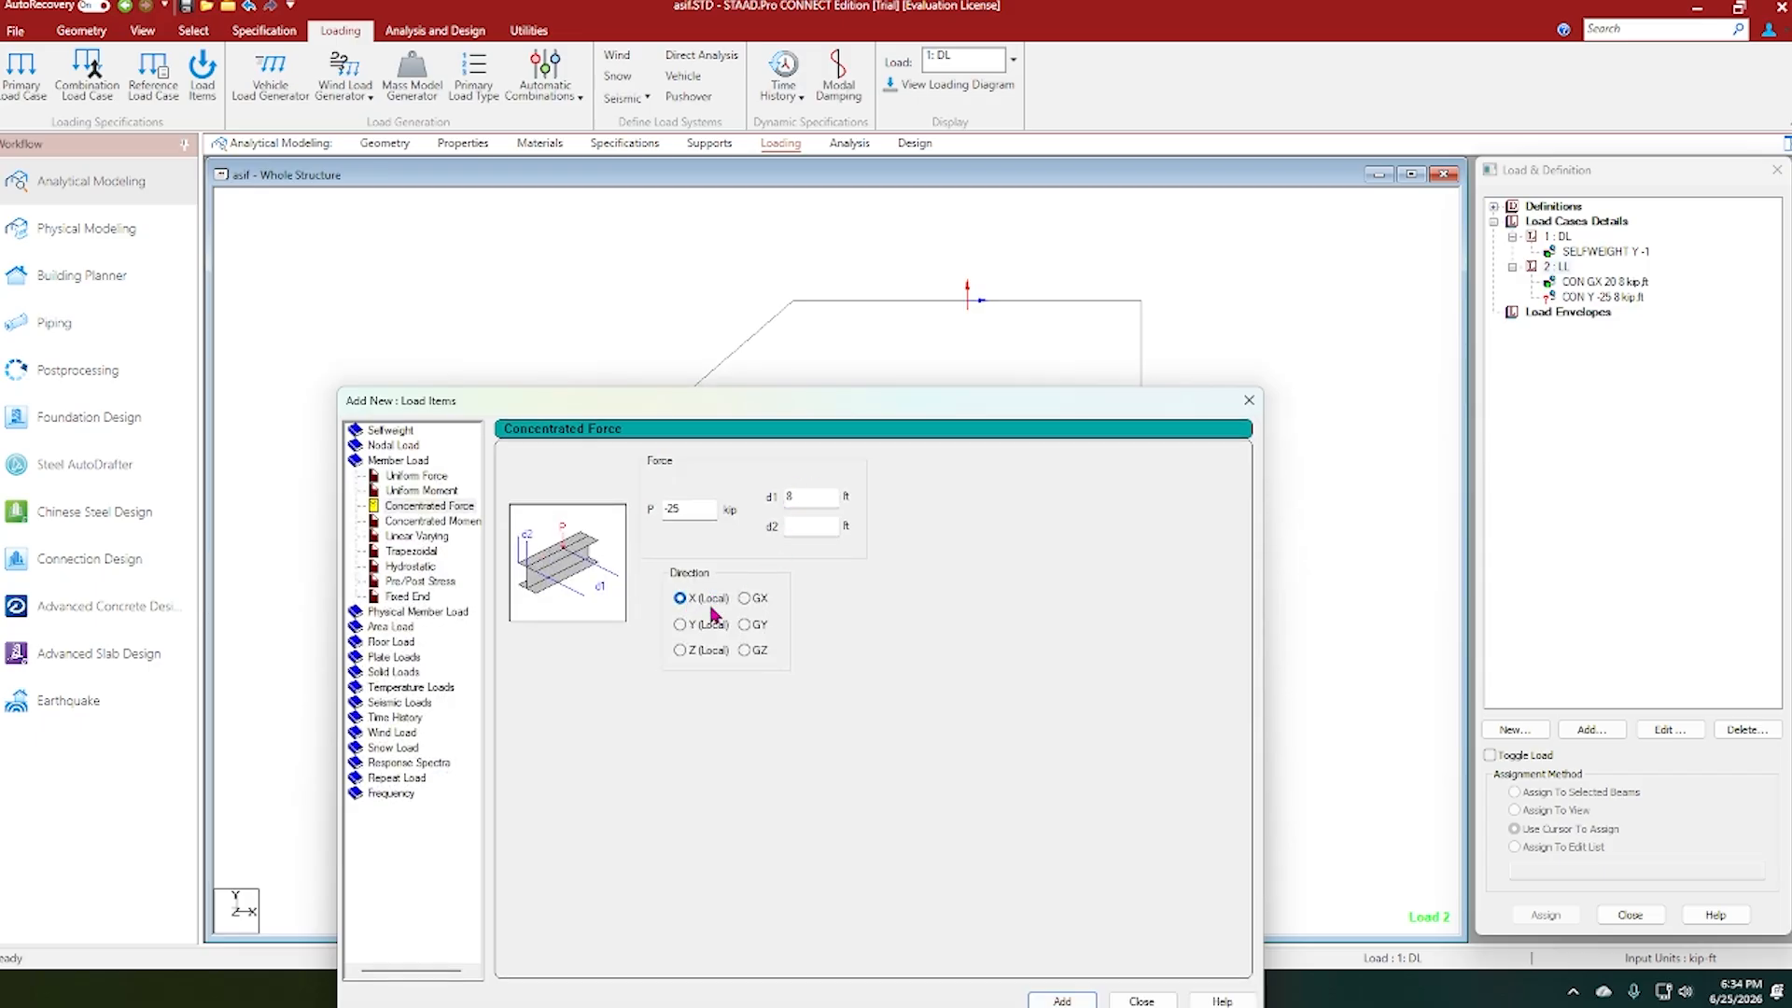
click(746, 599)
drag(907, 399, 785, 216)
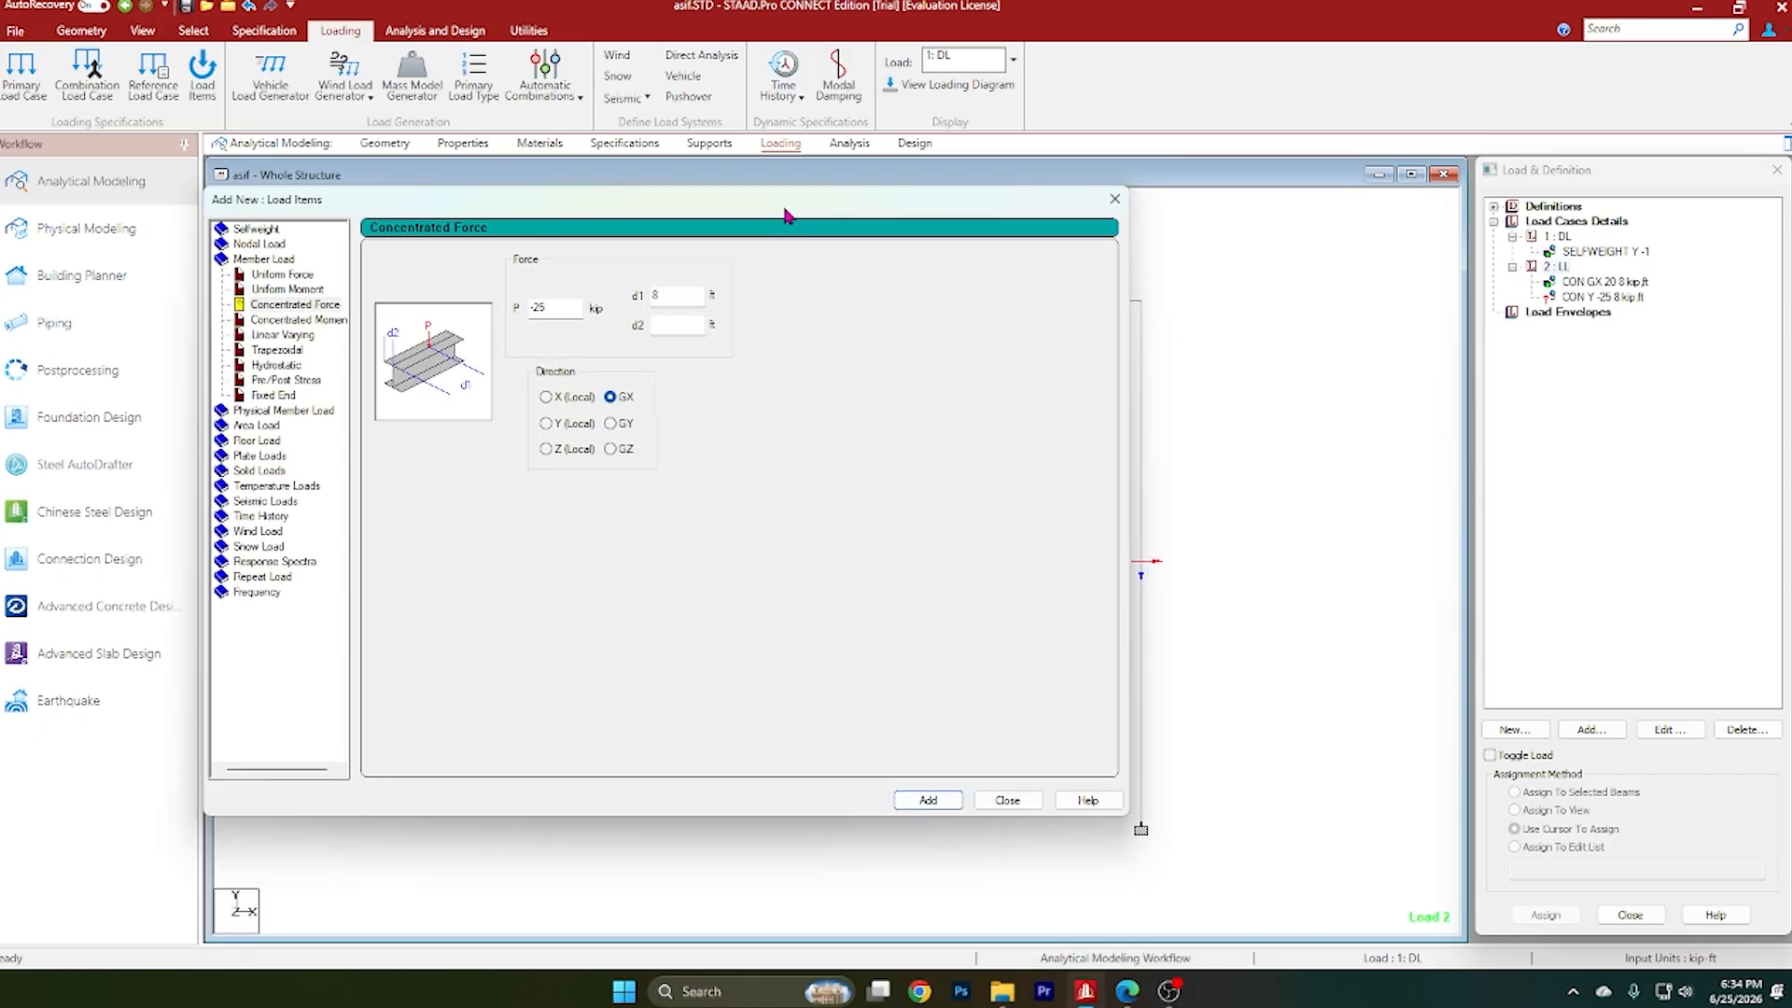
click(1127, 991)
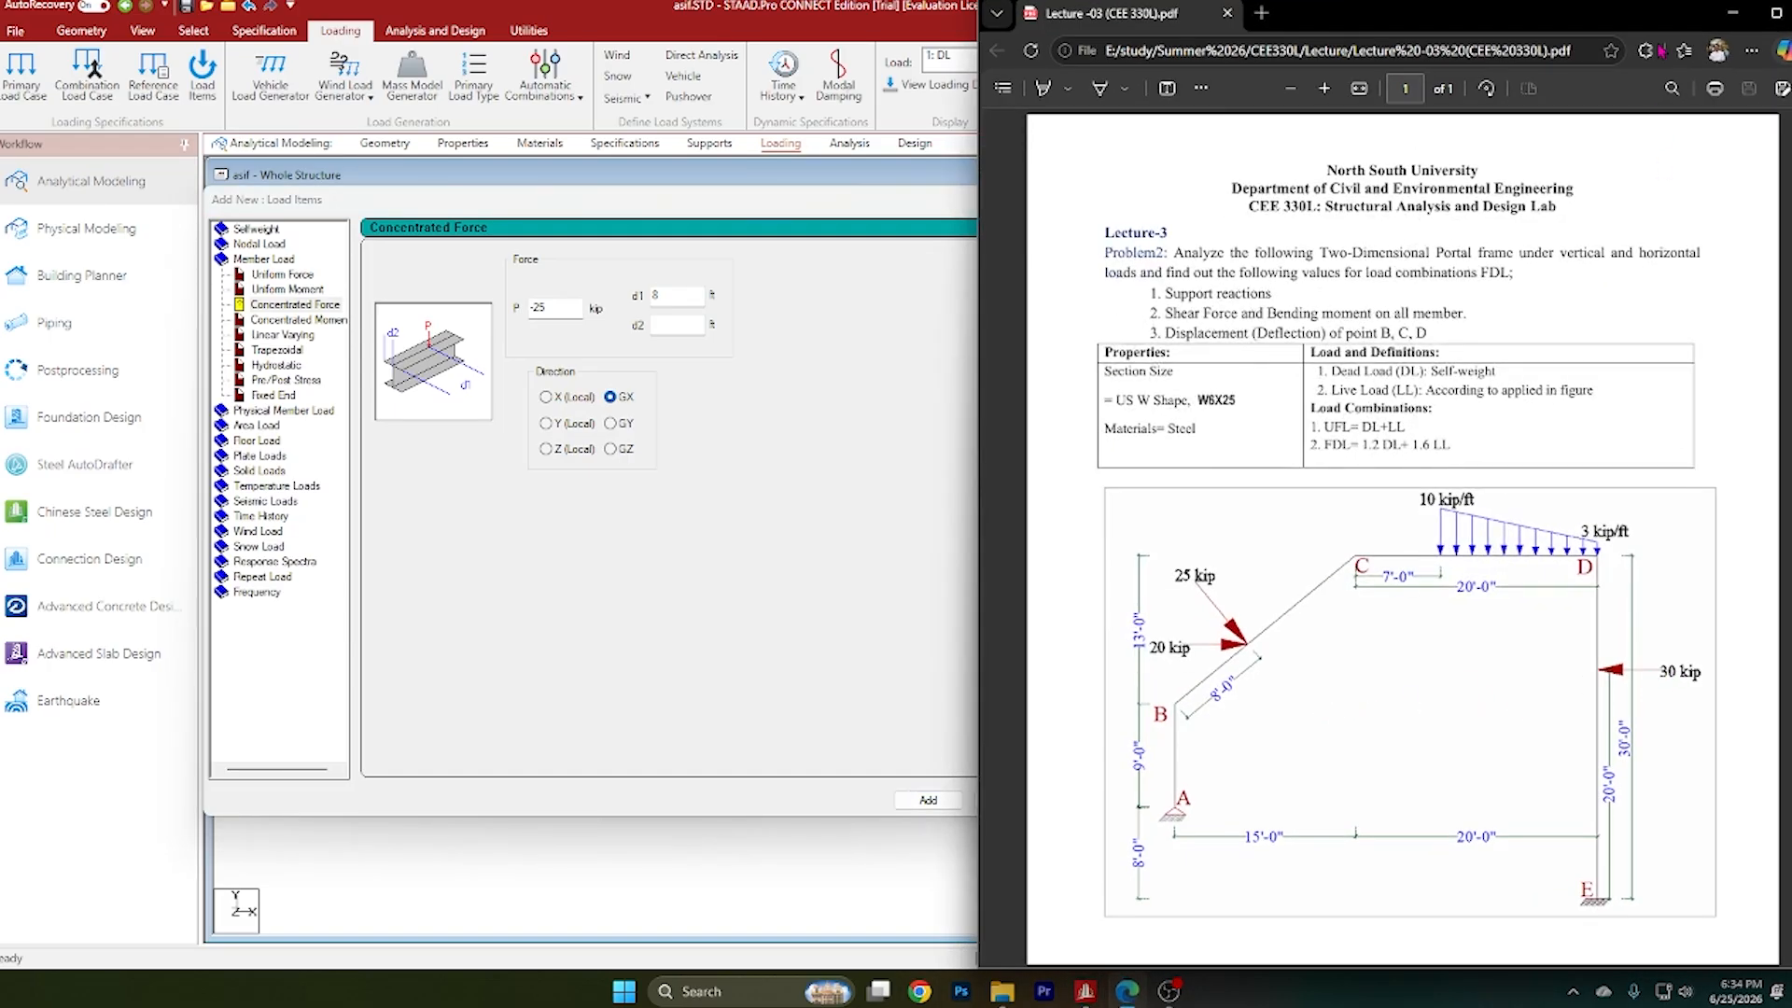
click(1734, 13)
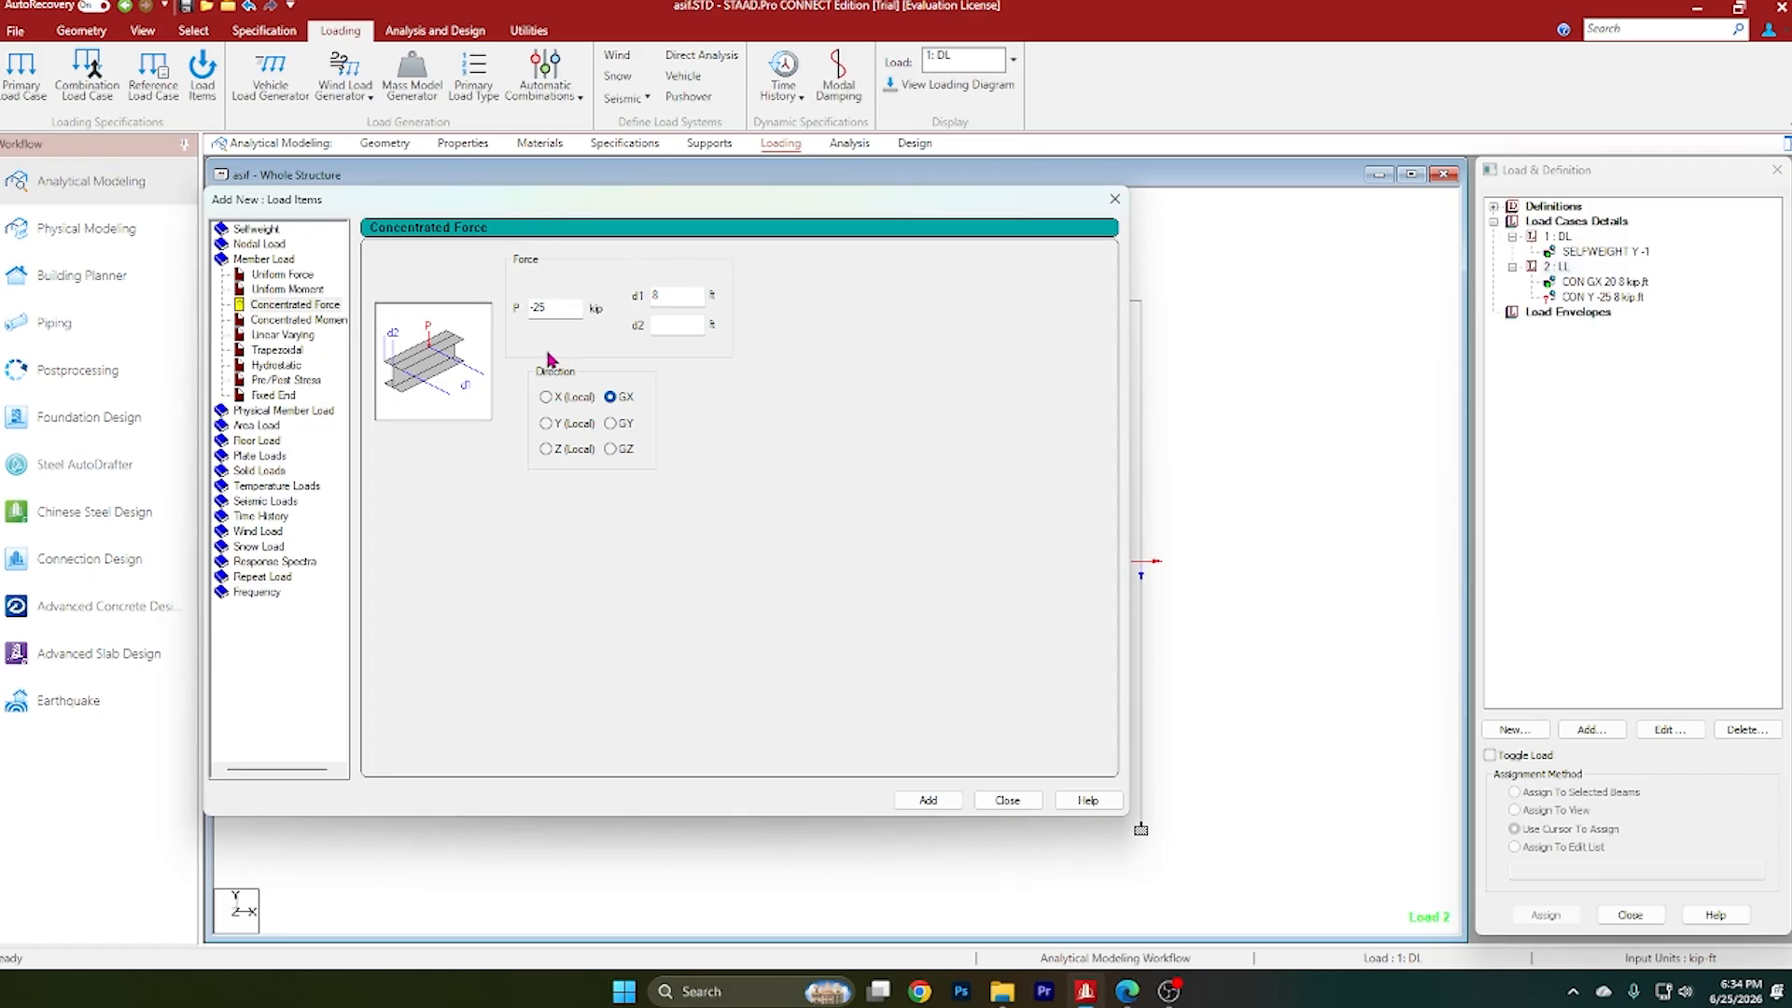
Step: Set P to -30 kip and d1 to 20 ft, and add this concentrated force to the LL case
drag(554, 308, 417, 317)
key(BackSpace)
click(1126, 991)
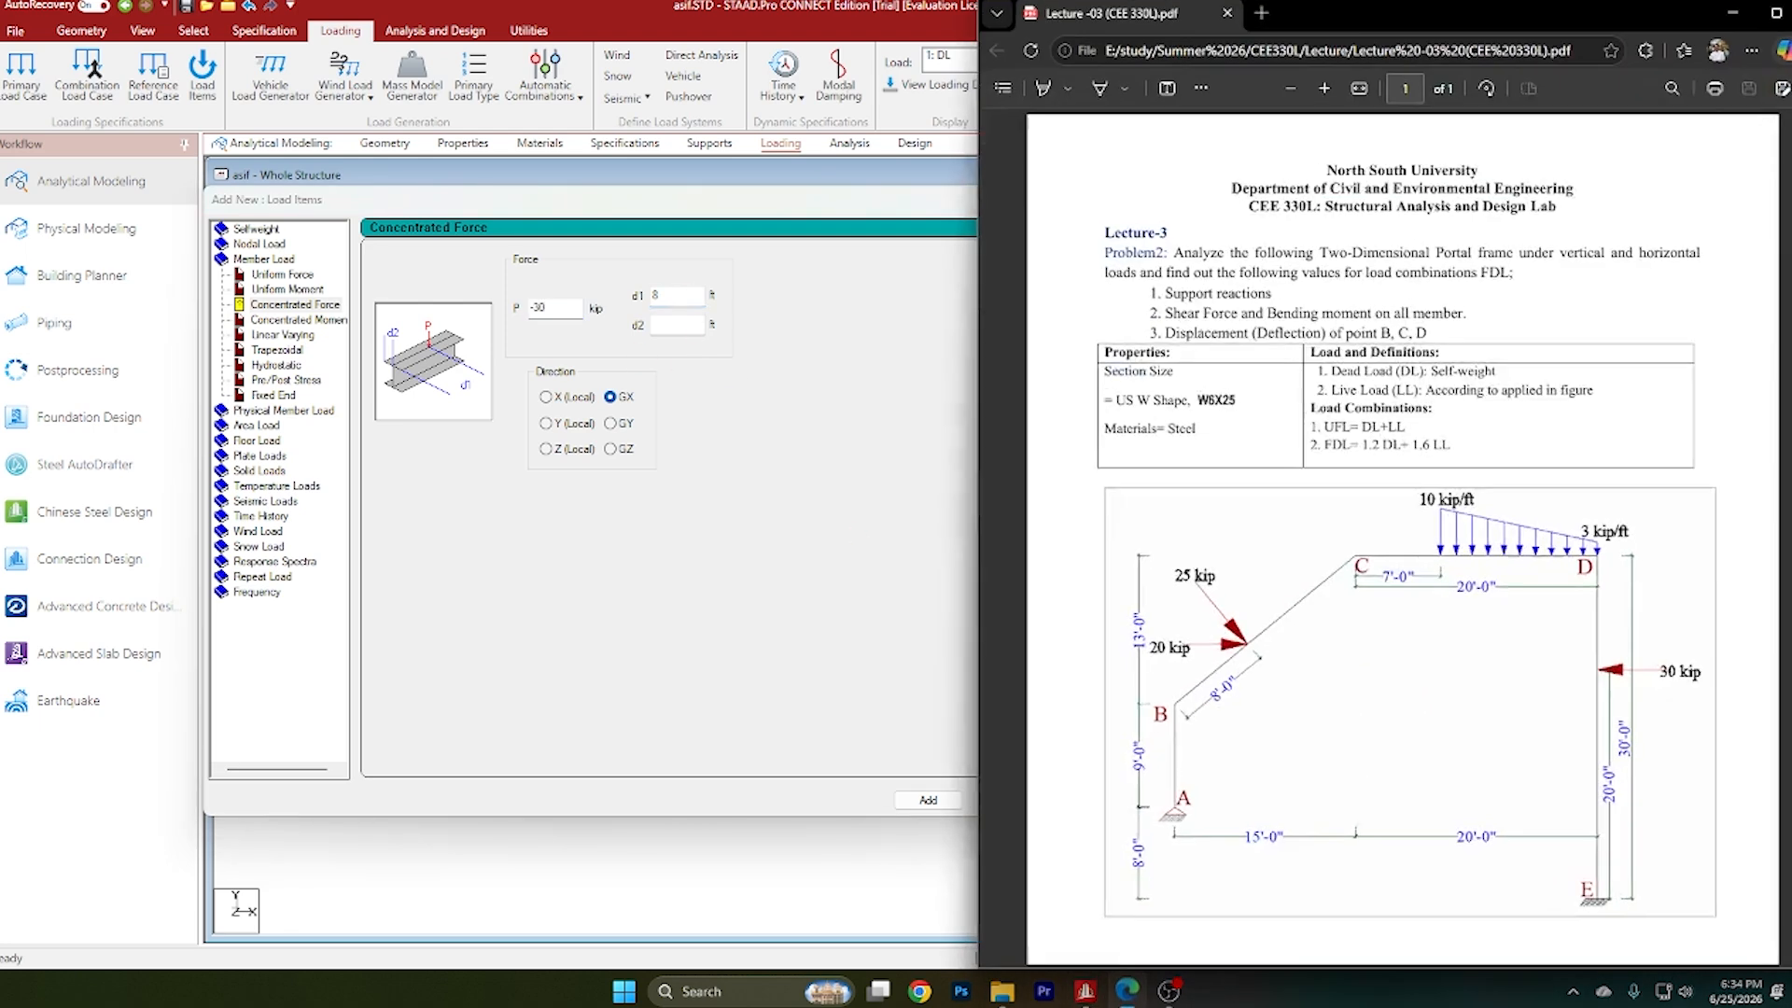
click(1731, 17)
double_click(681, 291)
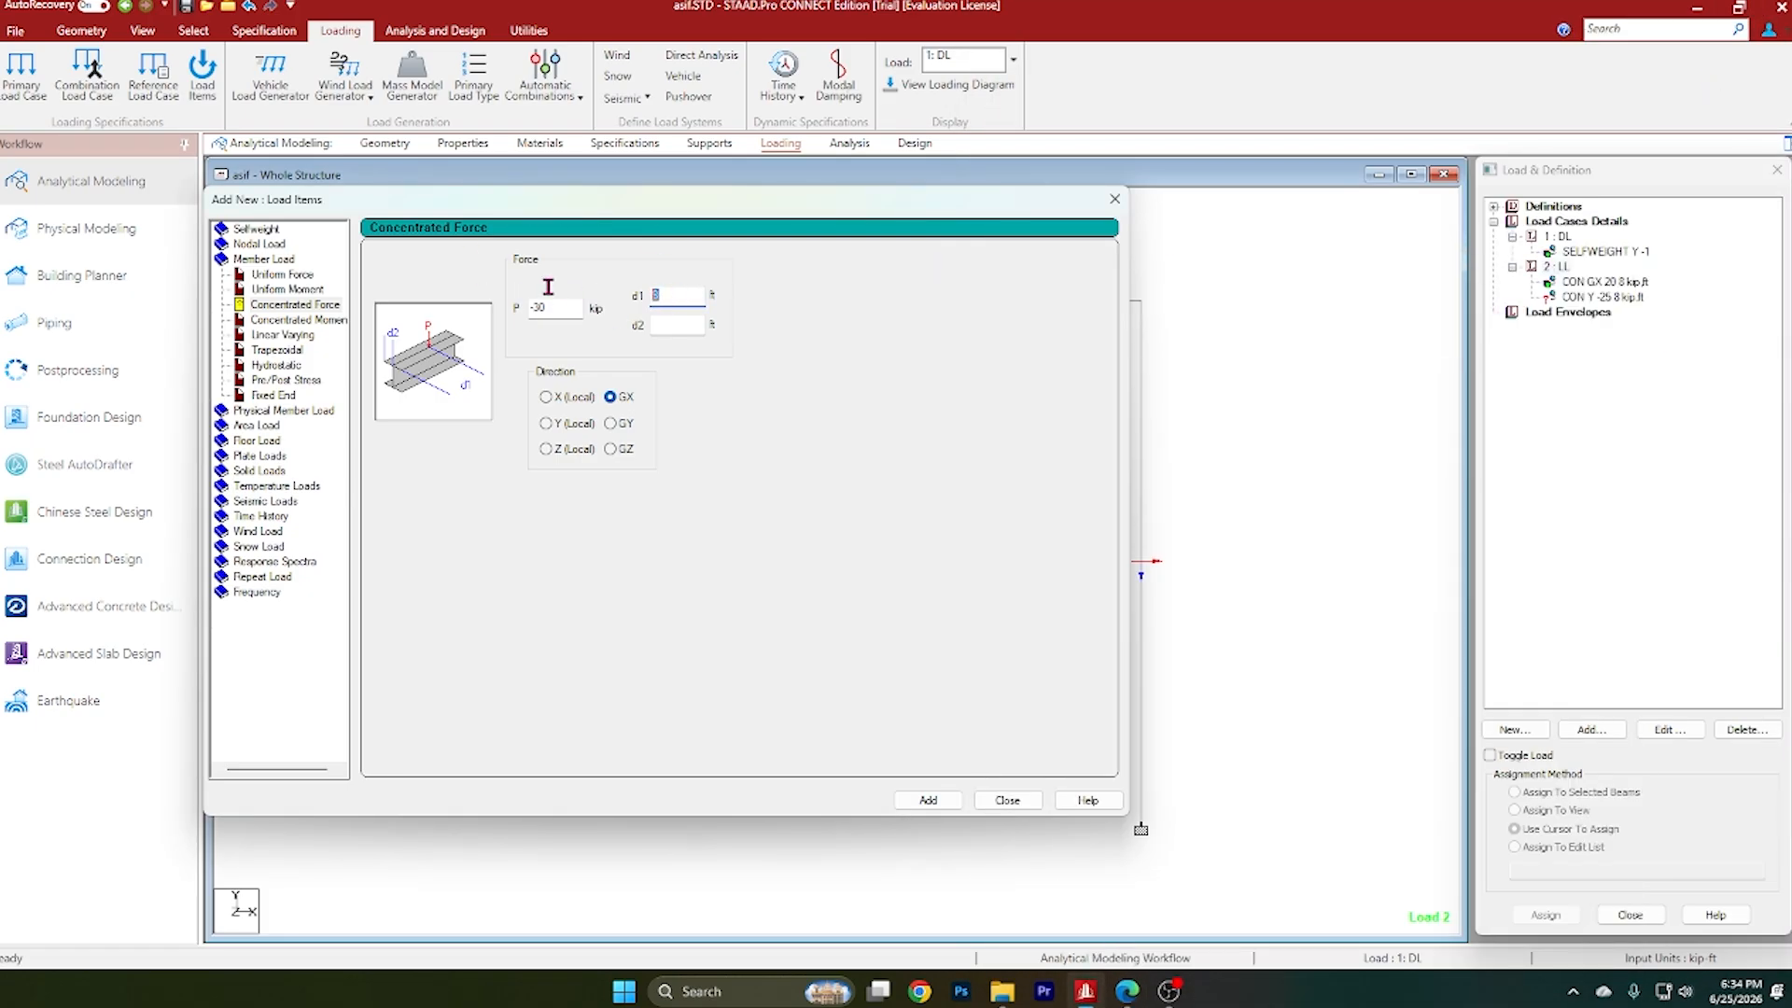
text(20)
click(929, 801)
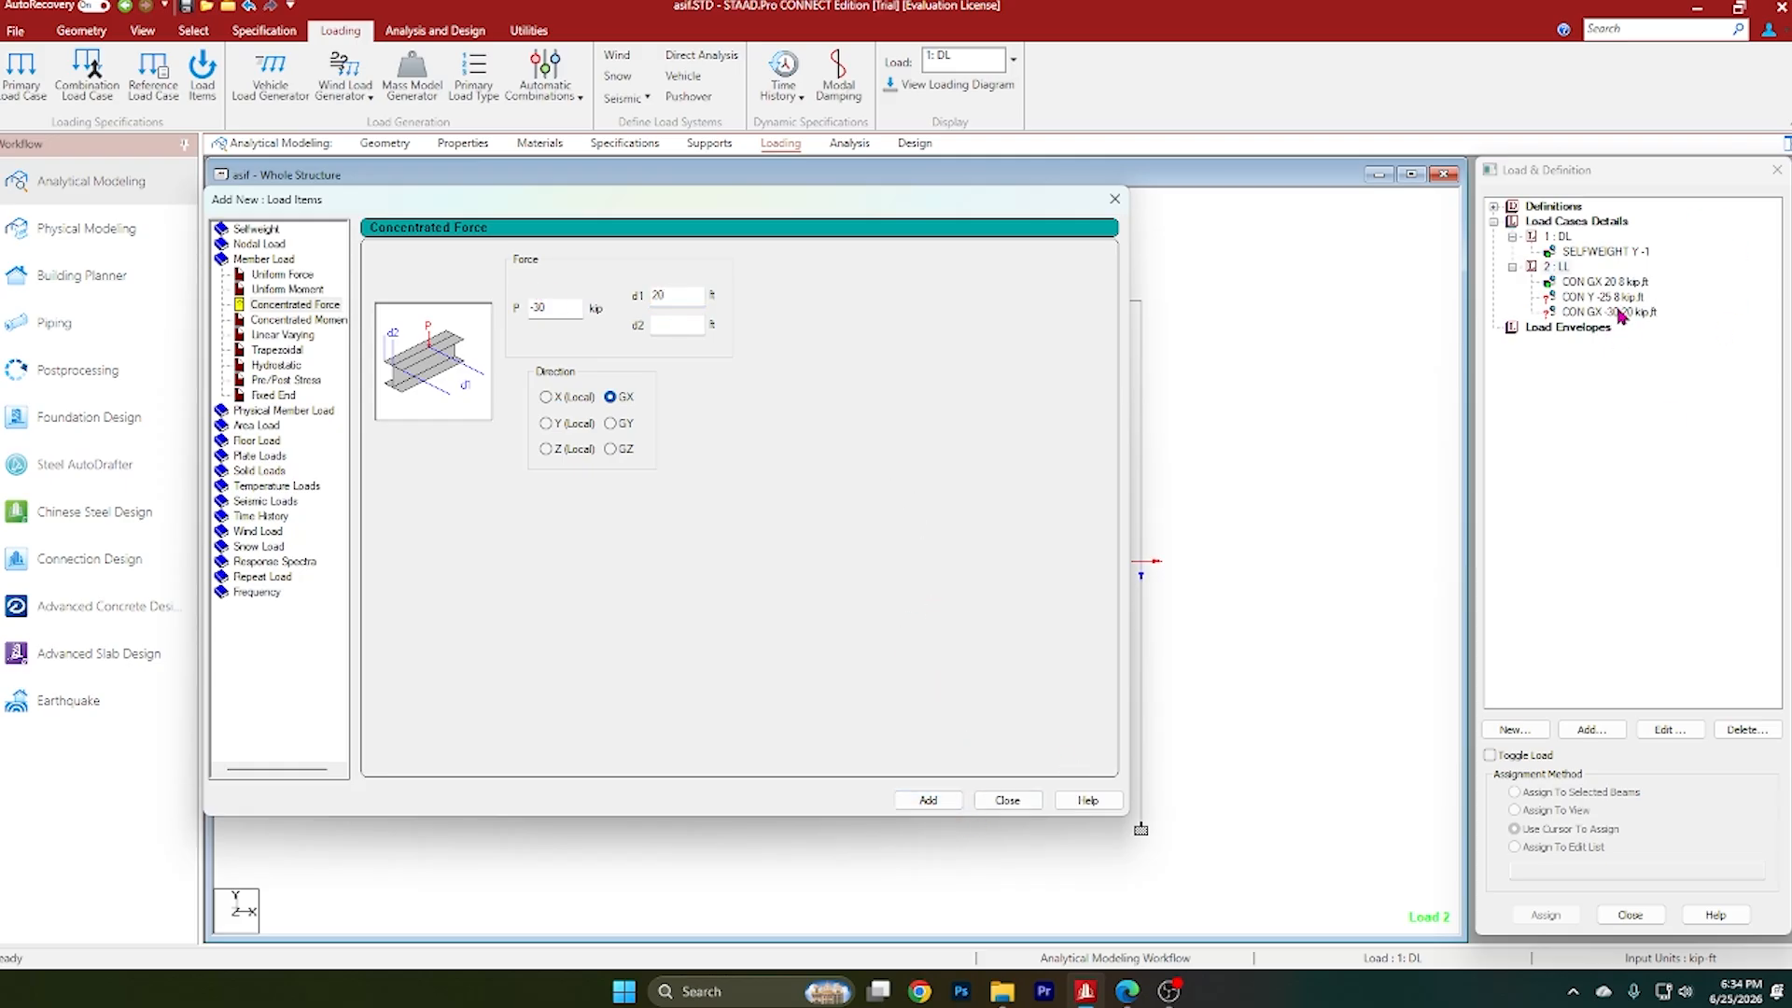
Step: Check the distributed load on beam CD in the problem sheet and start a trapezoidal member load in the LL case
click(1127, 991)
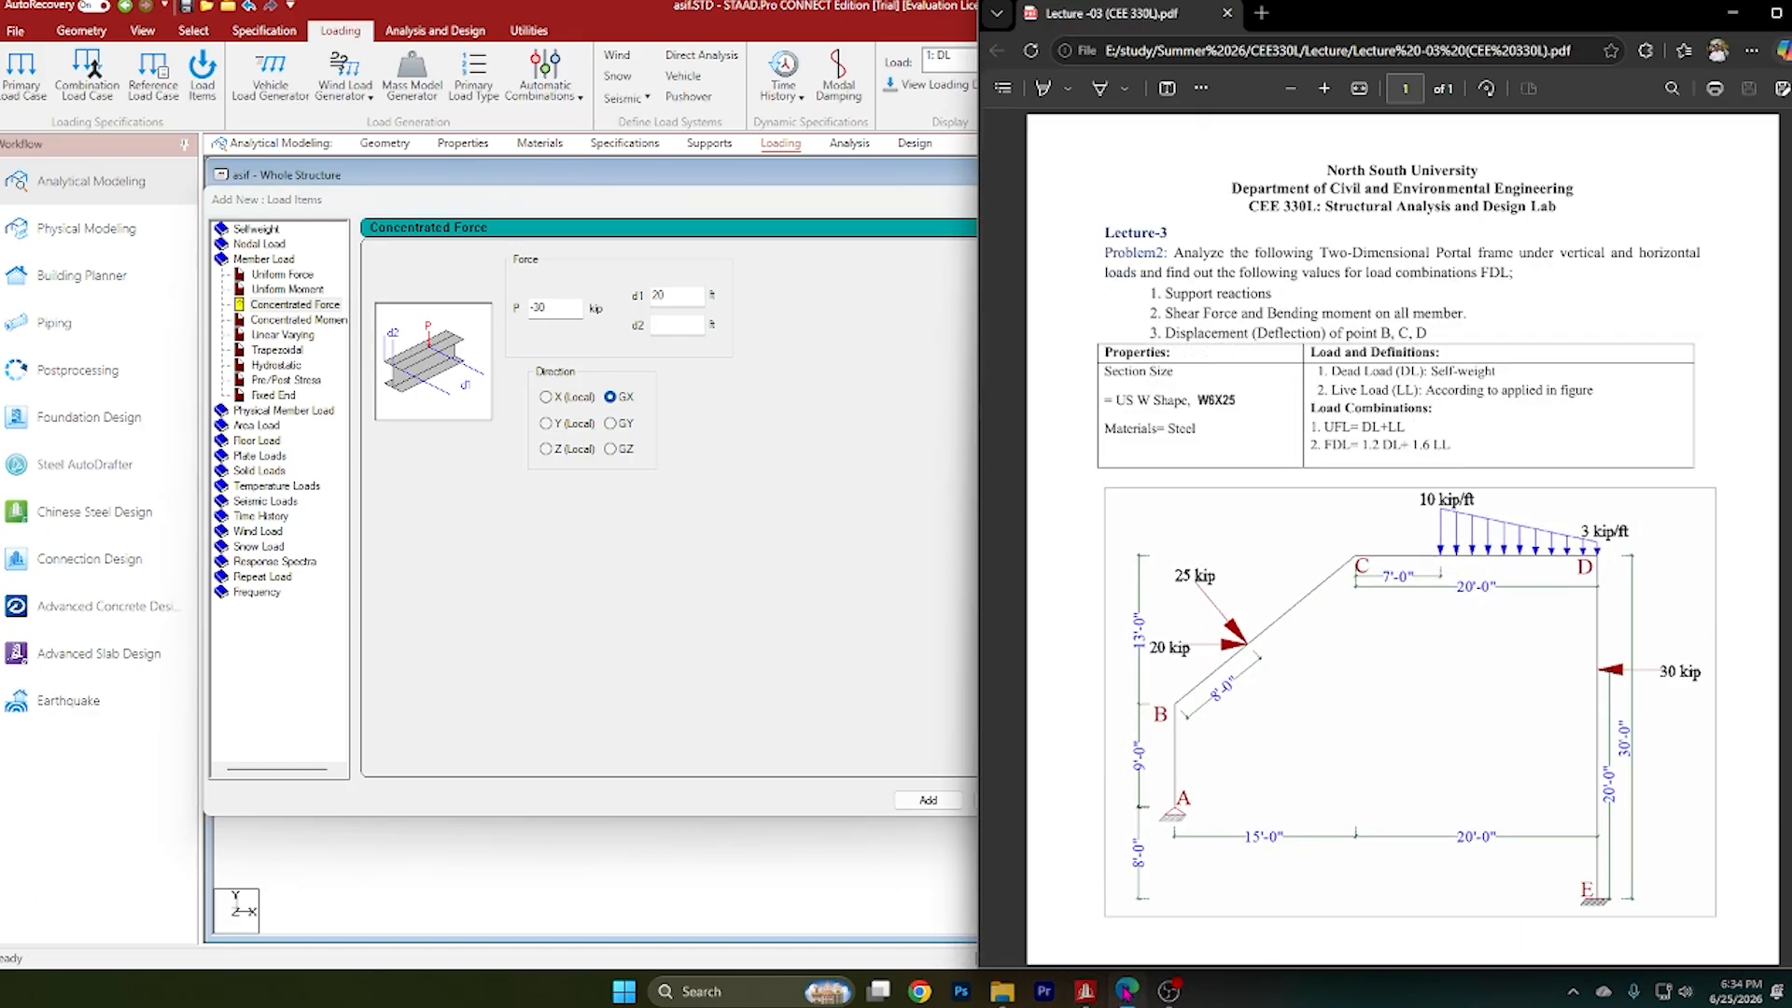
click(1732, 13)
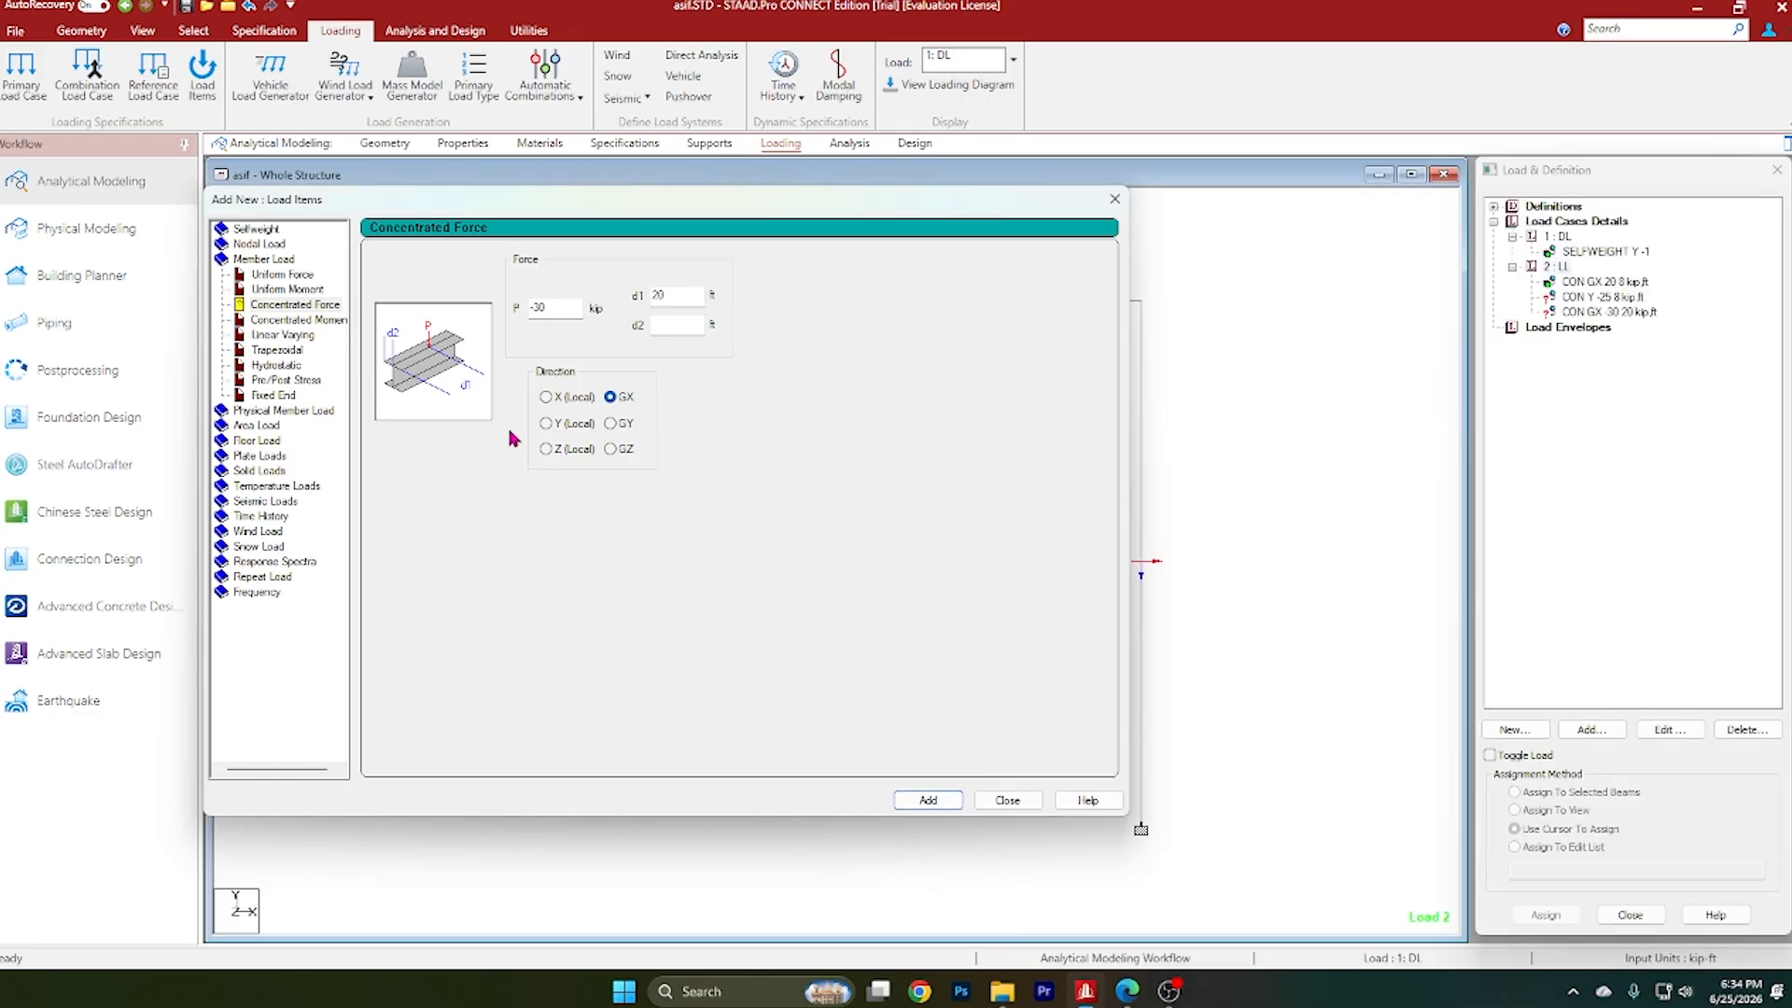
click(289, 274)
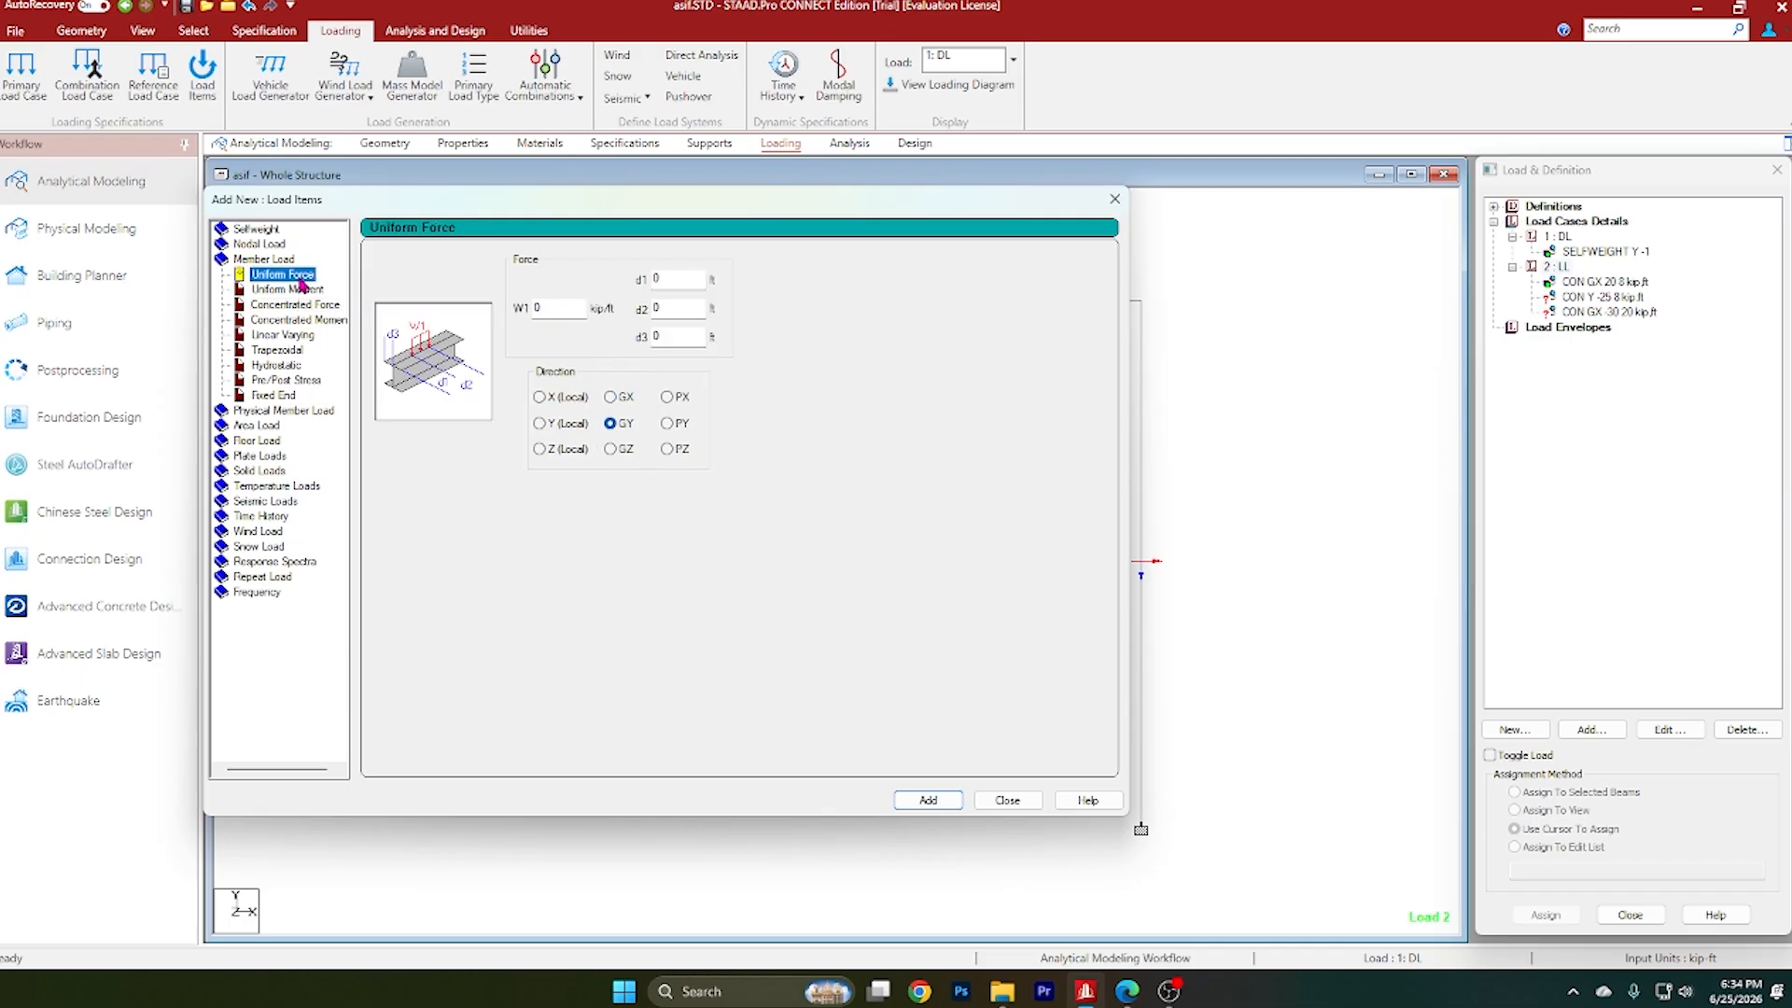
click(280, 351)
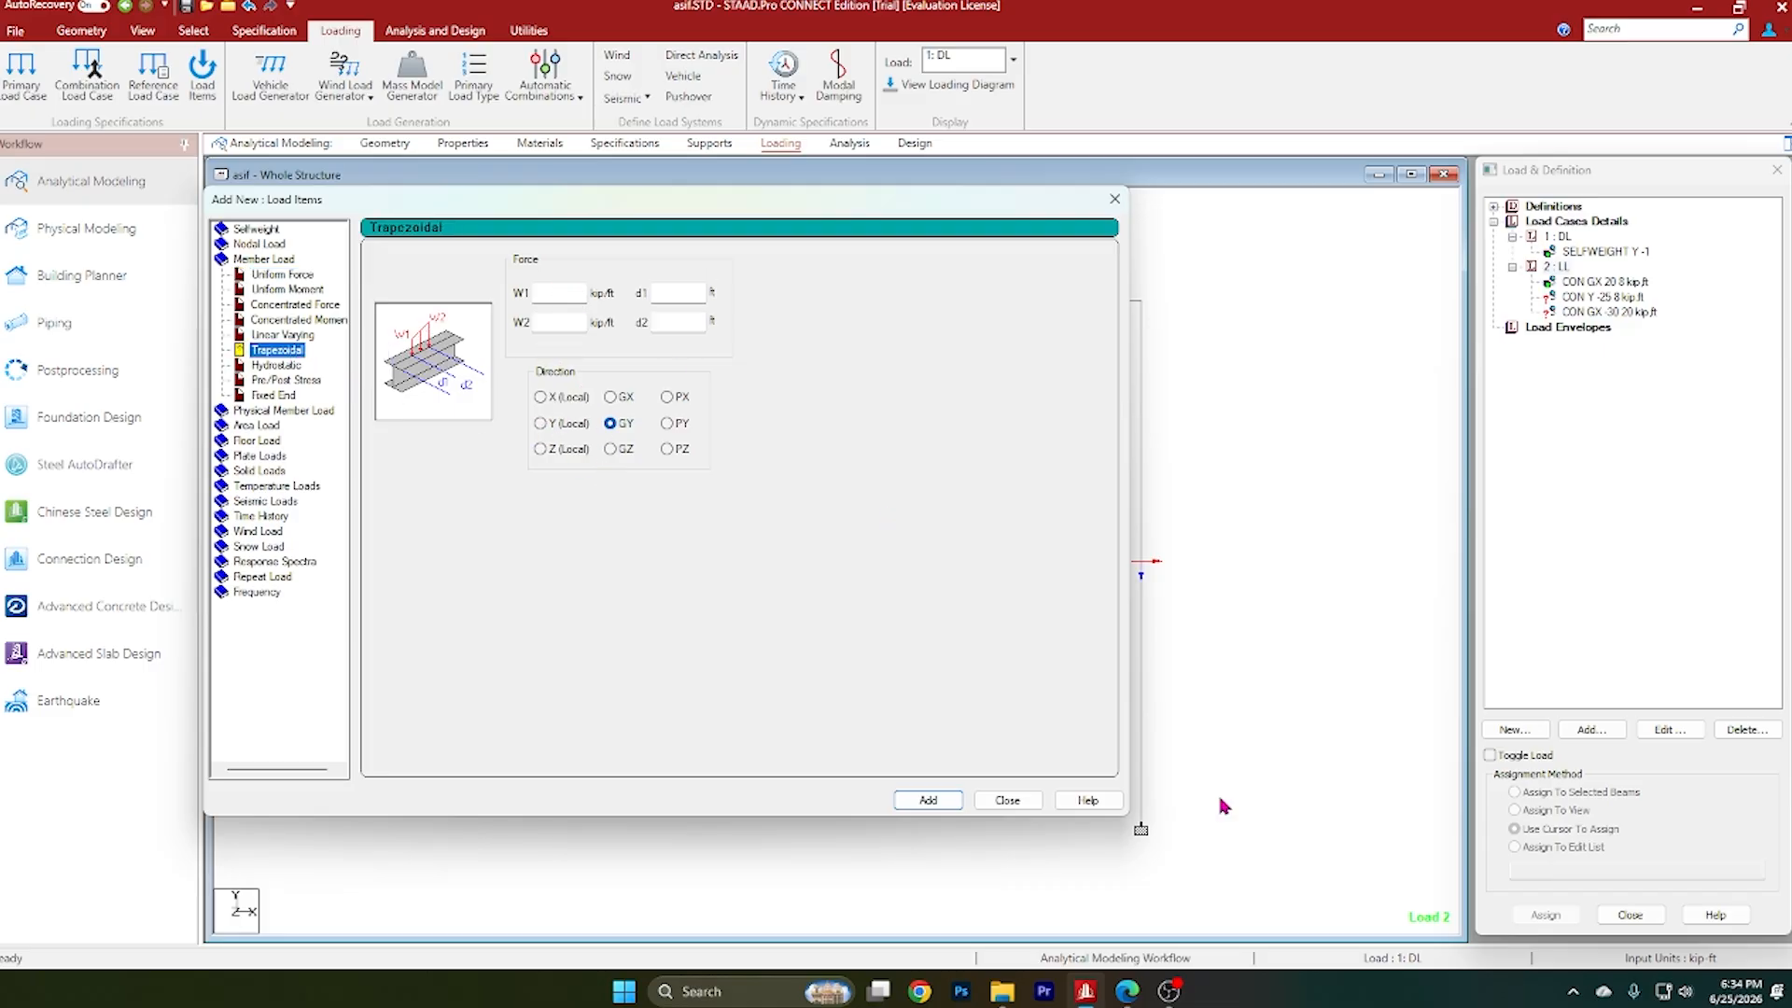
click(1131, 991)
click(1132, 991)
Step: Set the trapezoidal load's W1 to -10 kip/ft and W2 to -3 kip/ft, checking the intensities in the problem sheet
click(552, 292)
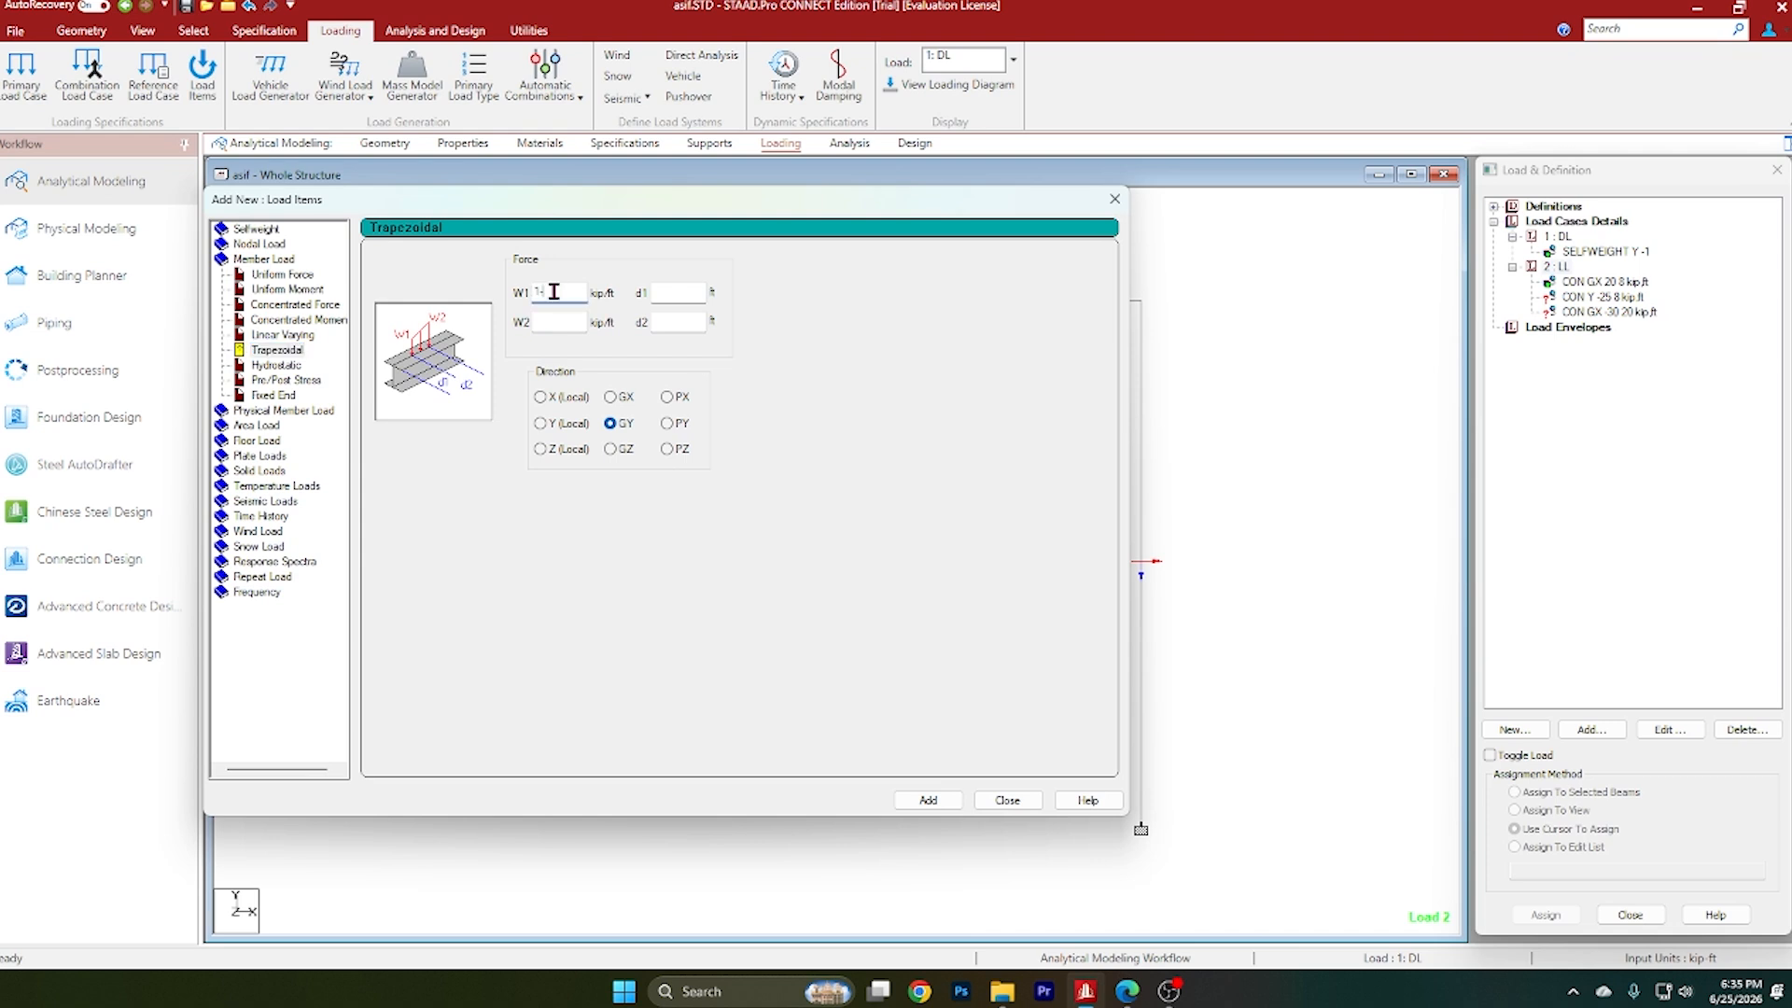
text(10)
click(1127, 991)
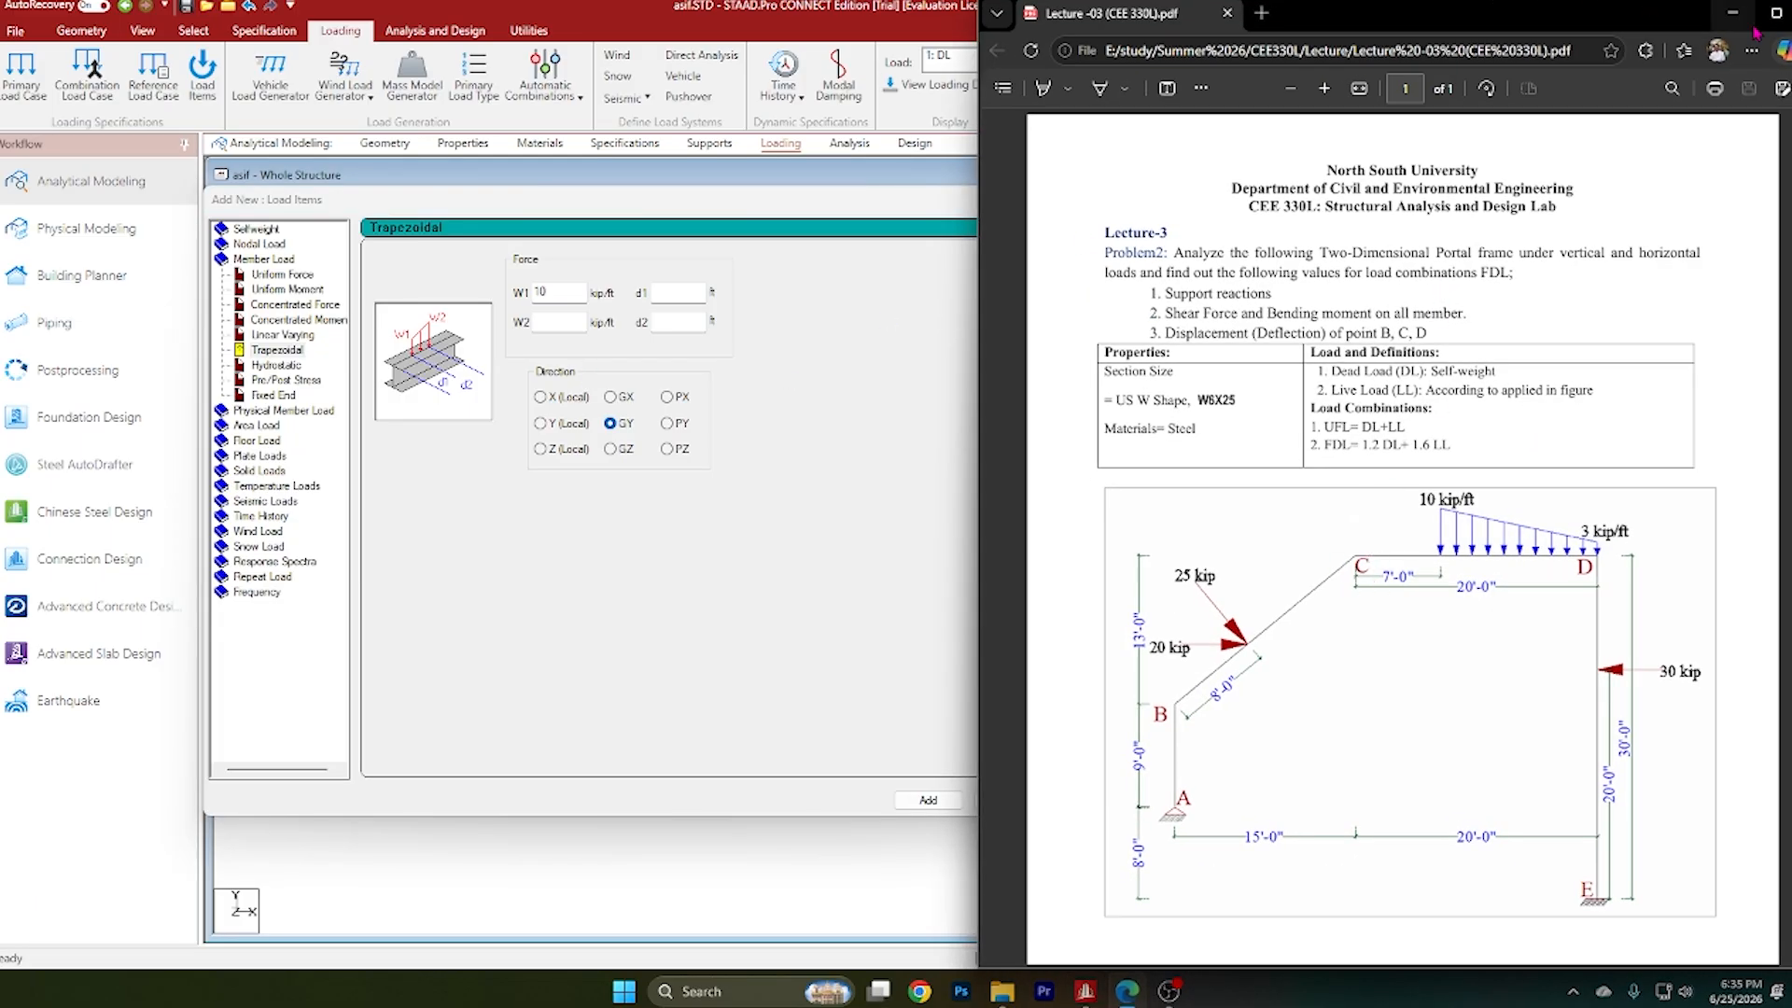
click(1732, 13)
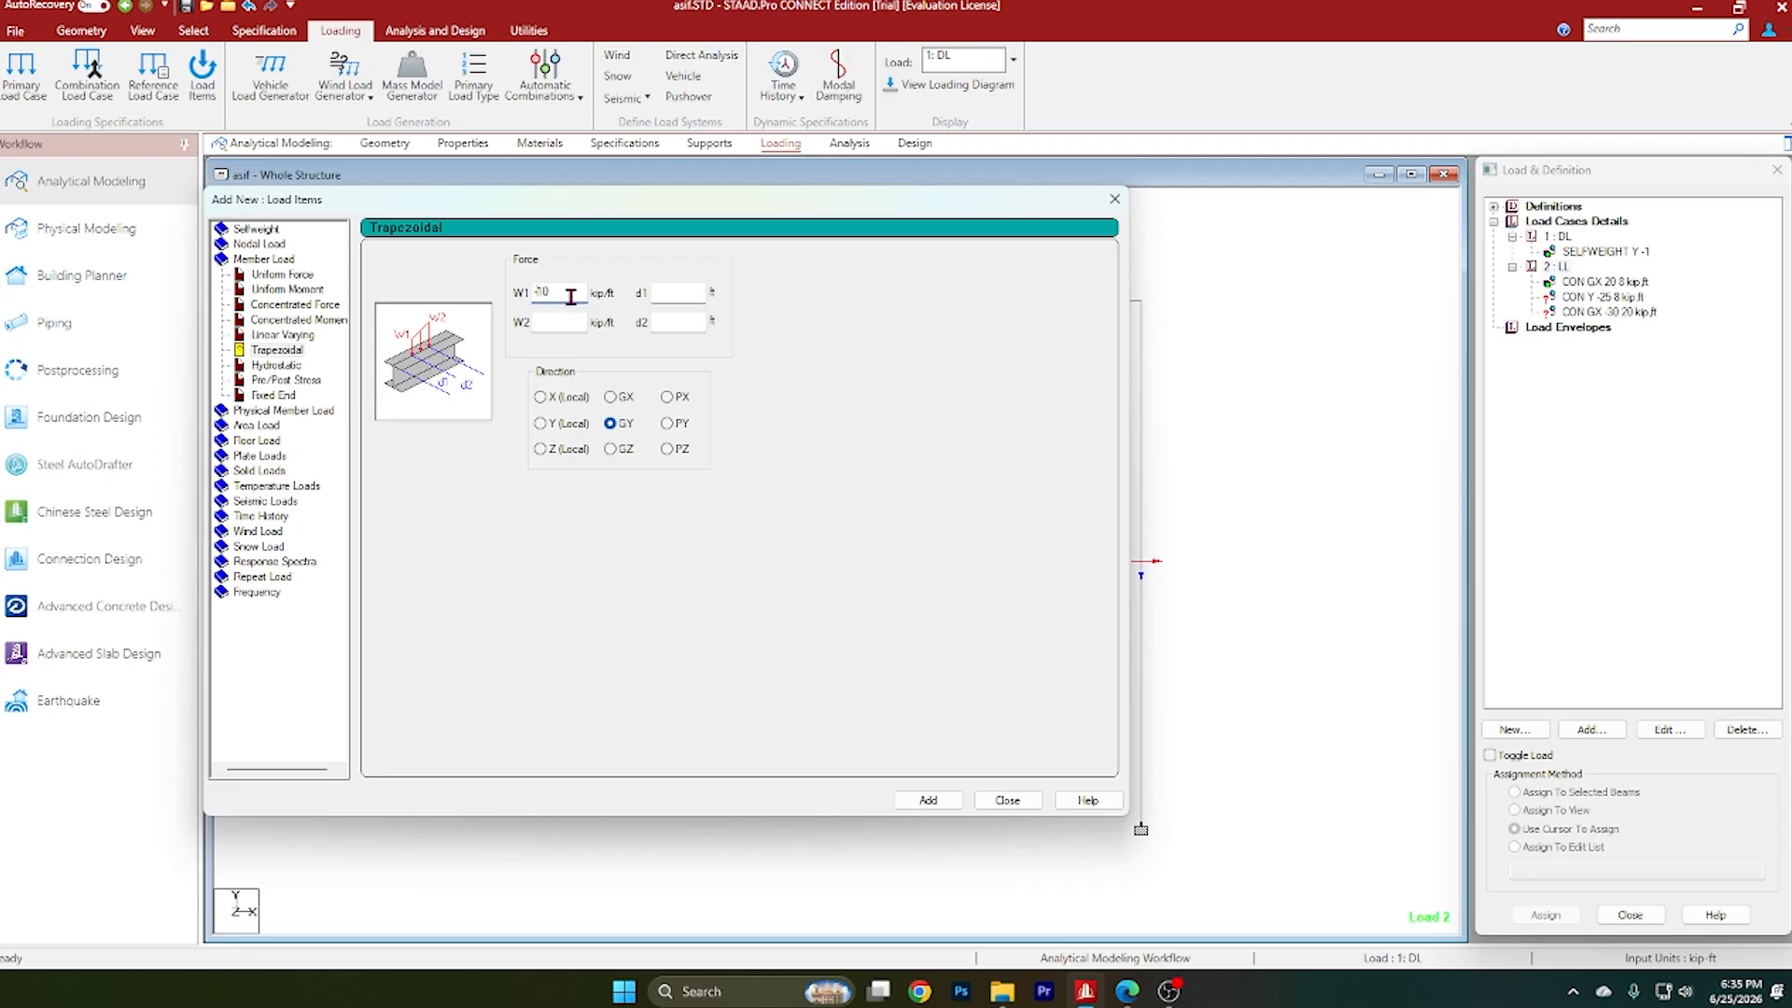
click(1127, 991)
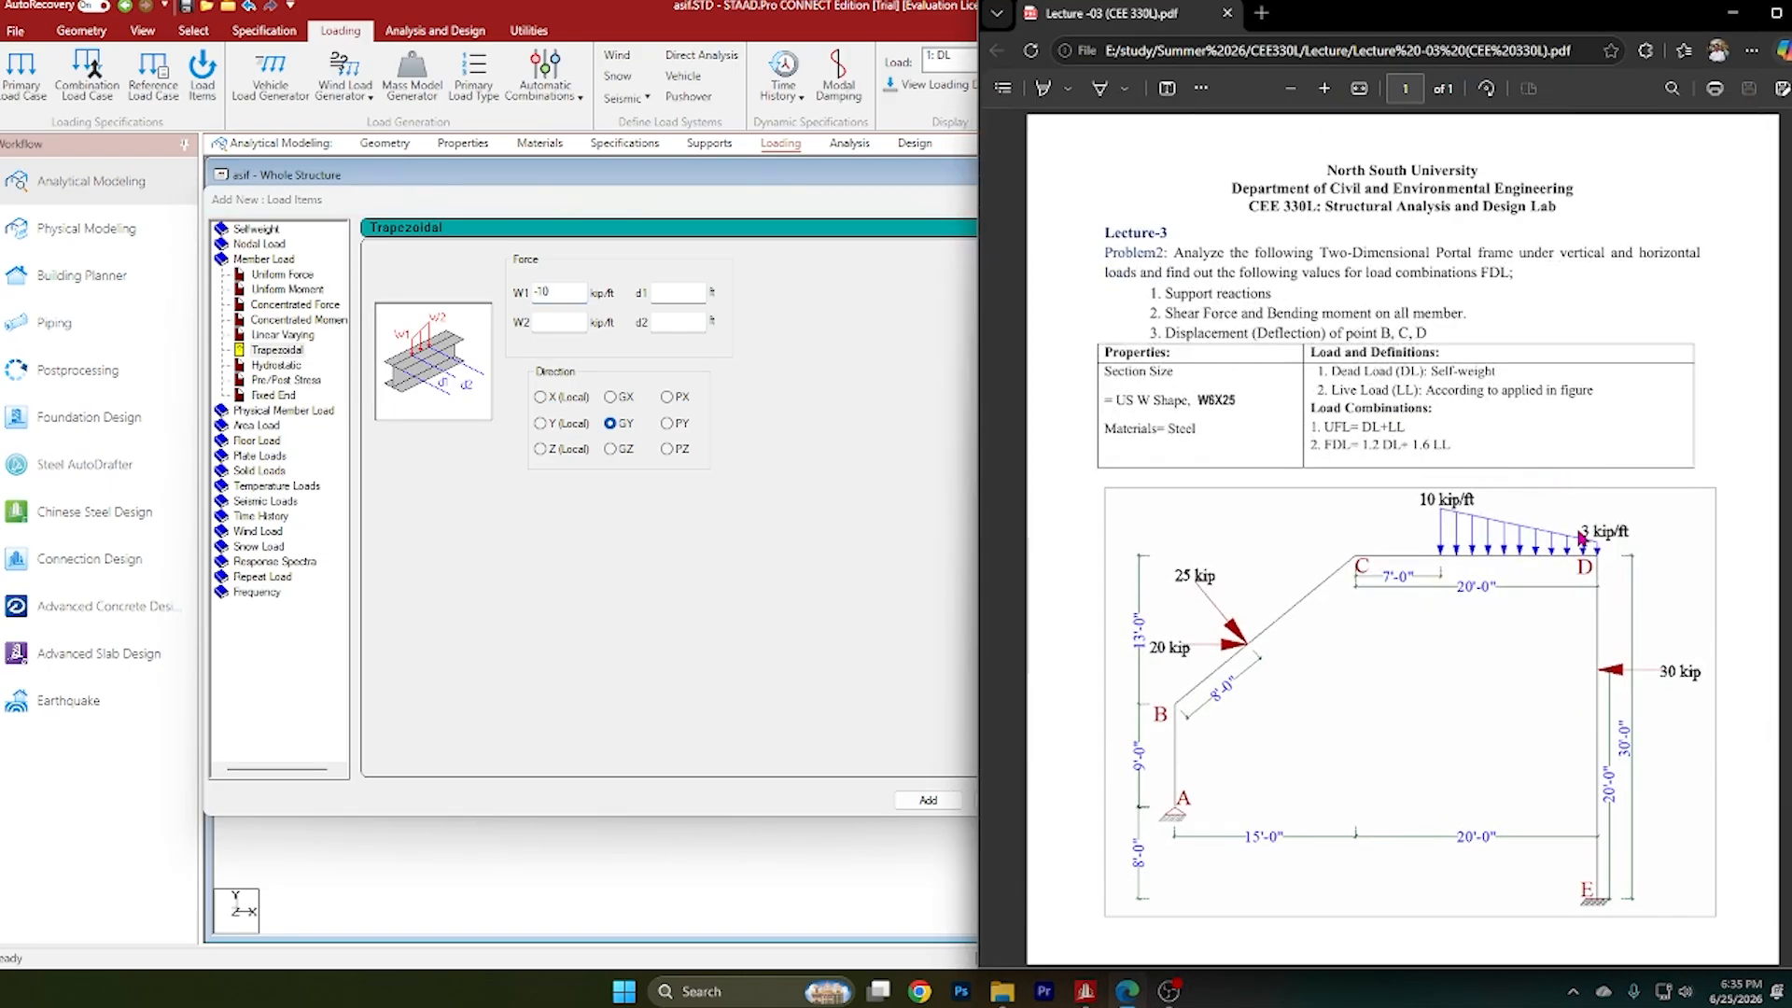
click(1732, 13)
click(566, 328)
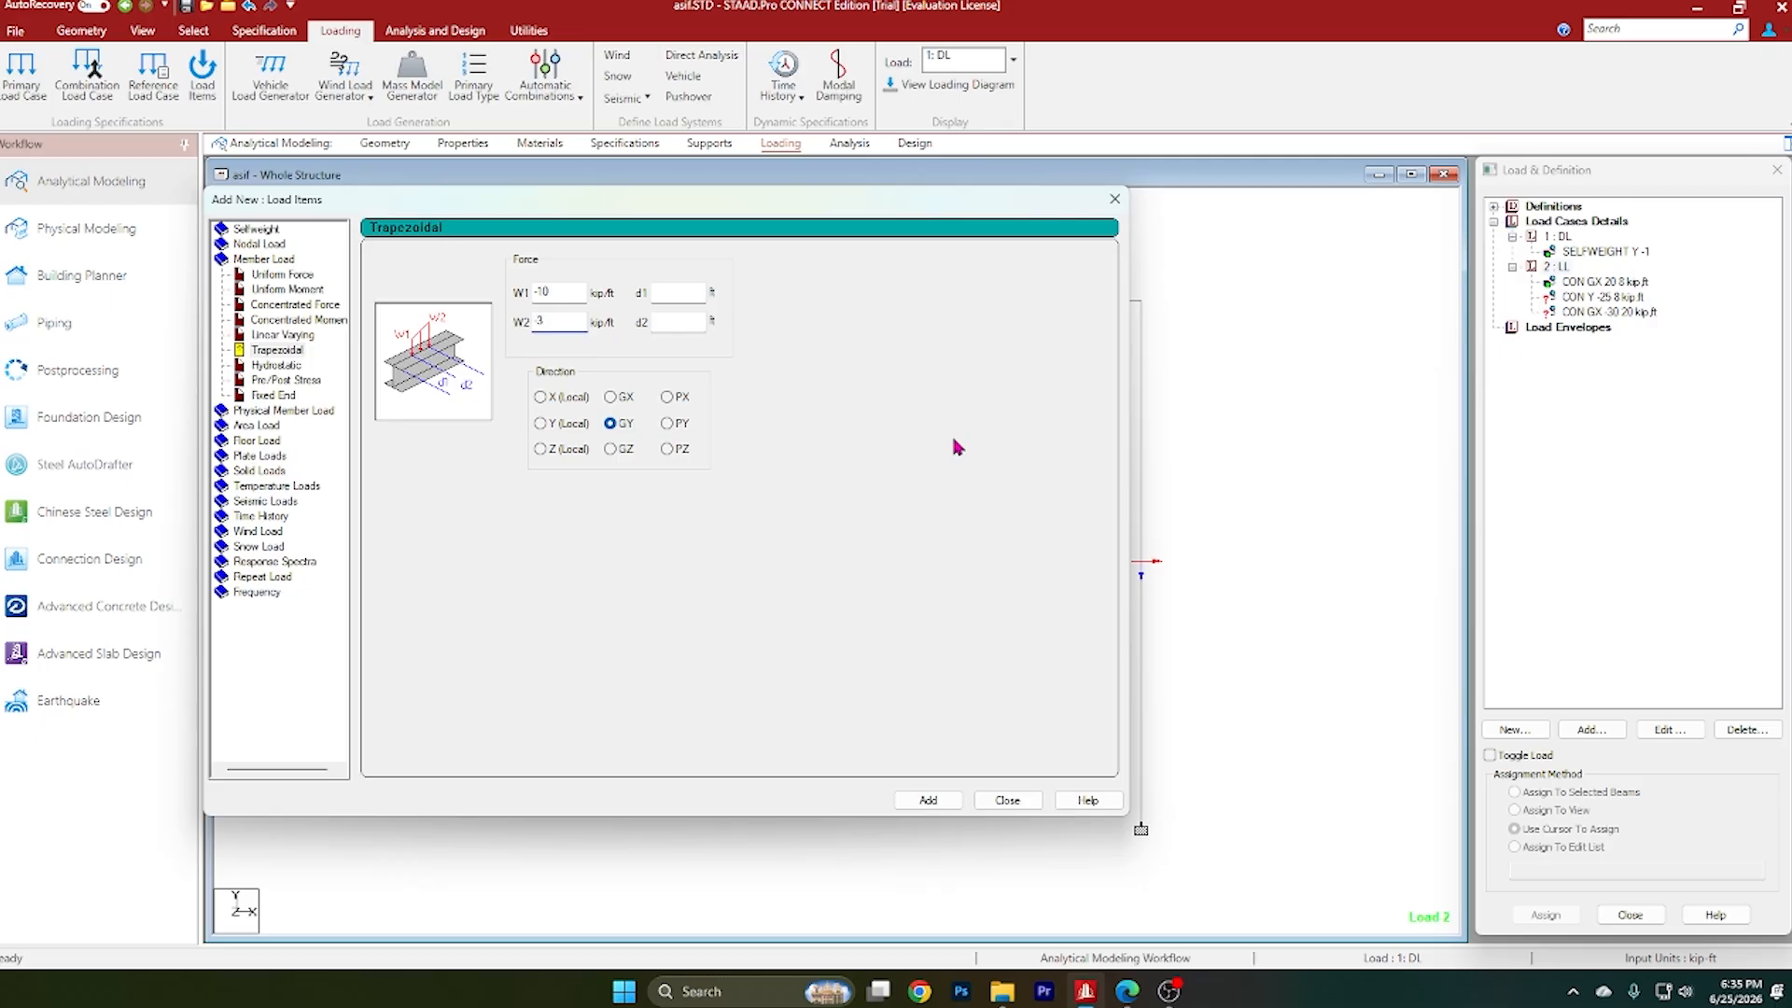
Step: Check the load's extent in the problem sheet, set d1 to 7 ft and d2 to 20 ft, and add the trapezoidal load in GY
click(1128, 991)
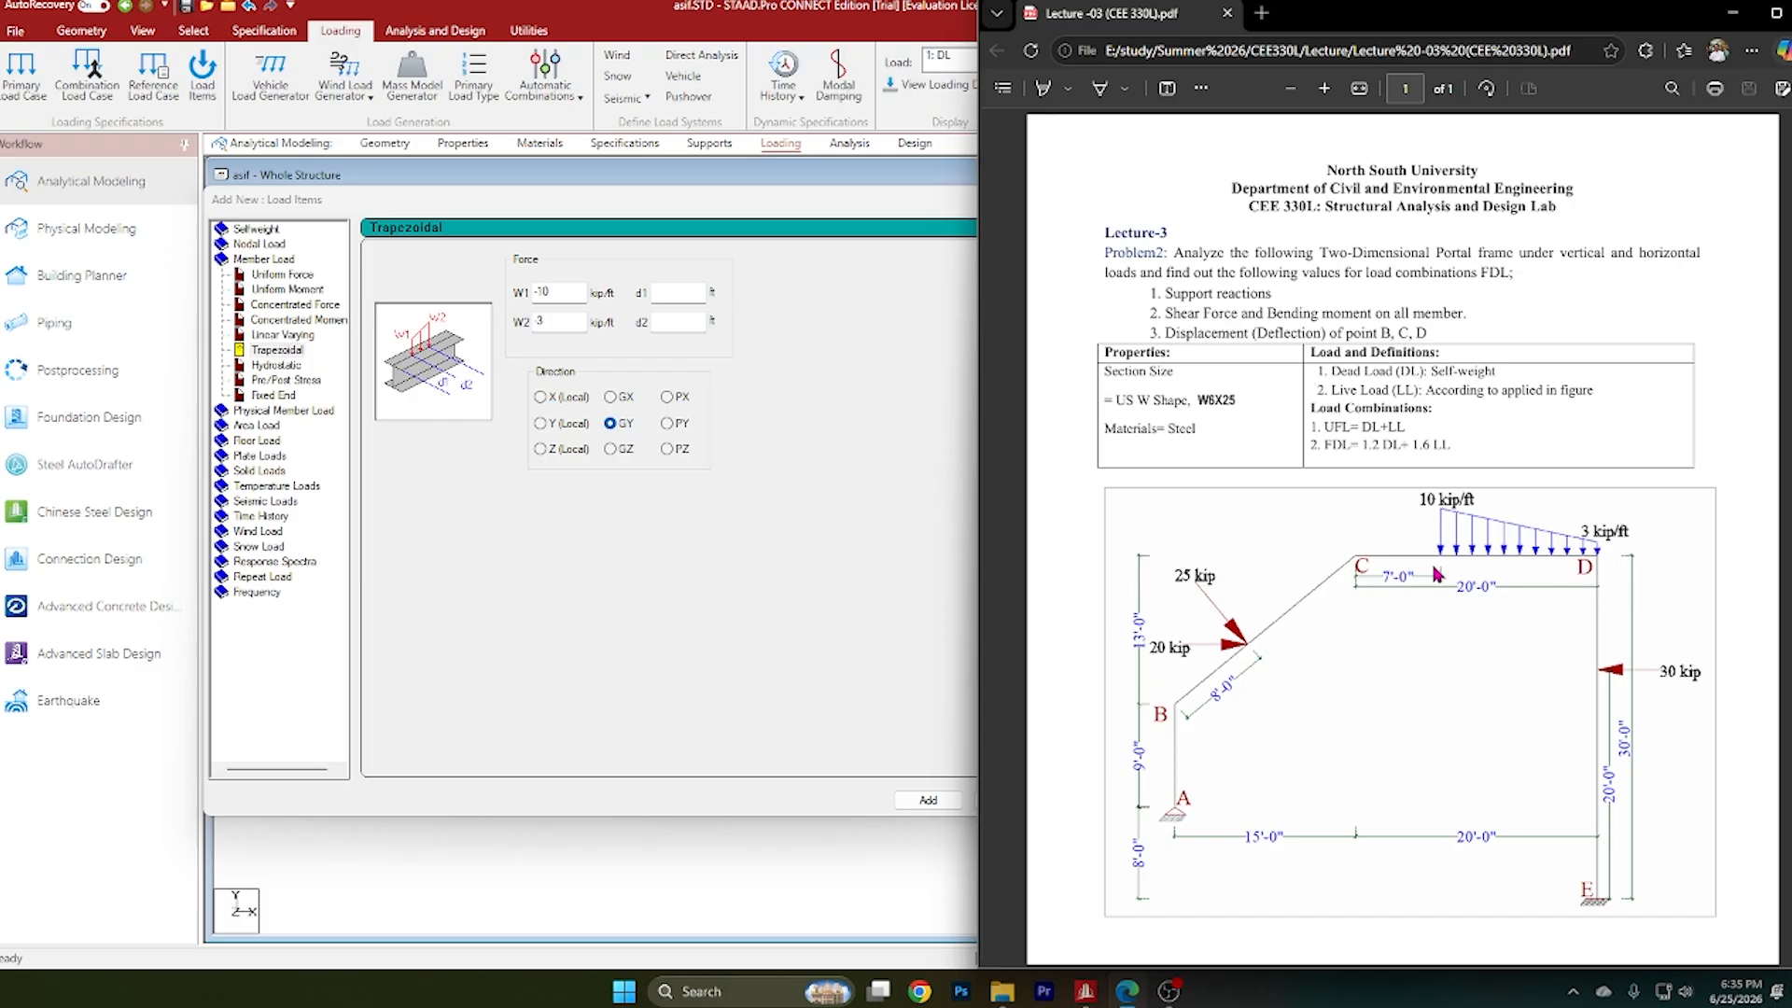
click(1728, 11)
click(670, 293)
text(7)
click(670, 326)
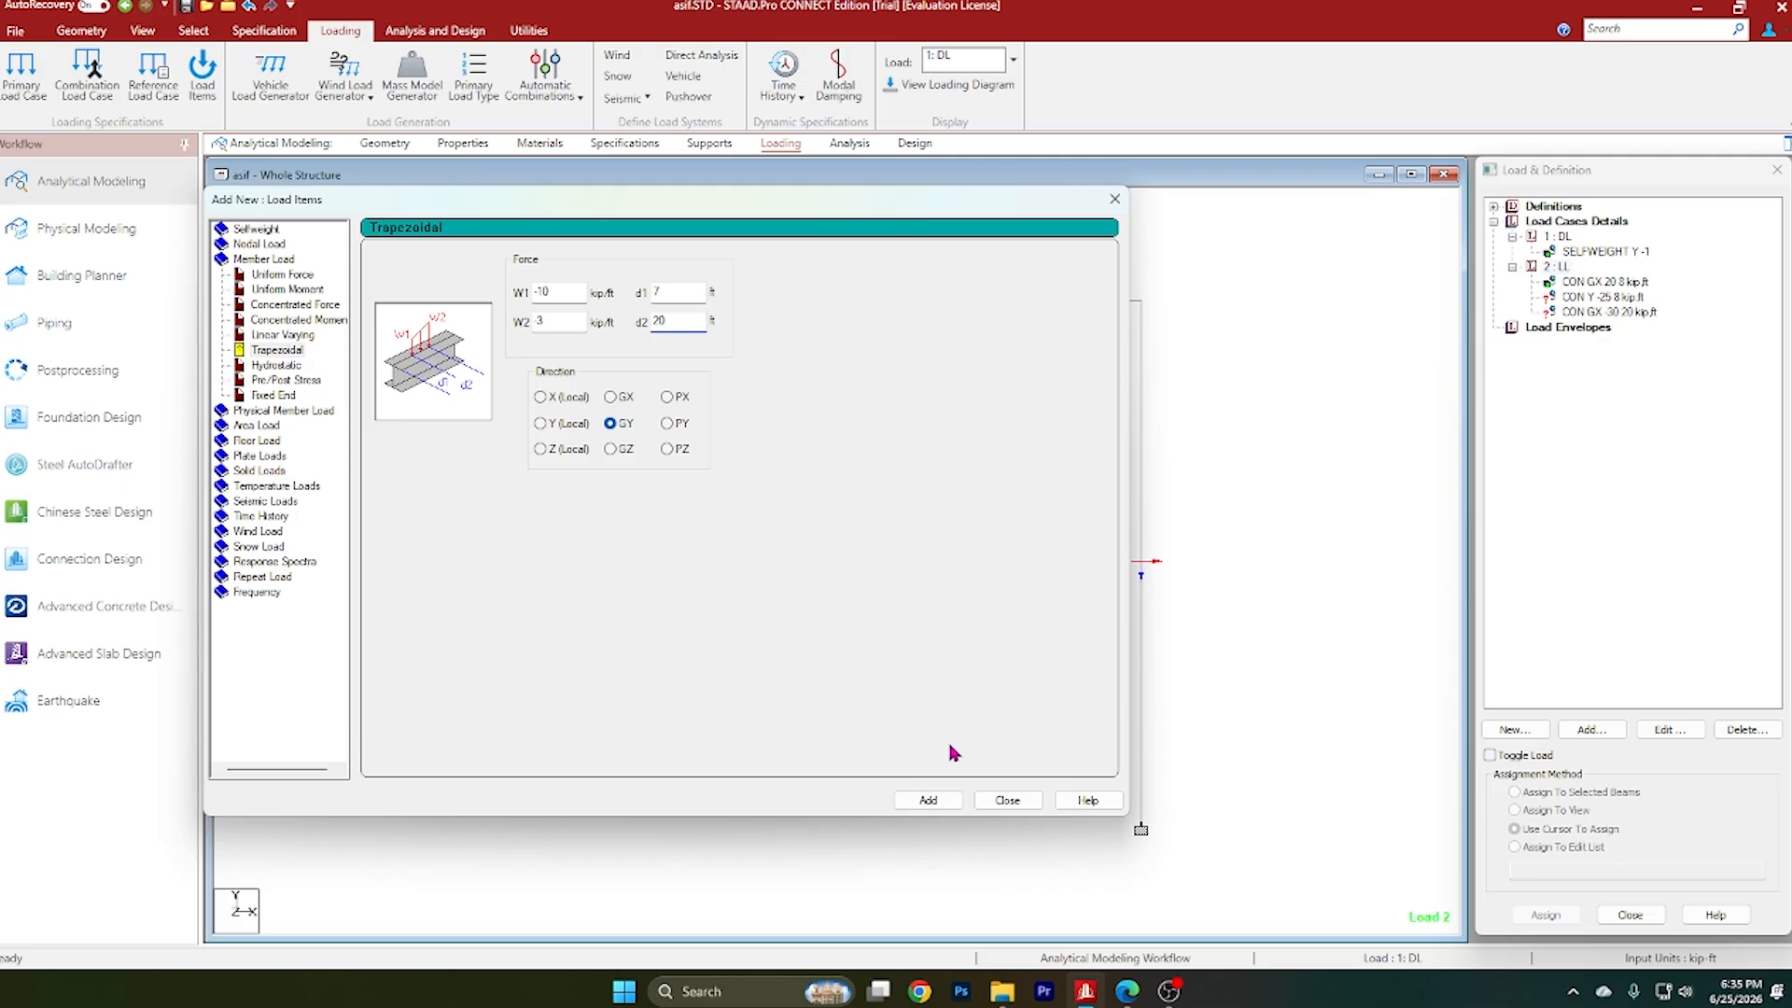
click(926, 800)
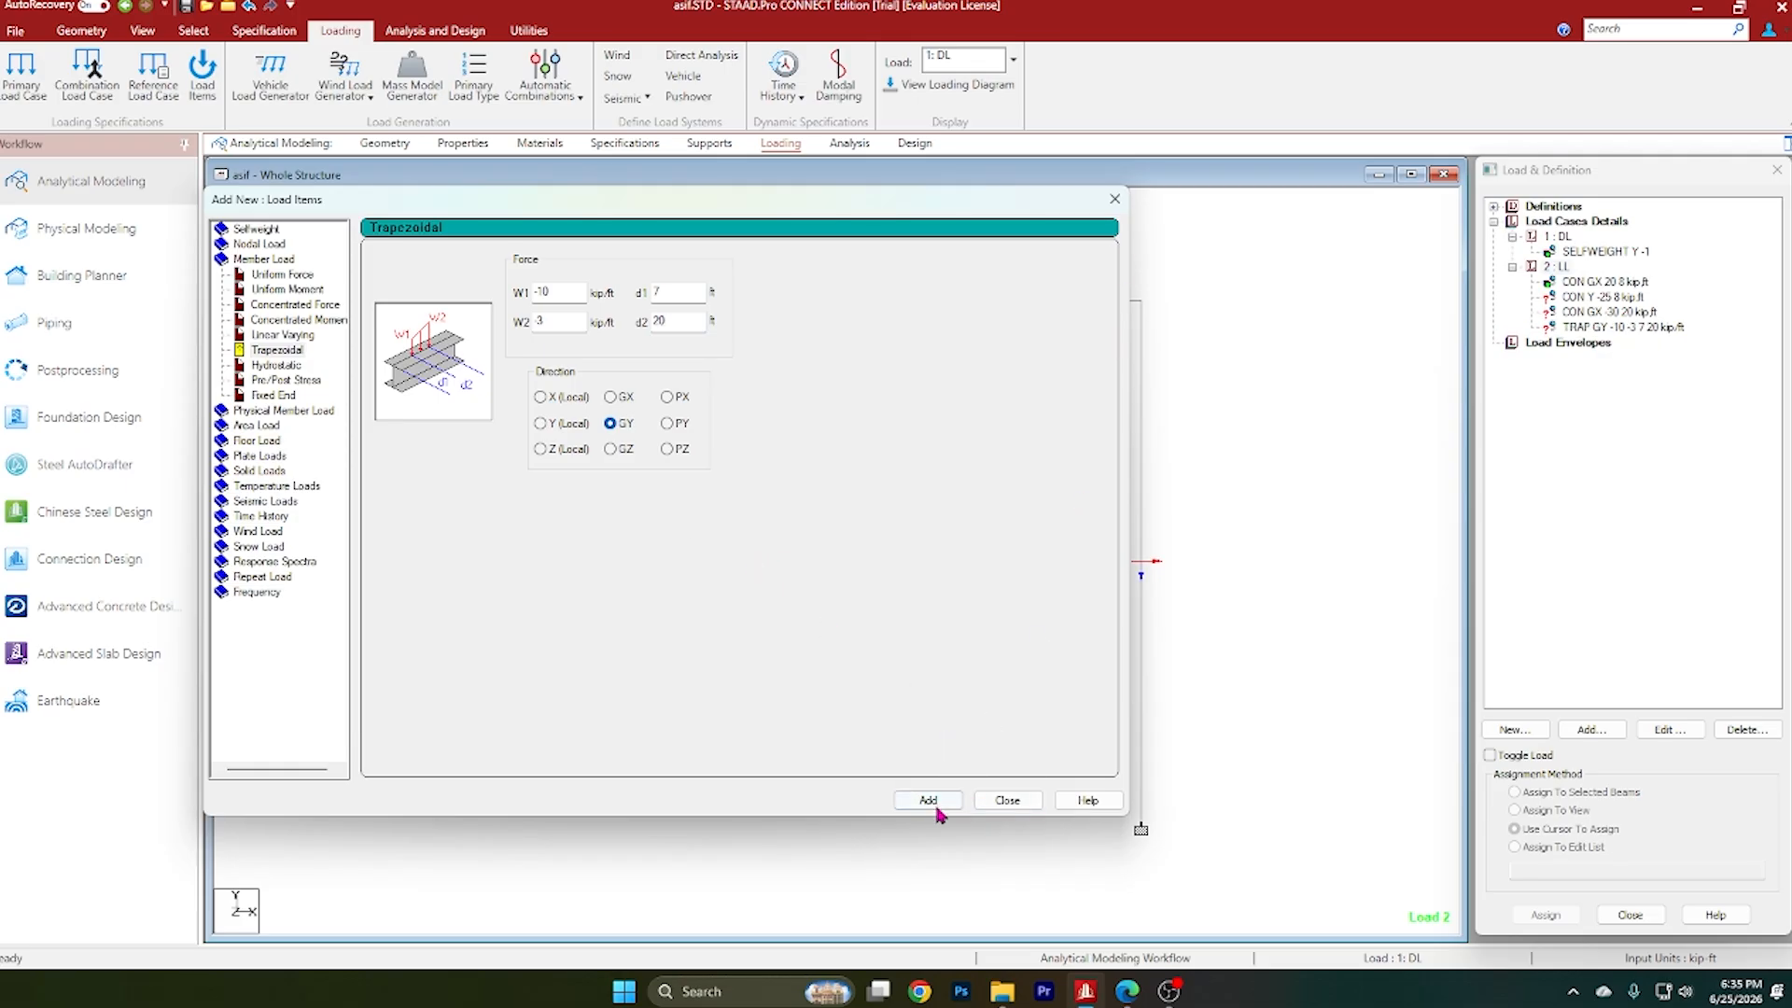
click(1007, 799)
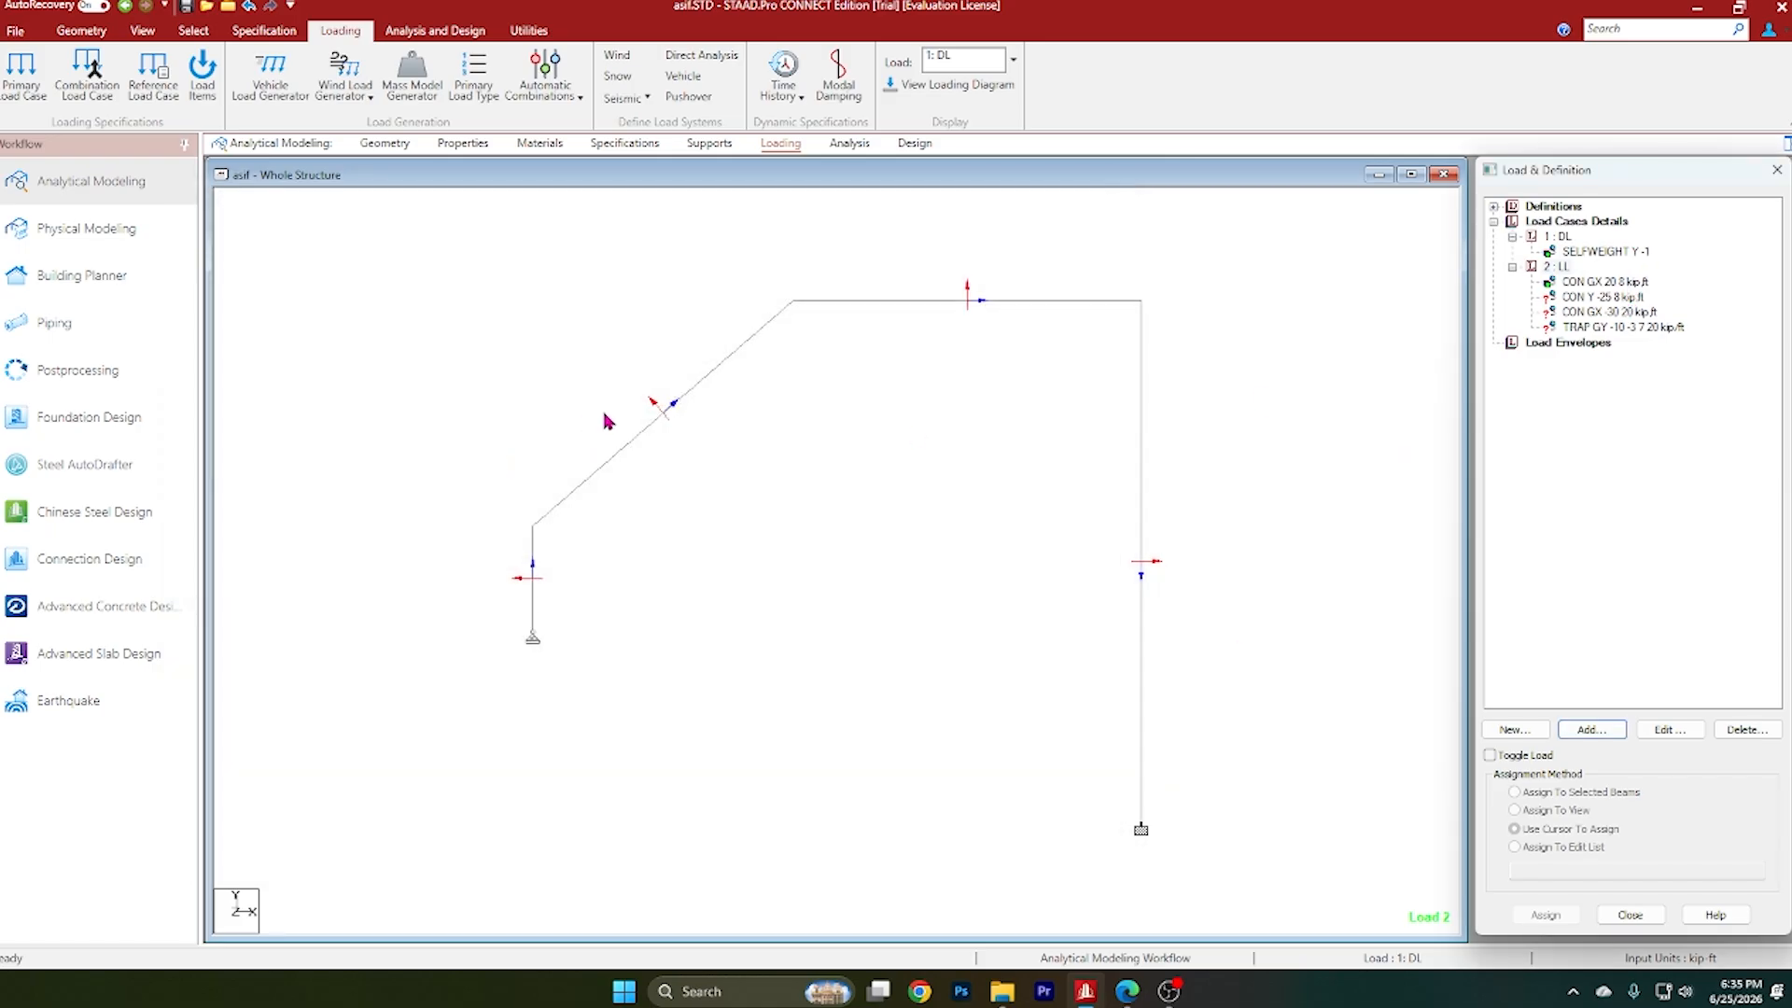
Step: Assign the -25 kip local Y concentrated force to the inclined member using Assign To Selected Beams
click(1606, 252)
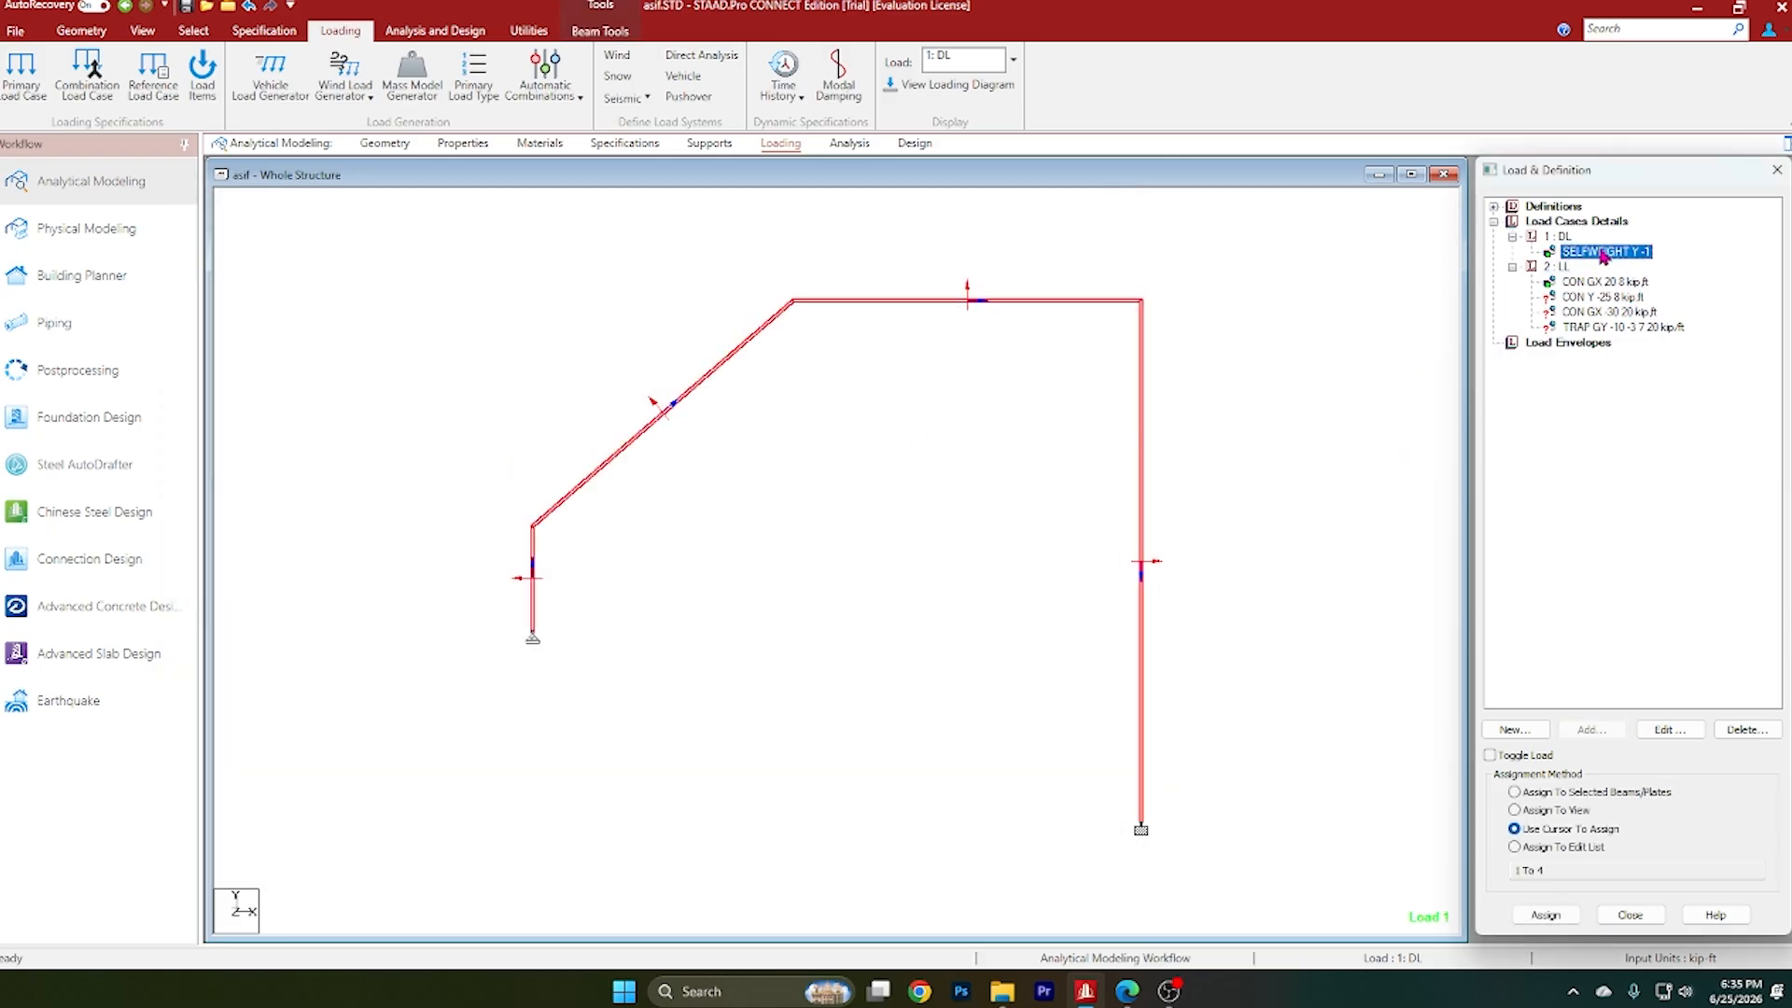
click(1621, 295)
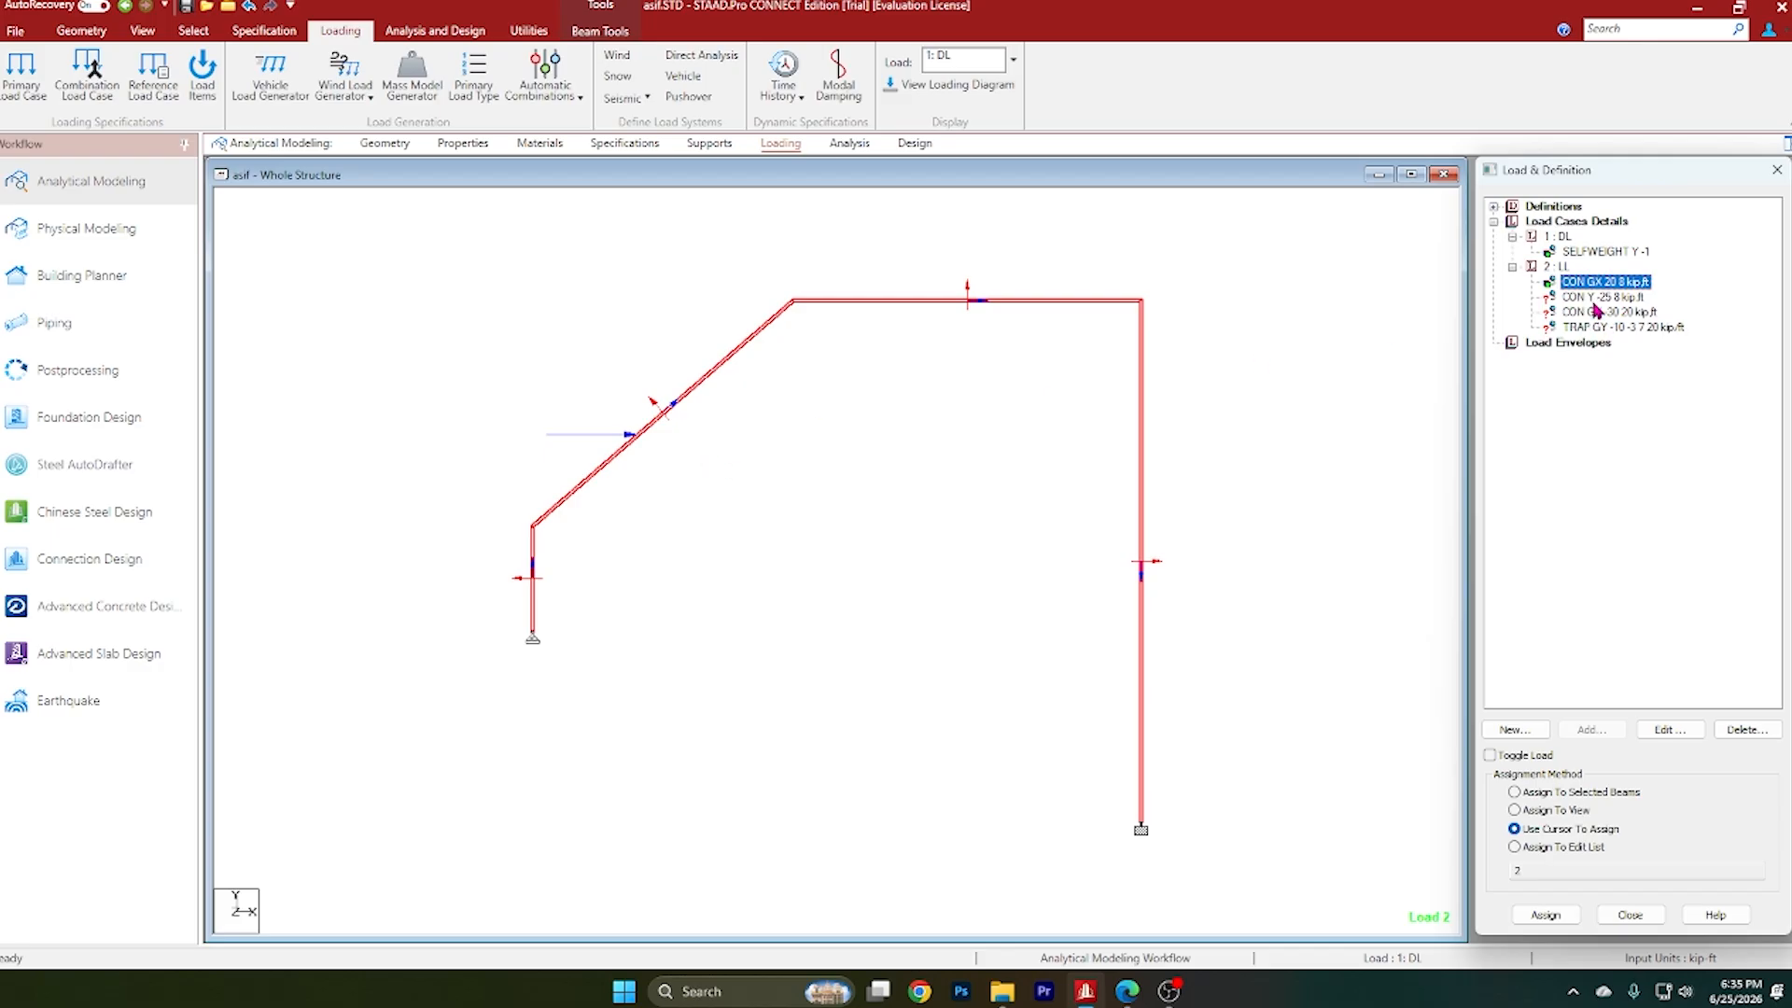
click(733, 385)
click(719, 362)
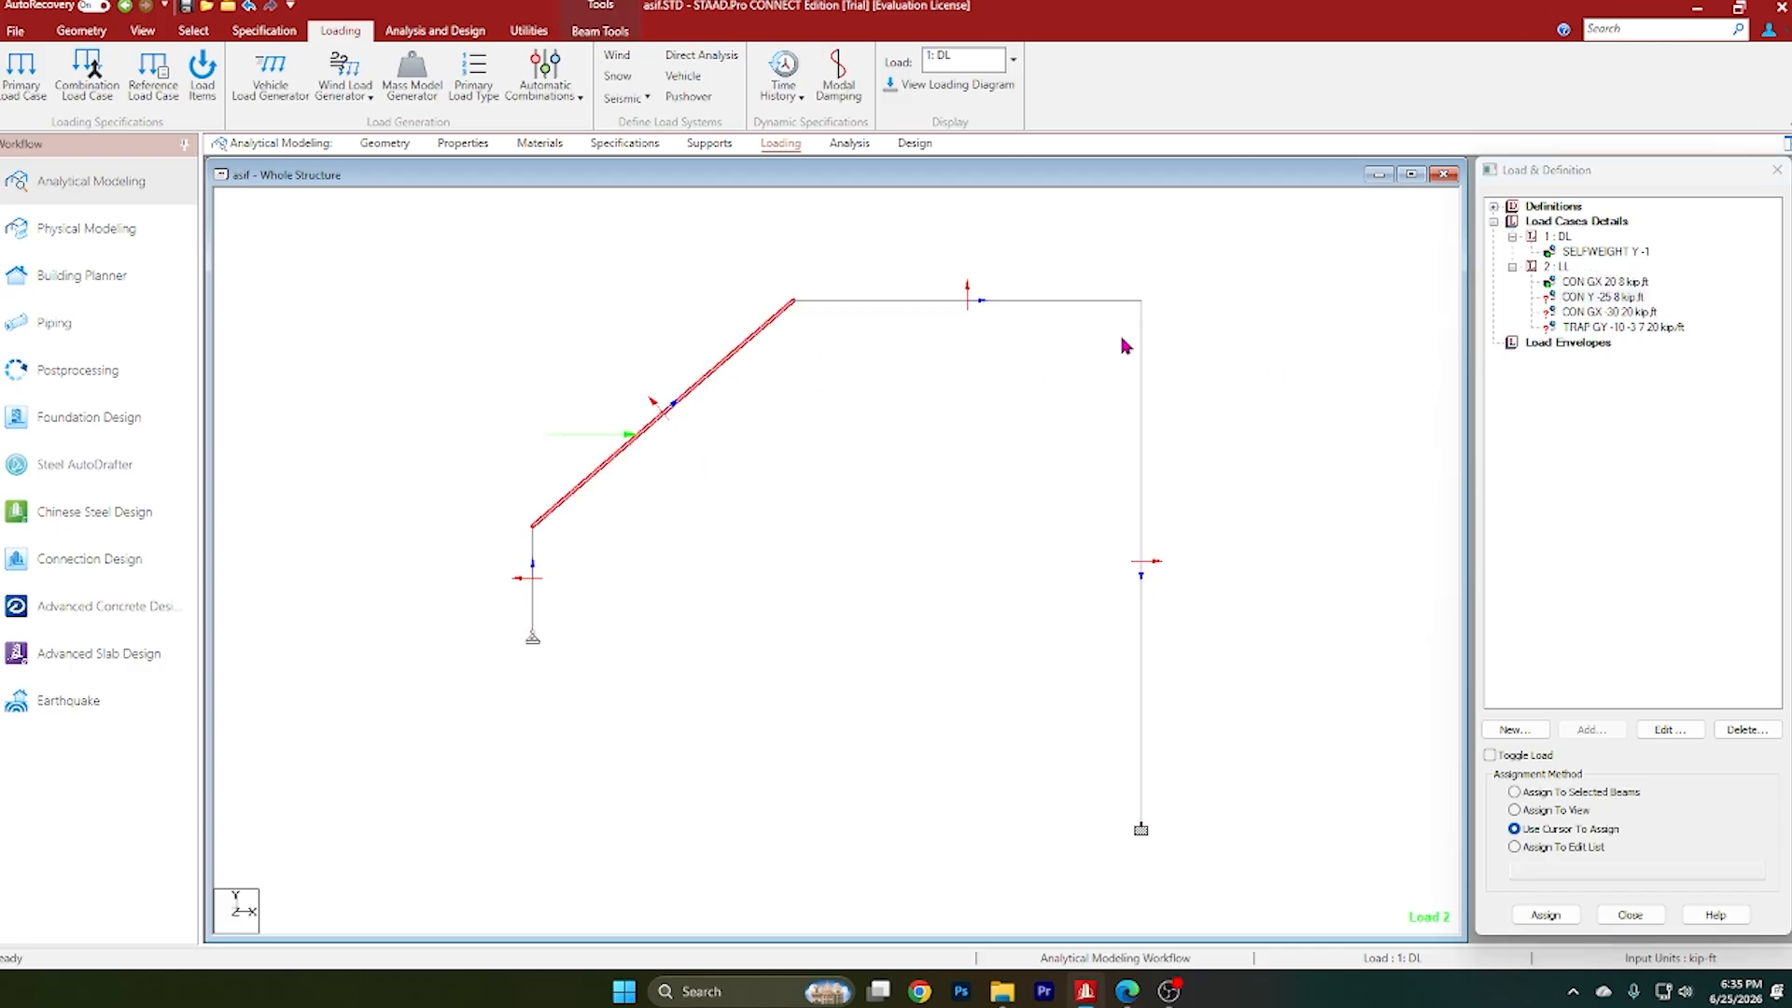
click(1626, 297)
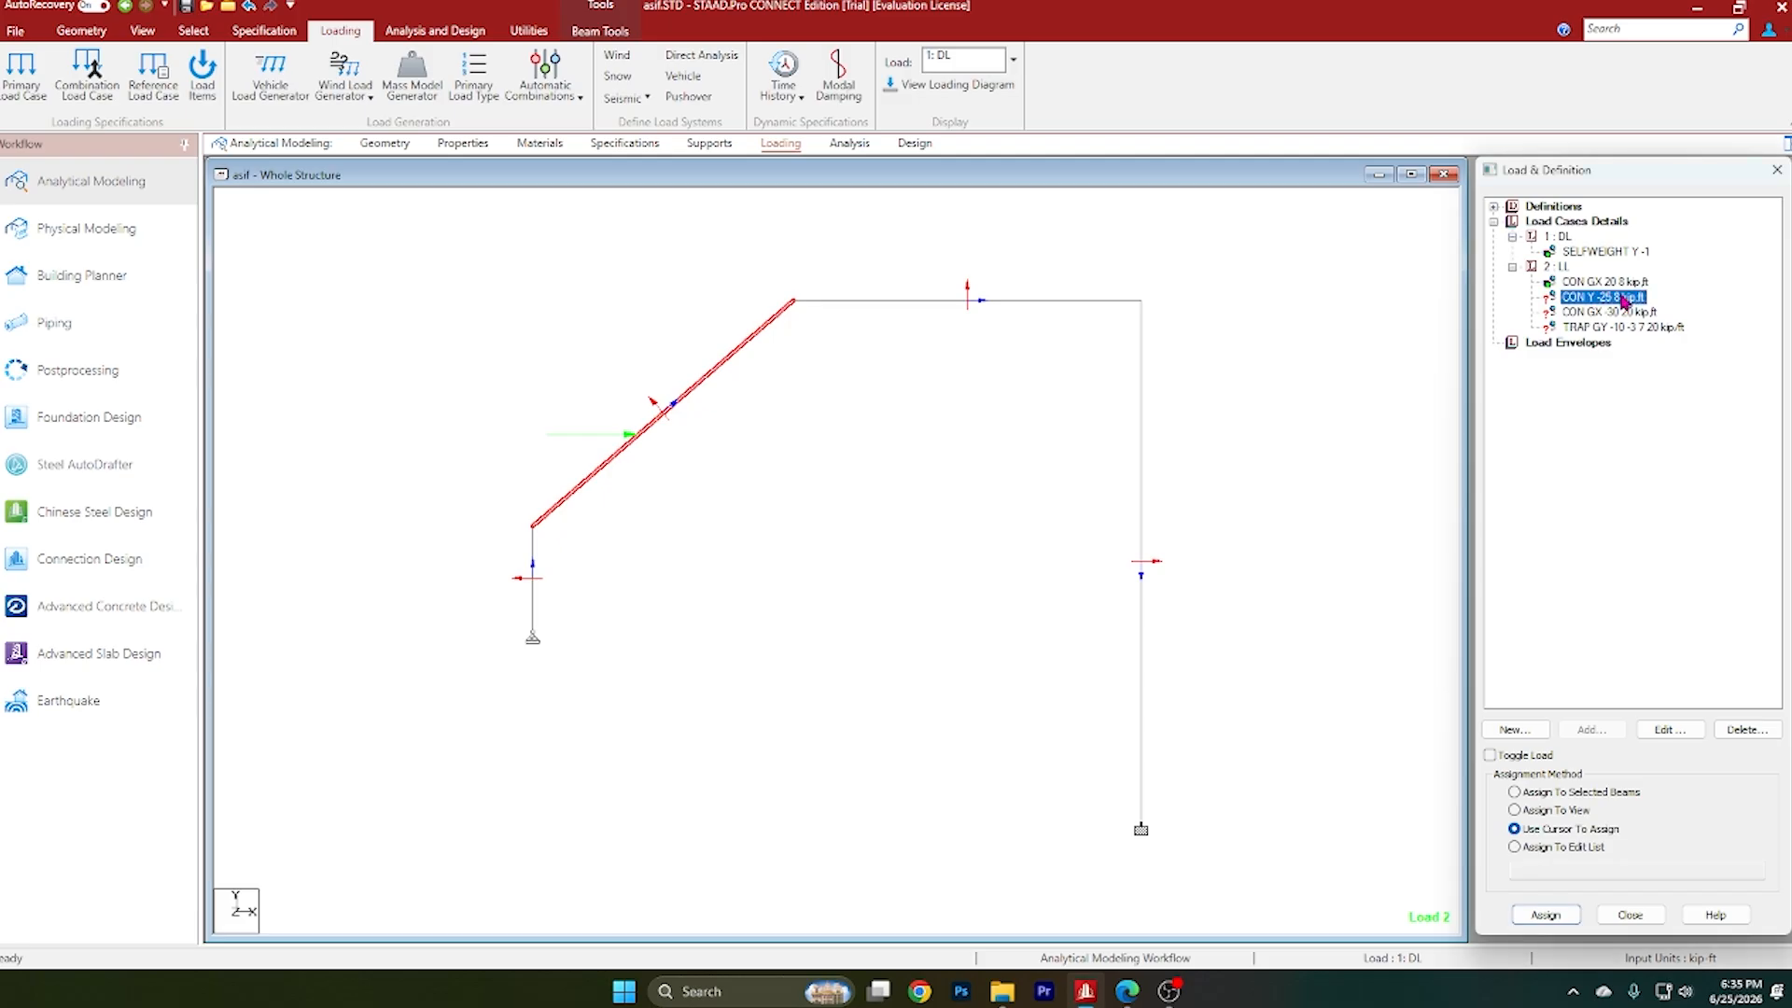
click(1615, 793)
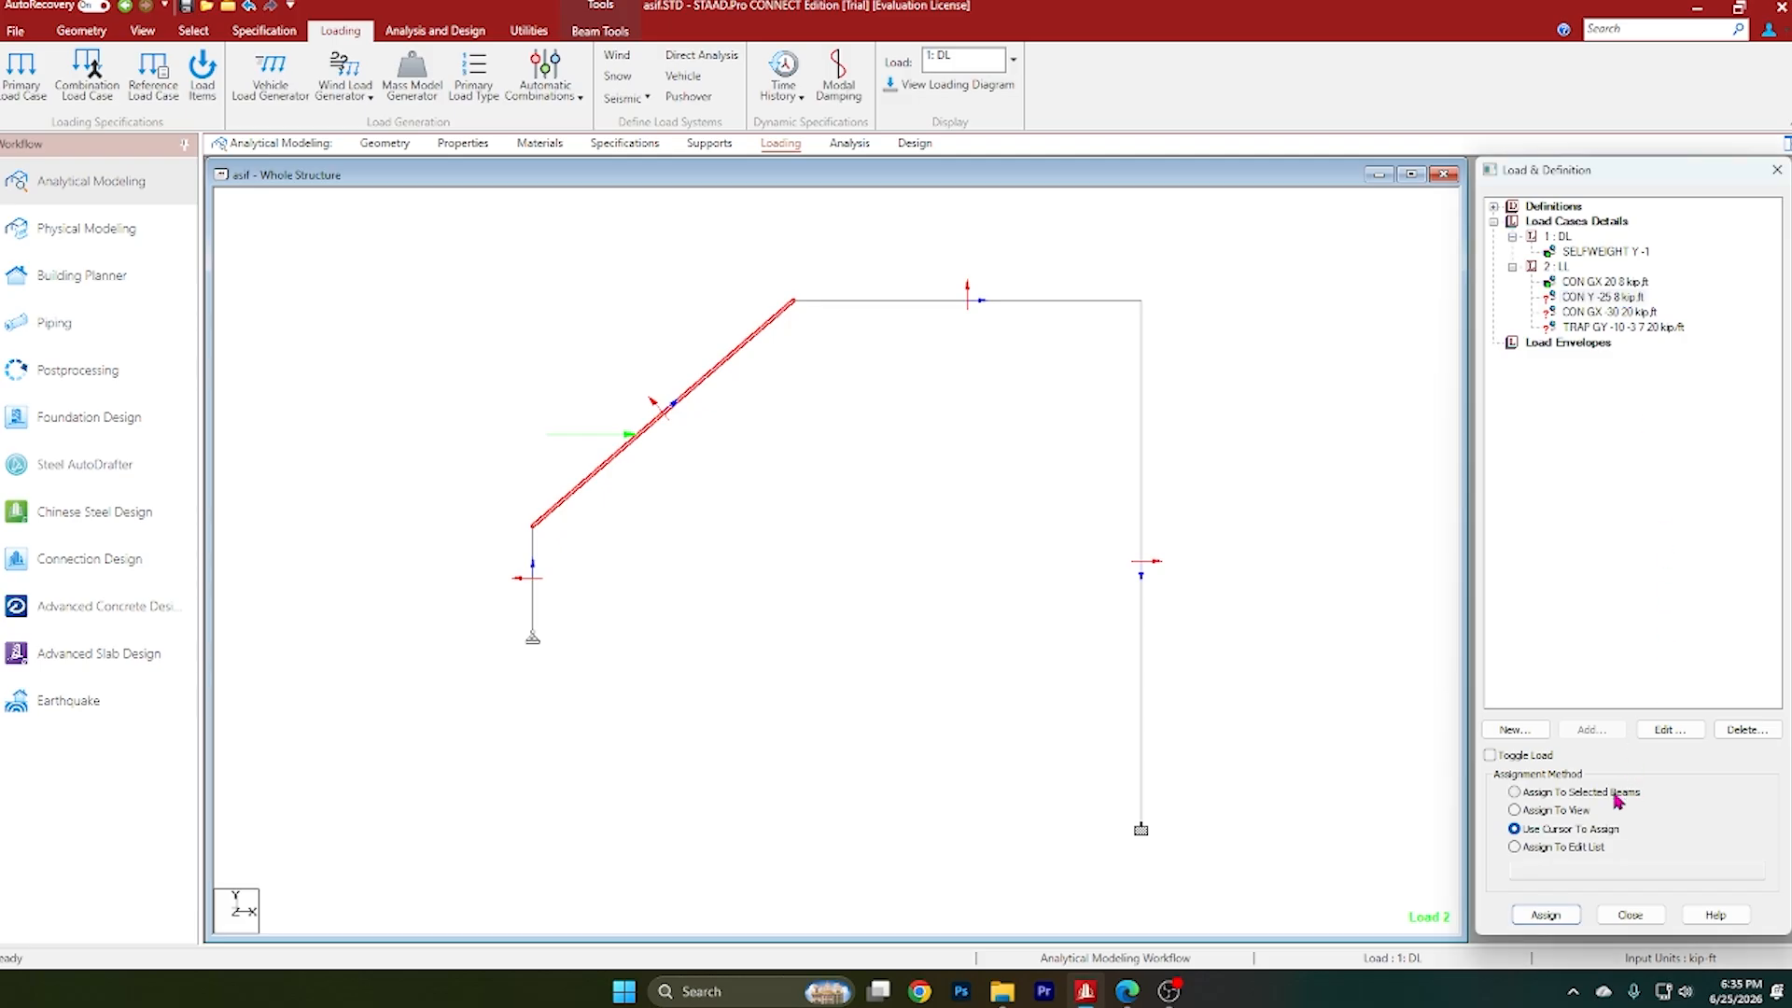
click(1546, 913)
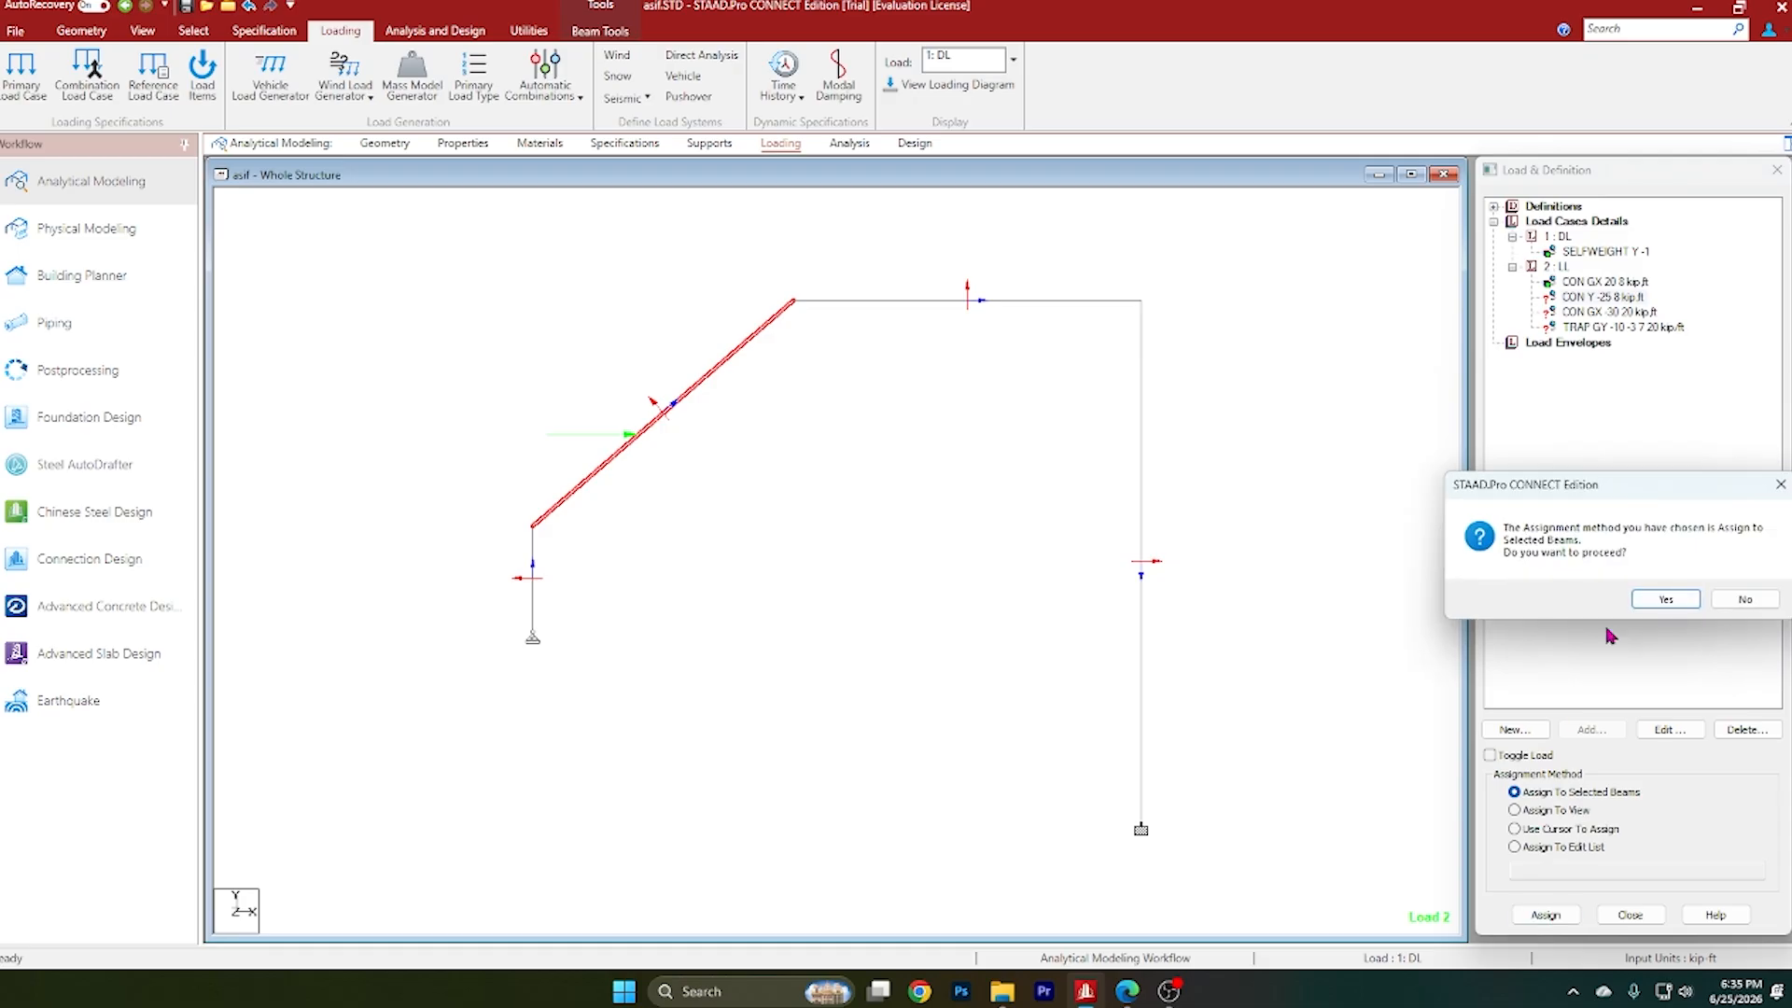
click(1655, 600)
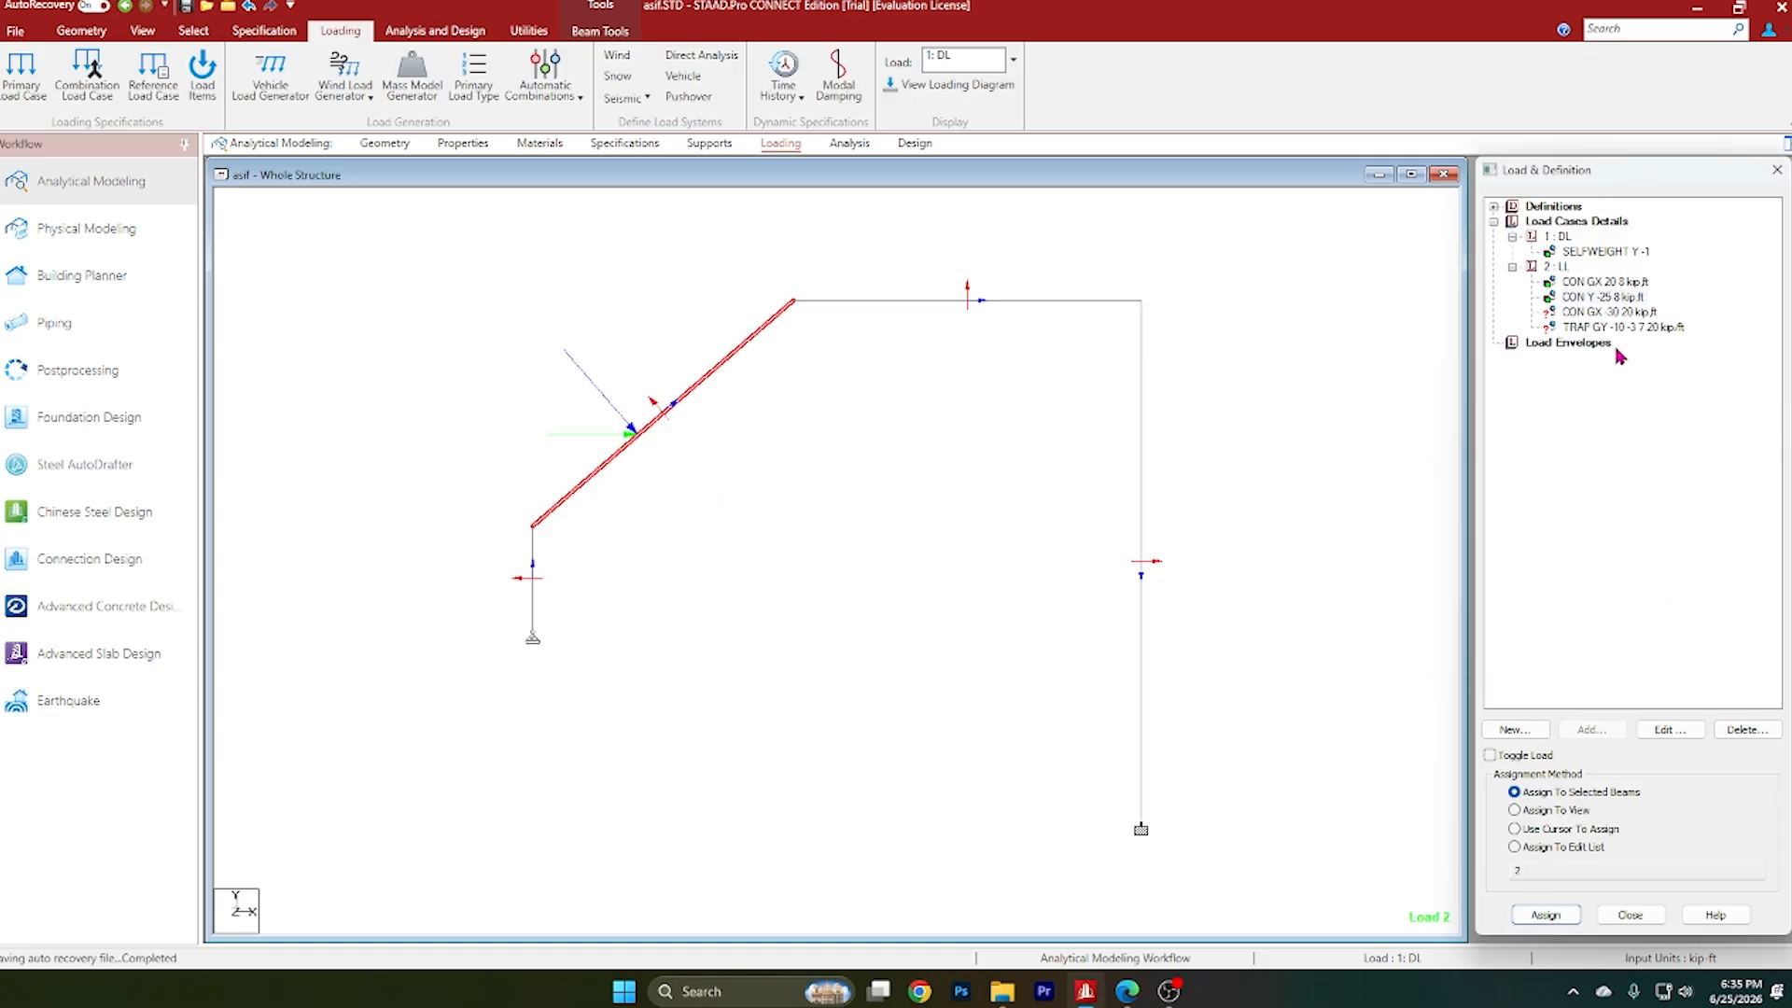
Step: Assign the -30 kip GX concentrated force to the long column as the selected beam
click(1609, 312)
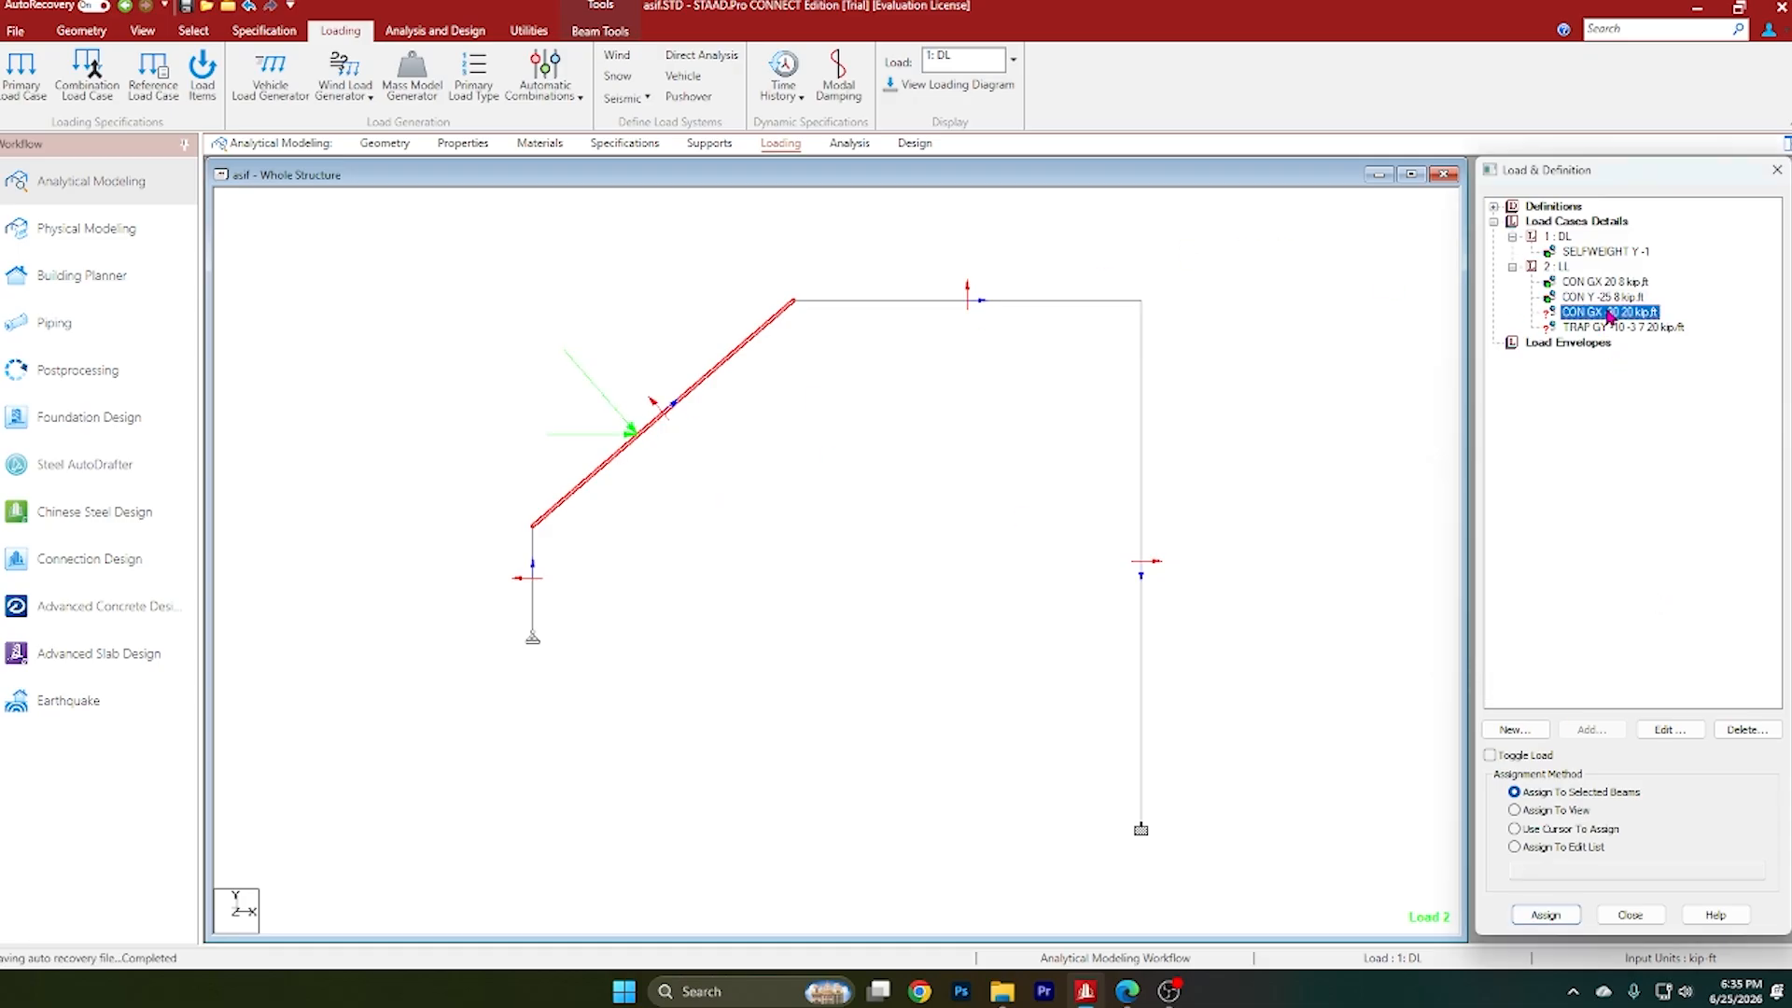
click(1152, 551)
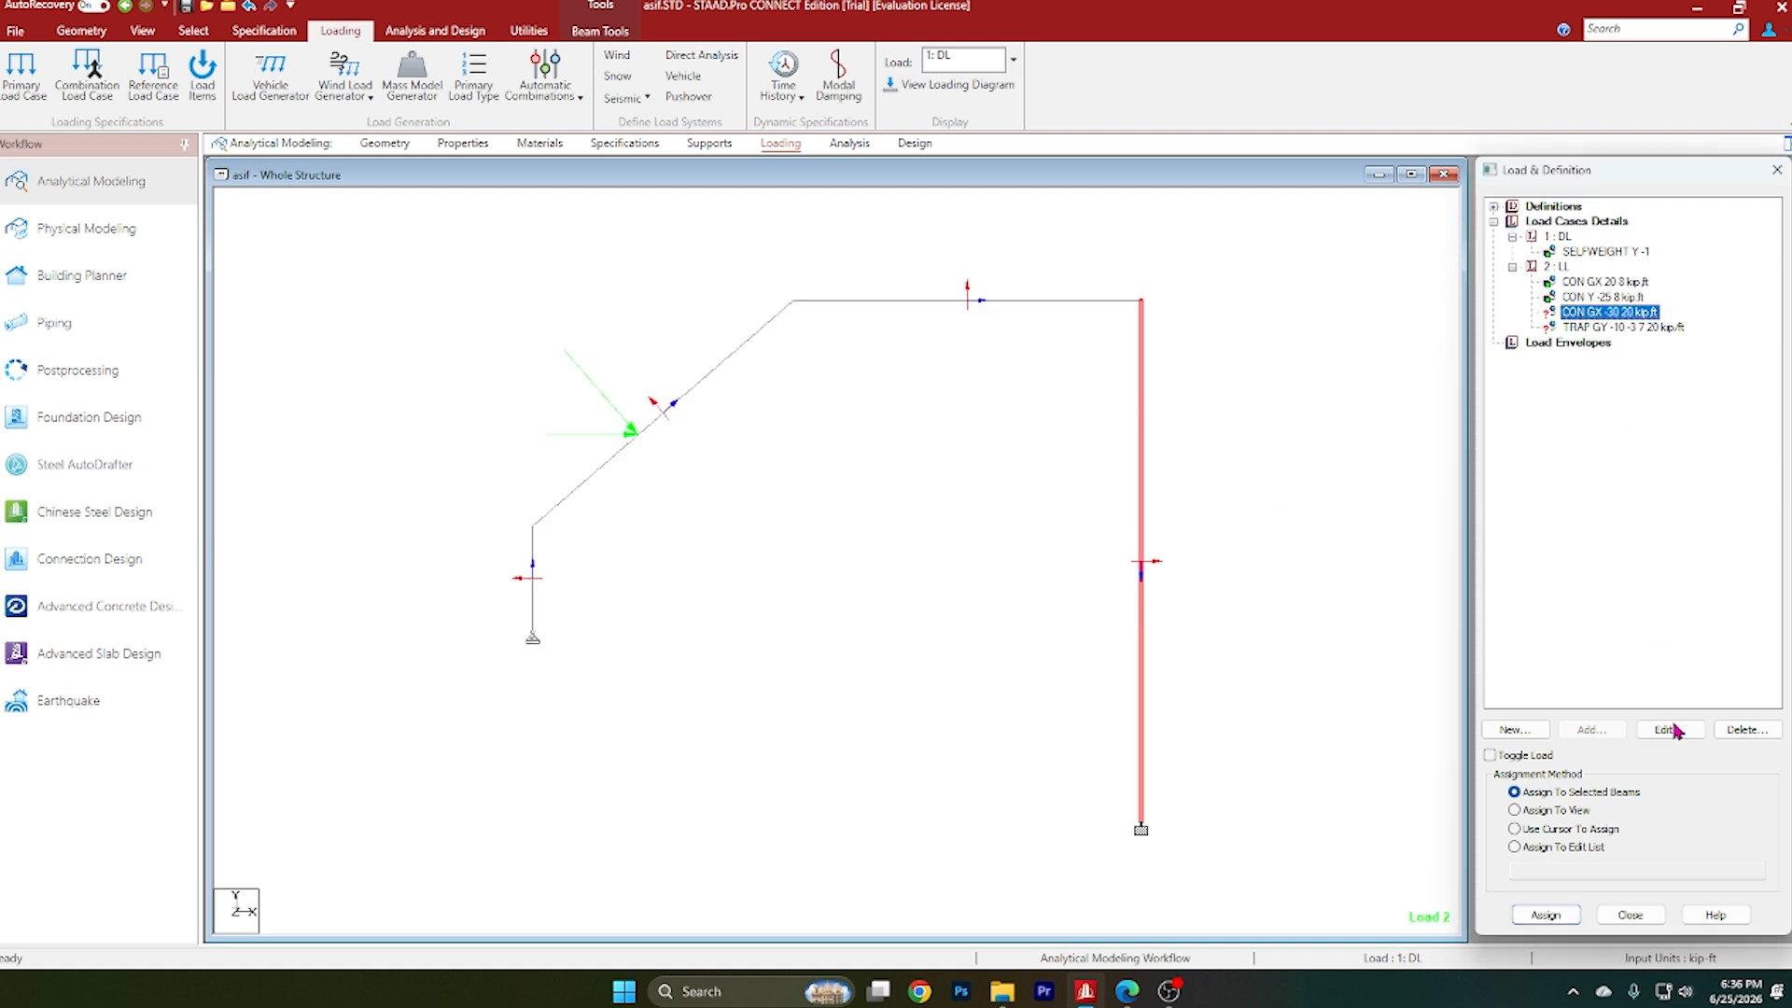
click(1545, 914)
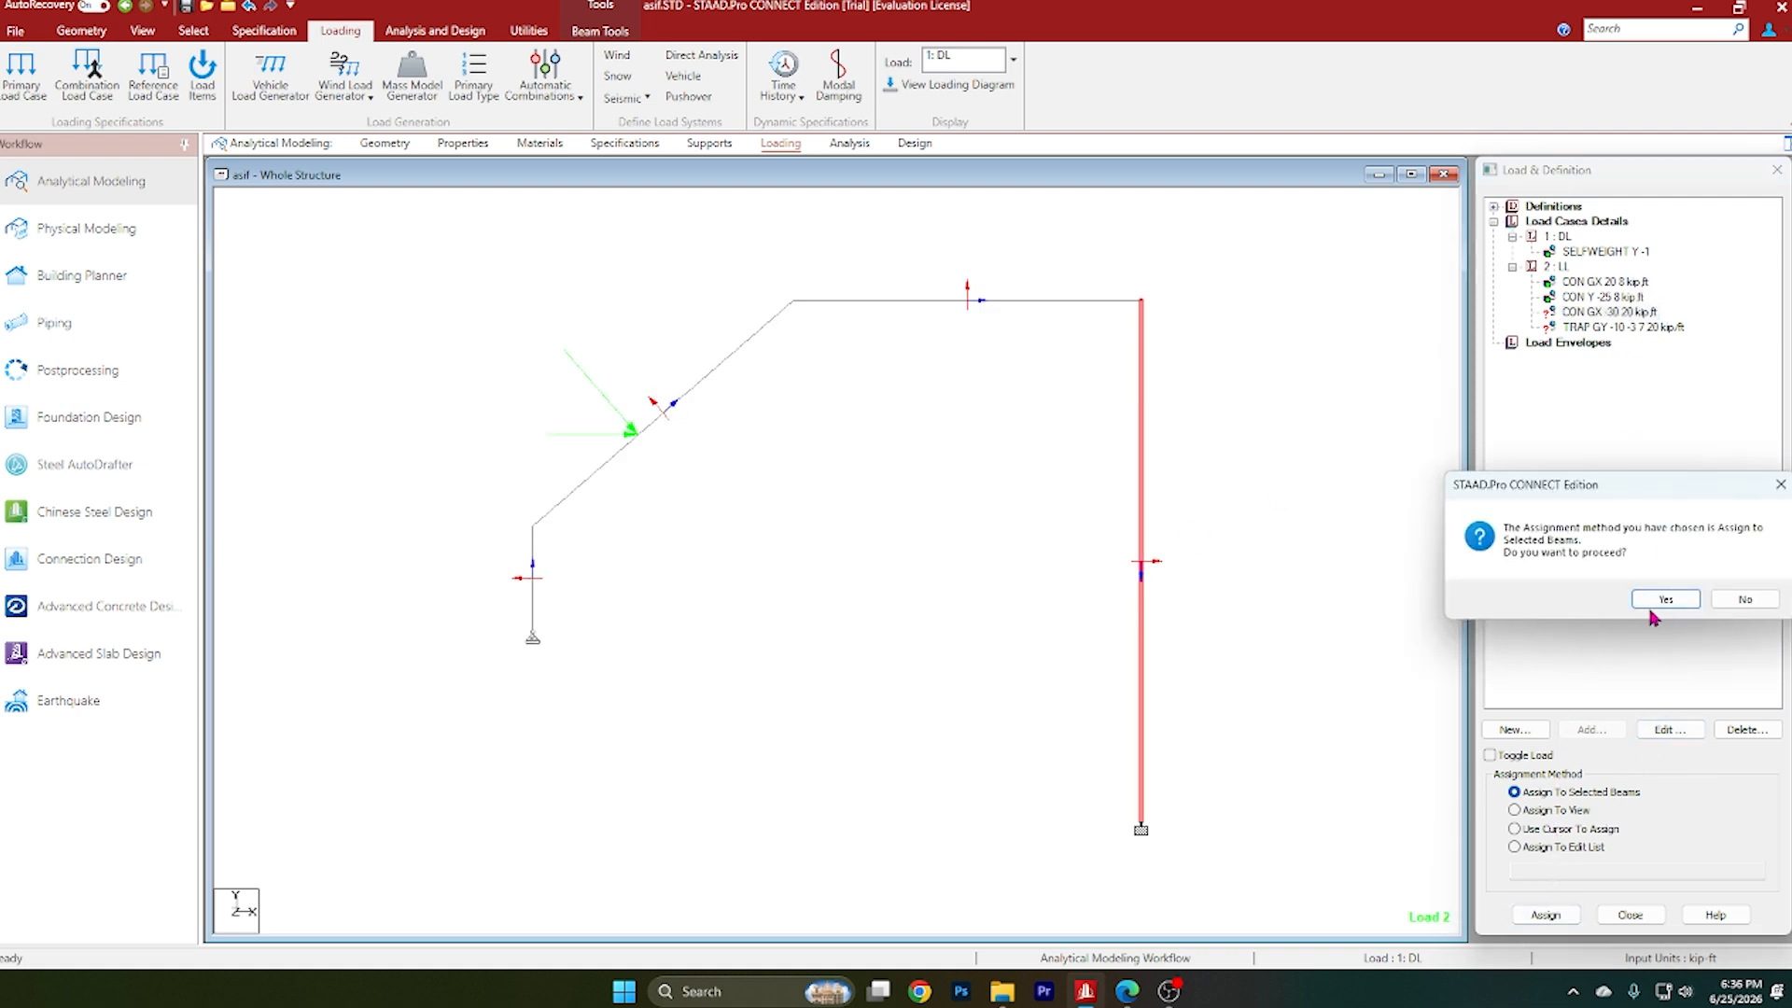
click(1666, 599)
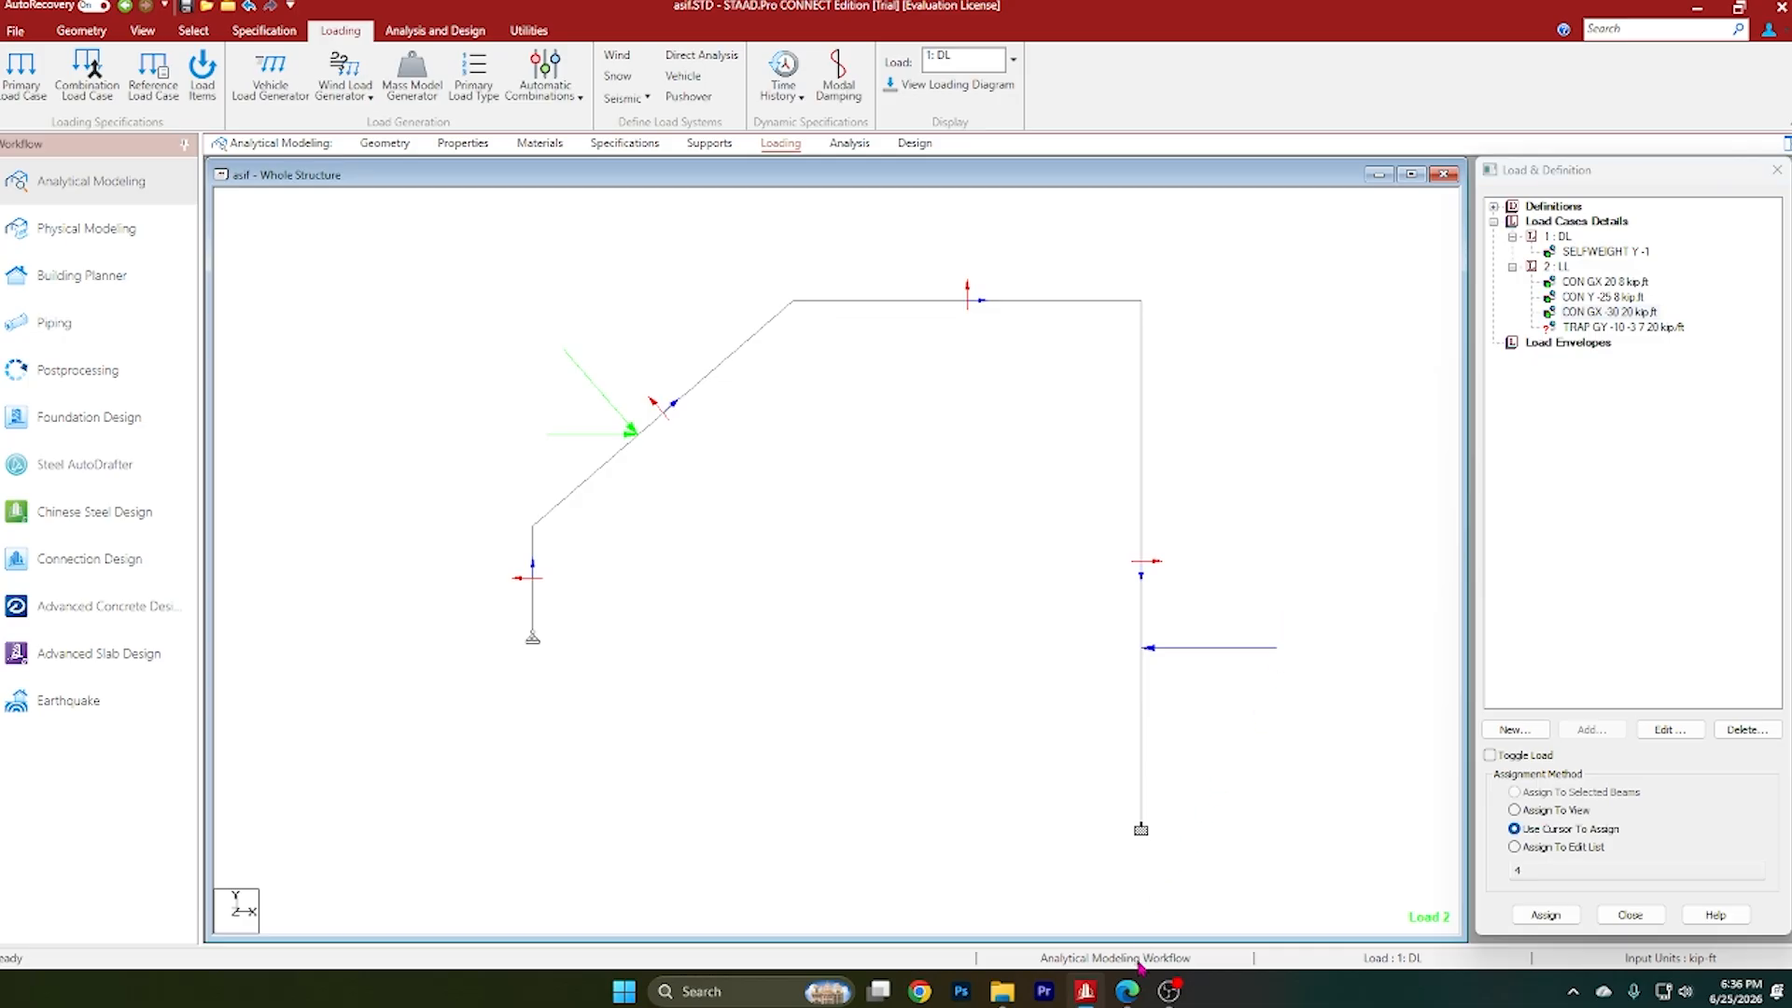
Step: Check the problem sheet, then assign the trapezoidal load to the horizontal top beam using Assign To Selected Beams
click(1127, 991)
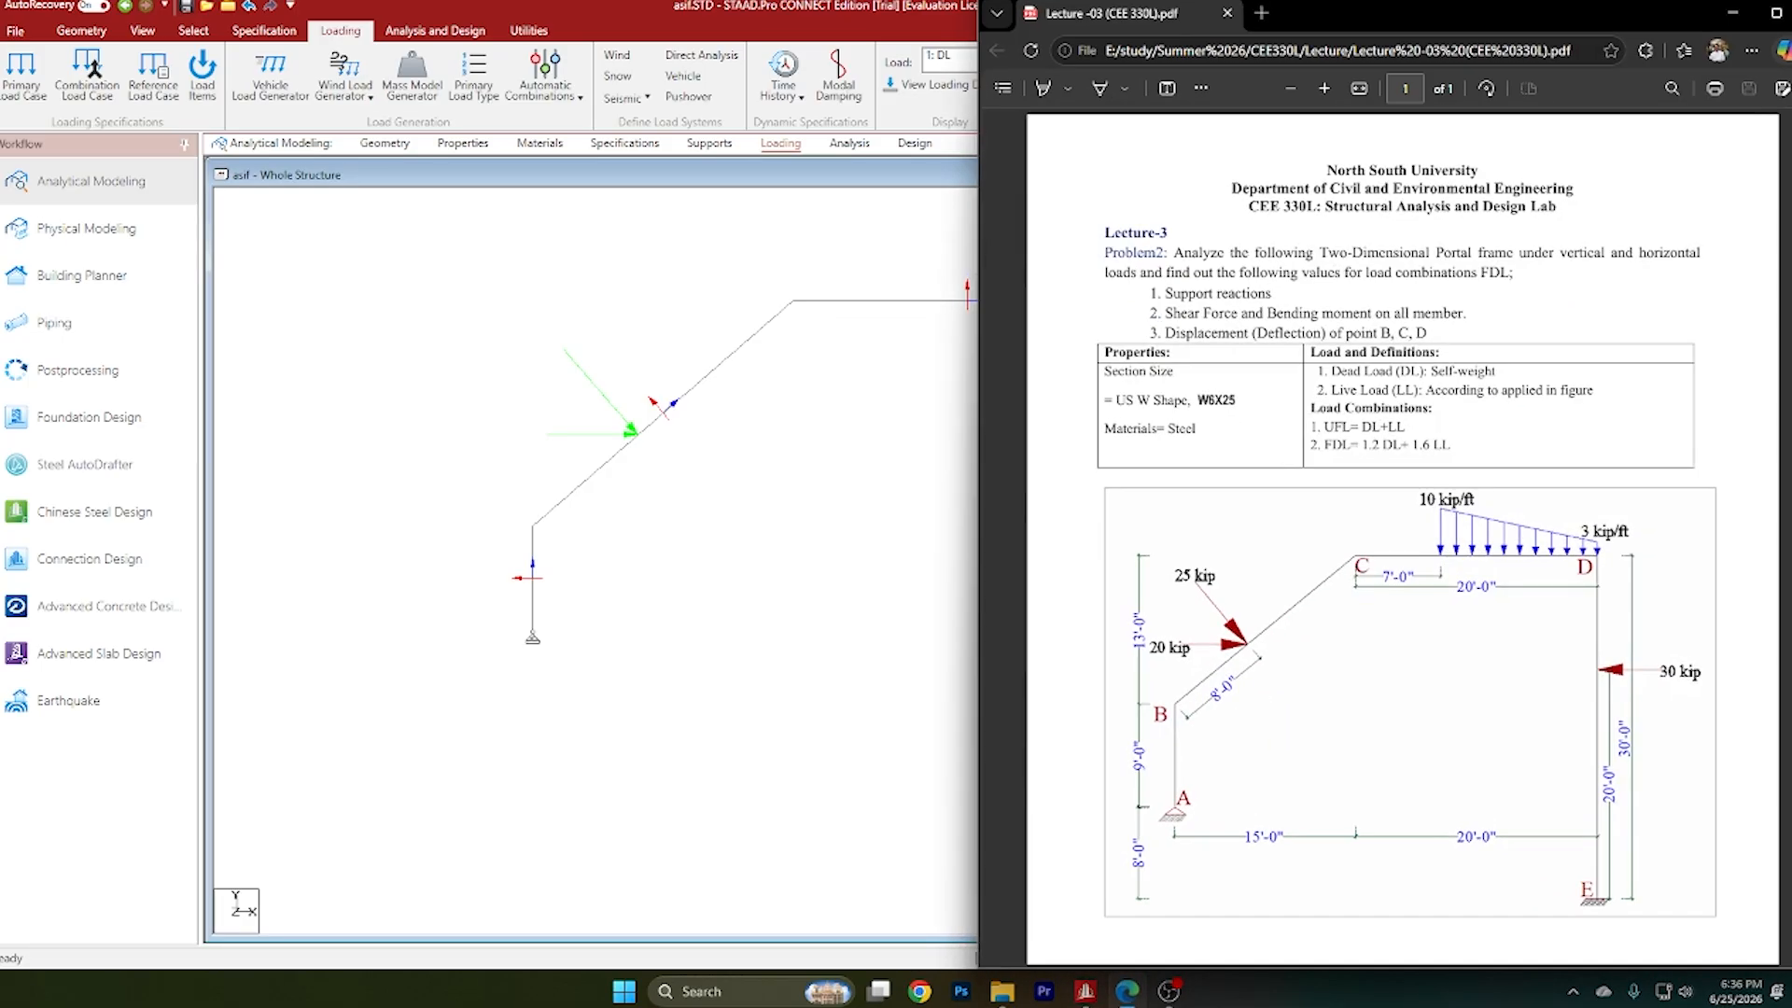
click(1127, 991)
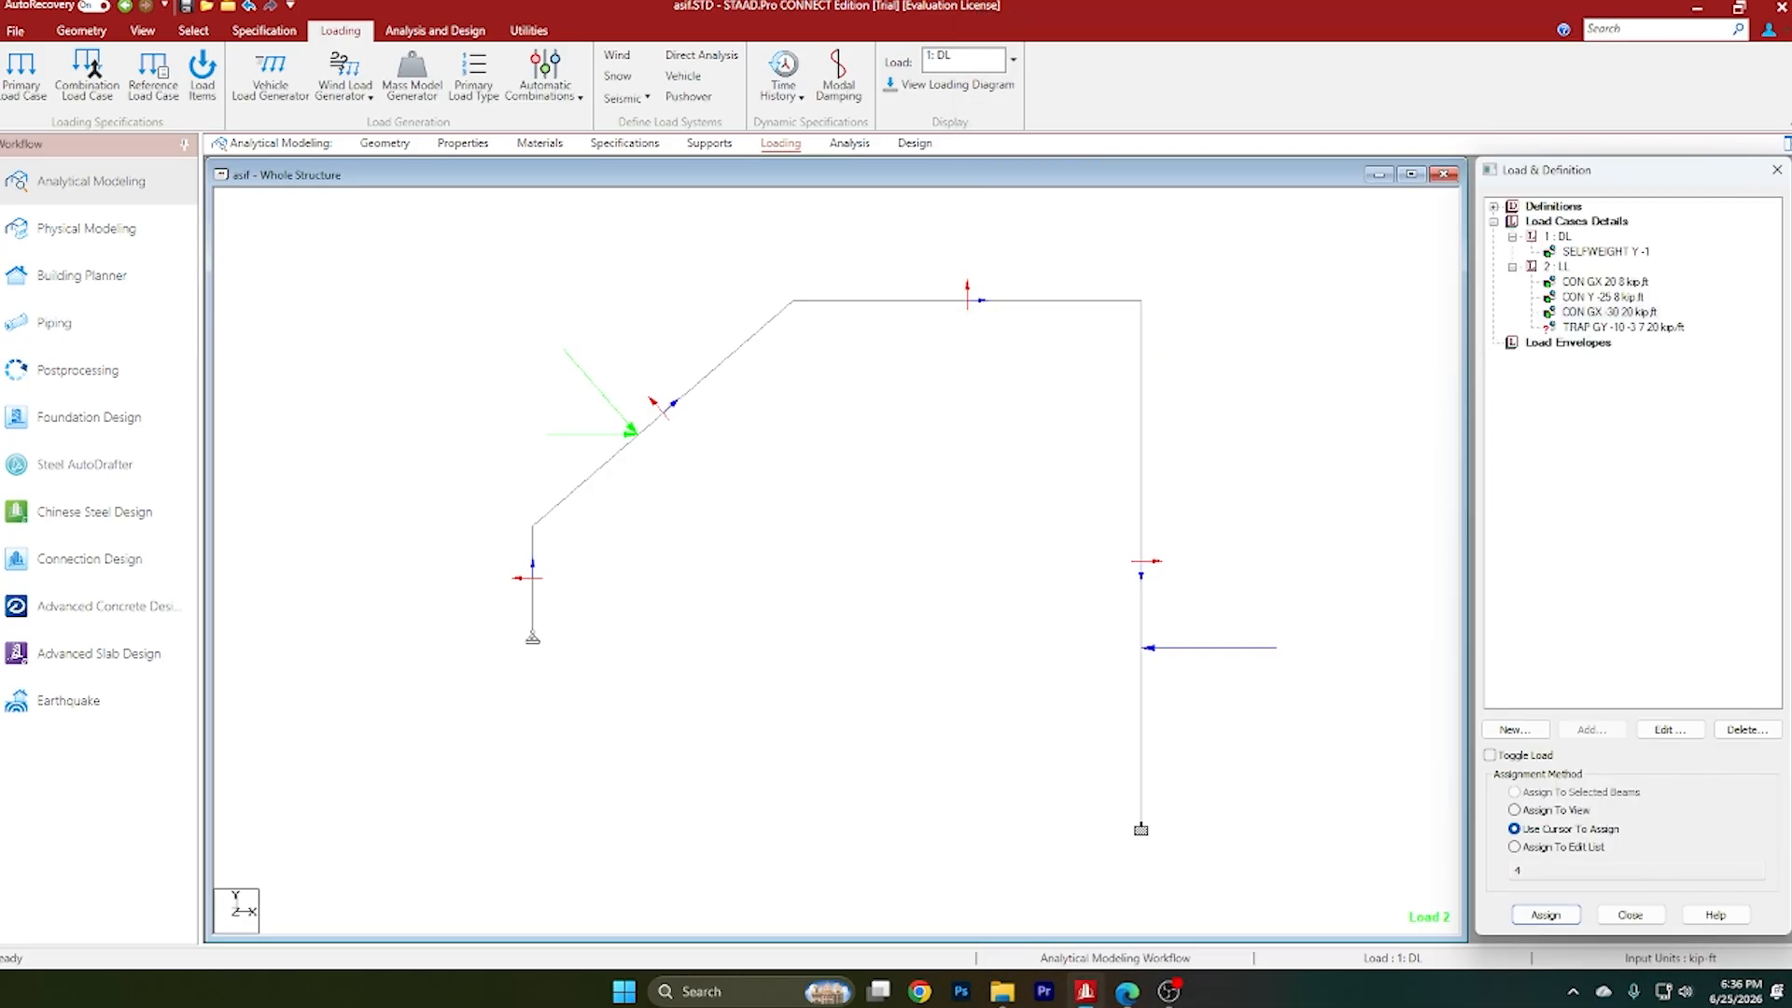
click(1596, 328)
click(1061, 295)
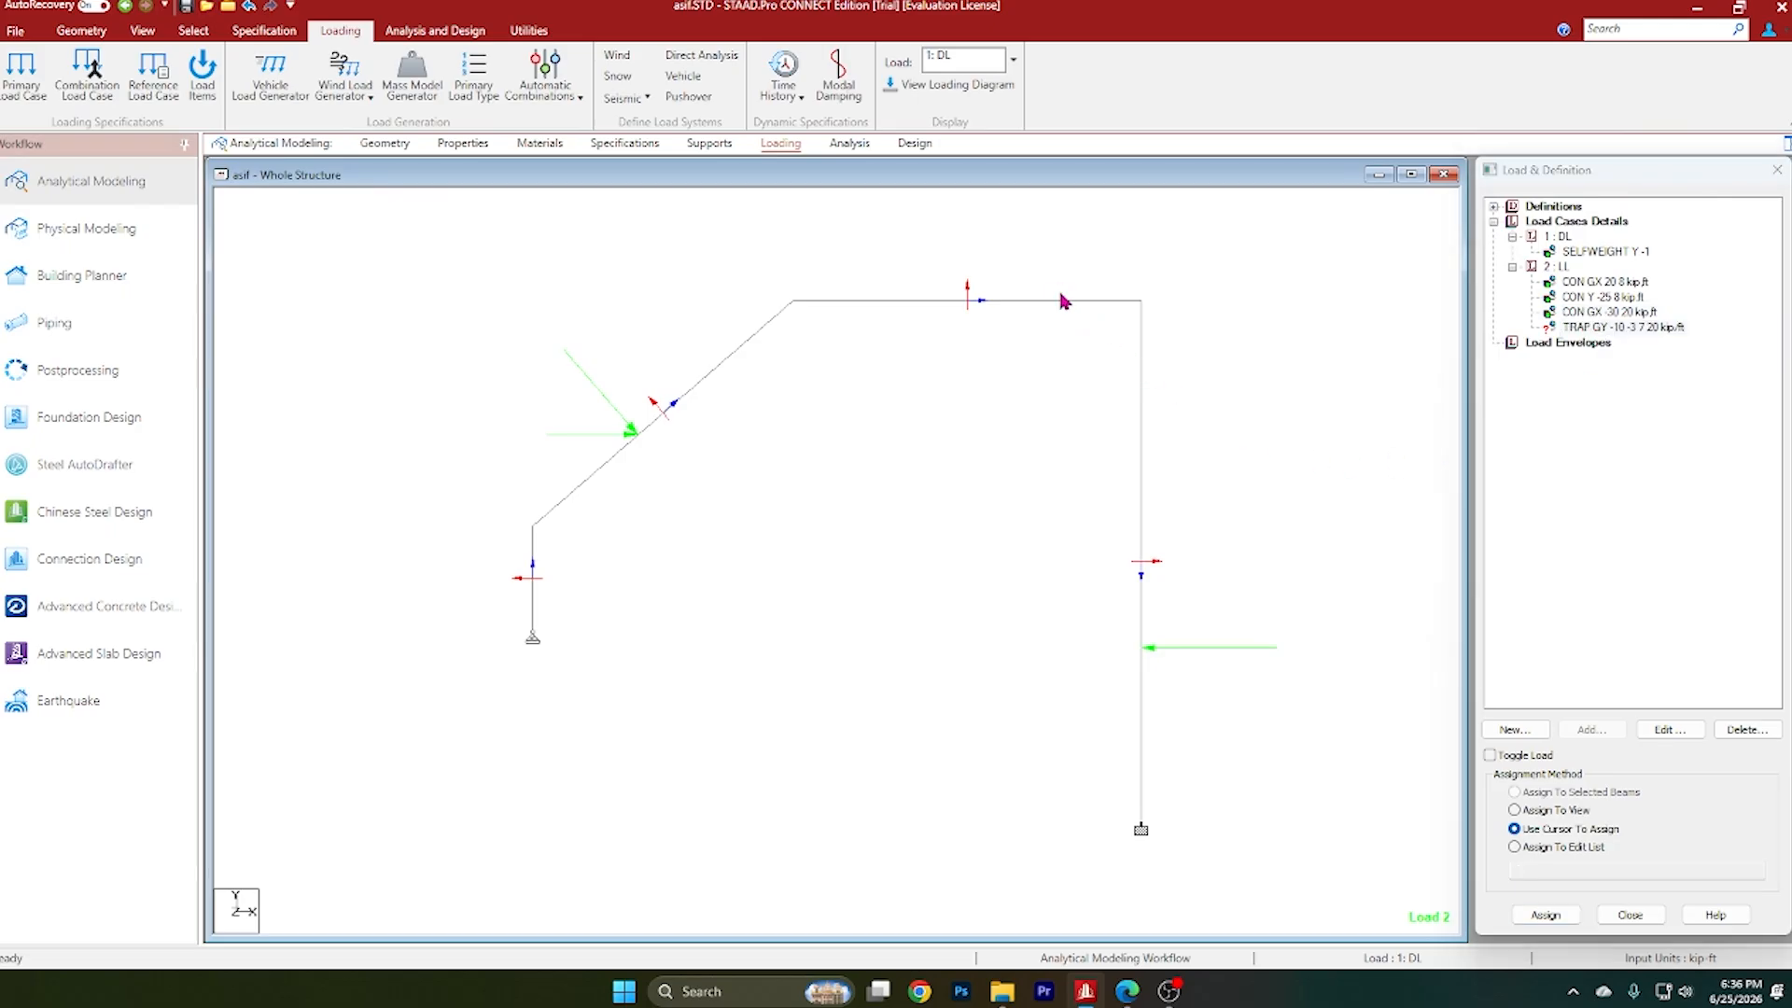
click(1647, 328)
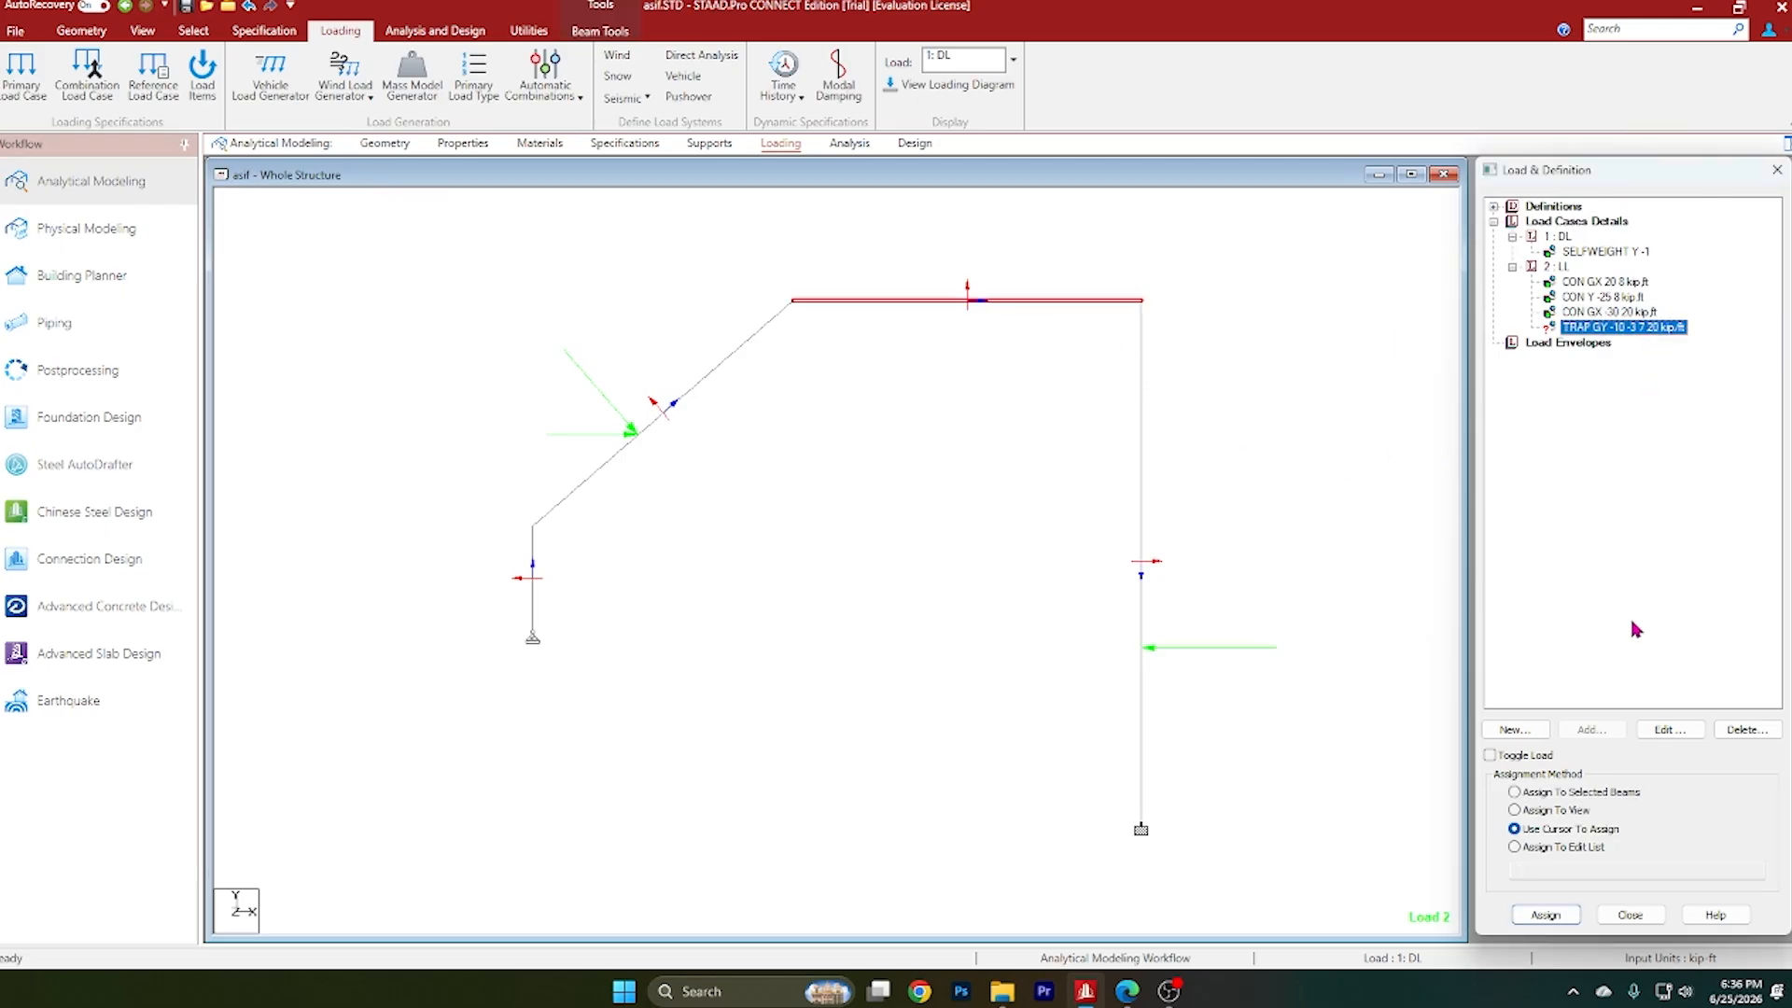
click(1547, 914)
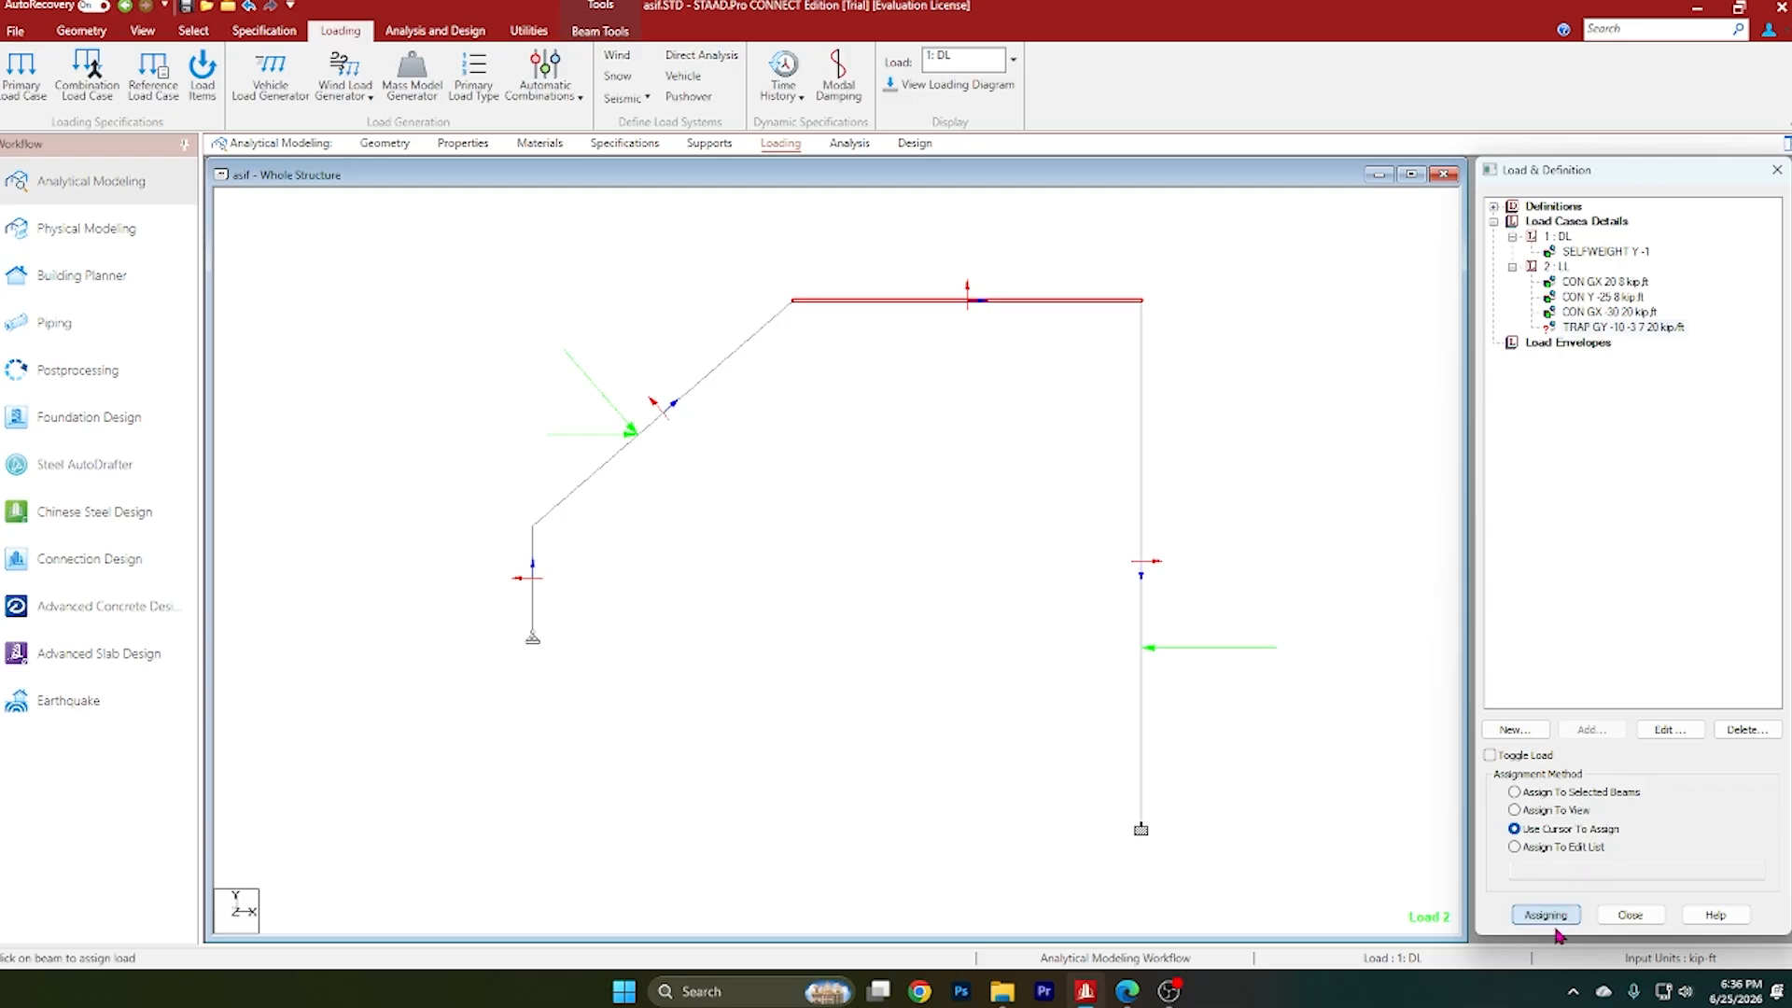
click(1593, 793)
click(1551, 916)
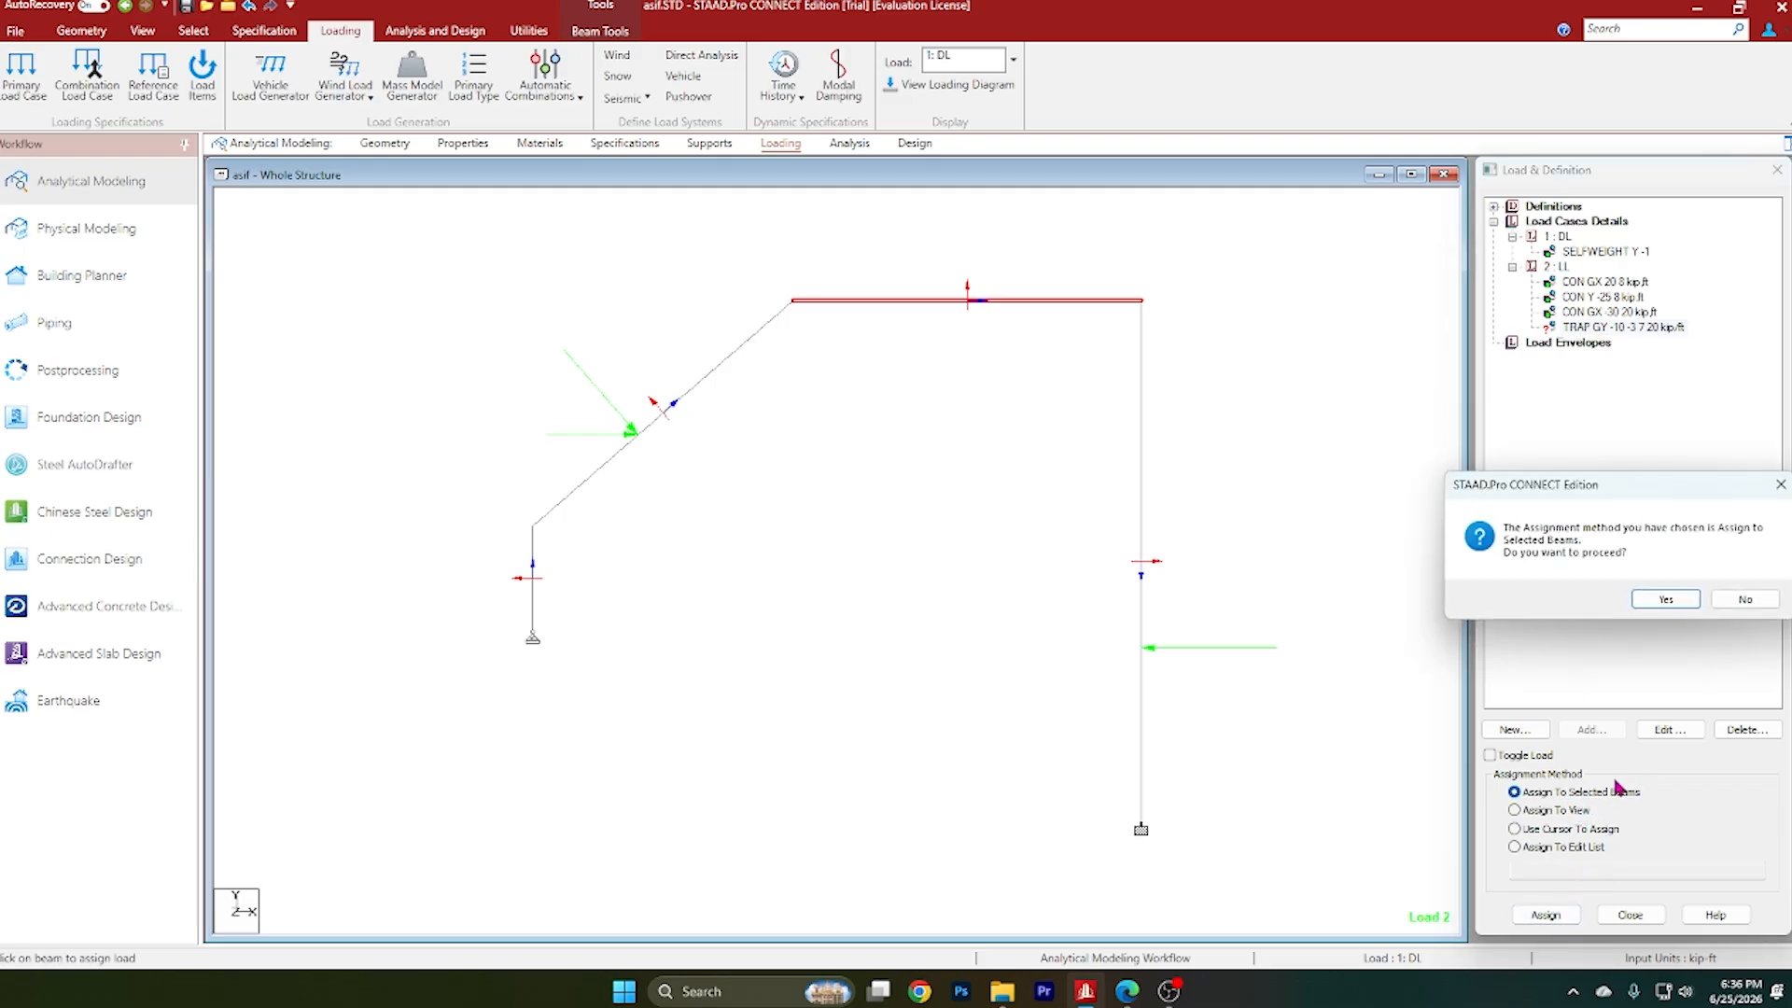
click(1667, 600)
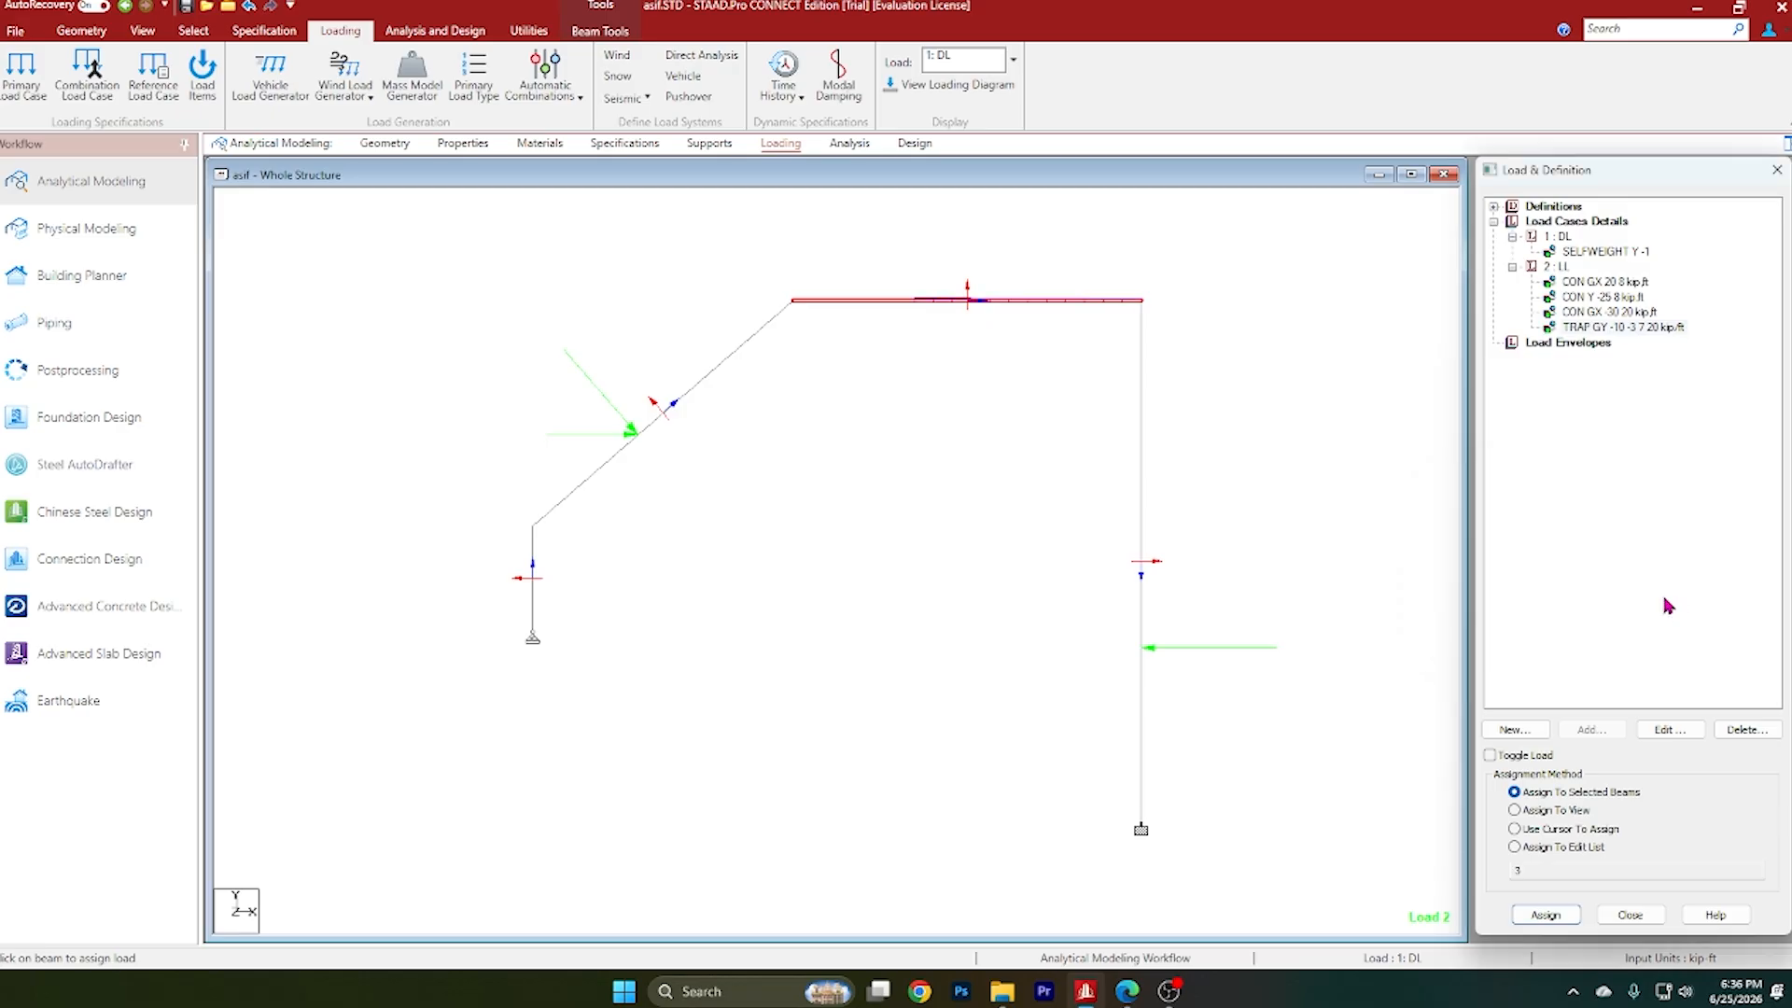
Step: Edit the trapezoidal load on the top beam, changing its direction to local Y
click(1626, 327)
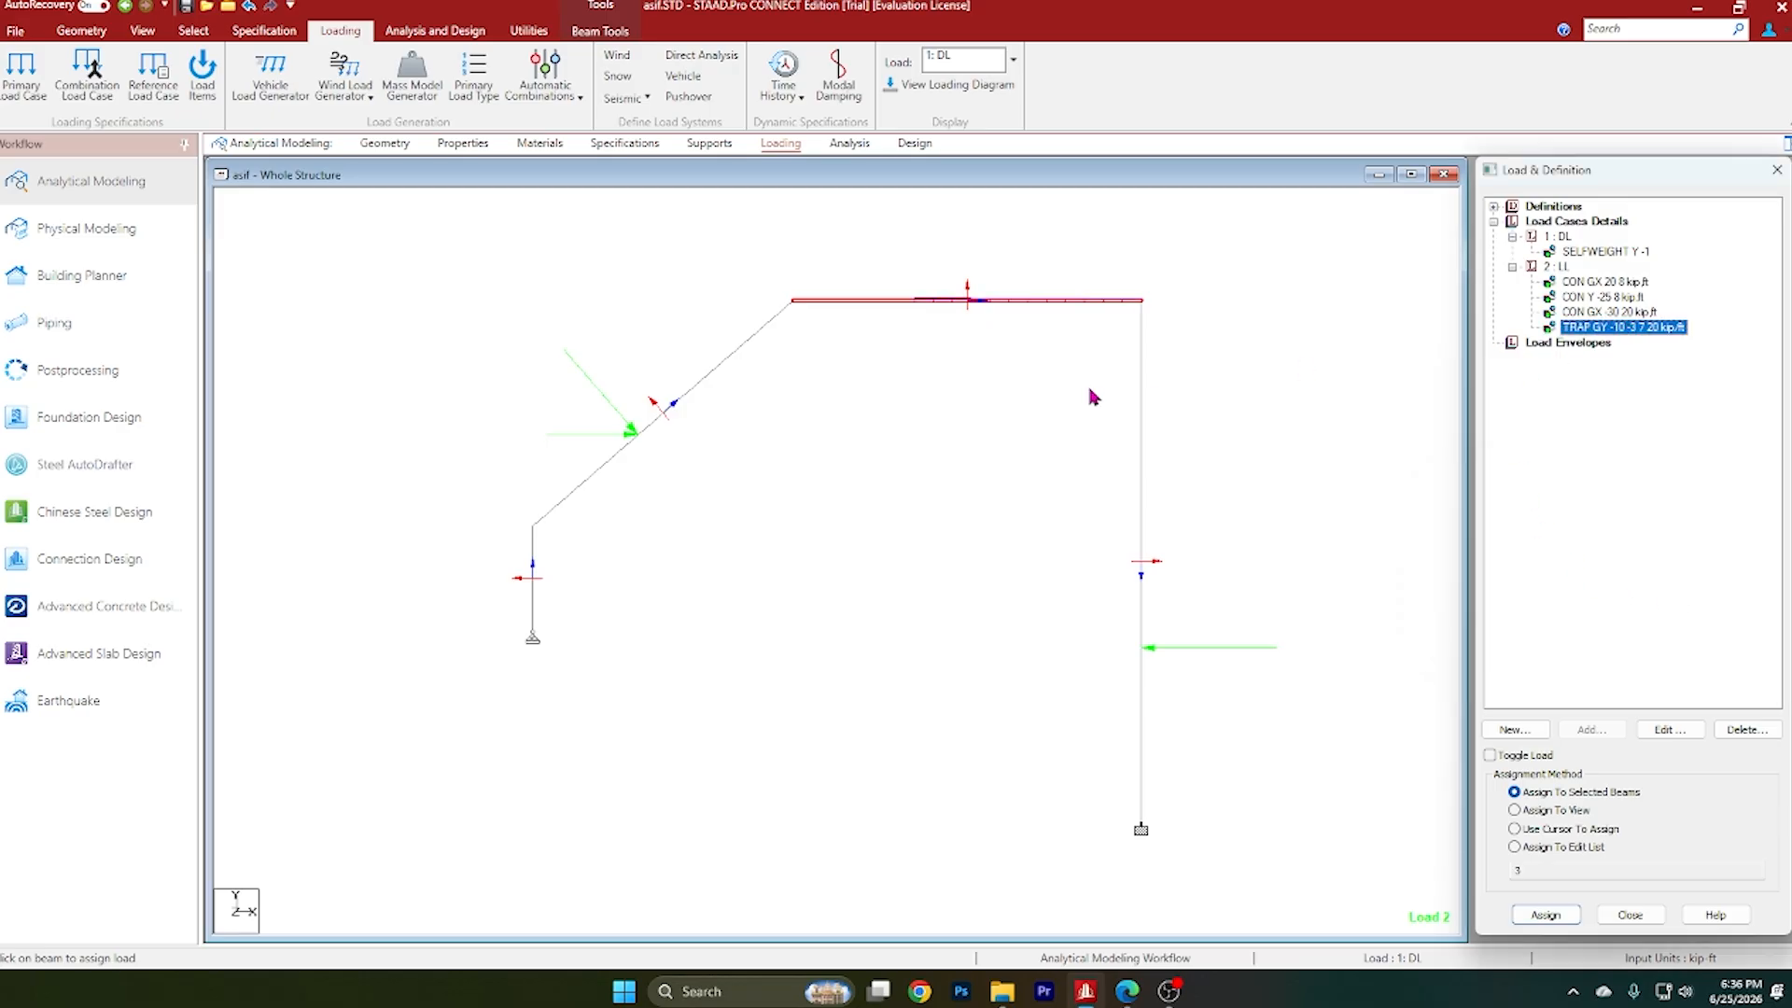
right_click(1031, 302)
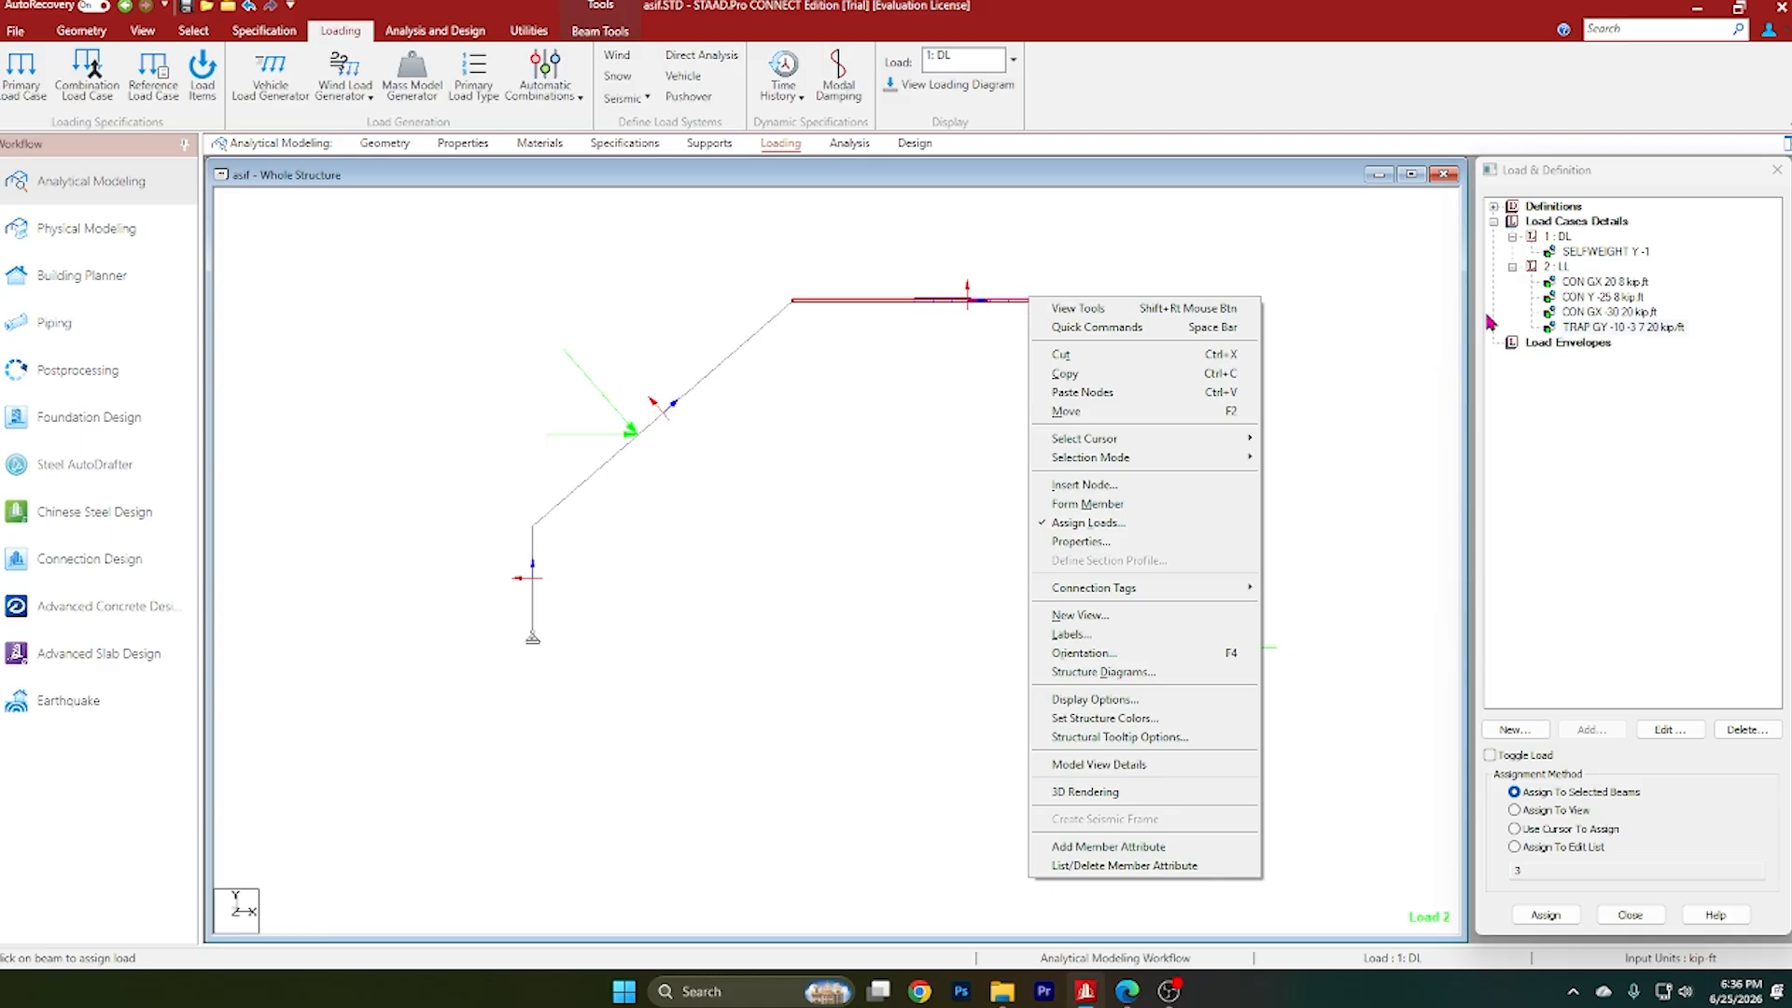
click(1635, 372)
double_click(1646, 329)
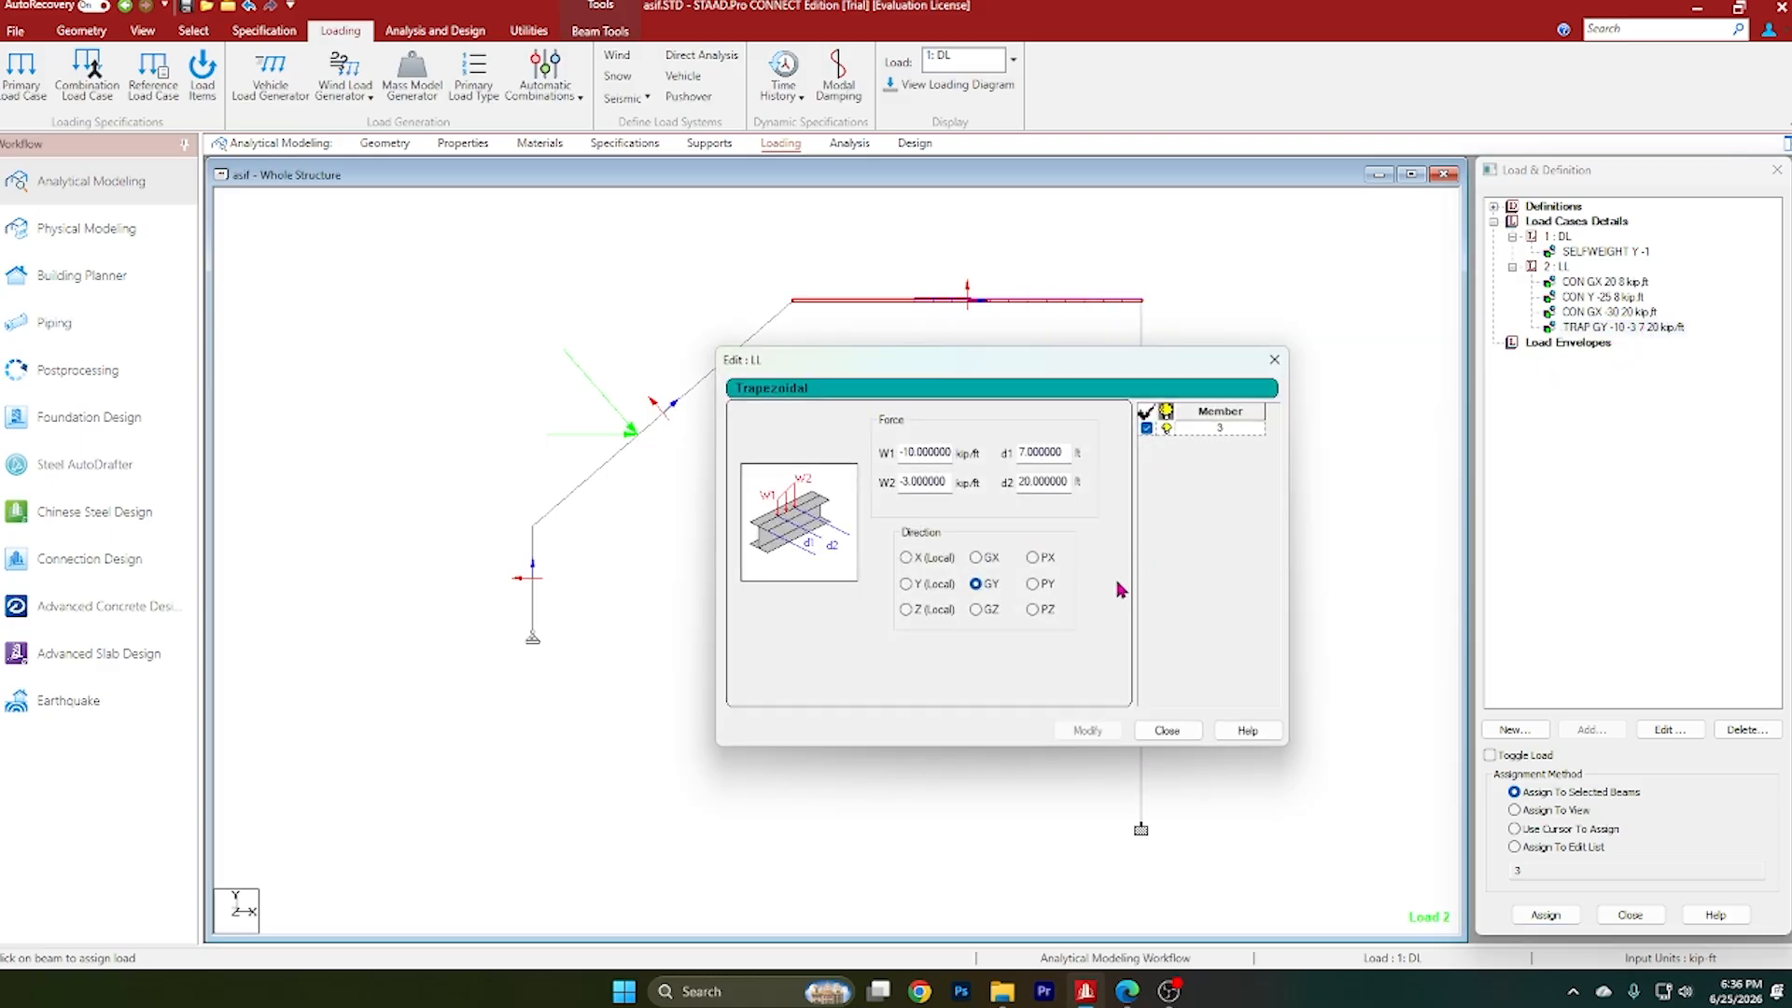
click(939, 584)
click(1088, 730)
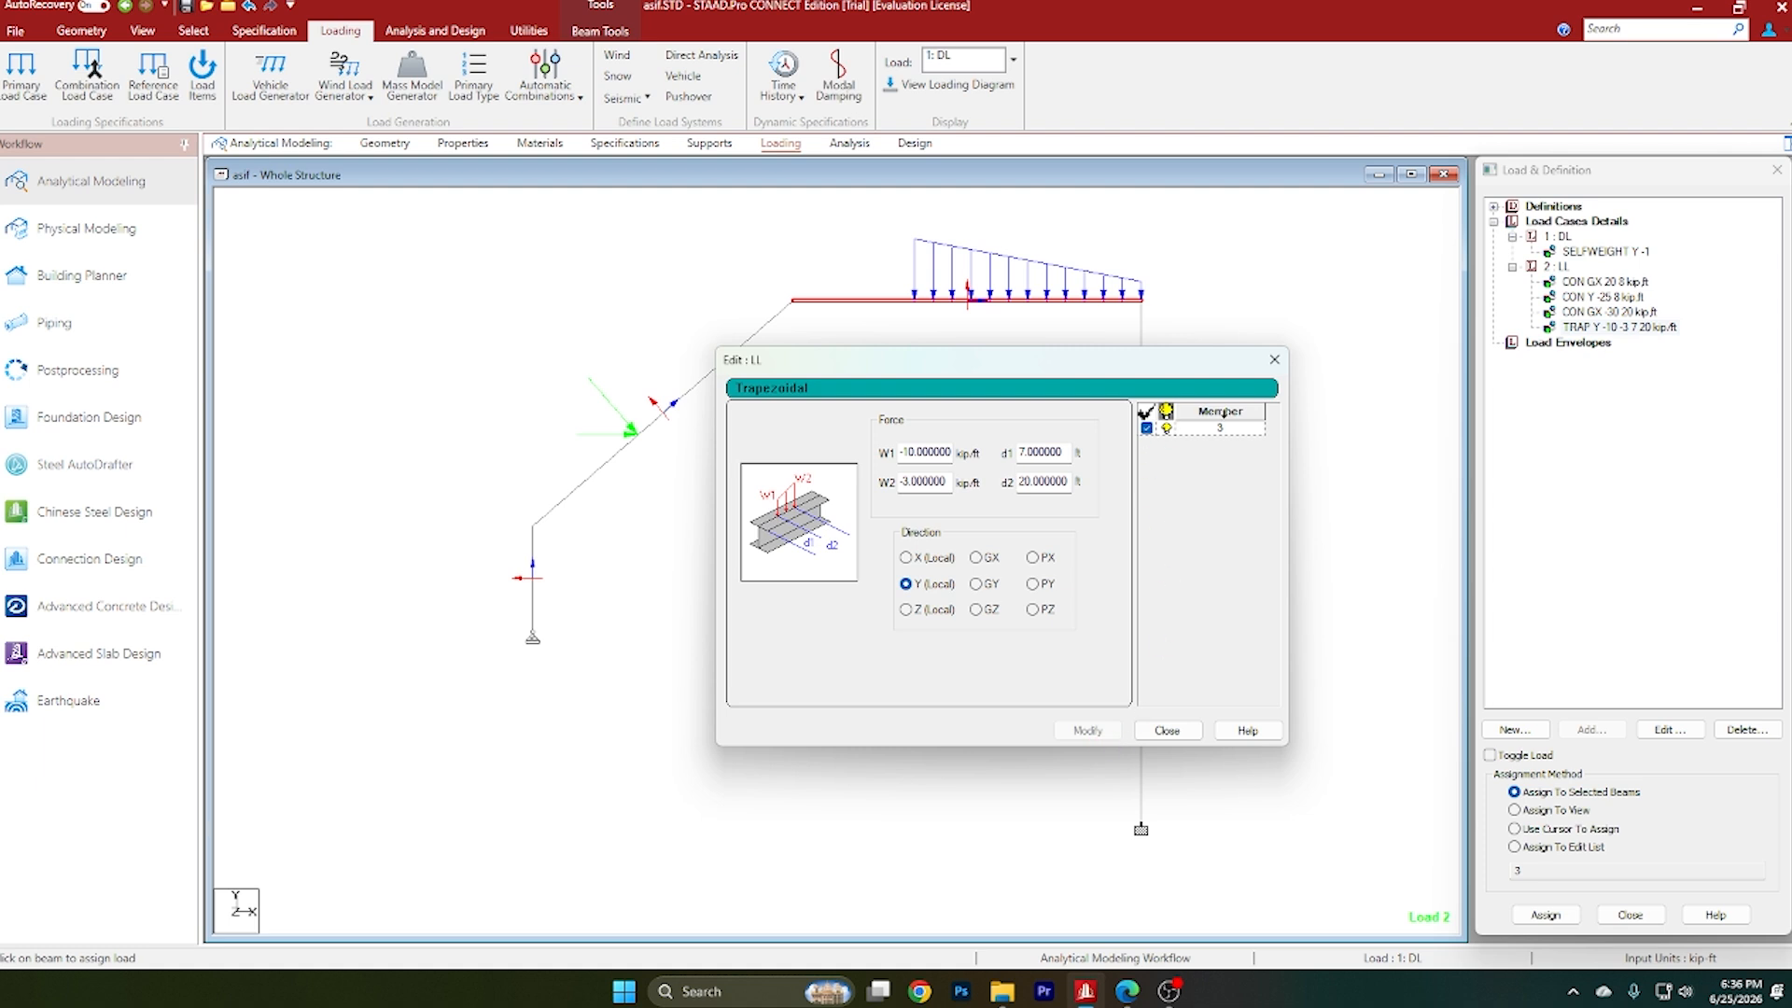
Step: Close the trapezoidal load editor and consult the problem sheet for the required load combinations
click(1167, 731)
scroll(992, 364, up, 2)
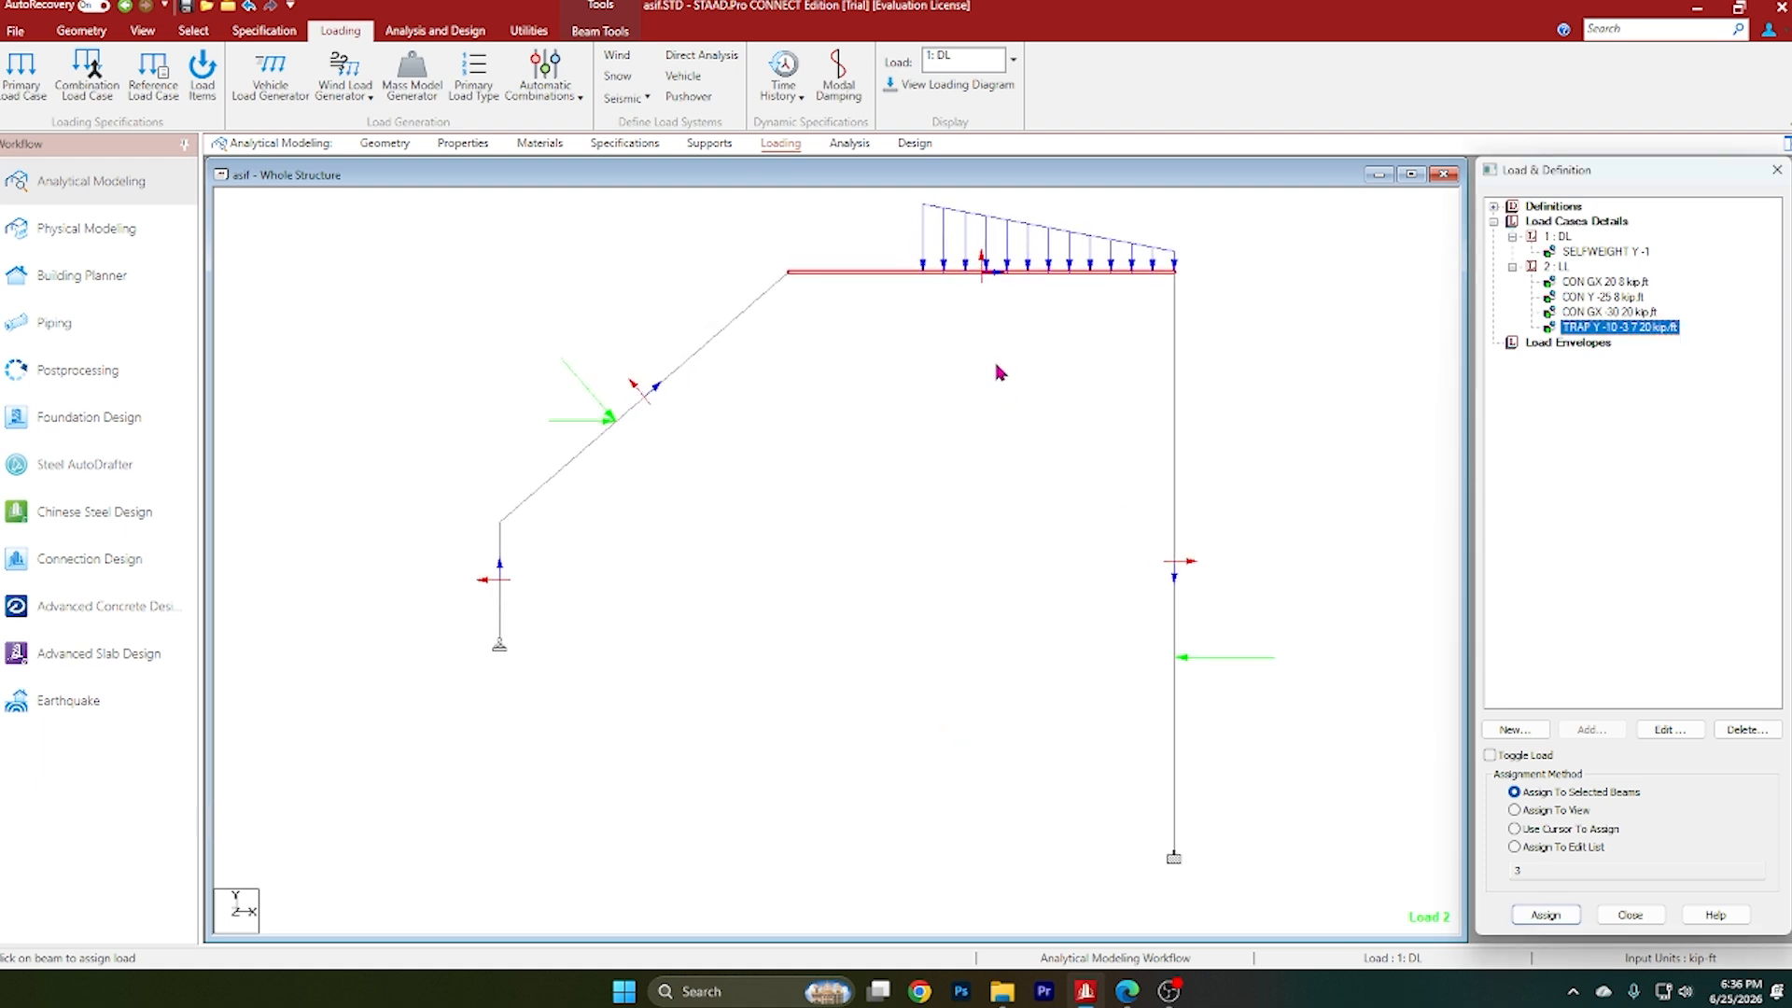
scroll(1000, 371, down, 1)
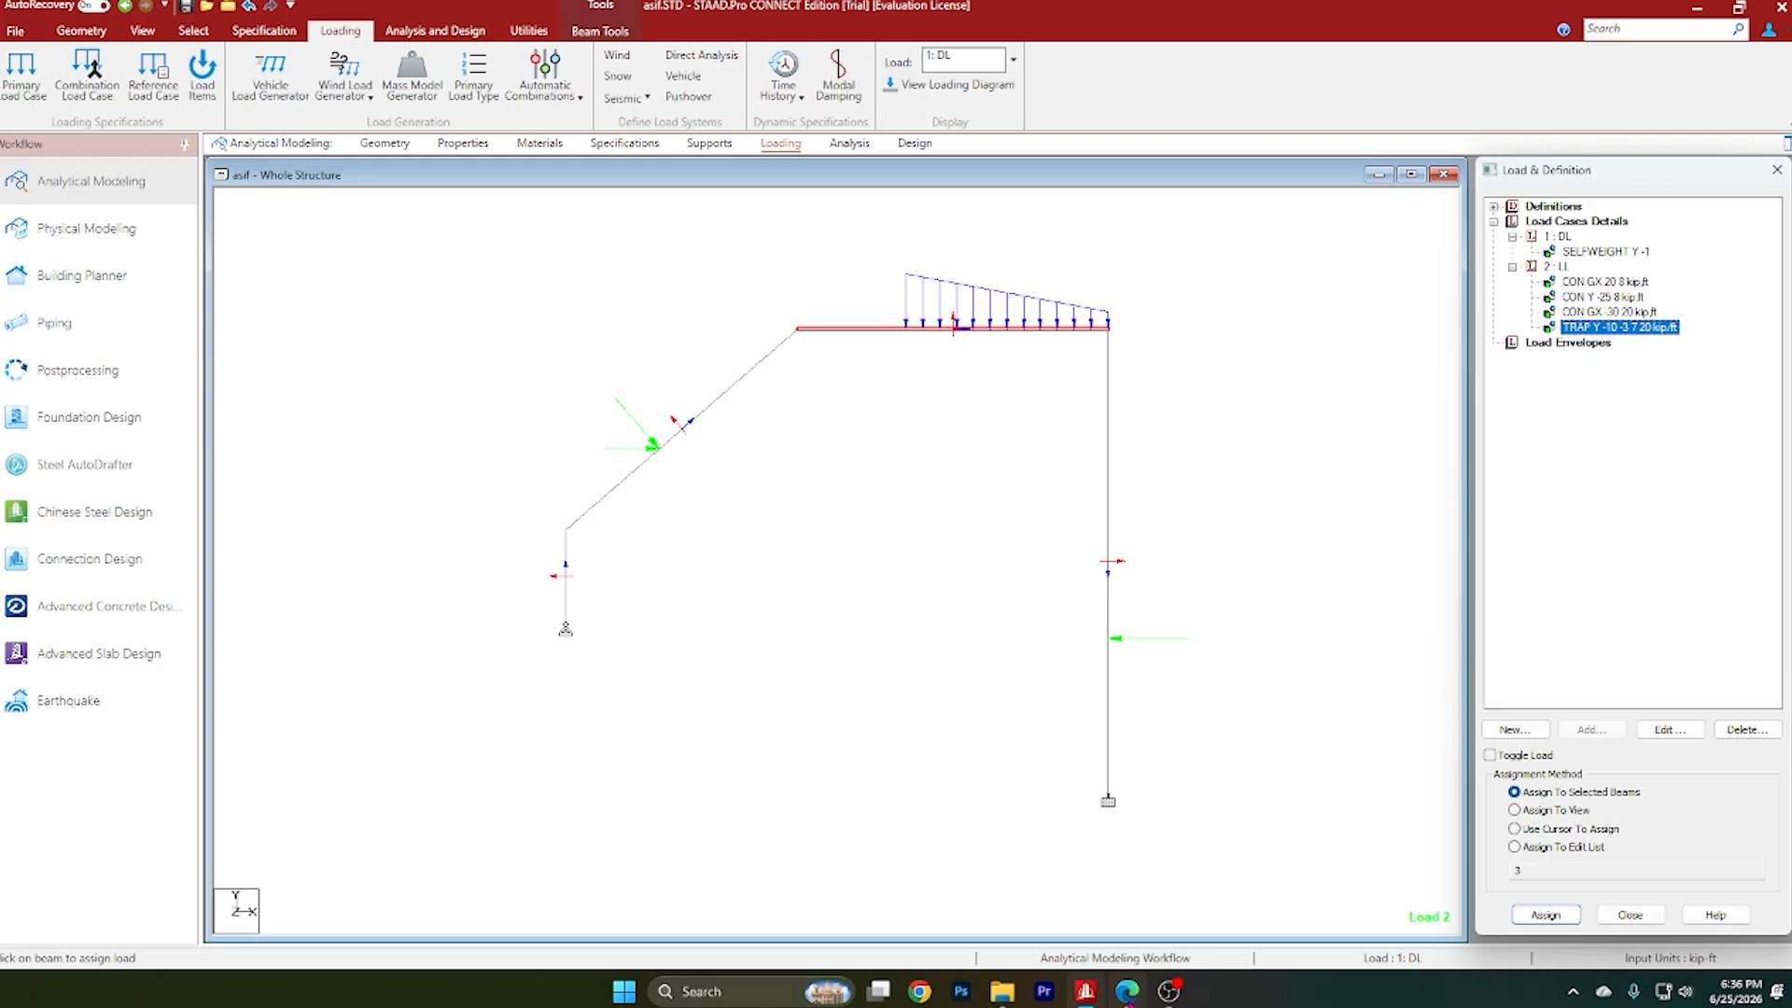
click(1127, 991)
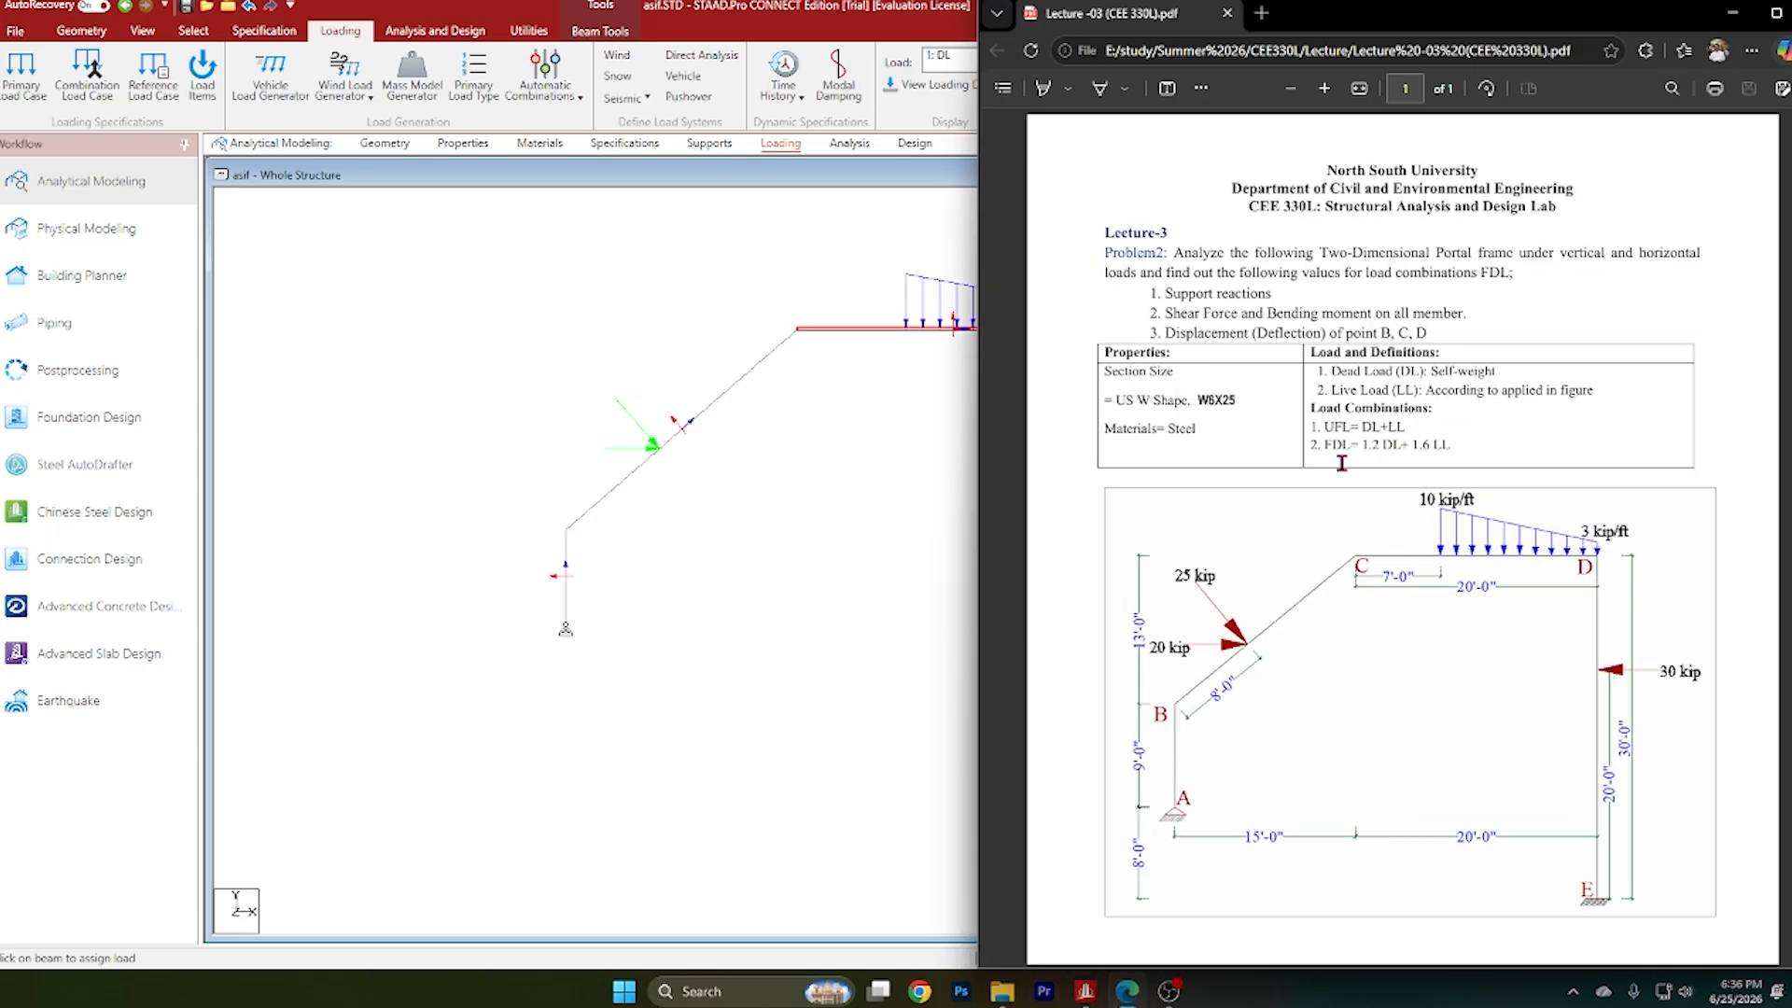
click(1732, 13)
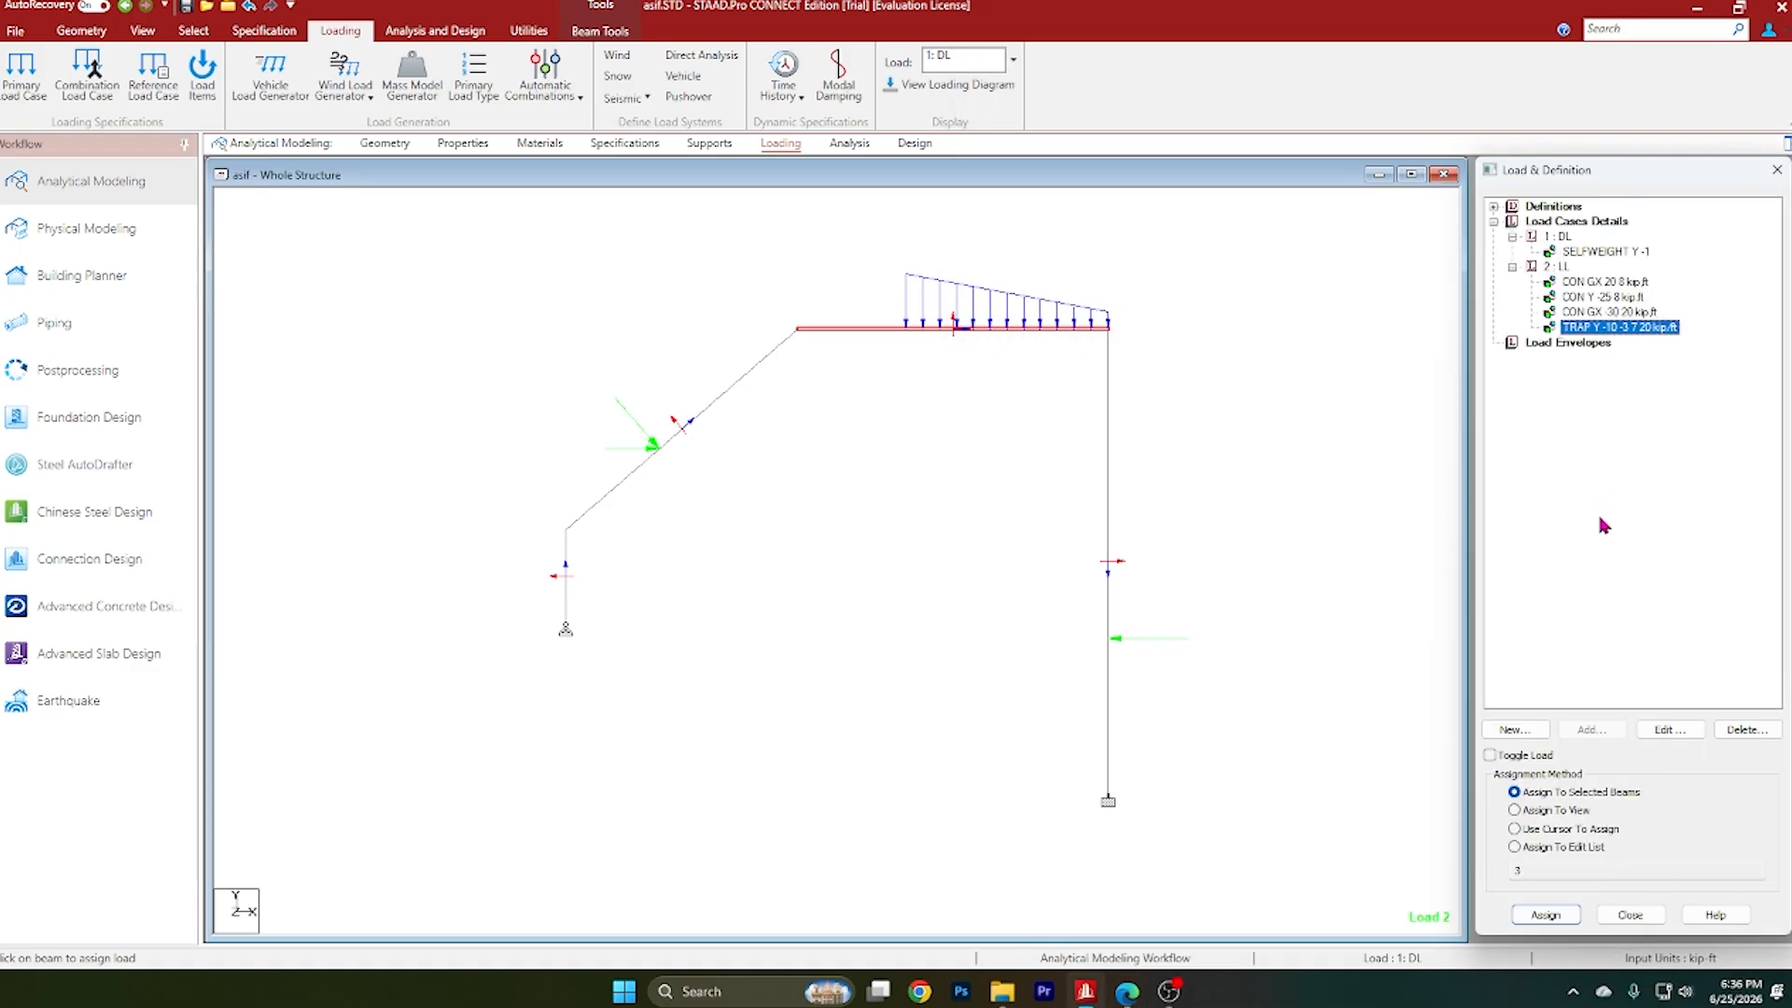
Step: Begin defining a new Normal load combination, number 3, named UFL, checking its makeup on the problem sheet
click(1586, 224)
click(1605, 734)
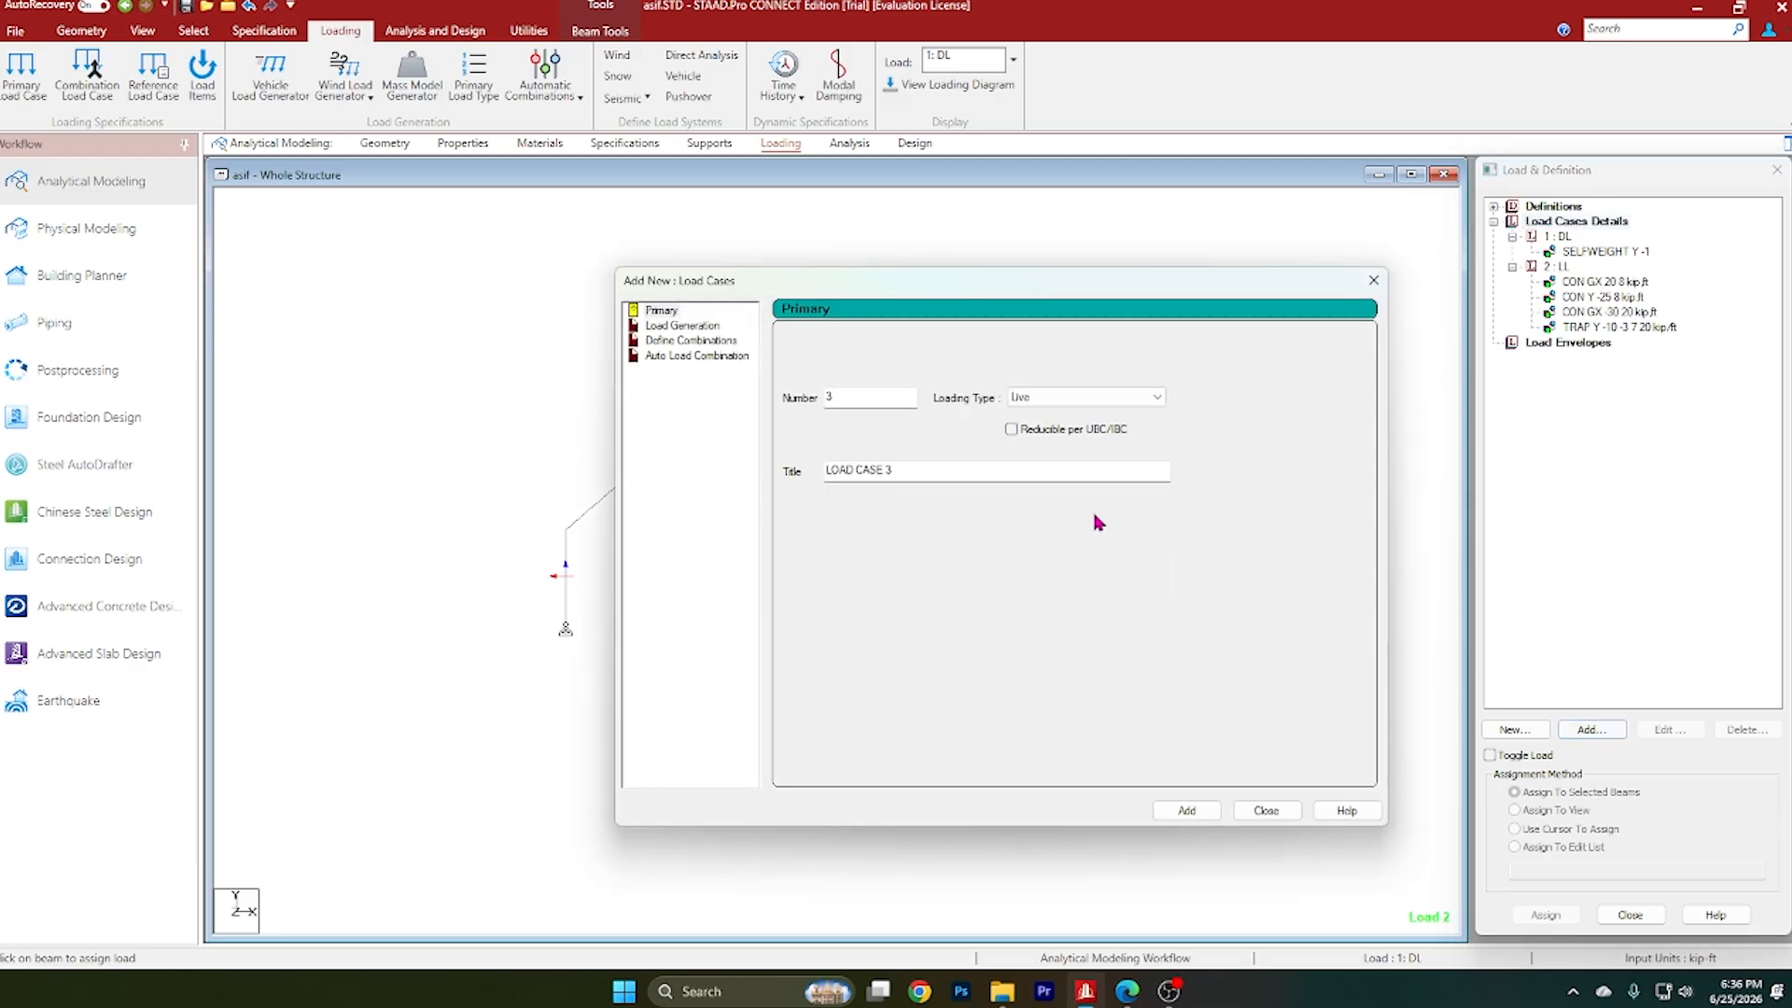
click(698, 340)
drag(1101, 340, 763, 347)
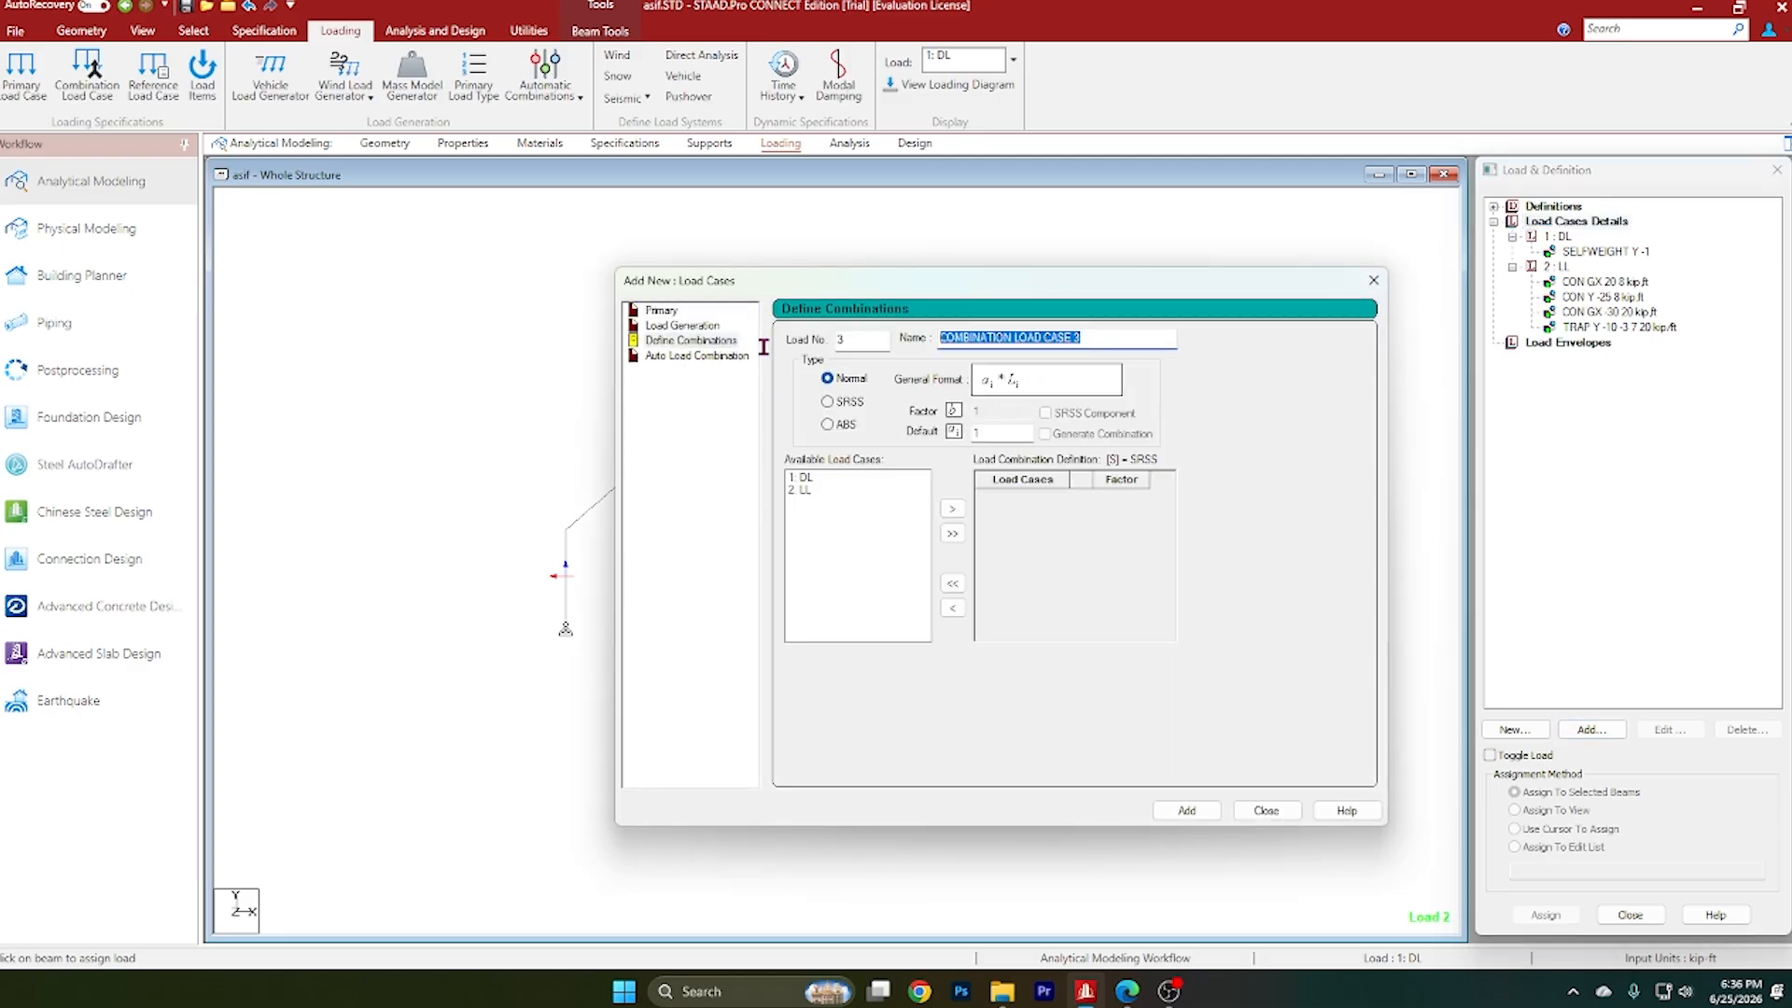
click(1128, 991)
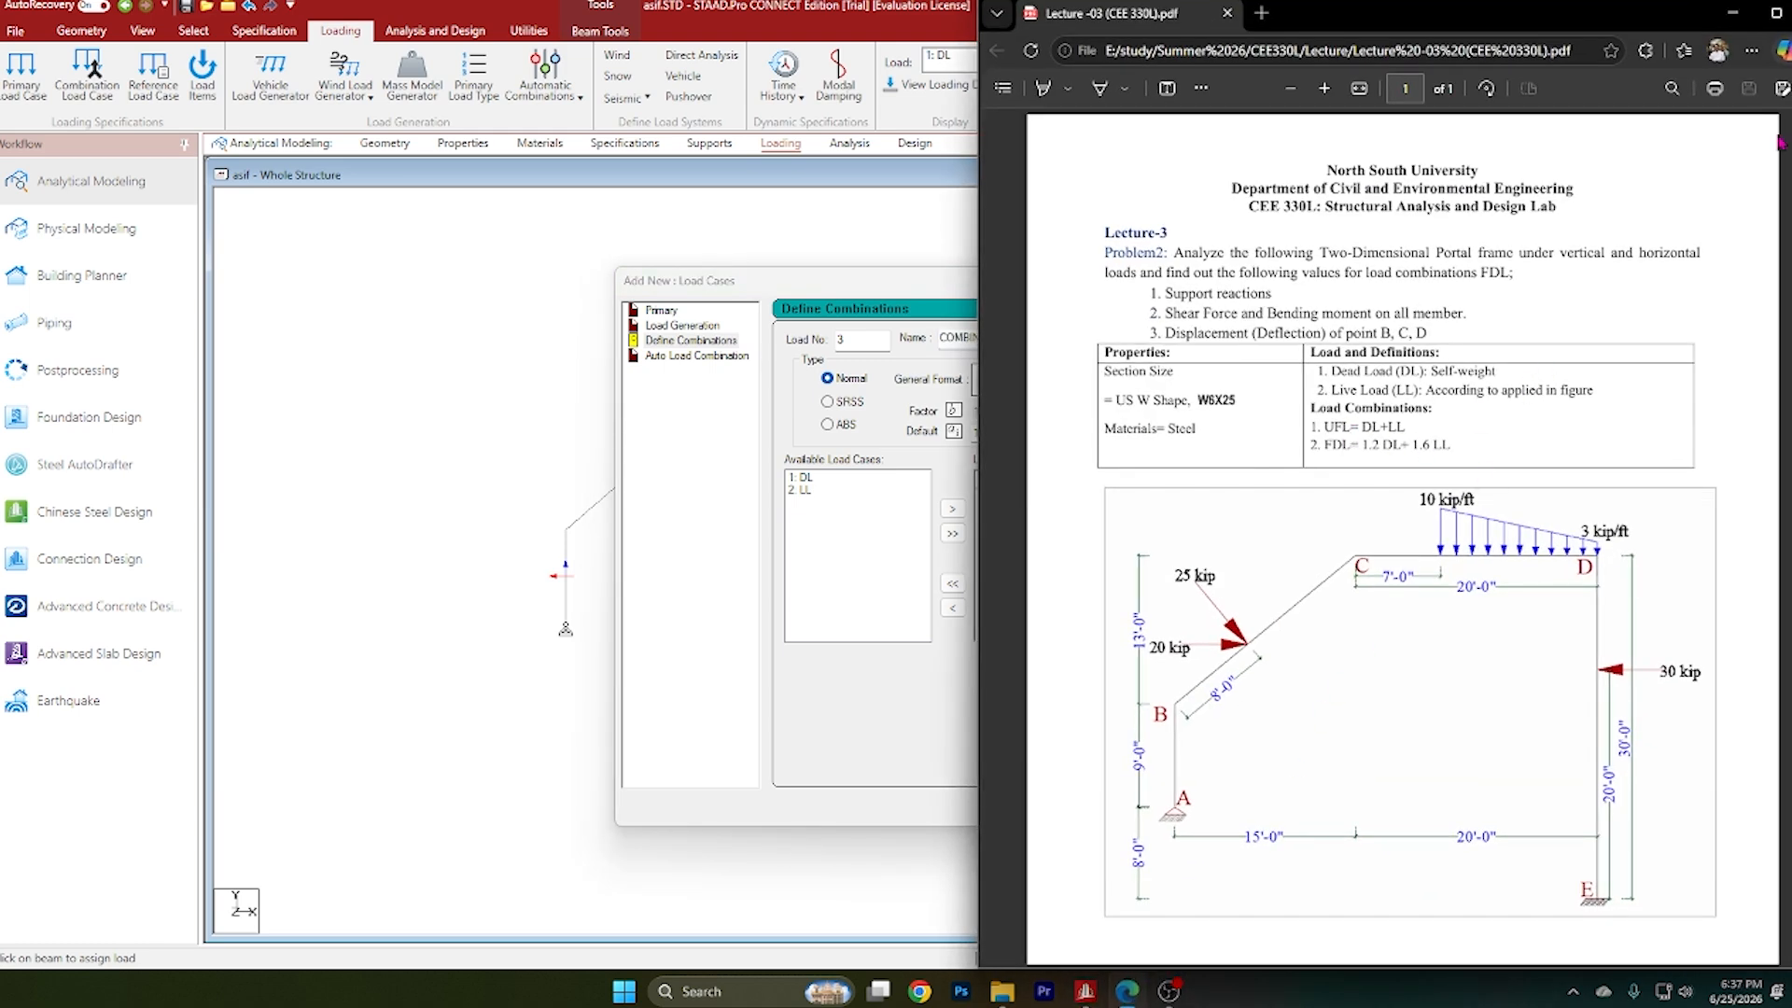
click(1732, 13)
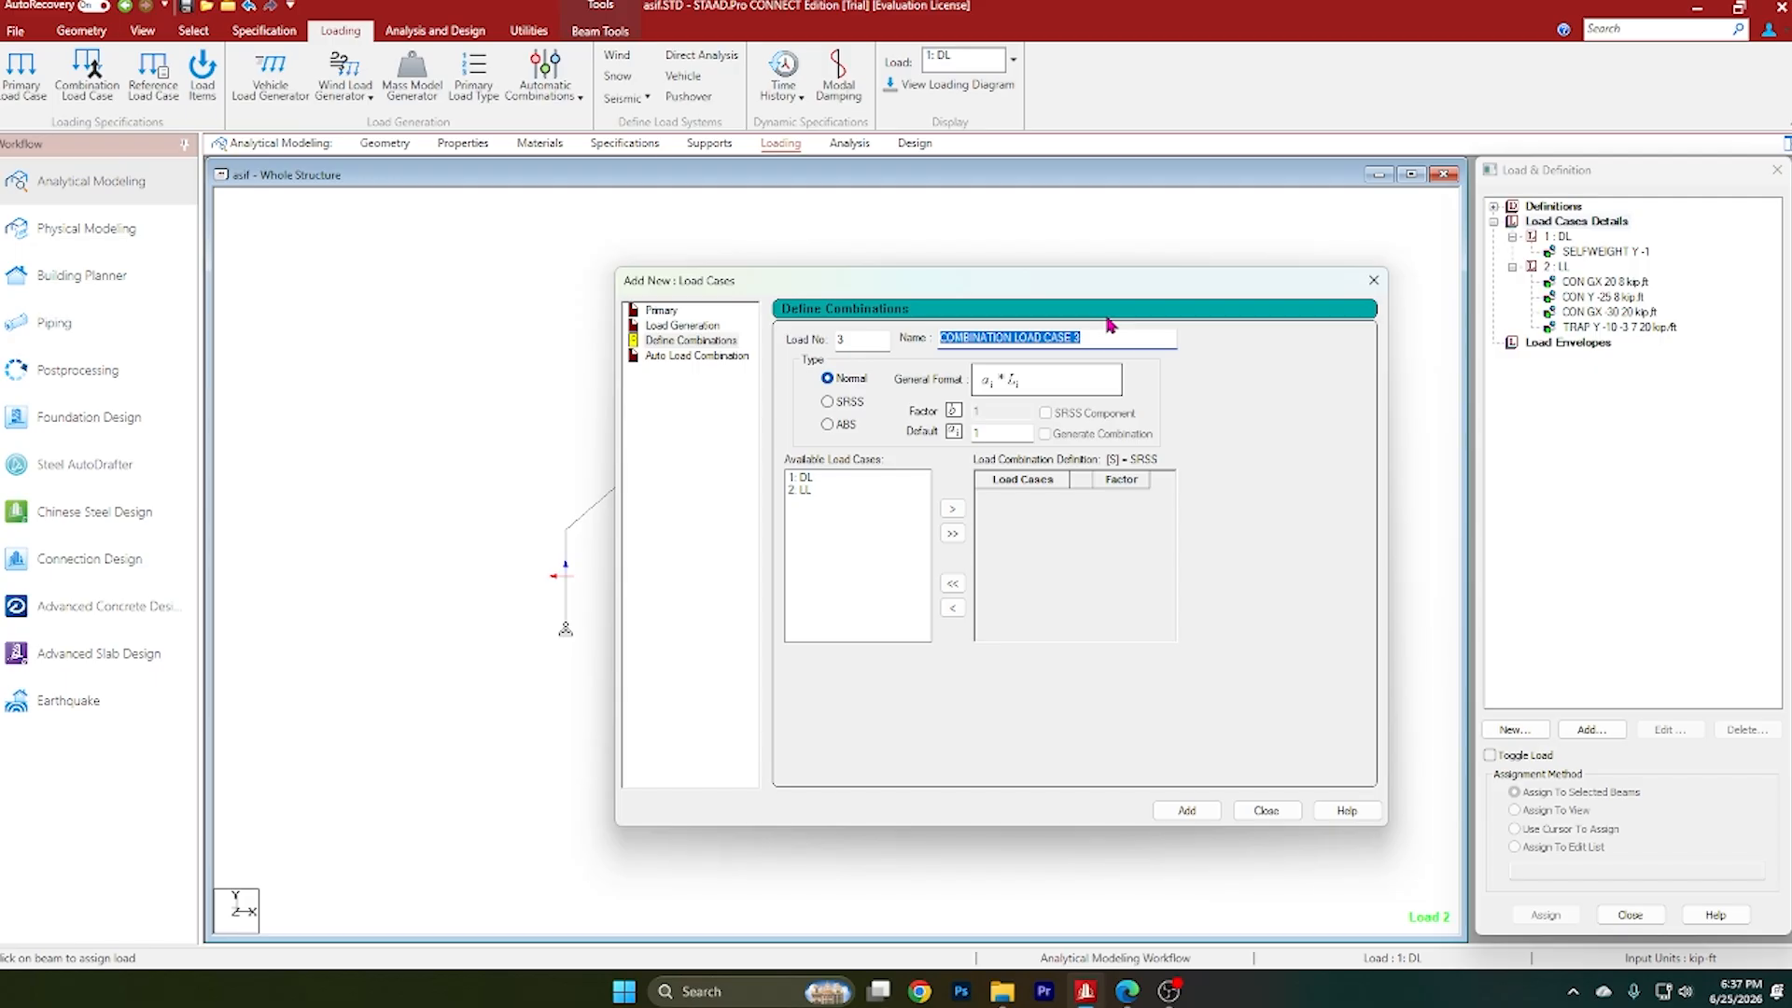
text(UF)
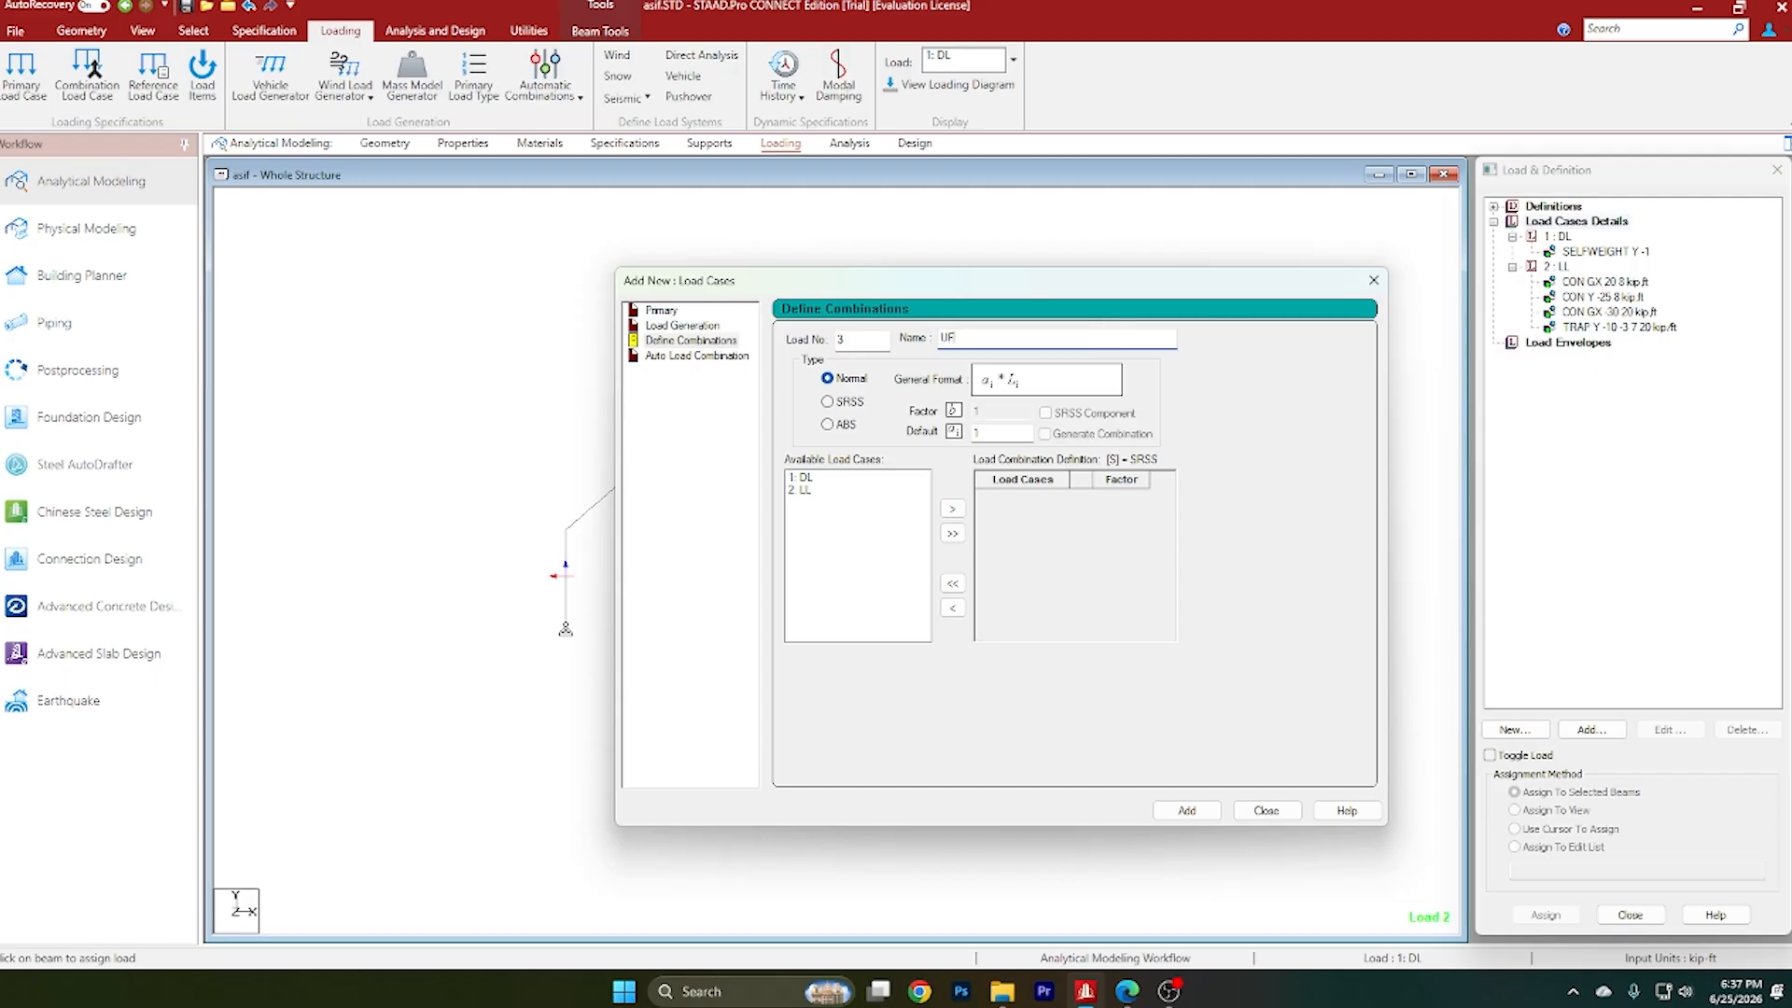
Step: Include DL and LL in the UFL combination with a factor of 1 each and add it to the load cases
click(829, 479)
click(952, 508)
click(874, 480)
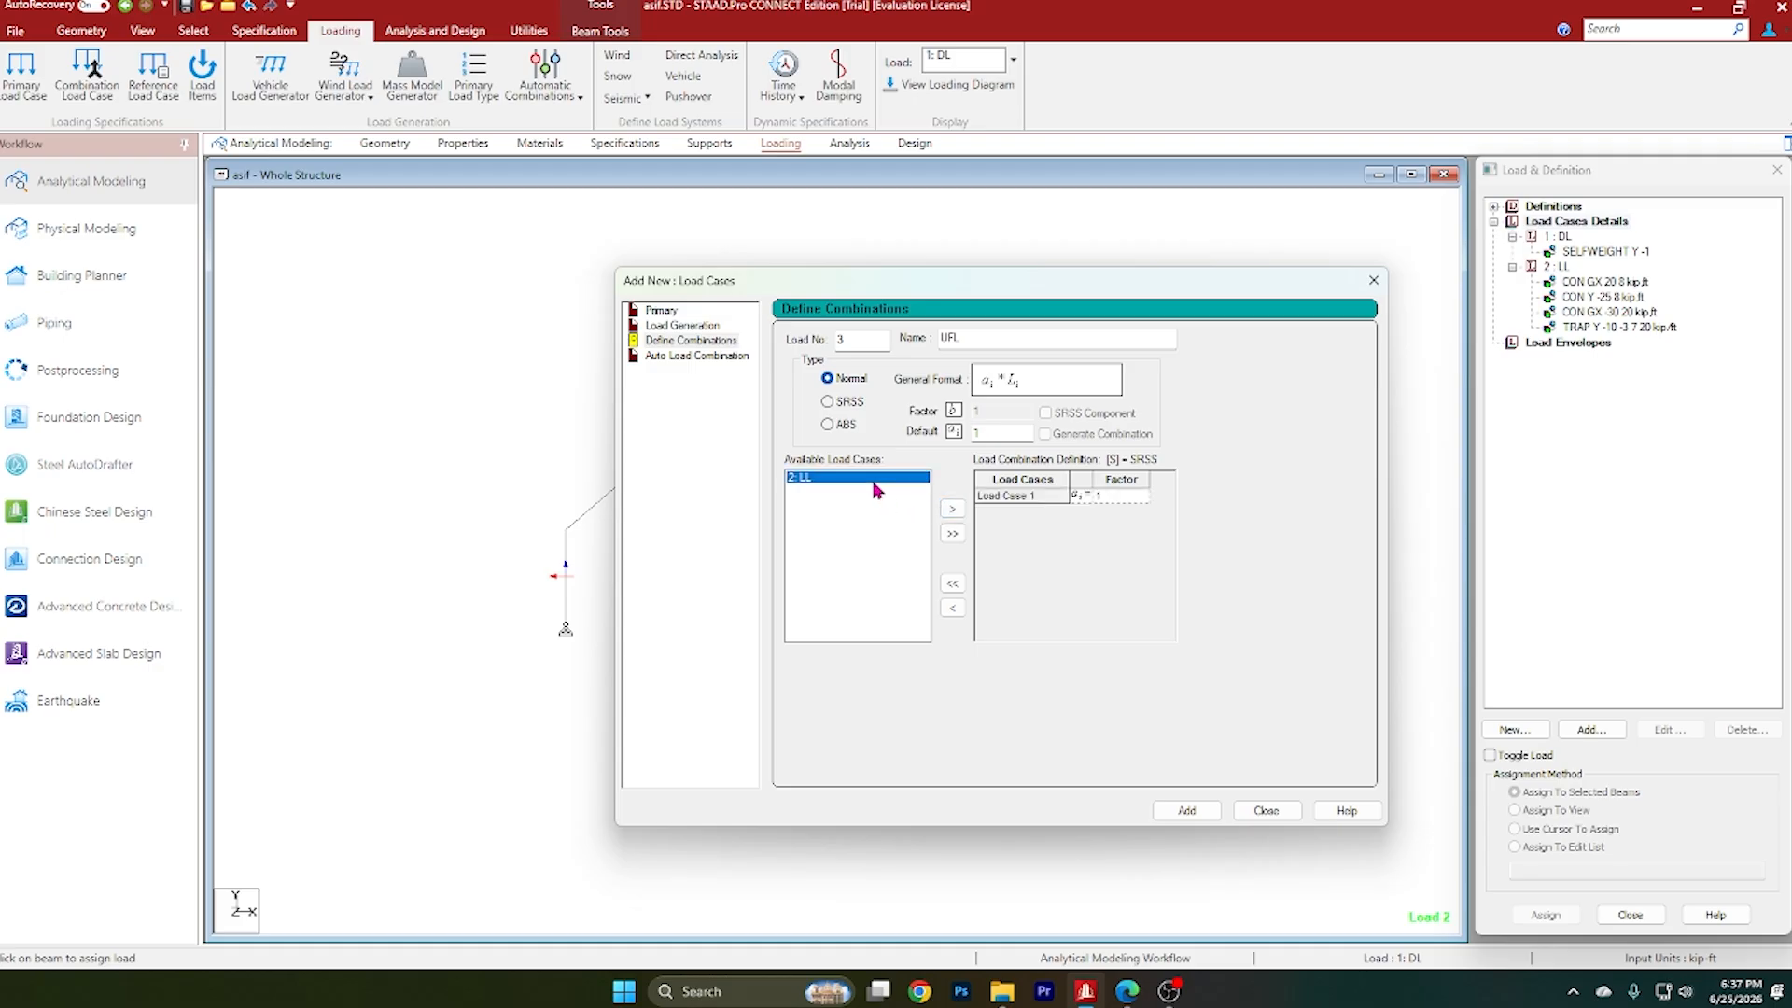
click(948, 516)
click(1208, 811)
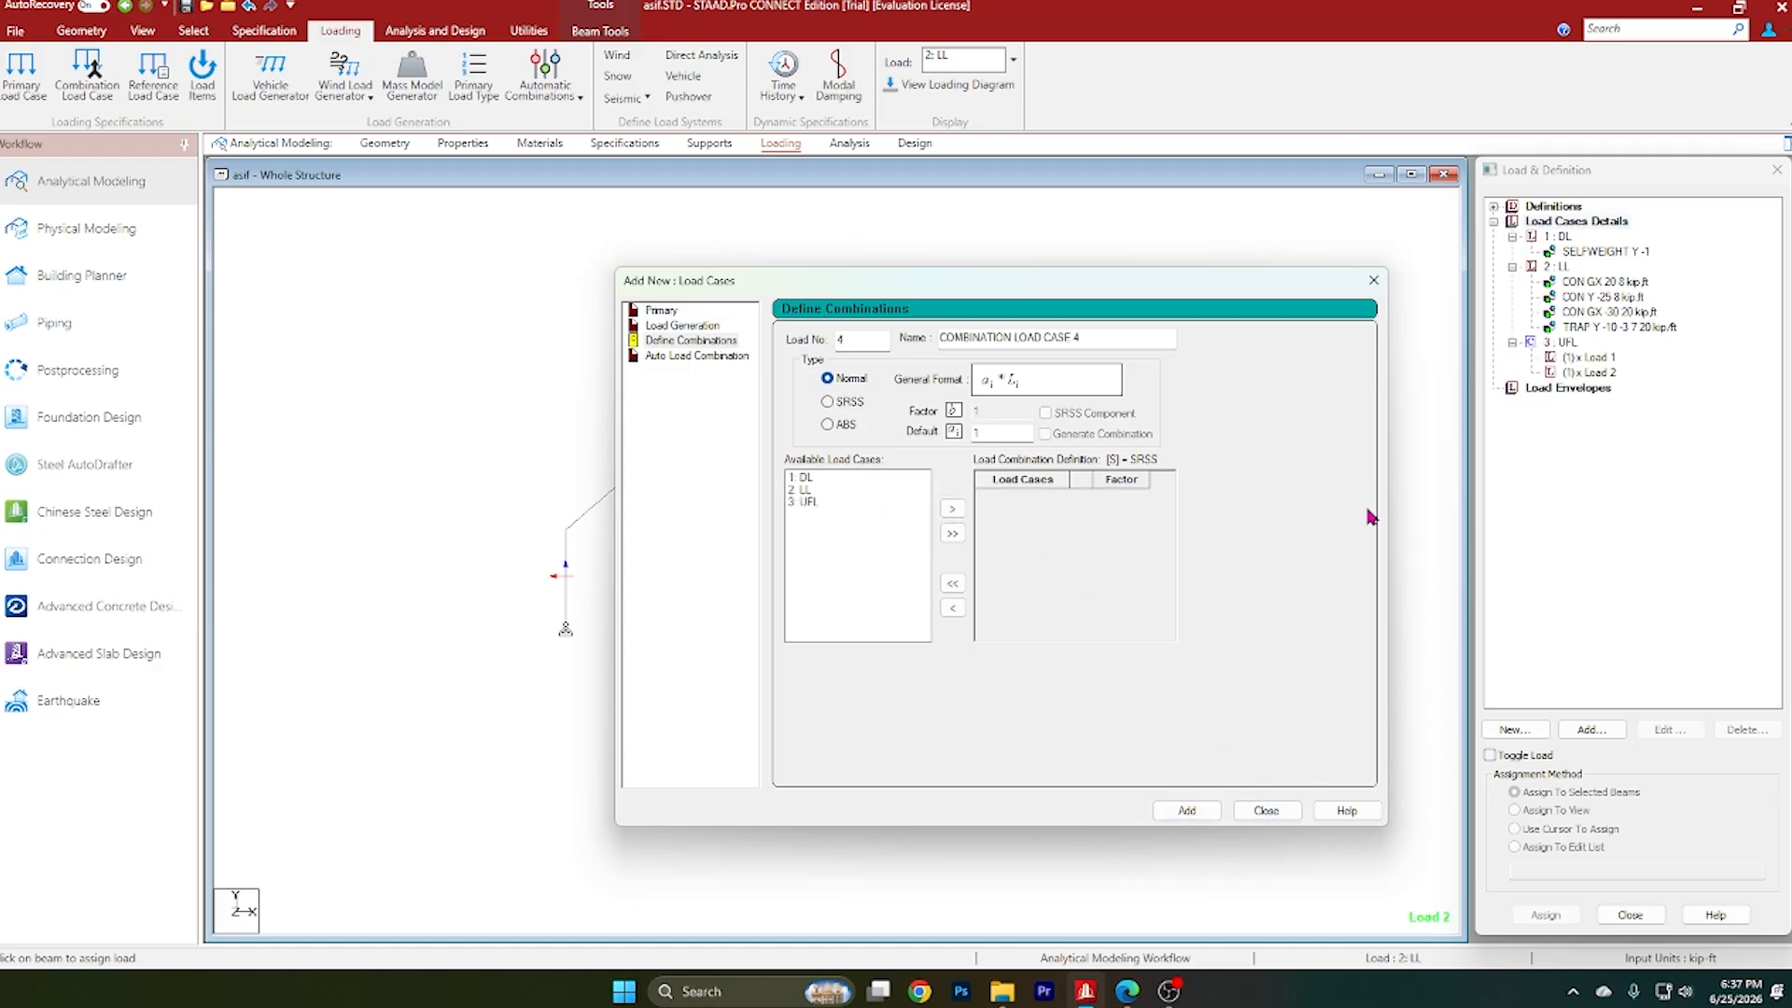
Step: Name load combination 4 FDL and include DL with a factor of 1.2, as given on the problem sheet
drag(1090, 343, 804, 339)
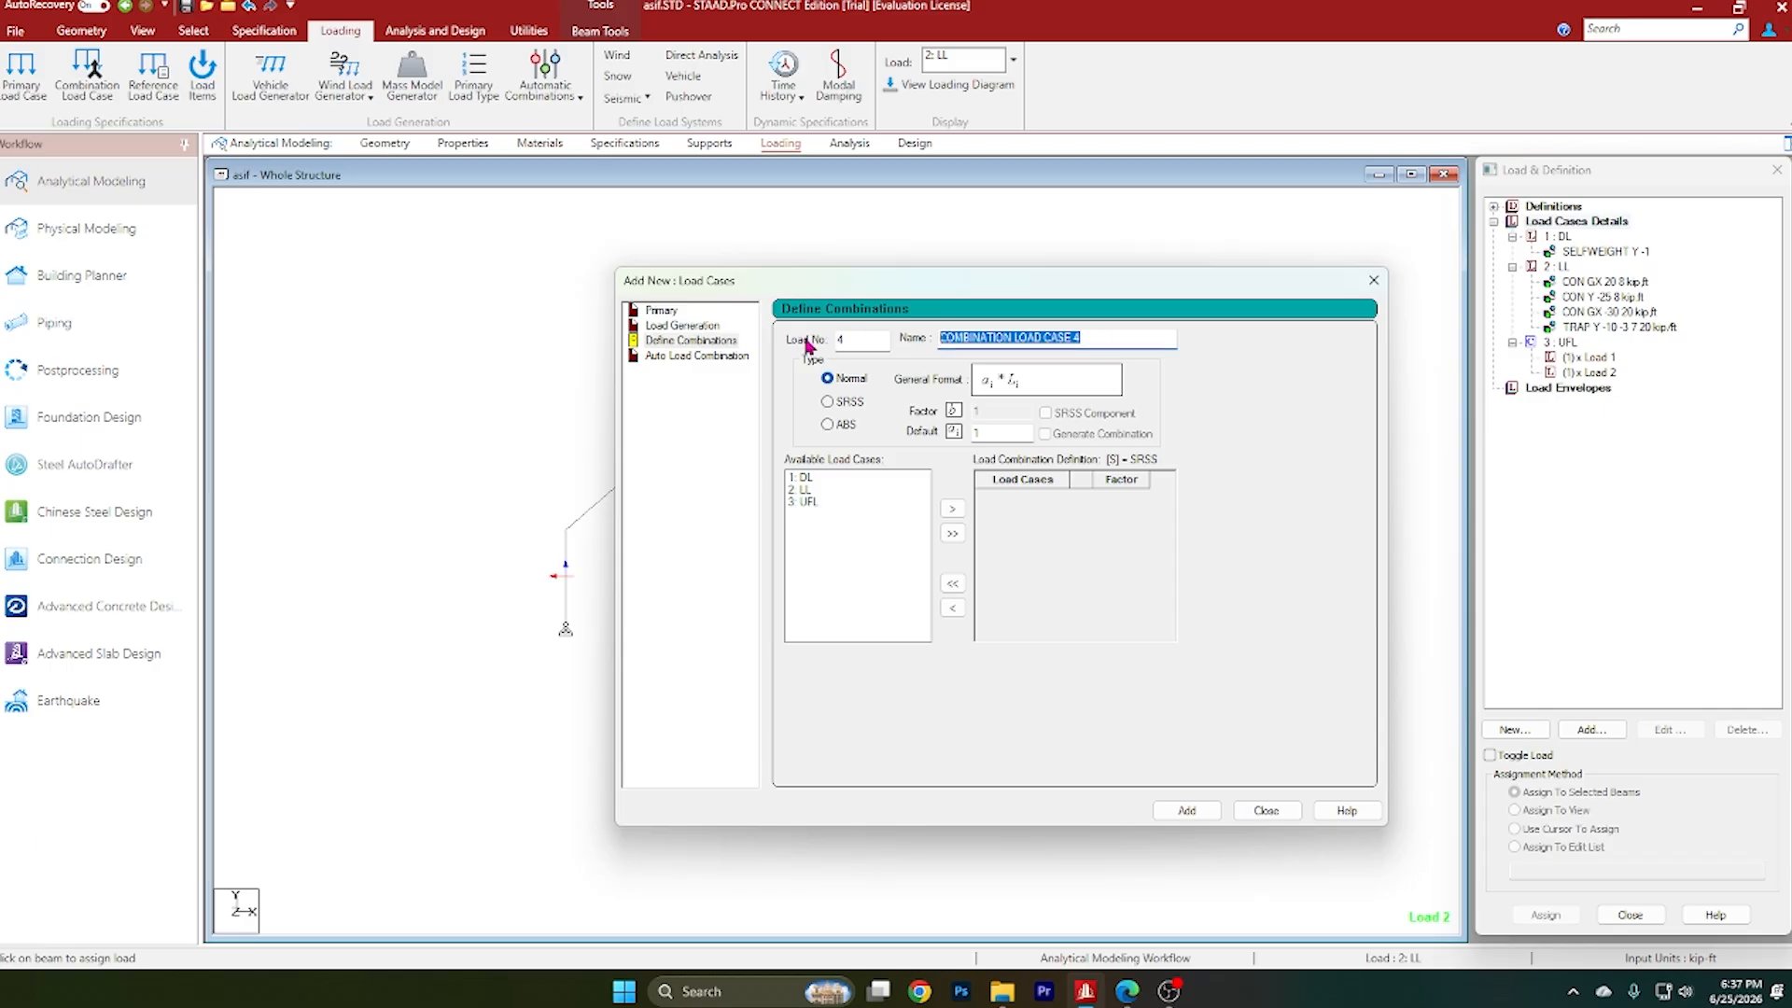
text(FDL)
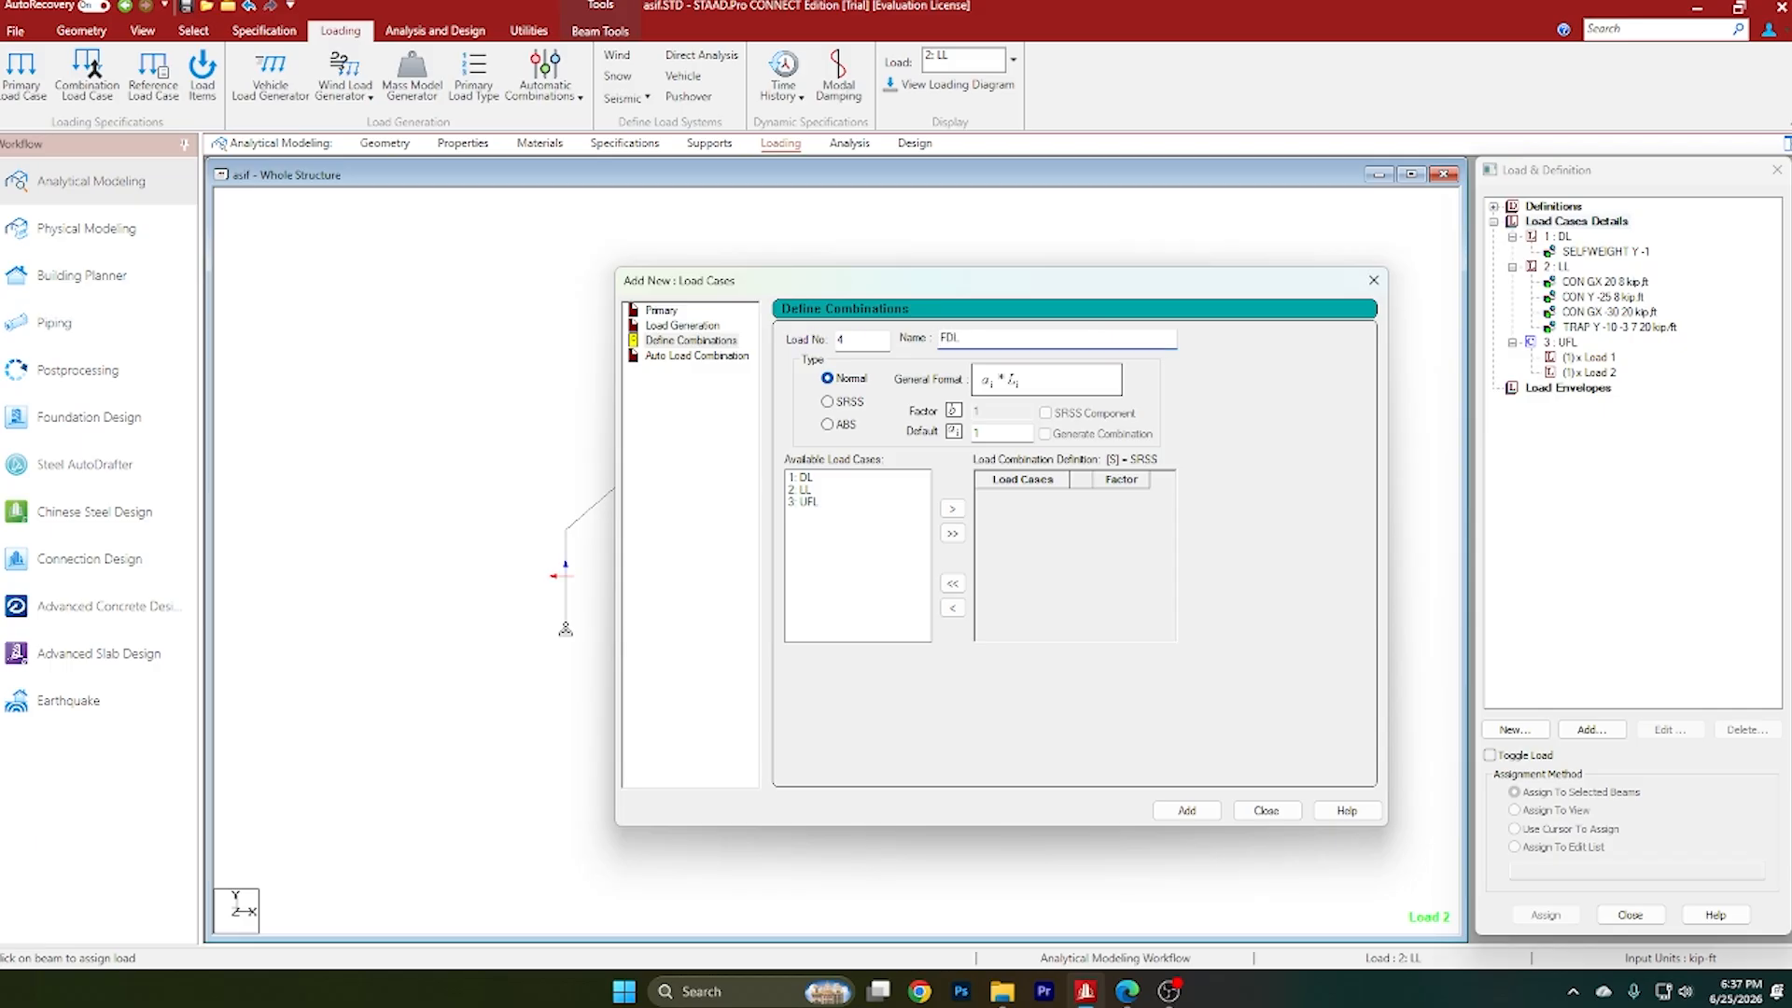
click(1129, 991)
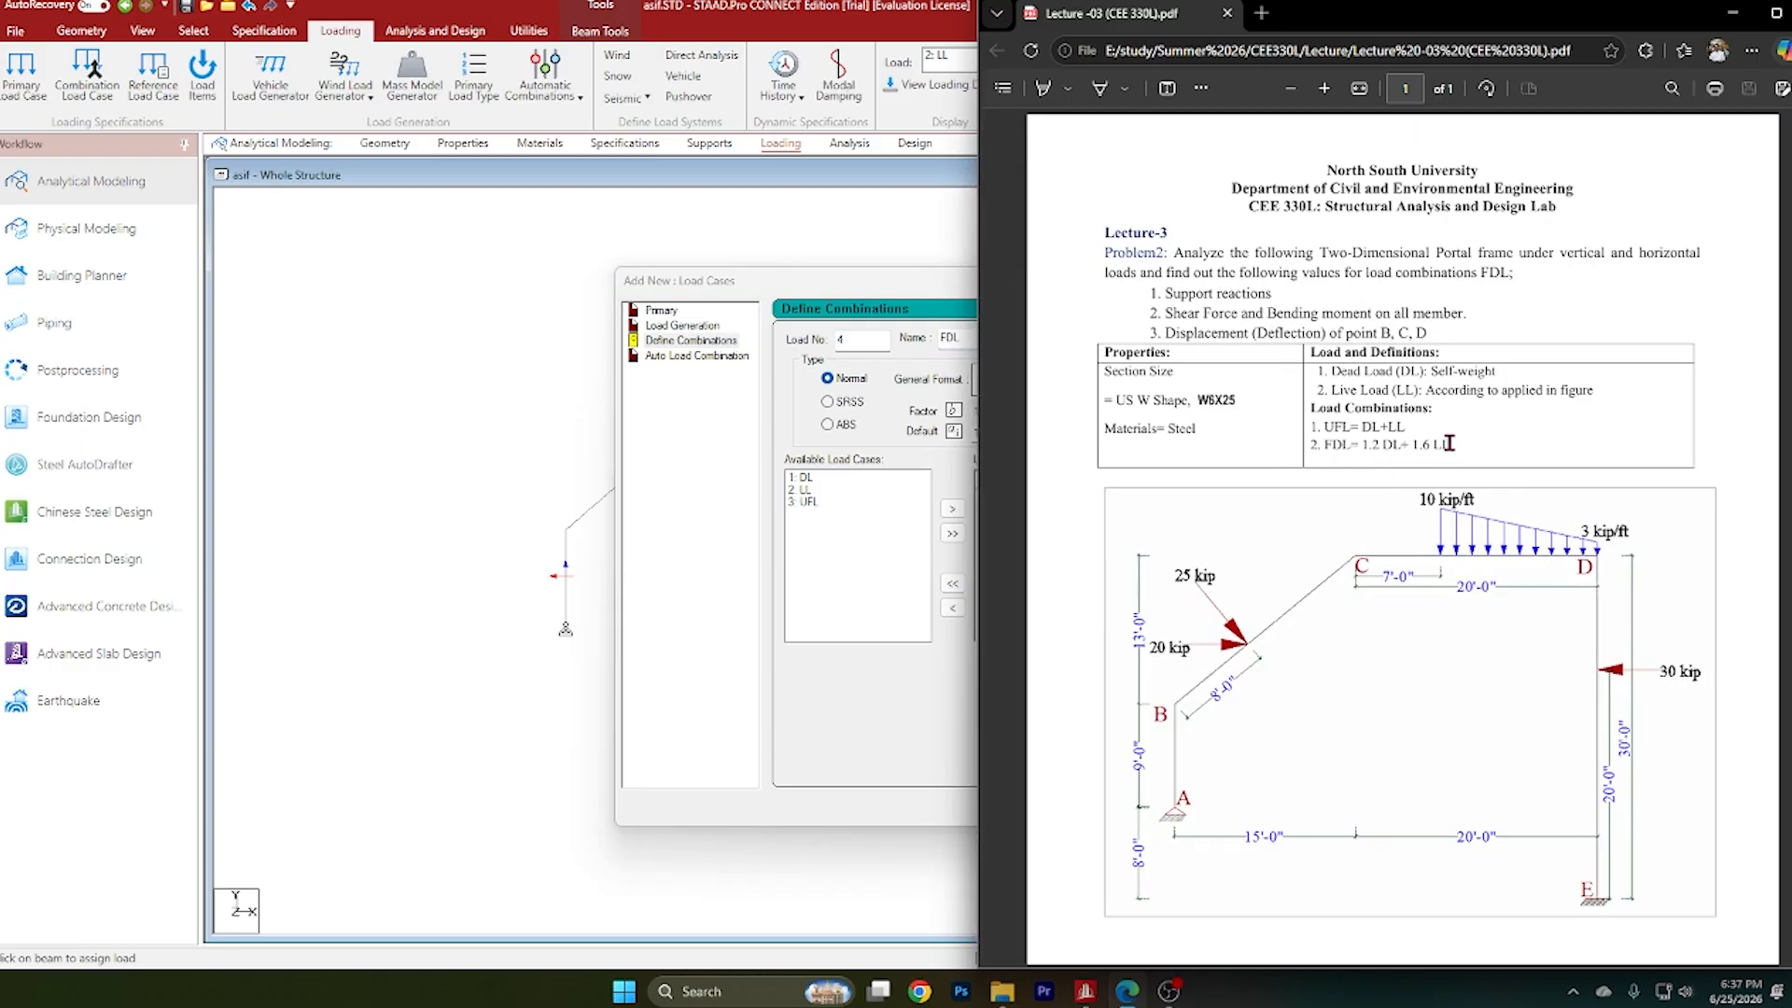
click(1732, 13)
click(844, 478)
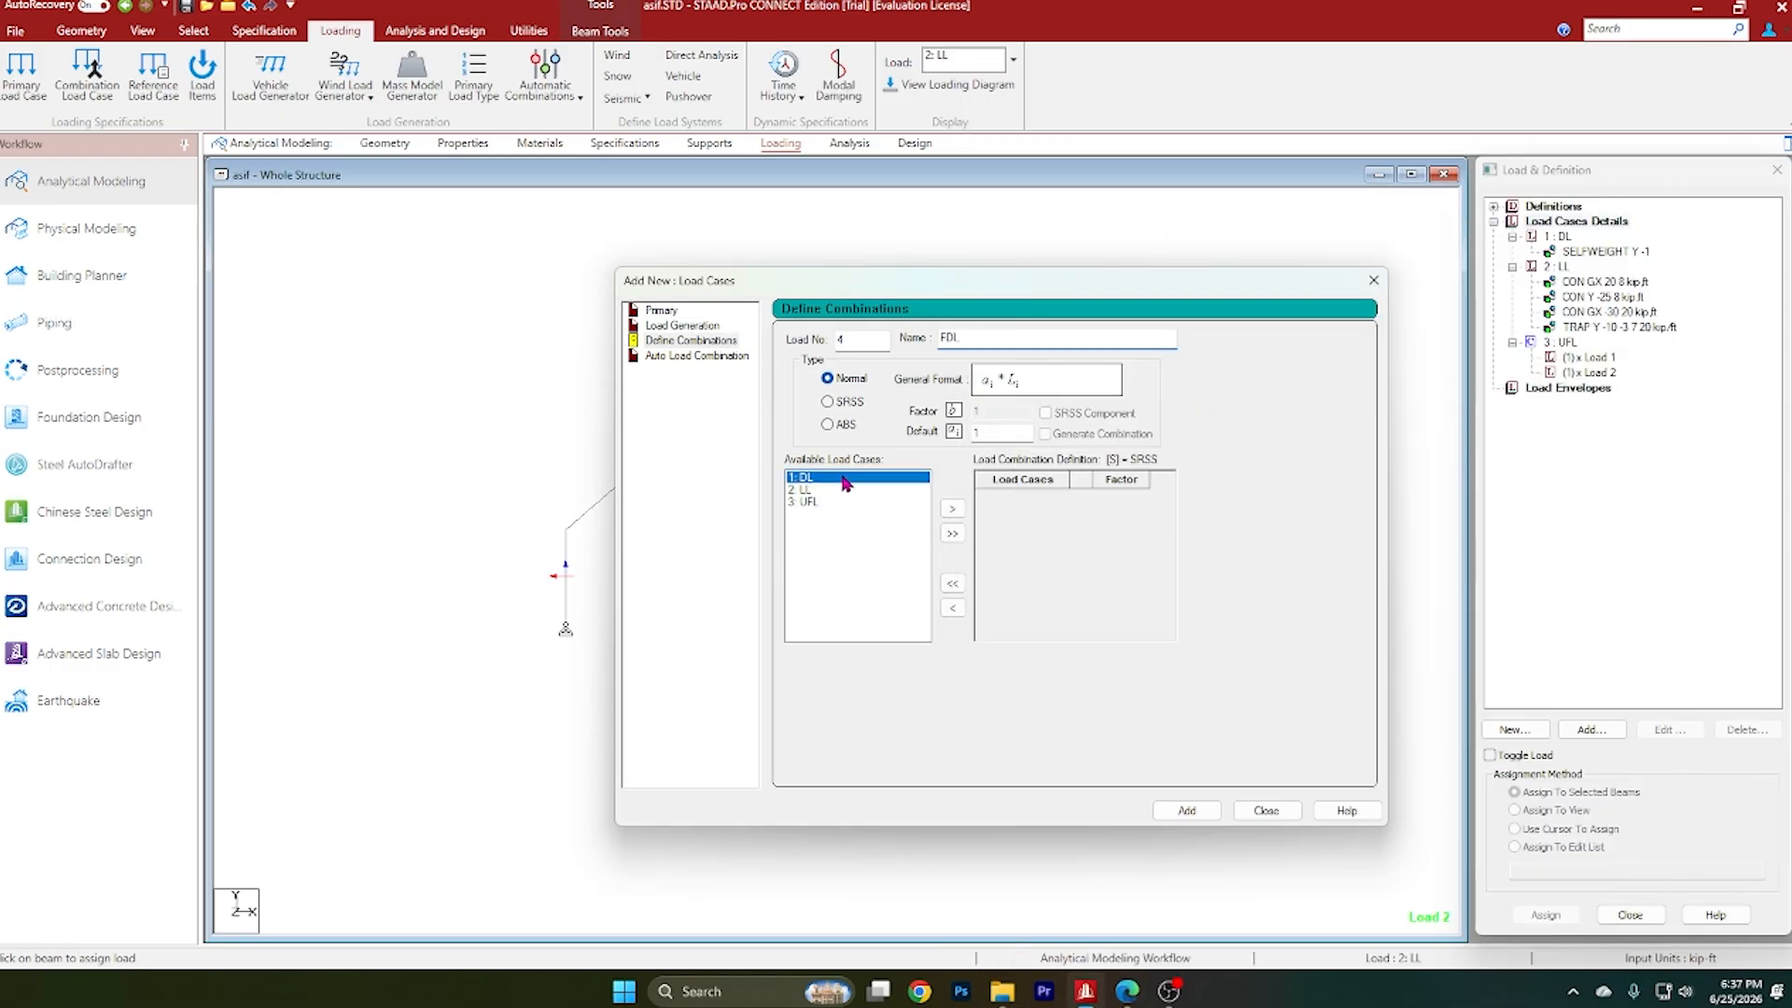
click(952, 508)
click(1124, 498)
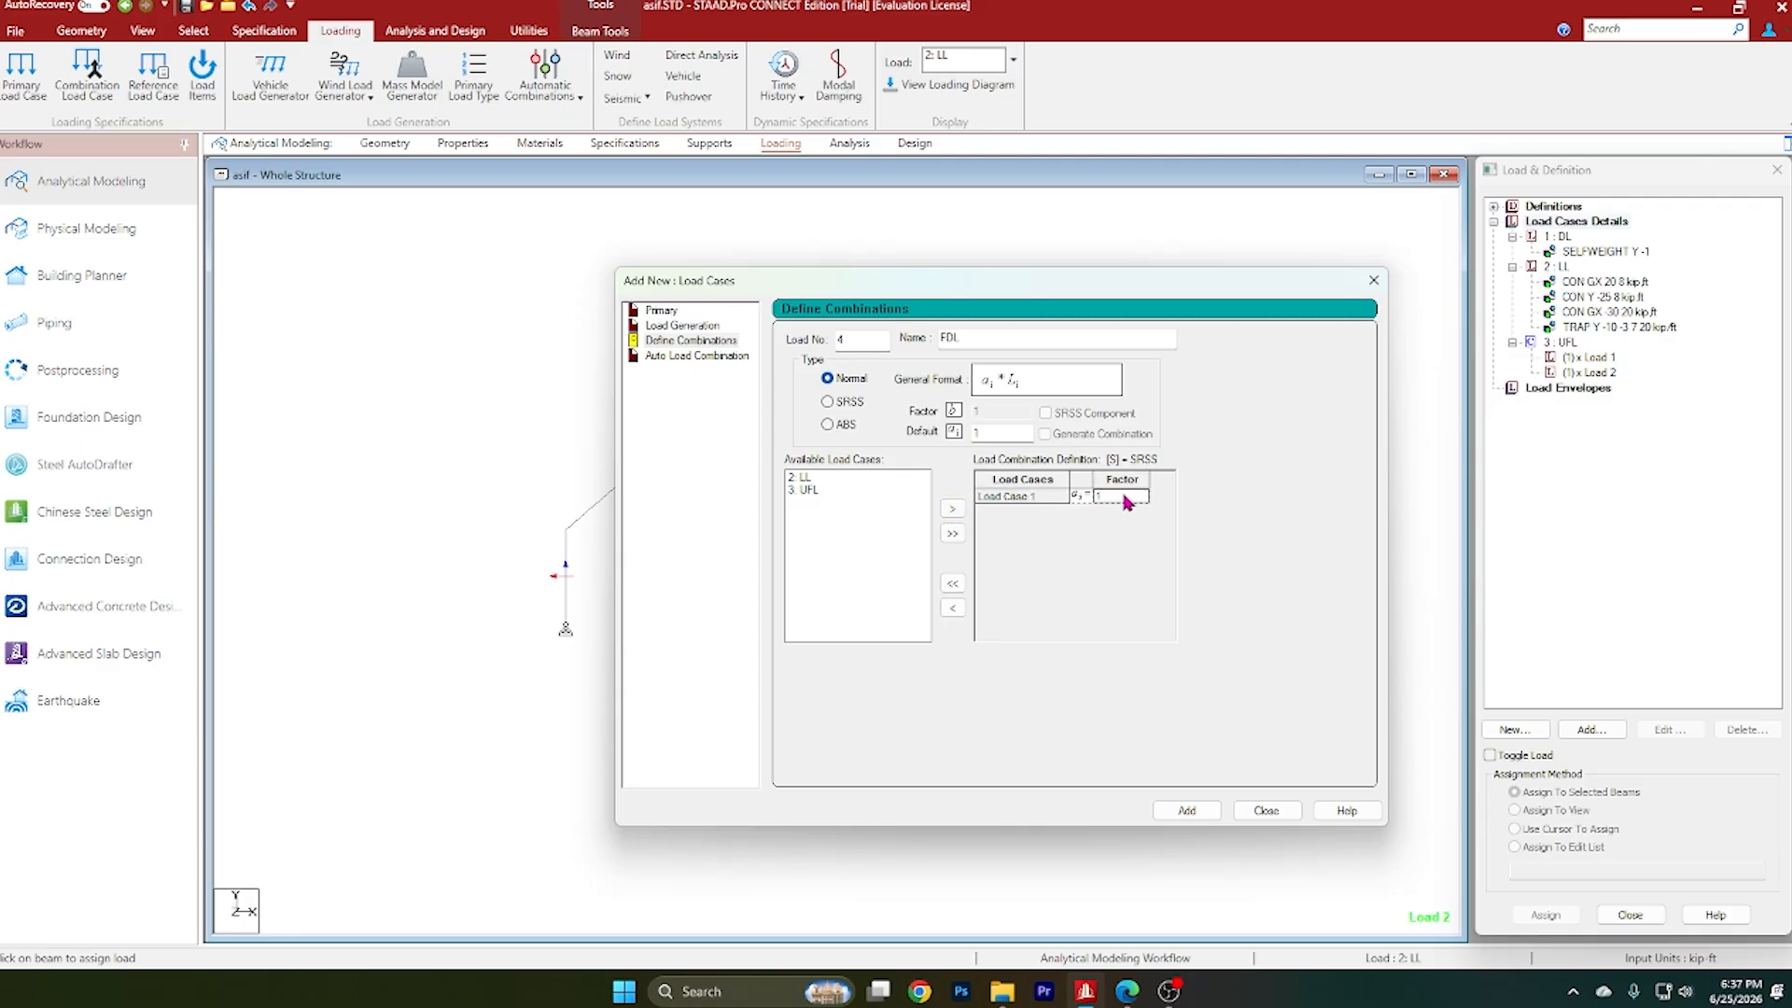
key(BackSpace)
Step: Include LL in the FDL combination with a factor of 1.6, add the combination and close the load case dialog
click(821, 481)
click(951, 508)
click(1114, 514)
click(1108, 510)
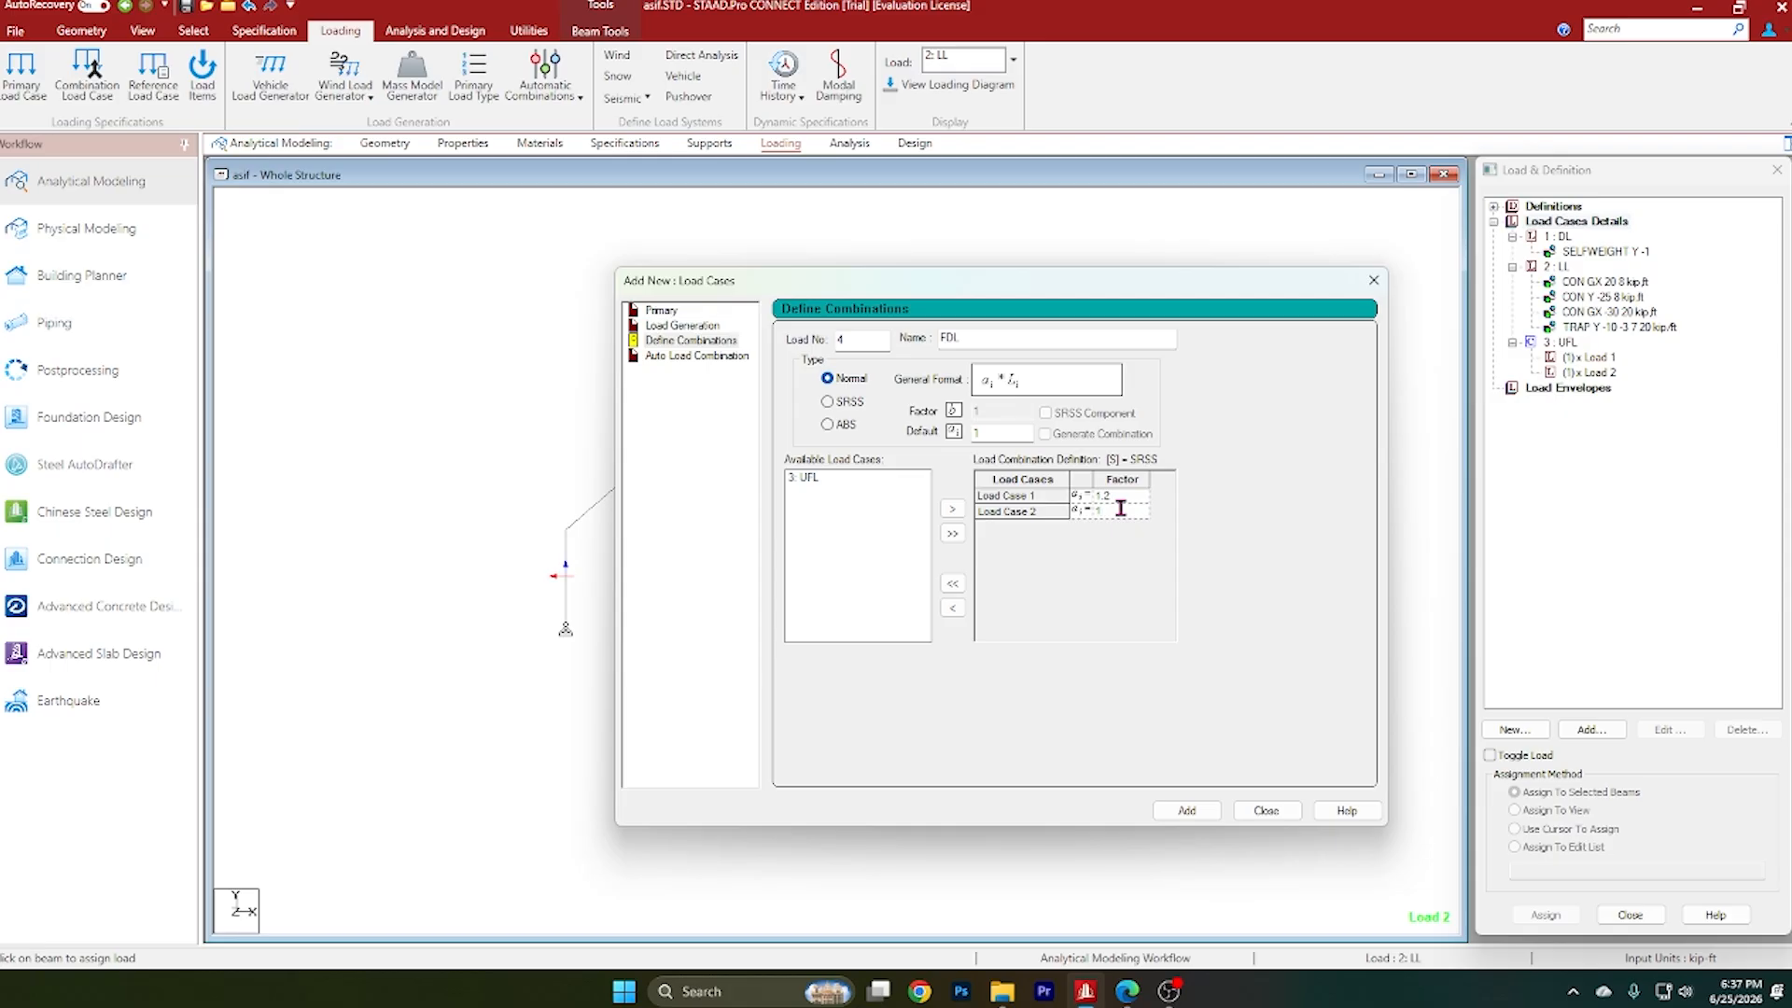
text(.6)
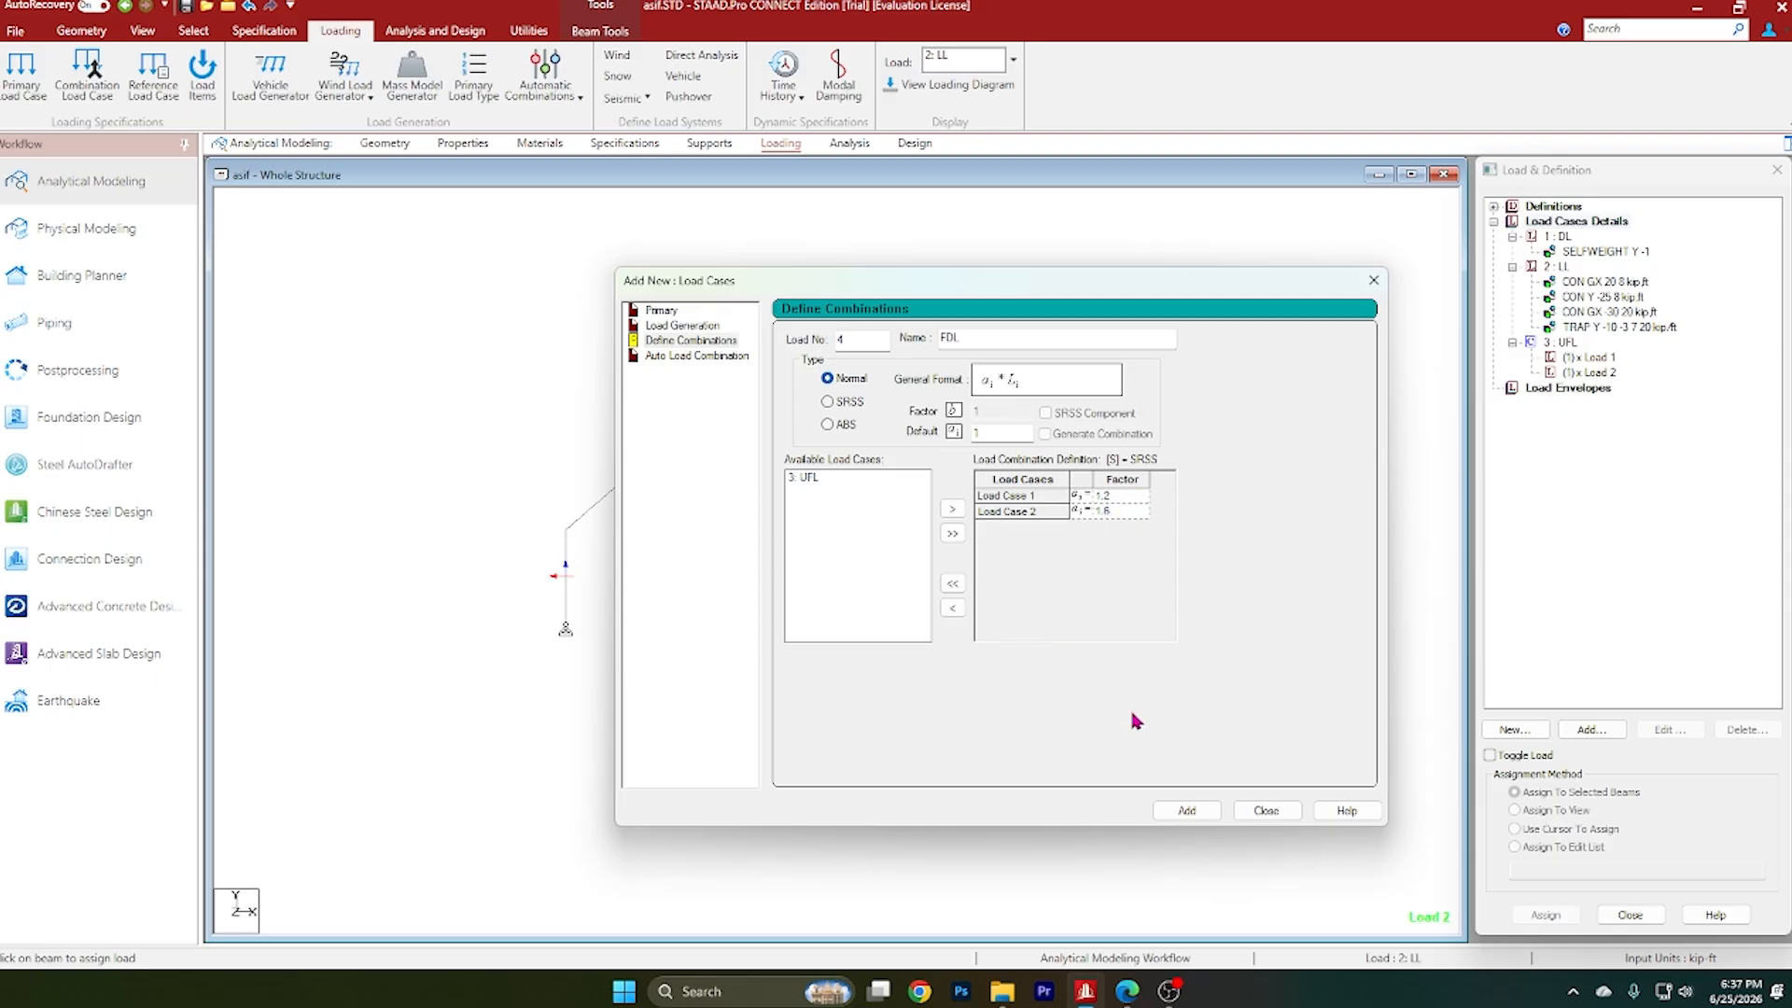
click(1194, 813)
click(1266, 810)
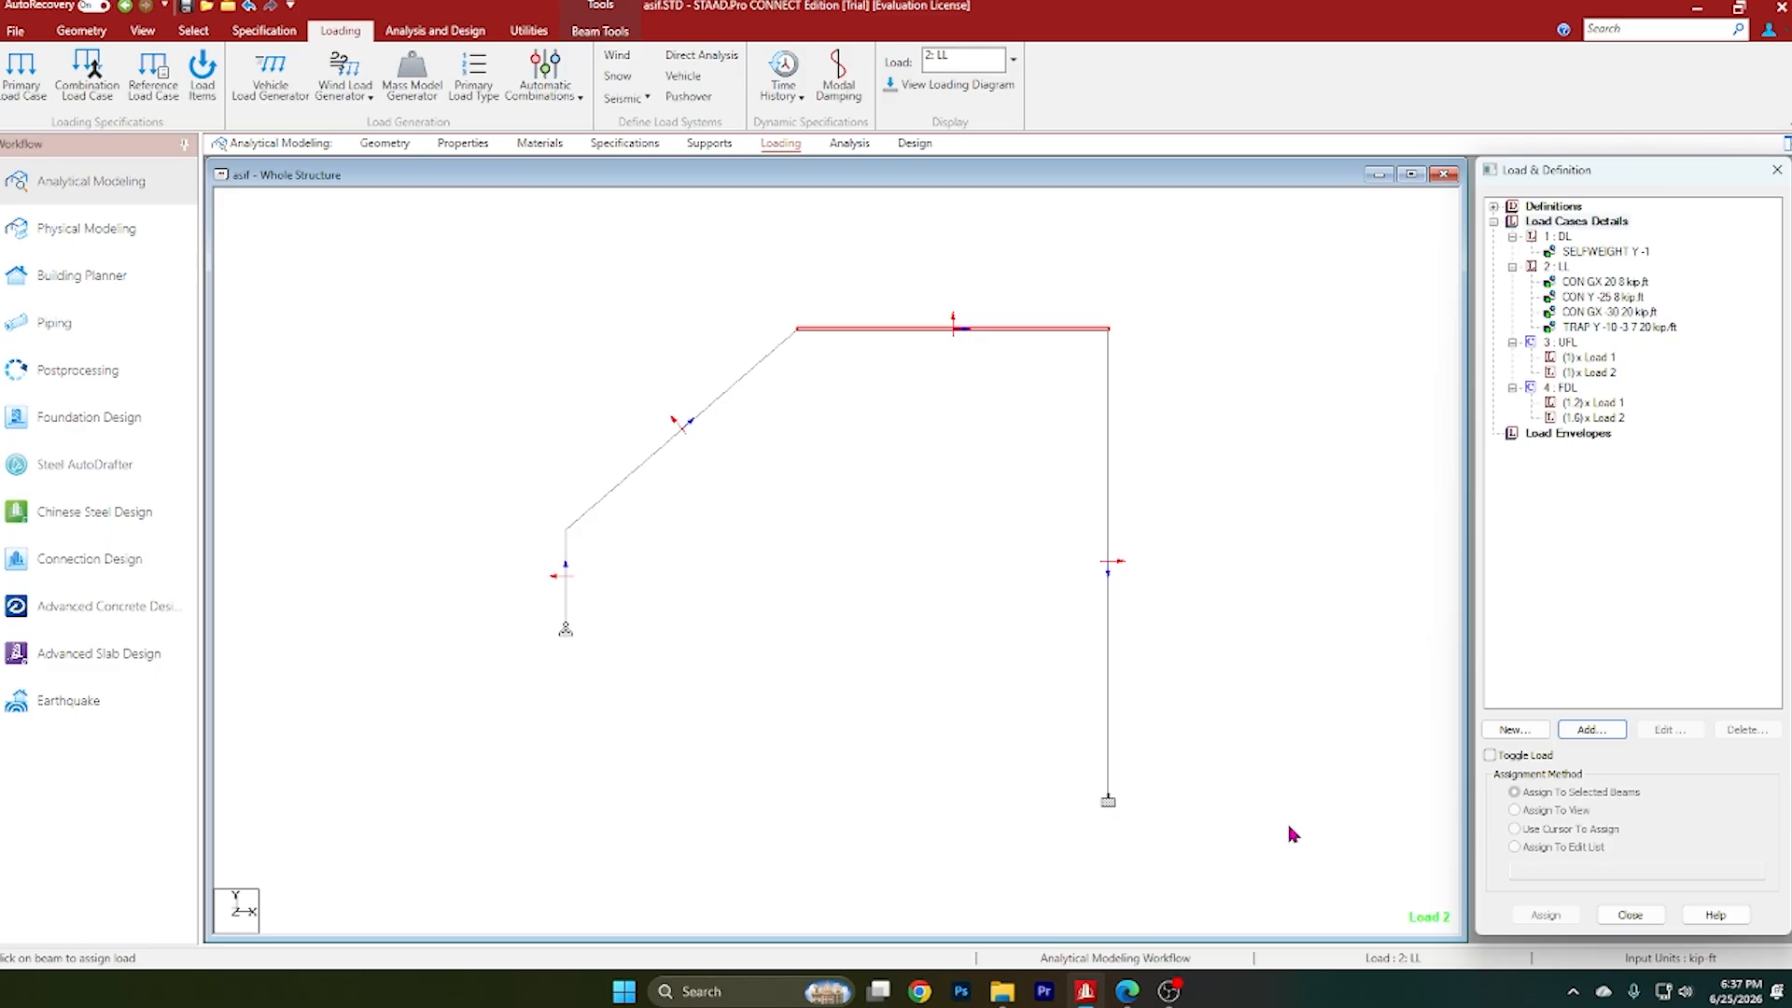
Step: Deselect the top beam and review the live load items and load combination entries on the frame
click(896, 215)
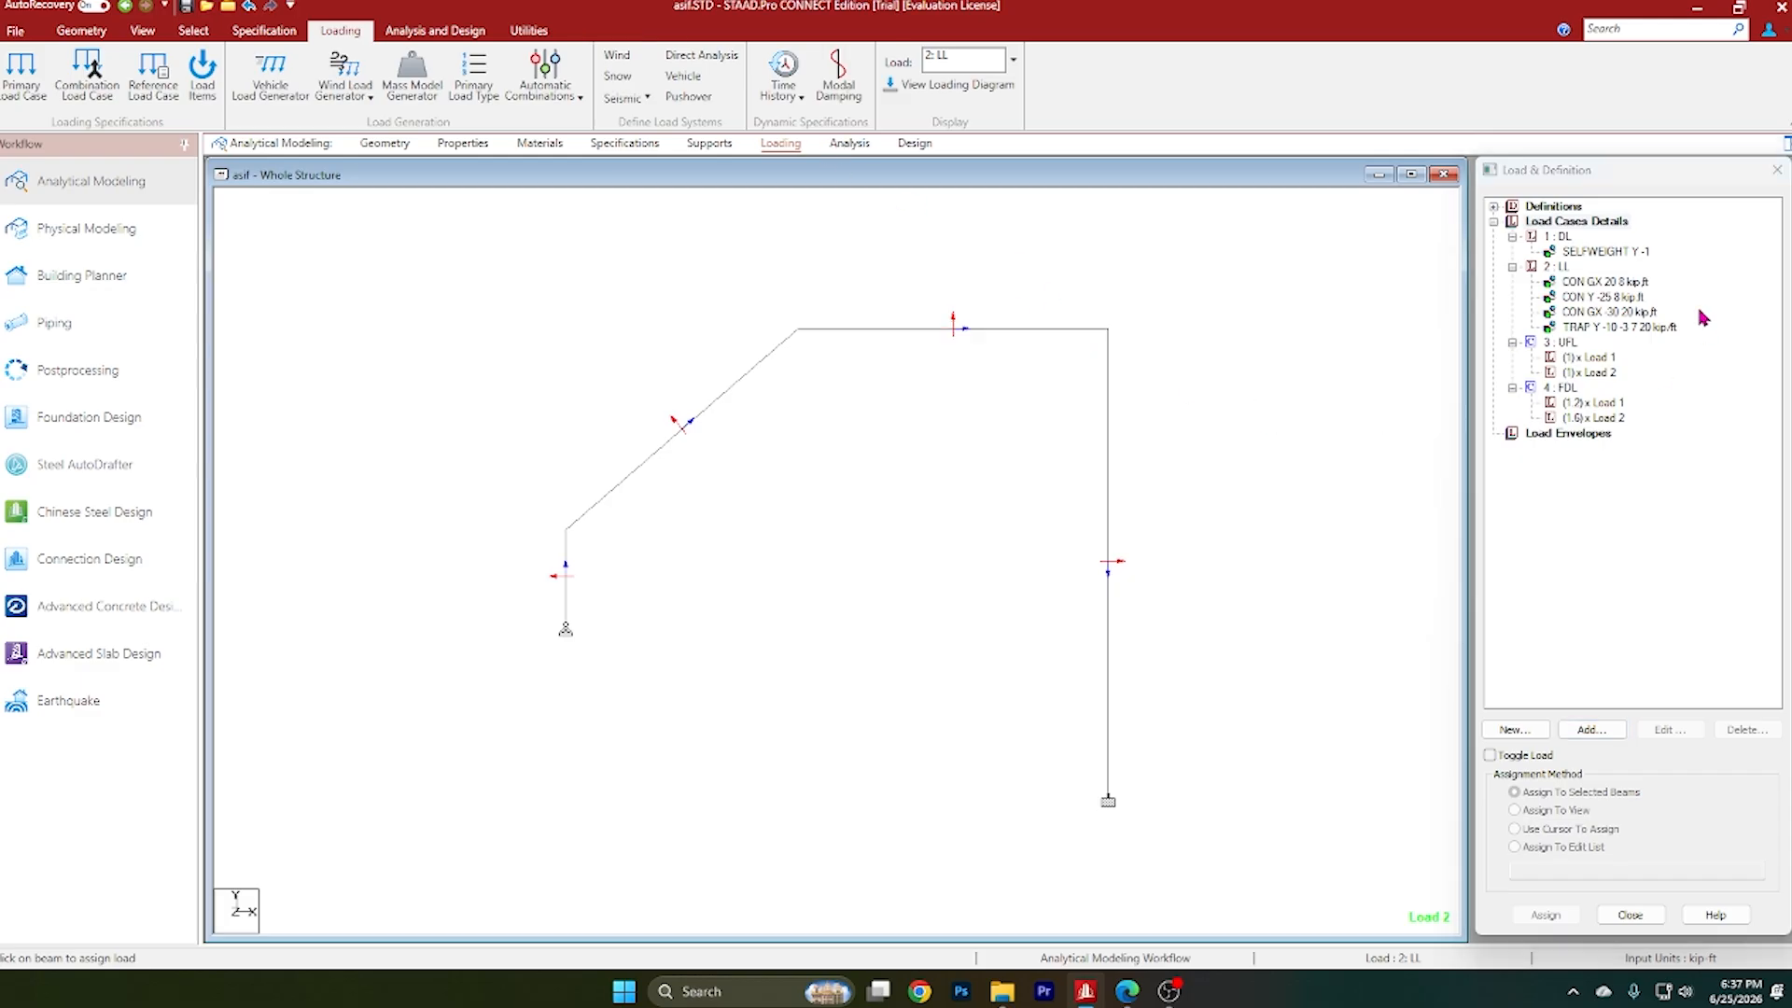
click(1605, 266)
click(1626, 328)
click(1621, 359)
click(1605, 373)
click(1605, 404)
click(1610, 298)
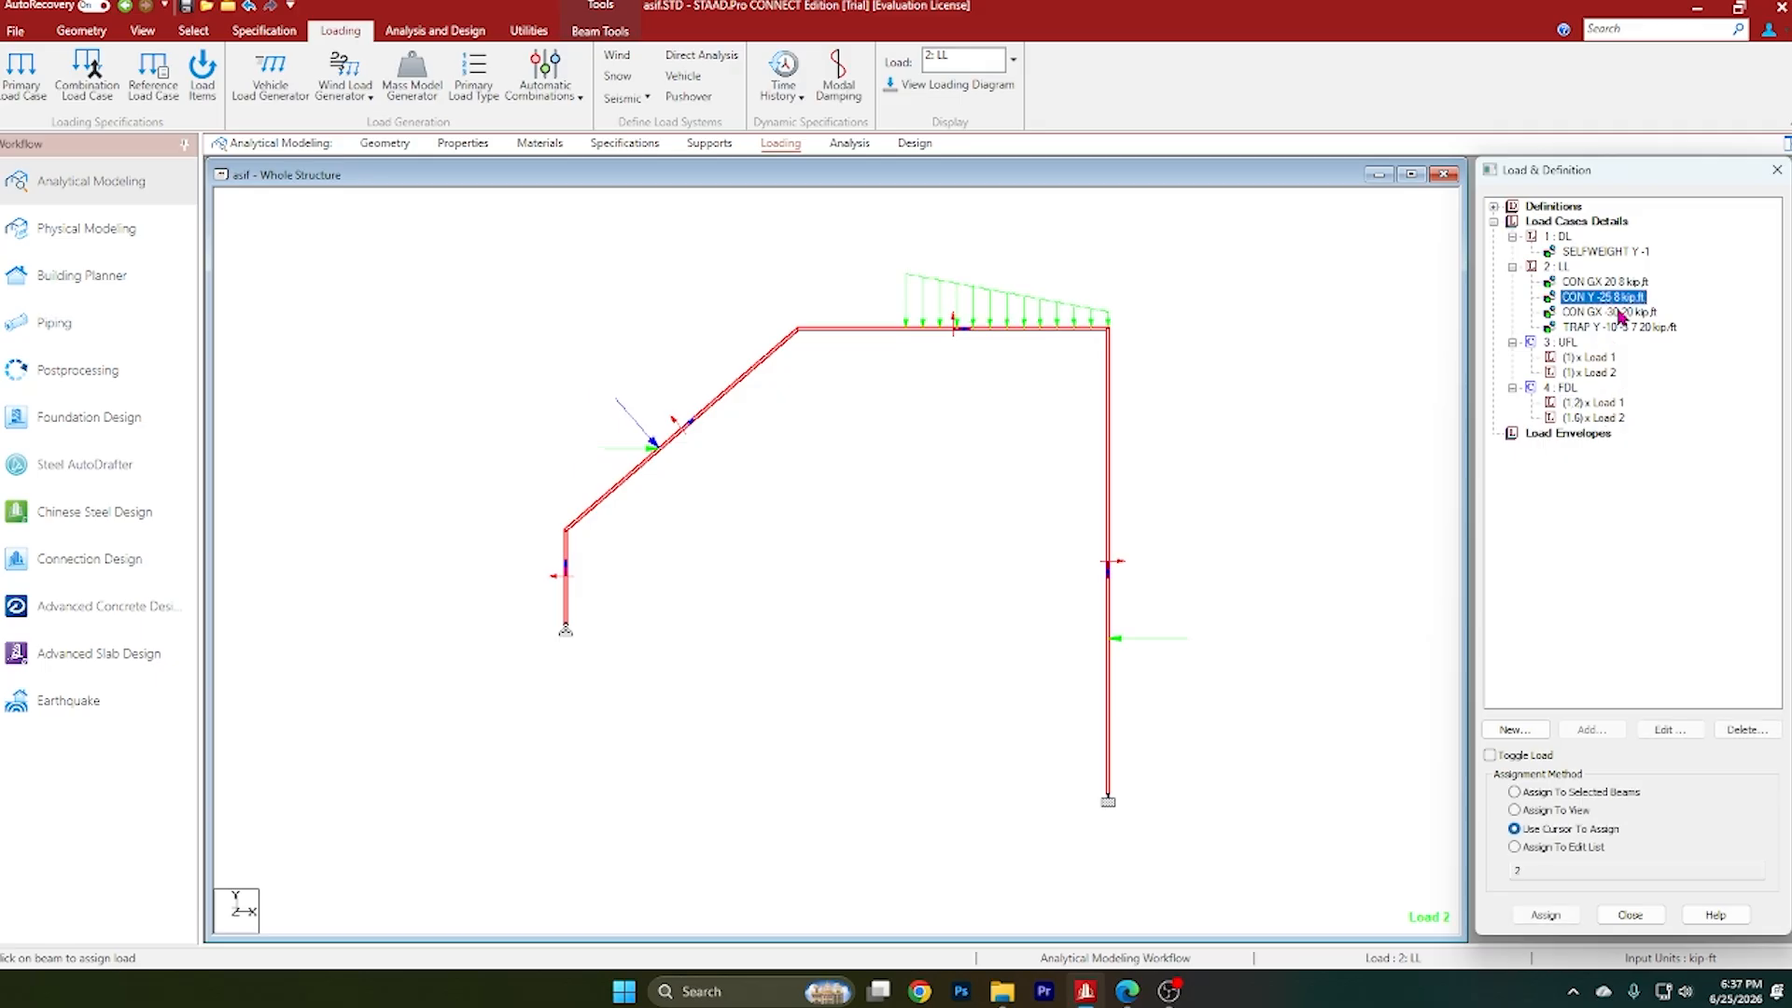
click(1619, 314)
click(1619, 329)
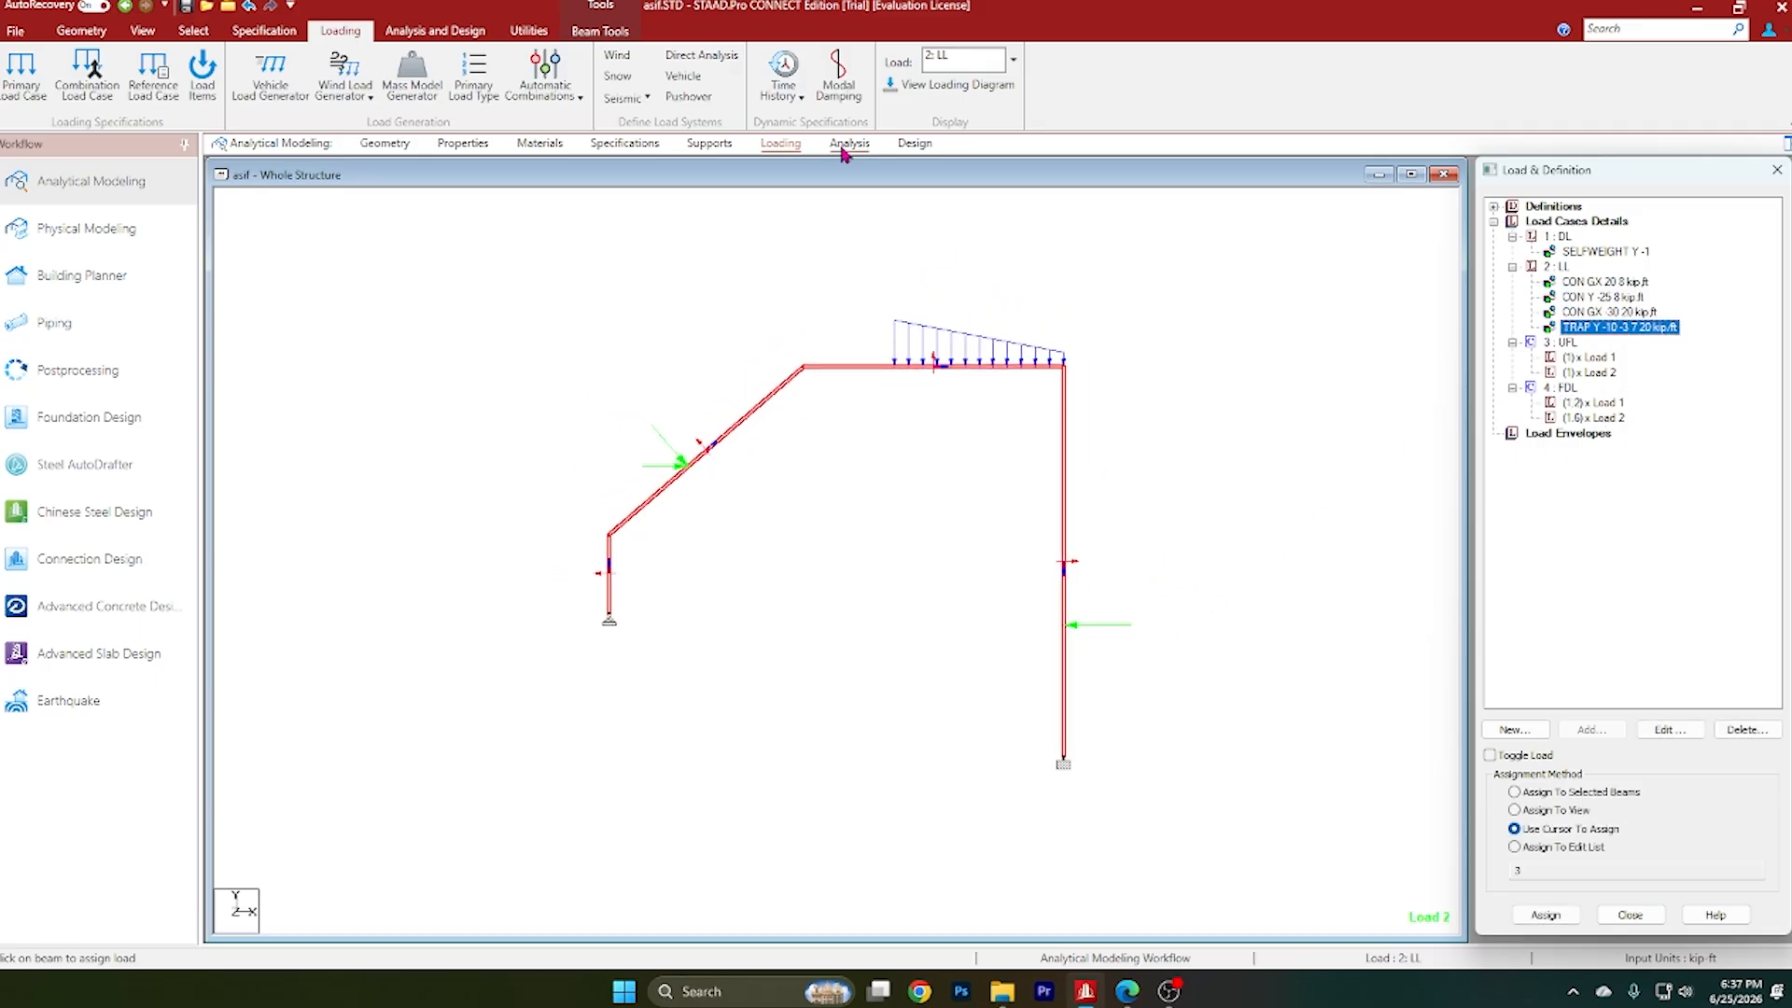
Step: Add a Perform Analysis command with the Statics Check print option to the model
click(849, 145)
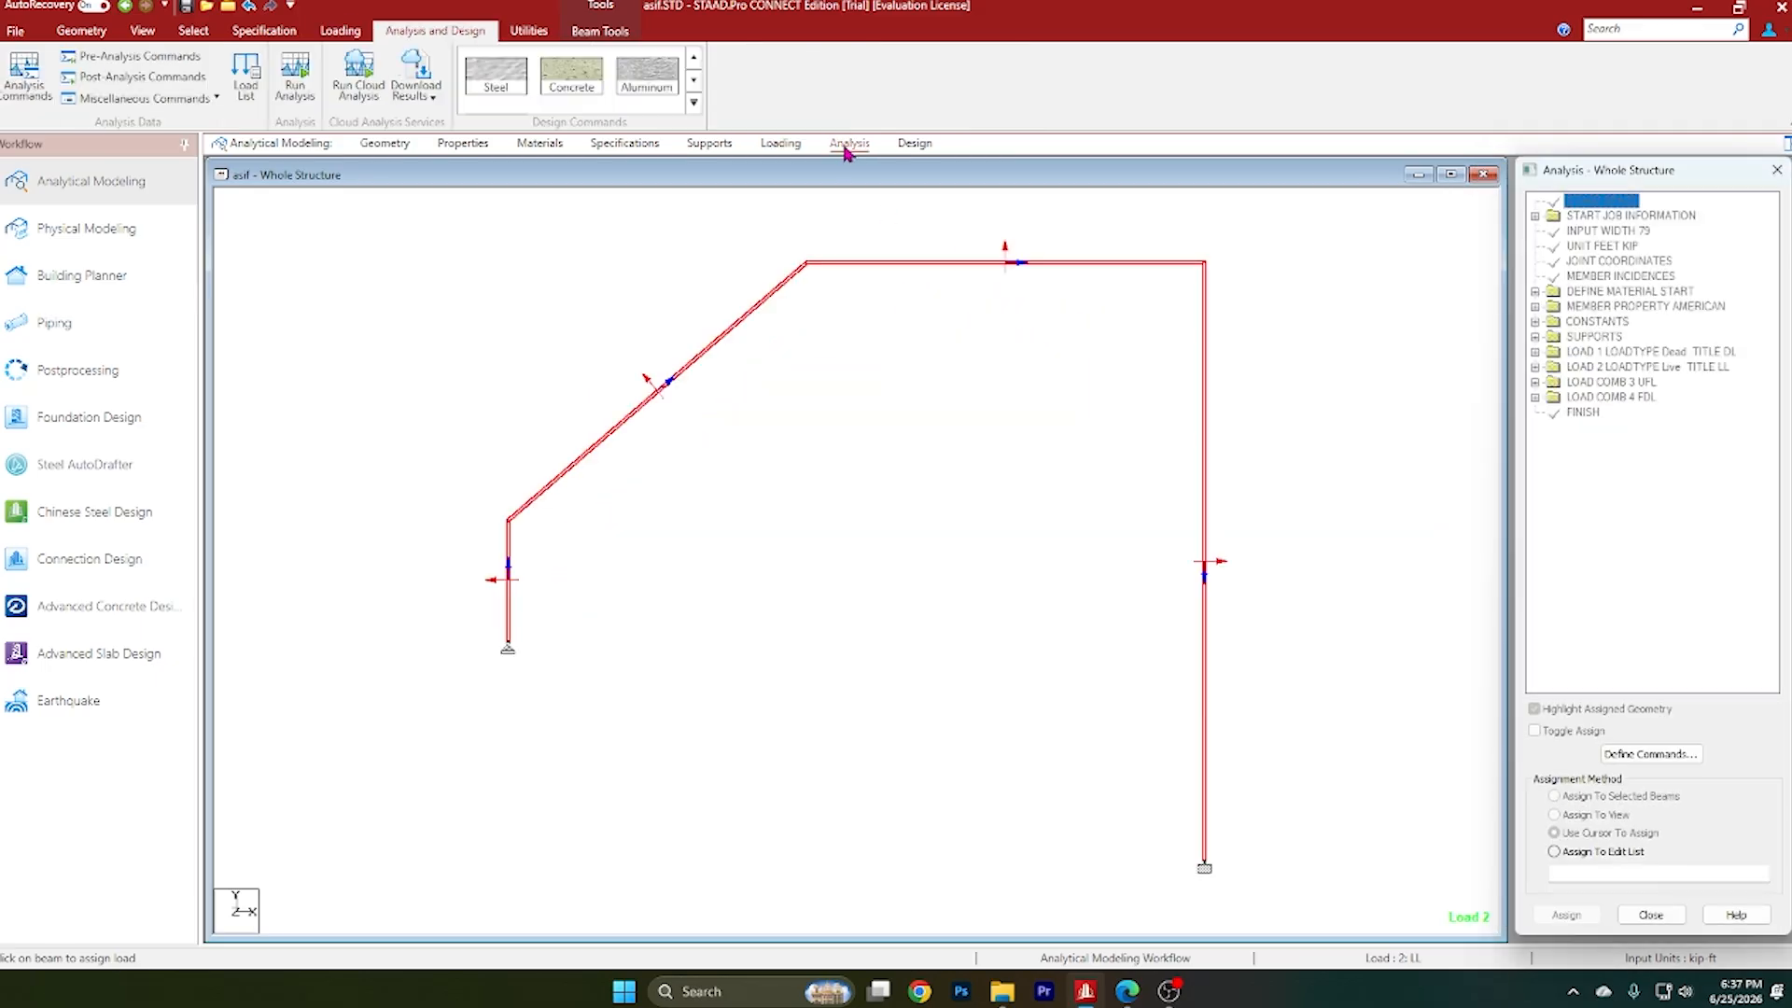
click(25, 75)
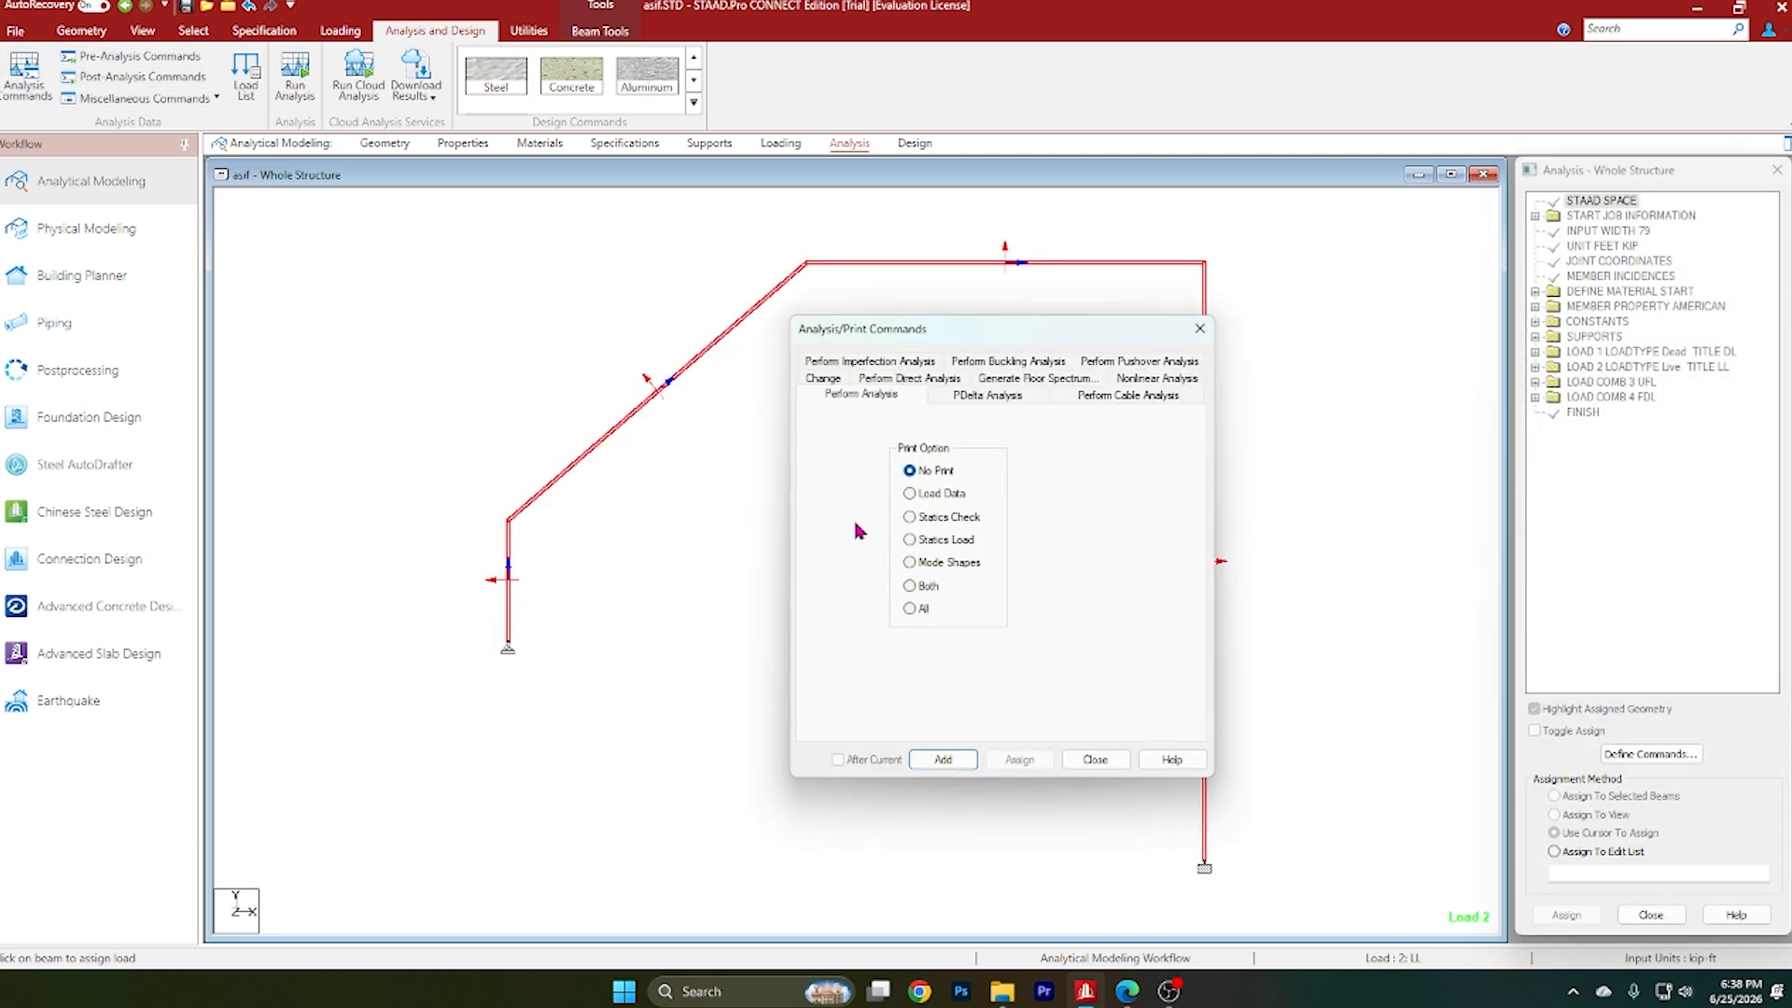
click(958, 521)
click(943, 759)
click(1098, 759)
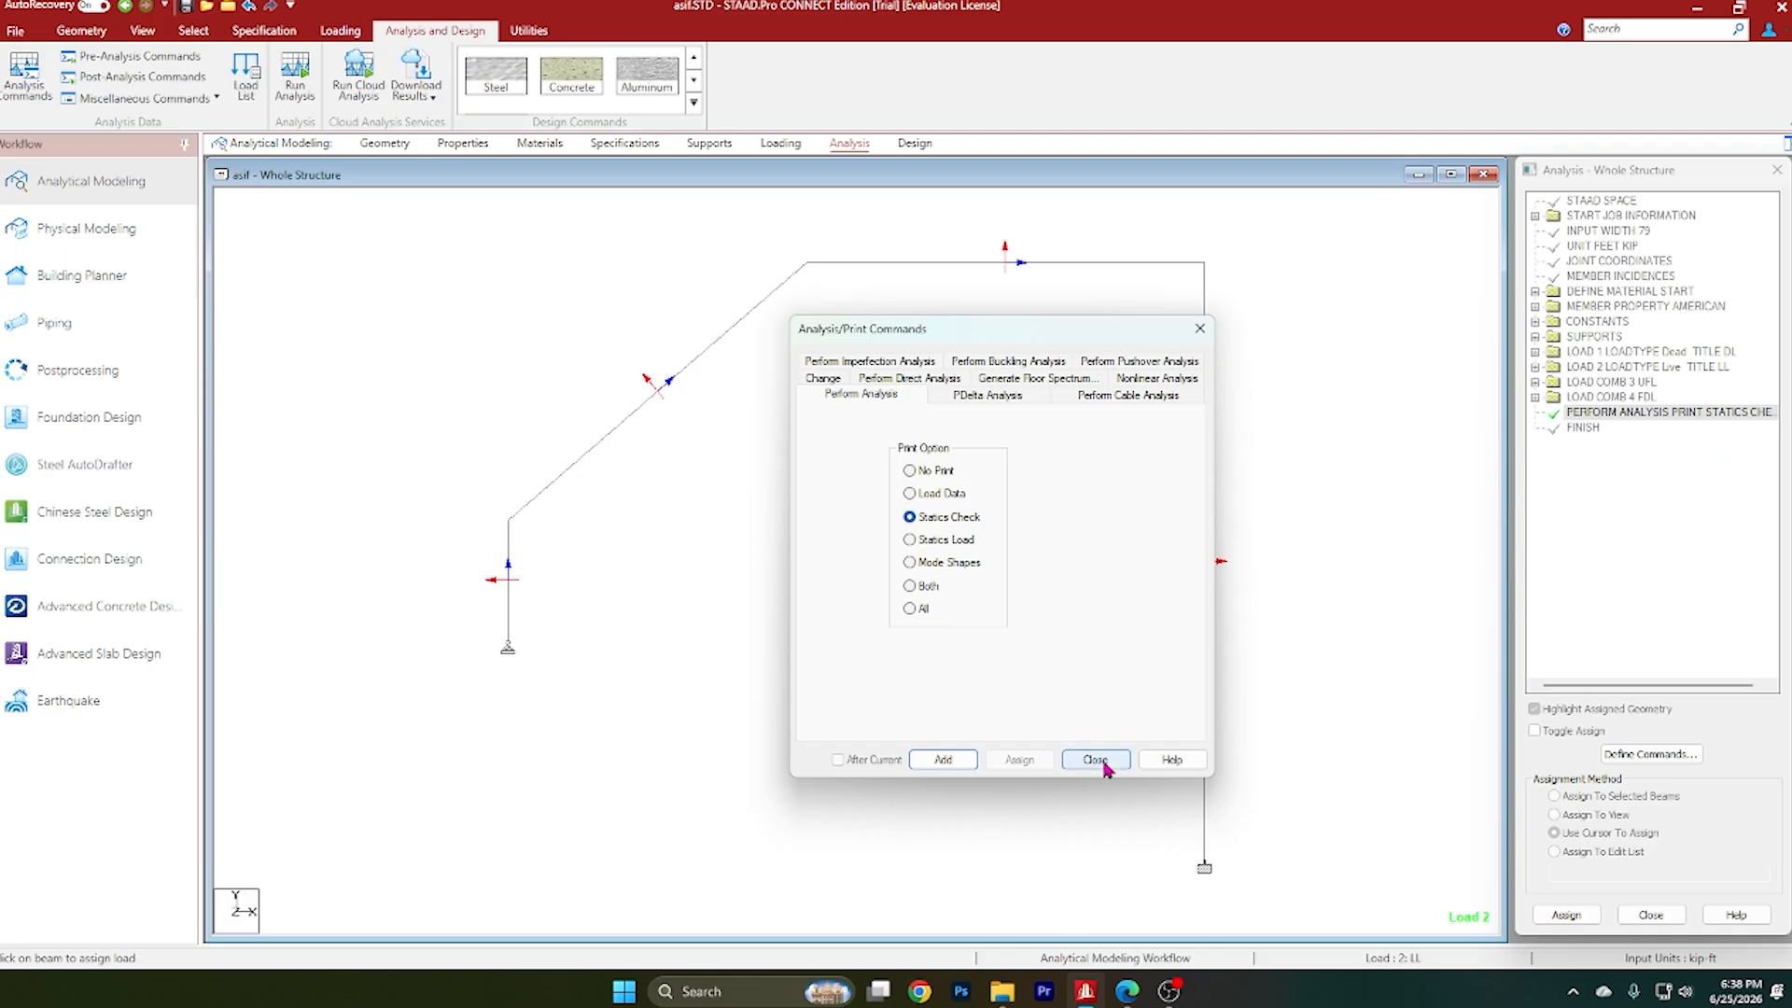
Step: Save and run the analysis, then enter Post Processing Mode with load cases DL, LL, UFL and FDL selected
click(297, 88)
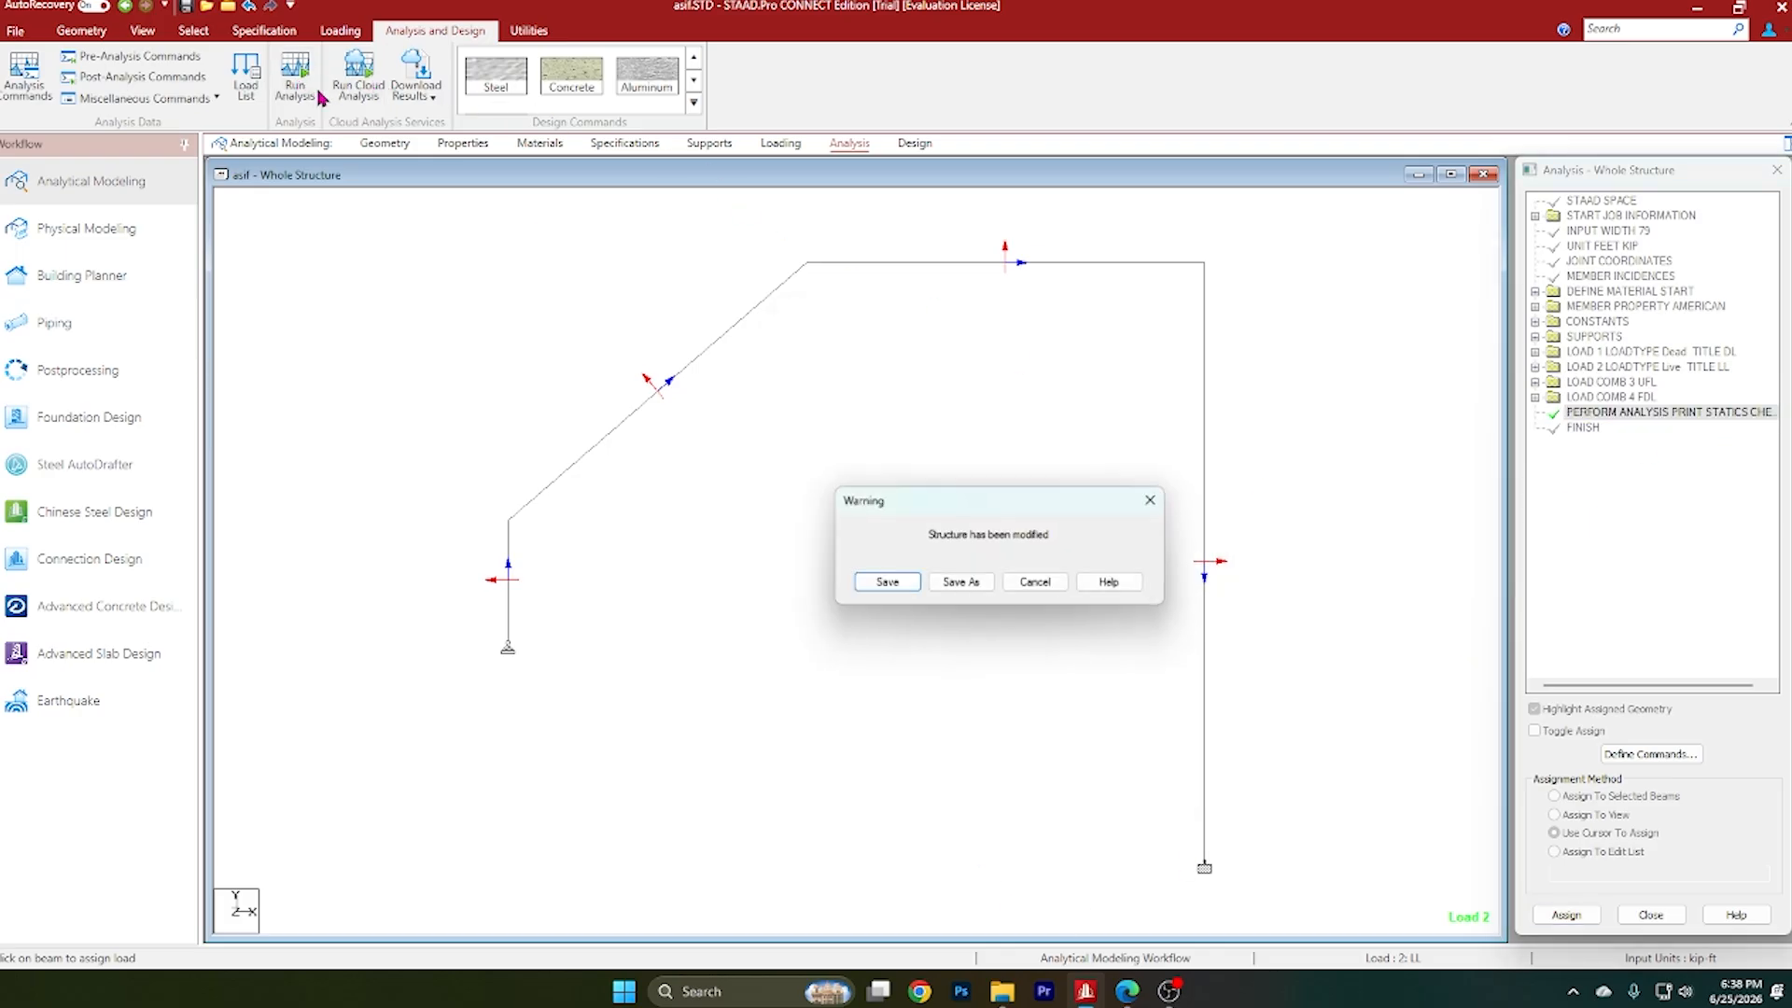
click(887, 583)
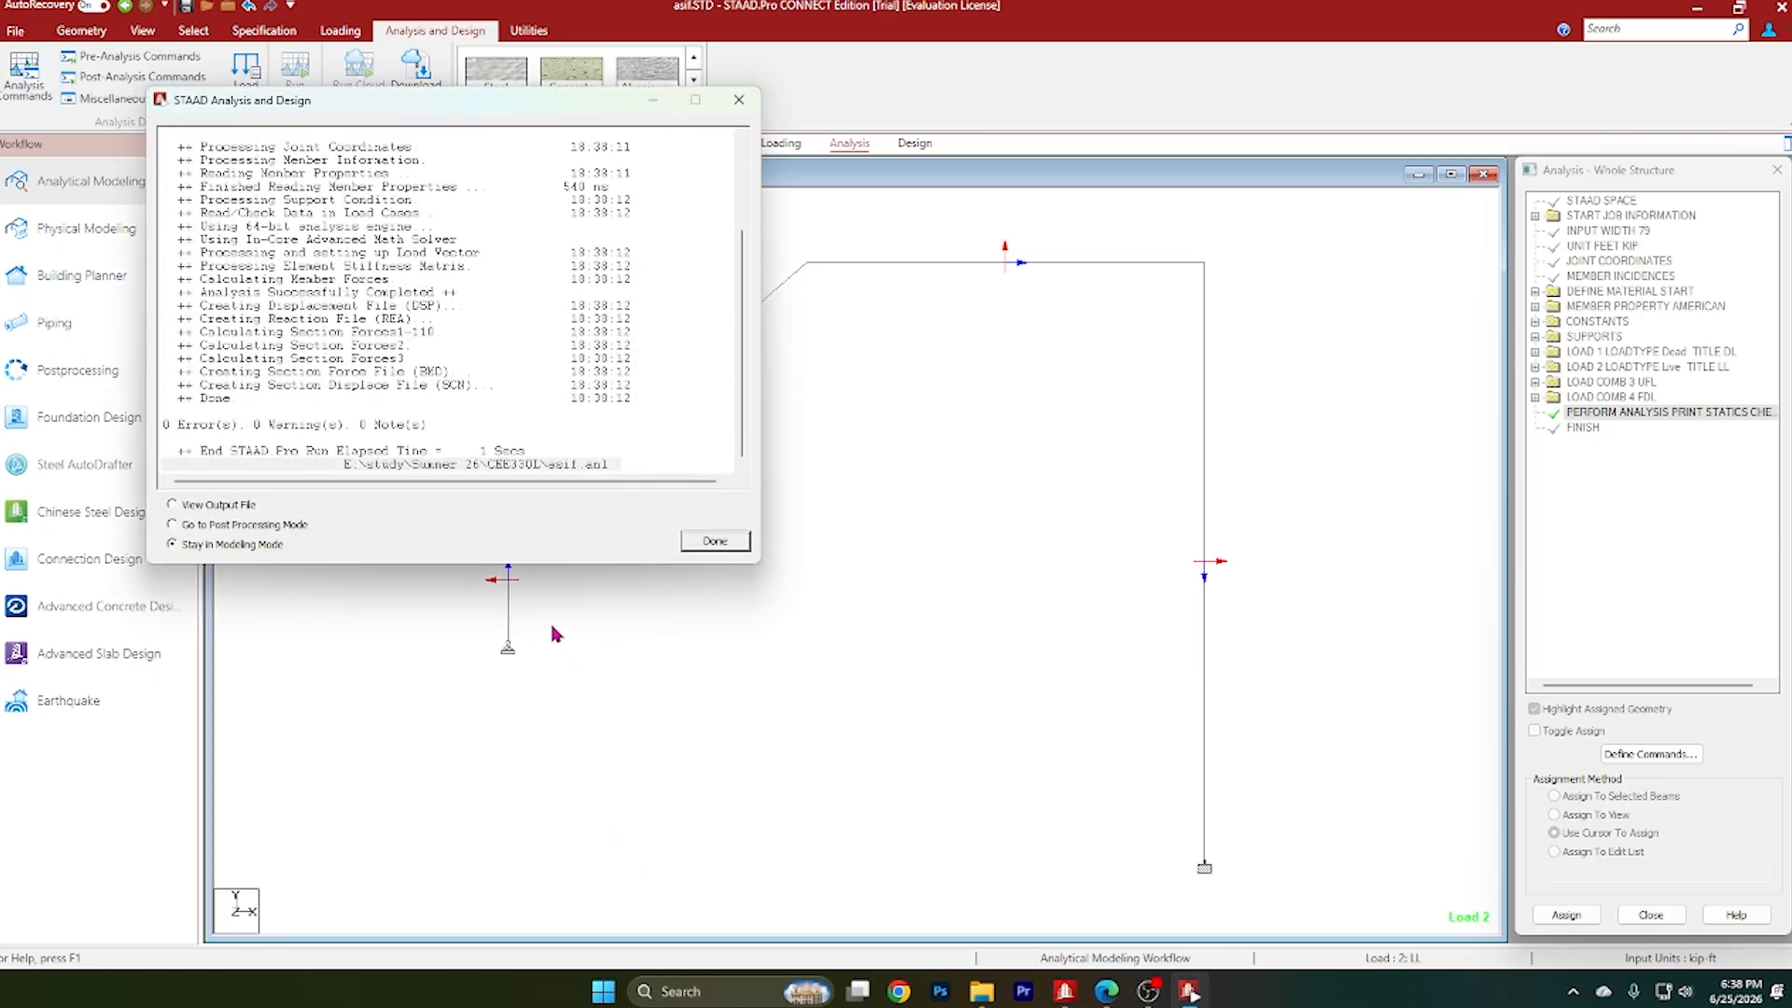
click(262, 526)
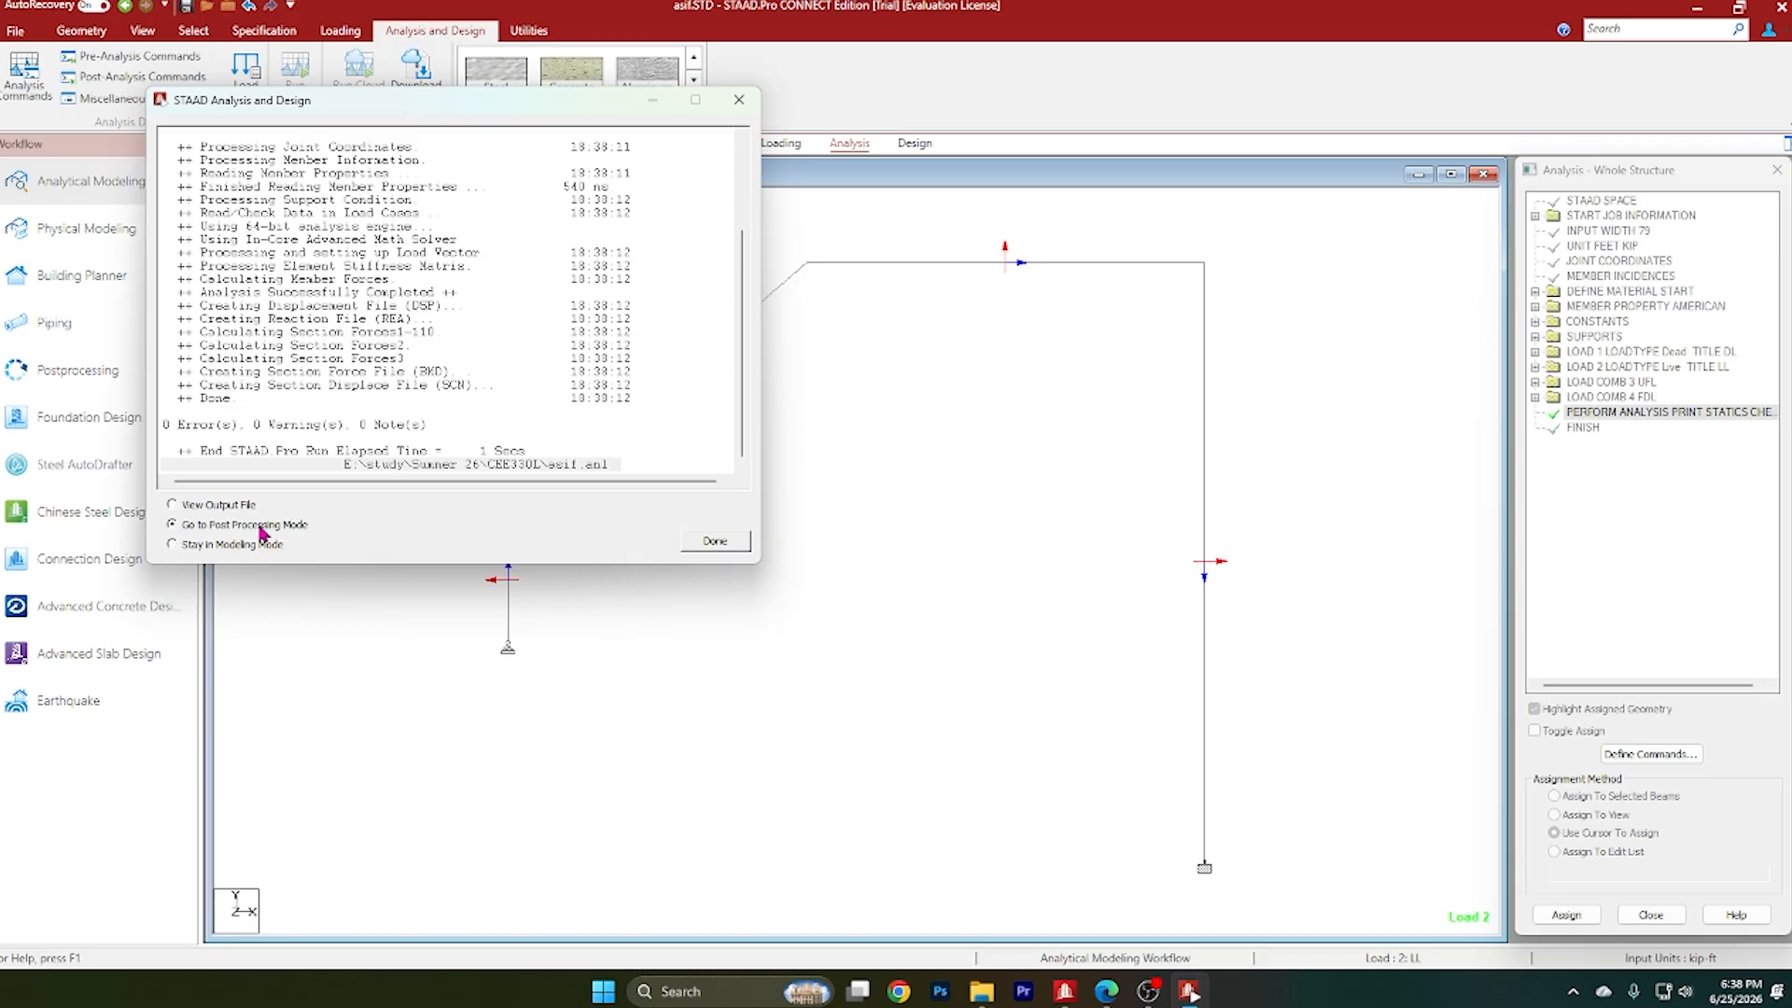
click(716, 540)
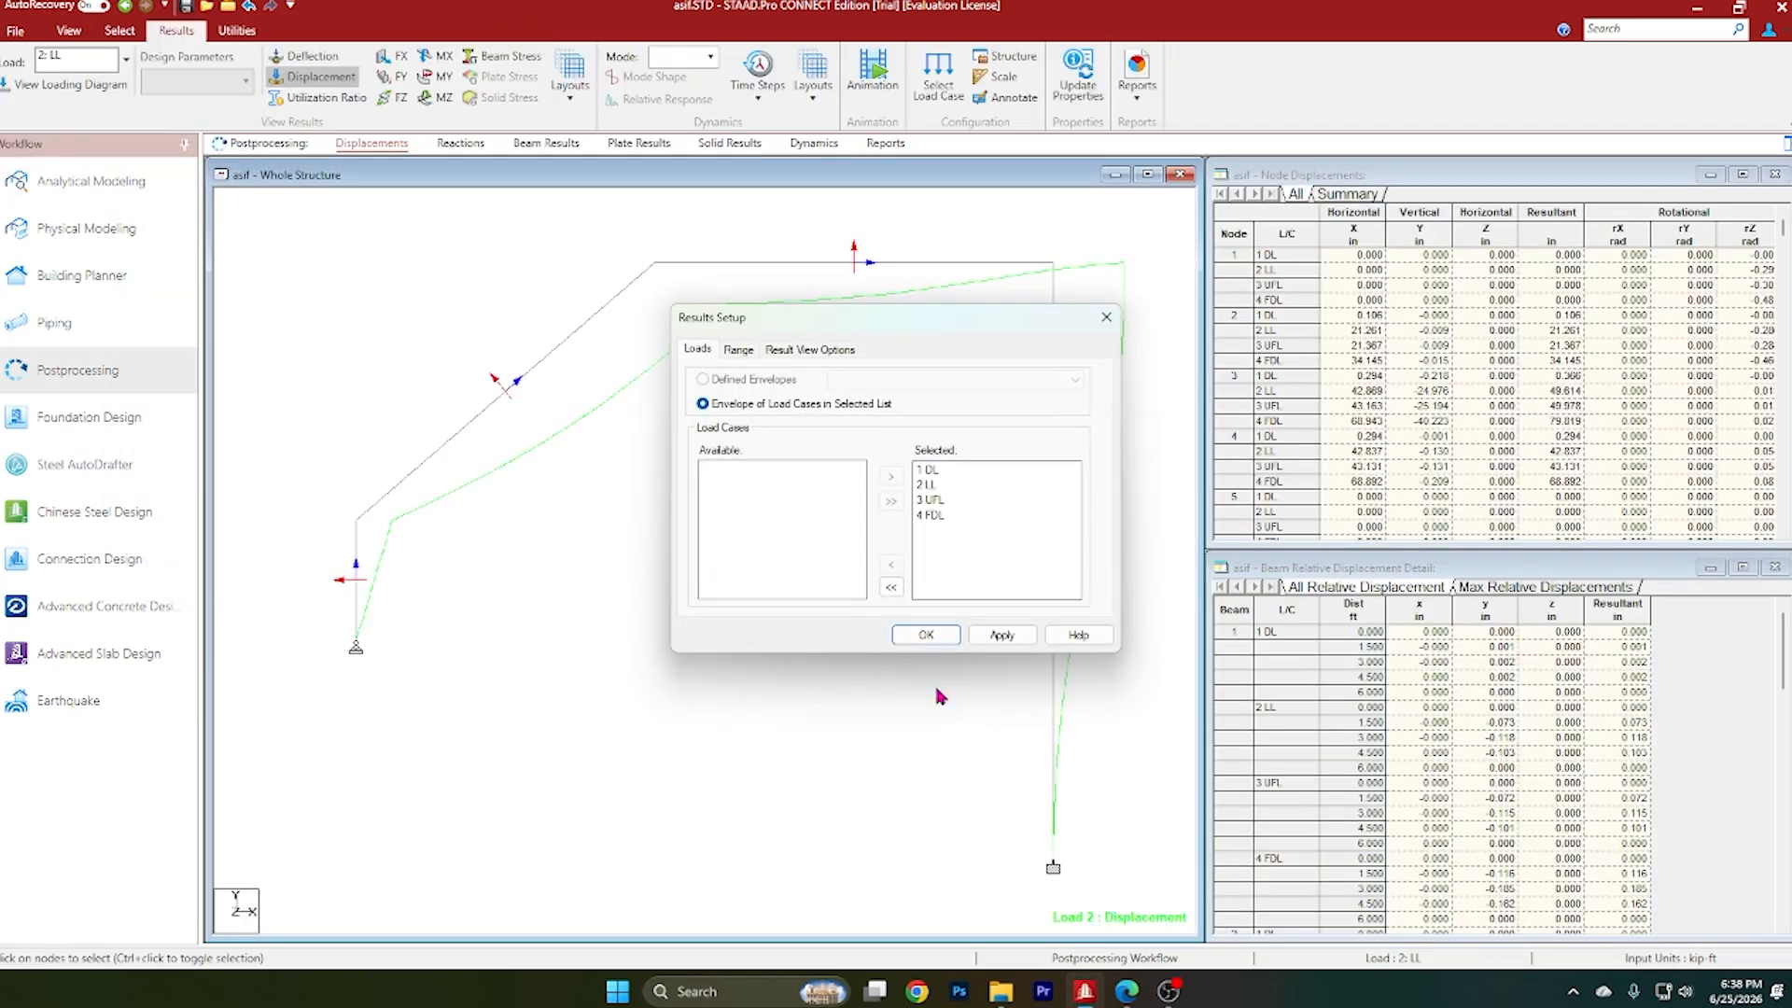
click(995, 635)
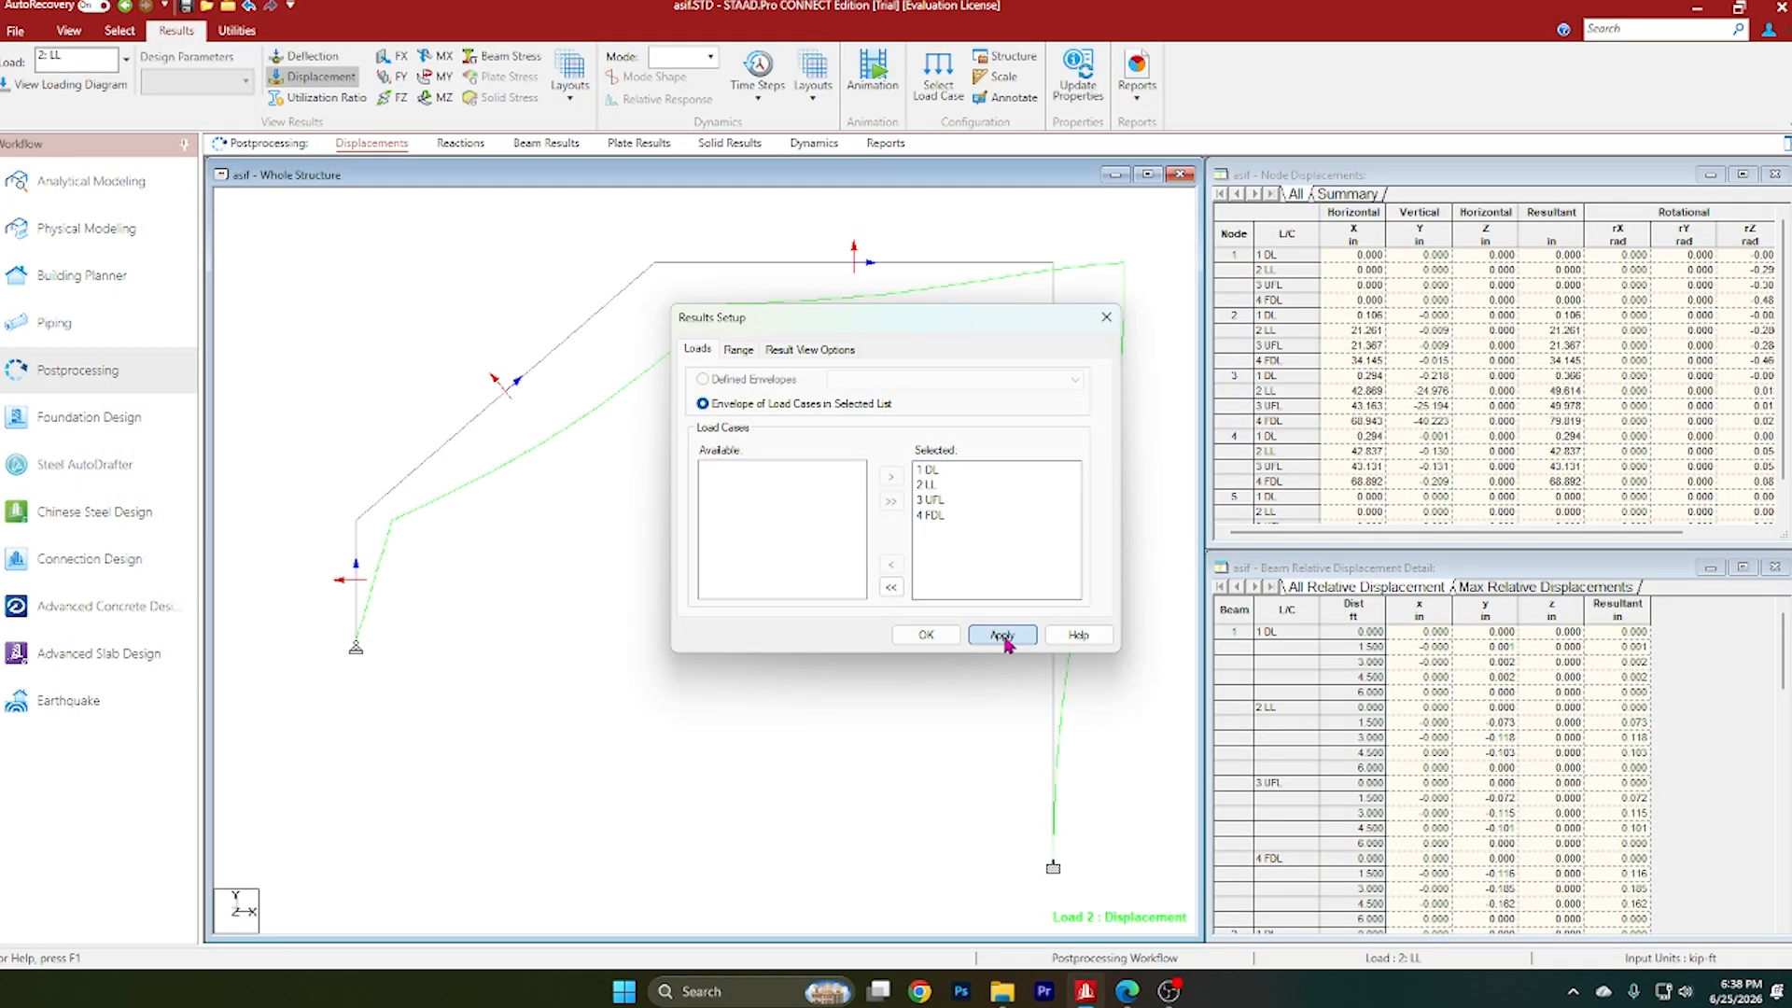
click(922, 635)
Step: Check the requested results on the problem sheet and display the frame's support reactions
scroll(836, 690, down, 4)
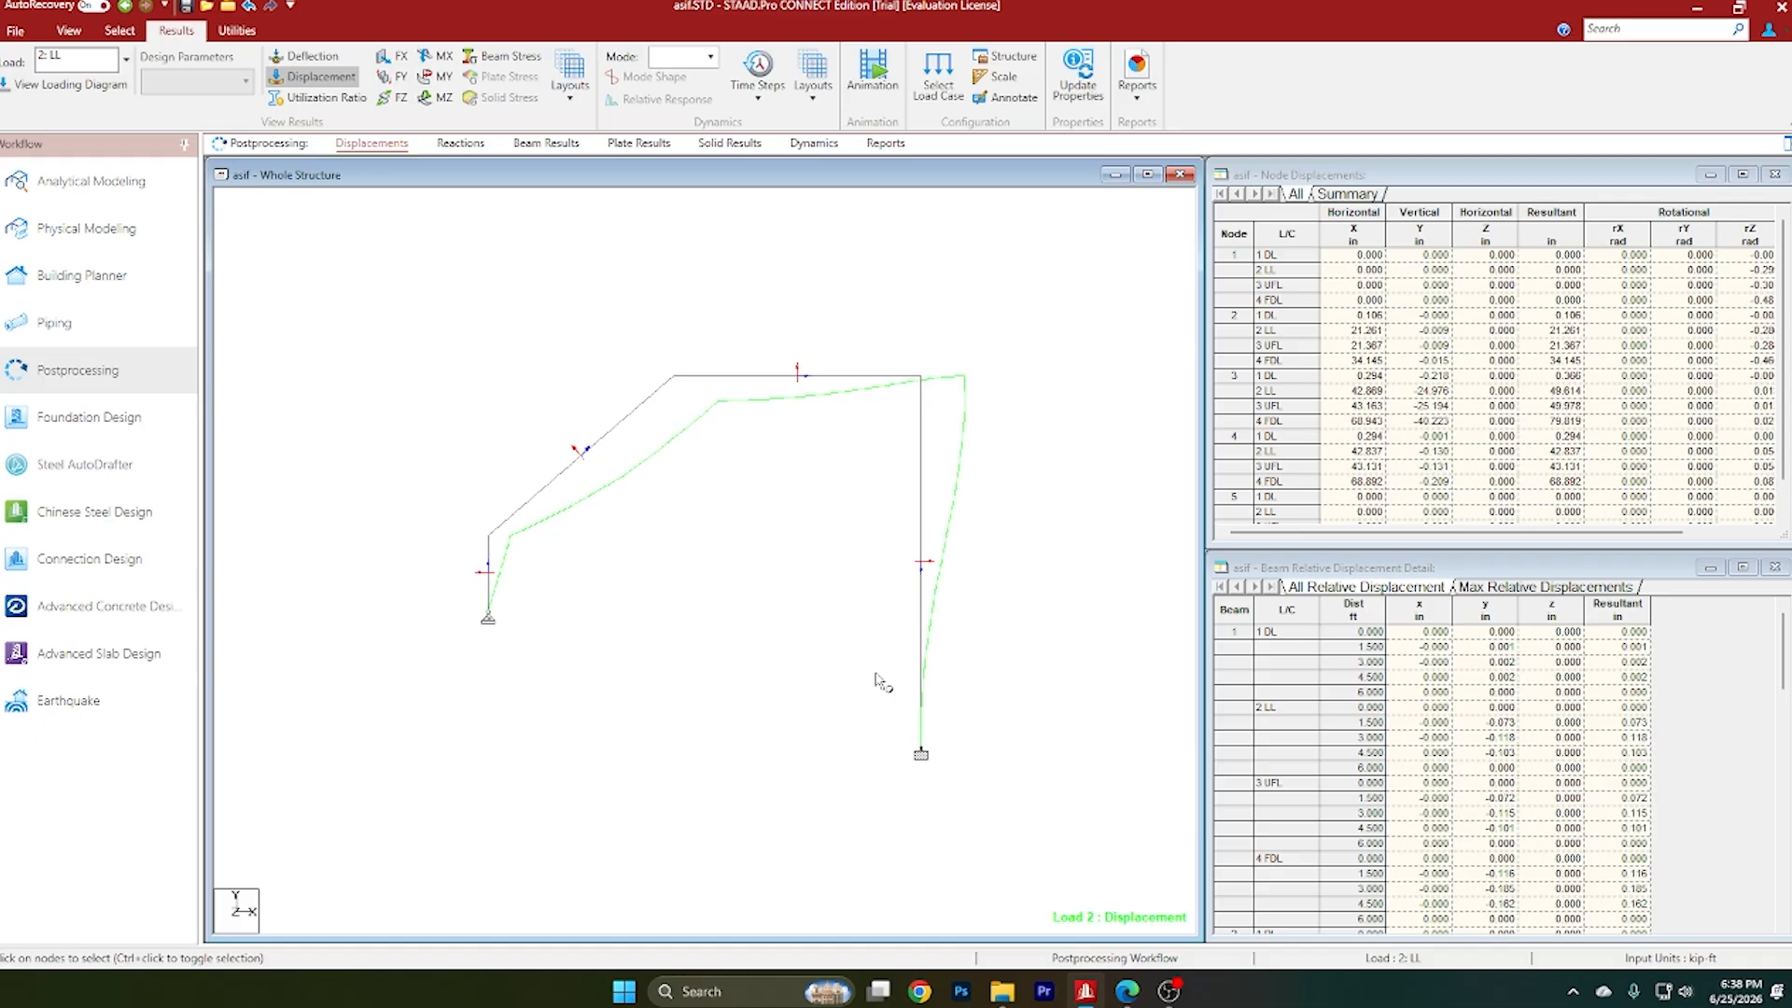
click(1126, 991)
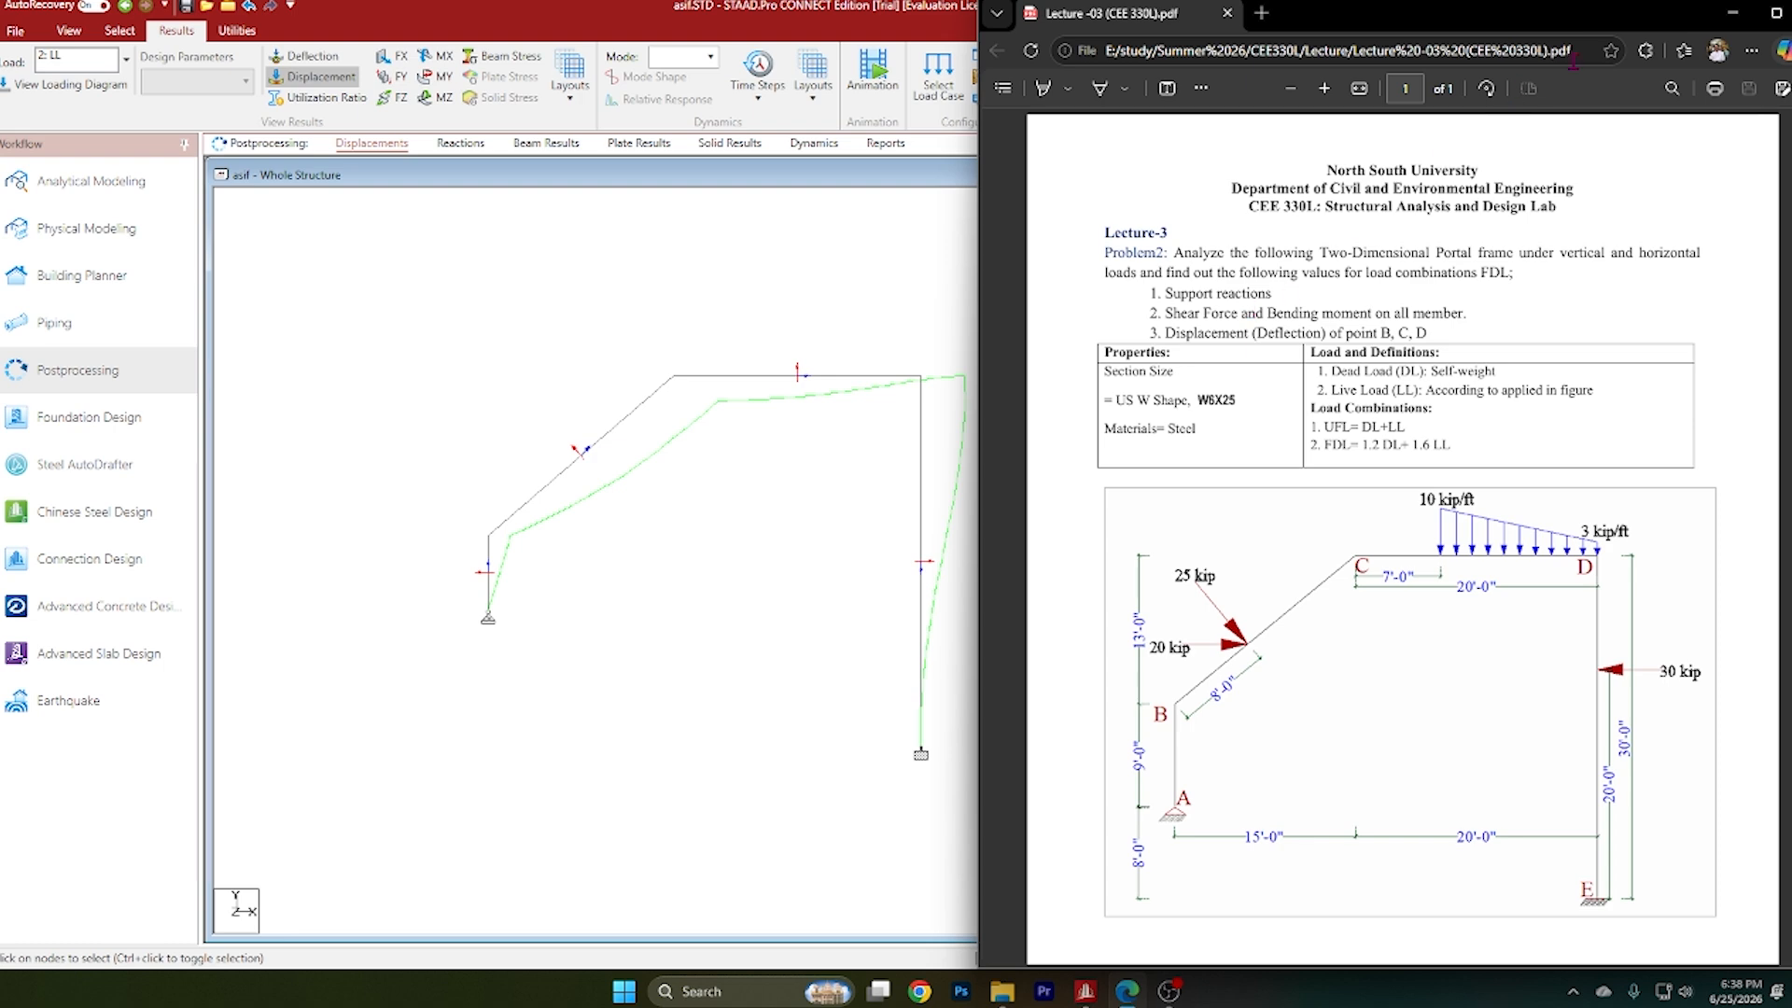
click(1732, 14)
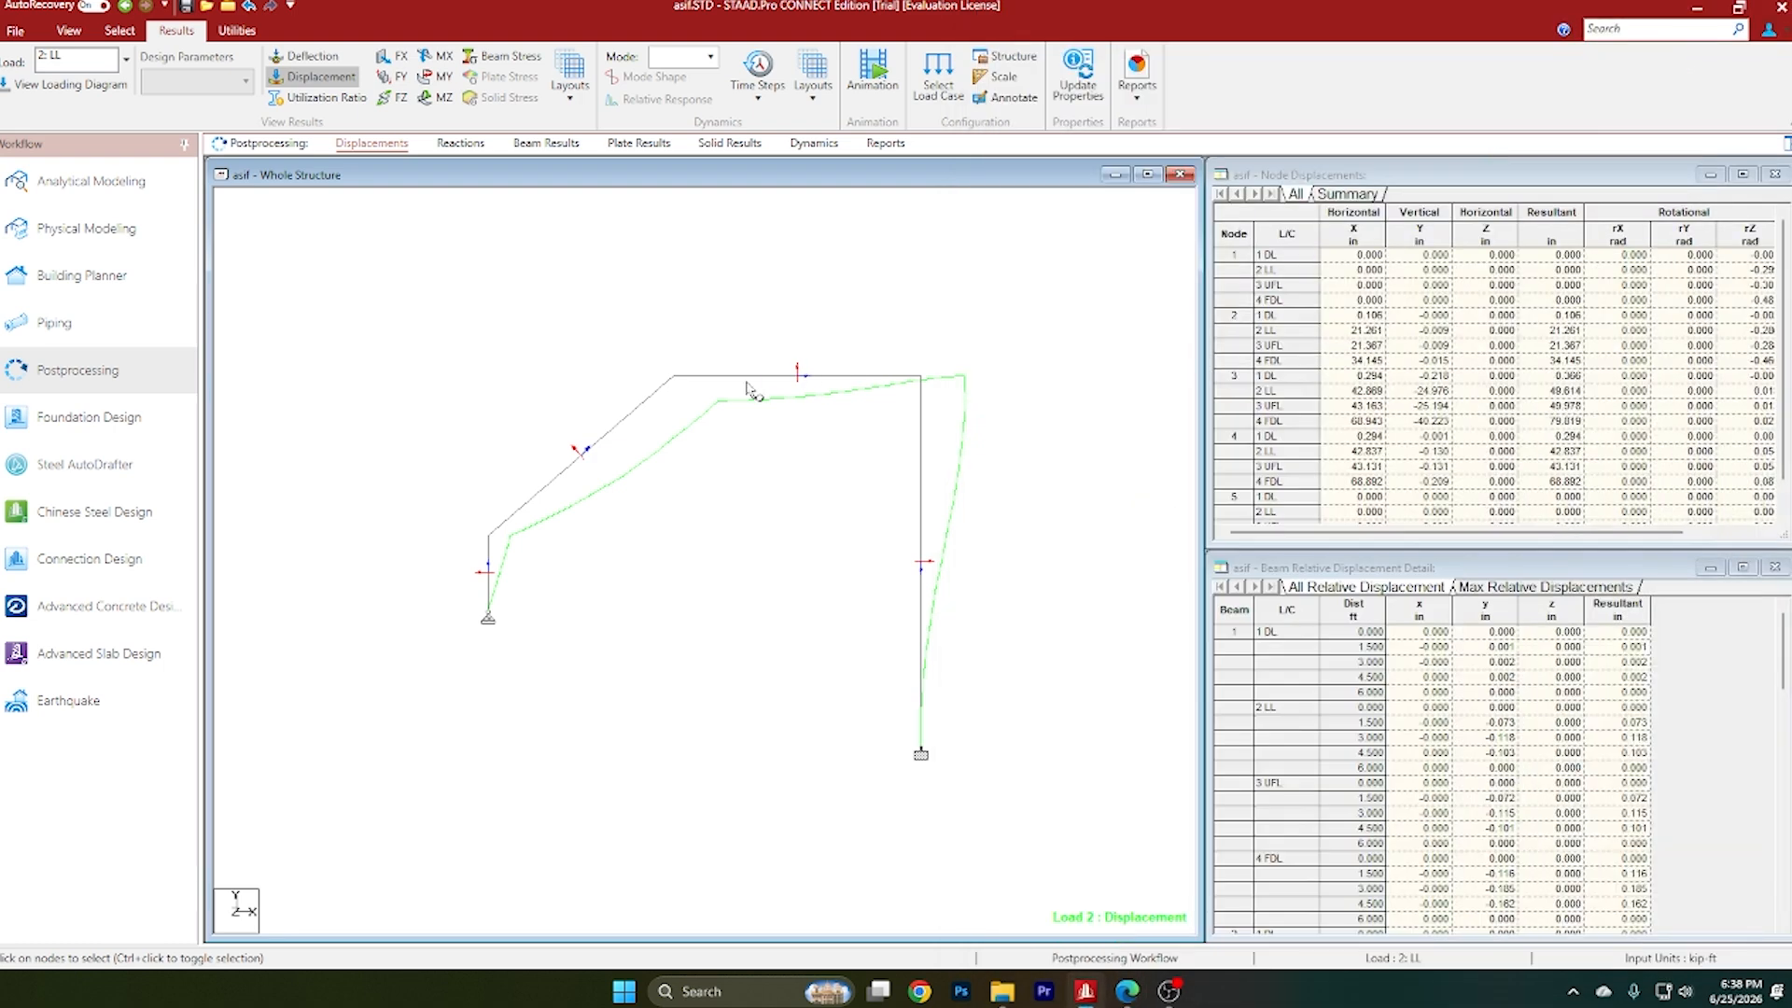
click(461, 144)
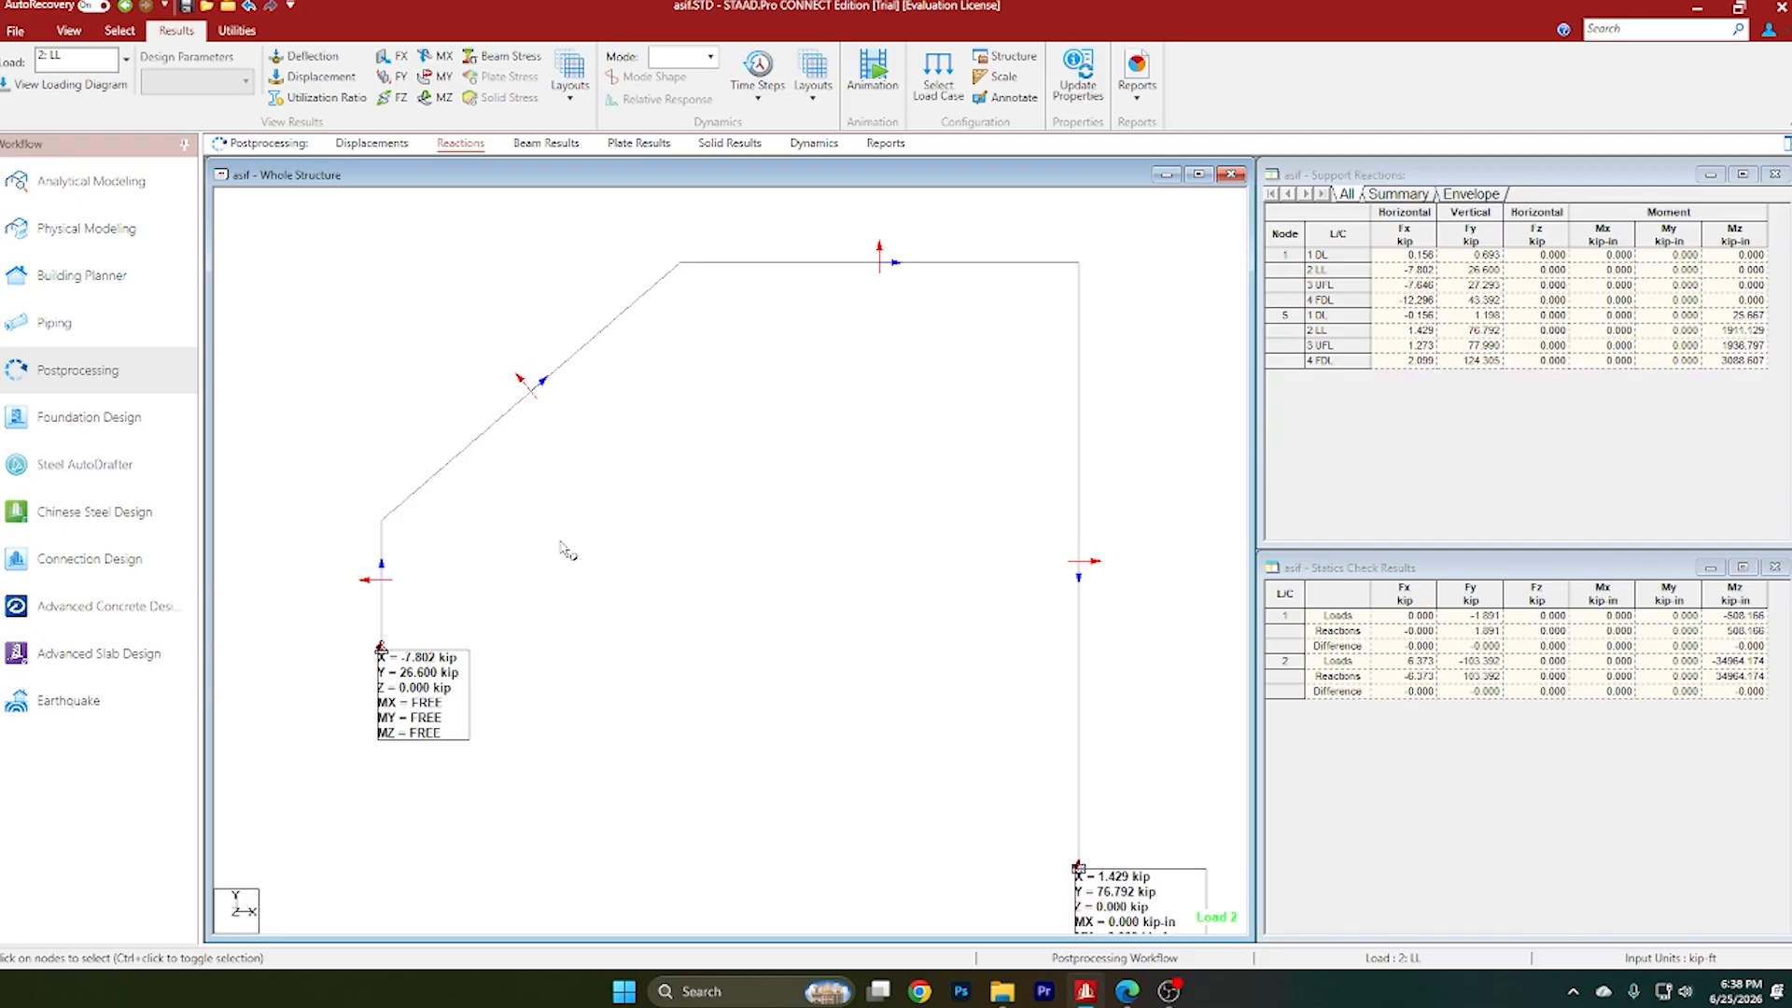
scroll(1016, 856, down, 7)
scroll(956, 834, up, 8)
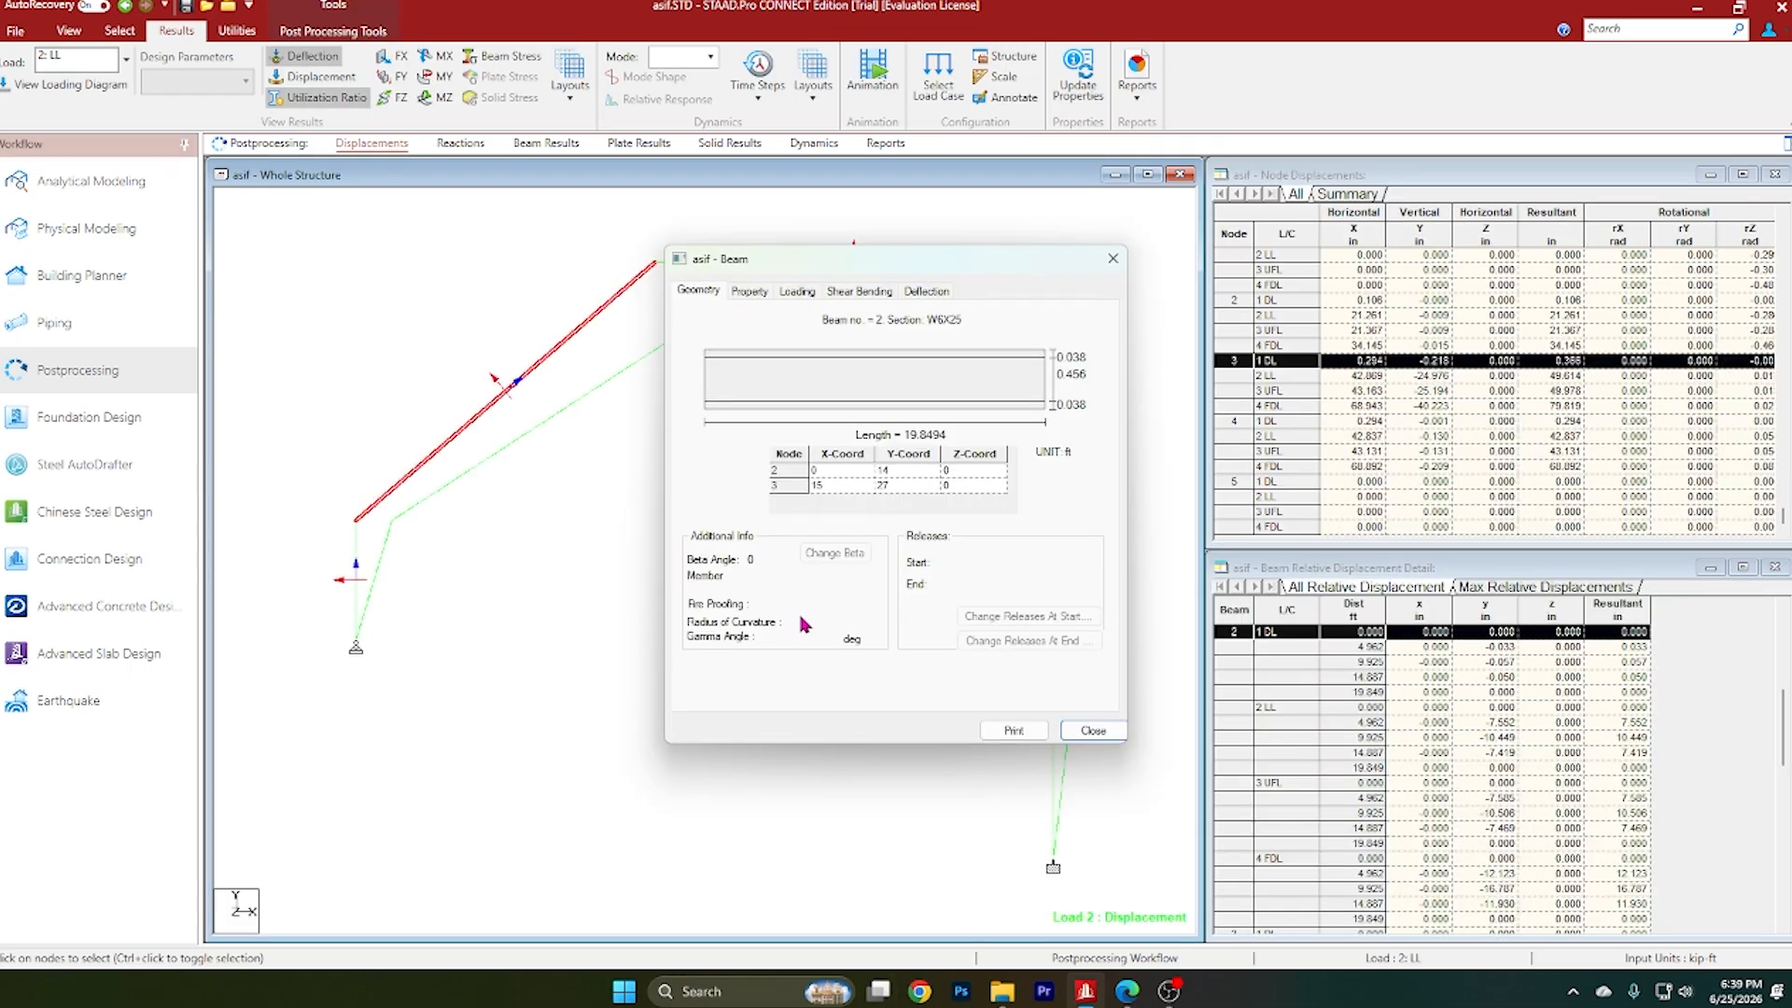
Step: Review the sloping beam's property, loading, shear and bending, and deflection results
click(751, 292)
click(796, 291)
click(841, 293)
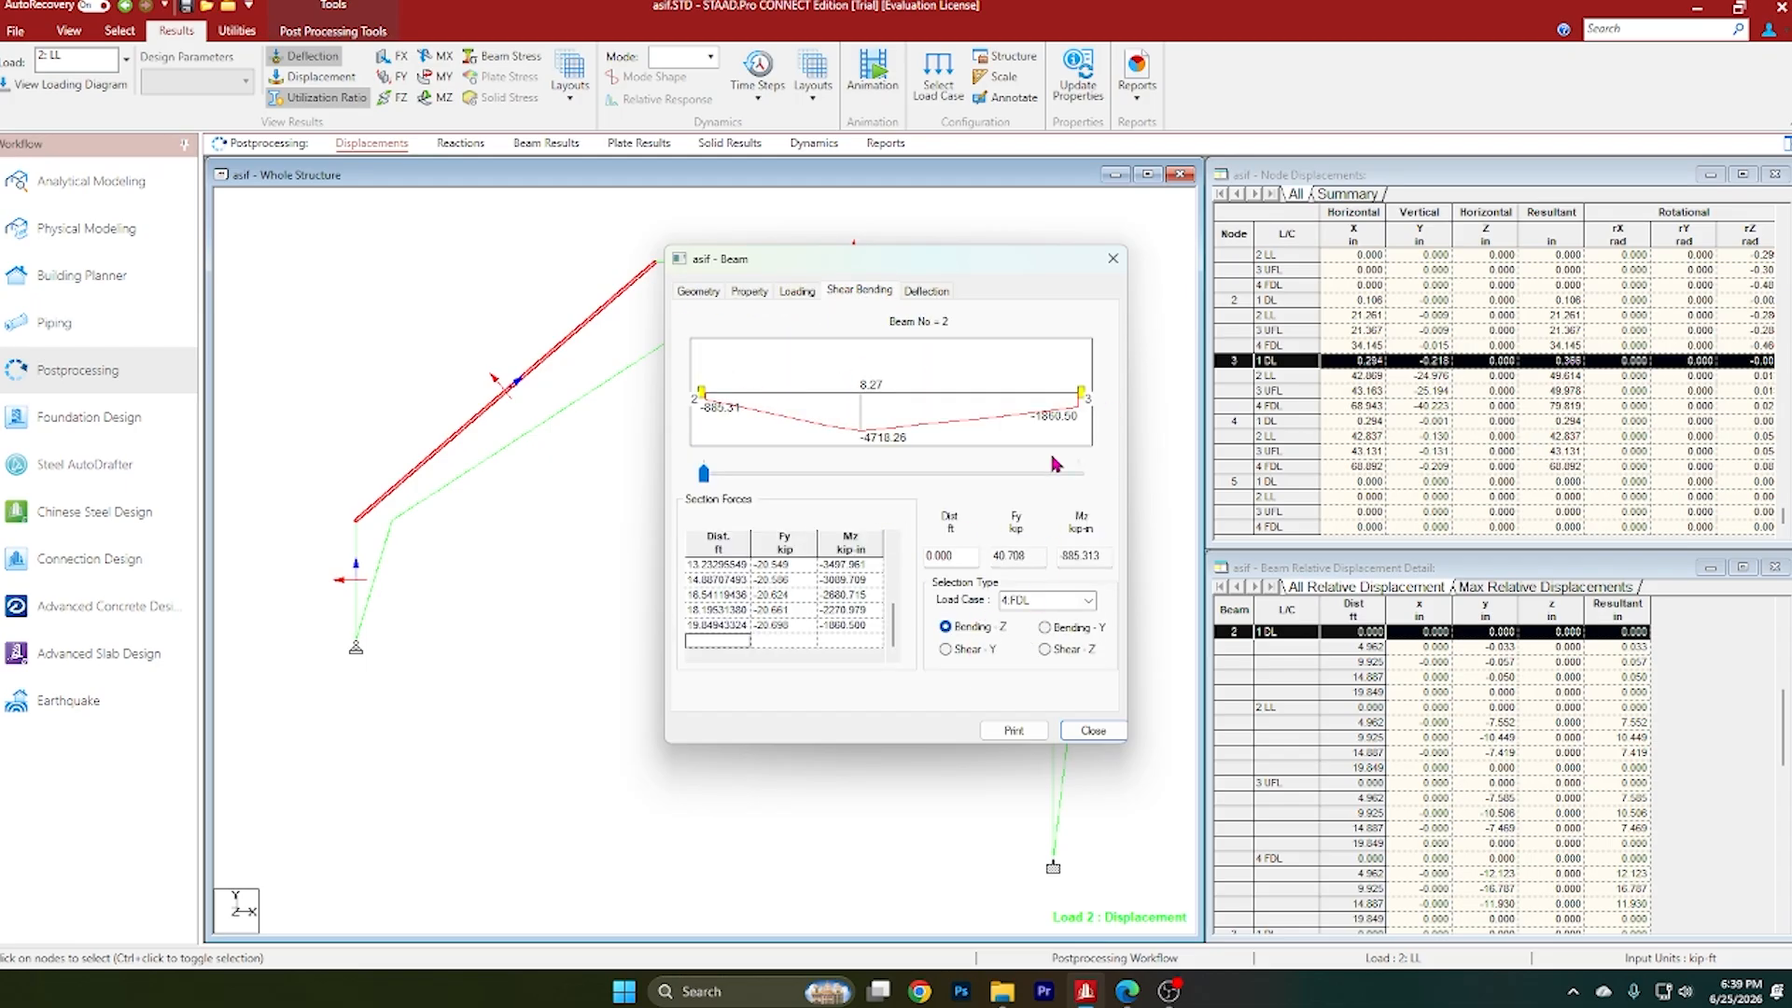
click(925, 291)
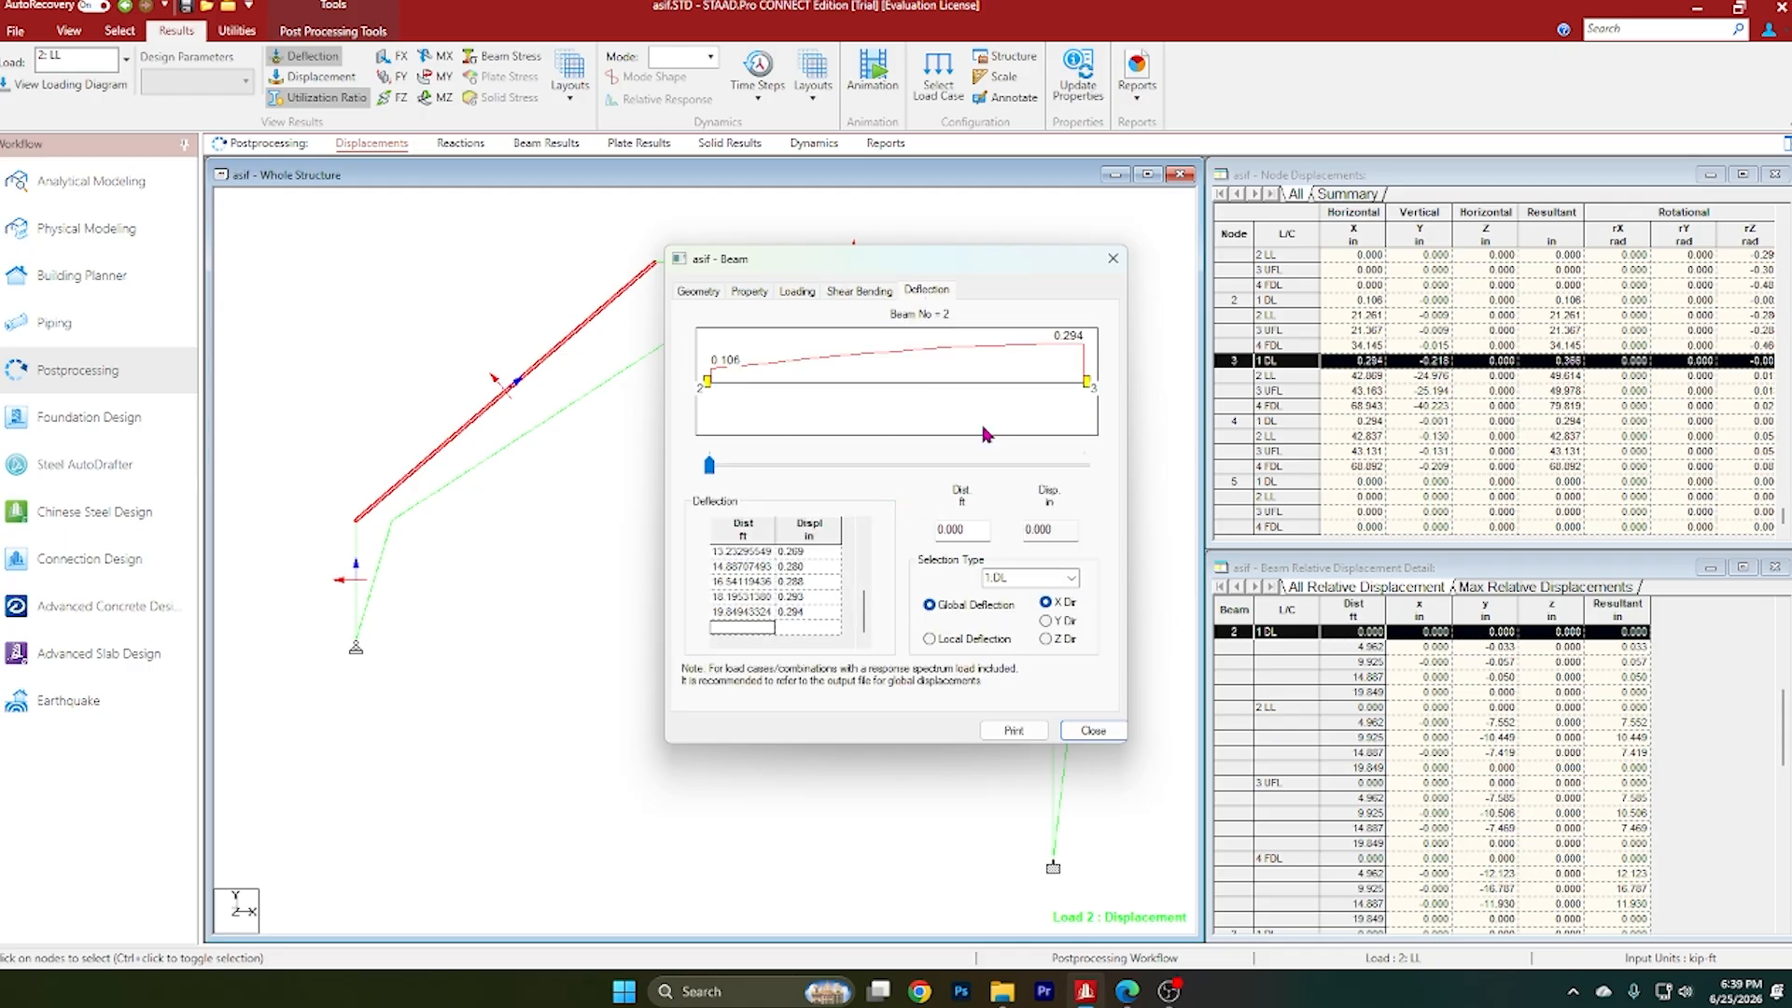
click(1113, 259)
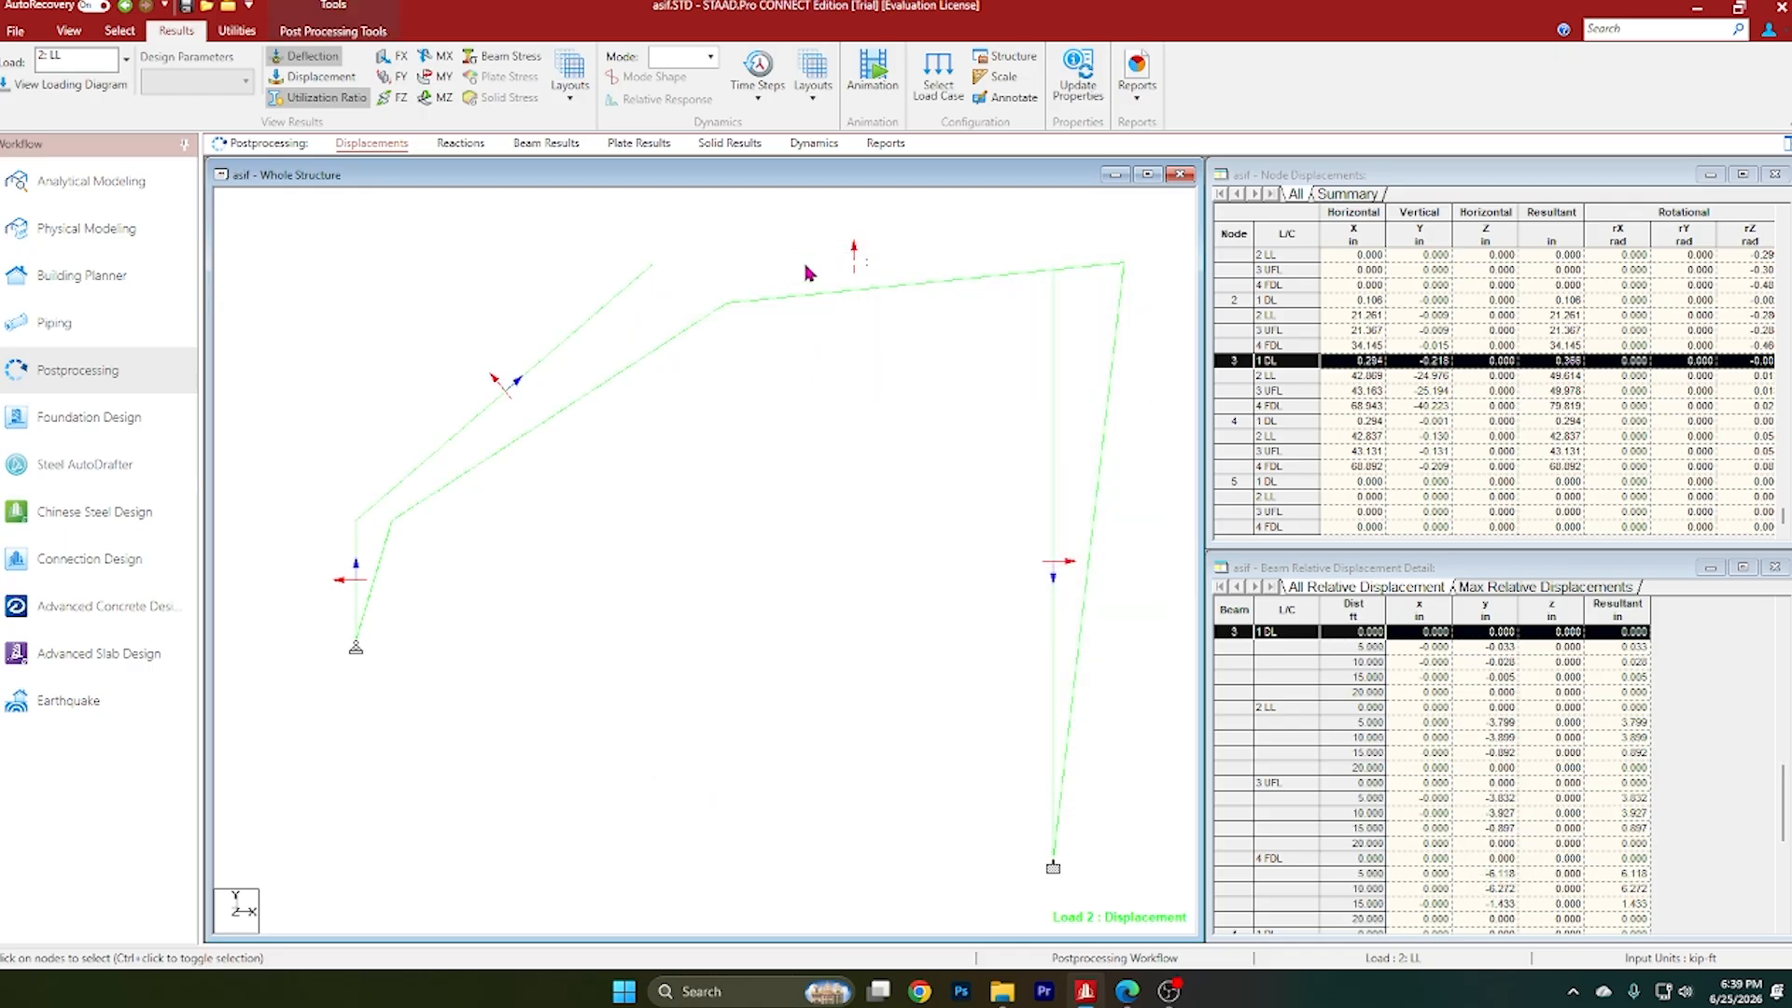
Step: Query the horizontal top beam and review its property, loading, shear and bending, and deflection results
right_click(805, 265)
click(1173, 310)
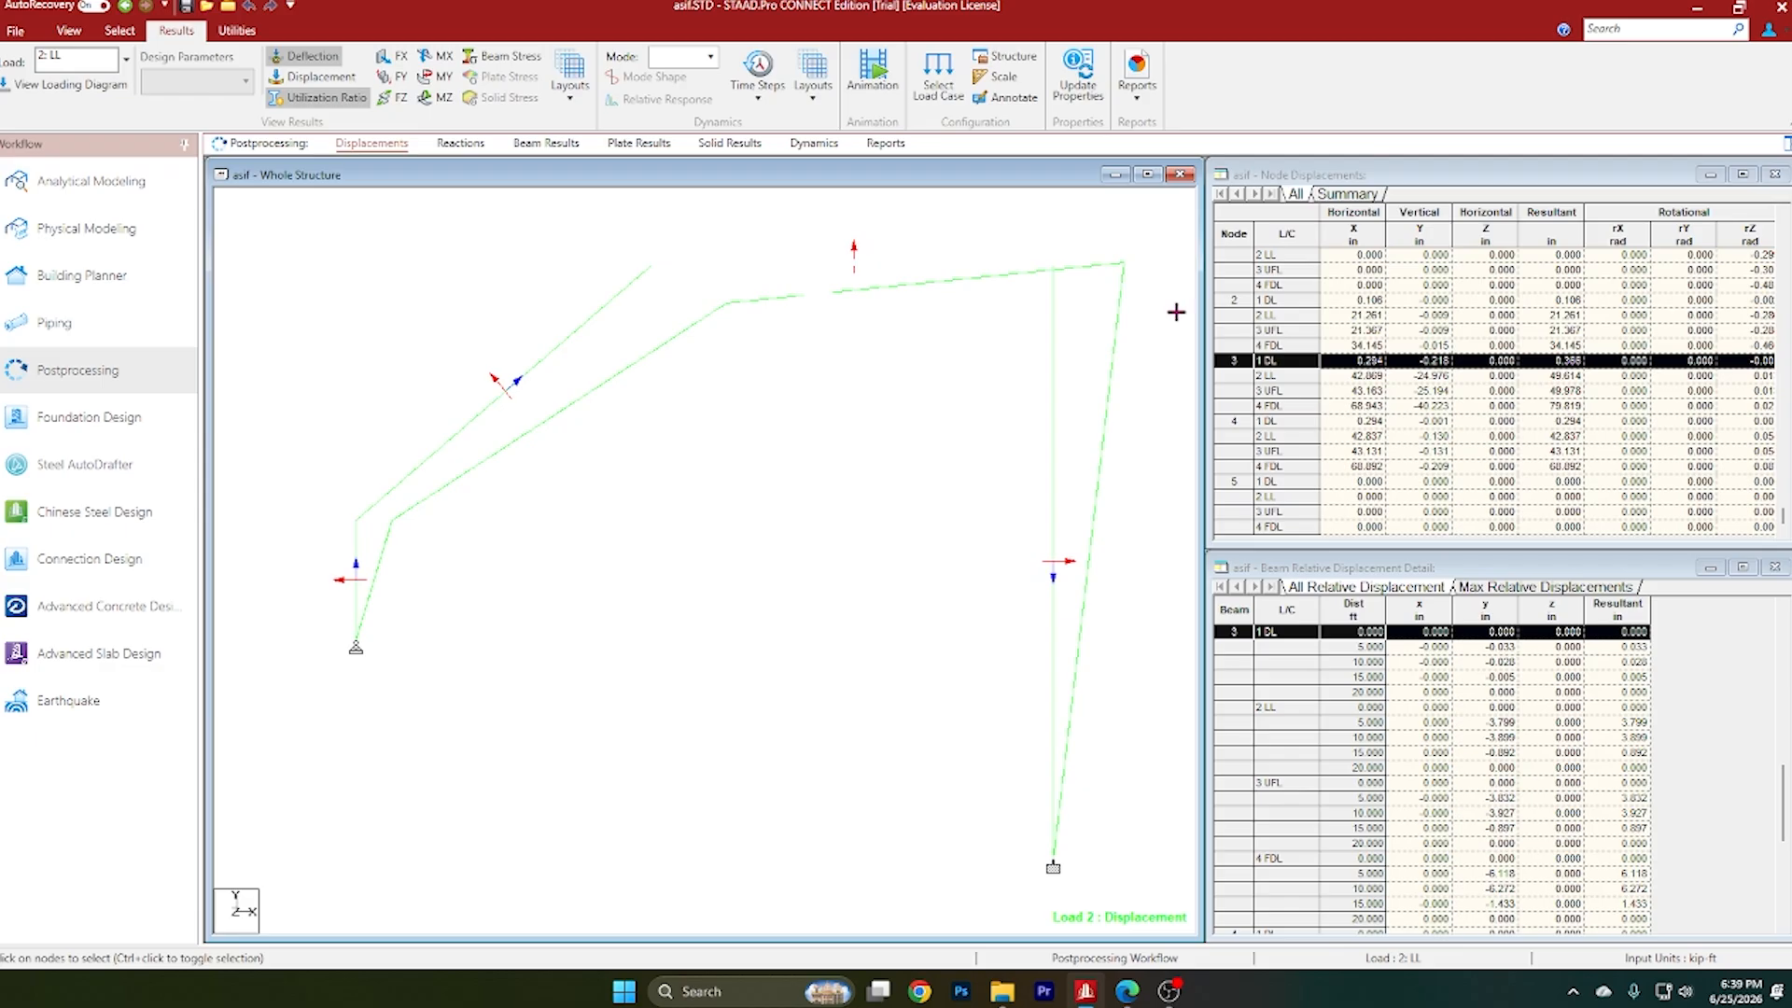
double_click(998, 268)
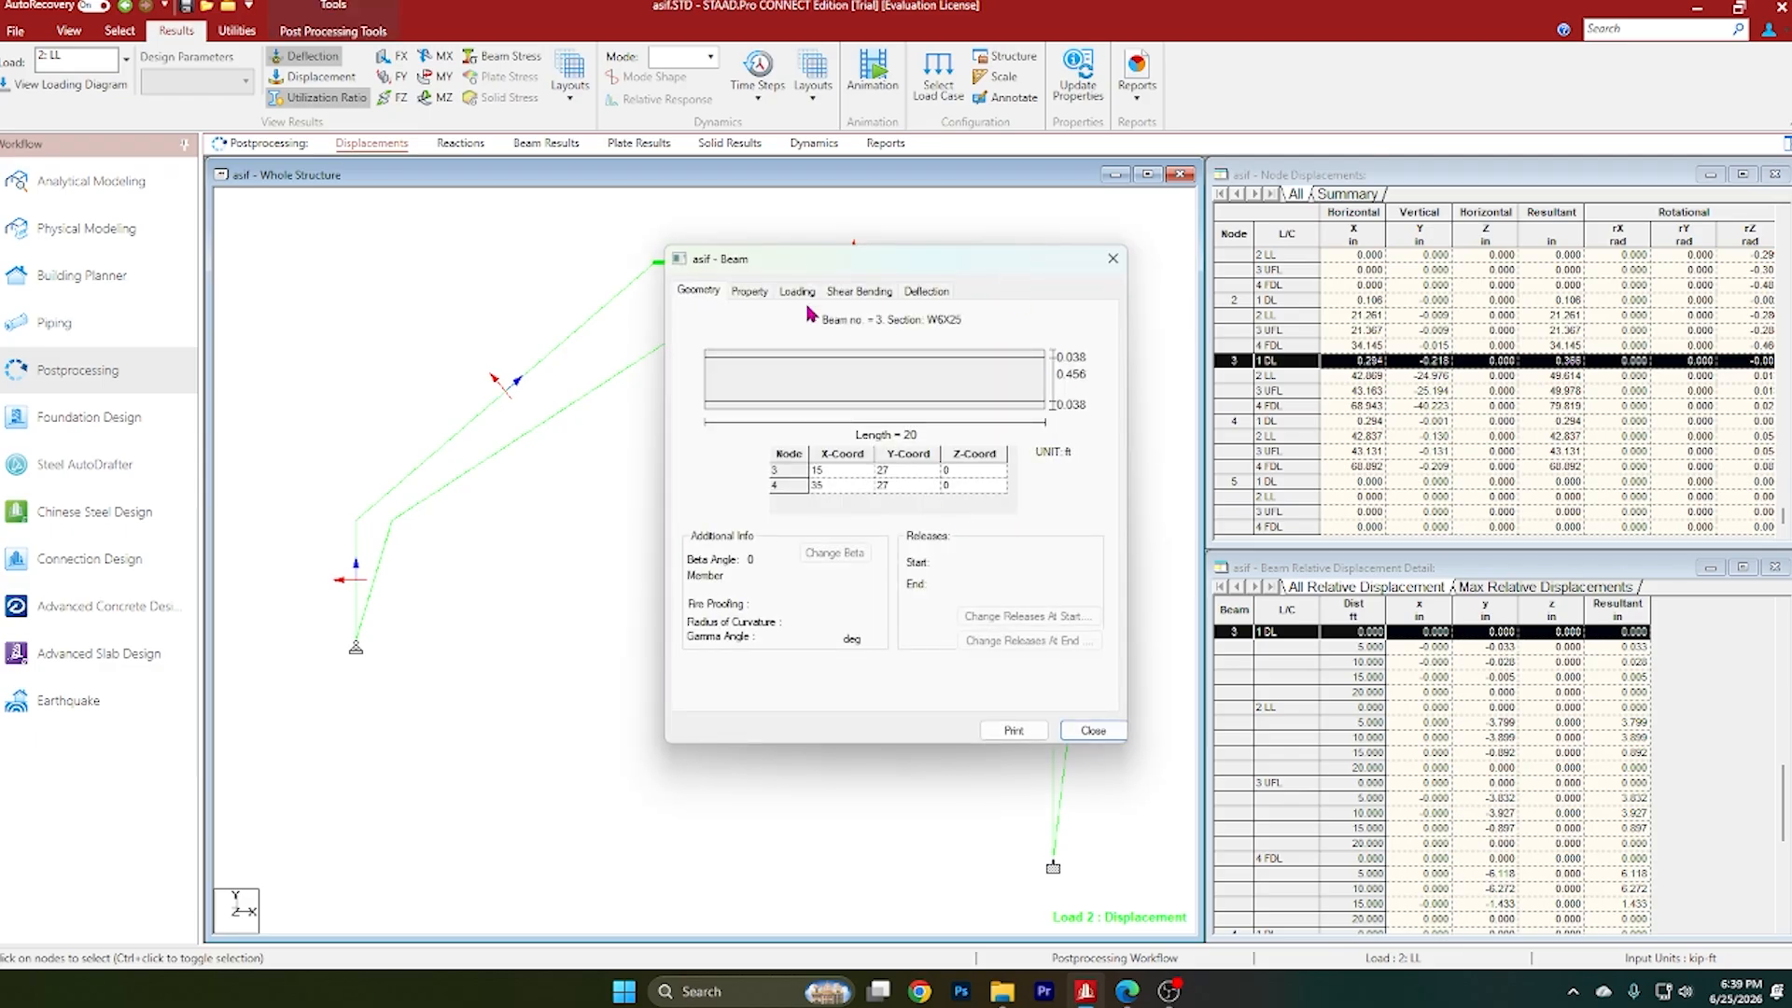
click(756, 294)
click(787, 291)
click(857, 288)
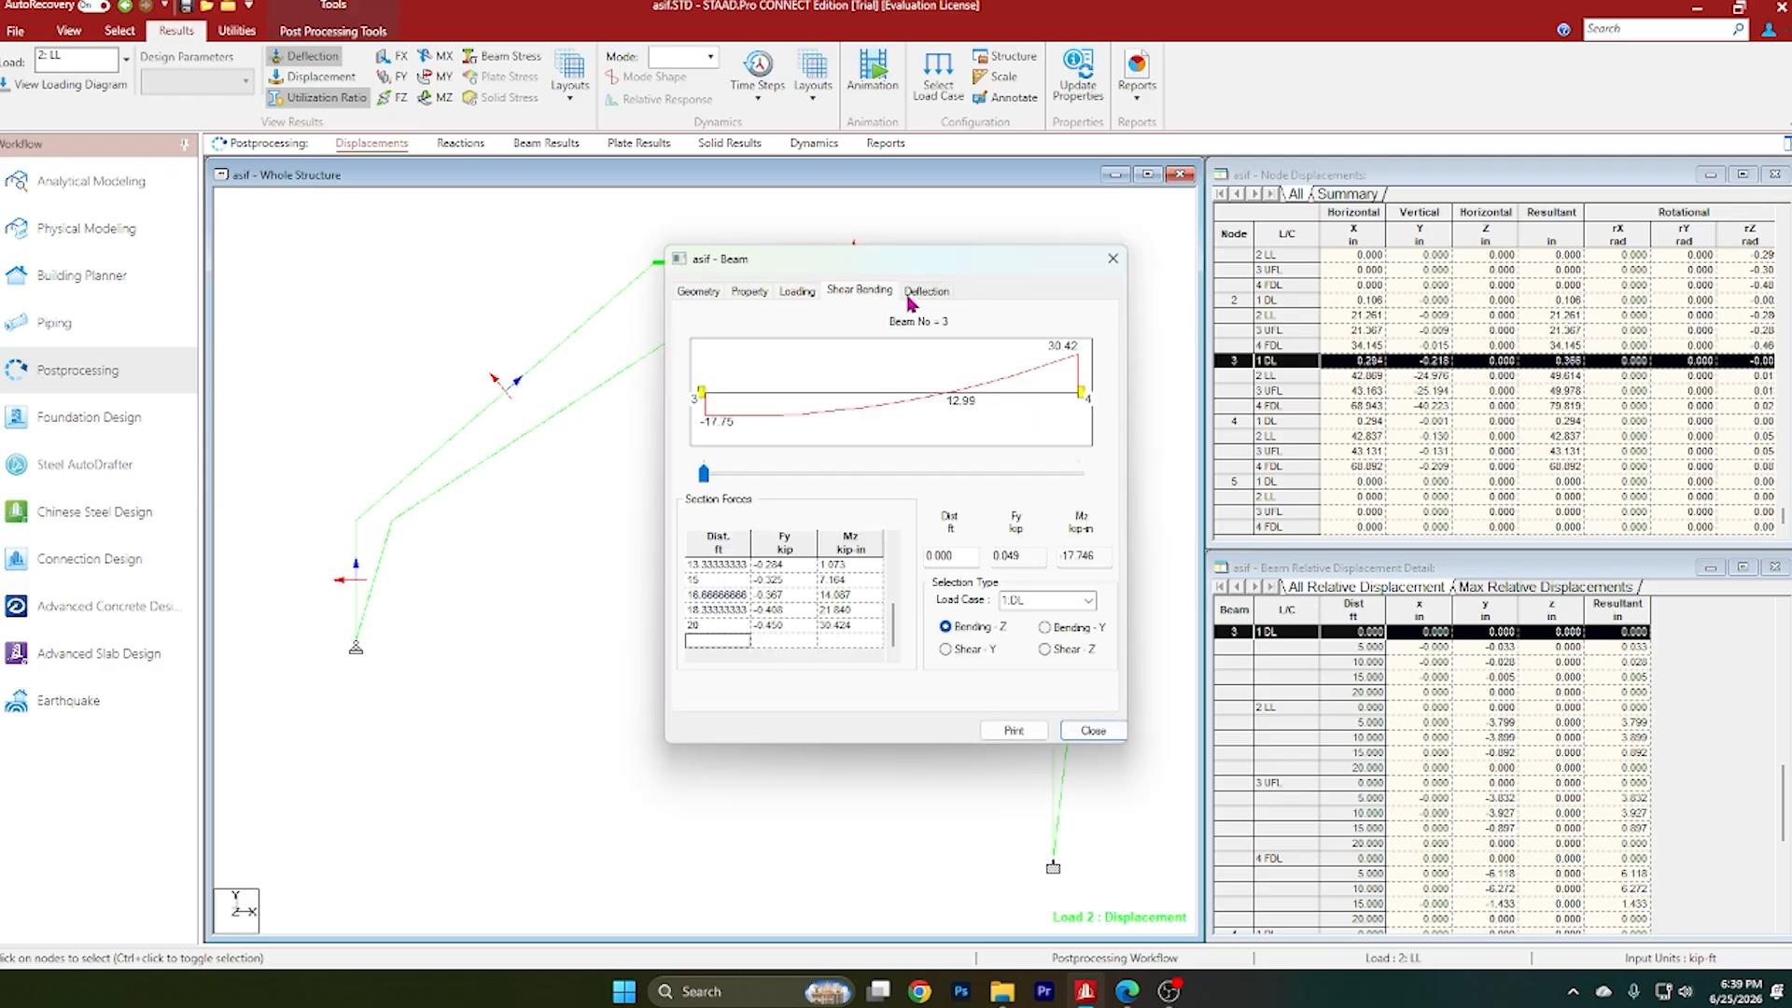
click(926, 291)
click(1112, 259)
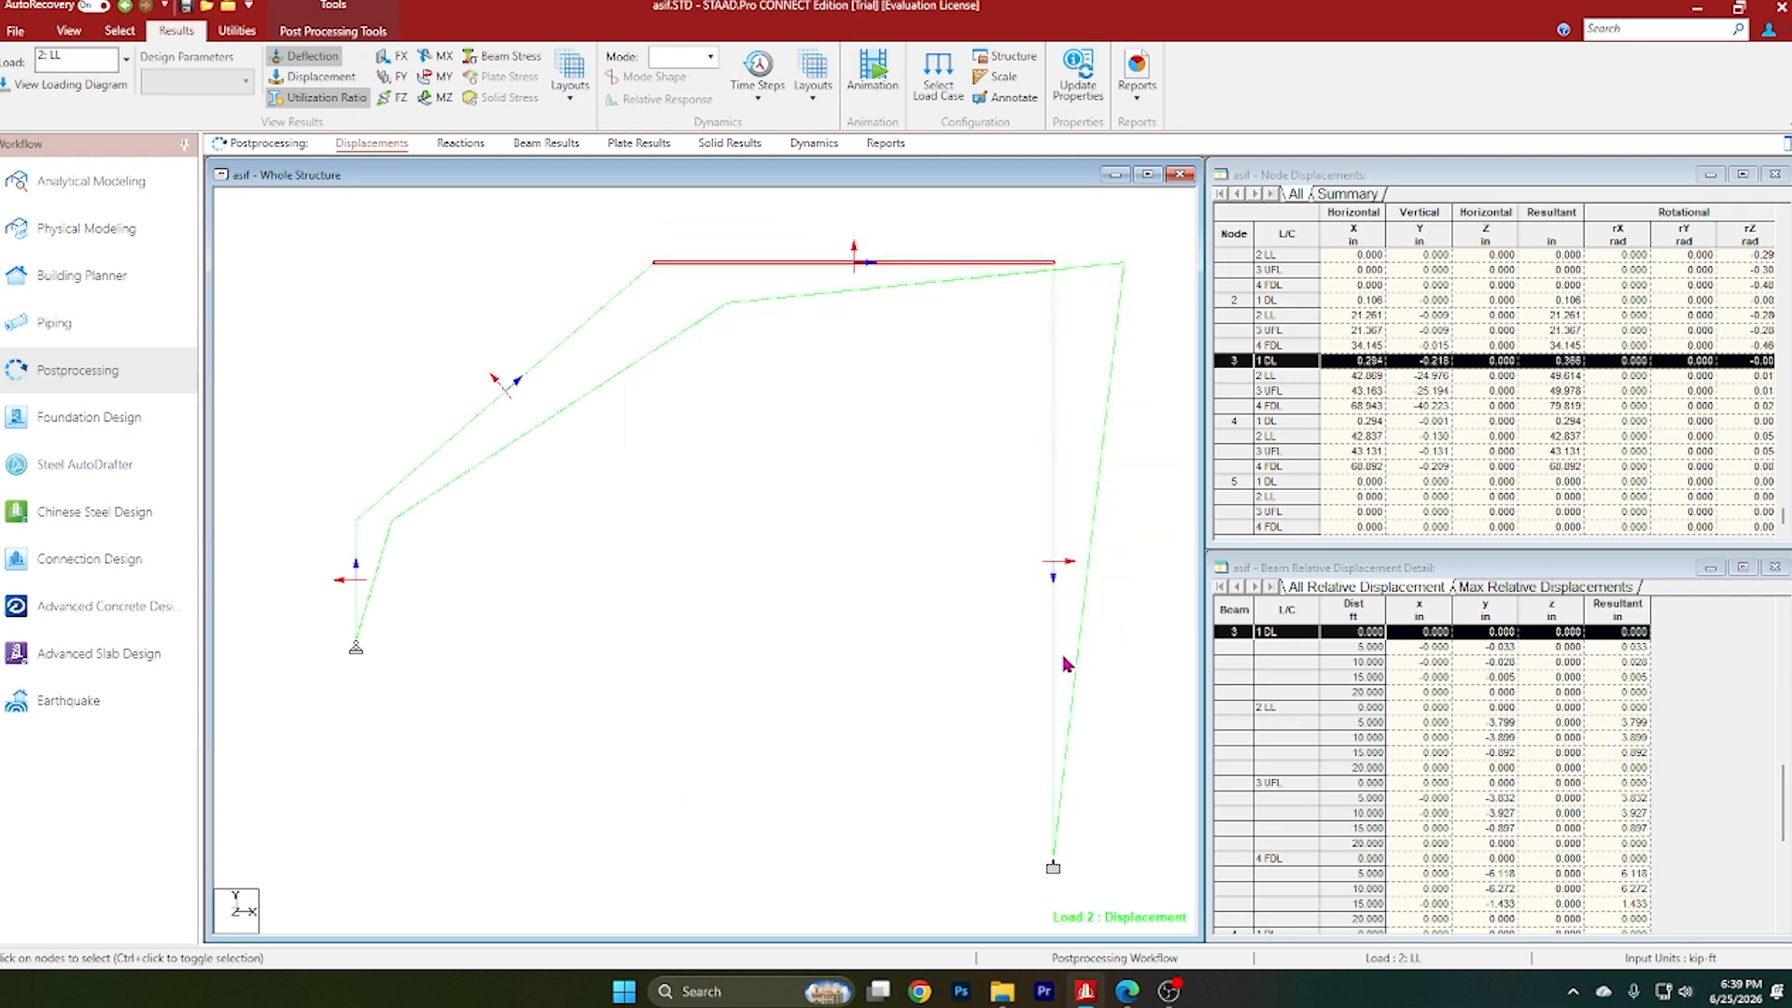
Step: Query the tall column and review its deflection, shear and bending, loading and property data
double_click(1056, 635)
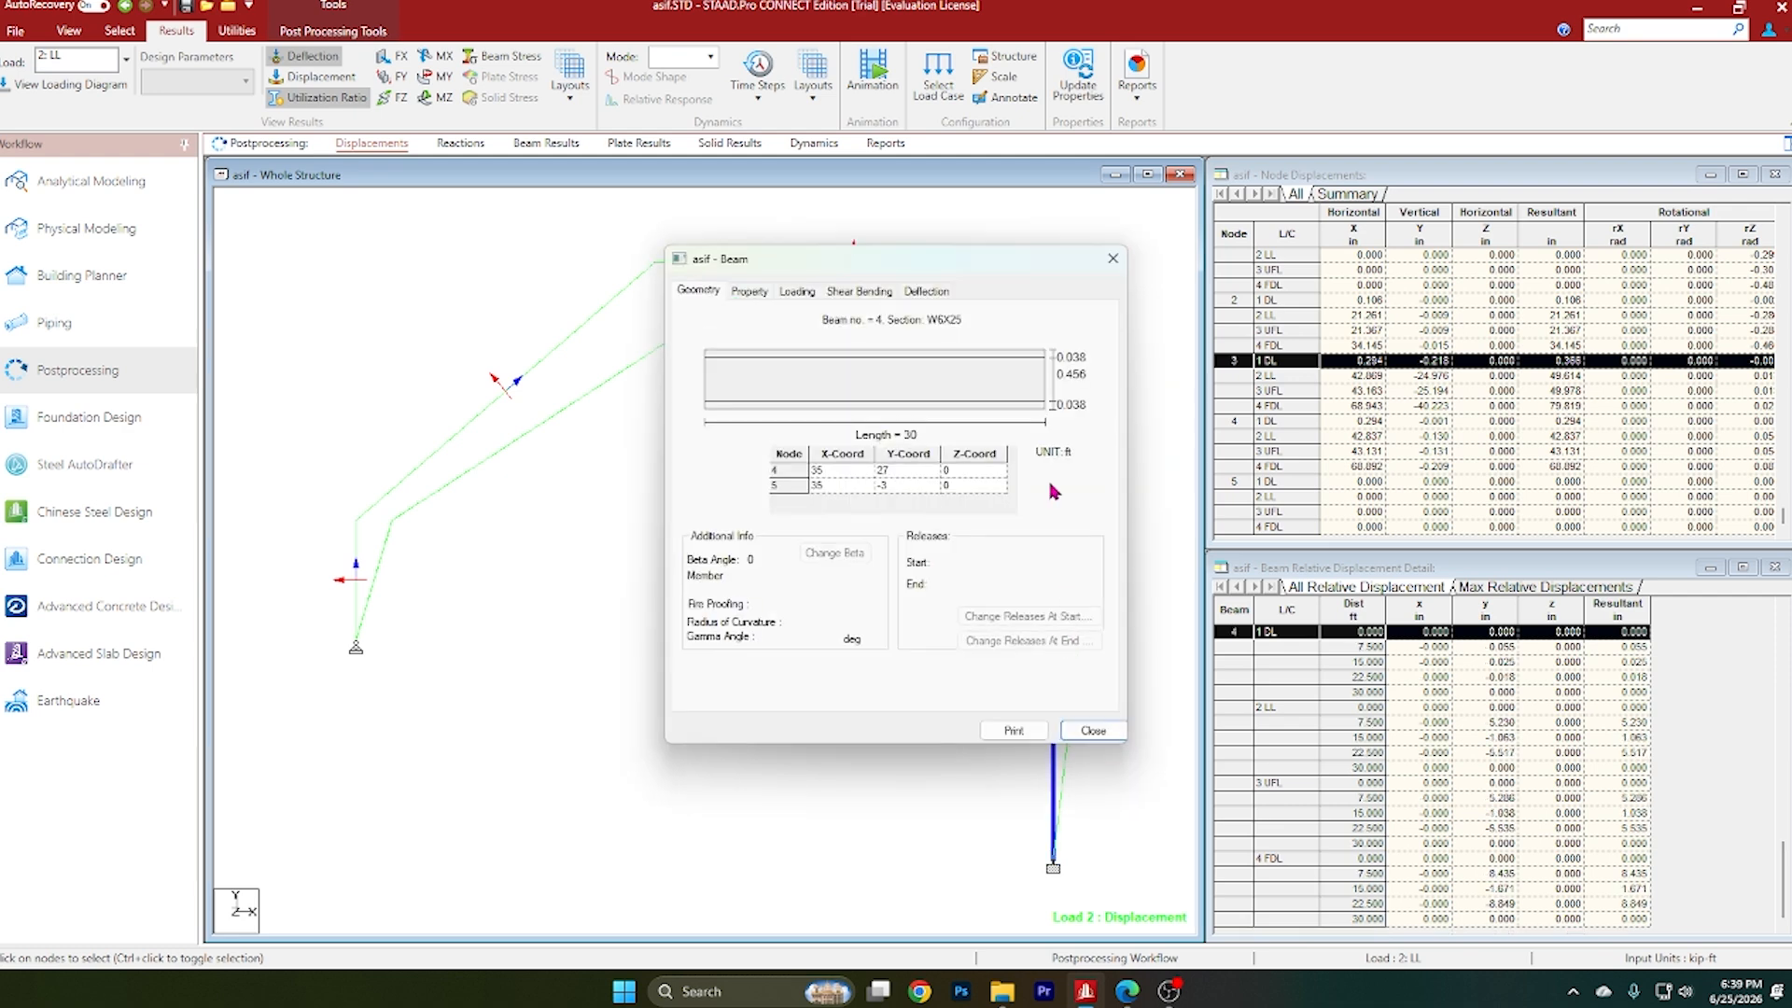
click(905, 293)
click(858, 291)
click(797, 291)
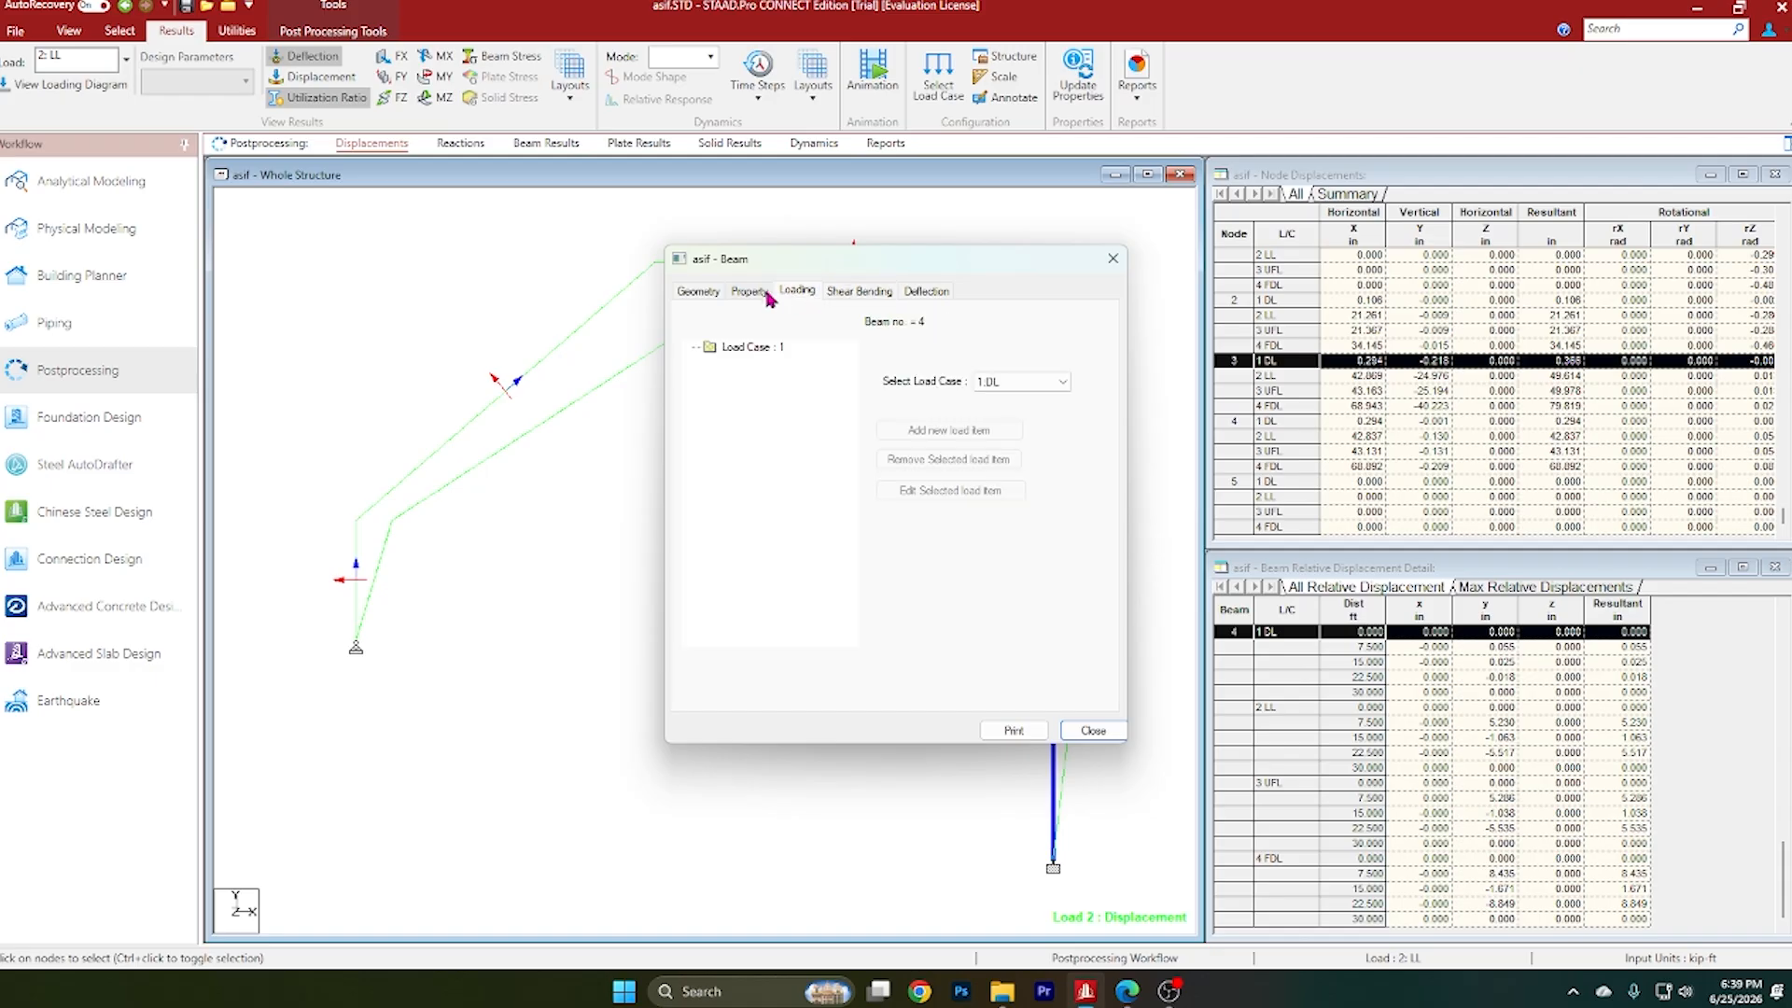
click(749, 290)
click(1112, 256)
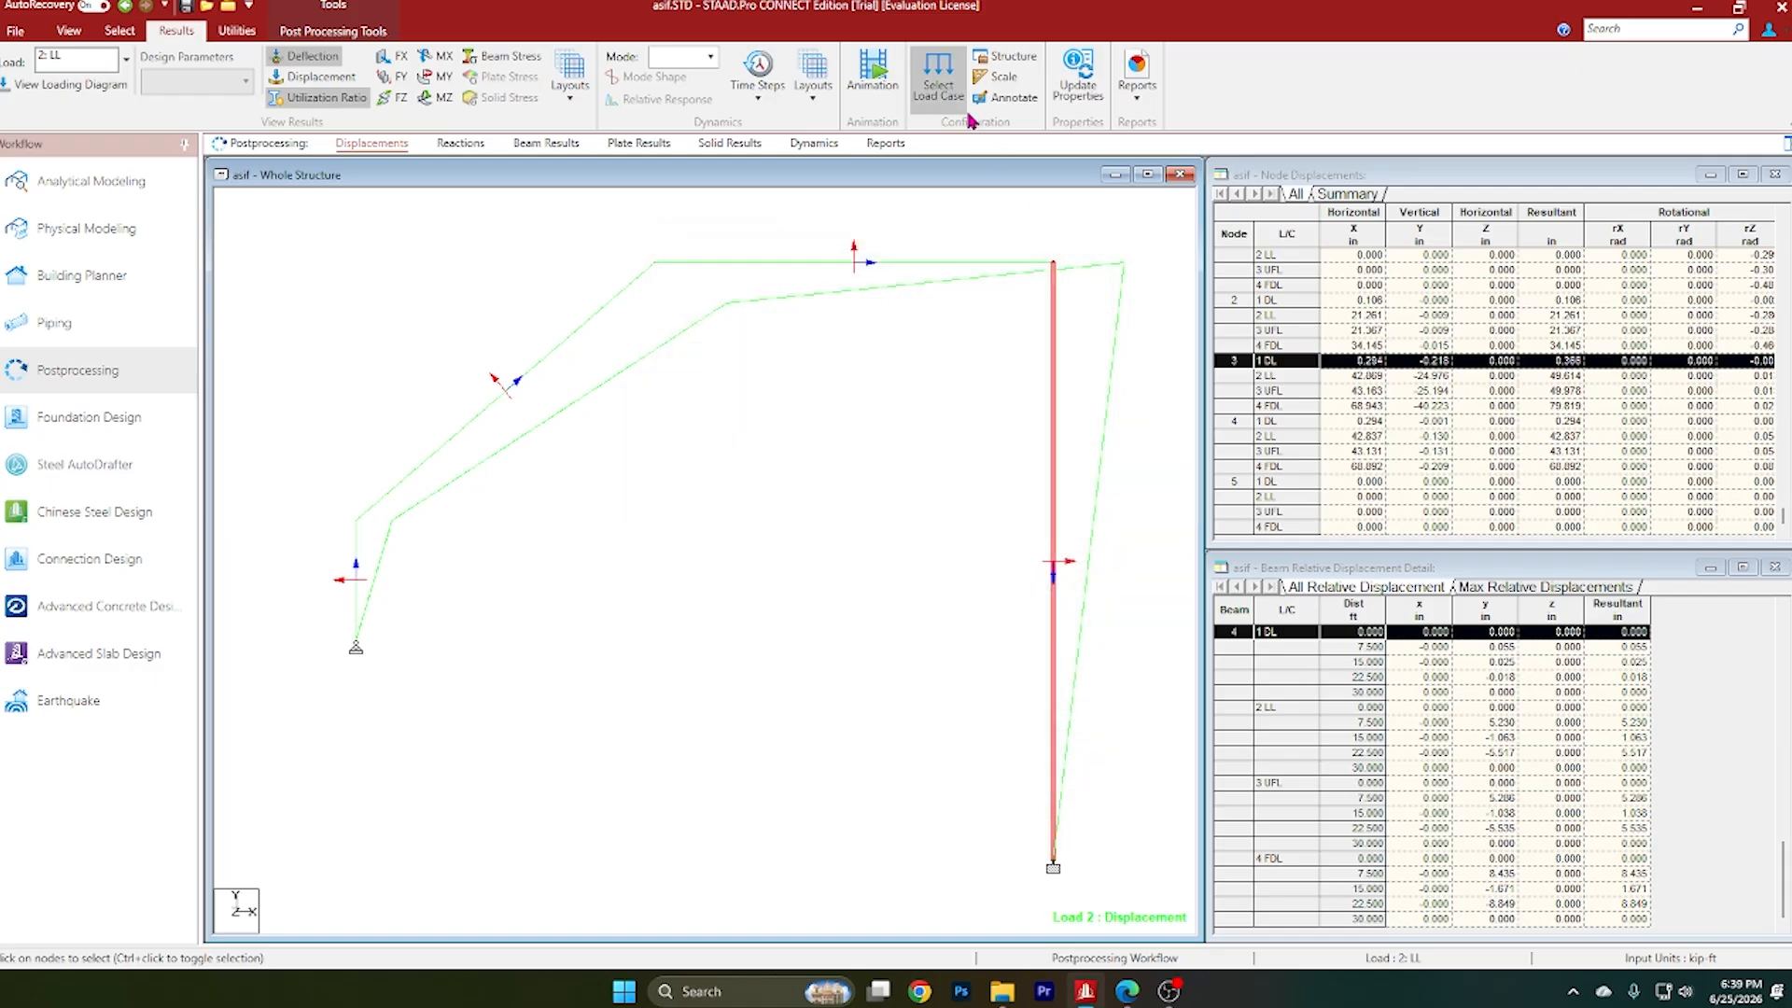
Step: Check the load case selection used for the post-processing results
click(952, 82)
click(936, 470)
click(1002, 634)
click(928, 634)
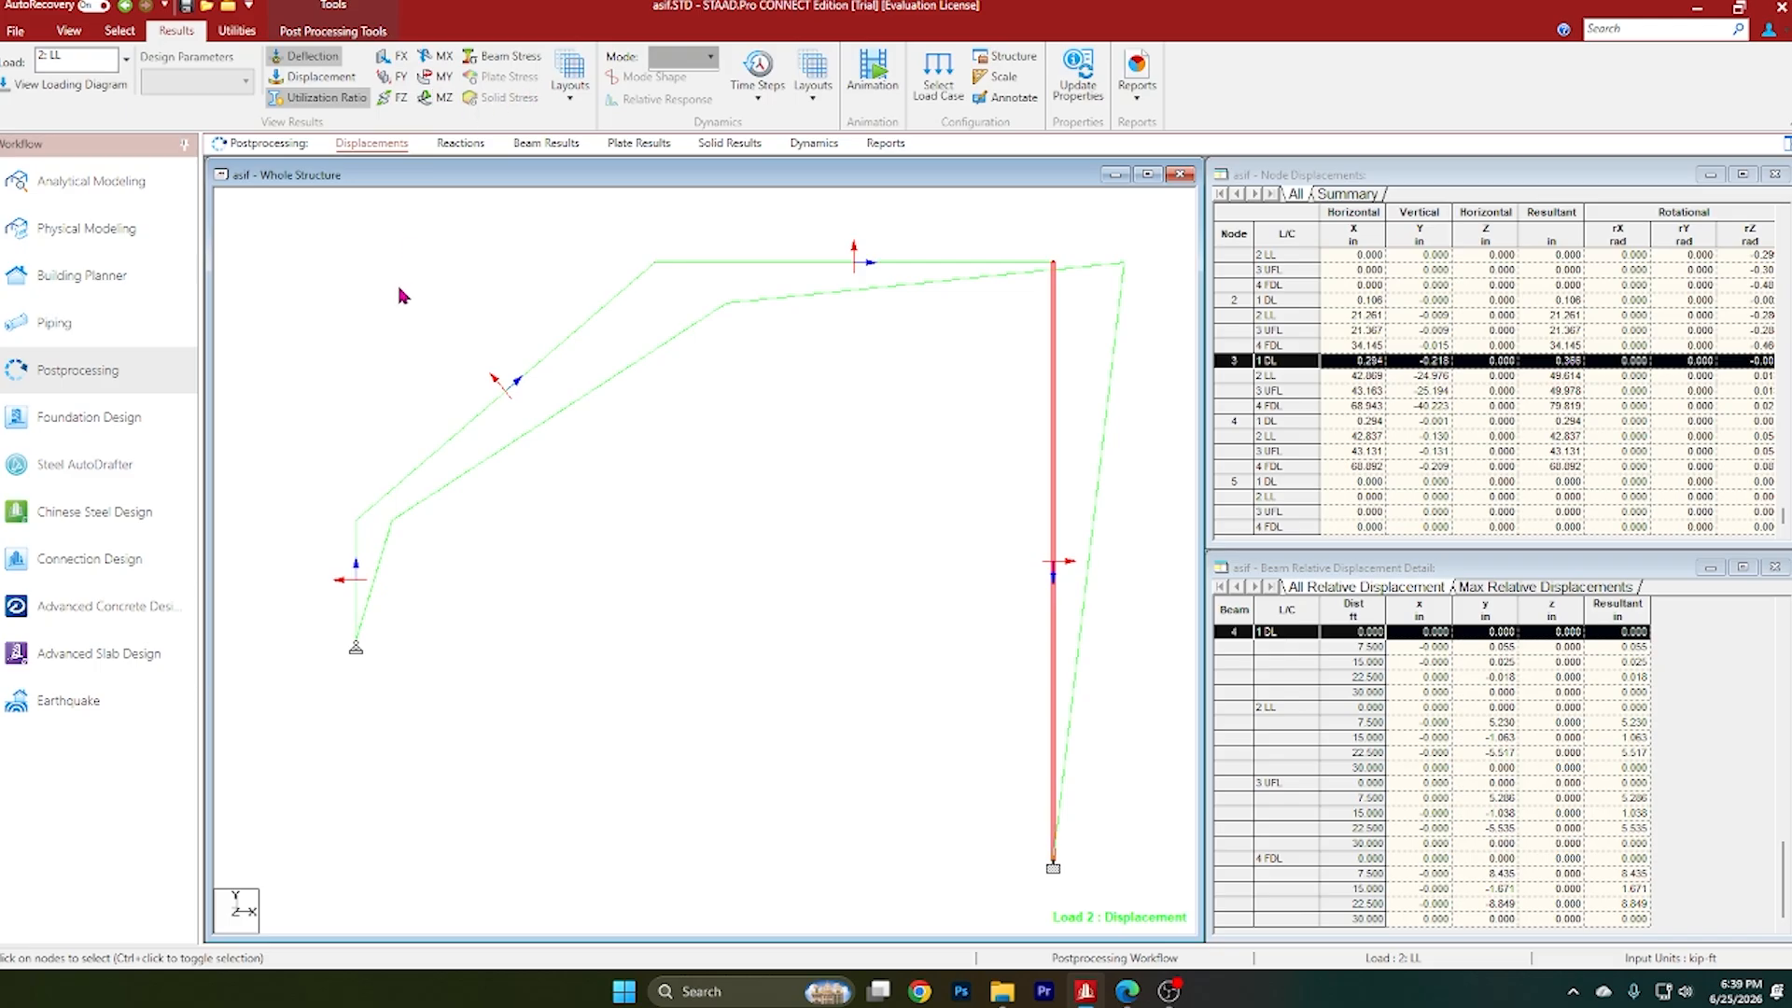
Step: Look through the active load case list for the whole frame's displacement diagram
click(129, 61)
click(127, 62)
click(127, 62)
click(175, 135)
click(575, 380)
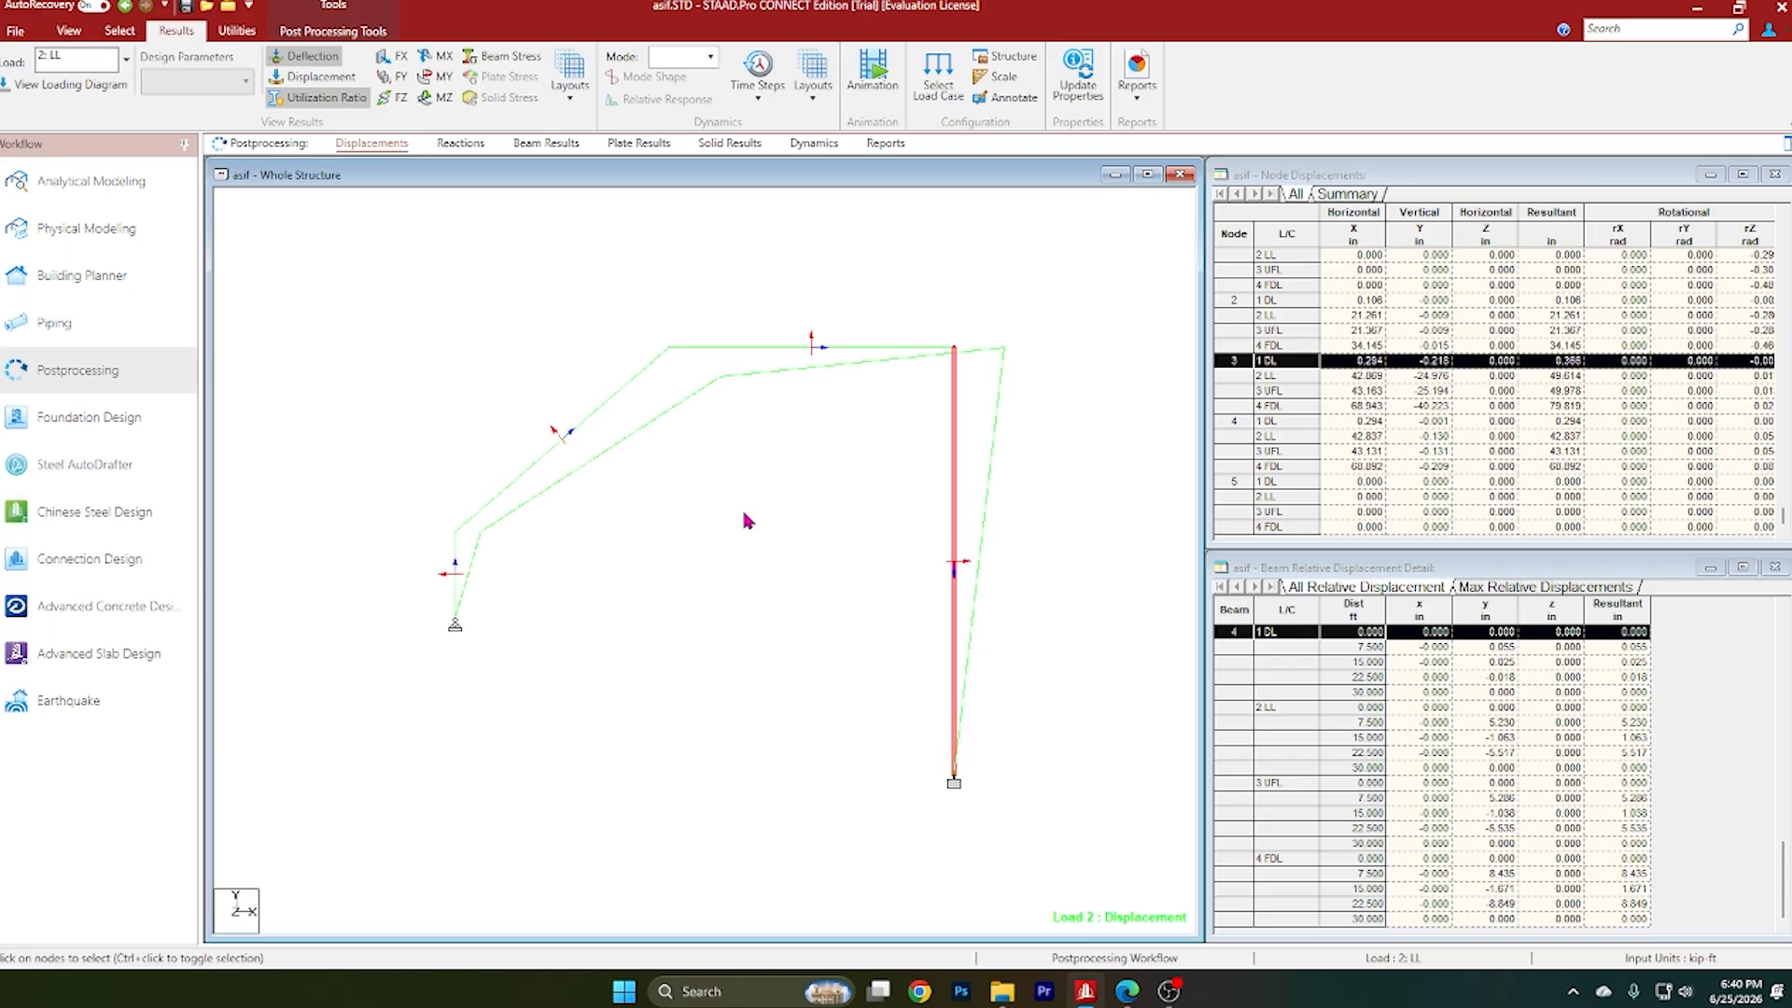
scroll(747, 519, down, 1)
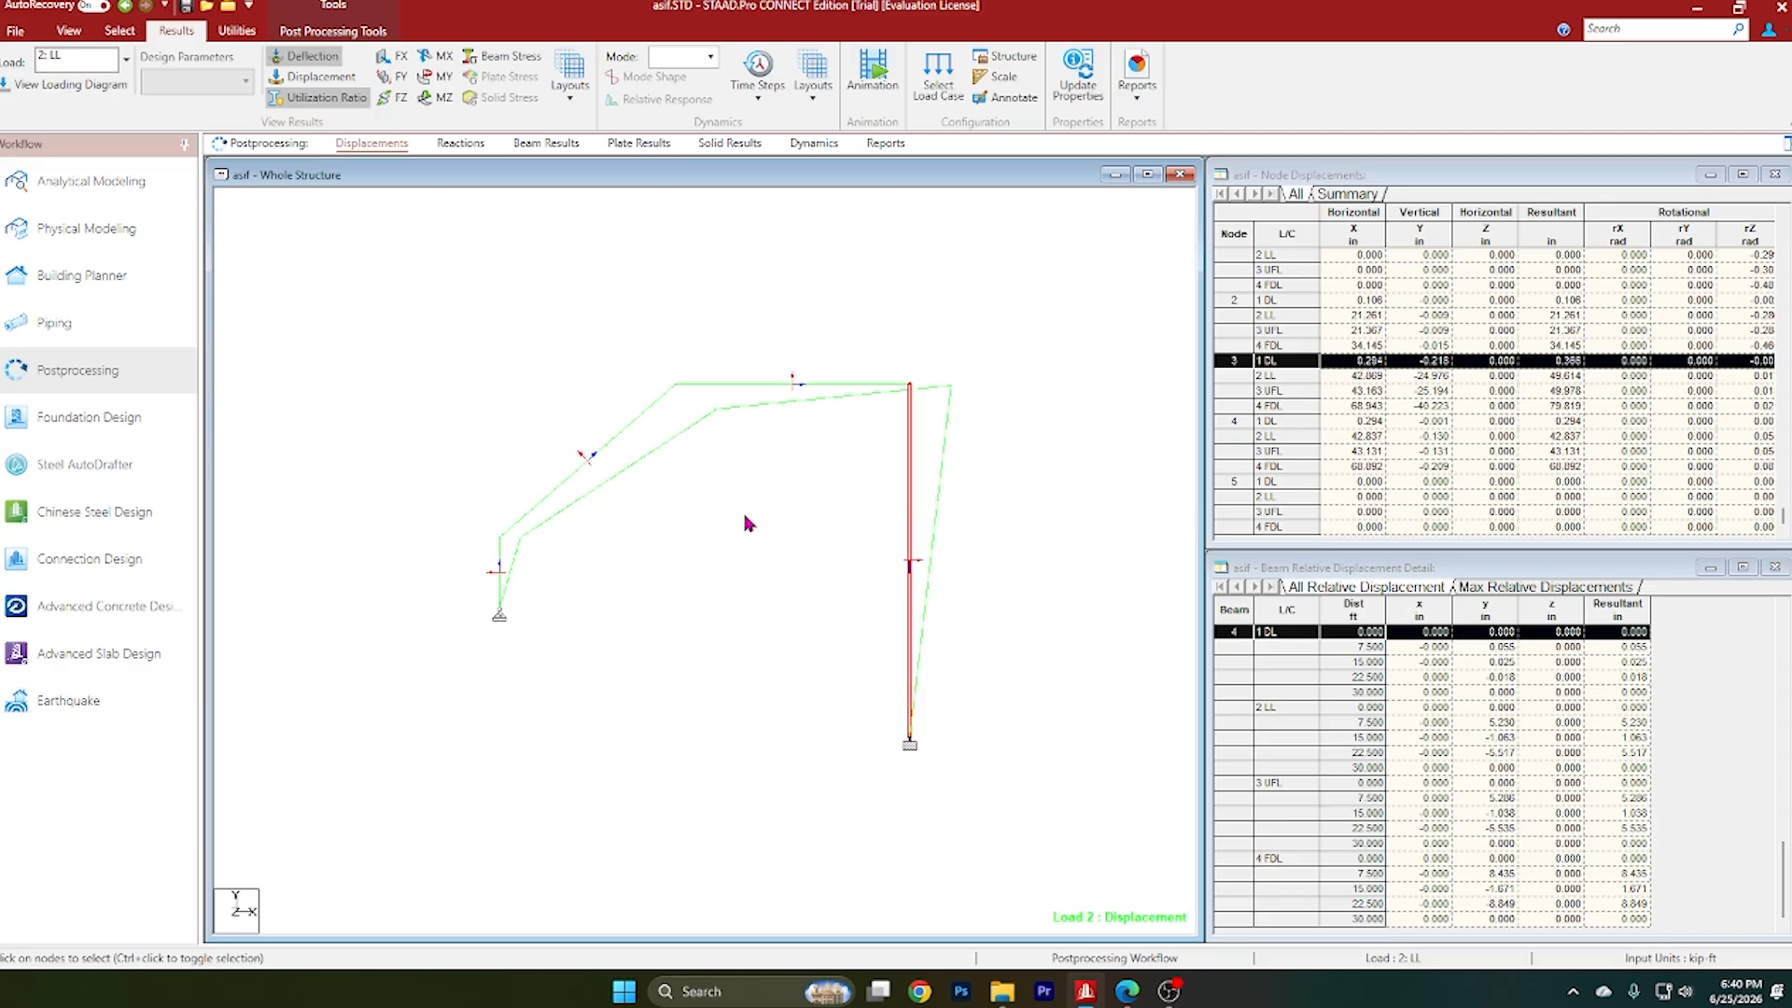